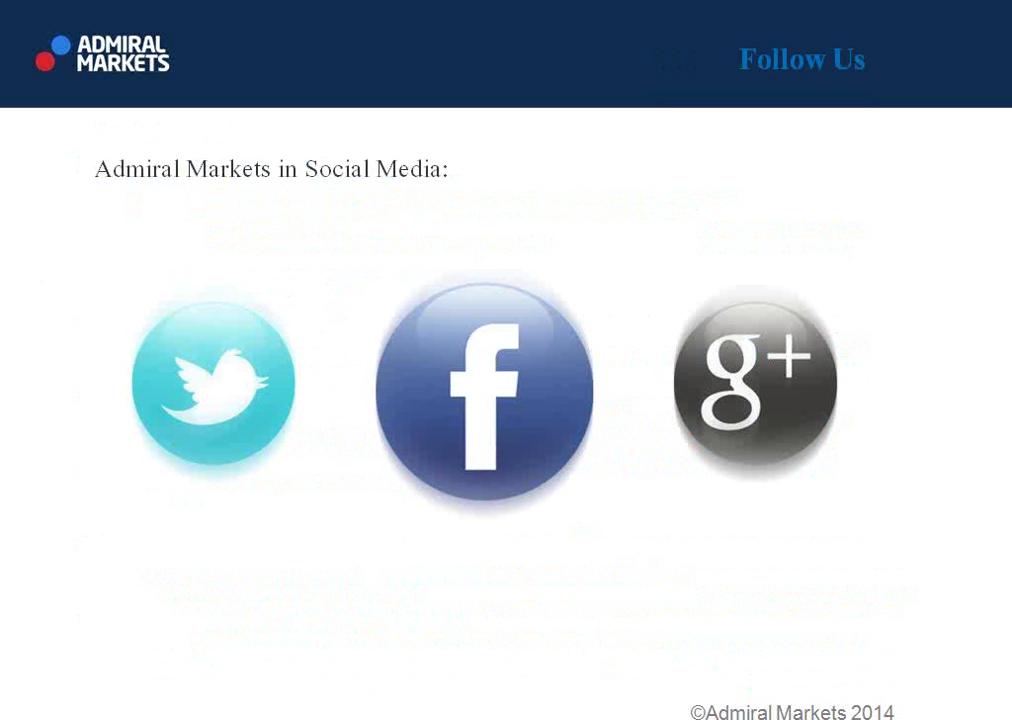
Leave the slideshow, switch to the browser and examine the January 28 events in the Forex Calendar
key(Escape)
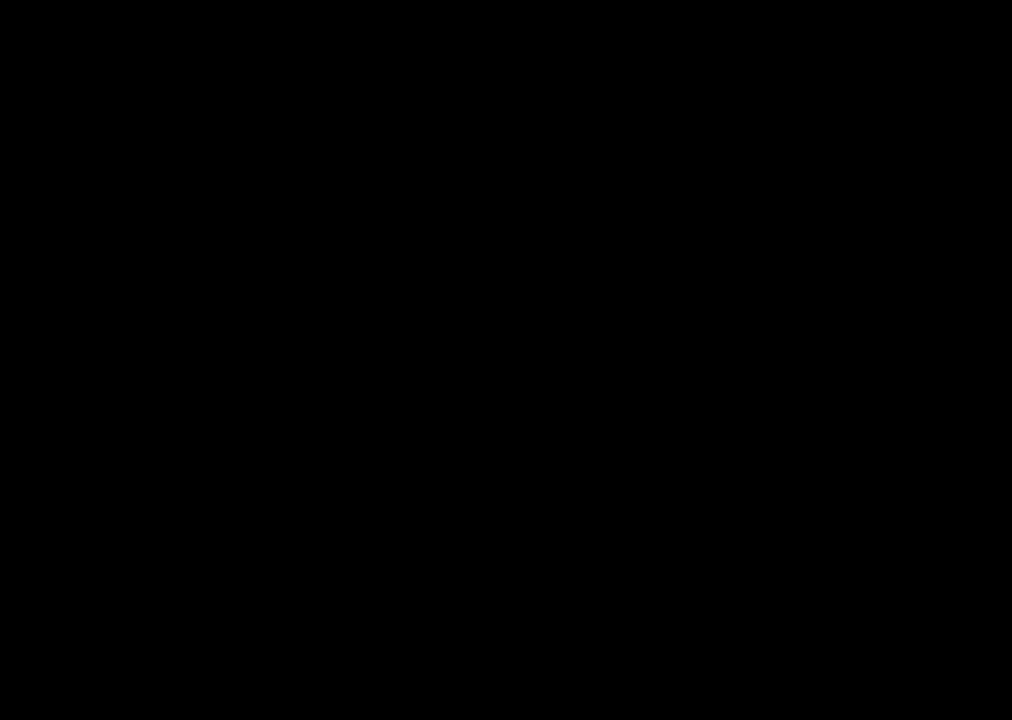
key(alt+Tab)
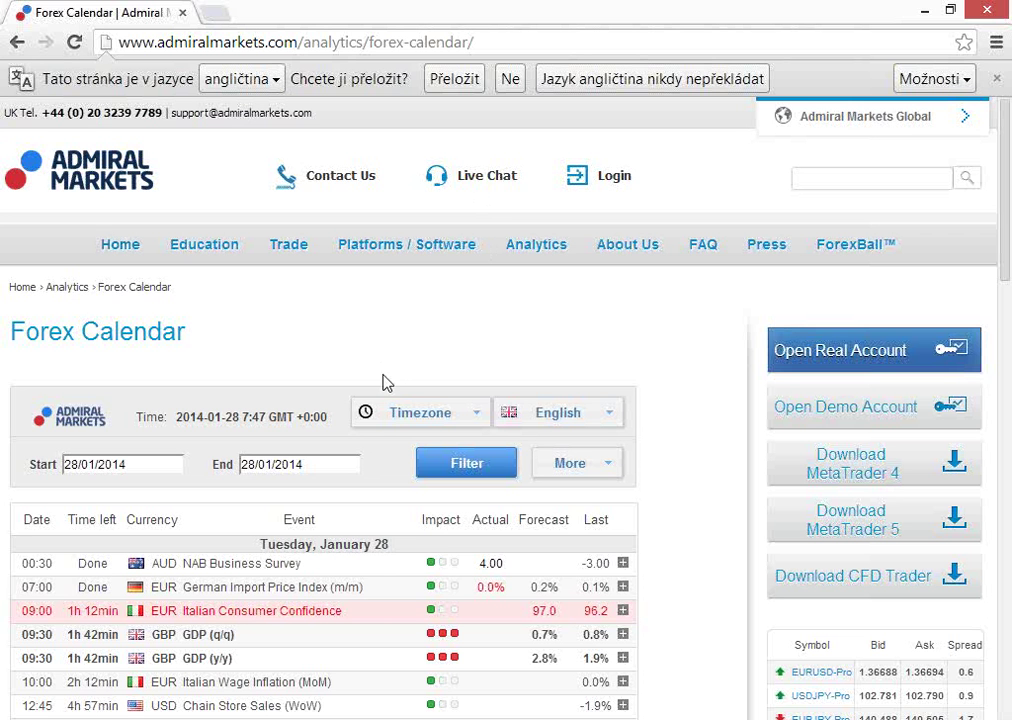
scroll(389, 390, down, 2)
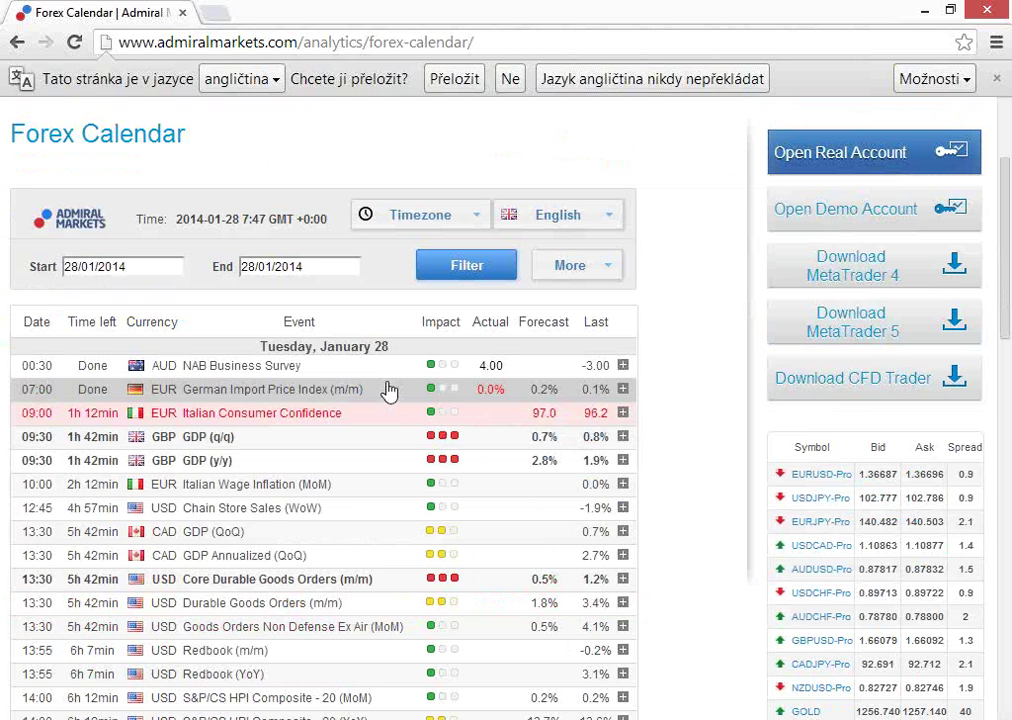
scroll(395, 403, down, 2)
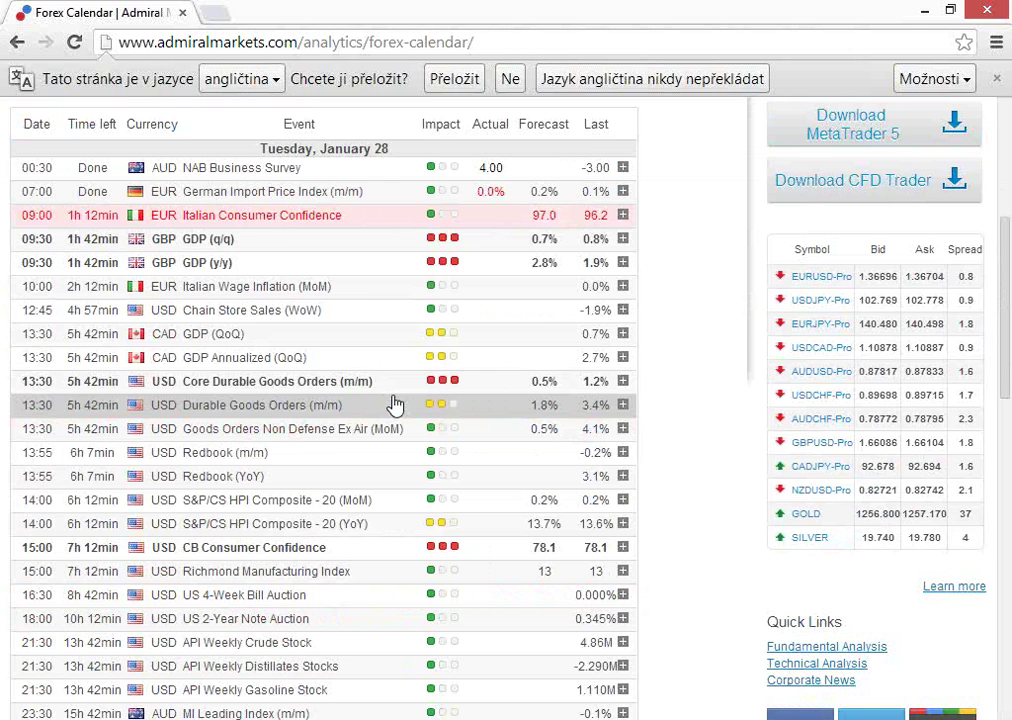
scroll(395, 403, down, 2)
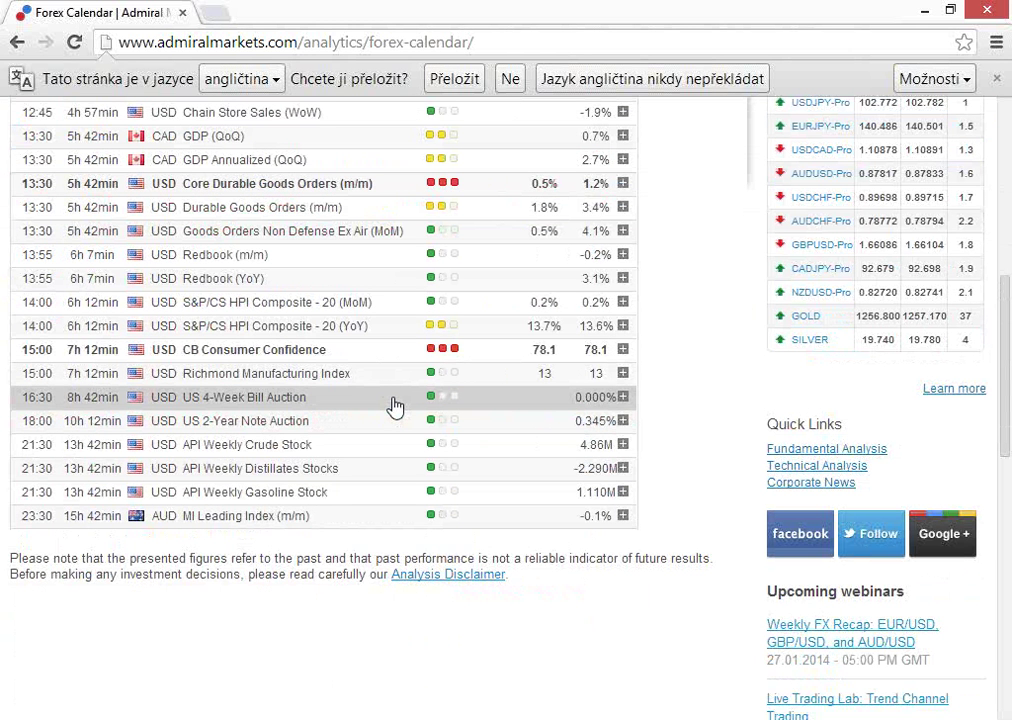
scroll(395, 403, up, 4)
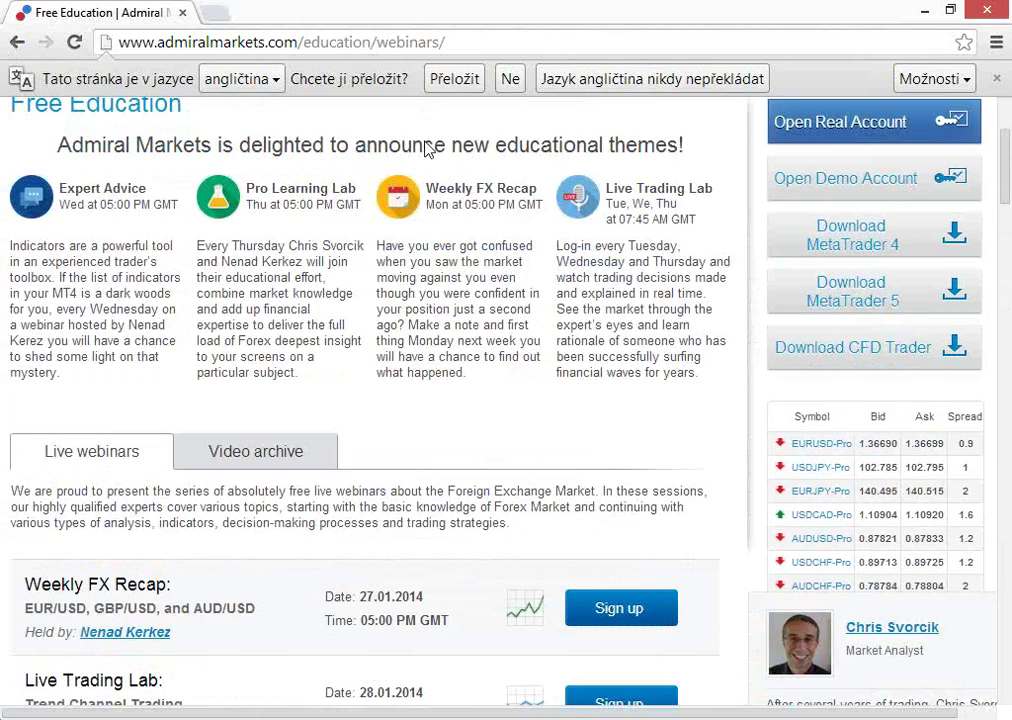
Examine the live webinar schedule on the Free Education page, highlighting the Trend Channel Trading and Reversal Trading sessions
scroll(150, 380, down, 3)
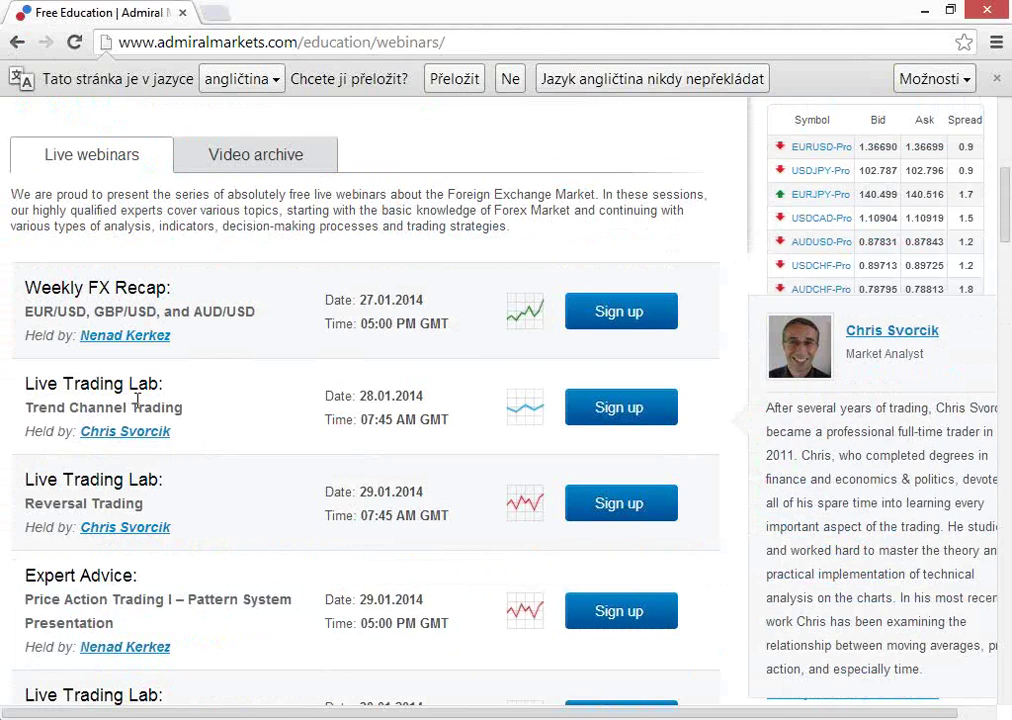
scroll(150, 385, up, 4)
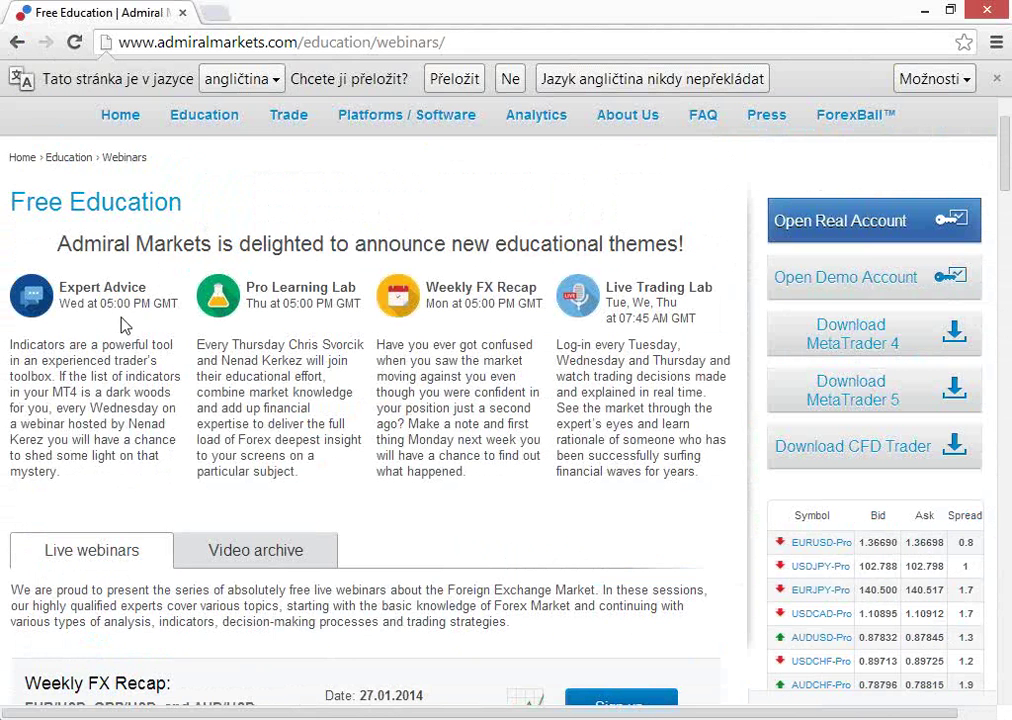
mouse_move(196, 128)
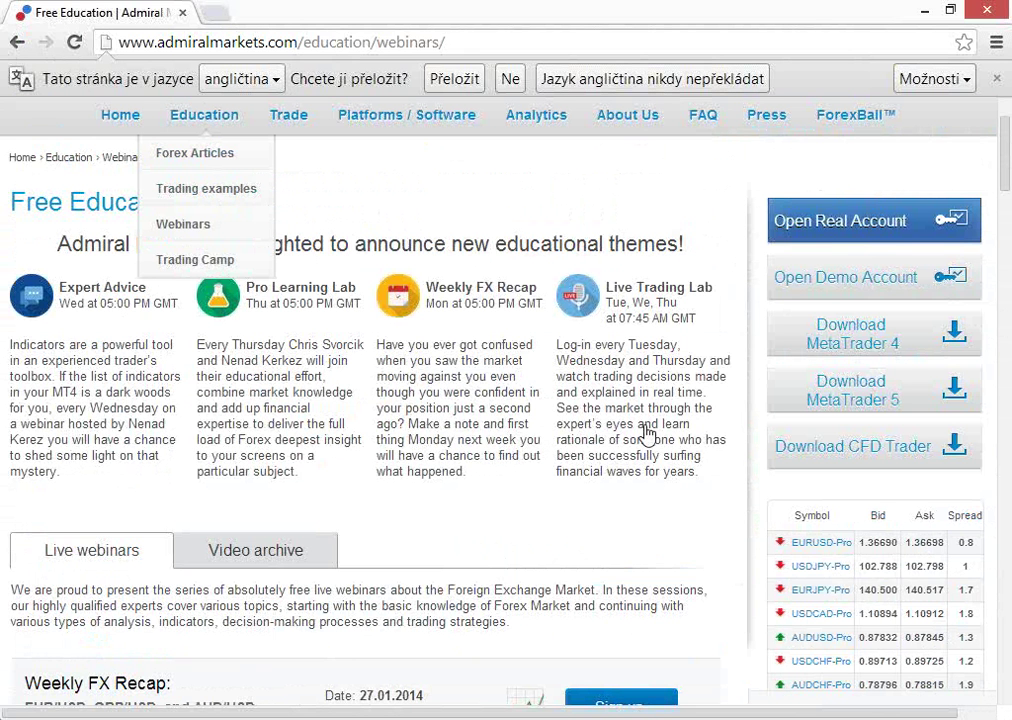
scroll(648, 432, down, 3)
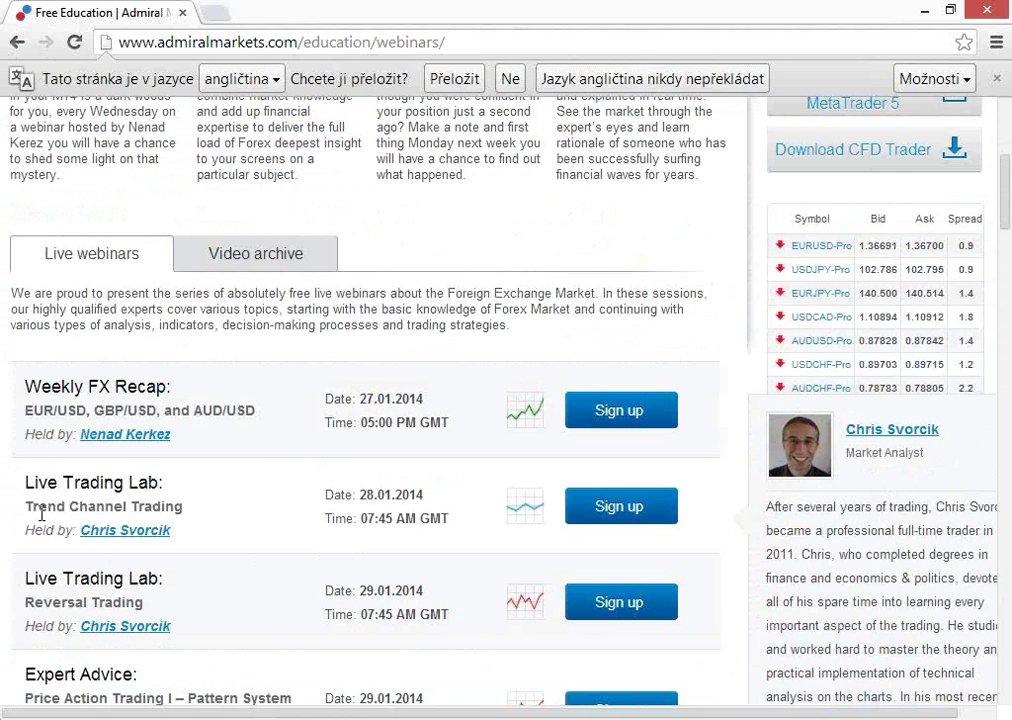
drag(366, 490, 375, 490)
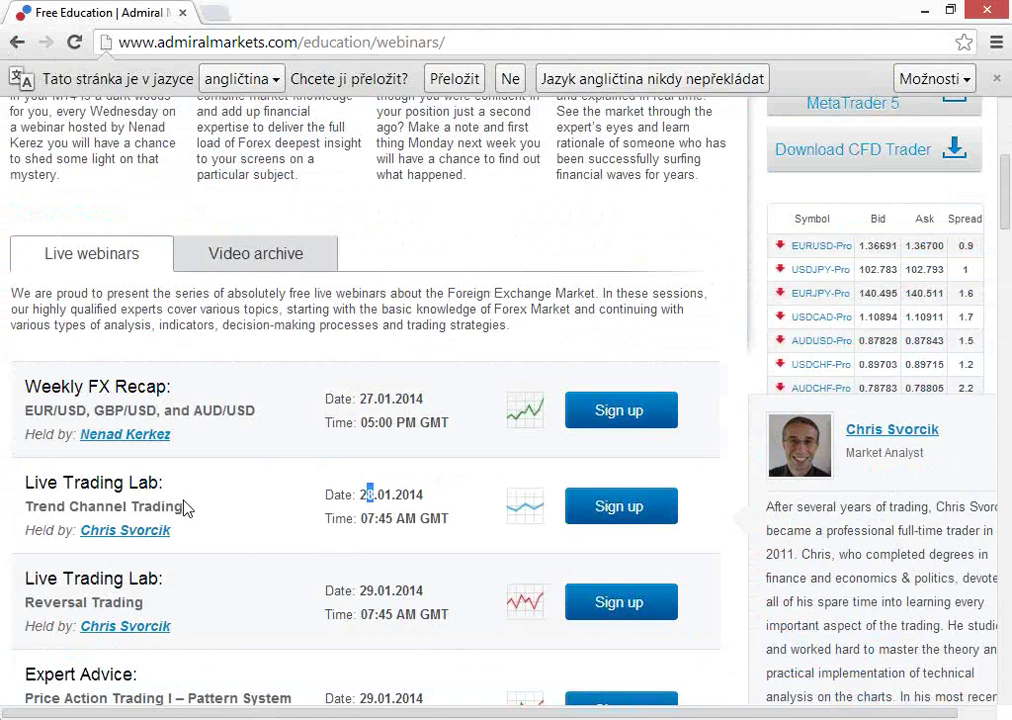
drag(22, 506, 183, 506)
drag(143, 602, 34, 604)
scroll(68, 603, down, 1)
scroll(68, 603, down, 2)
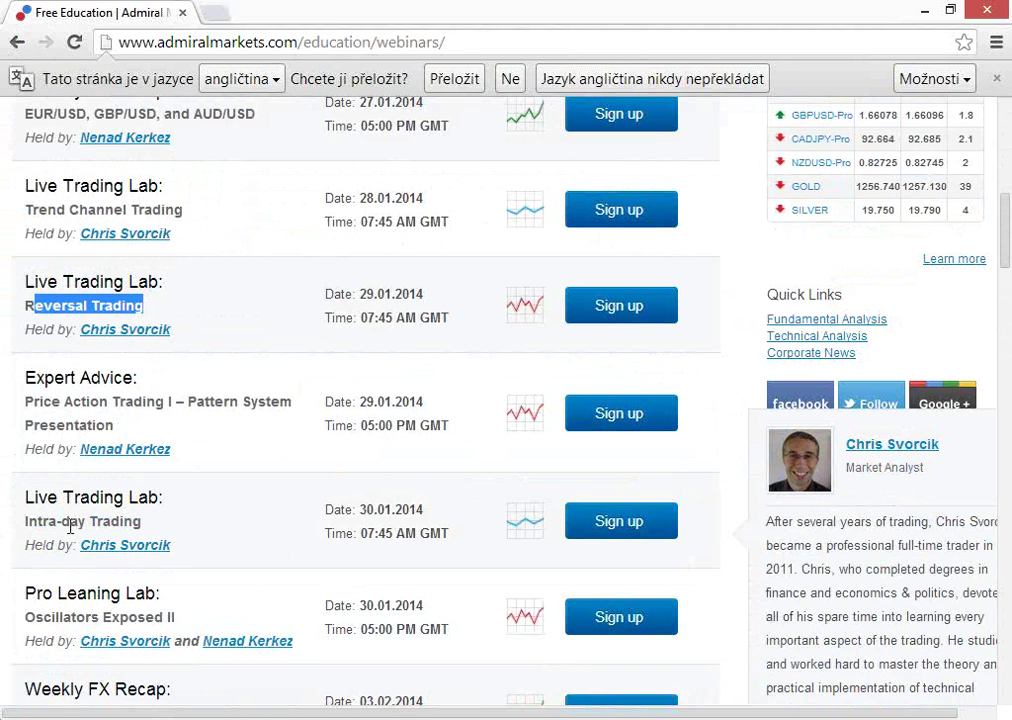
scroll(145, 605, up, 3)
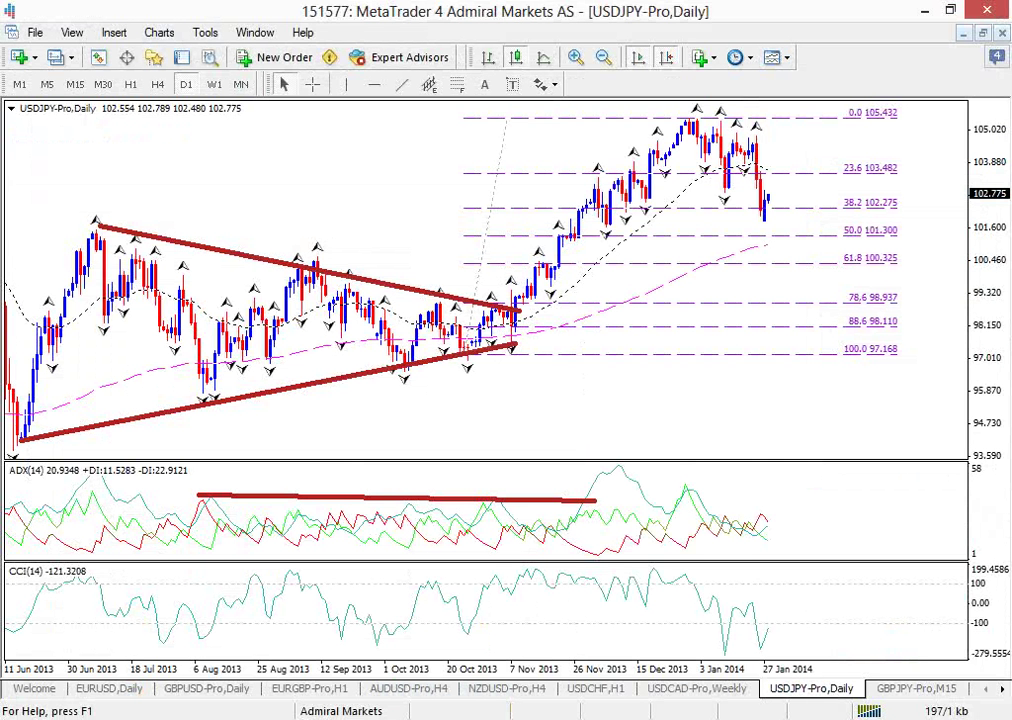
Switch to MetaTrader 4 and examine the recent candles on the EURUSD Daily chart
click(101, 689)
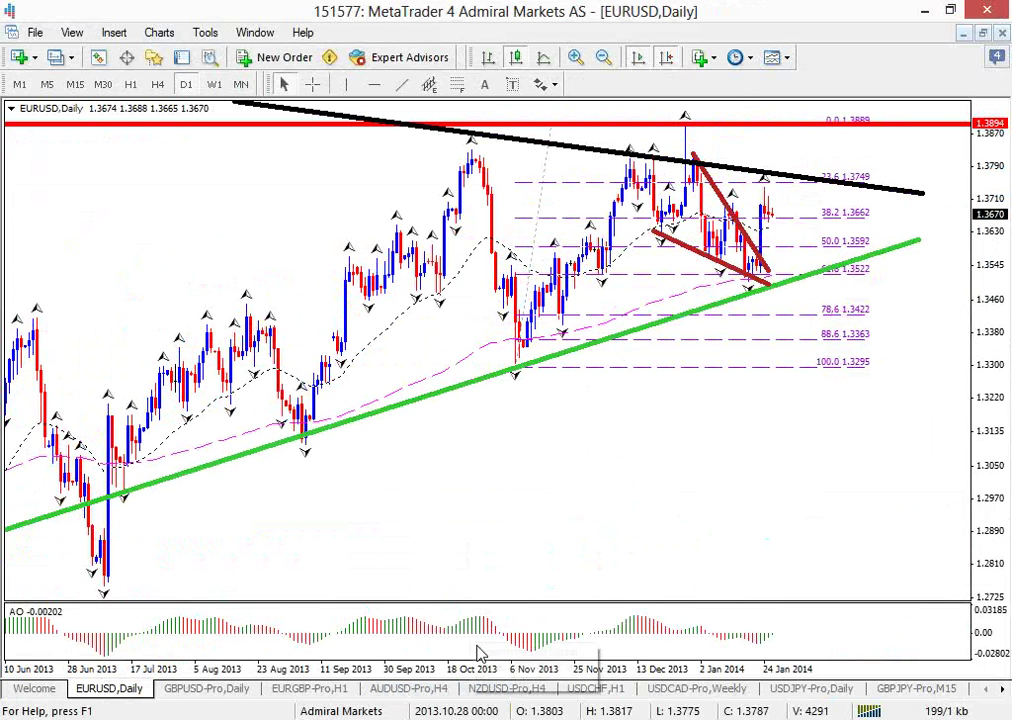
scroll(575, 410, up, 2)
scroll(760, 415, down, 10)
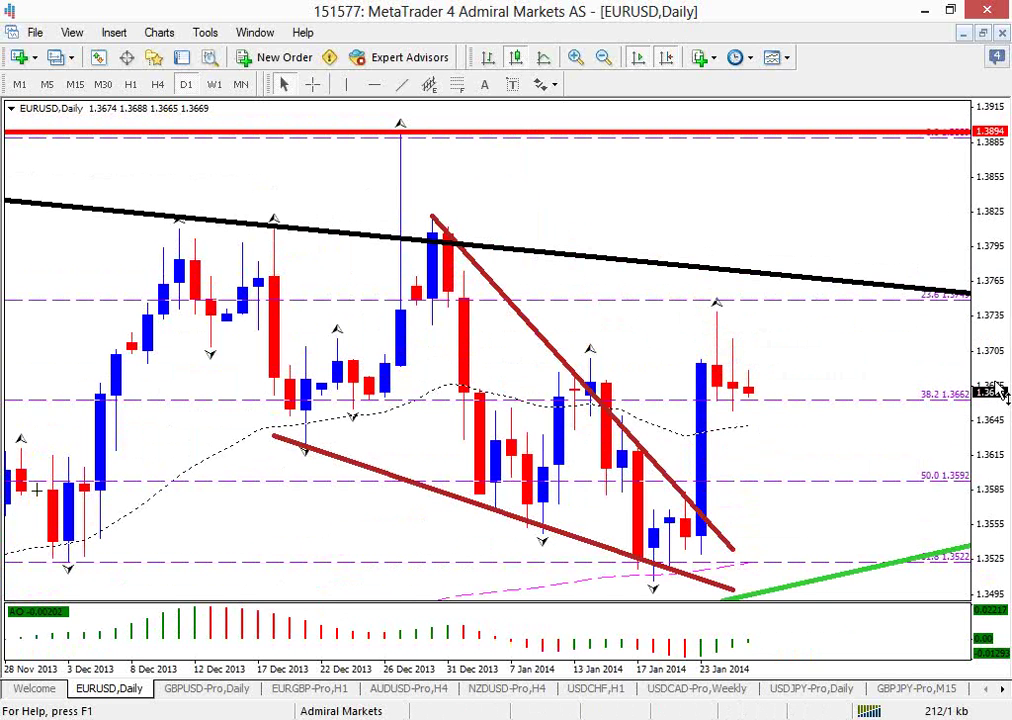
On the EURUSD H4 chart, draw two converging trendlines along the 24 and 27 January highs and lows, starting at about 1.3739 and 1.3662
click(158, 85)
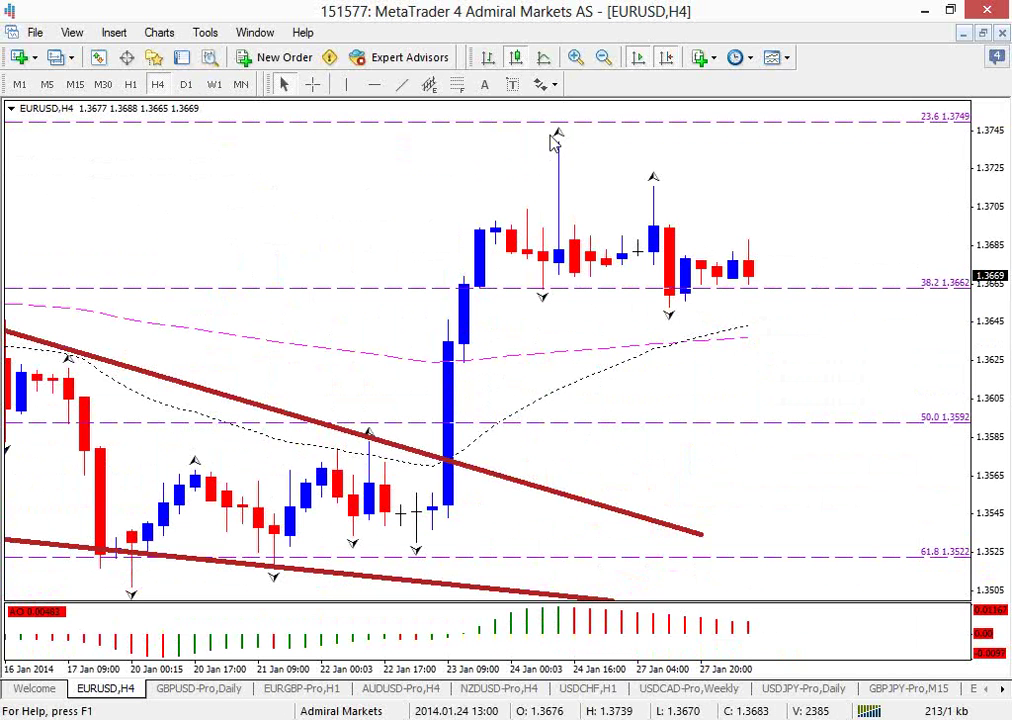
click(402, 85)
mouse_move(558, 141)
mouse_down()
mouse_move(759, 253)
mouse_move(782, 252)
mouse_up()
click(402, 85)
mouse_move(541, 291)
mouse_down()
mouse_move(737, 327)
mouse_move(766, 322)
mouse_up()
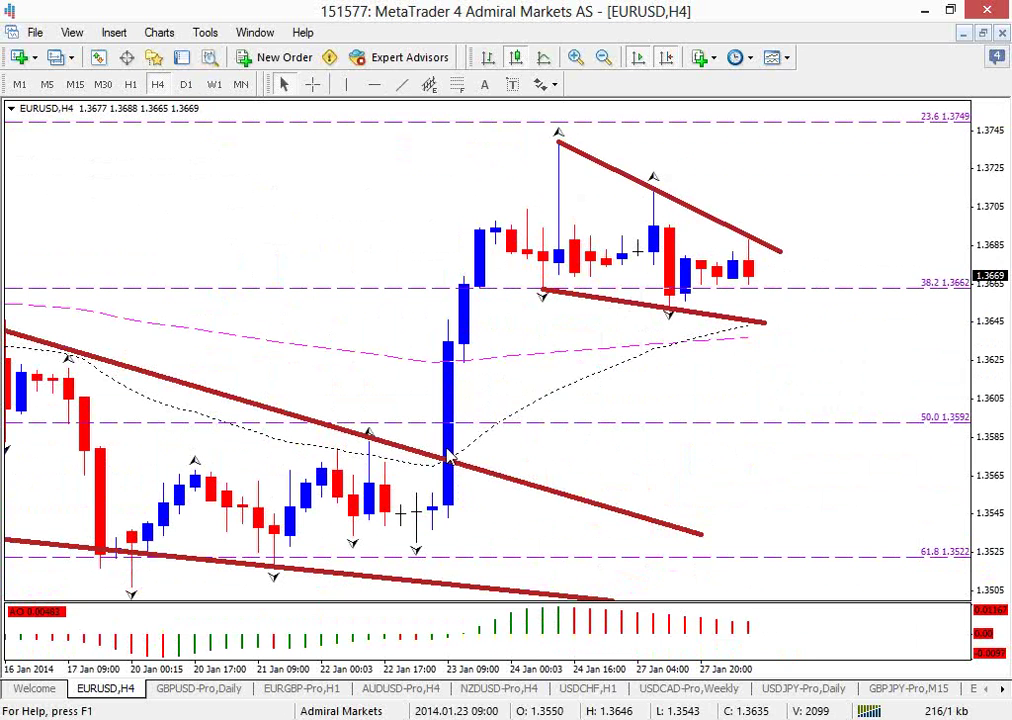
Change the color of the older wedge's upper FireBrick trendline to DarkViolet
drag(689, 534, 702, 534)
double_click(705, 539)
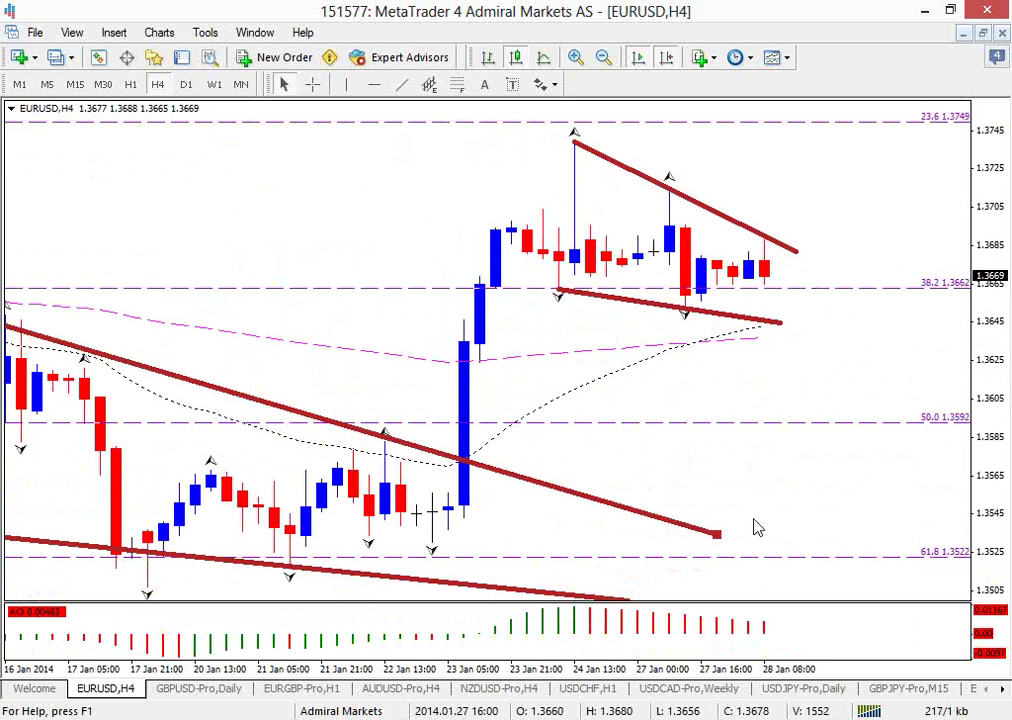
right_click(707, 530)
click(760, 339)
click(480, 382)
click(497, 480)
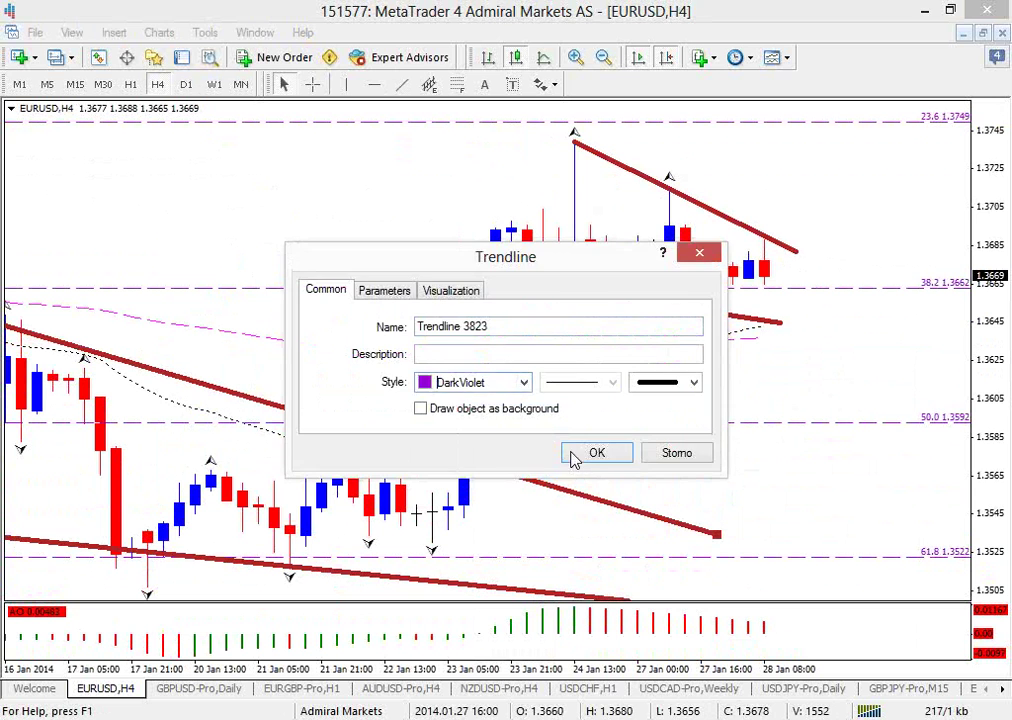
click(596, 452)
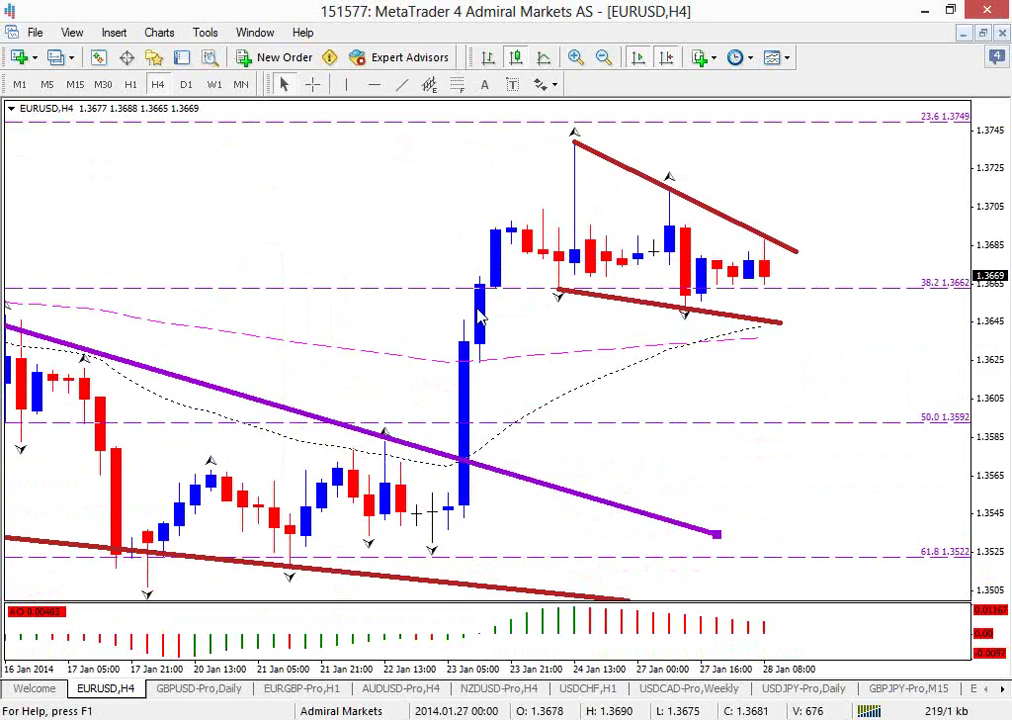
Recolor the older wedge's lower trendline DarkViolet as well
right_click(440, 591)
click(481, 393)
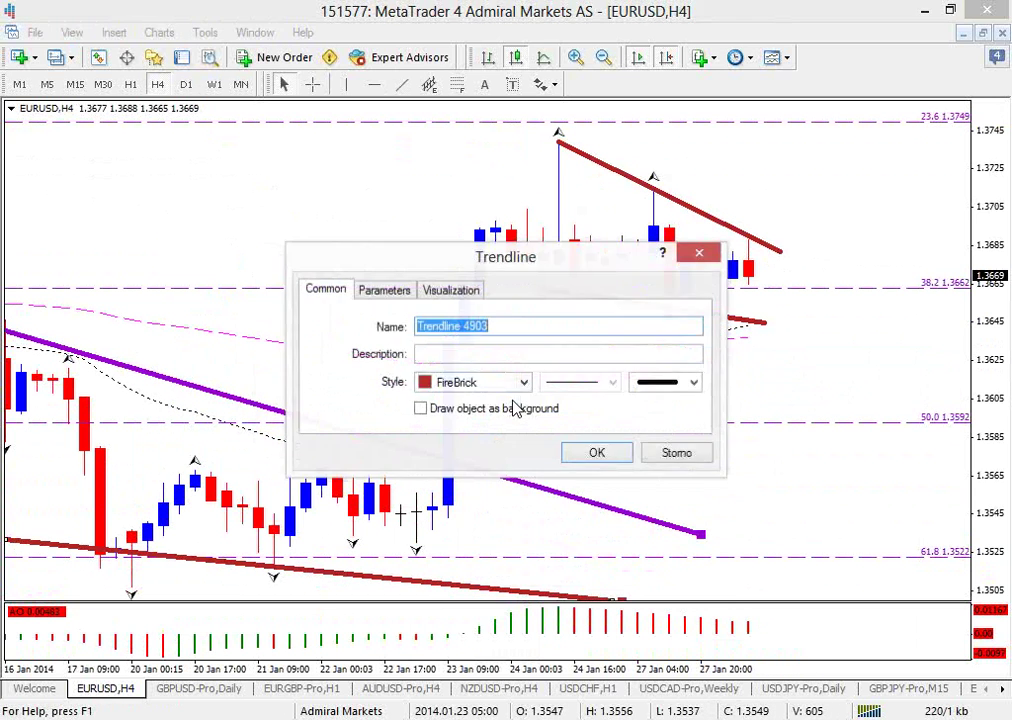
click(523, 382)
click(482, 482)
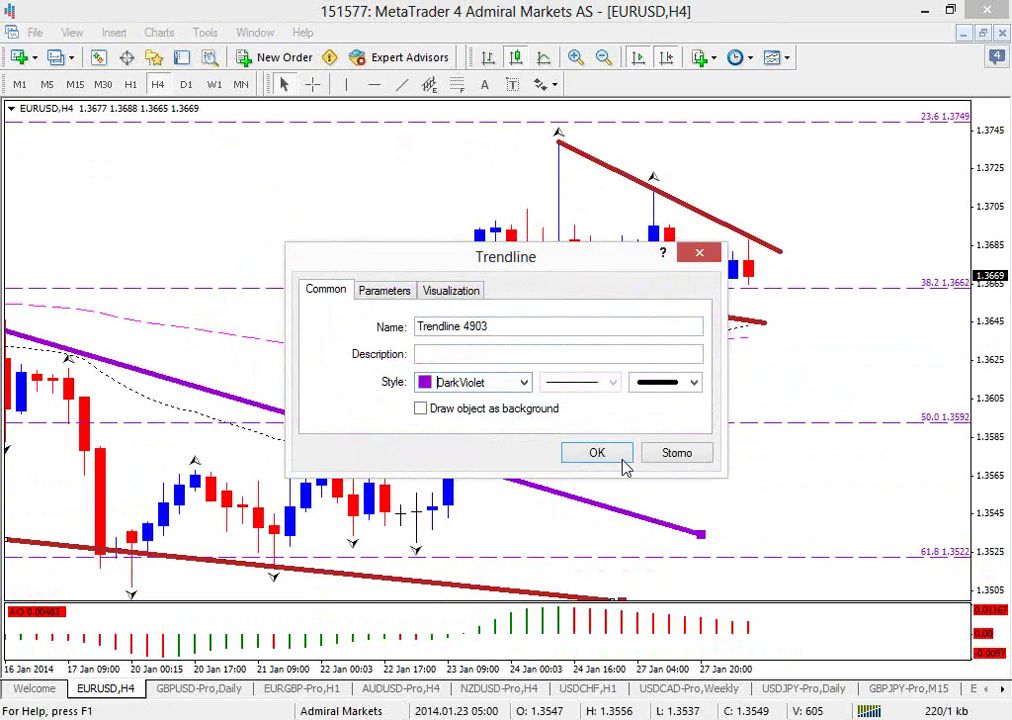
click(621, 460)
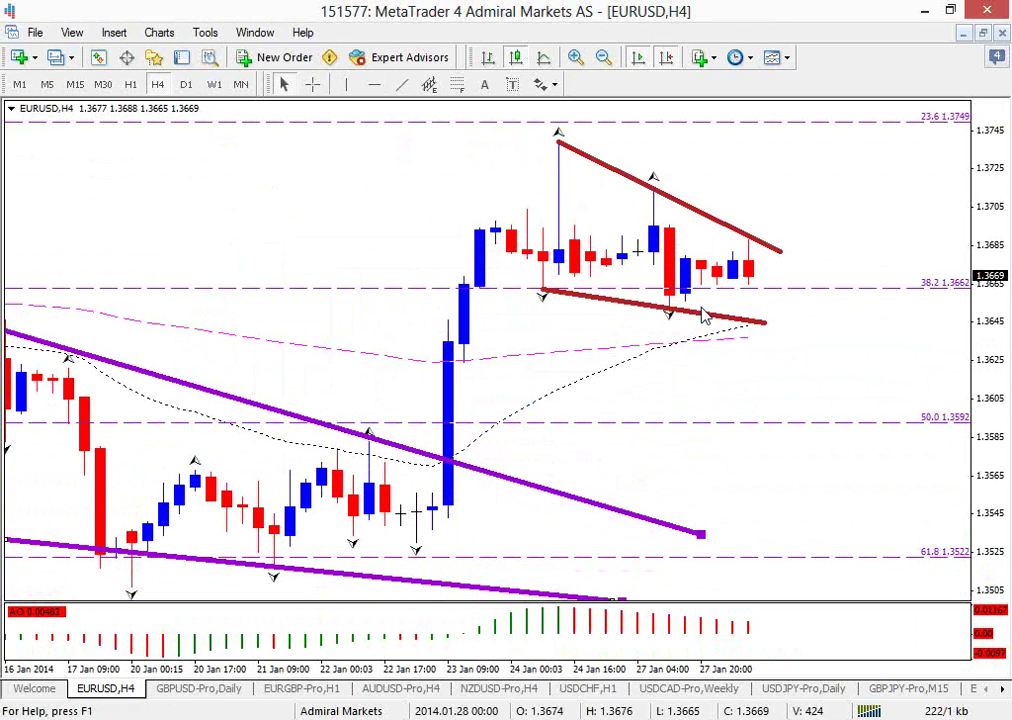
Annotate the H4 triangle, the rally before it and an upward breakout arrow in green, and clear the annotations
mouse_move(569, 160)
mouse_down()
mouse_move(795, 272)
mouse_move(557, 292)
mouse_up()
drag(460, 462, 573, 186)
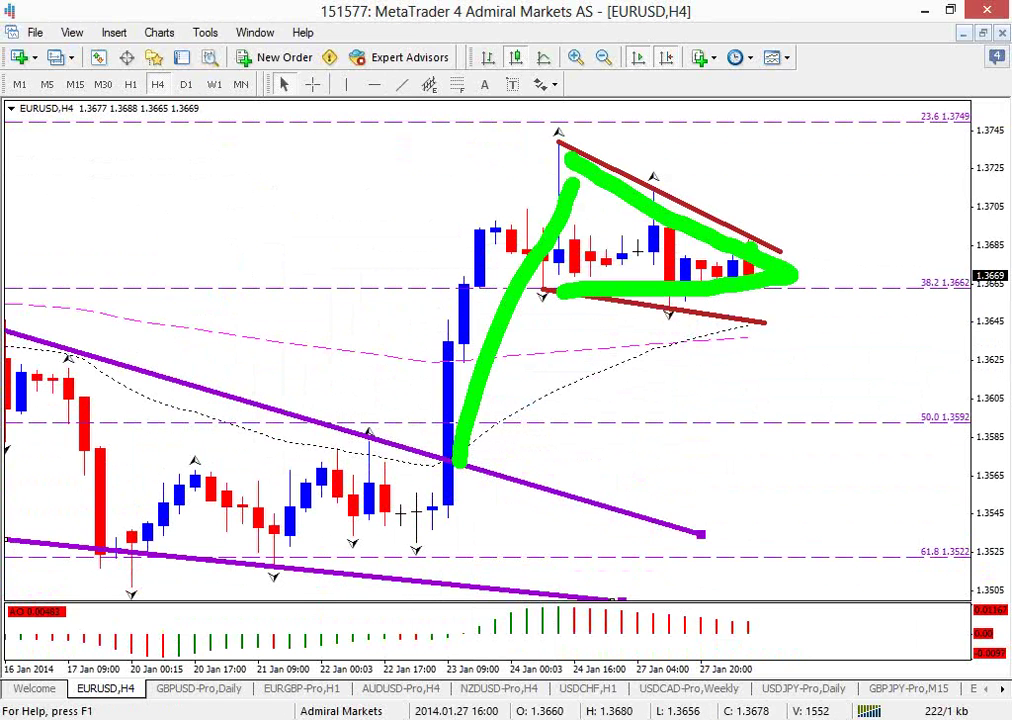
drag(777, 242, 786, 124)
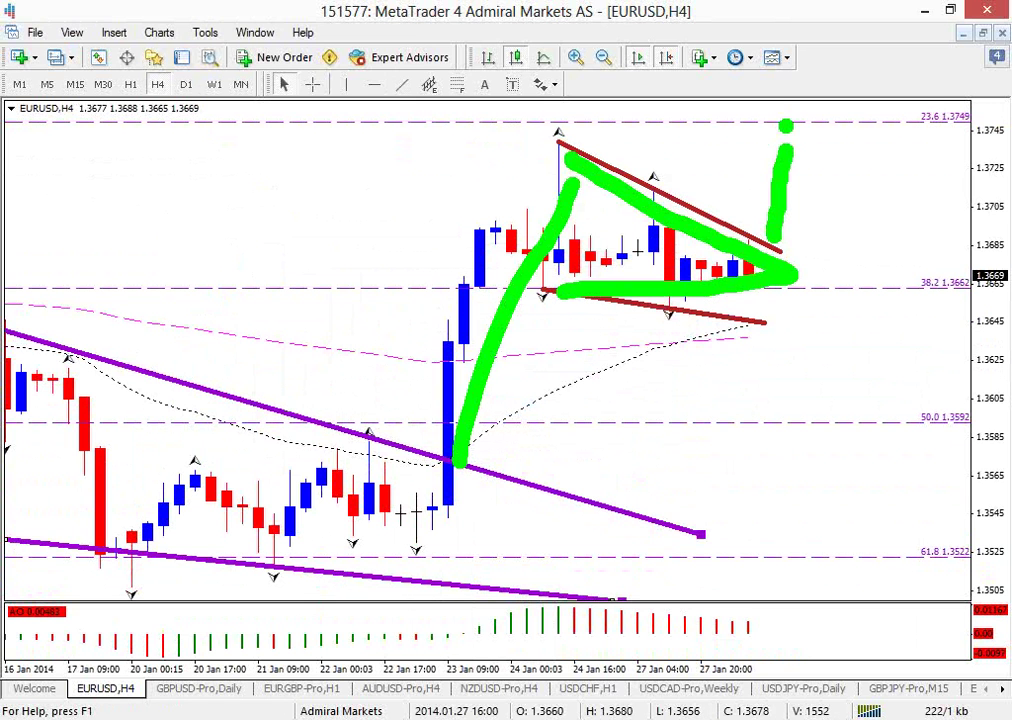
drag(722, 160, 847, 148)
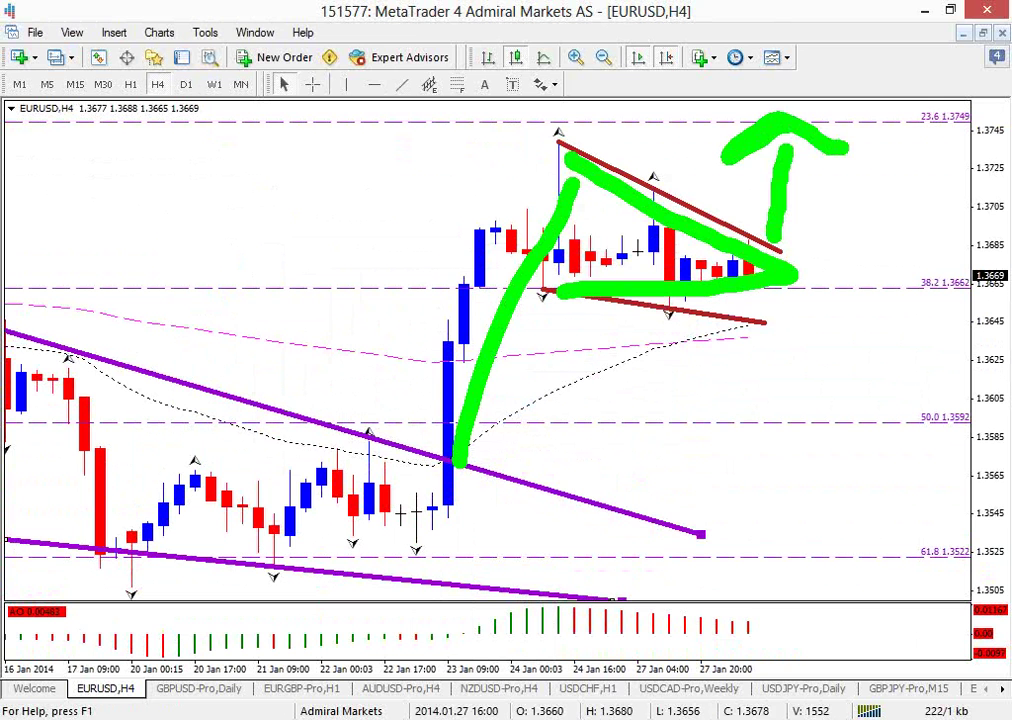
key(Escape)
Reposition the green support trendline using the Daily and H4 charts, running it under the late-January lows with its right end at about 1.355
click(189, 85)
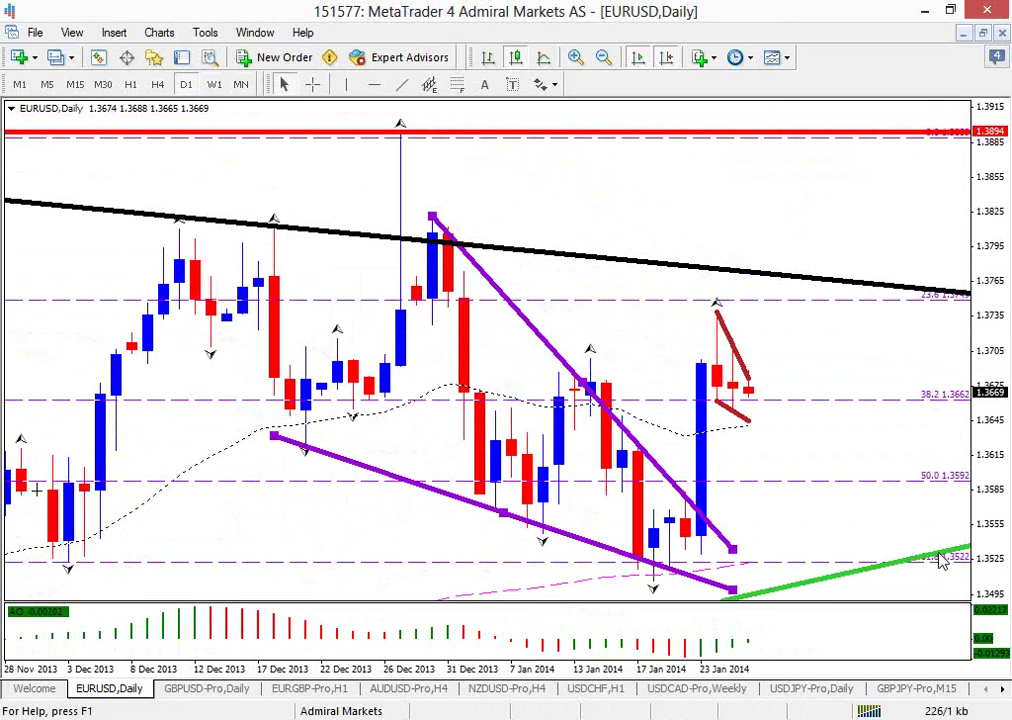
drag(940, 560, 868, 514)
click(157, 84)
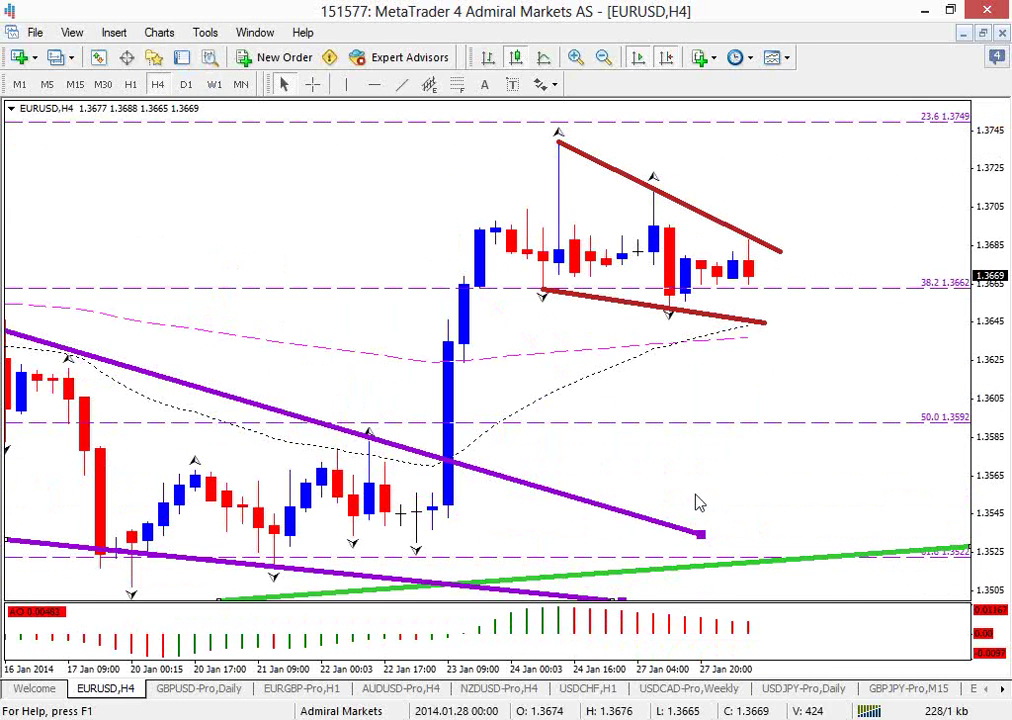
drag(876, 560, 922, 516)
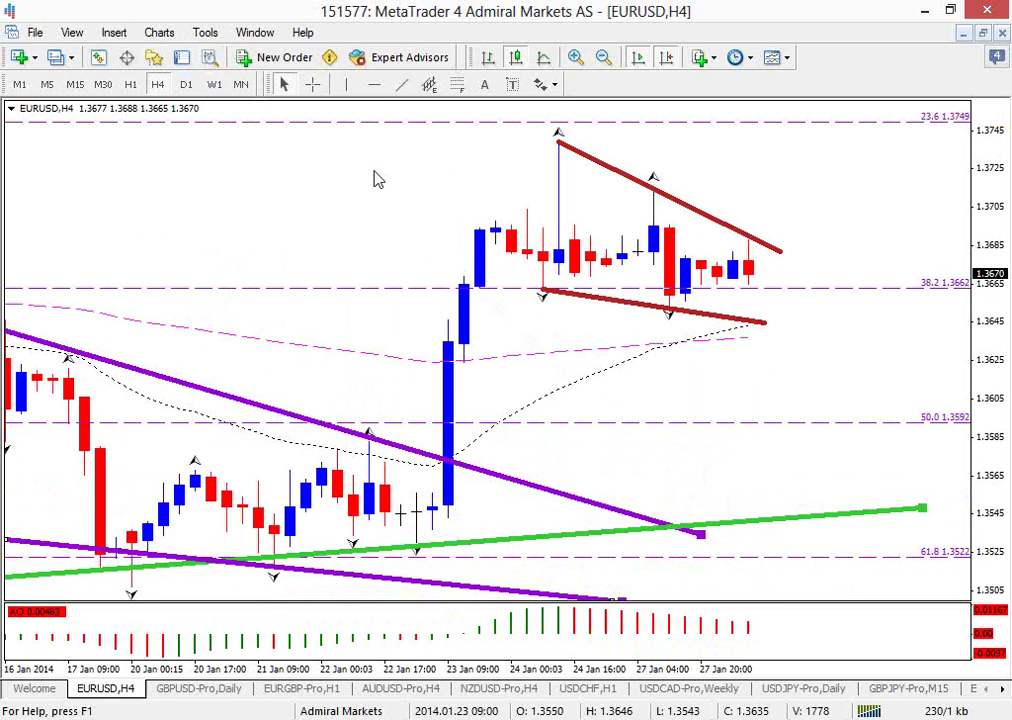
On the Daily chart, annotate the violet wedge and a projected rise to the red 1.3894 resistance in green, and clear the annotations
click(186, 84)
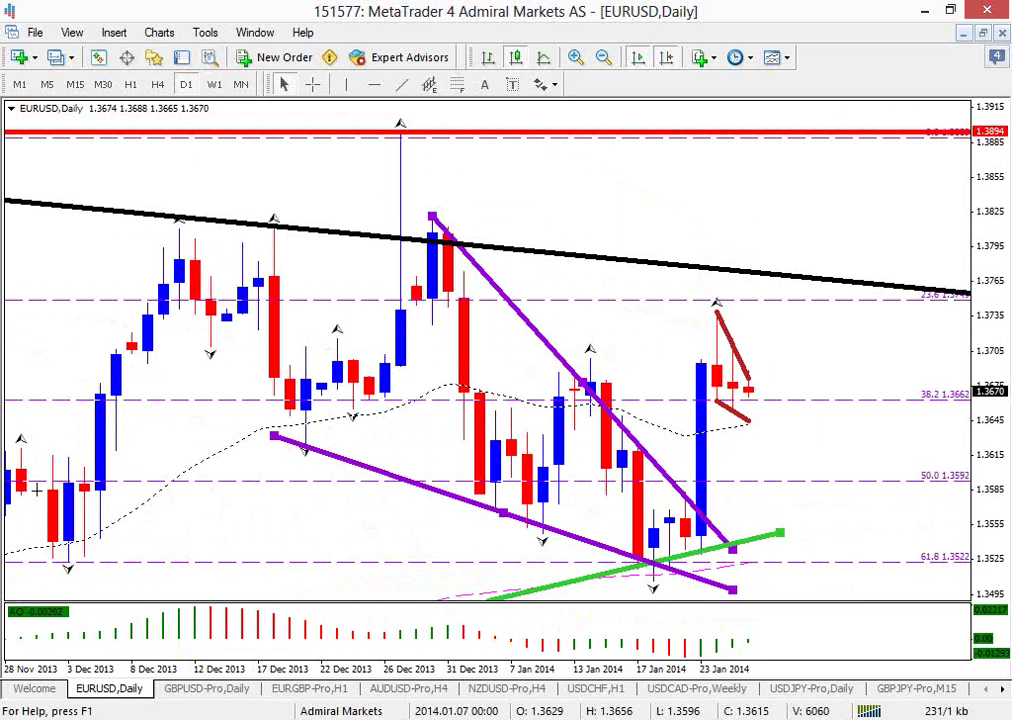
drag(447, 232, 698, 520)
drag(297, 443, 745, 590)
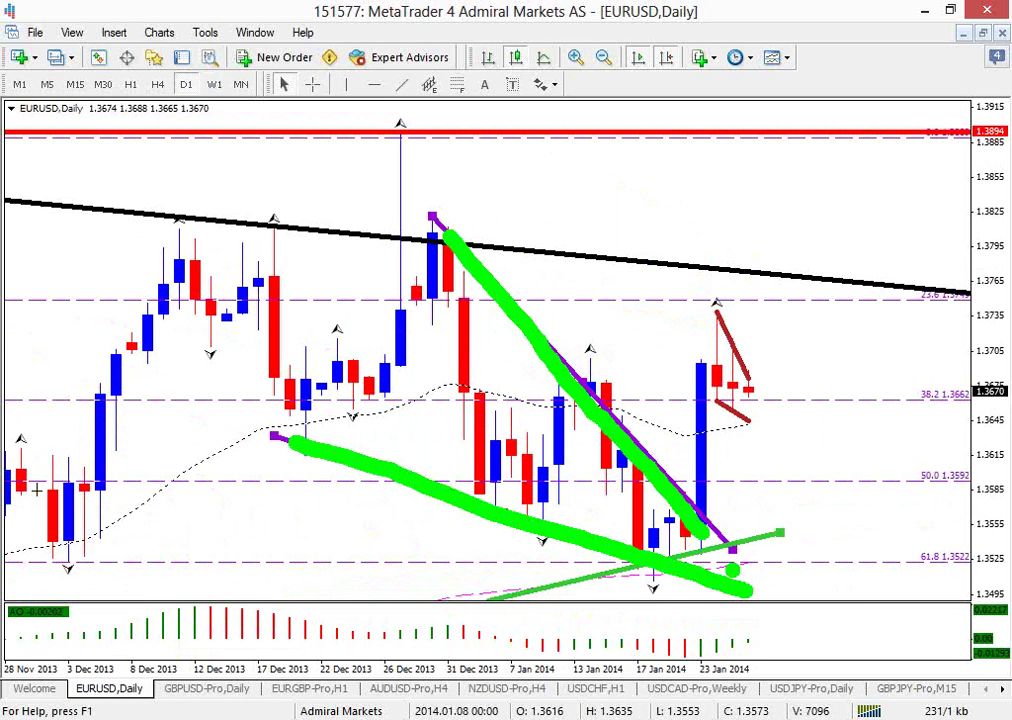
mouse_move(705, 494)
mouse_down()
mouse_move(716, 340)
mouse_move(754, 402)
mouse_move(740, 398)
mouse_move(762, 370)
mouse_move(780, 278)
mouse_move(808, 269)
mouse_move(842, 210)
mouse_move(893, 175)
mouse_move(905, 150)
mouse_move(895, 140)
mouse_move(915, 150)
mouse_up()
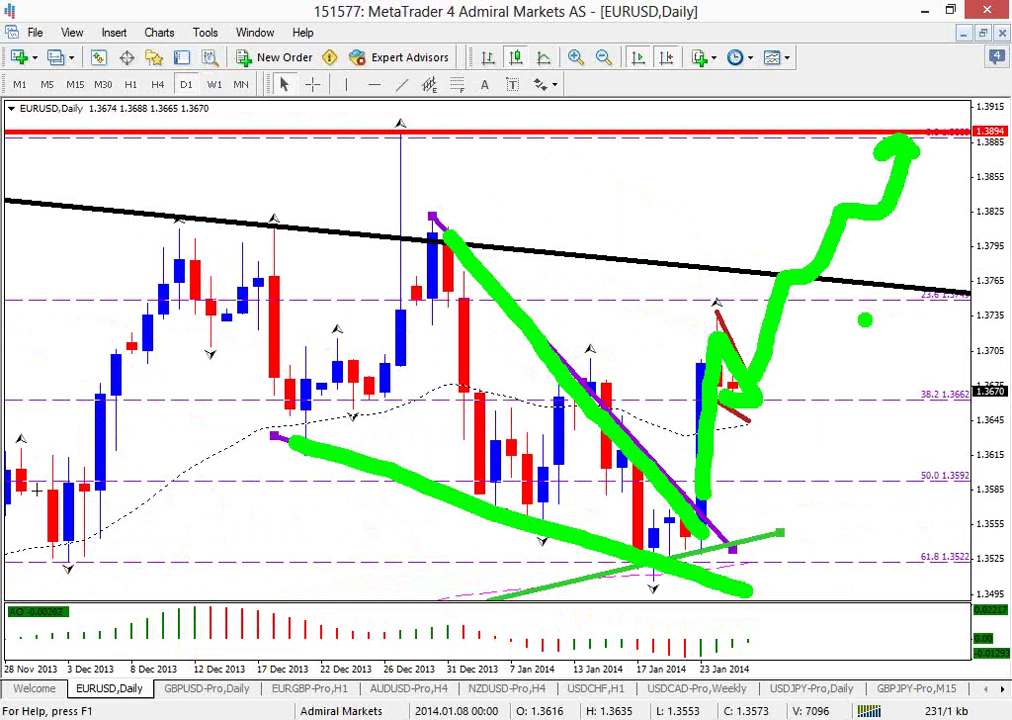
key(Escape)
Set the EURUSD chart to the Weekly timeframe and circle the January candles at the green support trendline
click(213, 84)
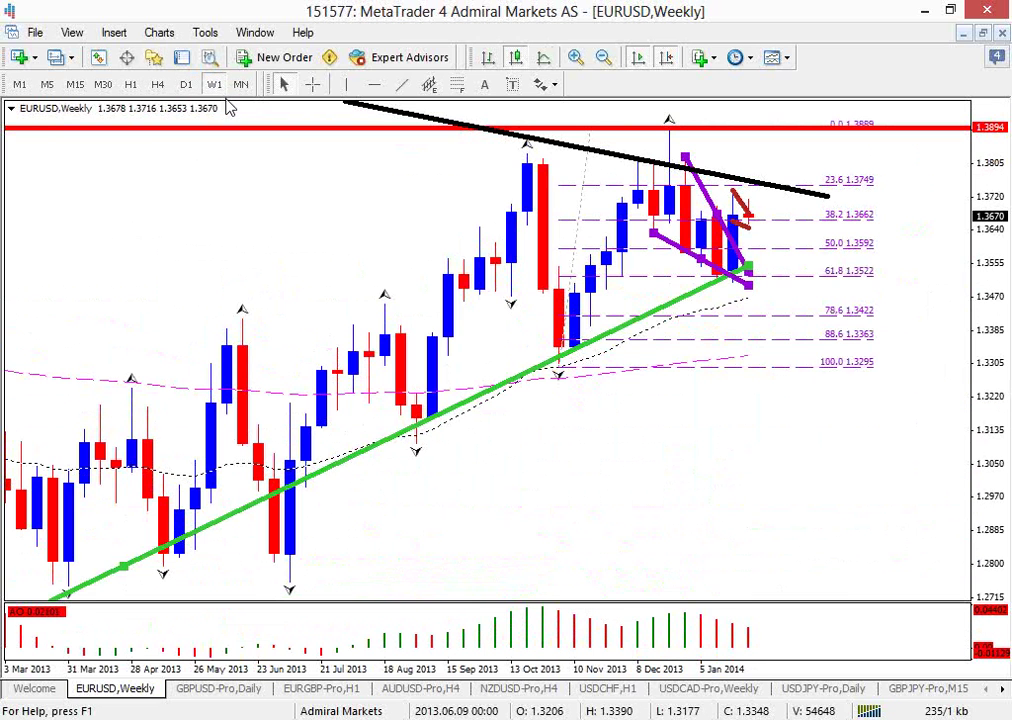
drag(707, 672, 72, 385)
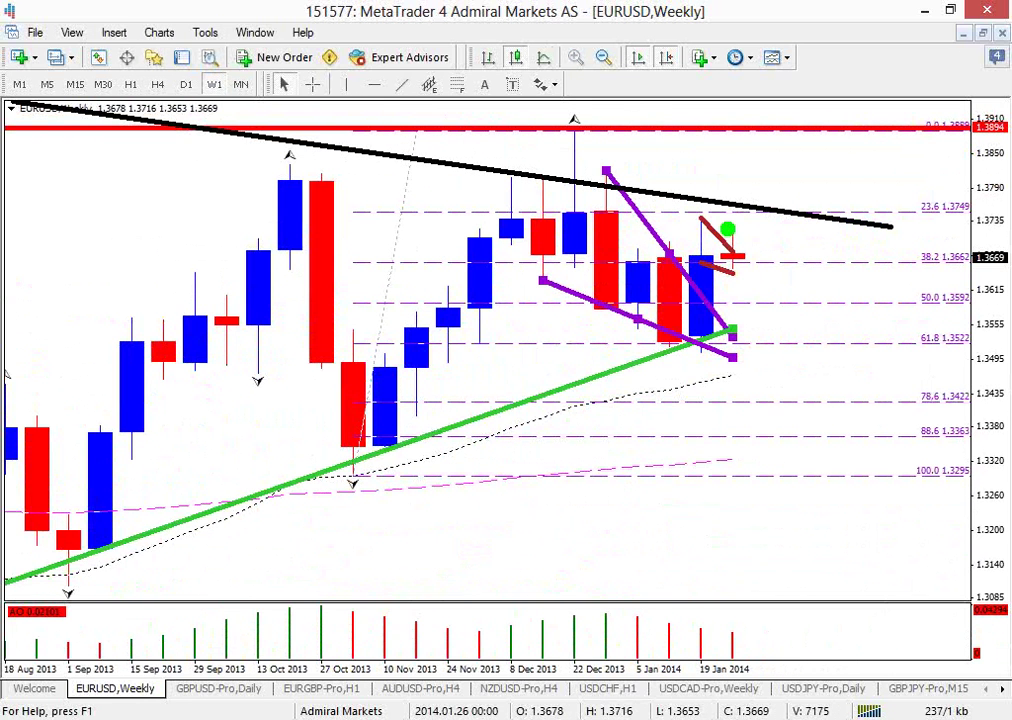
mouse_move(727, 230)
mouse_down()
mouse_move(682, 260)
mouse_move(745, 325)
mouse_move(740, 258)
mouse_up()
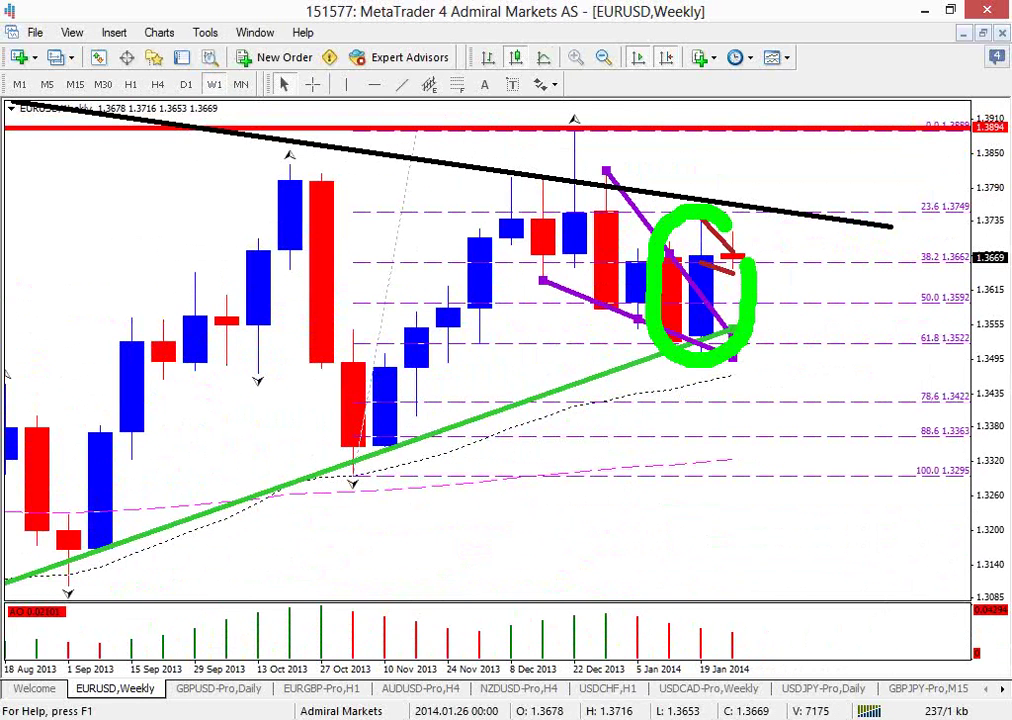
Clear the circle, mark the last two full January weekly candles with green dots, and clear the dots
key(Escape)
key(ctrl+2)
click(669, 271)
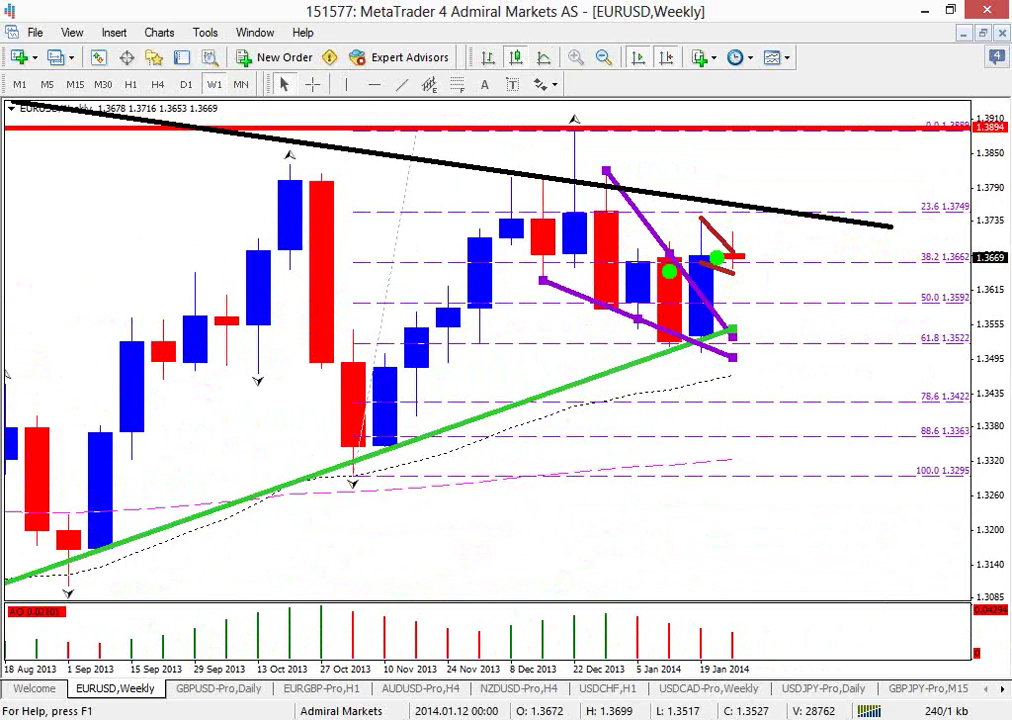
click(700, 255)
click(705, 219)
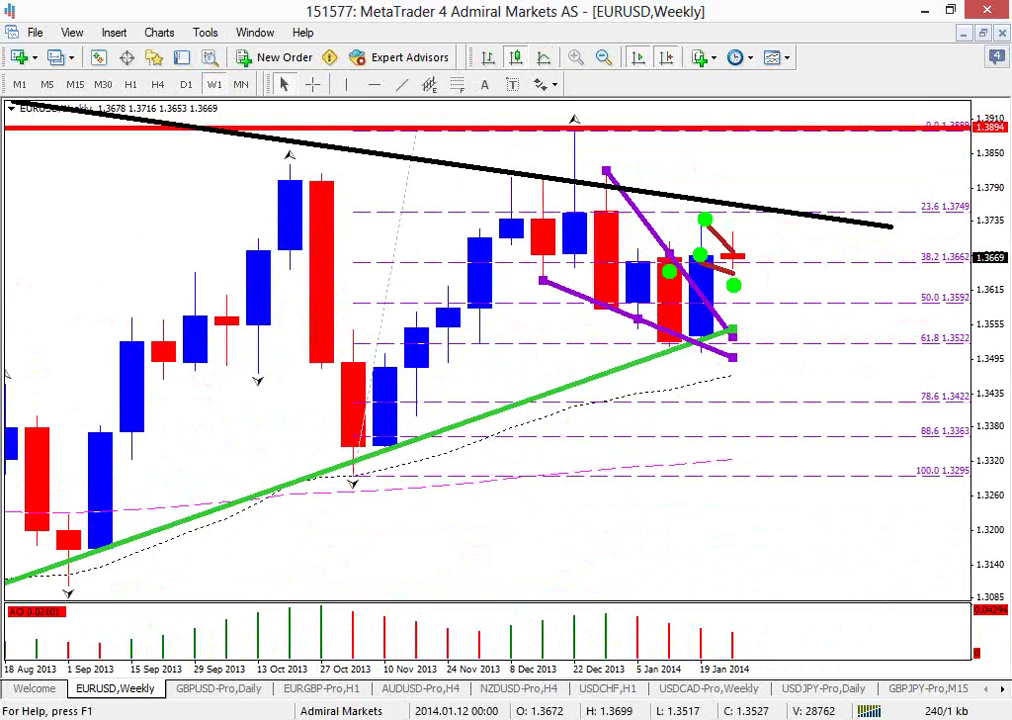
key(Escape)
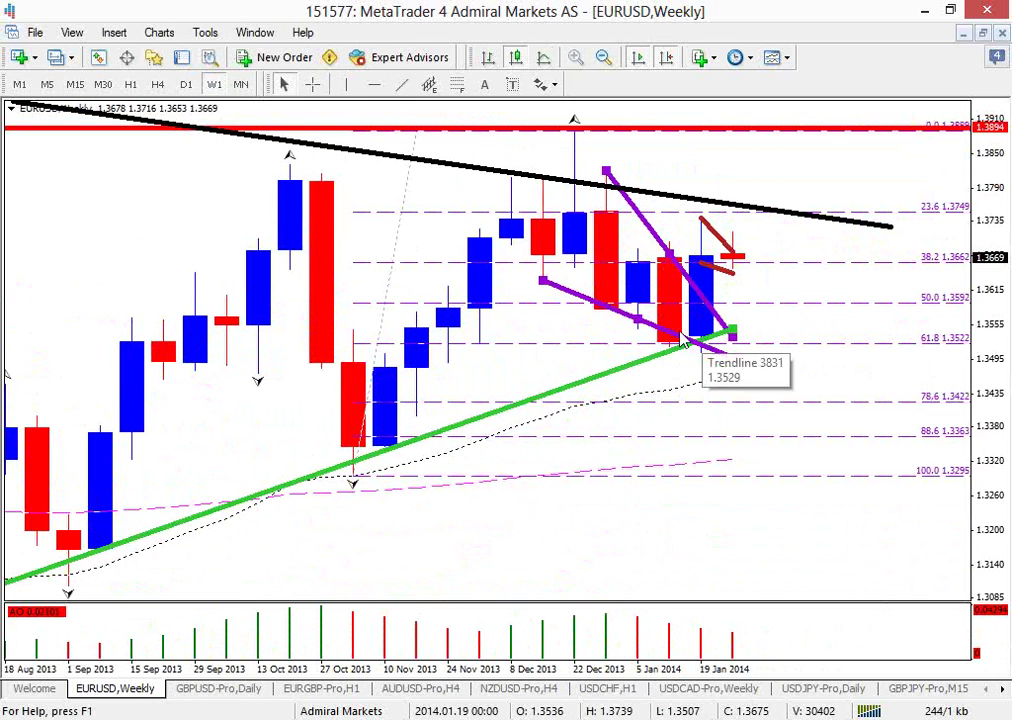
Check the Monthly chart, return to Weekly, extend the green support trendline to about 1.366 and set the upper violet trendline's right end at about 1.36
click(241, 85)
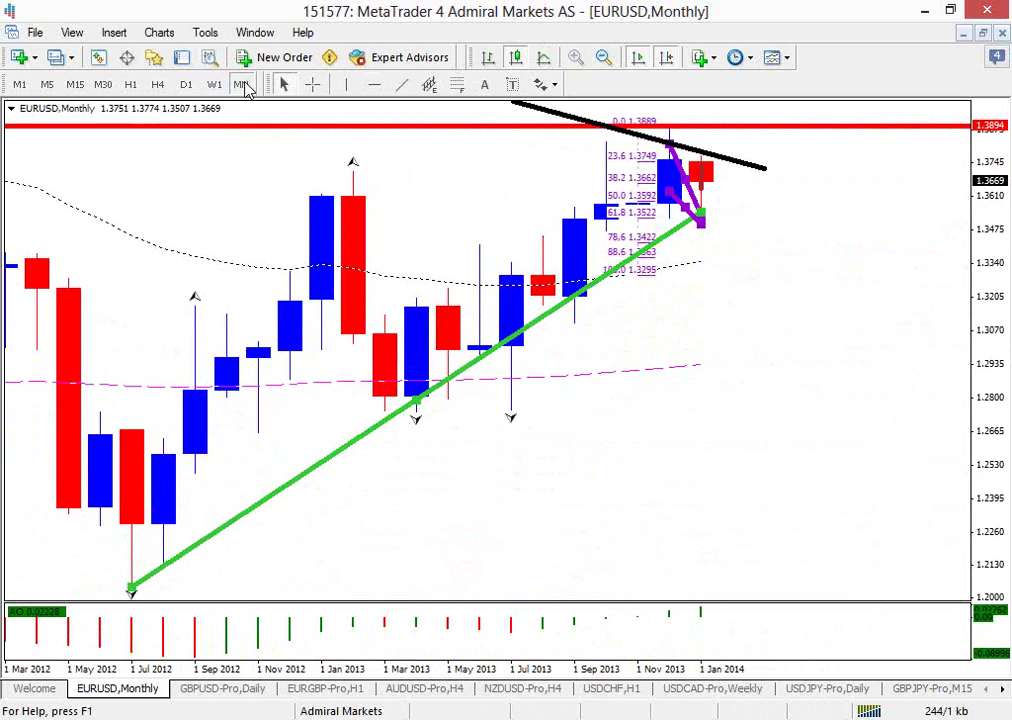
click(215, 84)
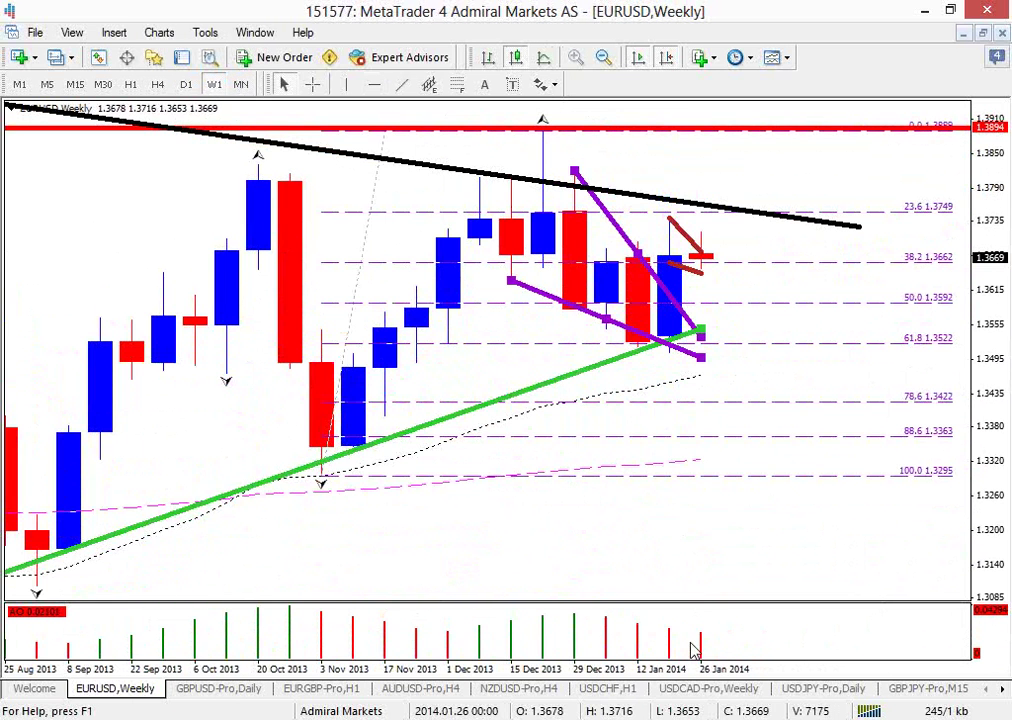
drag(651, 667, 689, 534)
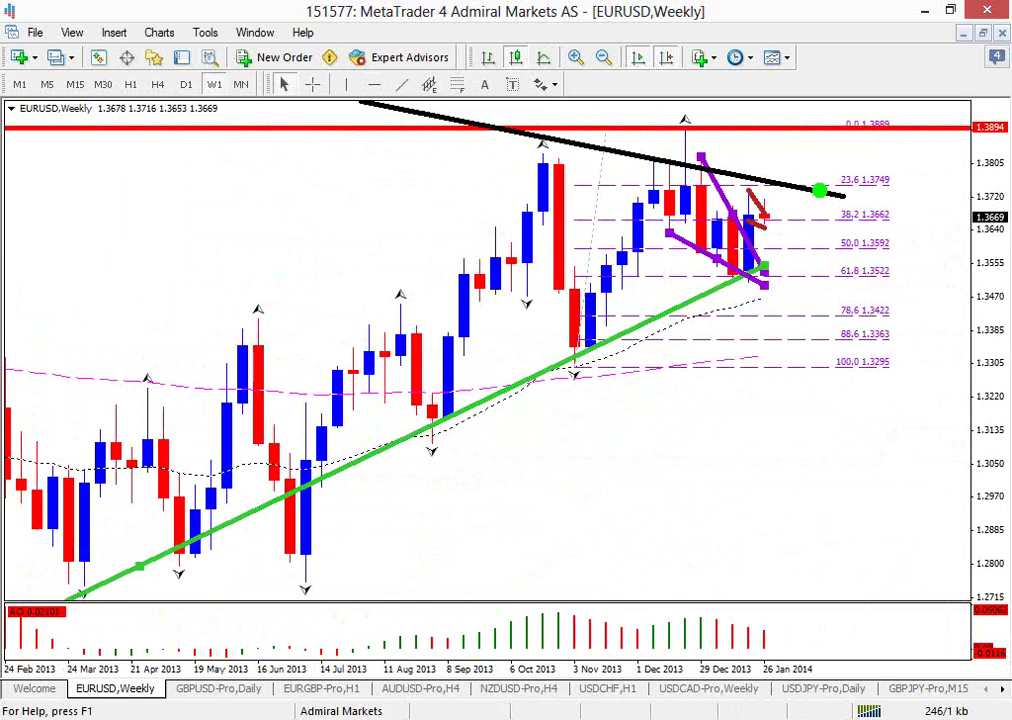
drag(762, 268, 862, 217)
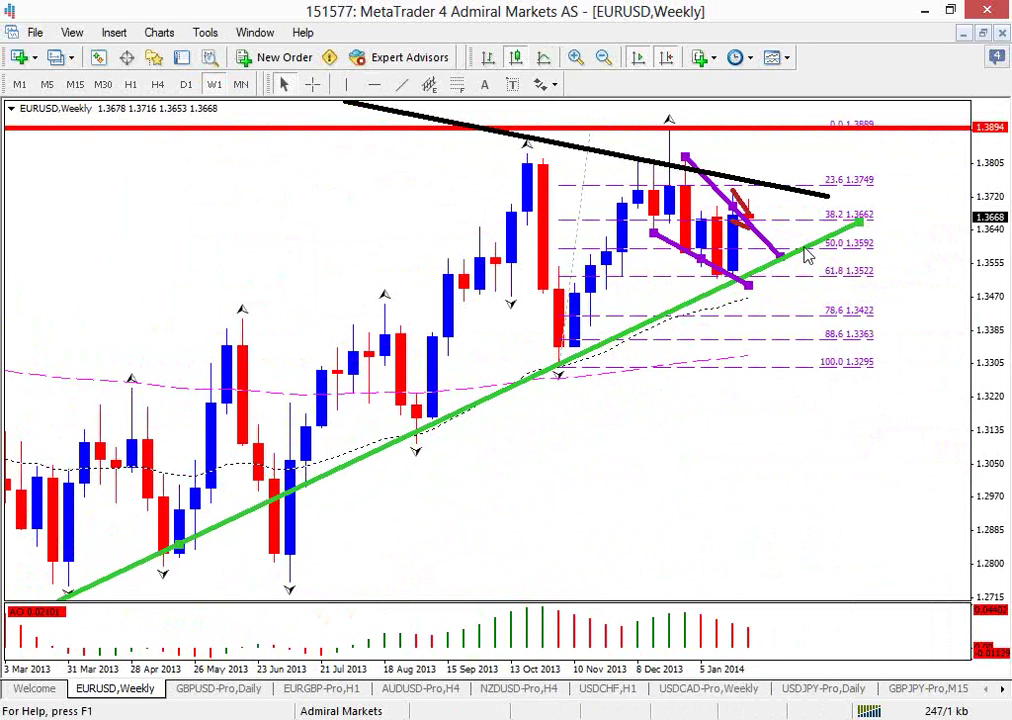
drag(777, 257, 764, 245)
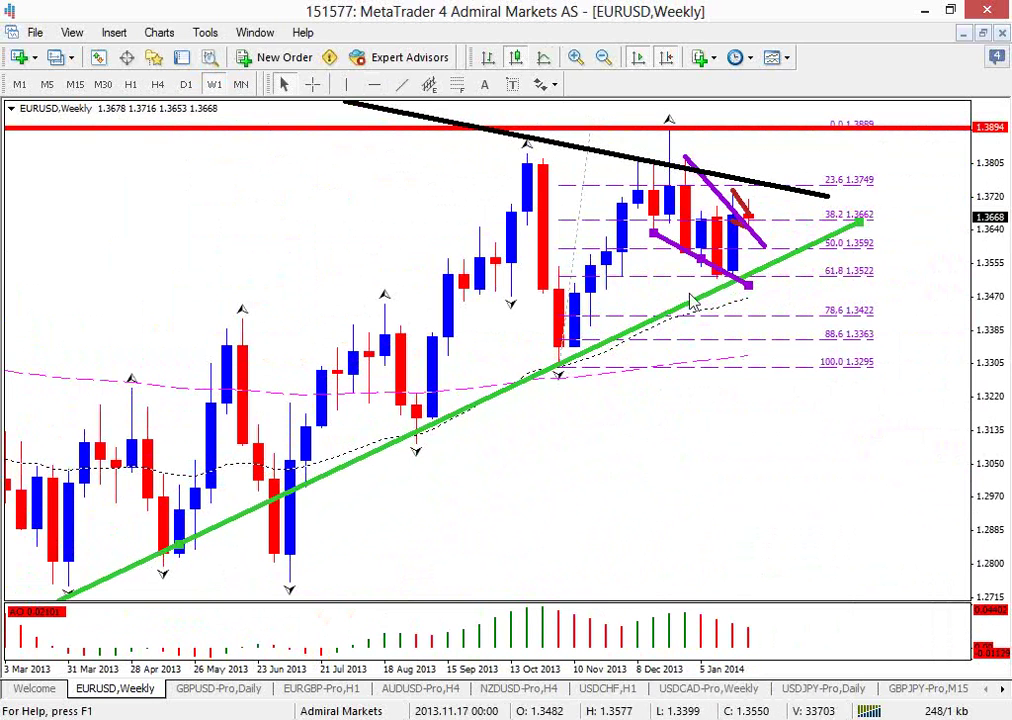
Highlight the black resistance and green support in green, mark a downside break with a stepped downward arrow in red, and clear the annotations
drag(644, 160, 725, 177)
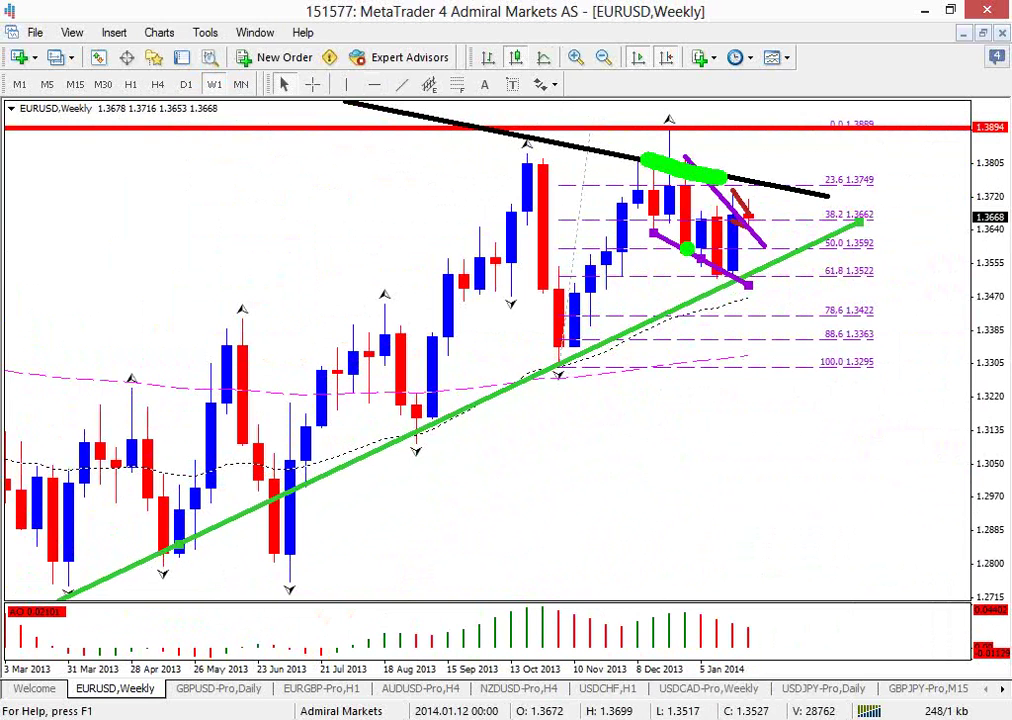
drag(765, 271, 572, 340)
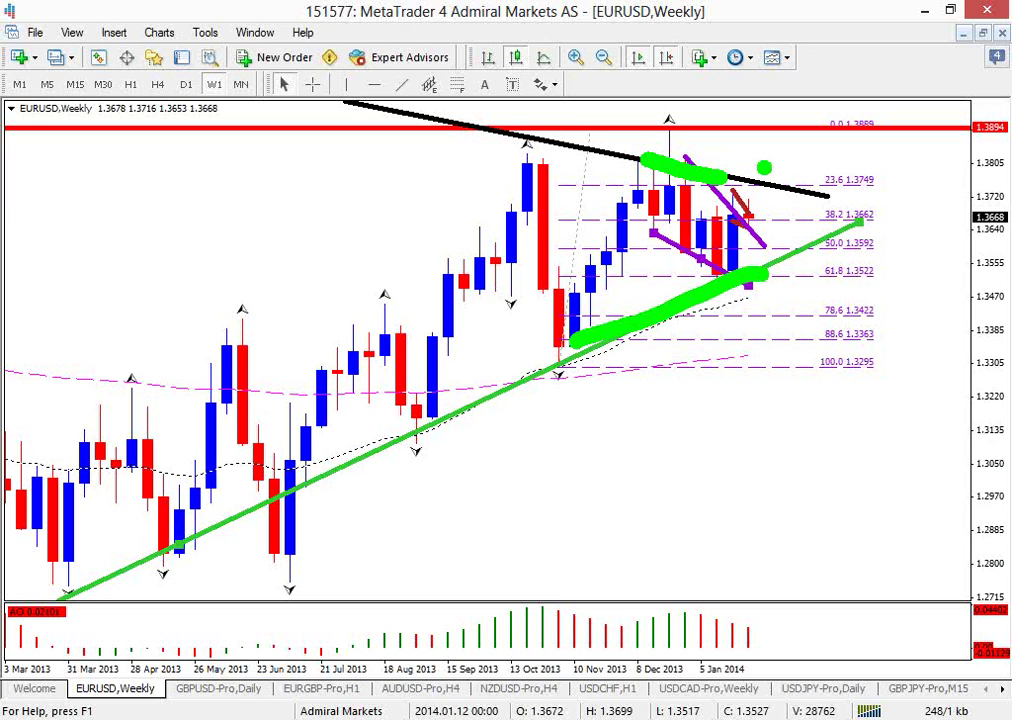
key(r)
mouse_move(813, 318)
mouse_down()
mouse_move(769, 328)
mouse_move(812, 330)
mouse_up()
drag(568, 361, 655, 365)
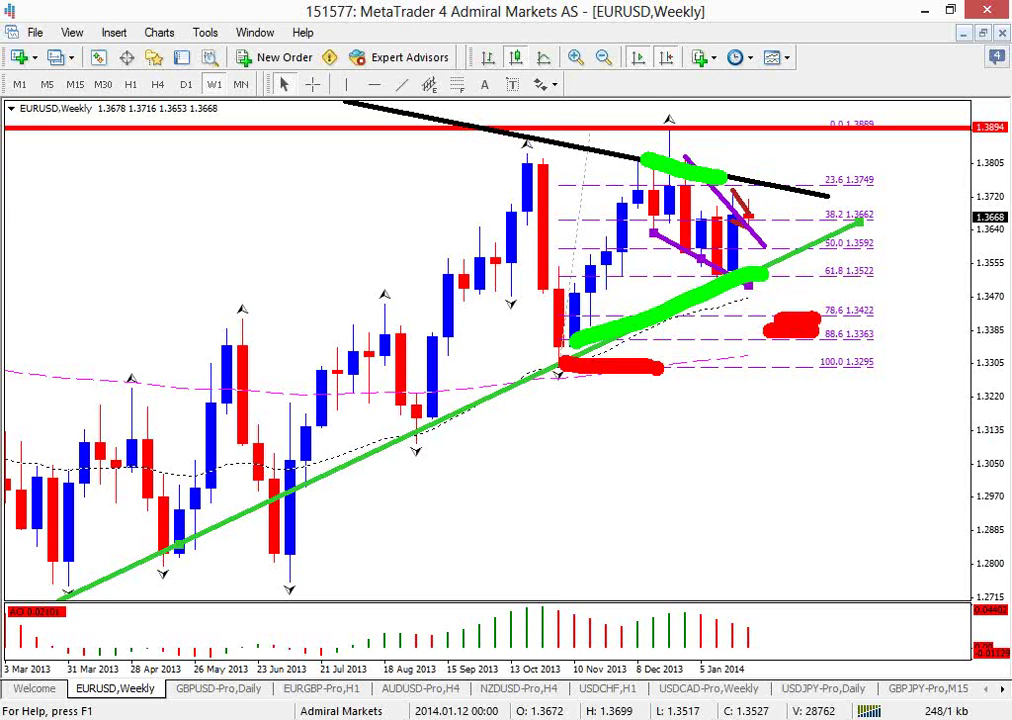
mouse_move(795, 377)
mouse_down()
mouse_move(796, 425)
mouse_move(866, 462)
mouse_move(866, 590)
mouse_move(905, 508)
mouse_up()
key(g)
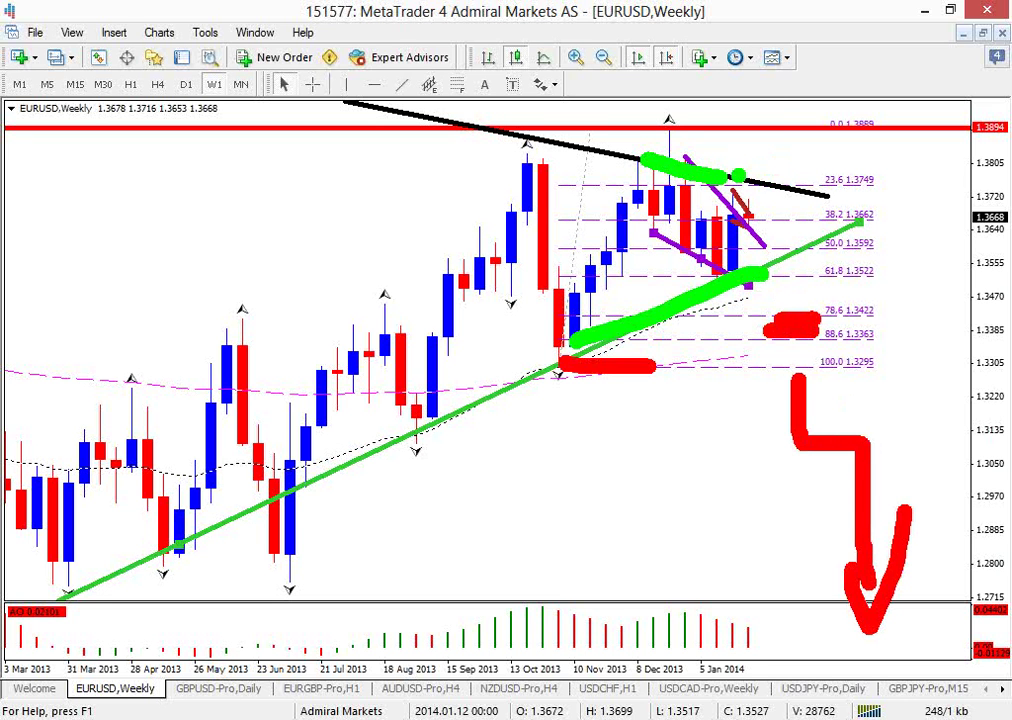
key(Escape)
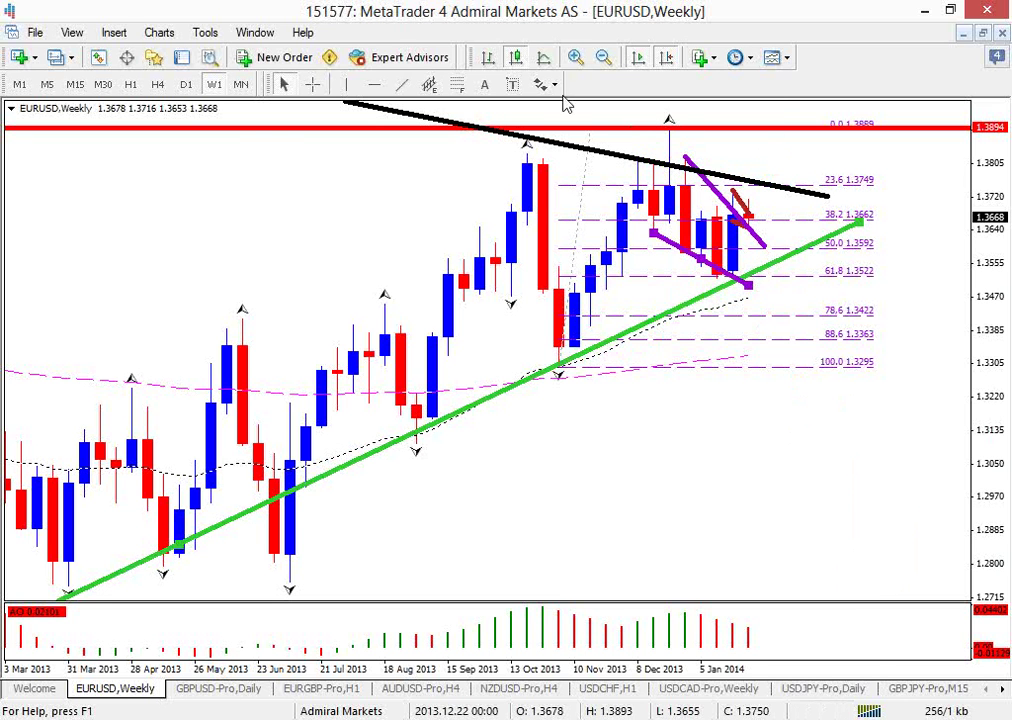
On a wider Weekly view, draw a green breakout arrow above 1.3894, a red one below support and a red circle around price, and clear them
key(minus)
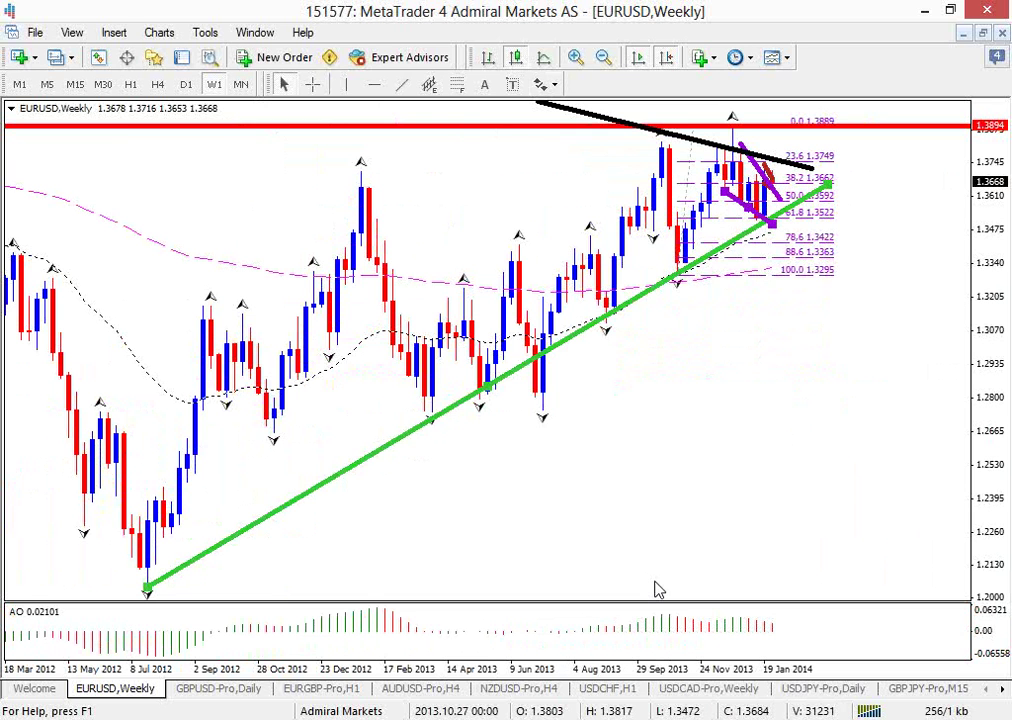
key(minus)
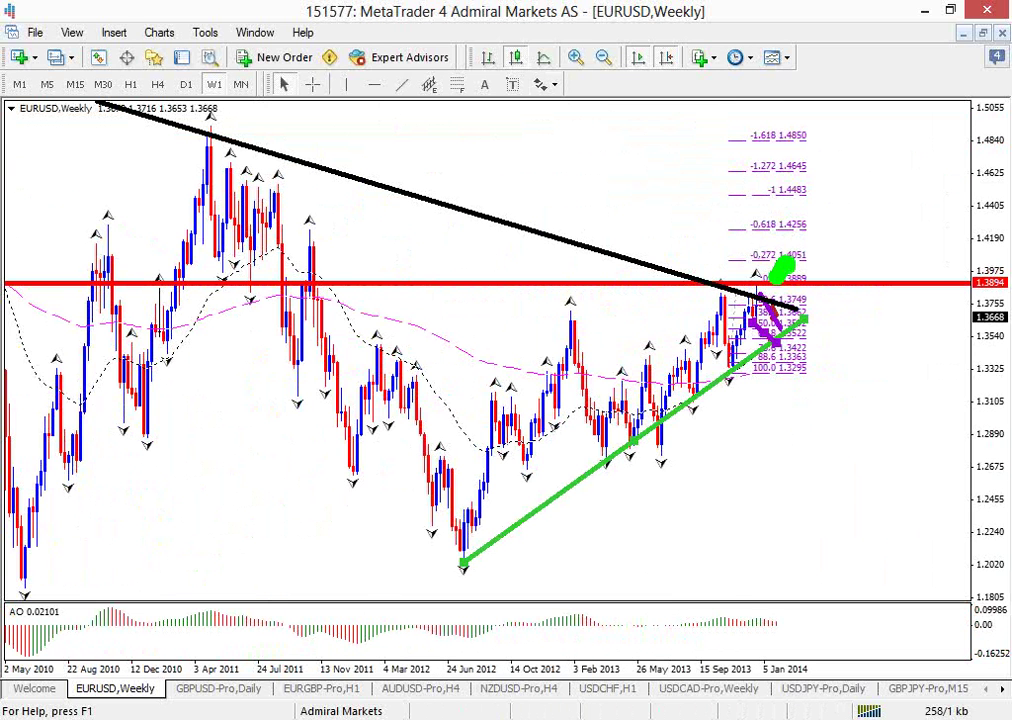
mouse_move(786, 266)
mouse_down()
mouse_move(810, 233)
mouse_move(783, 222)
mouse_move(840, 197)
mouse_move(848, 235)
mouse_up()
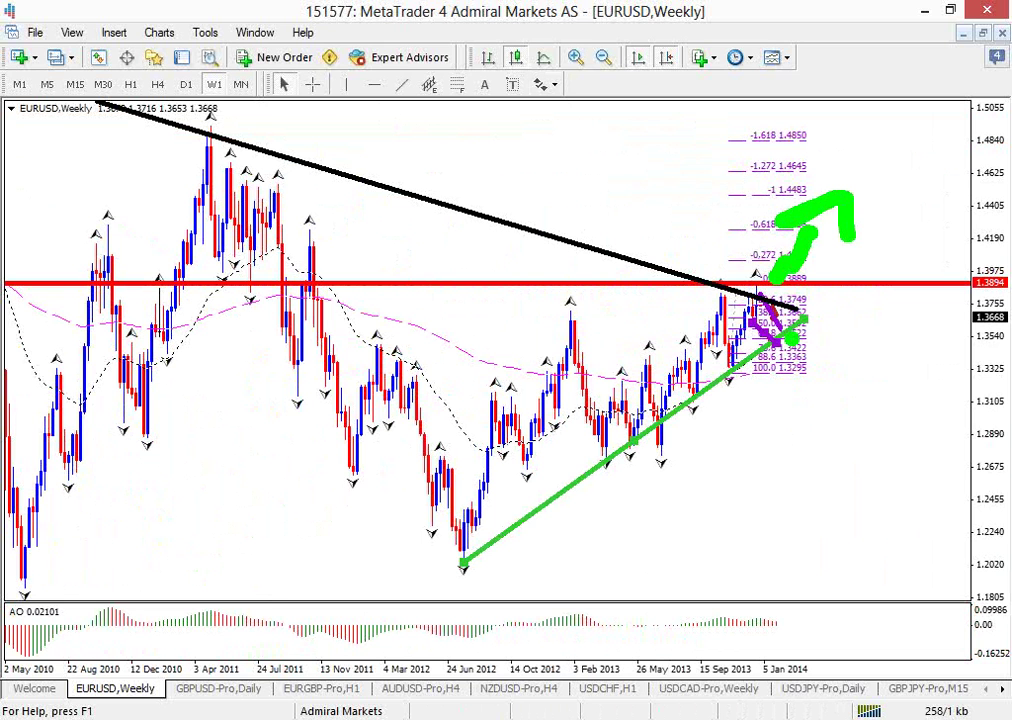
key(r)
mouse_move(793, 345)
mouse_down()
mouse_move(795, 410)
mouse_move(874, 380)
mouse_up()
mouse_move(805, 309)
mouse_down()
mouse_move(724, 300)
mouse_move(812, 330)
mouse_move(797, 310)
mouse_up()
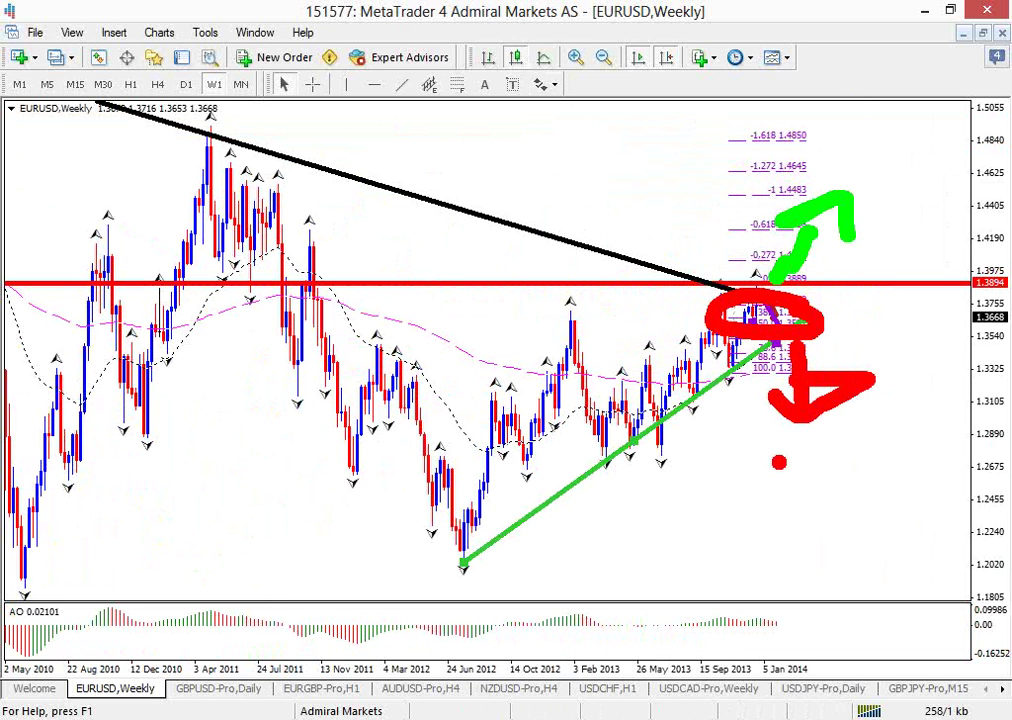
key(Escape)
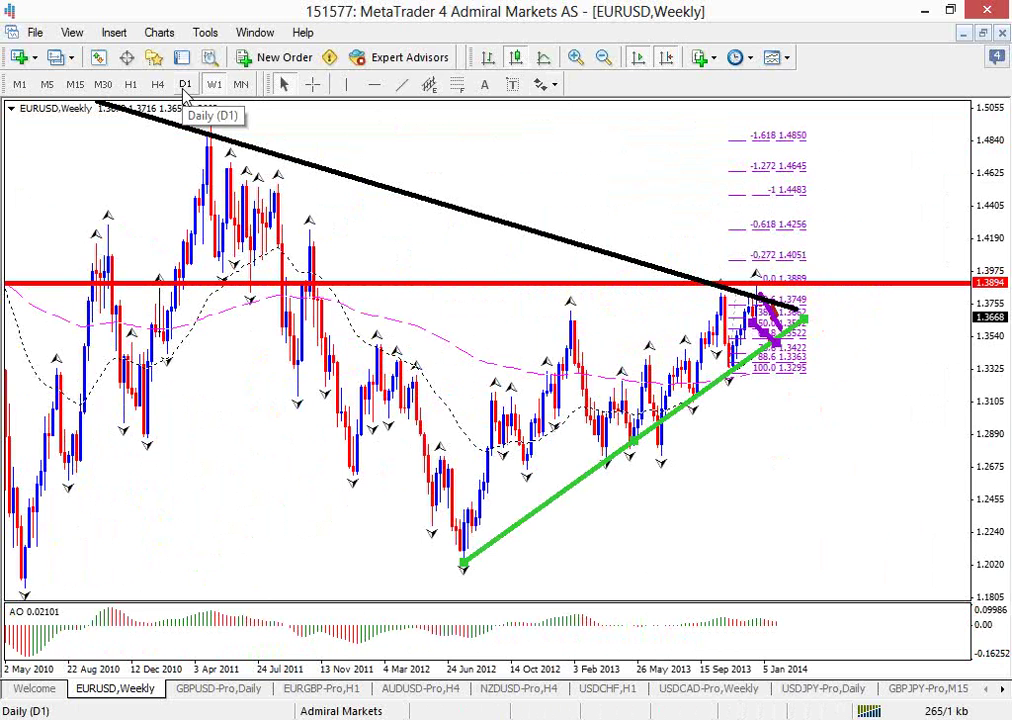
Switch EURUSD to the H4 timeframe and raise the green support trendline to run under the 21–23 January lows, reaching about 1.357
click(185, 91)
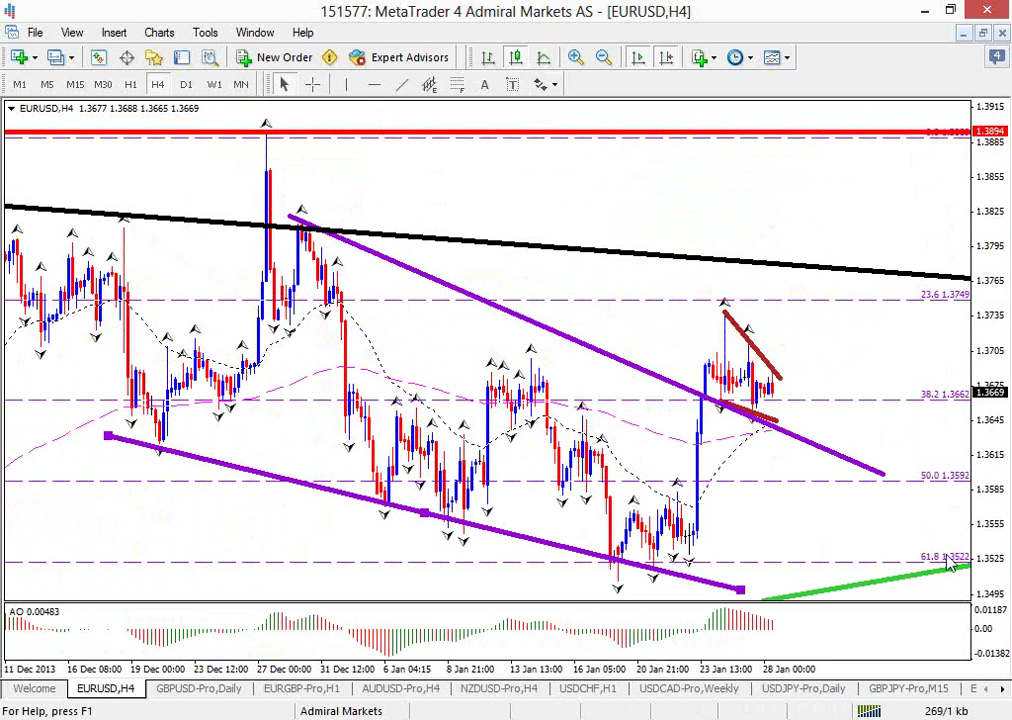
drag(950, 565, 976, 508)
drag(882, 424, 856, 414)
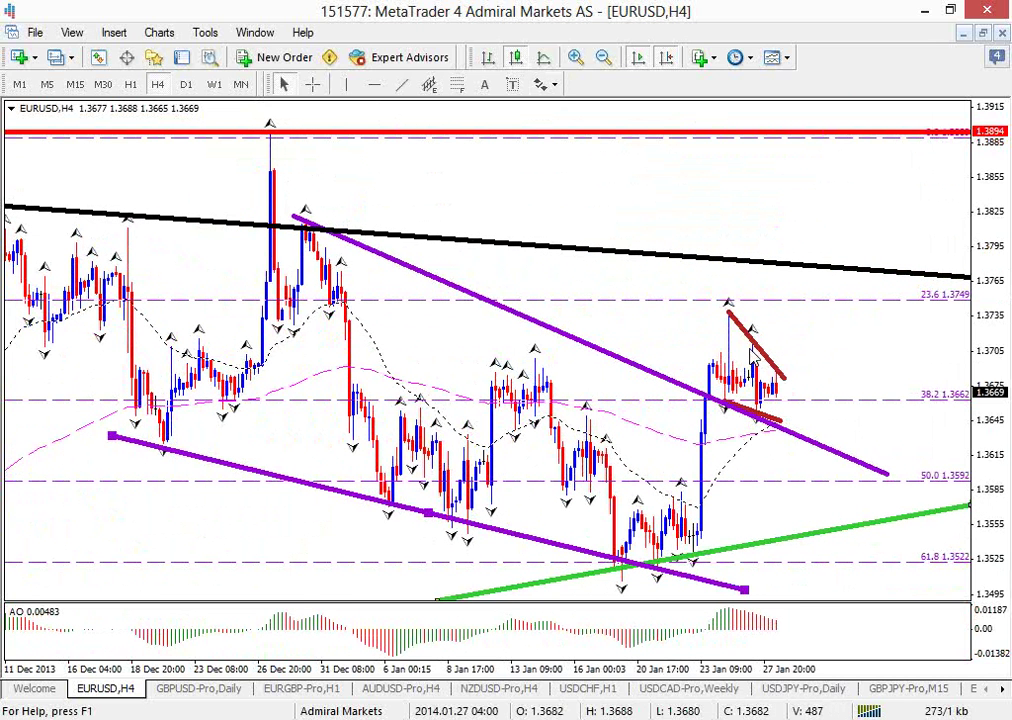
key(ctrl+2)
key(g)
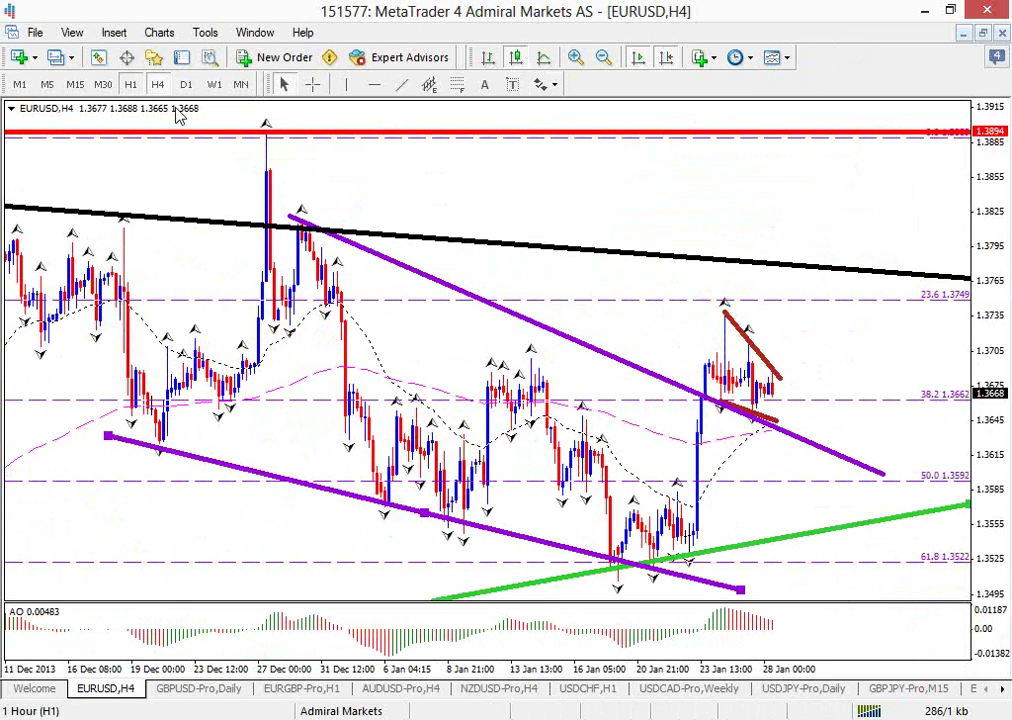
On the H1 chart, draw a Fibonacci retracement from 1.3529 to 1.3739 and set the upper dark red trendline's right end at about 1.368
click(130, 84)
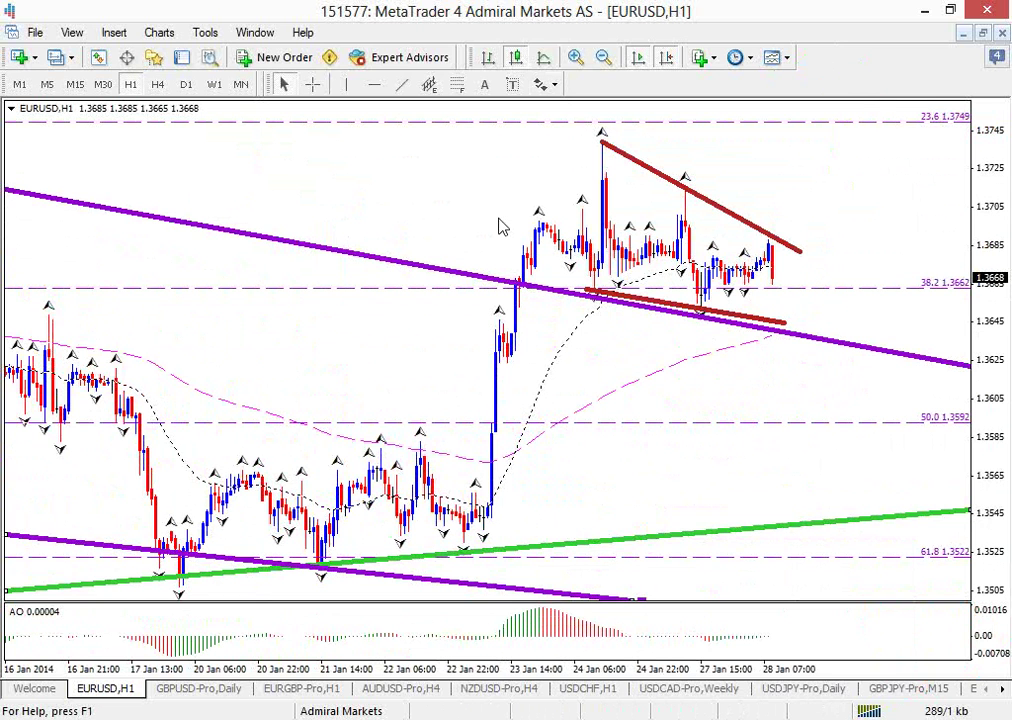
drag(463, 542, 517, 141)
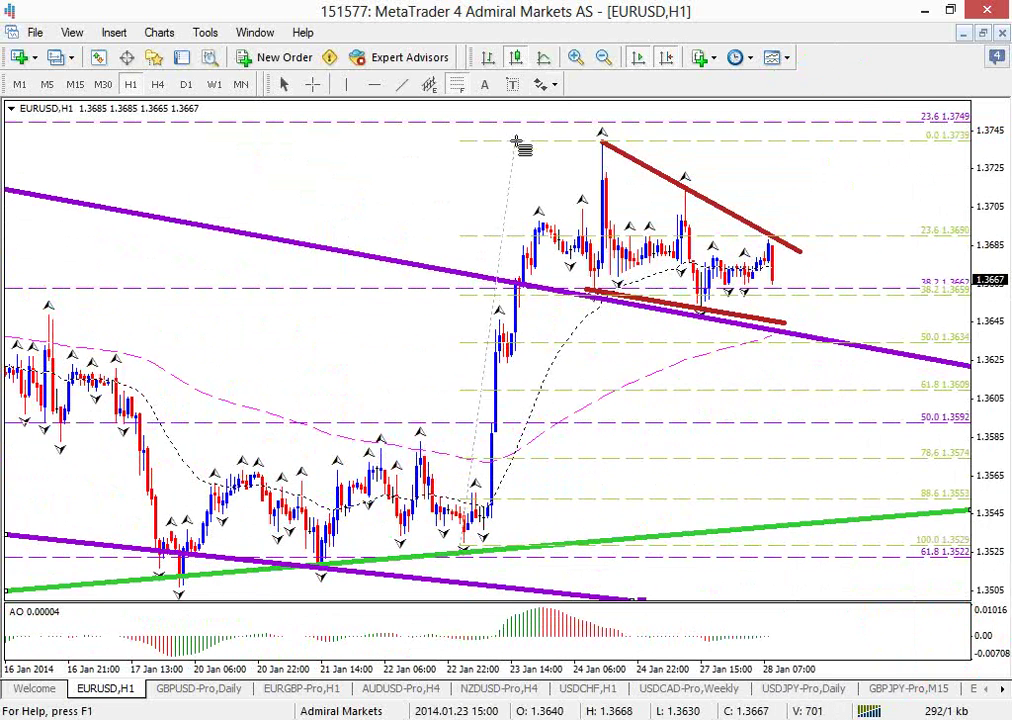
double_click(801, 258)
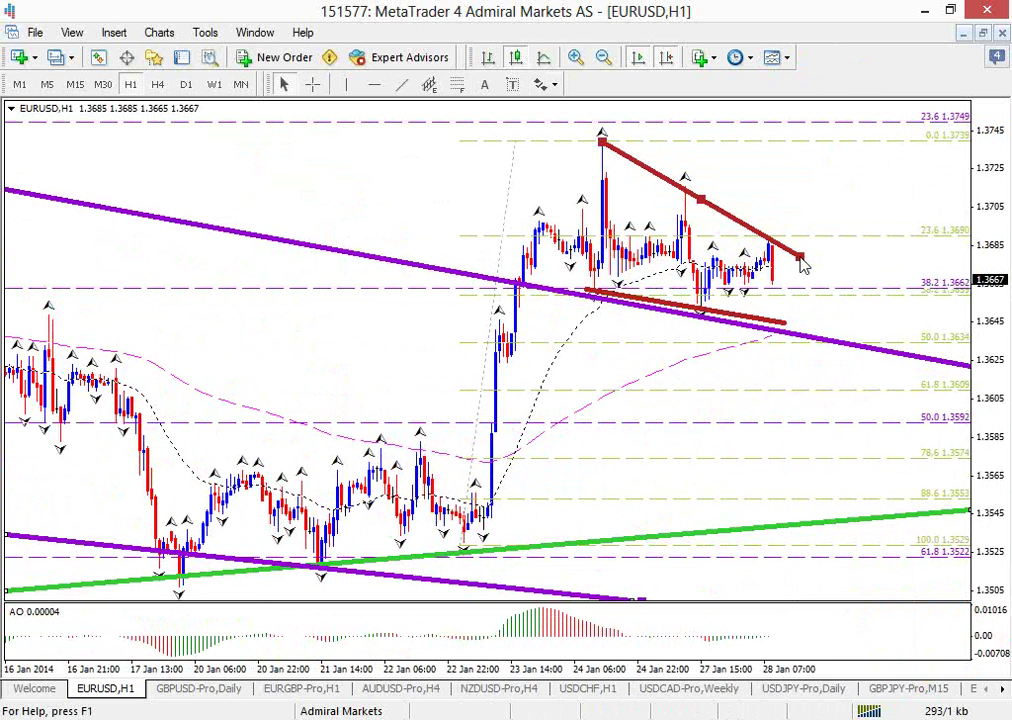
double_click(800, 257)
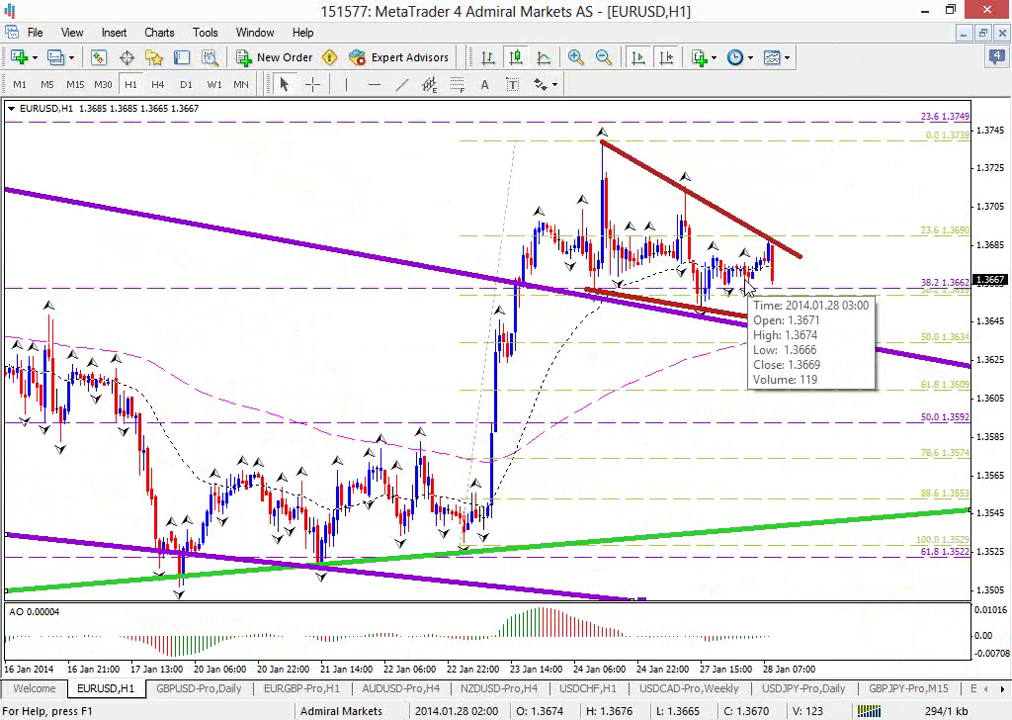
Annotate the H1 rally with a green arrow, circle the 50.0 retracement at the violet trendline with a rising line, and erase the annotations
key(ctrl+2)
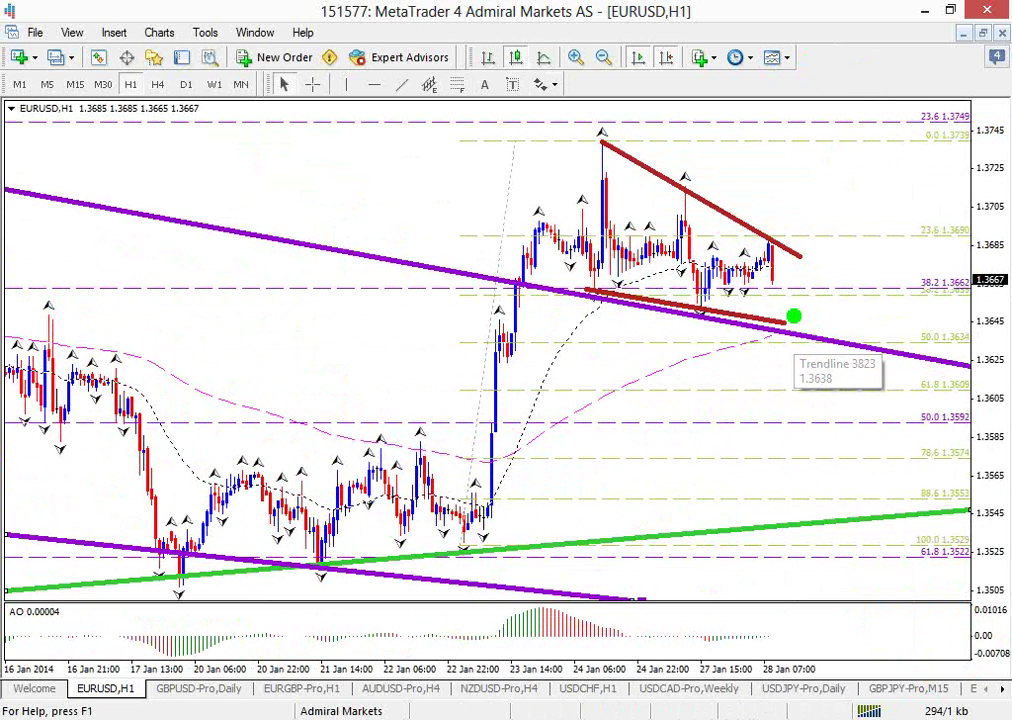
mouse_move(463, 518)
mouse_down()
mouse_move(607, 263)
mouse_move(640, 308)
mouse_up()
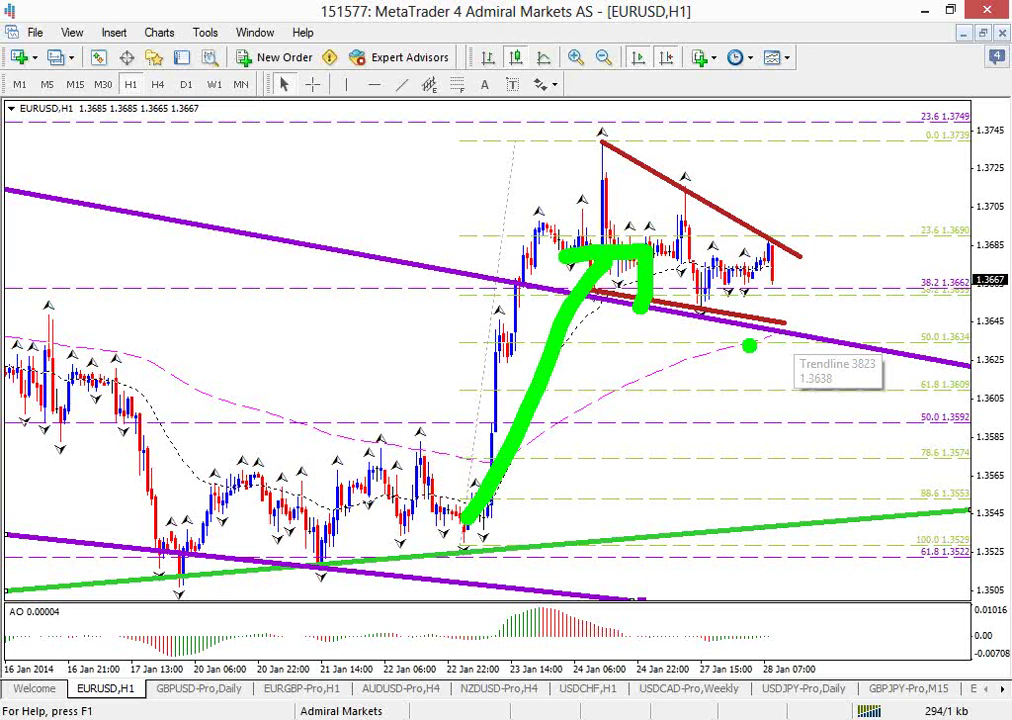
key(e)
drag(820, 326, 864, 218)
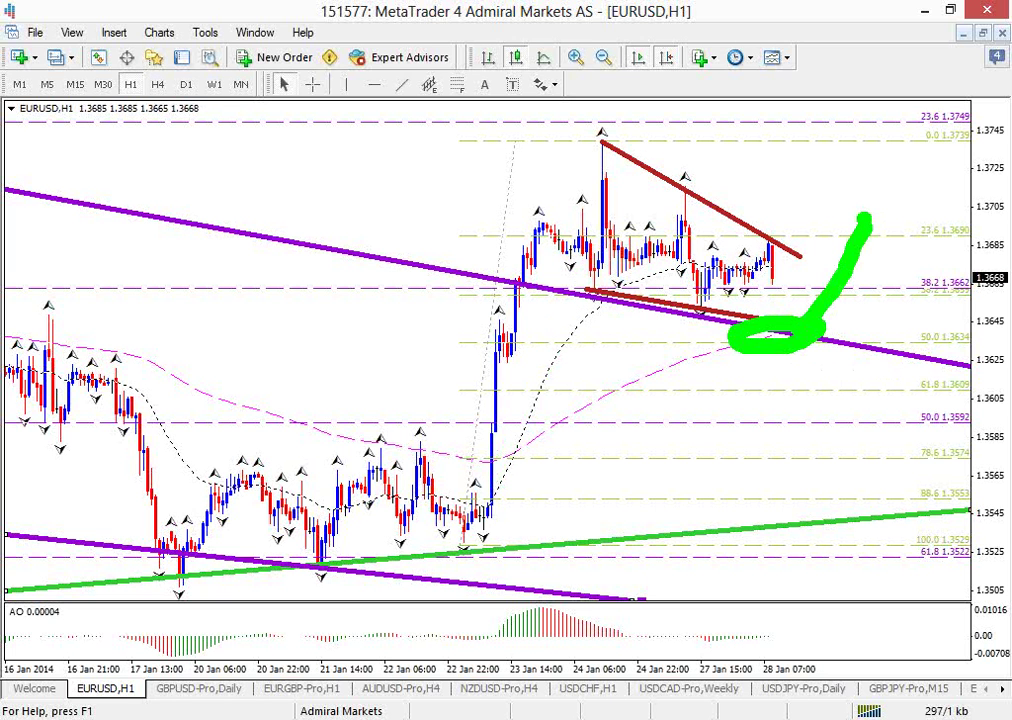
key(e)
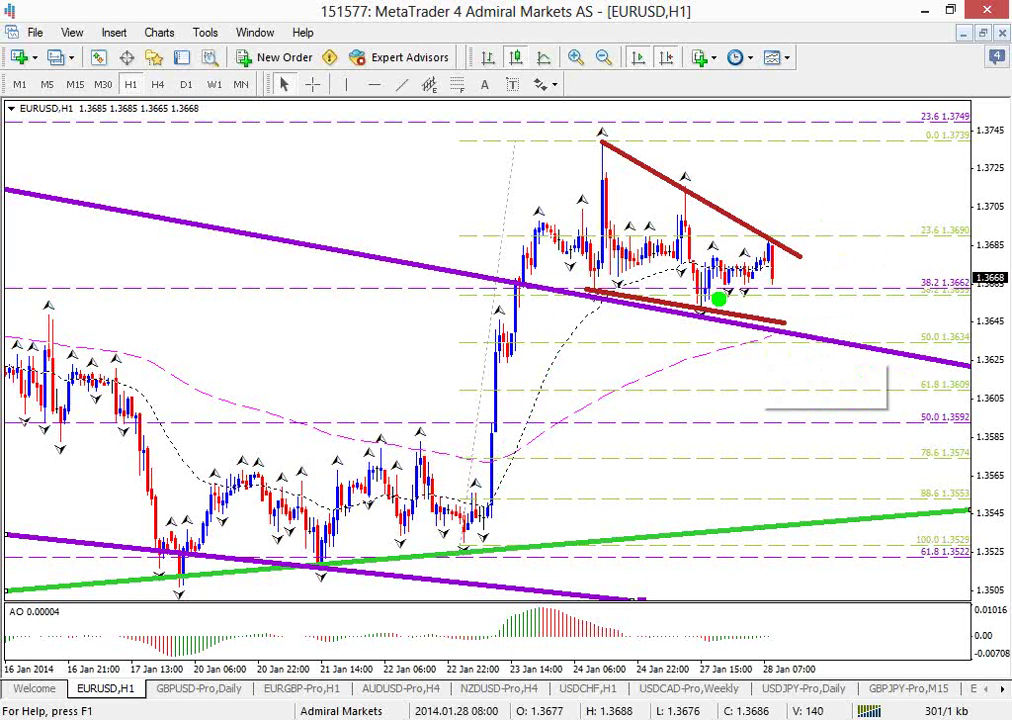
Mark the 38.2 and 50.0 retracement levels in green, draw upward arrows from the 50.0 level and the upper dark red trendline, and clear them
drag(670, 292, 735, 292)
mouse_move(775, 339)
mouse_down()
mouse_move(840, 339)
mouse_move(912, 150)
mouse_move(940, 205)
mouse_up()
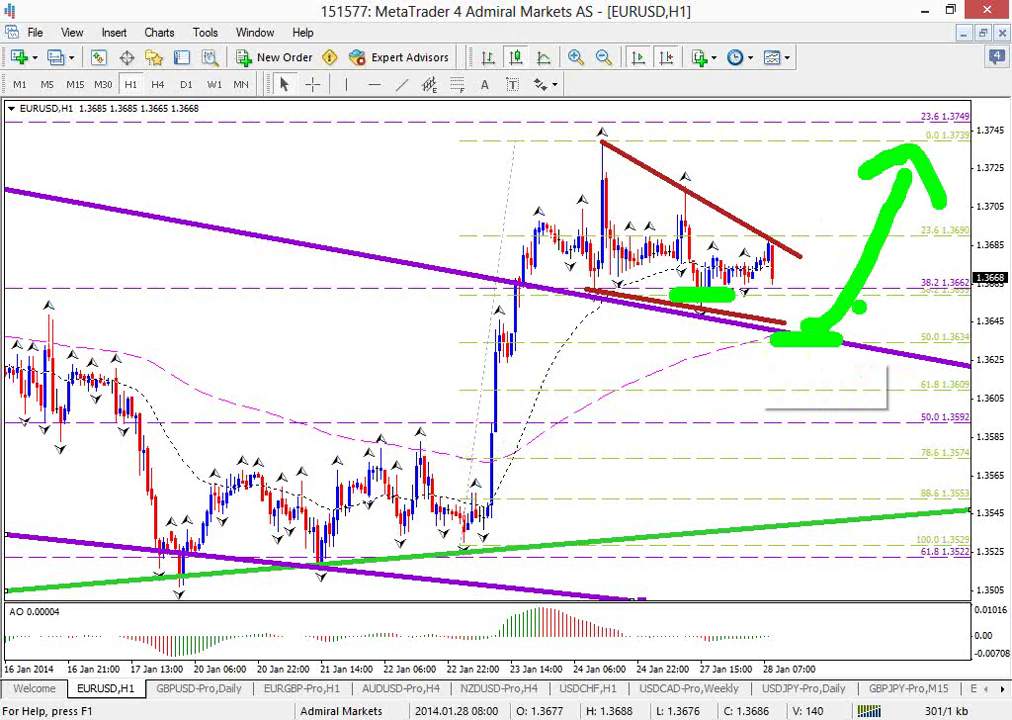
mouse_move(793, 241)
mouse_down()
mouse_move(848, 118)
mouse_move(862, 145)
mouse_up()
click(841, 406)
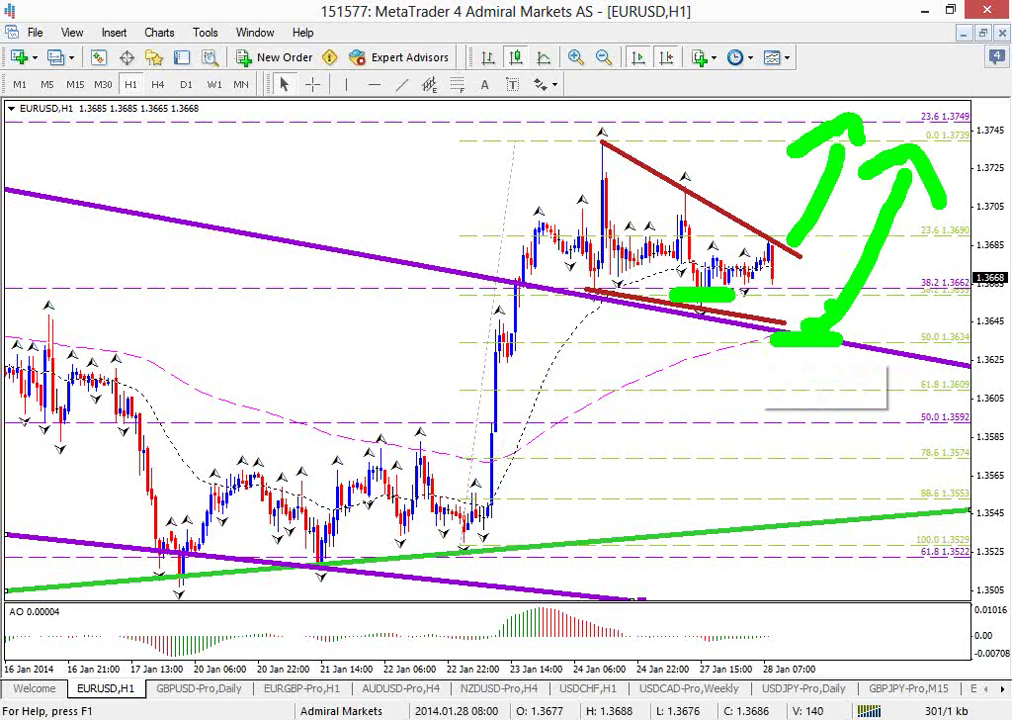
key(Escape)
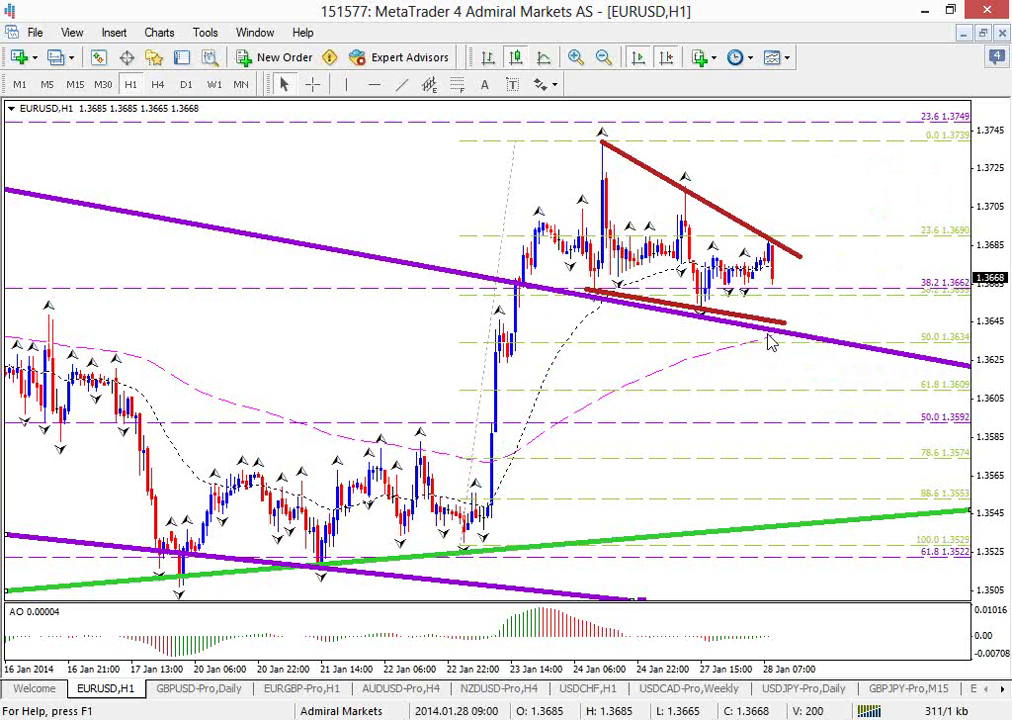
On the M15 chart, trace the upper dark red trendline and an upward breakout arrow in green, clear them, and return to the H1 timeframe
click(74, 84)
key(ctrl+2)
mouse_move(65, 156)
mouse_down()
mouse_move(470, 280)
mouse_move(845, 440)
mouse_move(876, 300)
mouse_move(928, 290)
mouse_up()
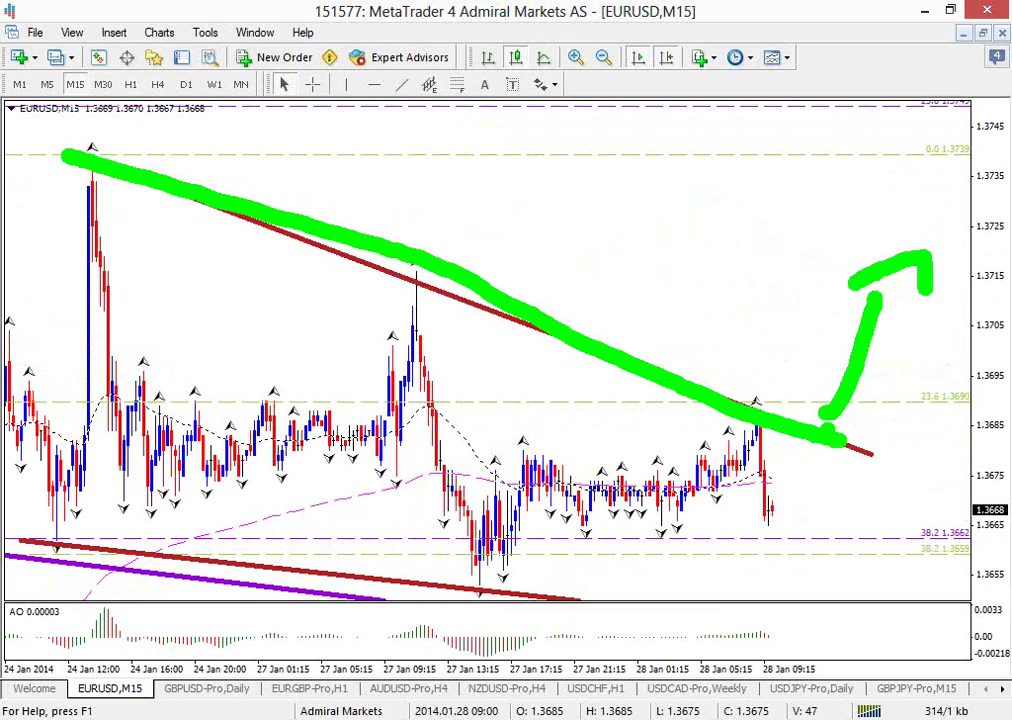
key(Escape)
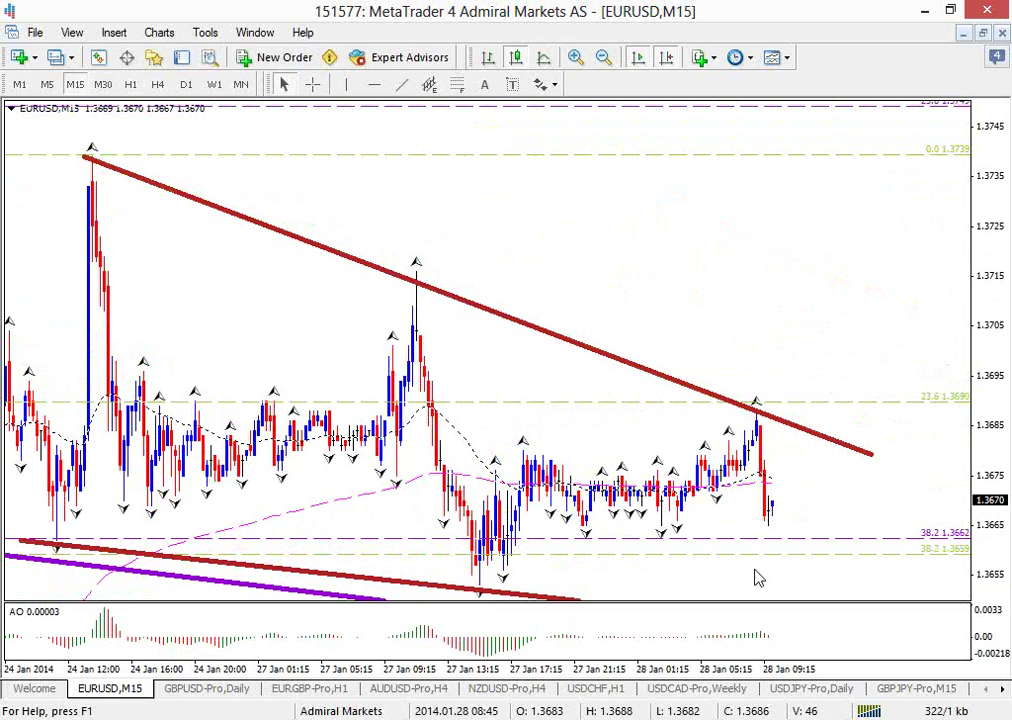
click(130, 84)
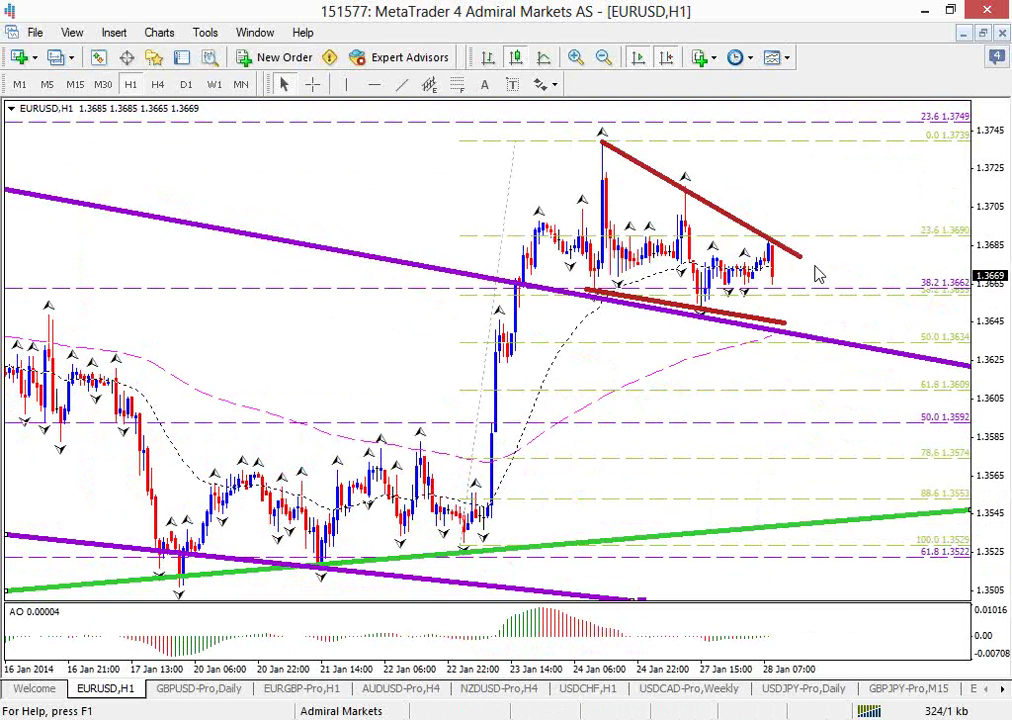
On the H1 chart, mark the latest candle's low, the lower dark red trendline and the violet trendline area in green, and clear the marks
key(ctrl+2)
drag(792, 251, 788, 251)
key(Escape)
drag(768, 666, 800, 668)
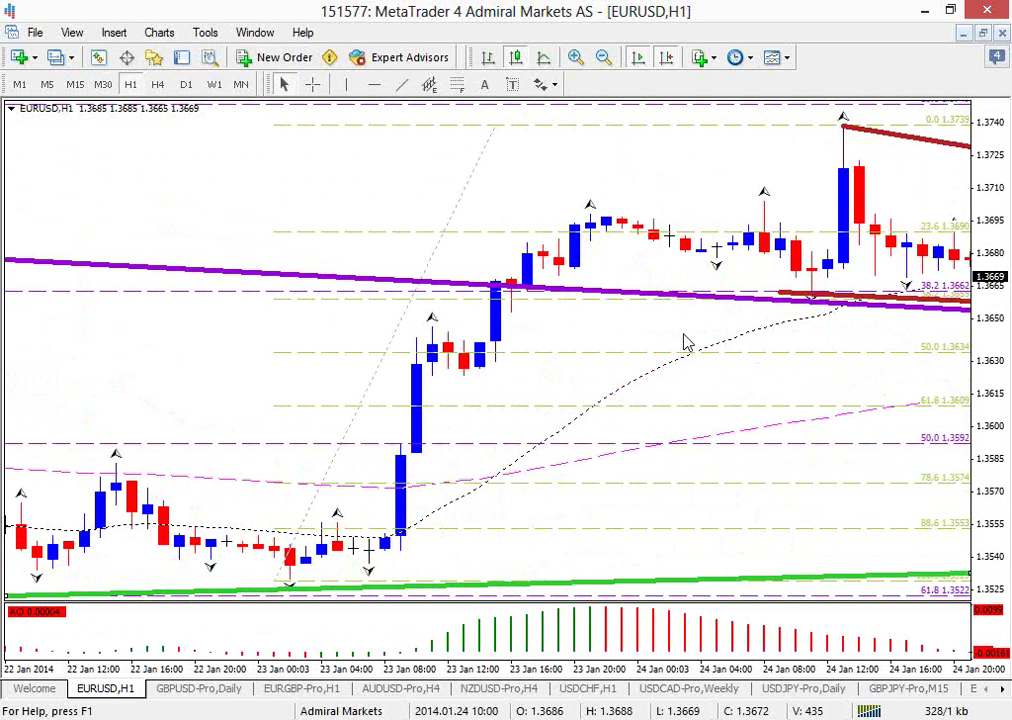
key(End)
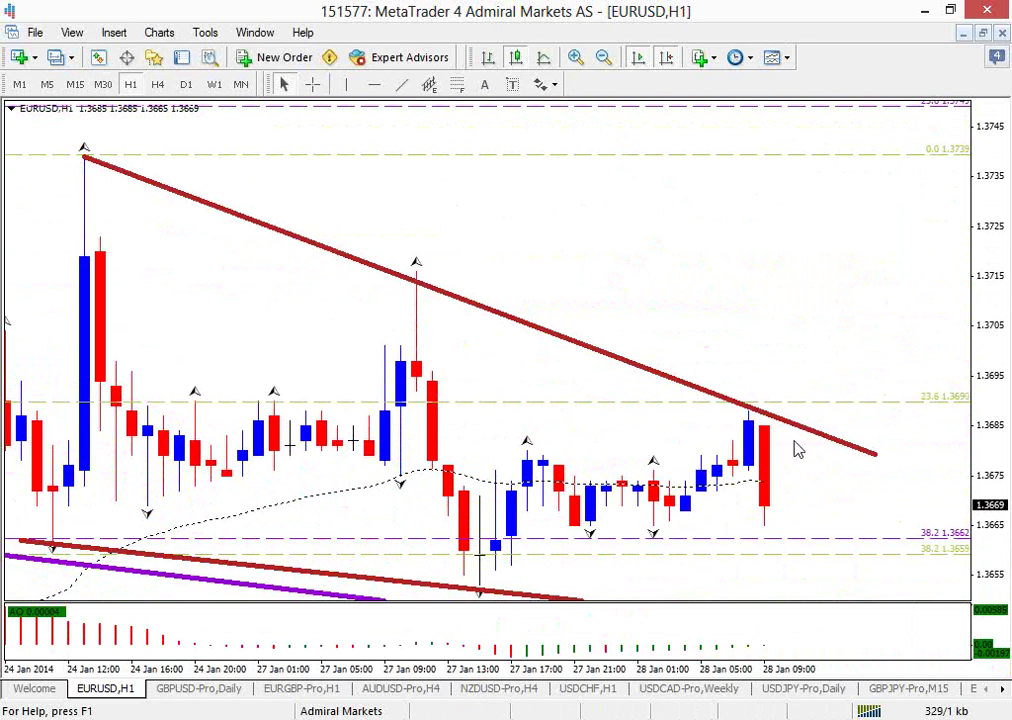
drag(1008, 455, 1008, 449)
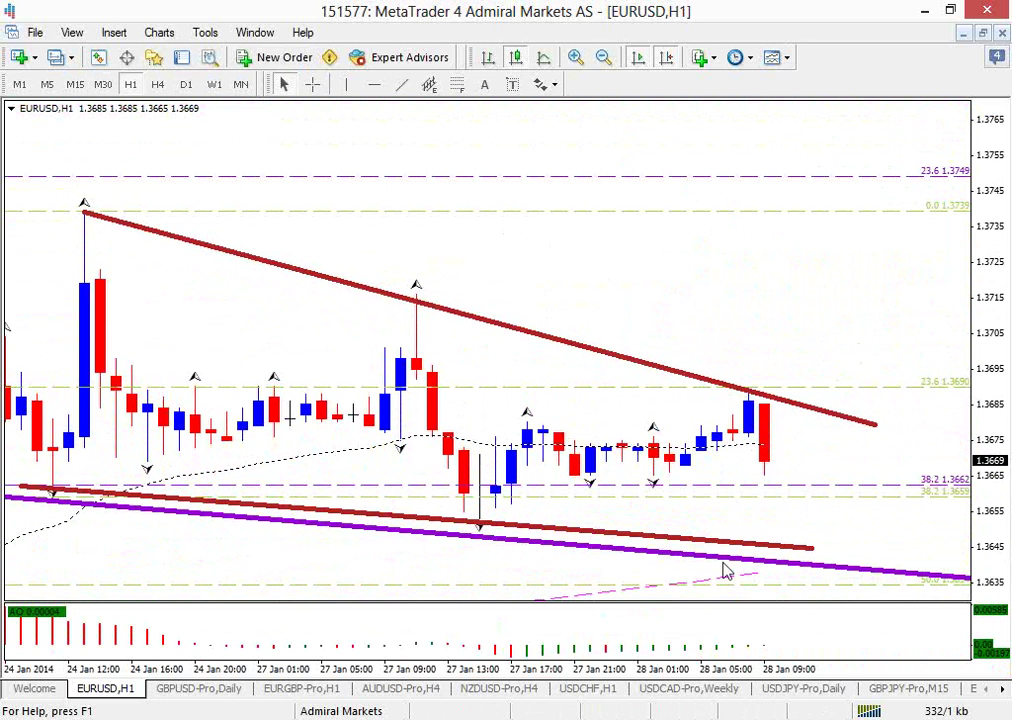
key(ctrl+2)
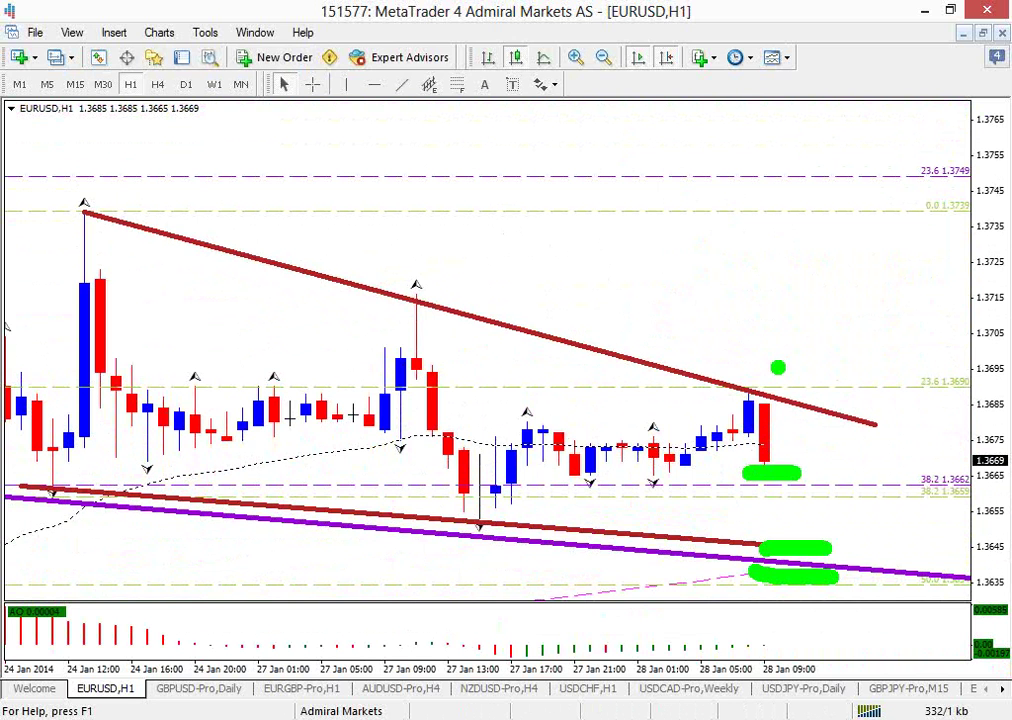
mouse_move(775, 448)
mouse_down()
mouse_move(814, 532)
mouse_move(812, 514)
mouse_up()
key(Escape)
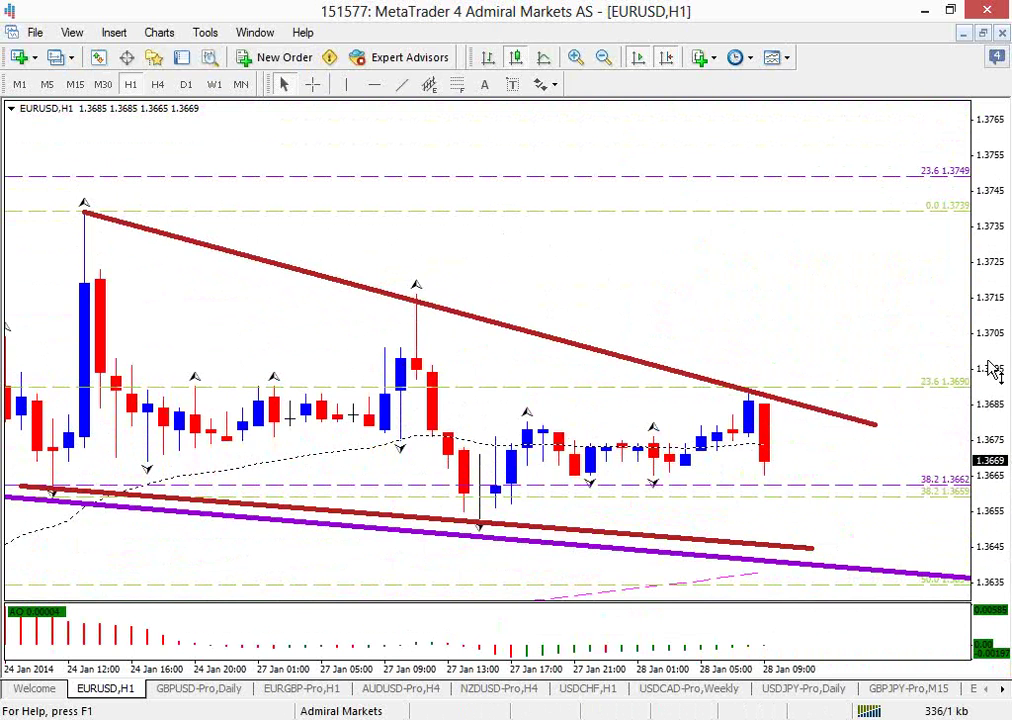
Trace both dark red H1 trendlines in green, add a rising stroke from the rally's base to the latest candles, and erase everything
drag(988, 361, 983, 337)
drag(797, 668, 776, 668)
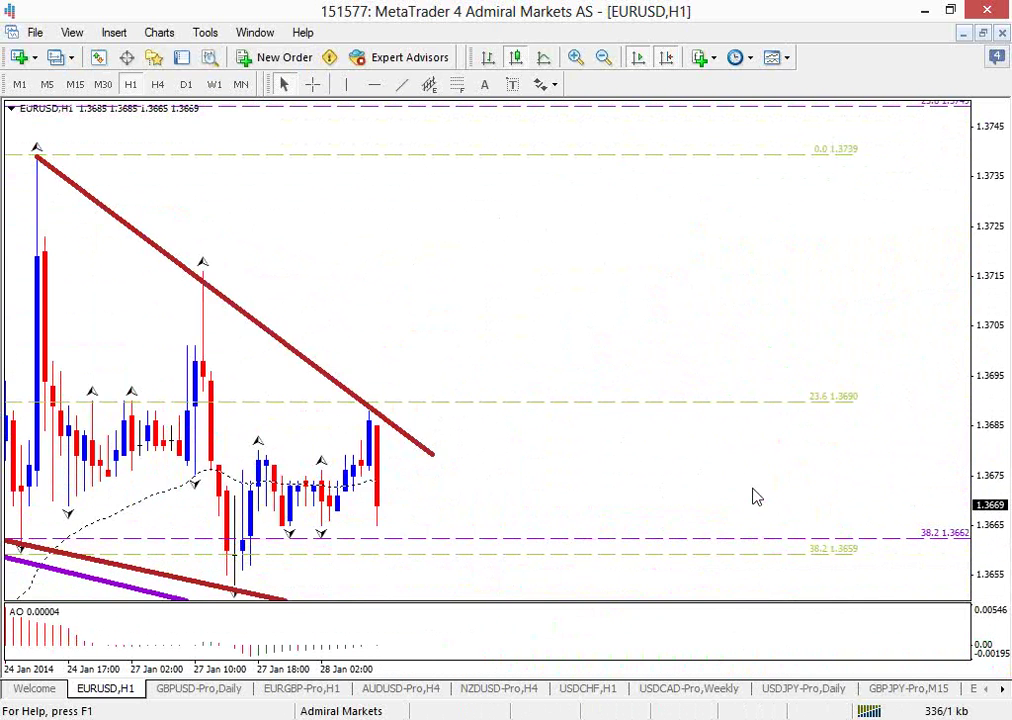
key(minus)
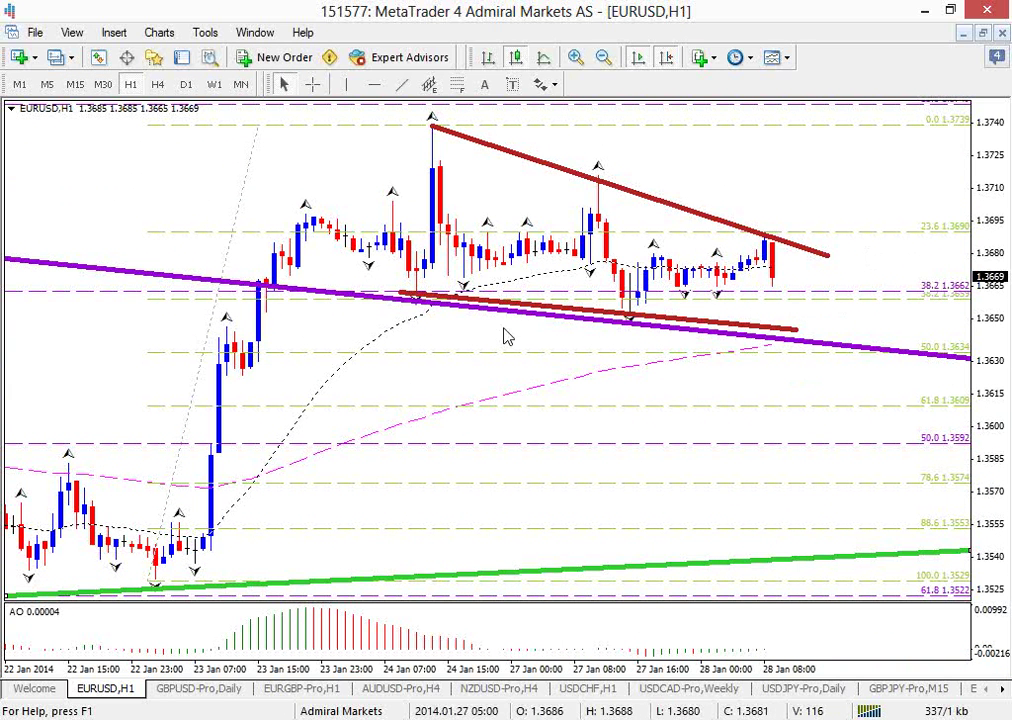
drag(430, 120, 876, 251)
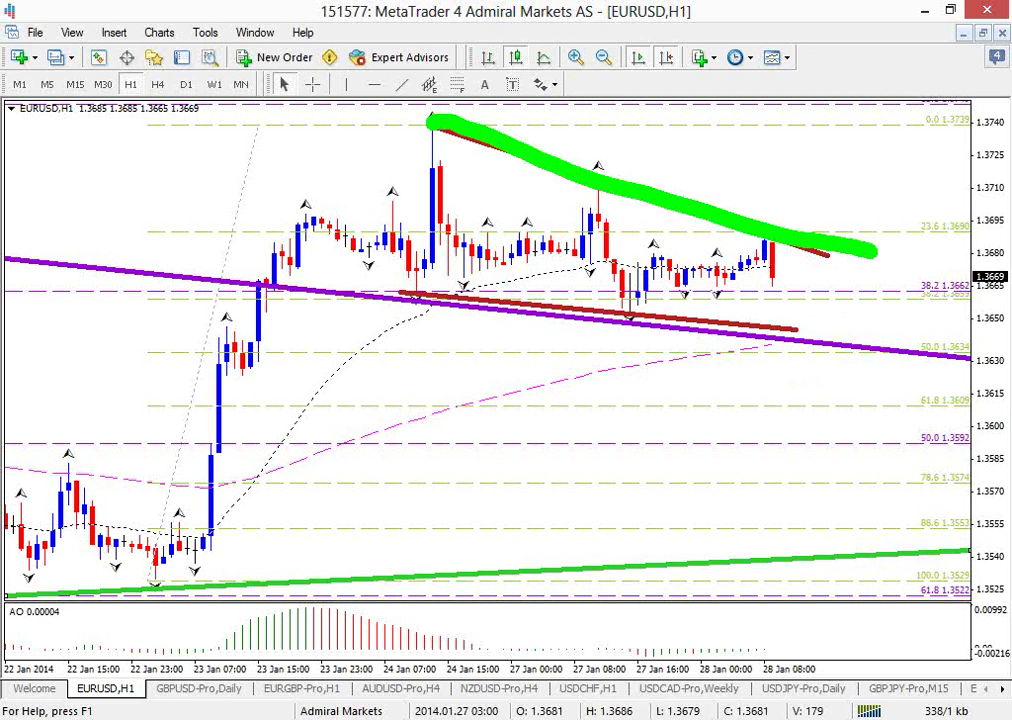
drag(435, 289, 808, 344)
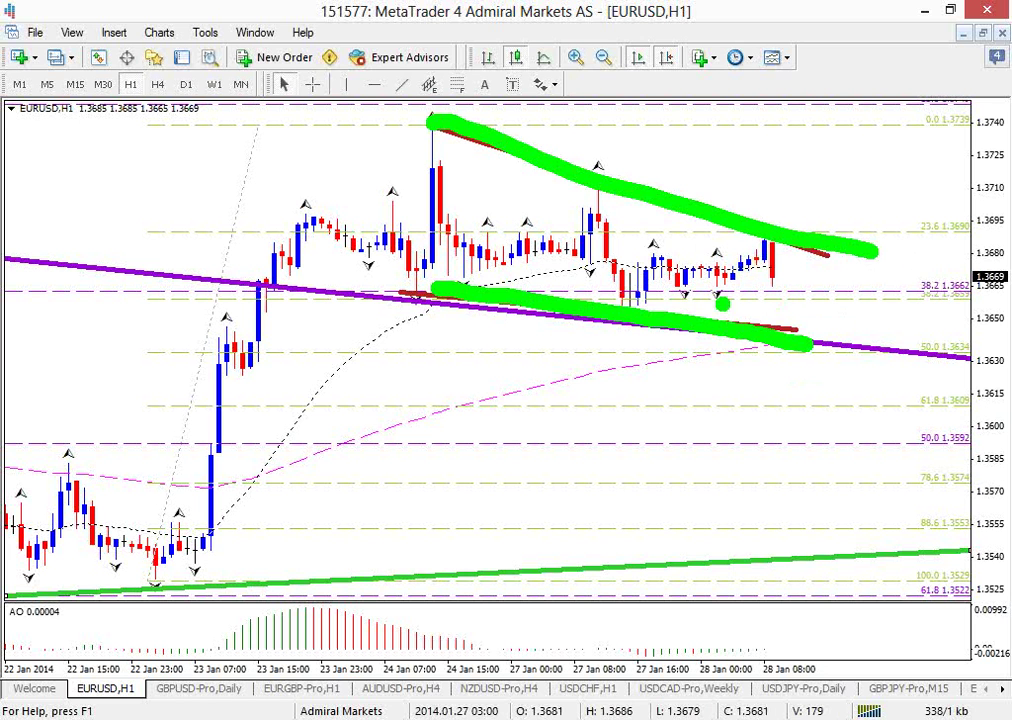
mouse_move(203, 572)
mouse_down()
mouse_move(463, 145)
mouse_move(795, 312)
mouse_up()
key(Escape)
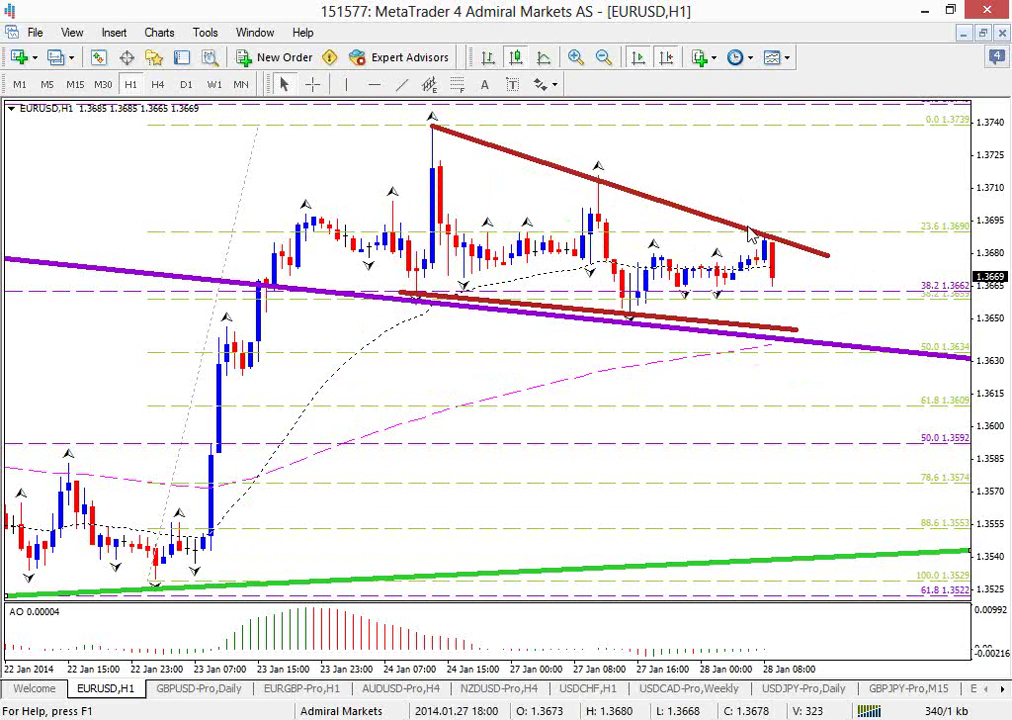
Switch to the GBPUSD-Pro chart, check H4, return to Daily, and trace both sides of the rising channel in green before clearing
click(205, 689)
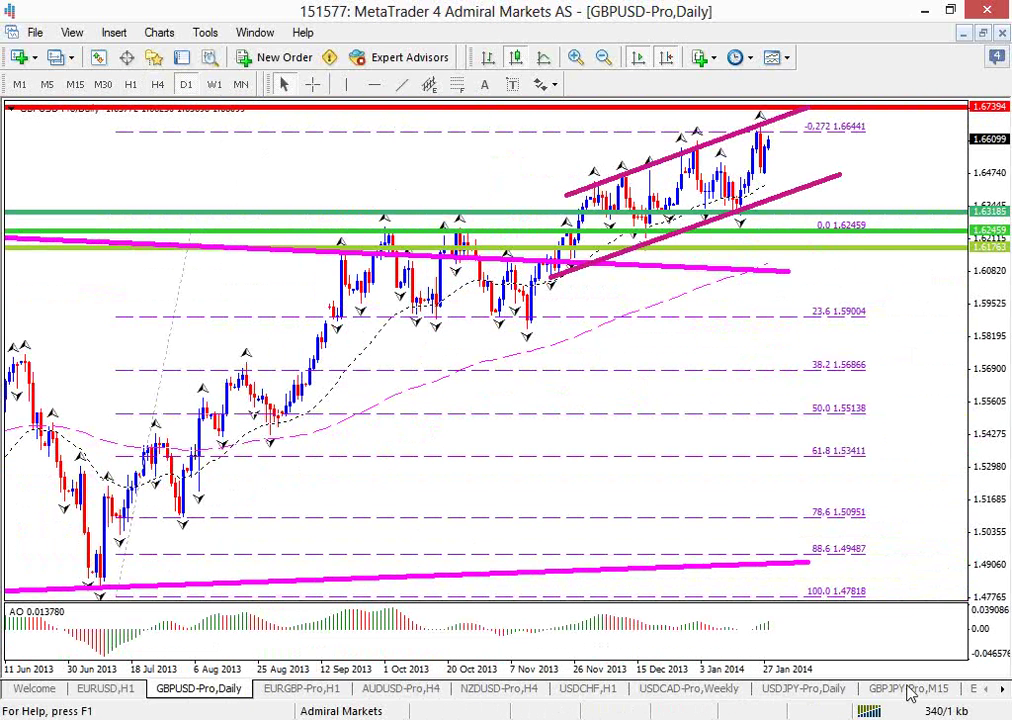
click(157, 84)
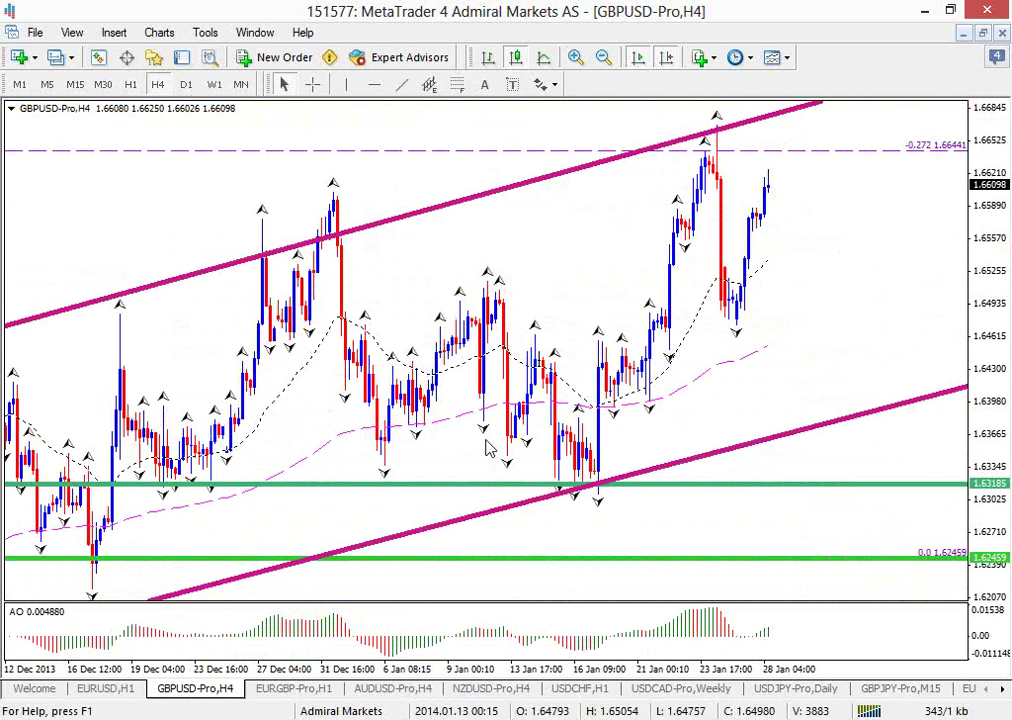
click(189, 85)
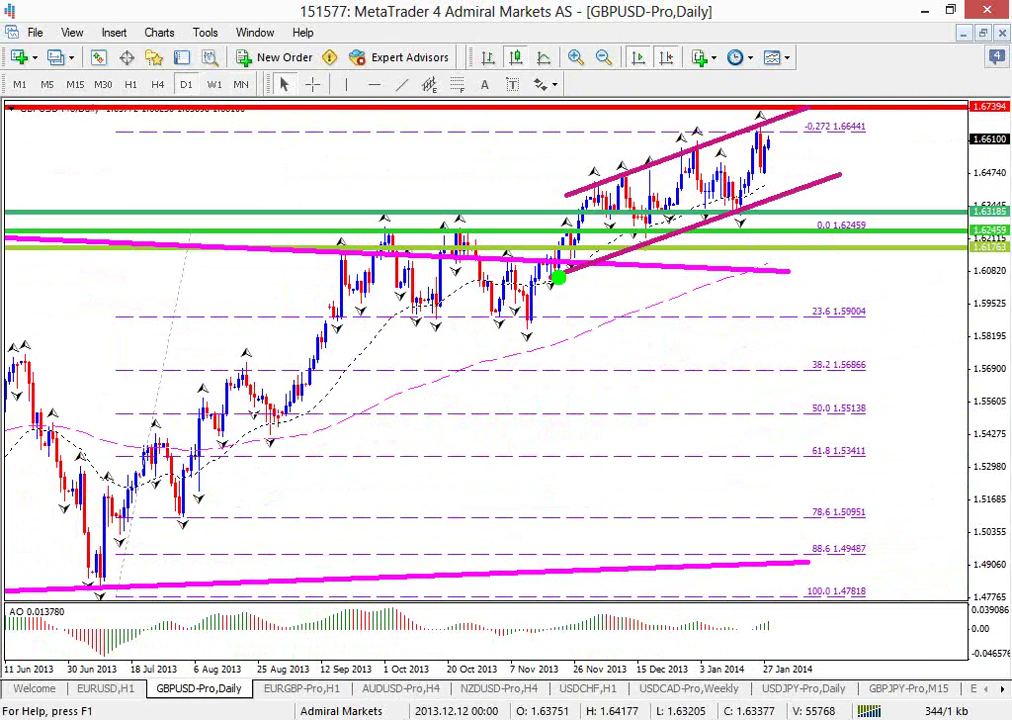
drag(558, 277, 865, 168)
mouse_move(577, 194)
mouse_down()
mouse_move(813, 106)
mouse_move(798, 122)
mouse_up()
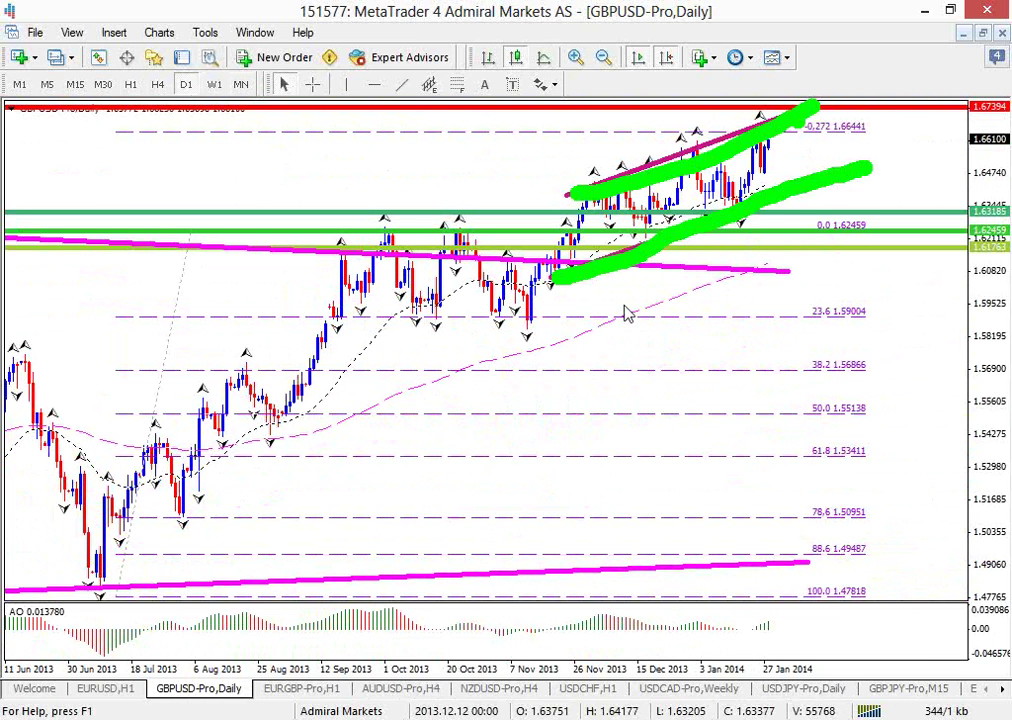
key(Escape)
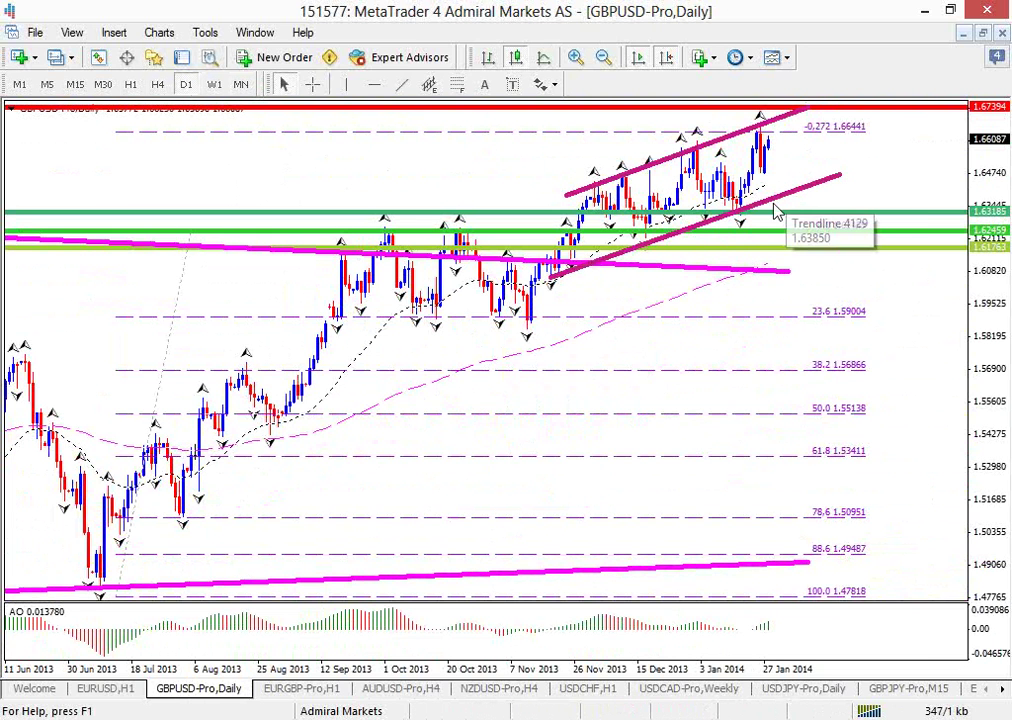
Mark the 1.61763 to 1.63185 zone and the channel-bottom touch in green on the Daily chart, draw an upward arrow, and clear the annotations
key(ctrl+2)
mouse_move(748, 207)
mouse_down()
mouse_move(637, 221)
mouse_move(470, 218)
mouse_move(615, 252)
mouse_up()
mouse_move(762, 184)
mouse_down()
mouse_move(795, 152)
mouse_move(836, 141)
mouse_up()
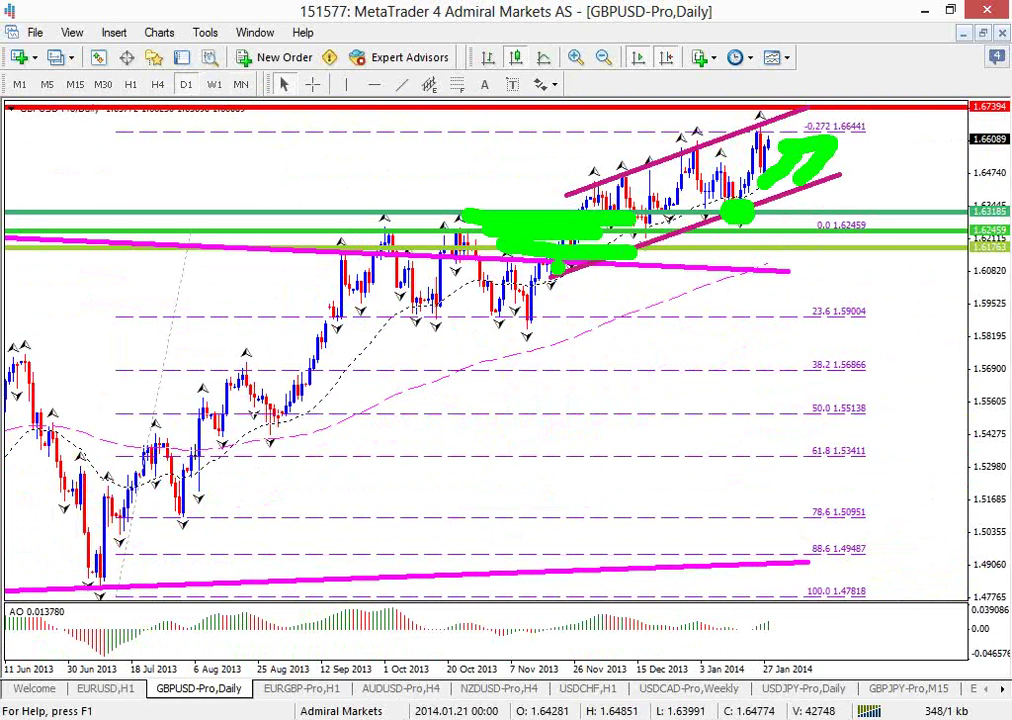
key(Escape)
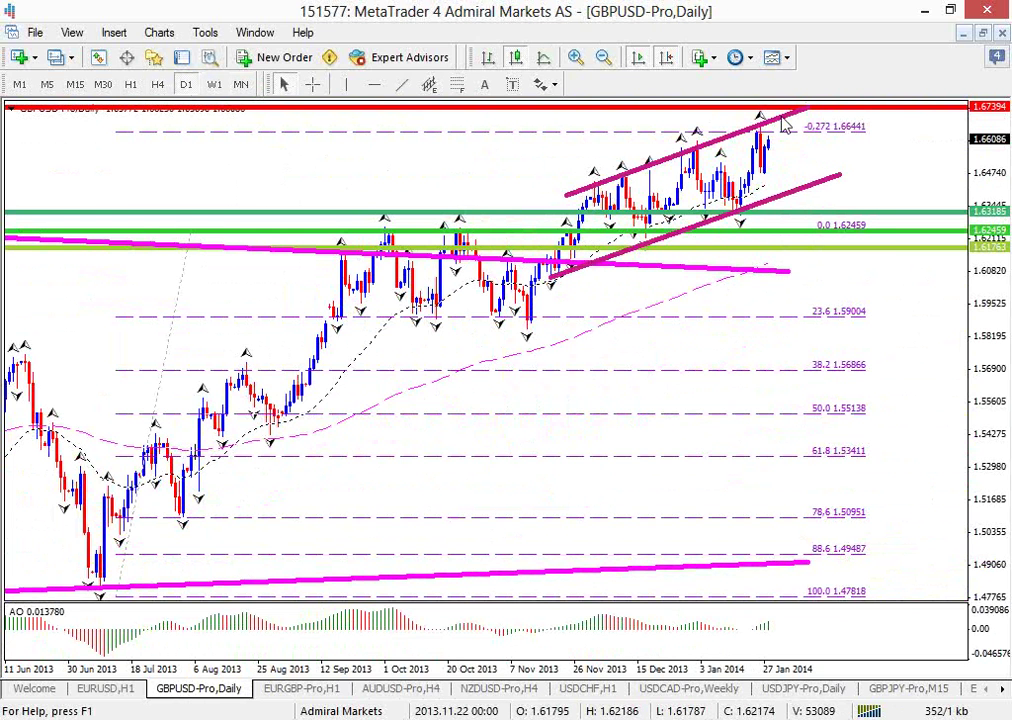
key(ctrl+2)
drag(722, 215, 733, 224)
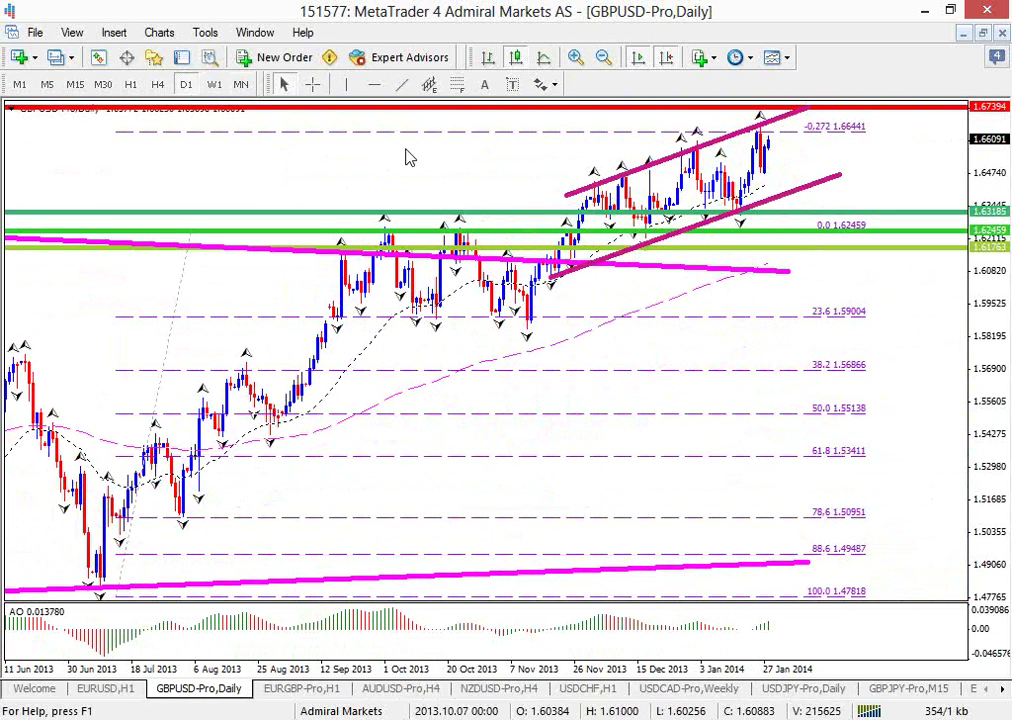
On the H4 chart, trace the January rally to the upper channel line, mark the recent lows back to the December high, and clear both
click(157, 84)
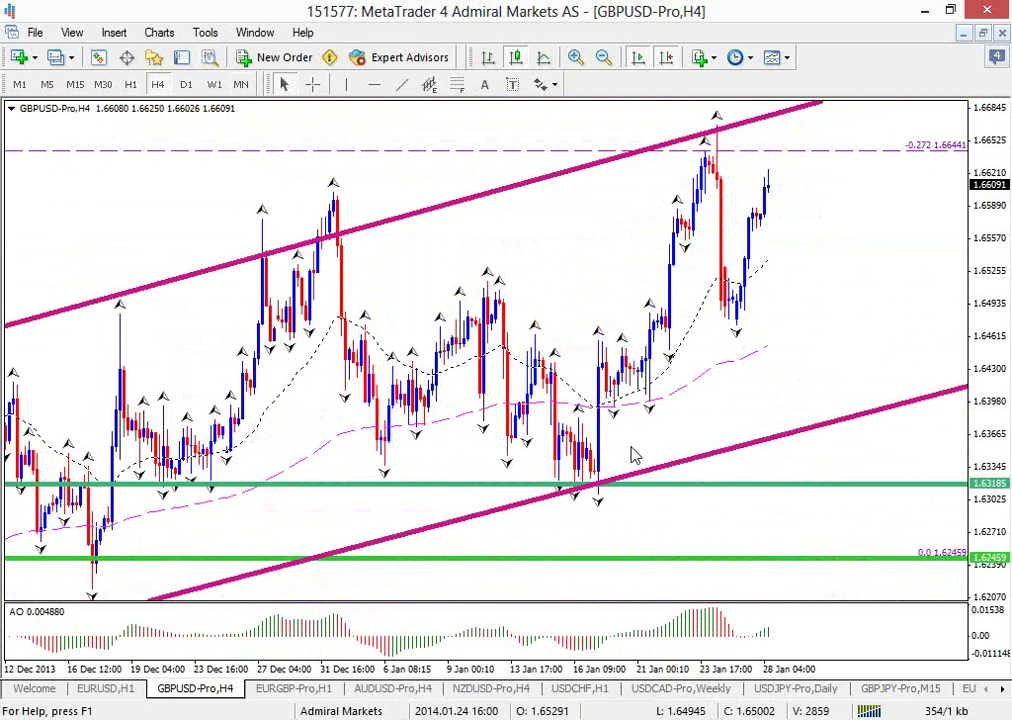
mouse_move(588, 490)
mouse_down()
mouse_move(630, 342)
mouse_move(710, 176)
mouse_move(707, 145)
mouse_move(714, 136)
mouse_move(730, 148)
mouse_up()
key(Escape)
key(ctrl+2)
mouse_move(718, 314)
mouse_down()
mouse_move(811, 326)
mouse_move(115, 305)
mouse_up()
key(Escape)
Place a horizontal line at 1.64812 on the H4 chart through the recent lows, and delete it
click(372, 85)
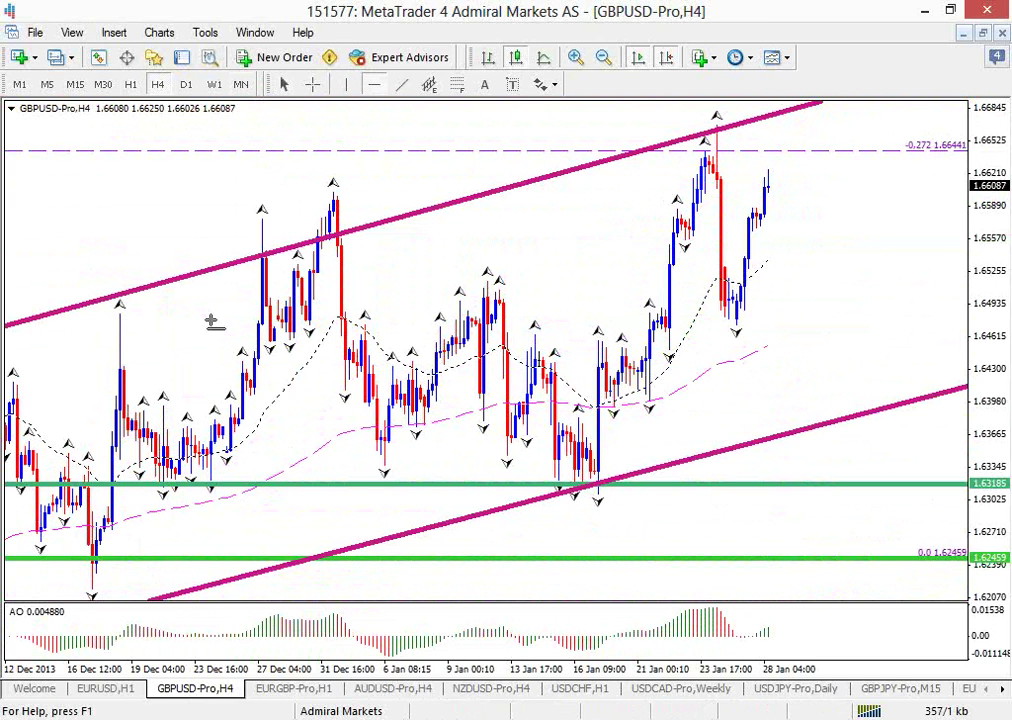
click(230, 317)
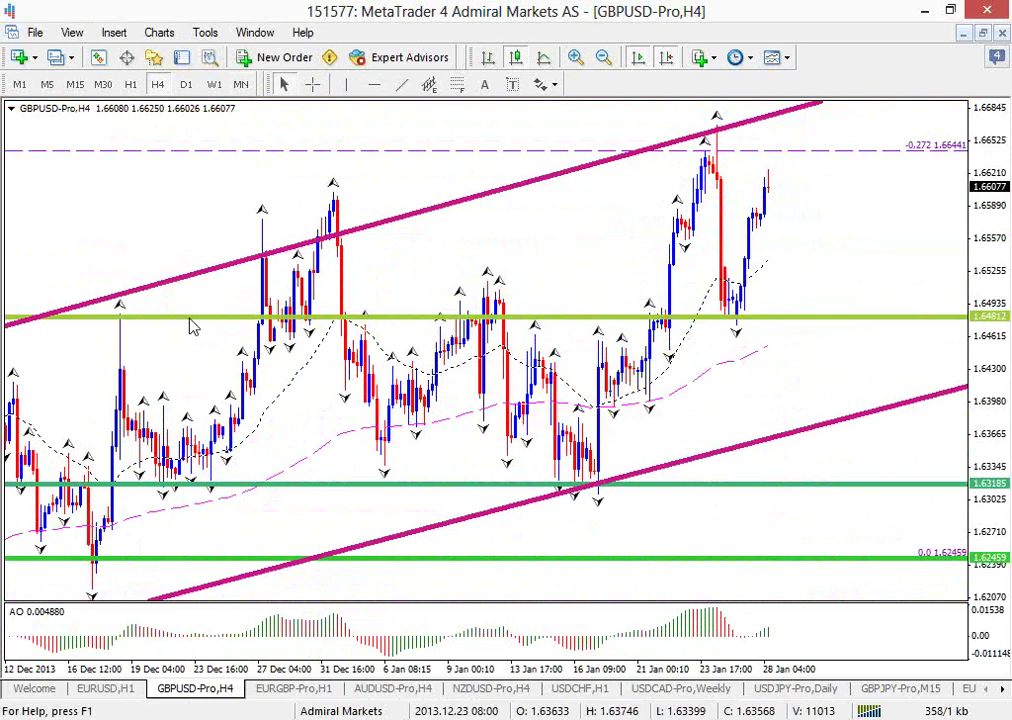
right_click(792, 318)
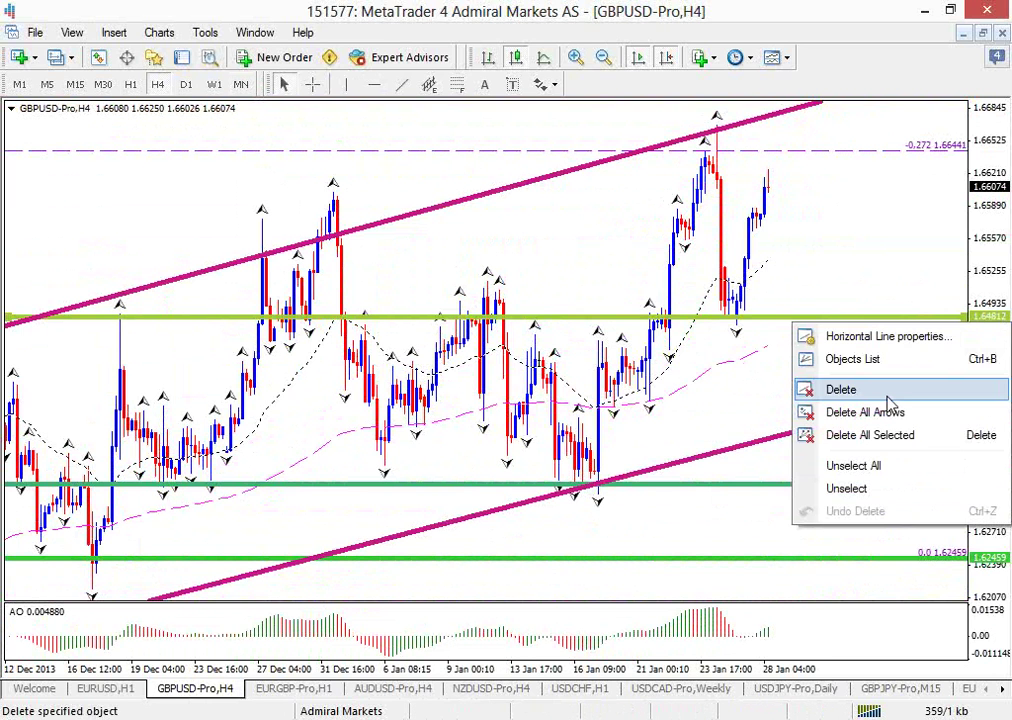
click(887, 396)
Sketch the latest H4 rebound with freehand strokes from the recent lows to the current price, and clear them
mouse_move(720, 311)
mouse_down()
mouse_move(778, 312)
mouse_move(805, 203)
mouse_up()
mouse_move(773, 212)
mouse_down()
mouse_move(805, 194)
mouse_move(847, 230)
mouse_up()
key(Escape)
Draw a Fibonacci retracement on the H4 chart from the 1.63059 low to the 1.66682 high
drag(995, 125, 975, 165)
click(457, 84)
mouse_move(605, 458)
mouse_down()
mouse_move(696, 430)
mouse_move(711, 177)
mouse_up()
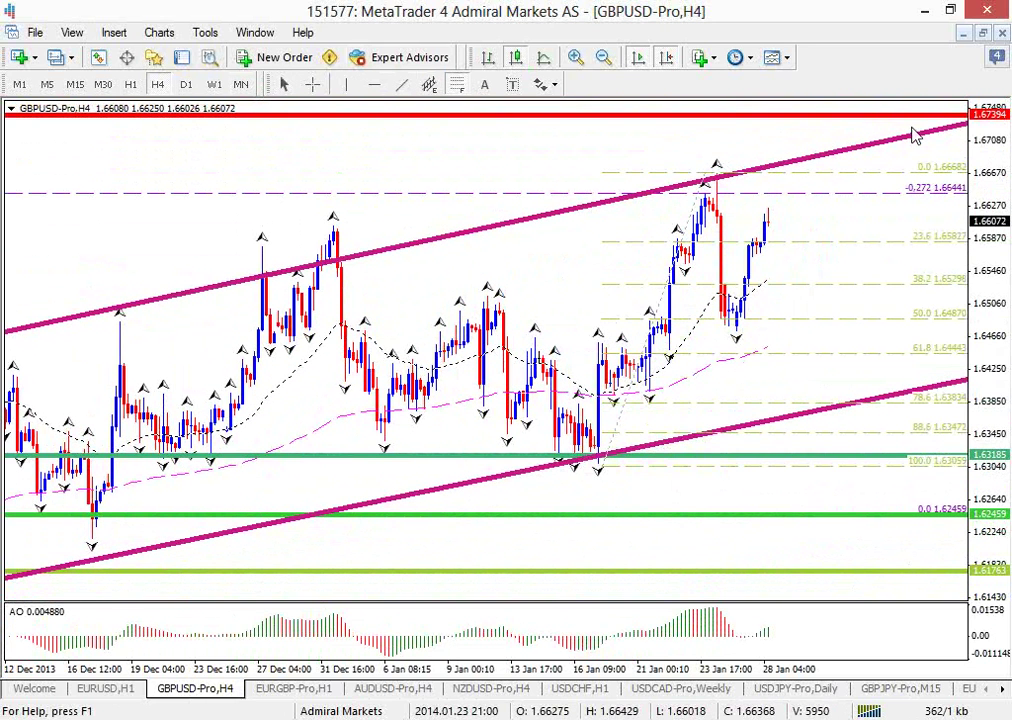
drag(985, 137, 985, 165)
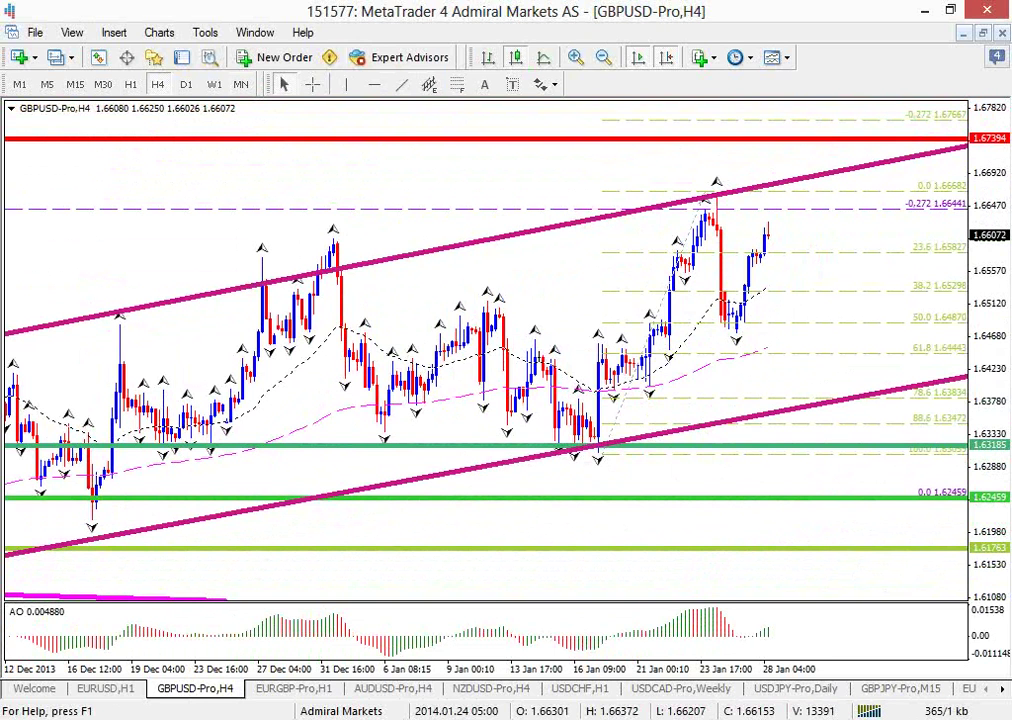
Mark the upper channel line and the 1.67394 resistance in green, sketch a zigzag price path rising to the channel line, and clear it all
drag(645, 208, 835, 172)
drag(720, 142, 766, 141)
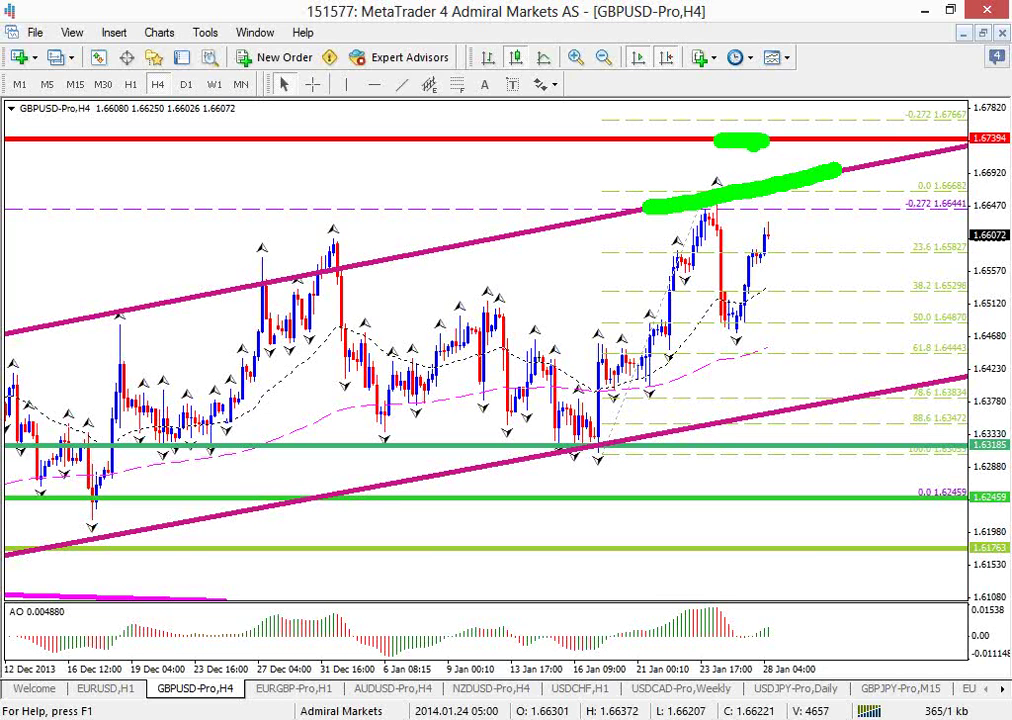
mouse_move(765, 227)
mouse_down()
mouse_move(815, 210)
mouse_move(829, 180)
mouse_up()
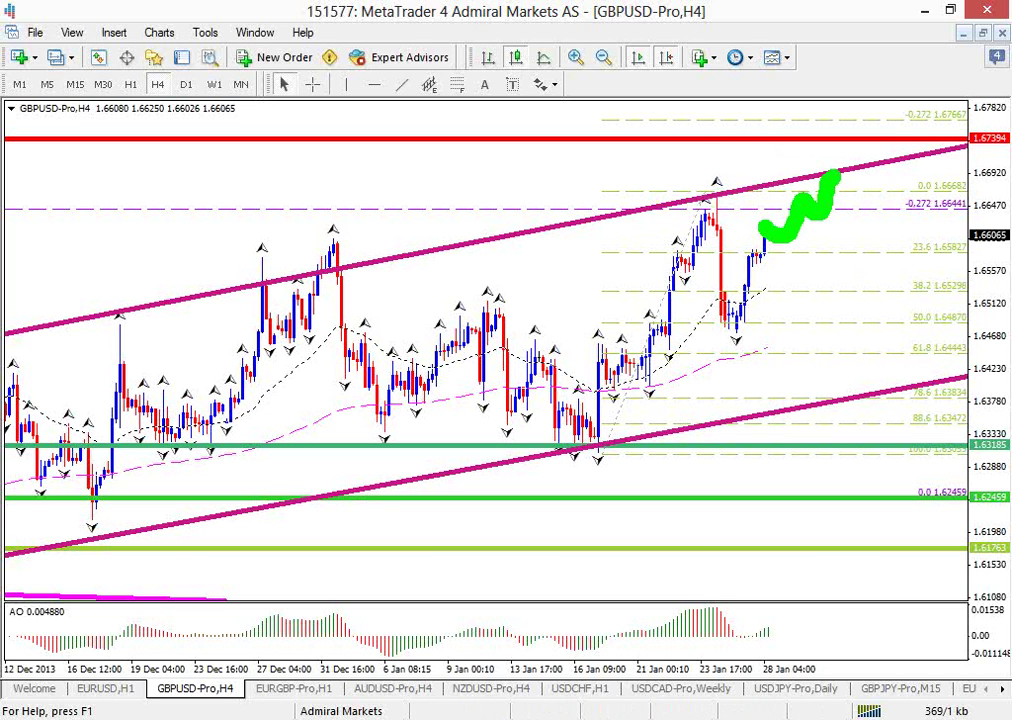
key(Escape)
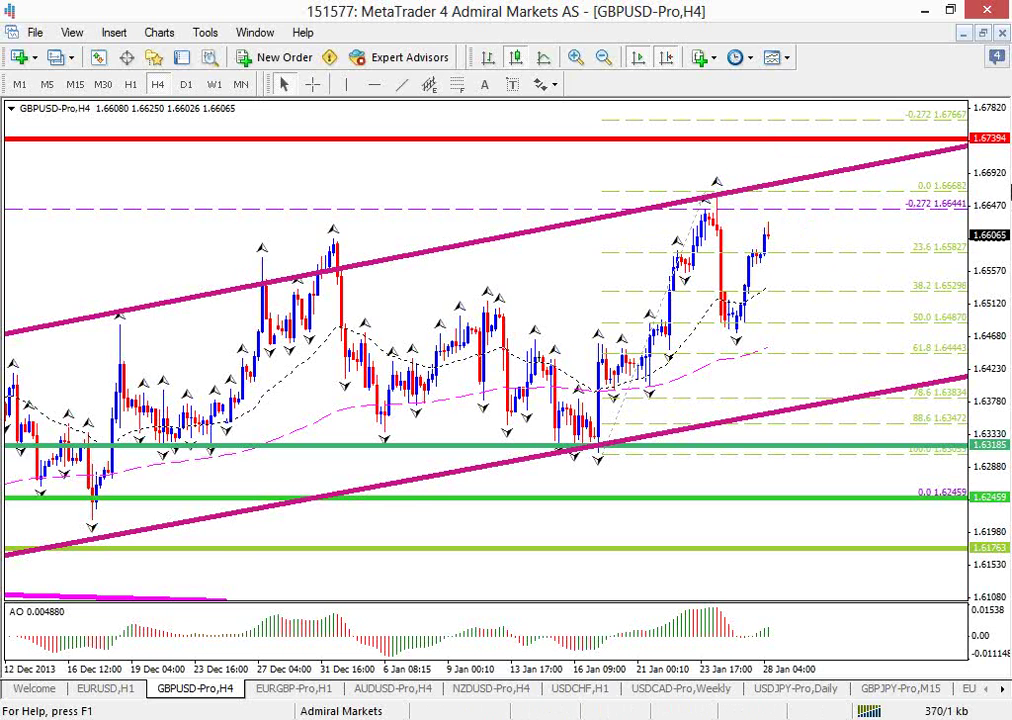
mouse_move(1004, 180)
mouse_down()
mouse_move(1010, 127)
mouse_move(1008, 137)
mouse_move(997, 115)
mouse_up()
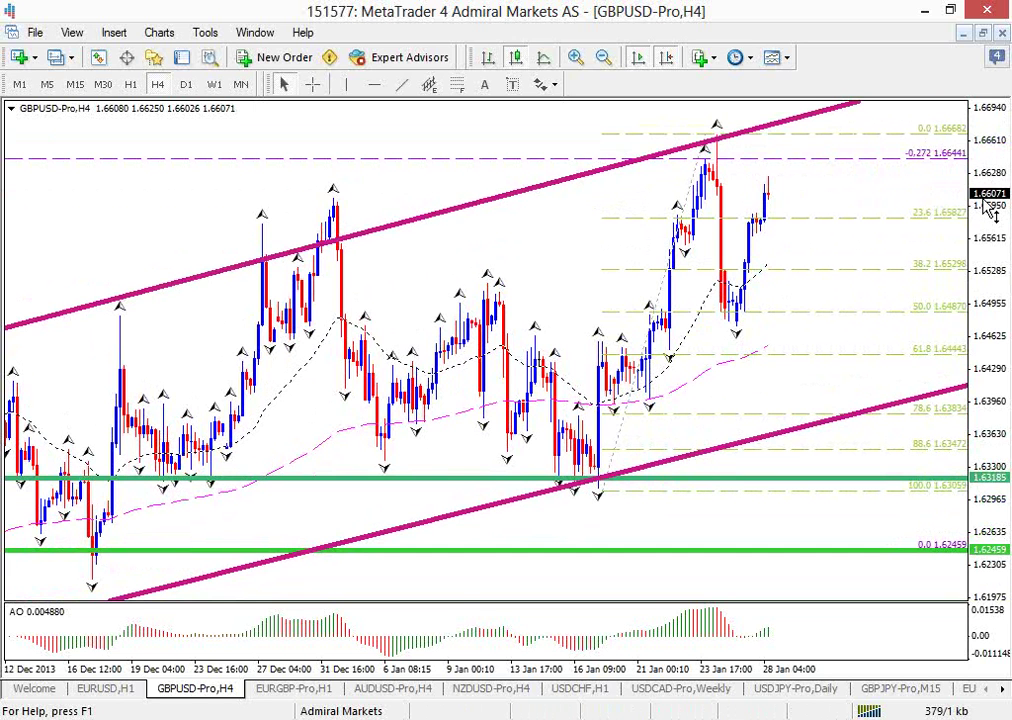
drag(985, 203, 983, 231)
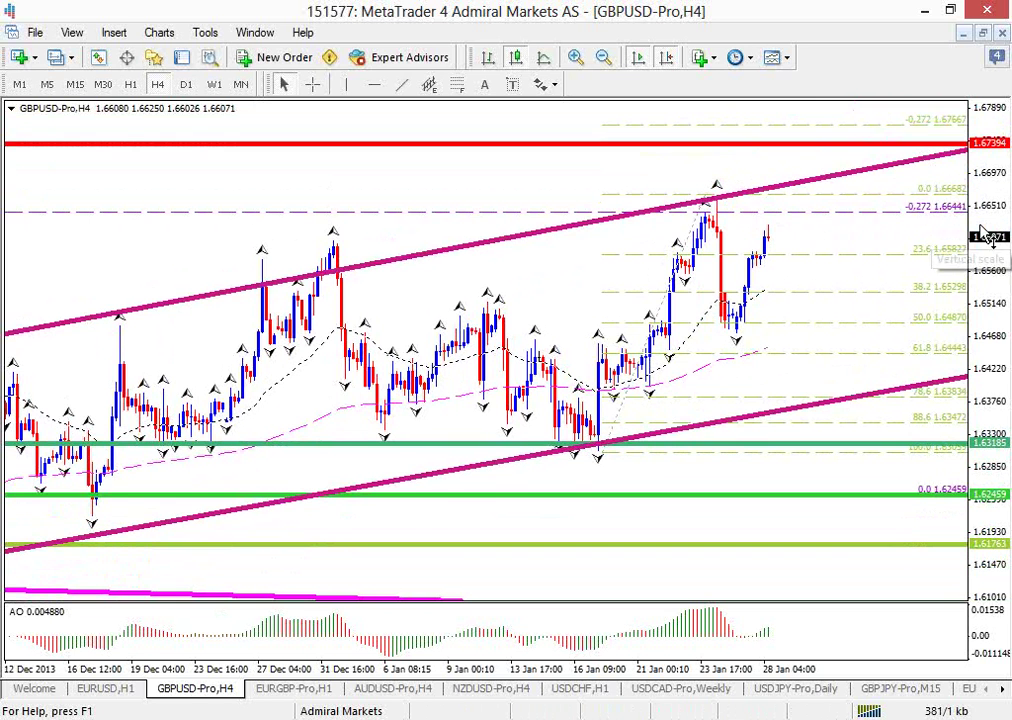
double_click(986, 178)
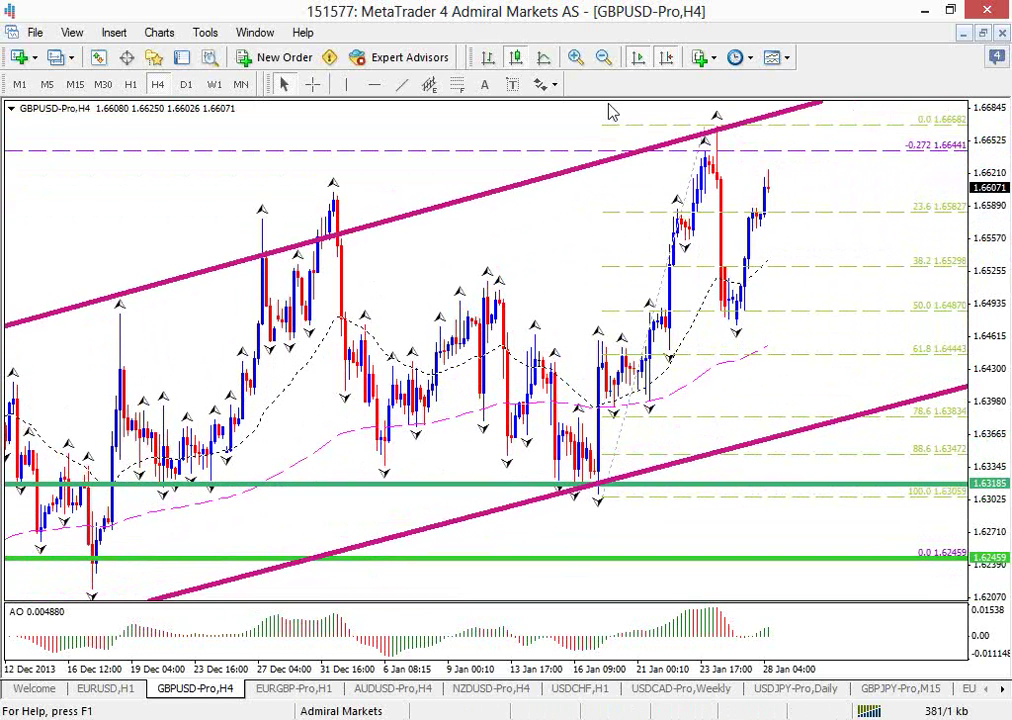
Review GBPUSD on the Weekly chart up to the latest candles, and switch to the Monthly timeframe
click(213, 85)
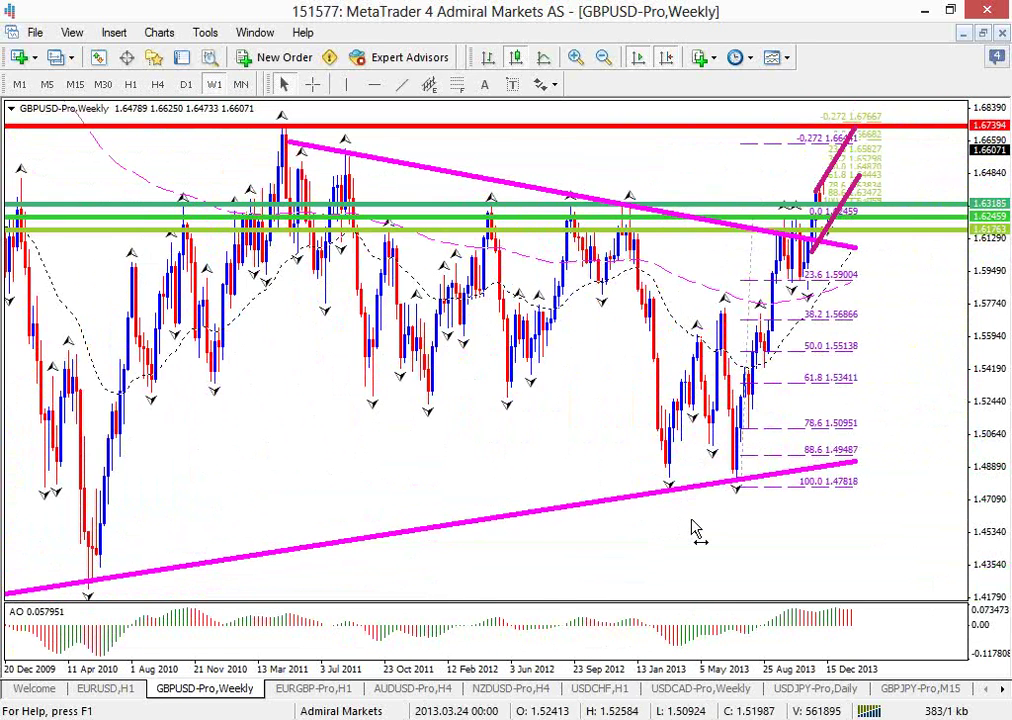
drag(692, 520, 608, 460)
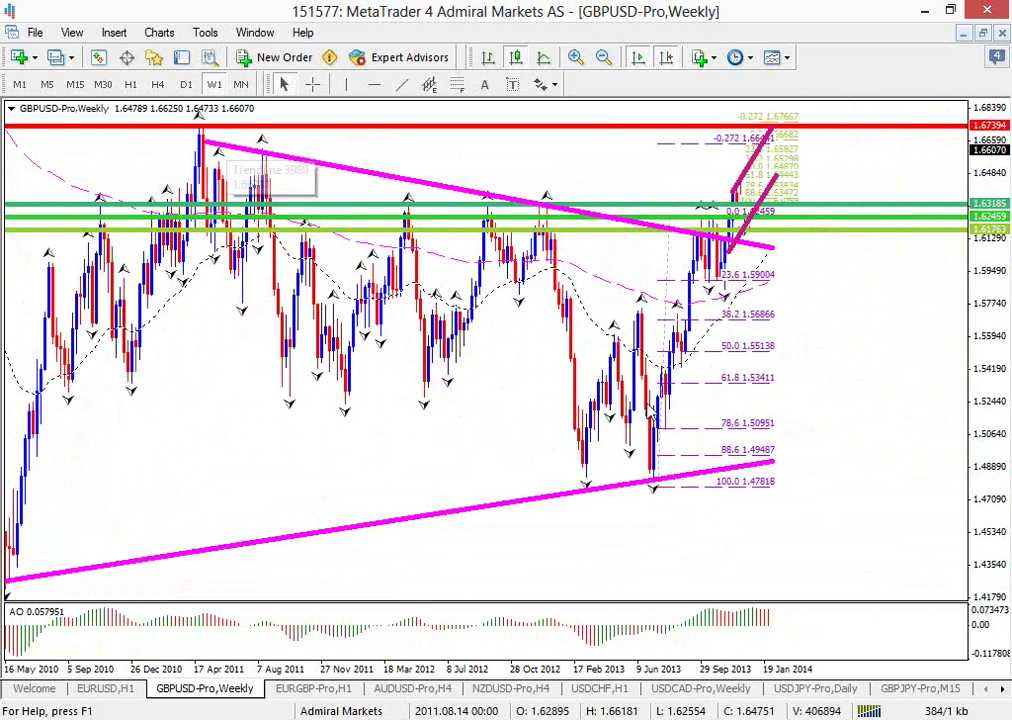
click(240, 84)
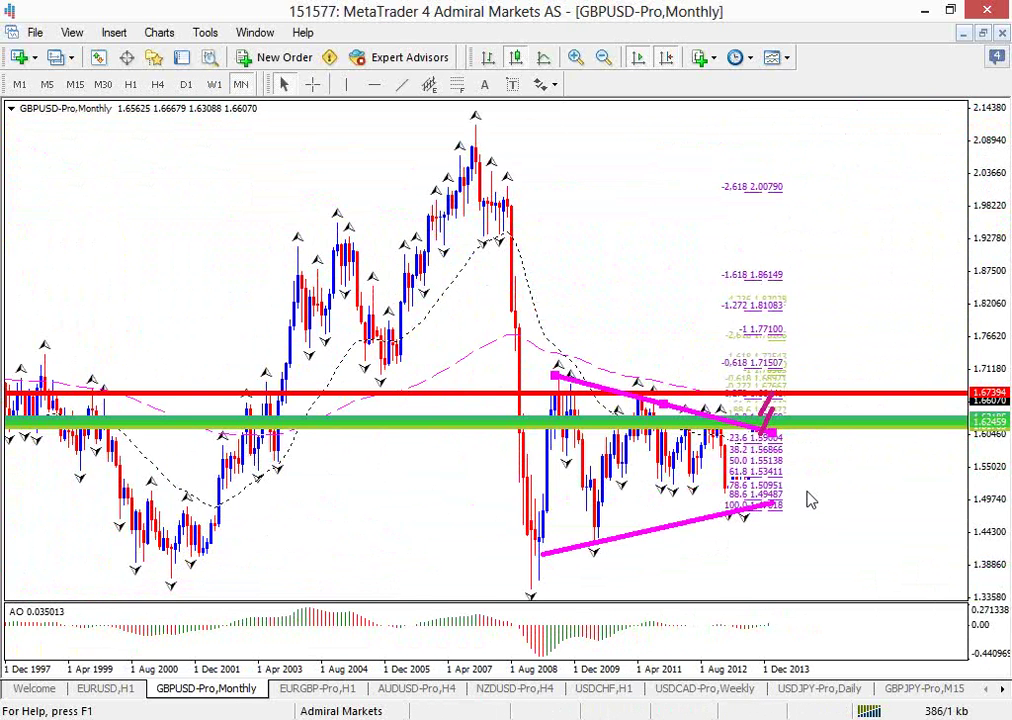
Trace both magenta Monthly trendlines in green, and draw red downward arrows along the 2008 fall and down from the triangle's right end
drag(574, 377, 772, 440)
drag(770, 505, 524, 574)
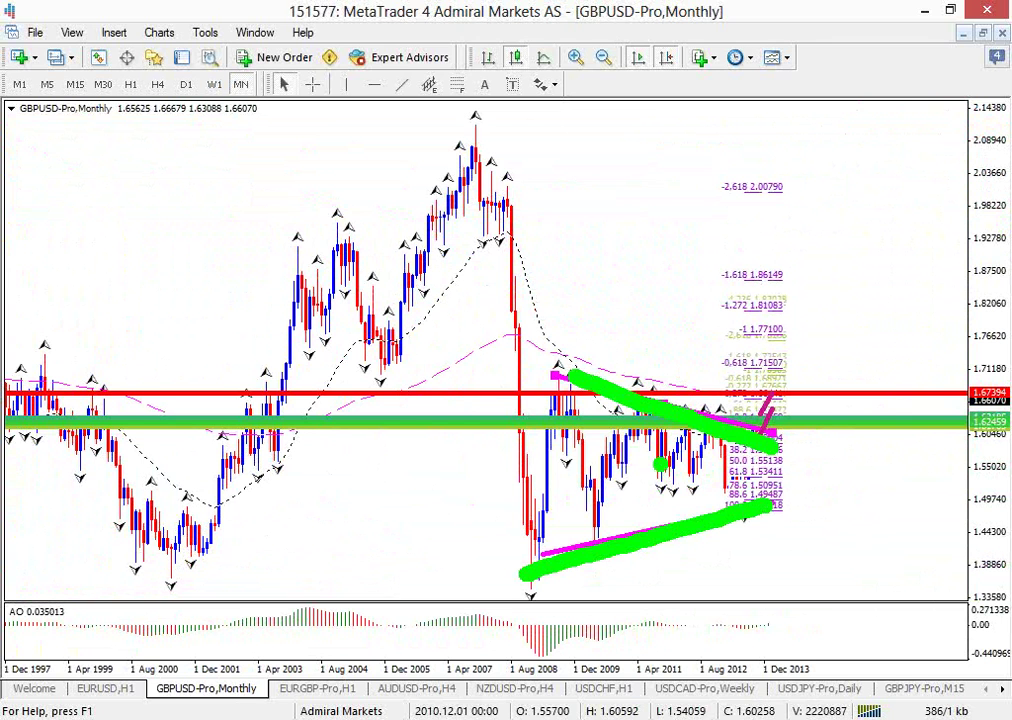
drag(500, 183, 532, 552)
mouse_move(795, 463)
mouse_down()
mouse_move(819, 591)
mouse_move(833, 612)
mouse_move(770, 568)
mouse_up()
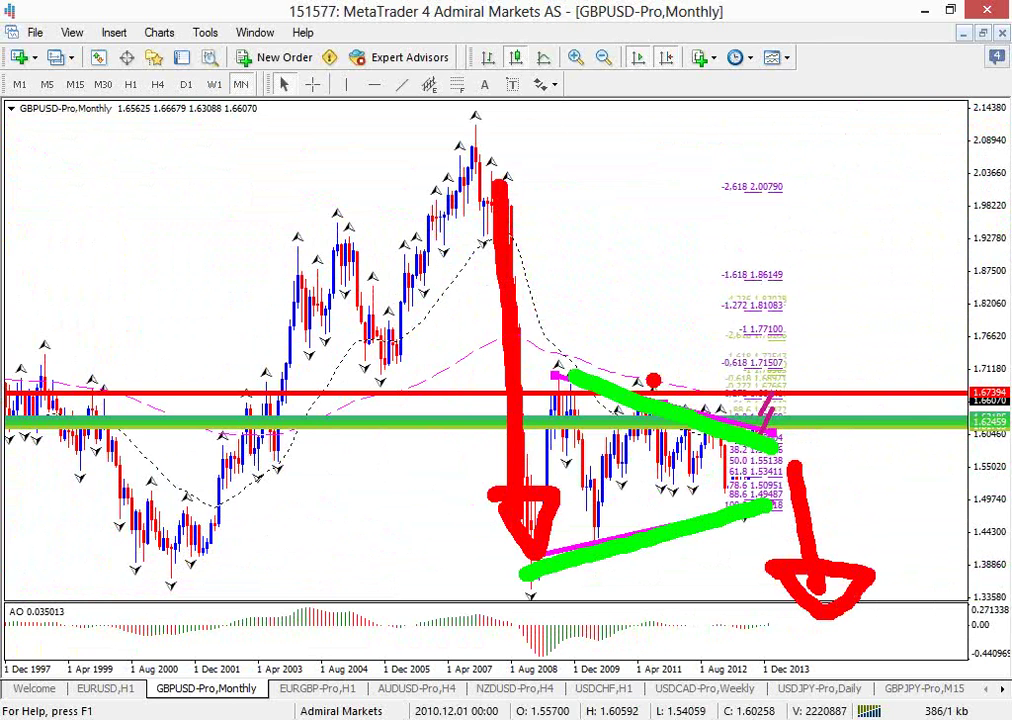
Circle the Monthly 1.67394 resistance in red, and on the Weekly chart sketch a red pullback with a green rally, clearing the drawings
drag(660, 374, 650, 372)
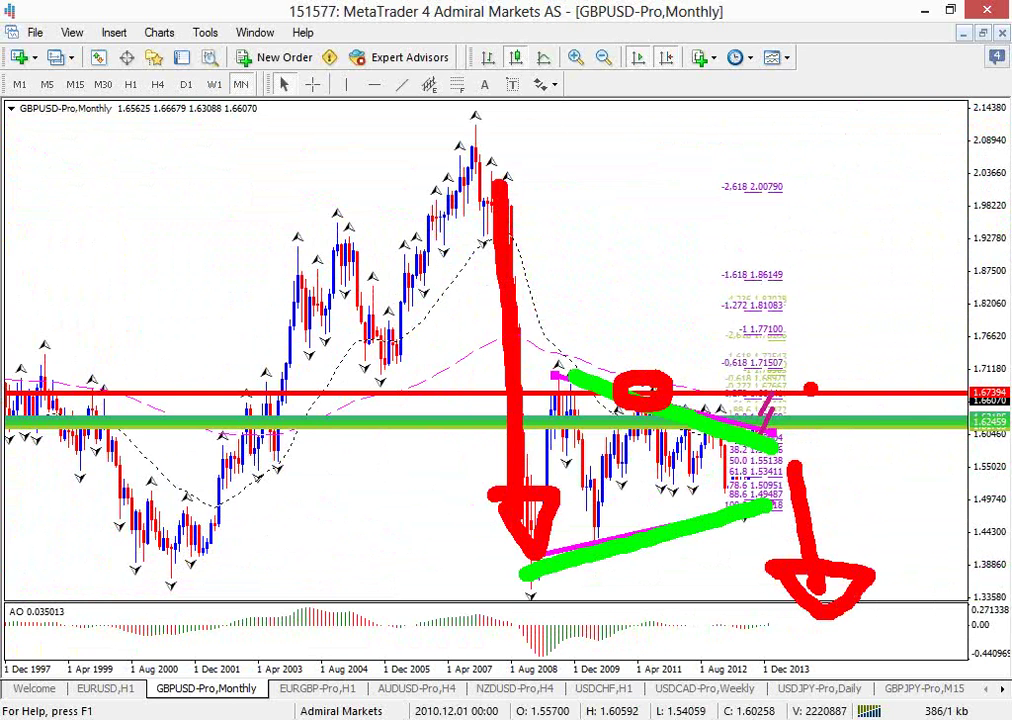
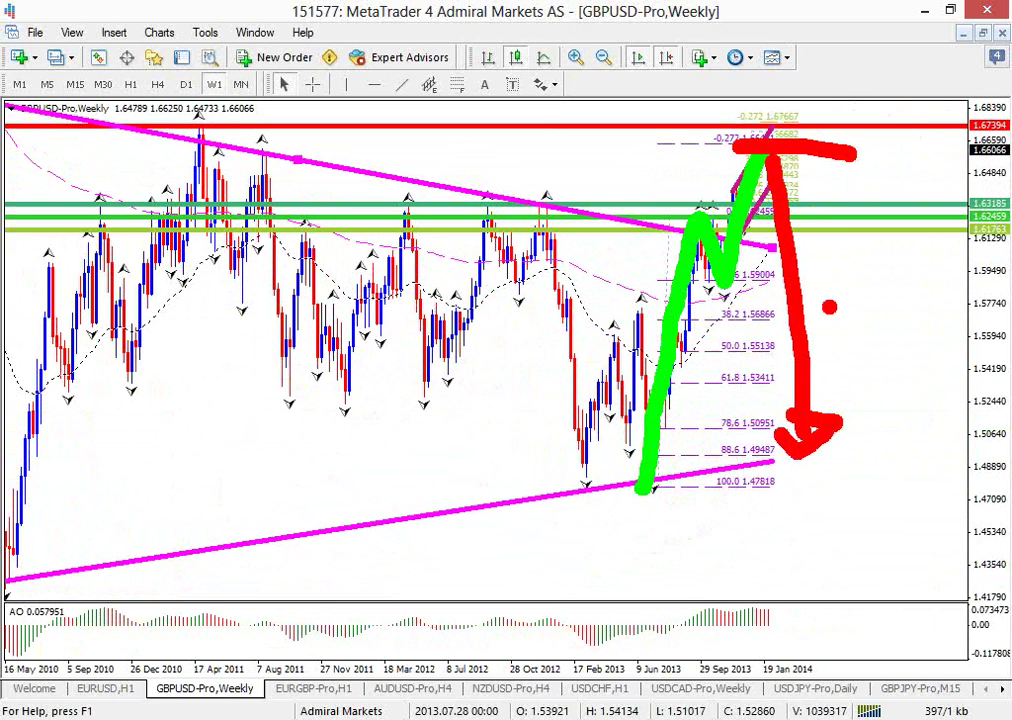
mouse_move(795, 212)
mouse_down()
mouse_move(840, 225)
mouse_move(845, 242)
mouse_up()
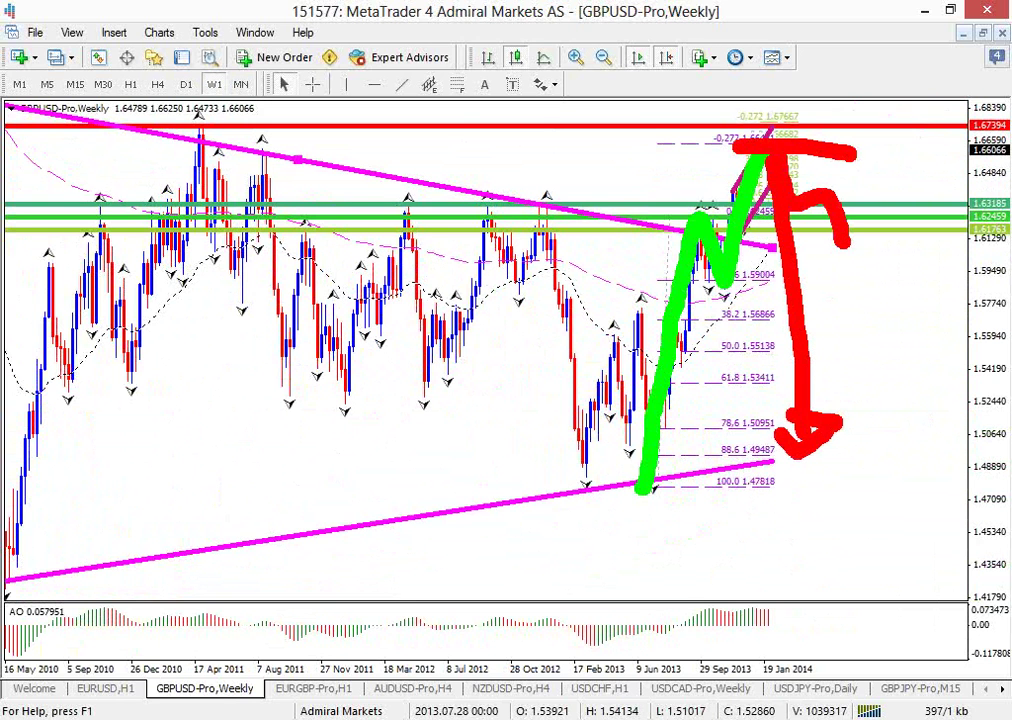
key(g)
drag(850, 246, 920, 98)
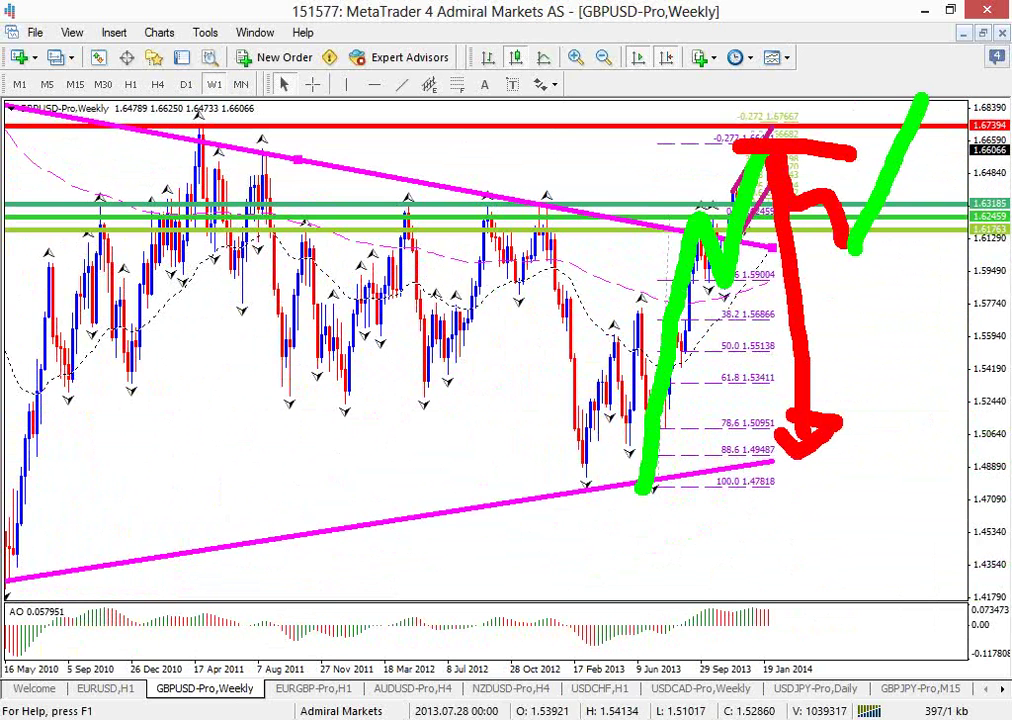
key(e)
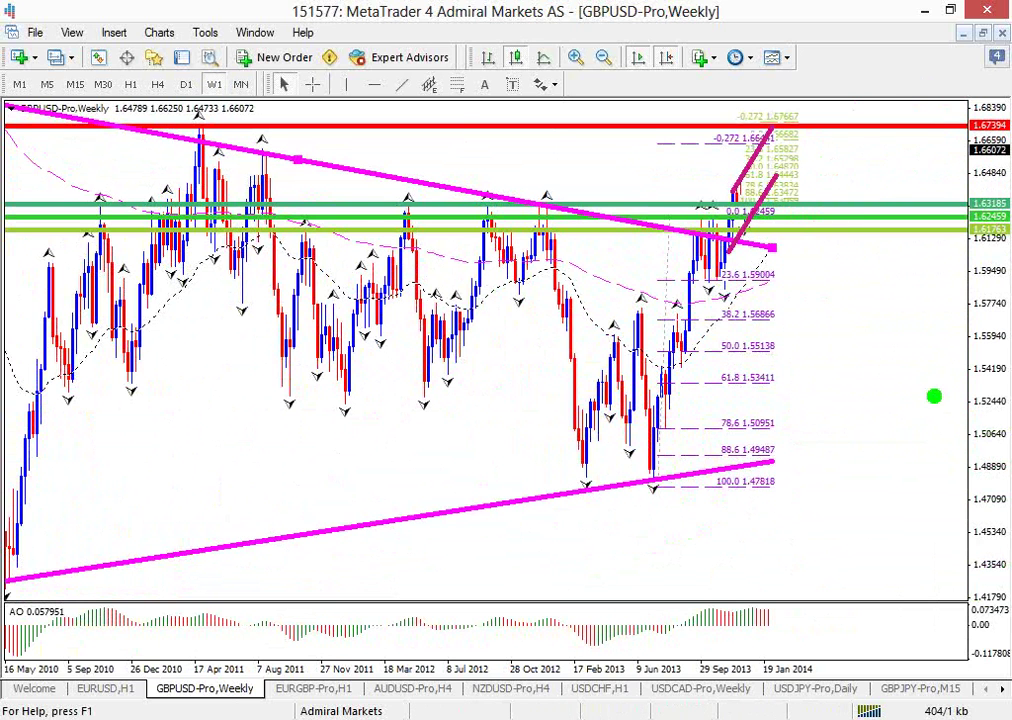
key(Escape)
Highlight the Weekly -0.618 Fibonacci target (1.71507) and the 1.67394 resistance in green, and clear the highlights
drag(1001, 339, 996, 408)
key(ctrl+2)
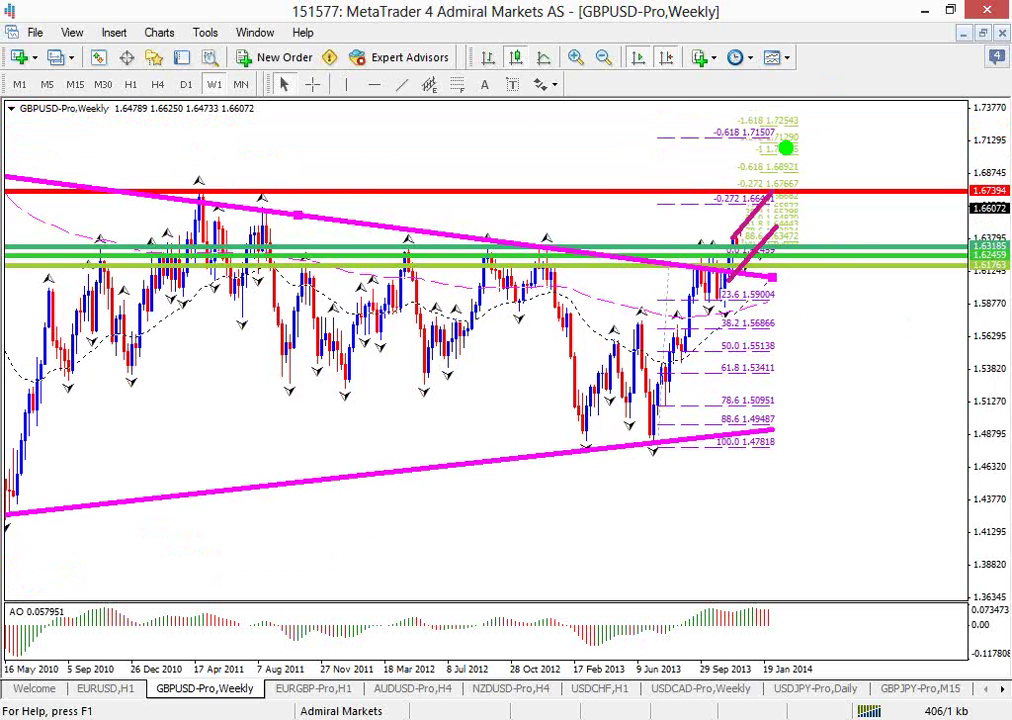
drag(778, 136, 815, 136)
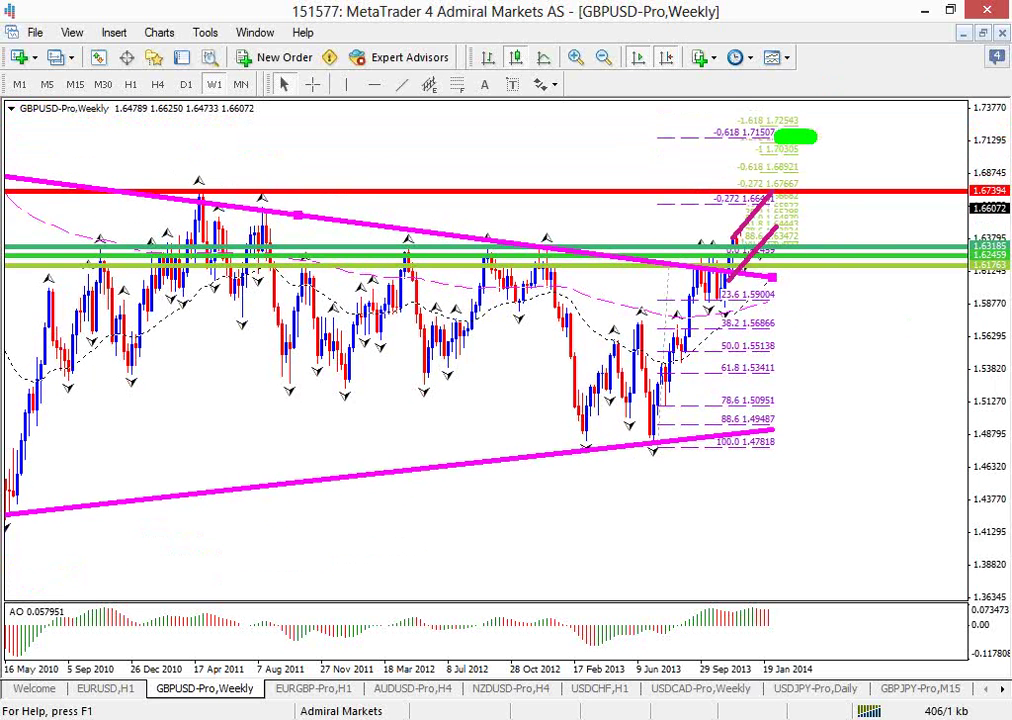
mouse_move(765, 196)
mouse_down()
mouse_move(826, 133)
mouse_move(815, 184)
mouse_up()
key(Escape)
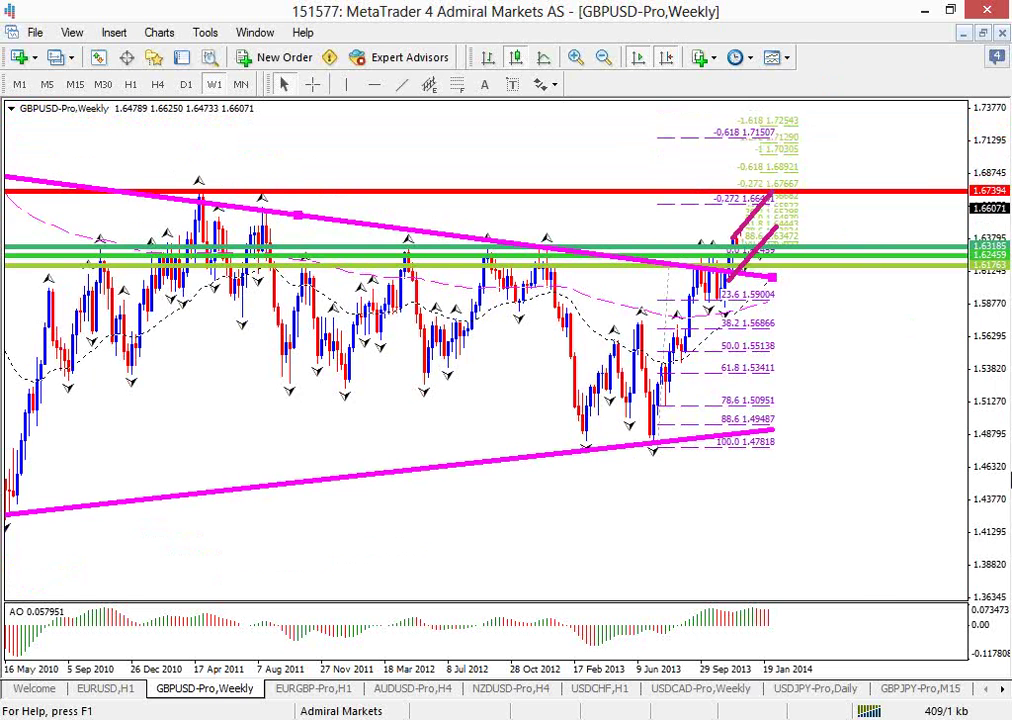
Switch GBPUSD to the Daily timeframe, and briefly highlight the -0.272 Fibonacci level (1.66441) beside the latest high in green
click(186, 84)
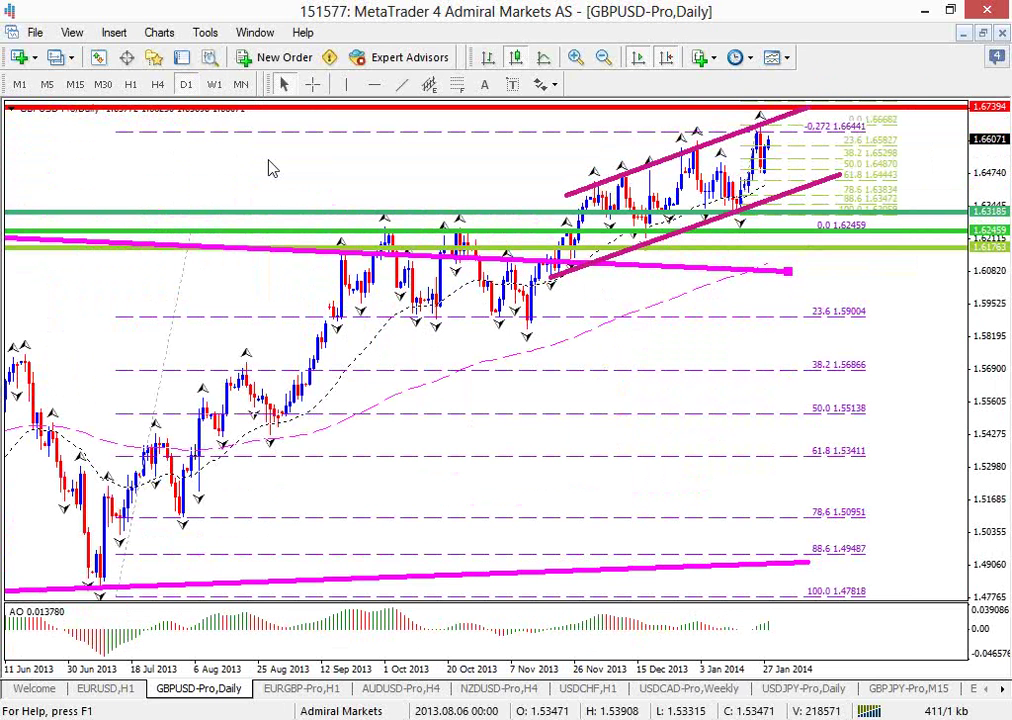
drag(745, 135, 765, 132)
click(788, 186)
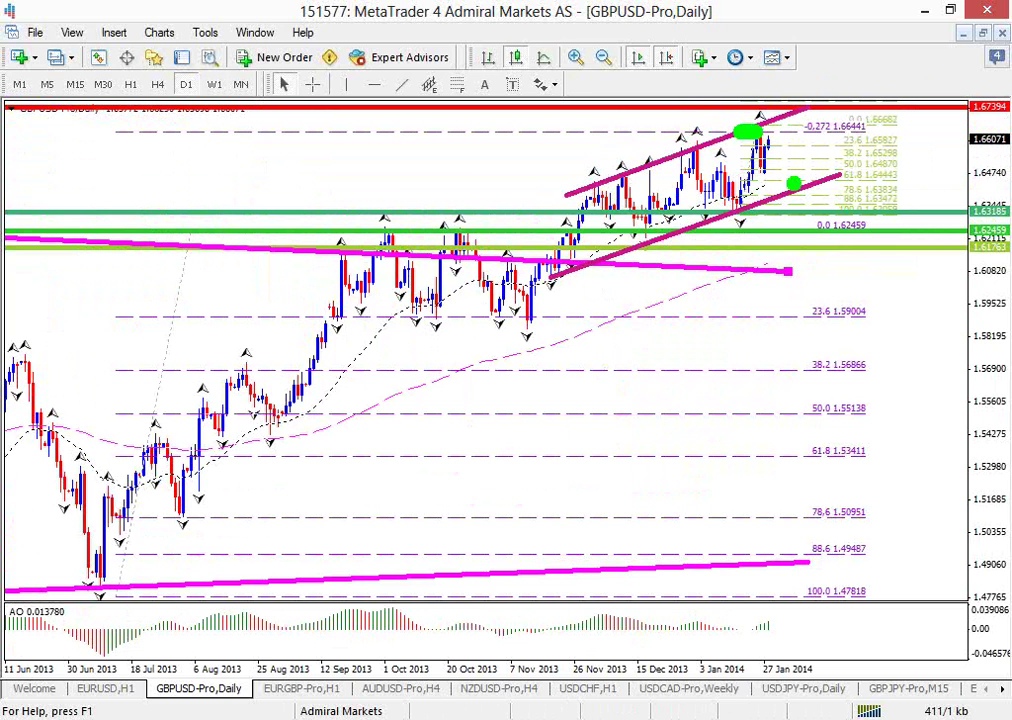
key(Escape)
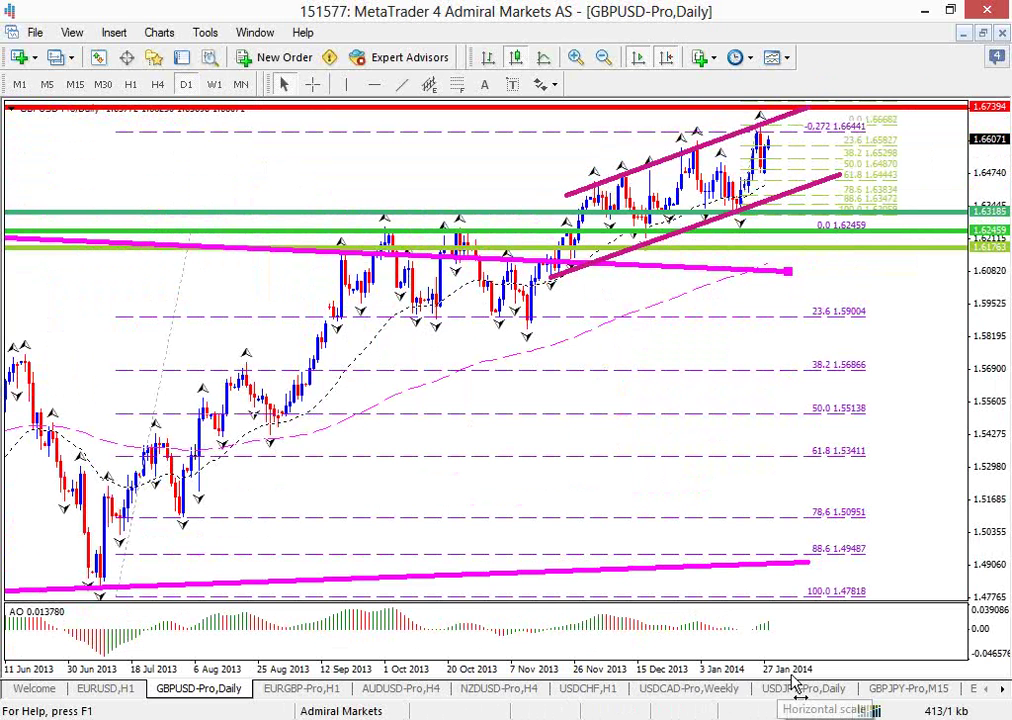
Enlarge the Daily candles around the rising channel, and point out the latest high and the pullback low with temporary marks
drag(795, 672, 846, 672)
drag(815, 264, 460, 256)
key(ctrl+2)
drag(764, 137, 724, 133)
key(Escape)
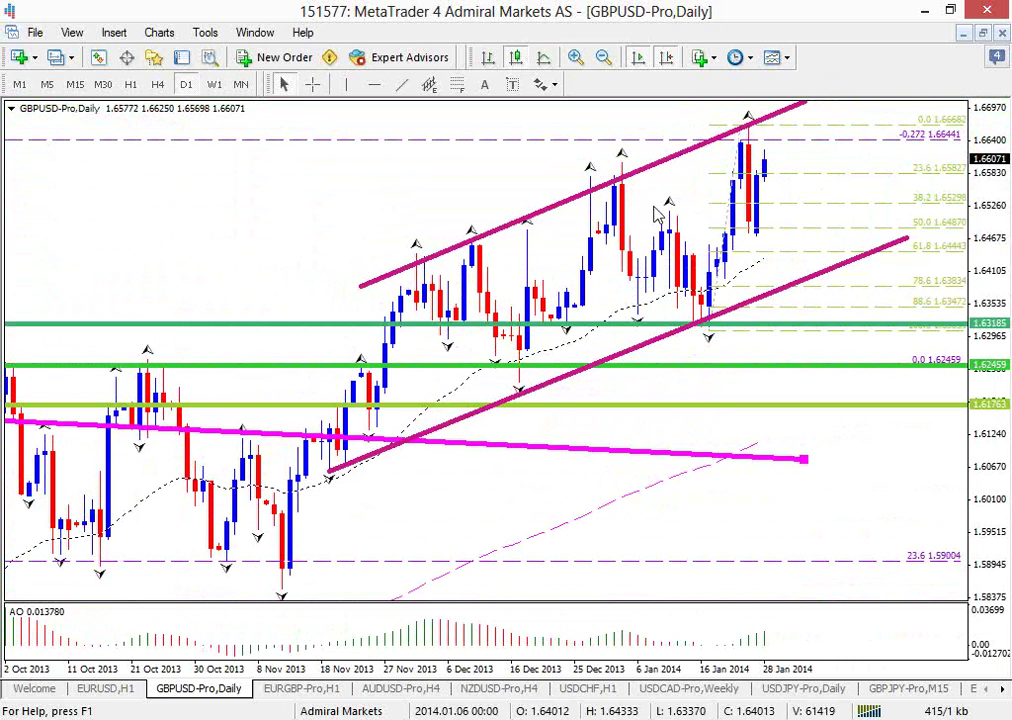
key(ctrl+2)
click(758, 214)
key(Escape)
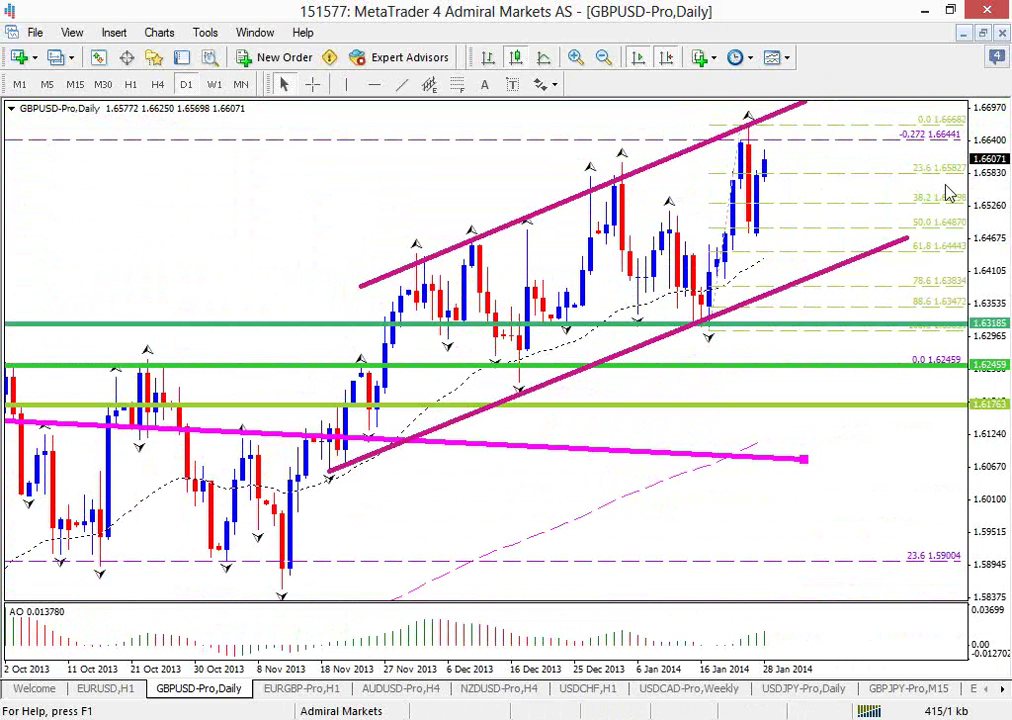
Sketch a green zigzag and level at the Daily upper channel line, and a red arrow falling to the lower channel line
drag(1001, 194, 1001, 225)
key(ctrl+2)
drag(762, 176, 833, 130)
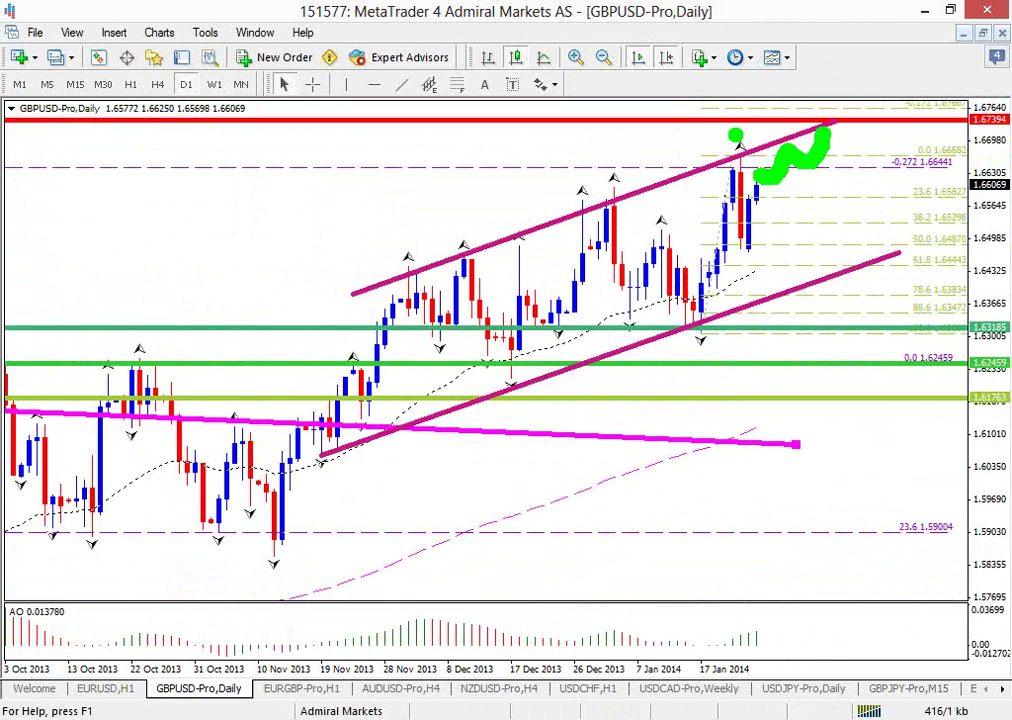
mouse_move(775, 132)
mouse_down()
mouse_move(880, 133)
mouse_move(853, 182)
mouse_move(893, 252)
mouse_move(922, 239)
mouse_up()
key(r)
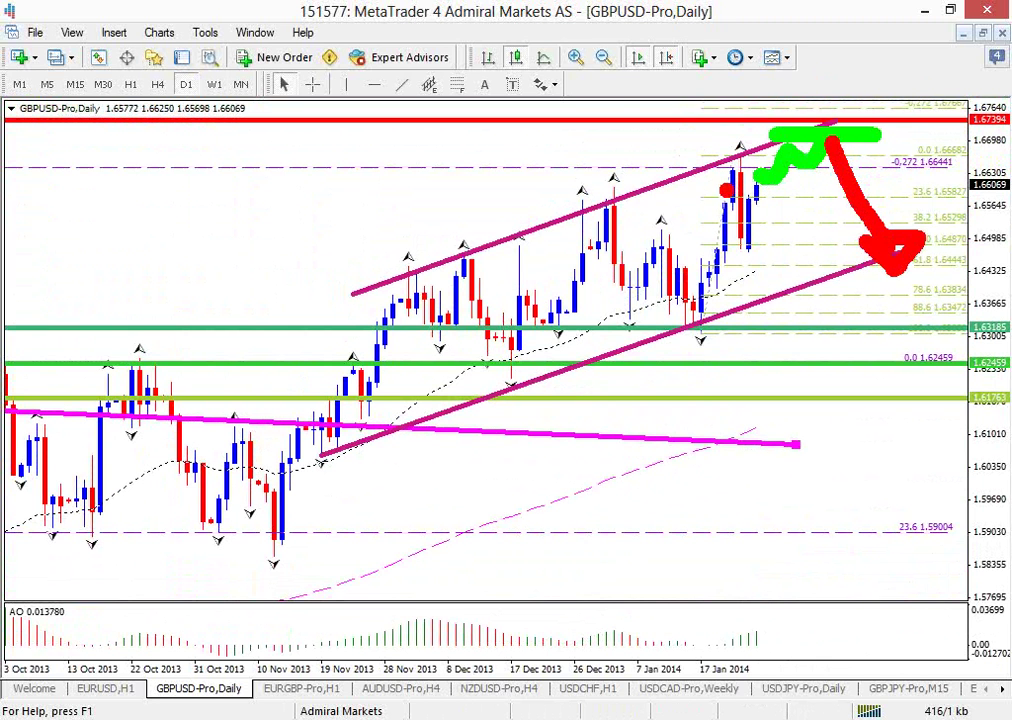
Sketch a green bounce off the lower channel line with a red downward and a green upward continuation arrow, and clear everything
key(g)
mouse_move(892, 258)
mouse_down()
mouse_move(938, 196)
mouse_move(957, 325)
mouse_move(940, 346)
mouse_move(993, 327)
mouse_up()
key(g)
drag(943, 228, 1008, 92)
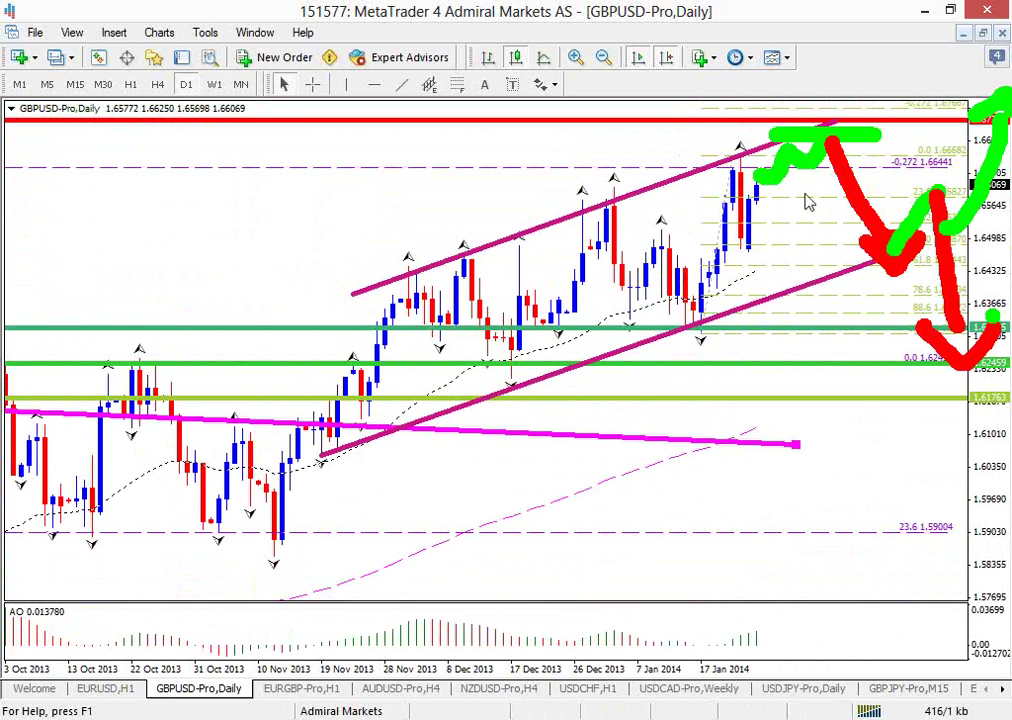
key(Escape)
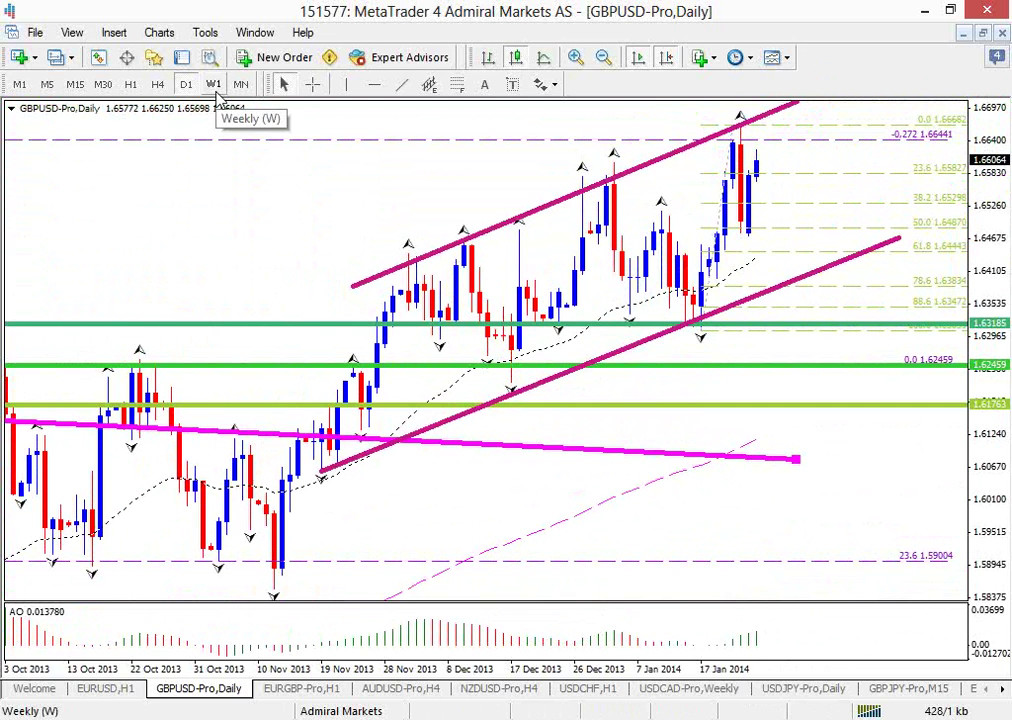
Compare GBPUSD across the H4, Weekly, Daily, H1 and M30 timeframes, and check the 1.67394 resistance on H4
key(Return)
click(157, 84)
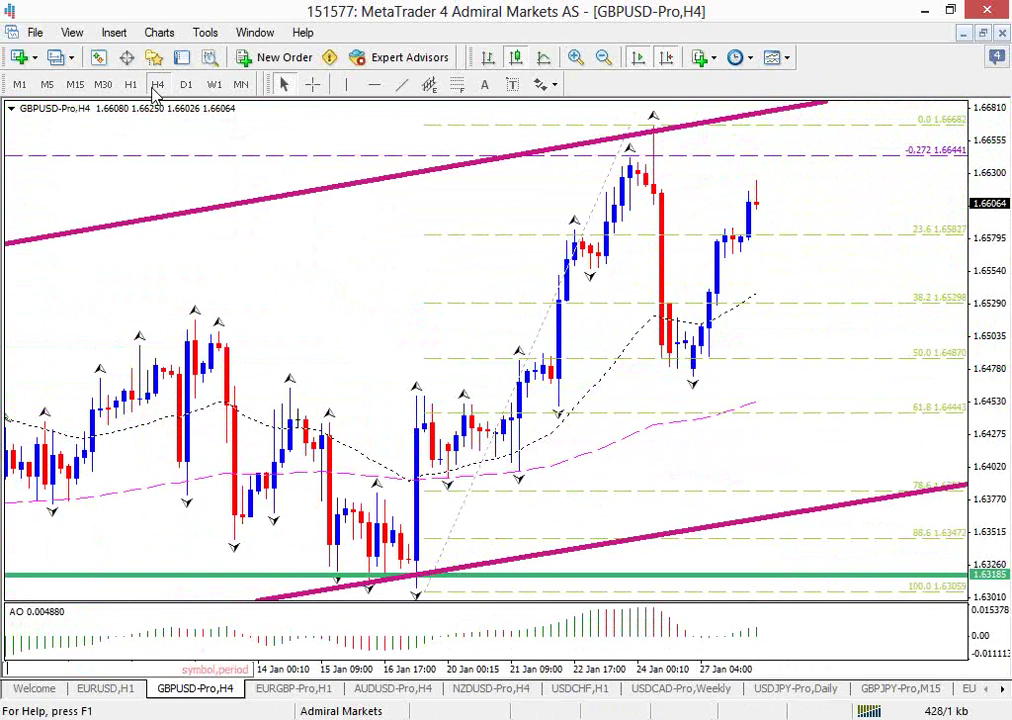
click(213, 86)
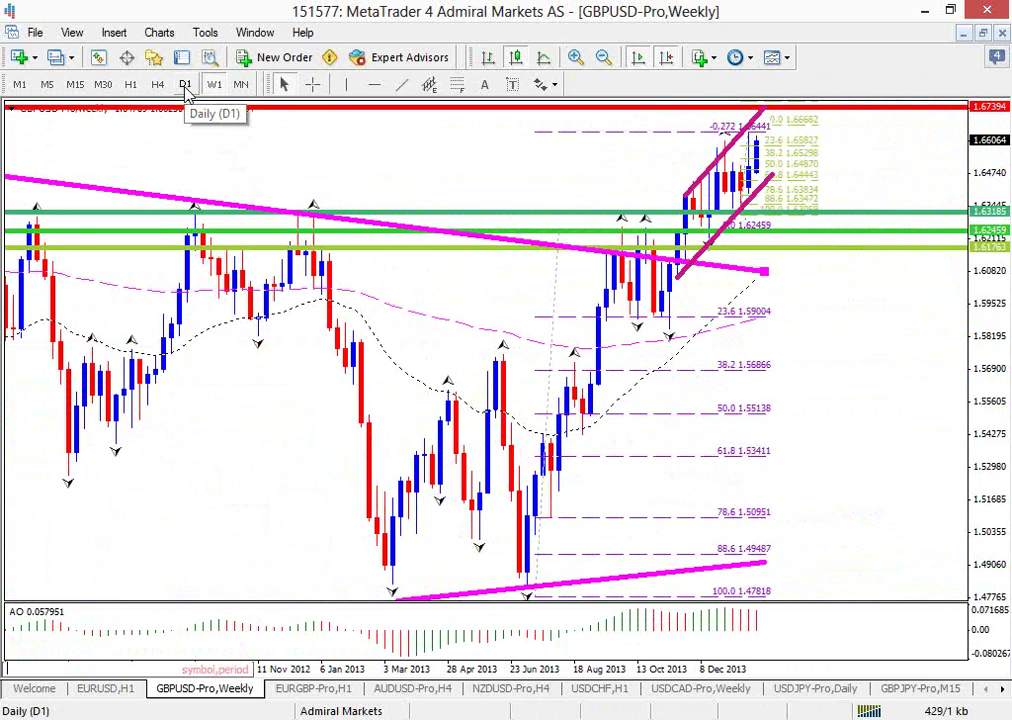
click(185, 86)
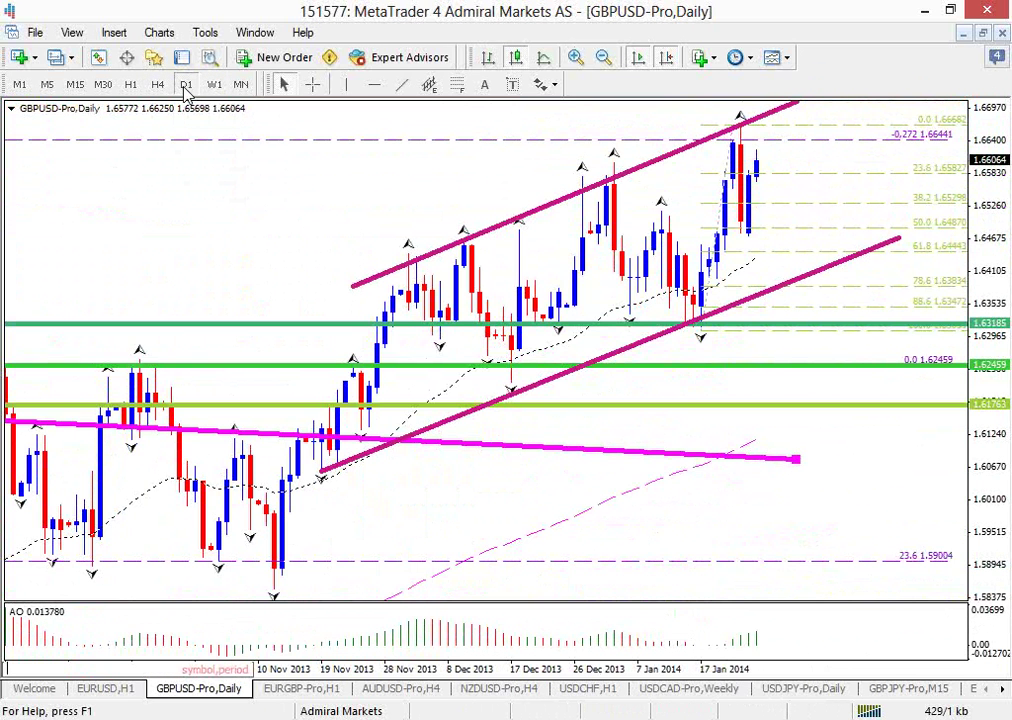
click(131, 85)
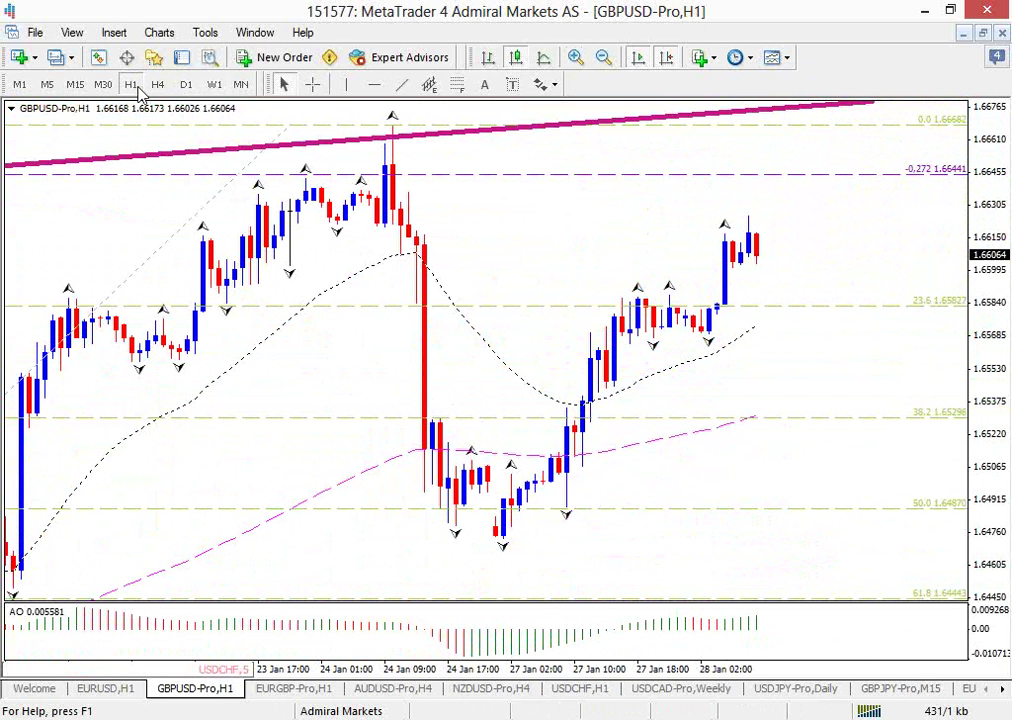
click(103, 86)
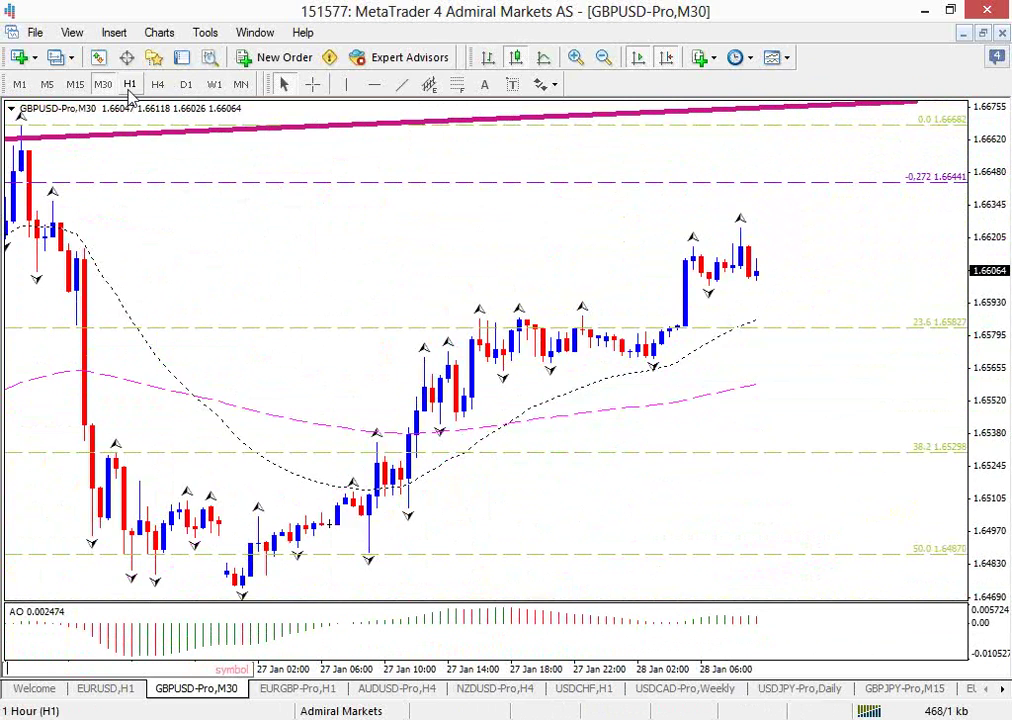
click(130, 85)
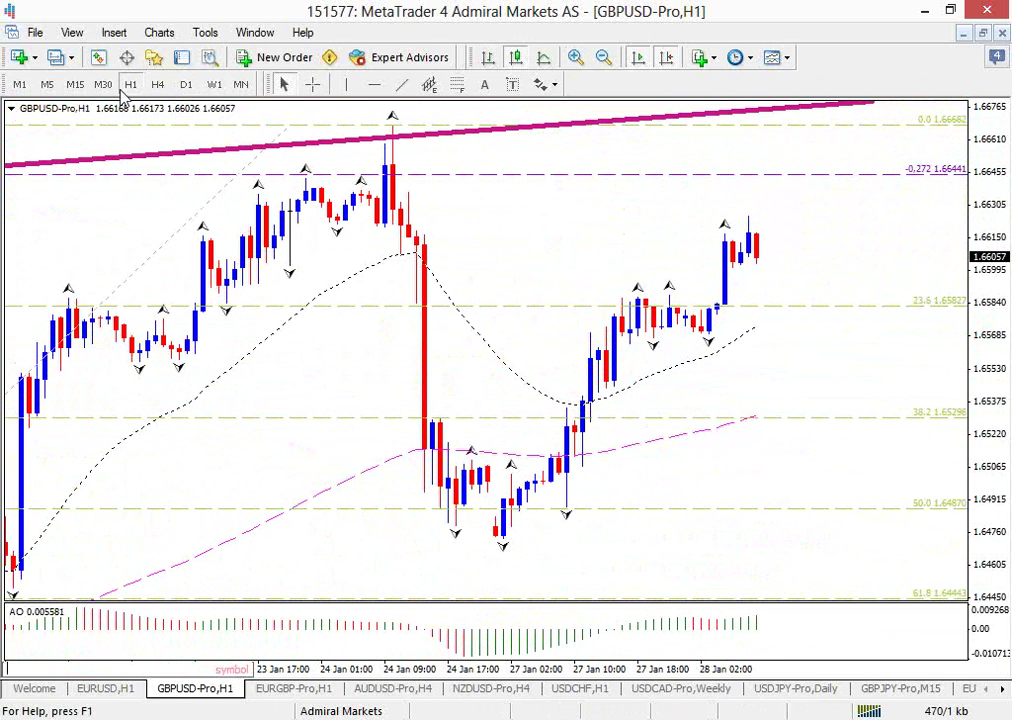
click(157, 86)
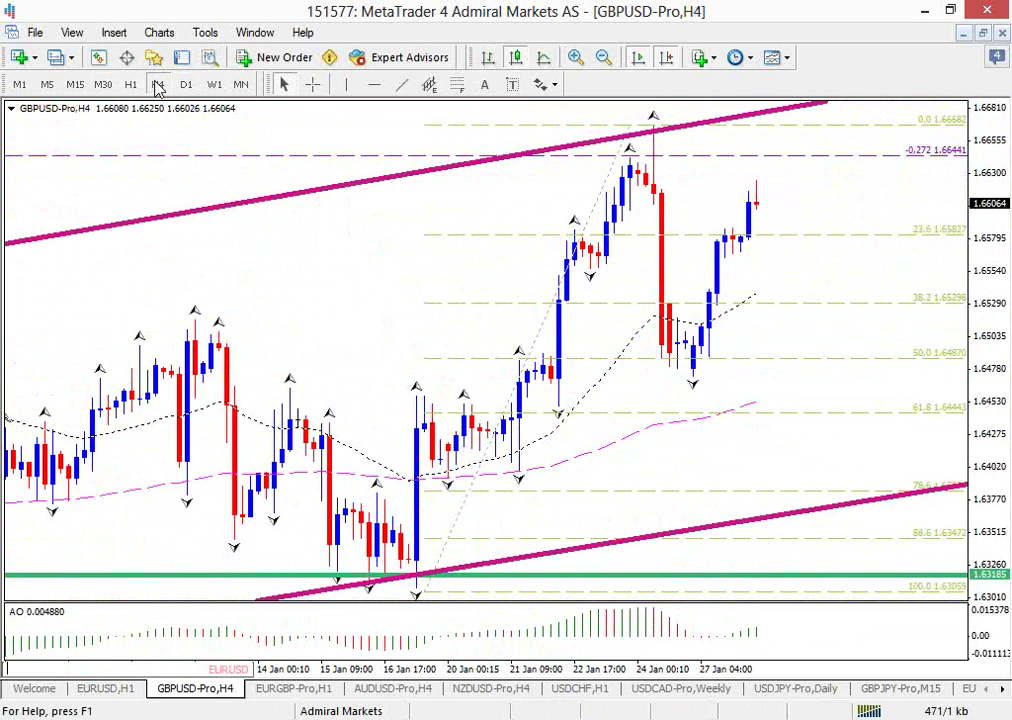
drag(1003, 188, 995, 230)
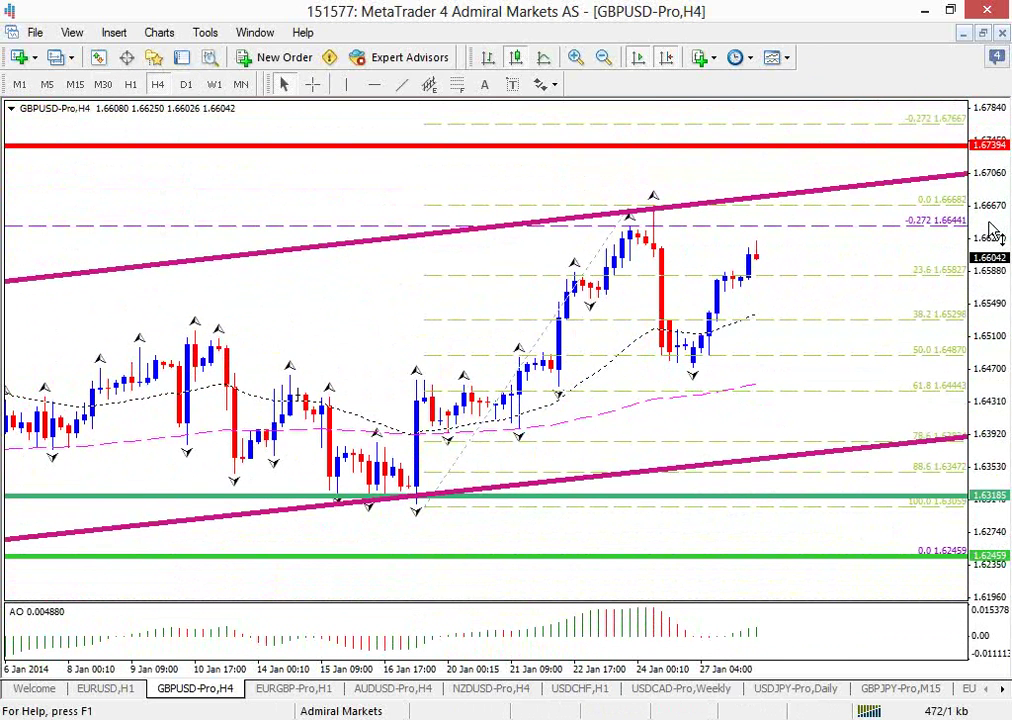
drag(995, 230, 985, 120)
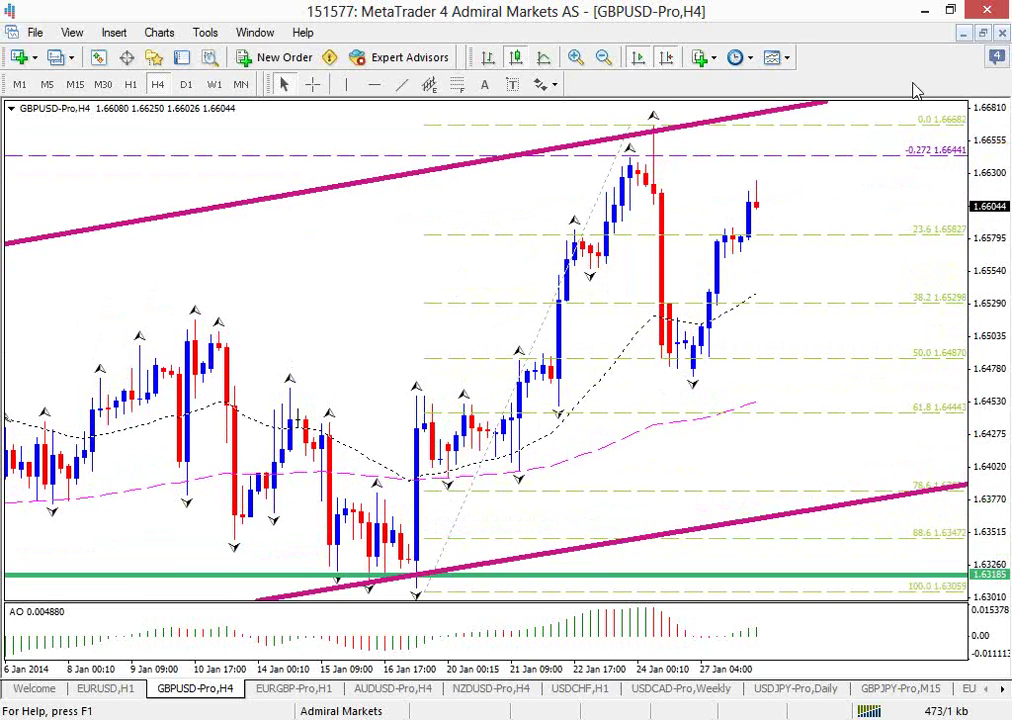
Mark up the Weekly chart, draw a green upward arrow beyond the latest H4 candles, and clear the drawings
click(214, 84)
mouse_move(773, 187)
mouse_down()
mouse_move(719, 142)
mouse_move(667, 121)
mouse_move(716, 123)
mouse_up()
key(Escape)
drag(793, 253, 862, 147)
drag(811, 154, 888, 165)
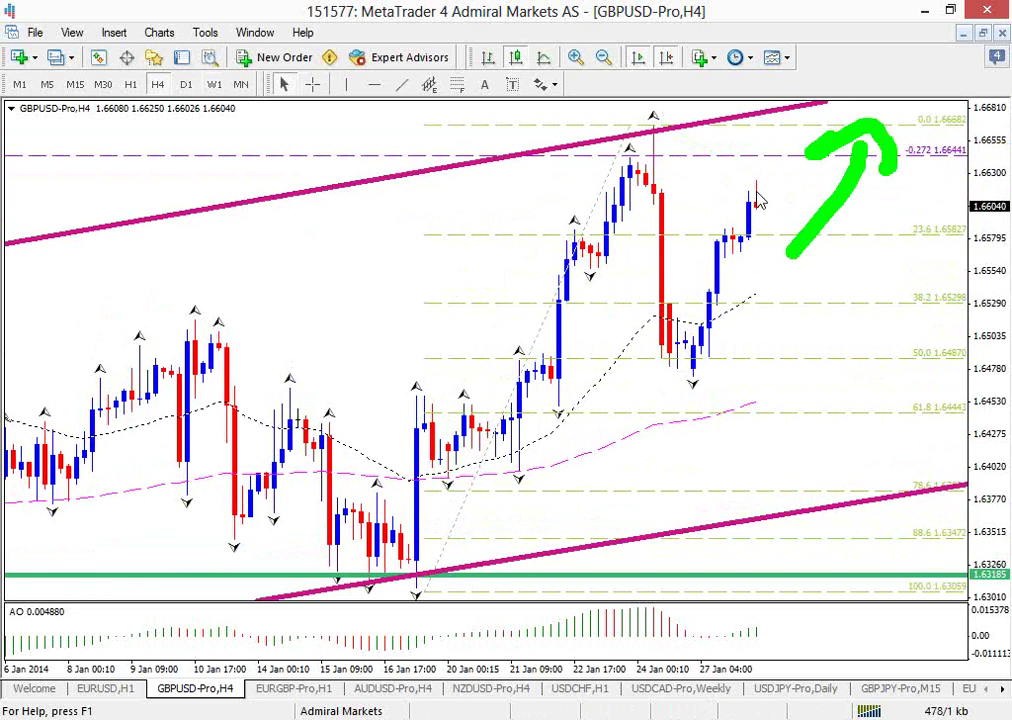
key(Escape)
key(Escape)
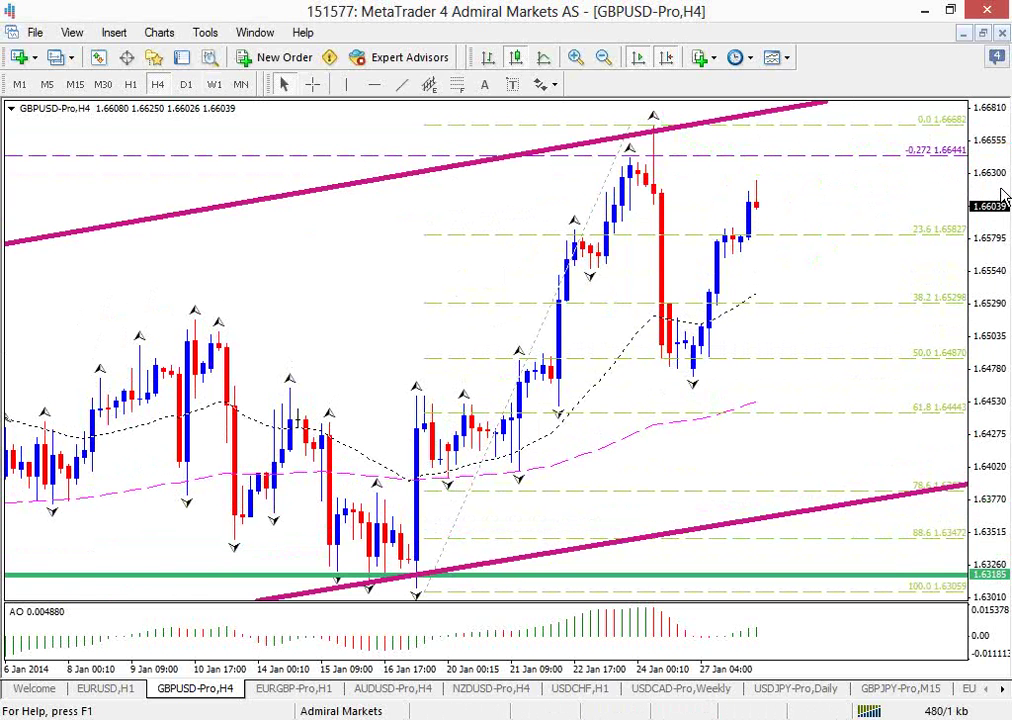
Sketch a green path dipping between the 38.2 and 50.0 Fibonacci levels on H4 and rising to the upper channel line
drag(999, 192, 999, 232)
key(ctrl+2)
drag(763, 222, 824, 402)
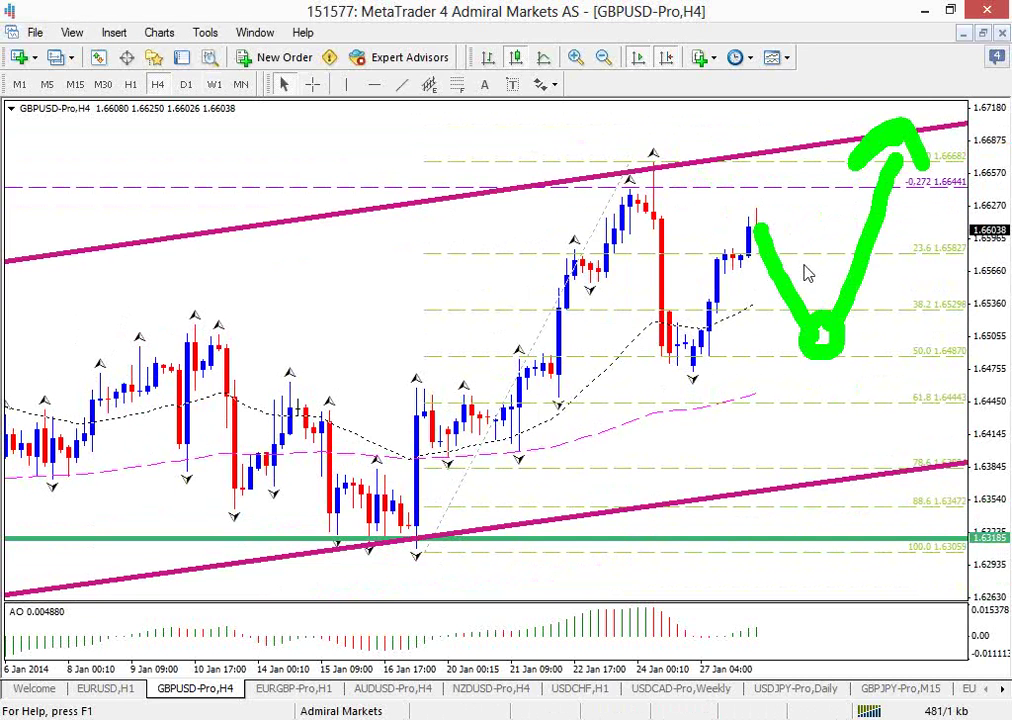
mouse_move(750, 234)
mouse_down()
mouse_move(782, 204)
mouse_move(692, 134)
mouse_move(660, 150)
mouse_up()
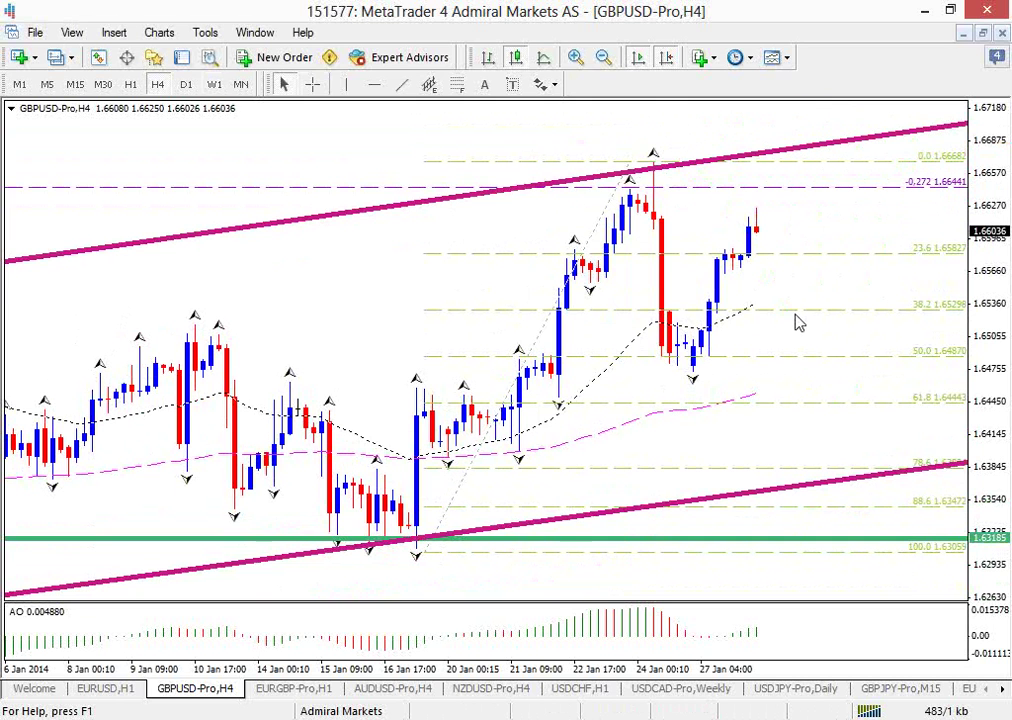
Draw a red box around the latest H4 rise and a green box below the upper channel line, and clear both
key(r)
mouse_move(682, 393)
mouse_down()
mouse_move(751, 306)
mouse_move(748, 222)
mouse_move(703, 378)
mouse_up()
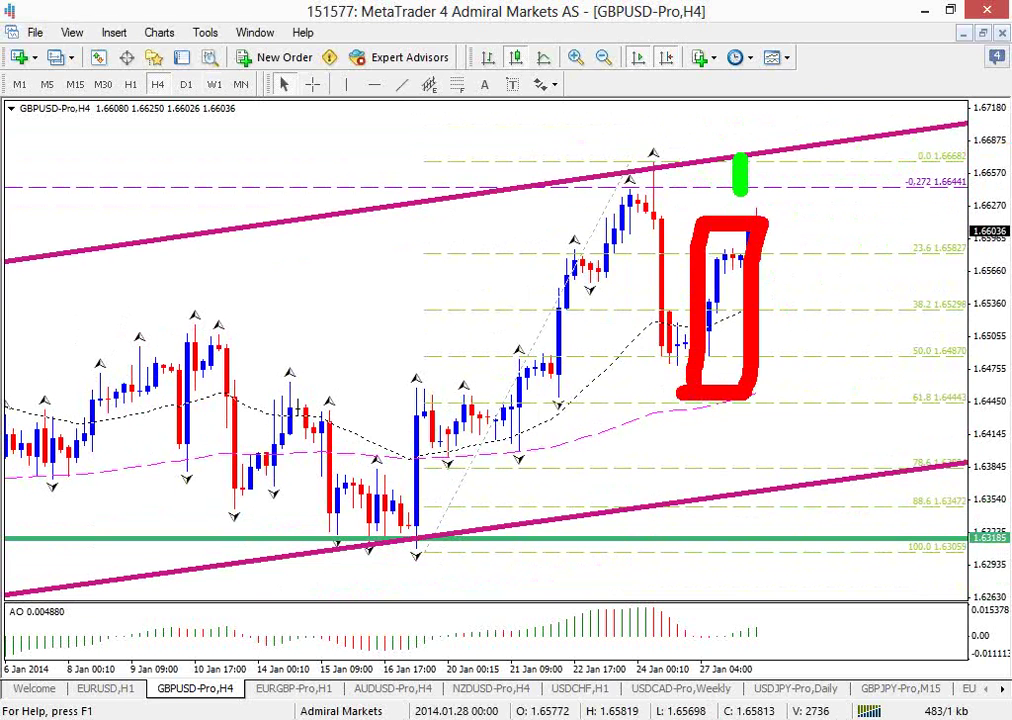
mouse_move(739, 191)
mouse_down()
mouse_move(739, 229)
mouse_move(741, 152)
mouse_up()
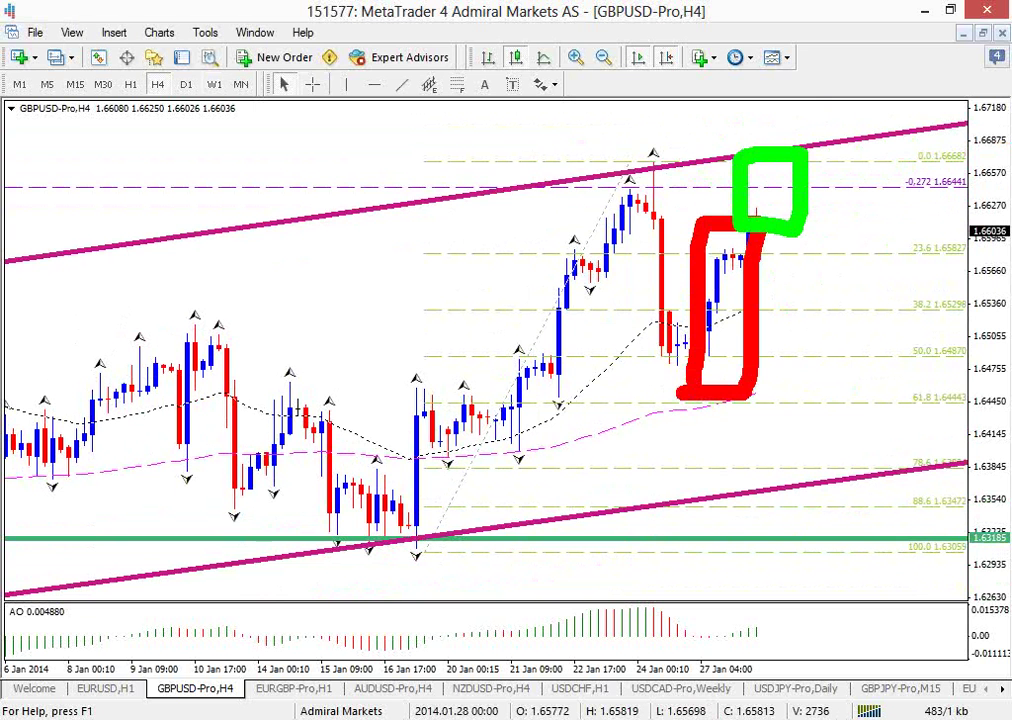
key(Escape)
Draw a green upward arrow above the H4 upper channel line, and open the EURGBP chart on the H4 timeframe
mouse_move(993, 272)
mouse_down()
mouse_move(996, 232)
mouse_move(996, 262)
mouse_up()
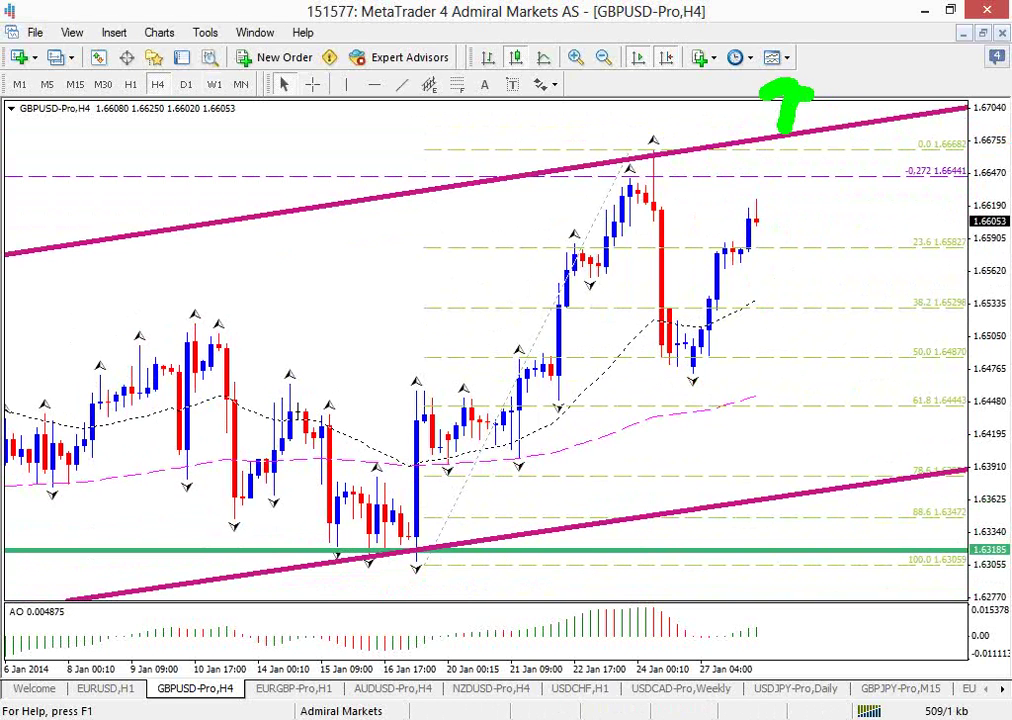
click(293, 688)
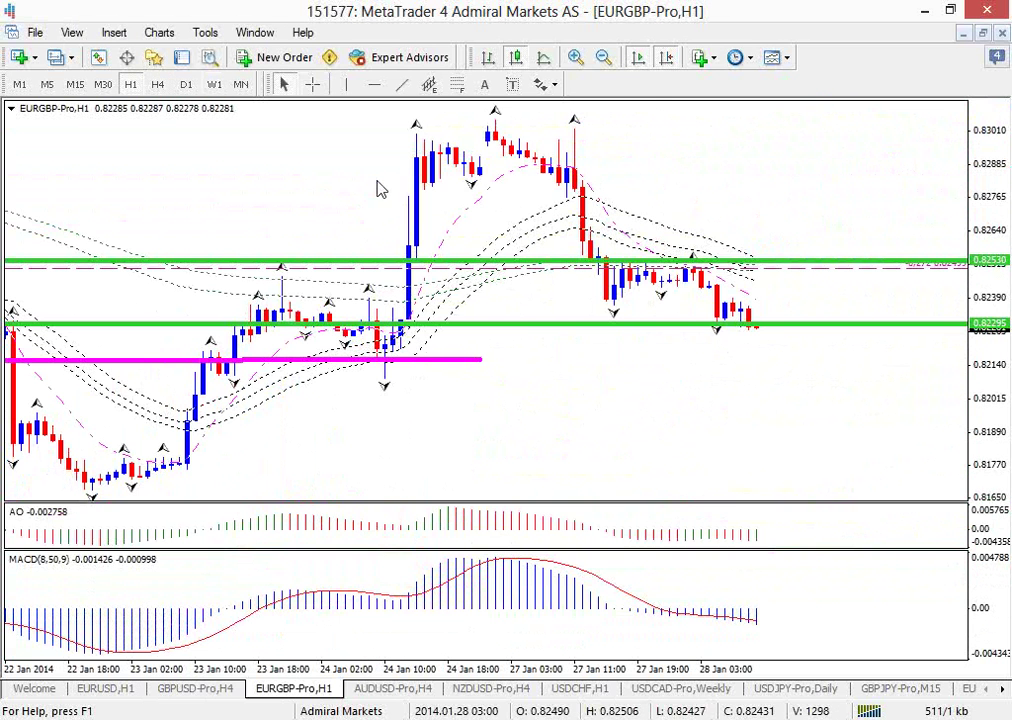
click(157, 84)
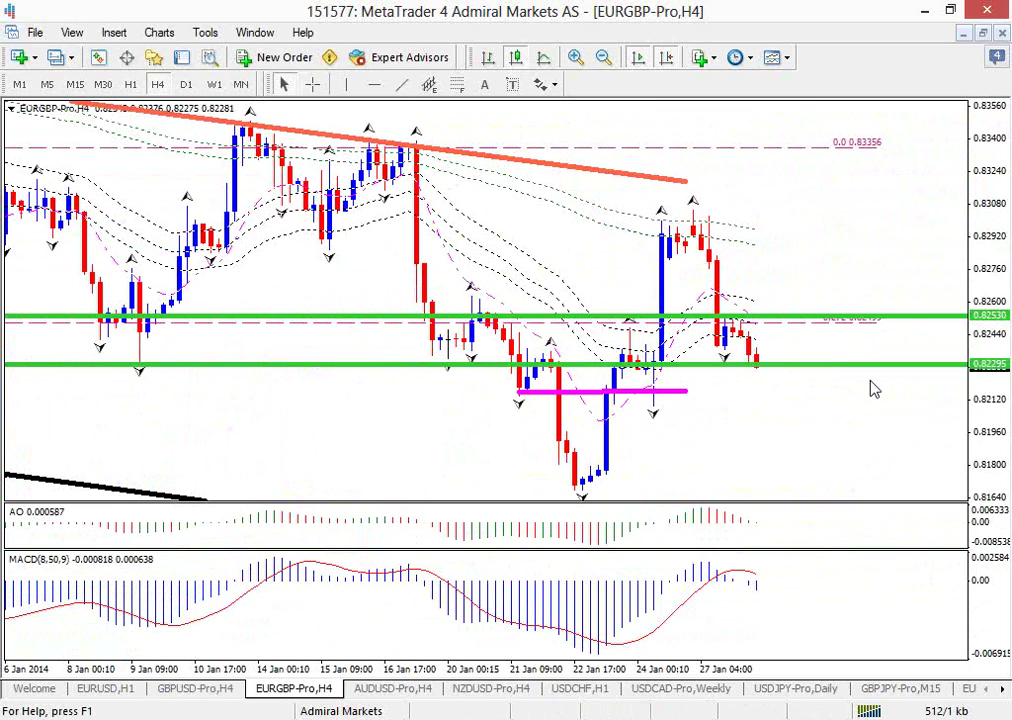
Sketch a green path up the last H4 rise and back down to the lower green line, and clear it
drag(588, 472, 746, 376)
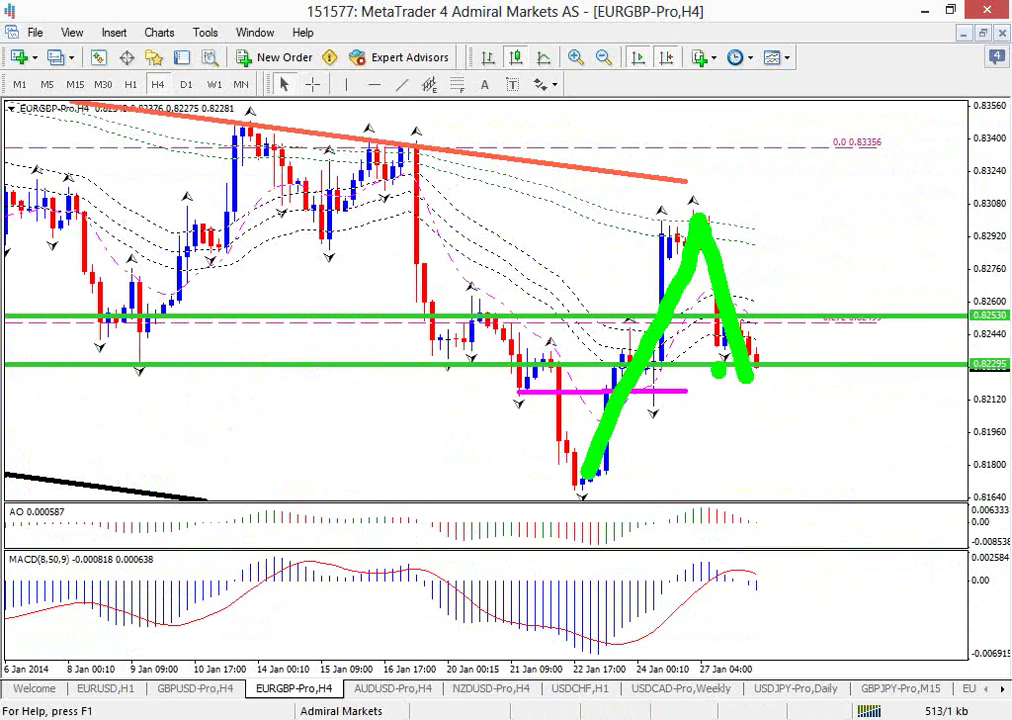
right_click(687, 391)
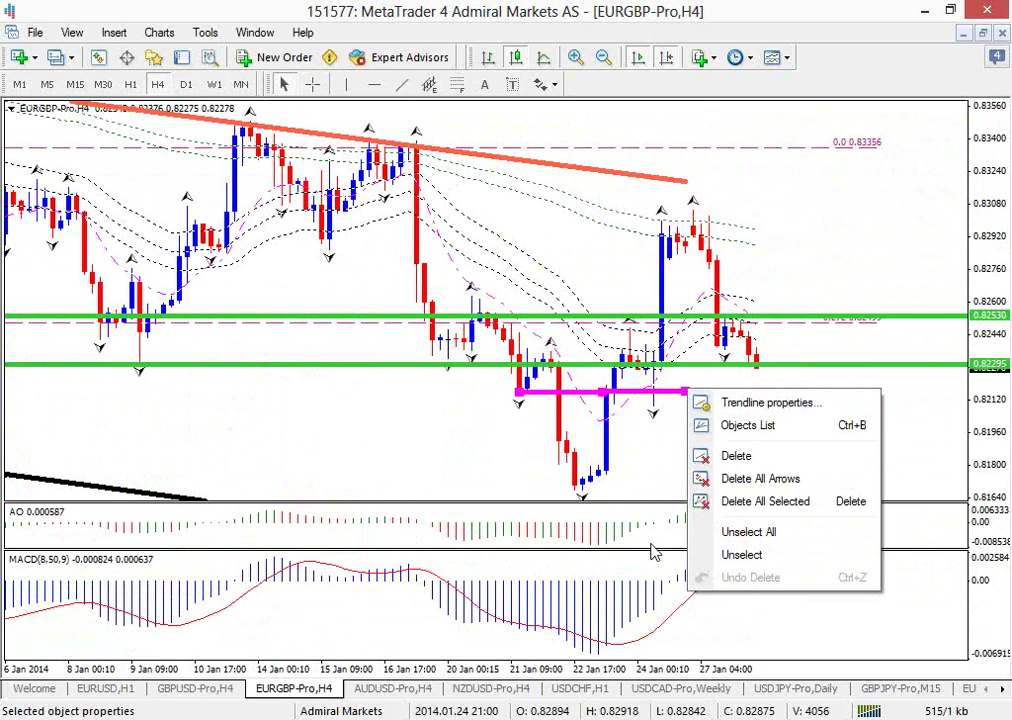
click(650, 564)
Remove the MACD indicator from the EURGBP H4 chart
right_click(450, 481)
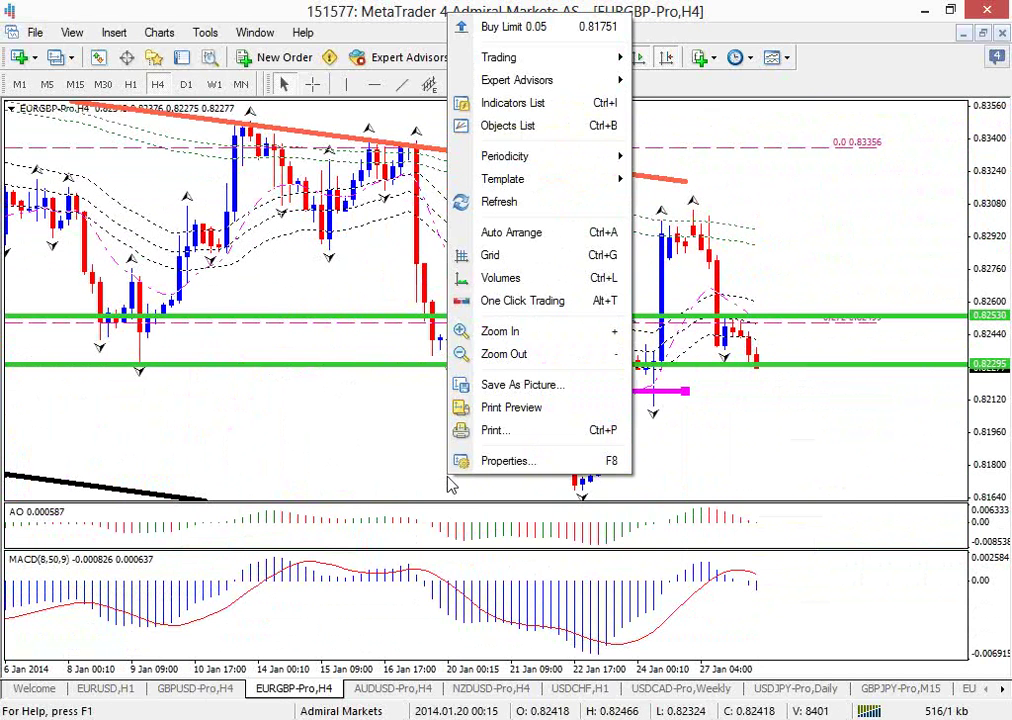
click(540, 103)
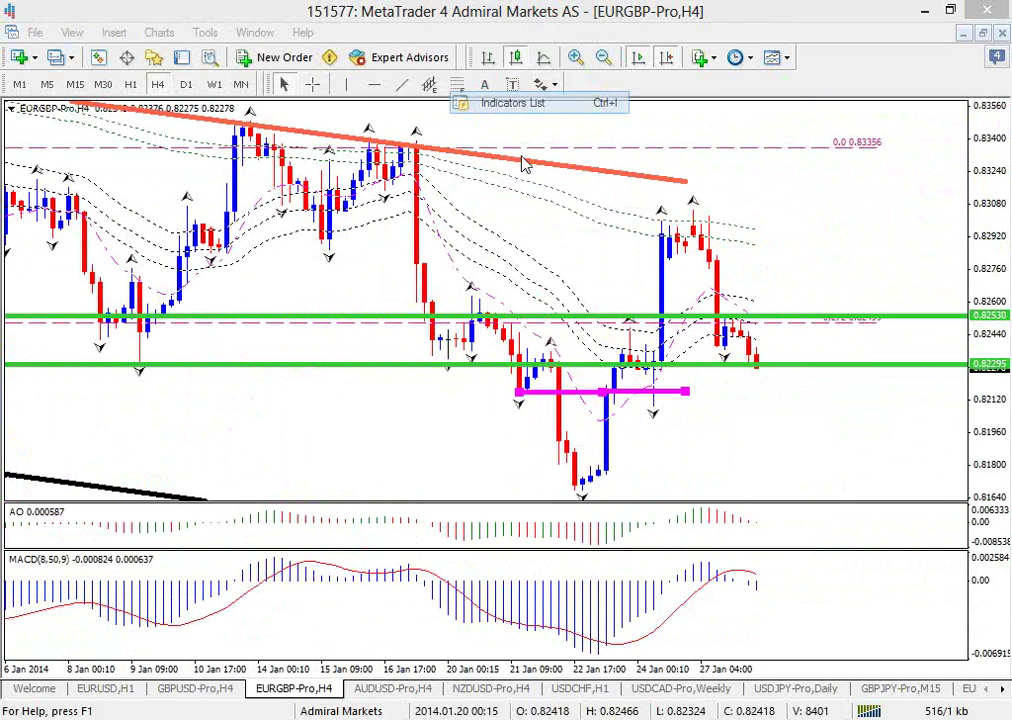
click(150, 366)
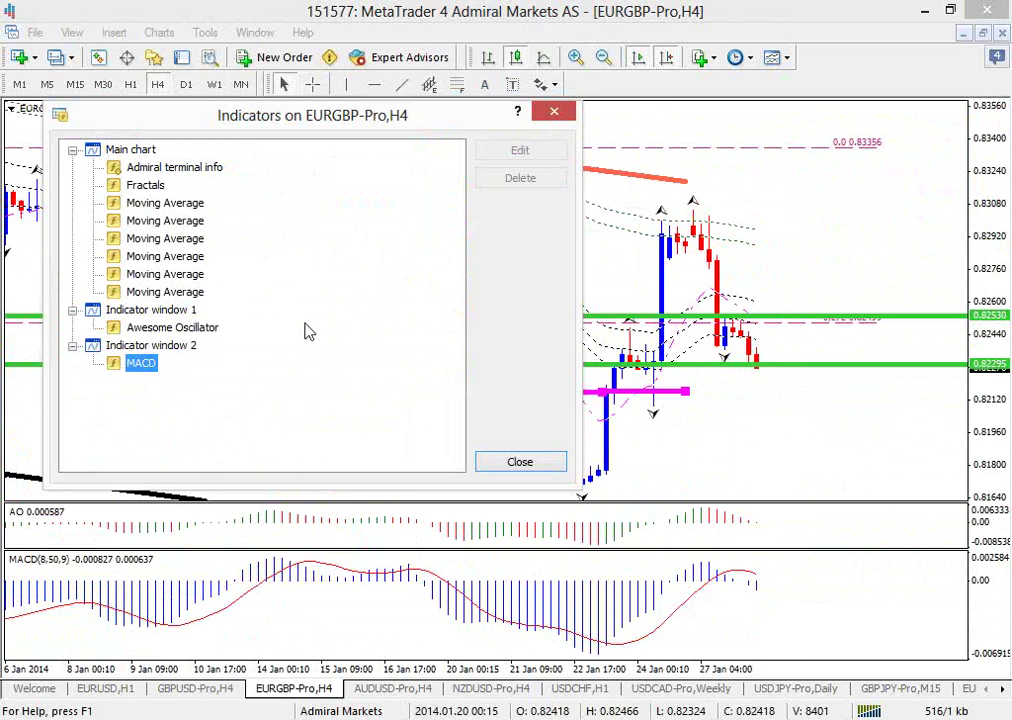
key(Delete)
click(500, 466)
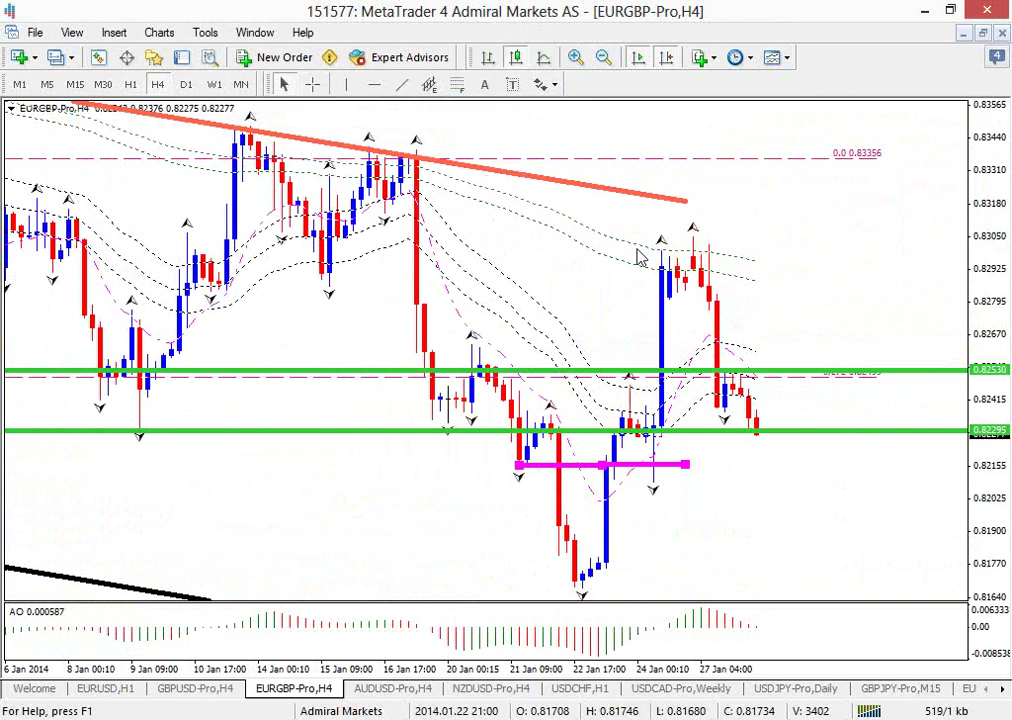
On the EURGBP Daily timeframe, delete the short magenta trendline and extend the orange descending trendline beyond the latest candles
click(190, 85)
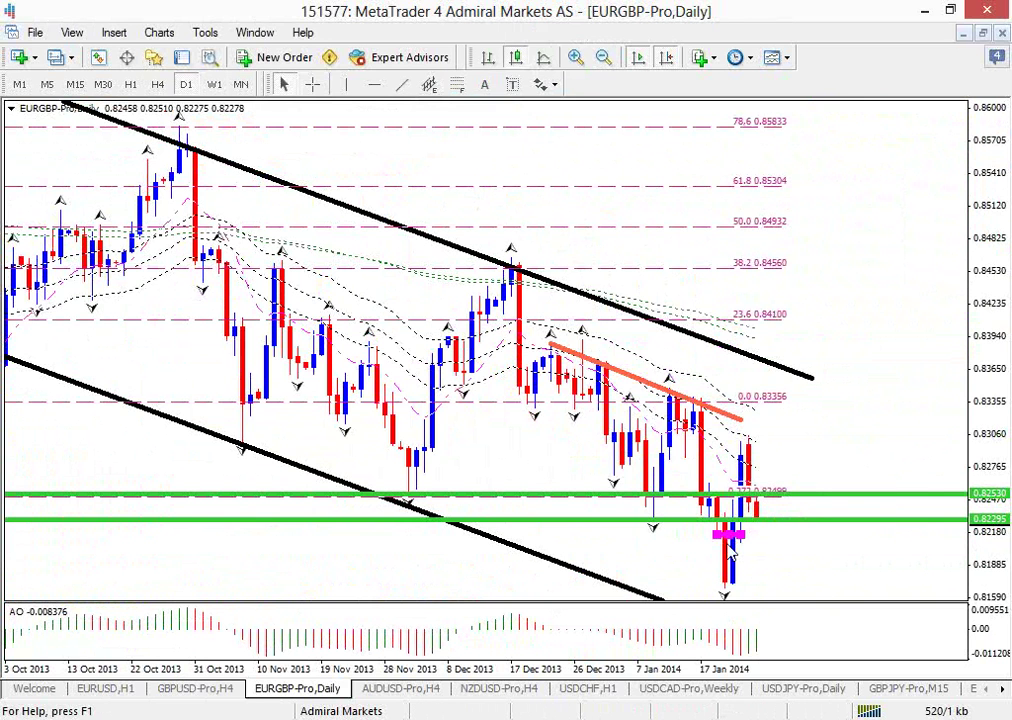
right_click(733, 343)
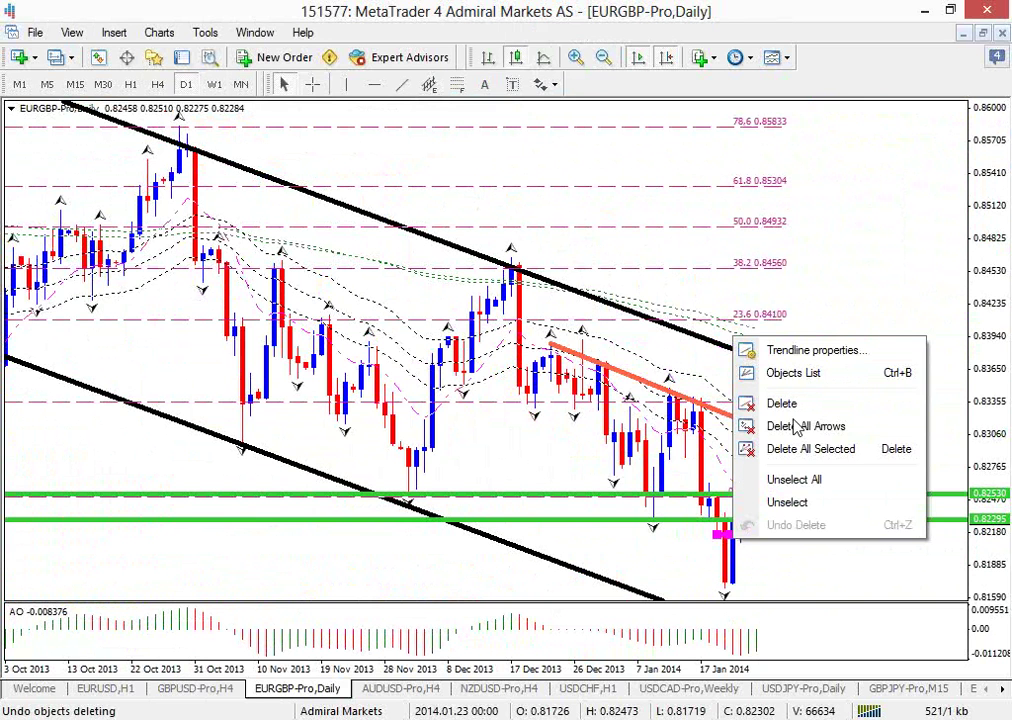
click(788, 425)
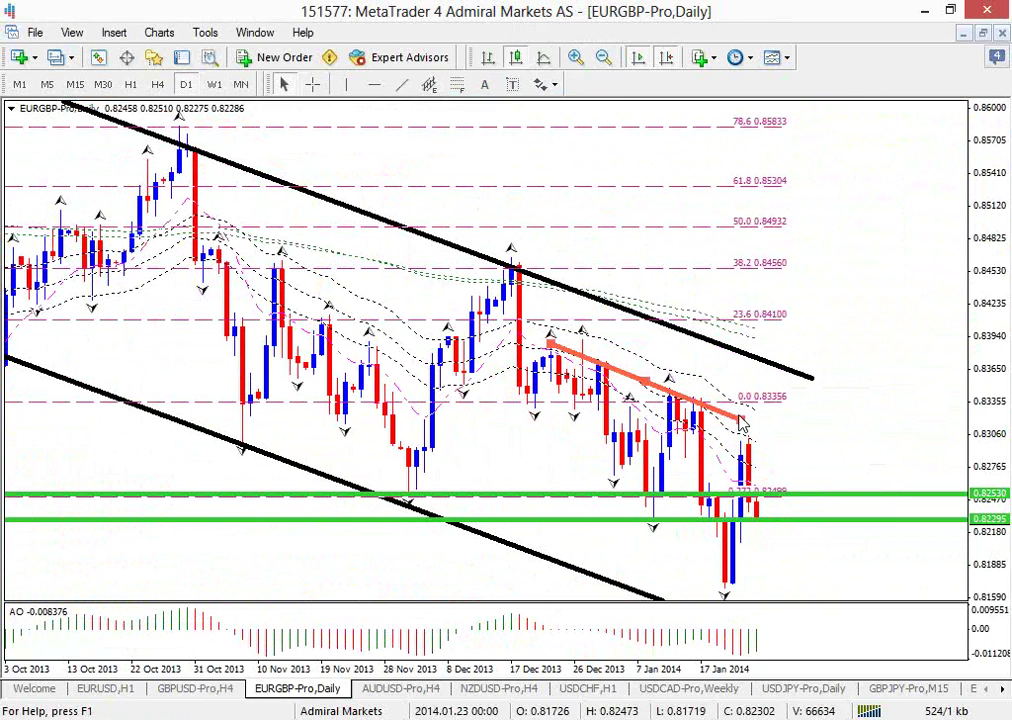
drag(742, 422, 804, 460)
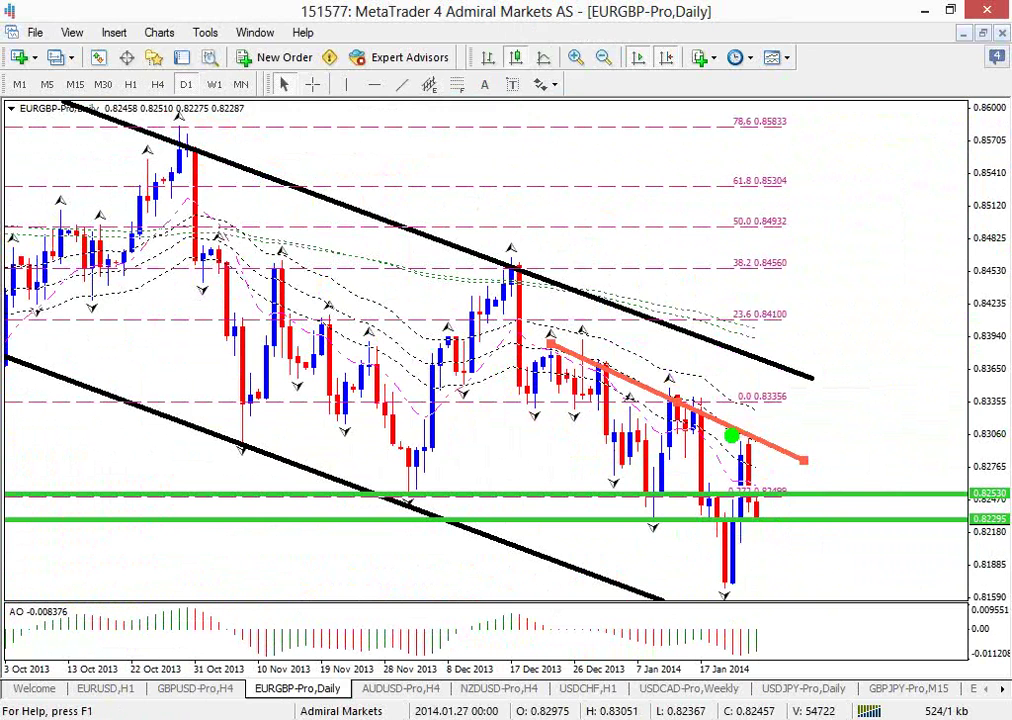
Mark the latest high at the orange trendline and the decline to the January low in green, and clear the drawings
drag(744, 437, 782, 437)
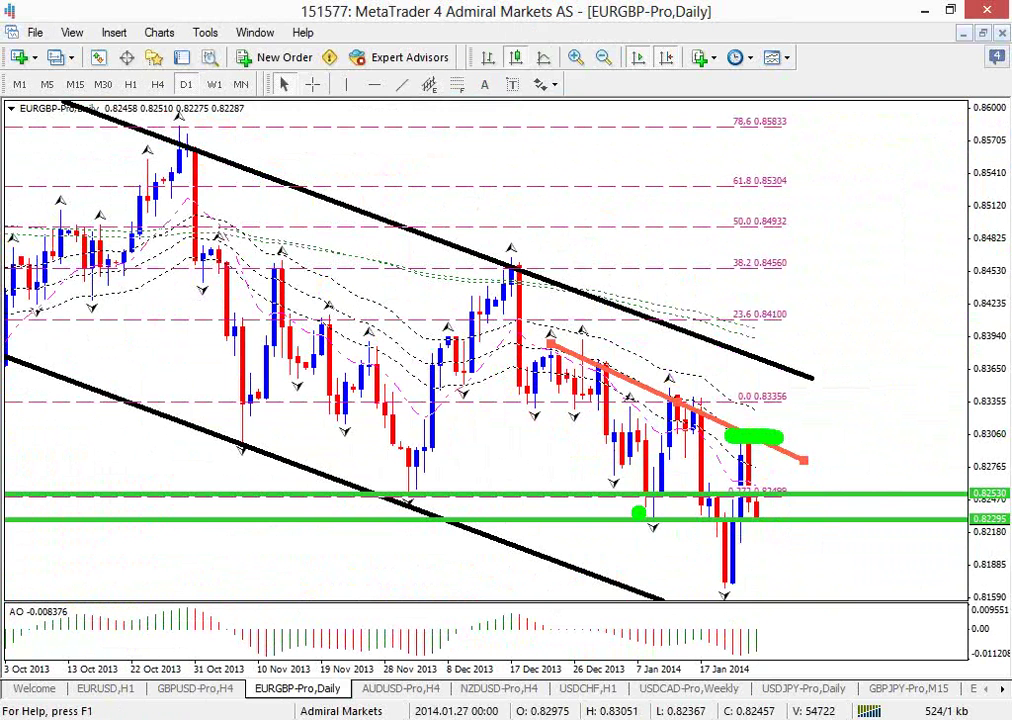
drag(542, 388, 668, 548)
key(Escape)
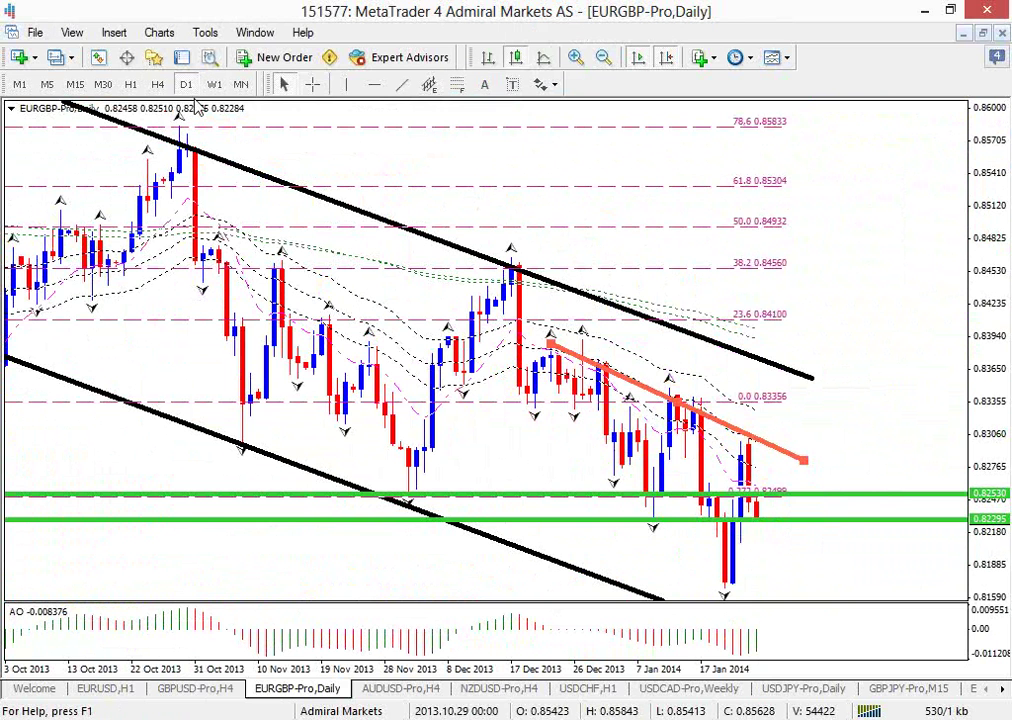
On H4, mark the latest highs under the orange trendline and the small pause between the green lines, clearing each drawing
click(158, 84)
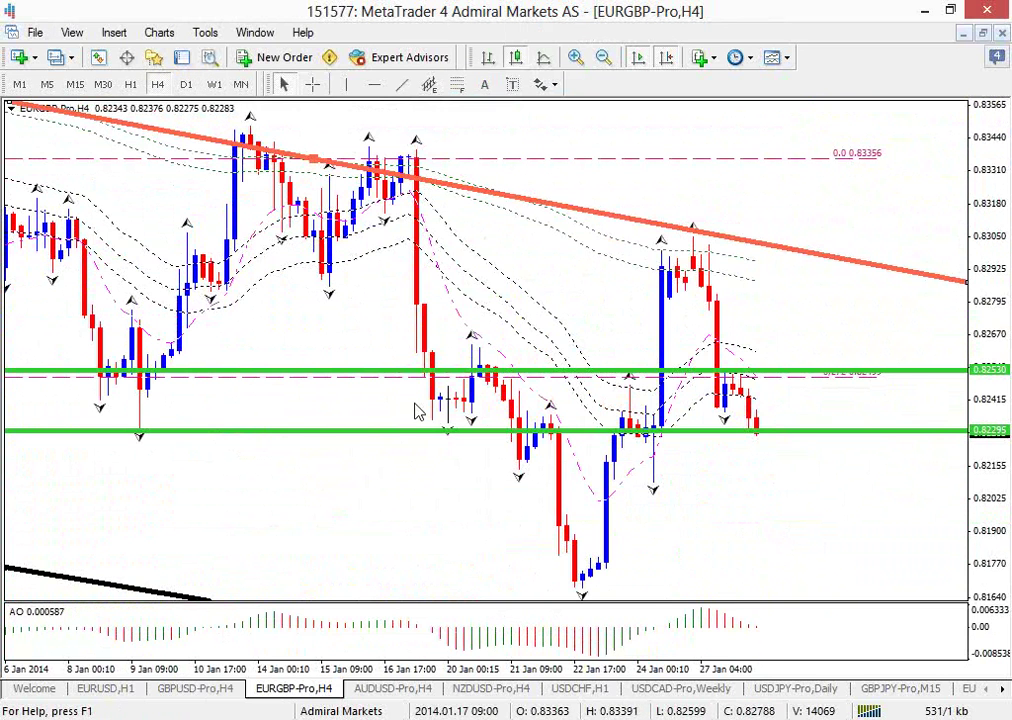
drag(705, 235, 715, 270)
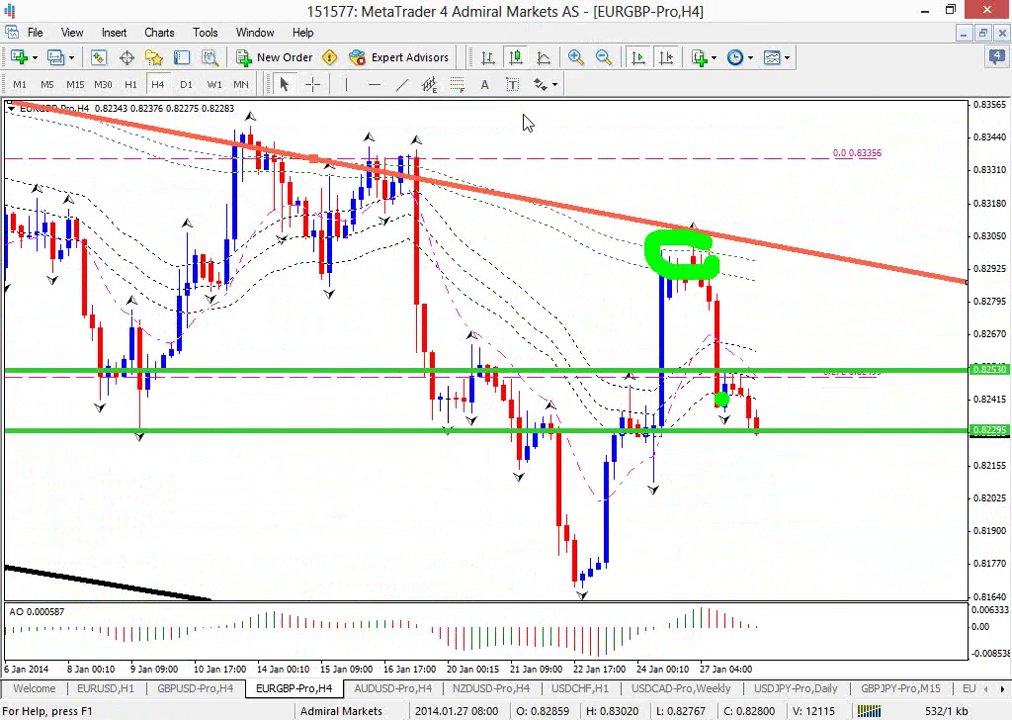
key(Escape)
drag(738, 394, 716, 394)
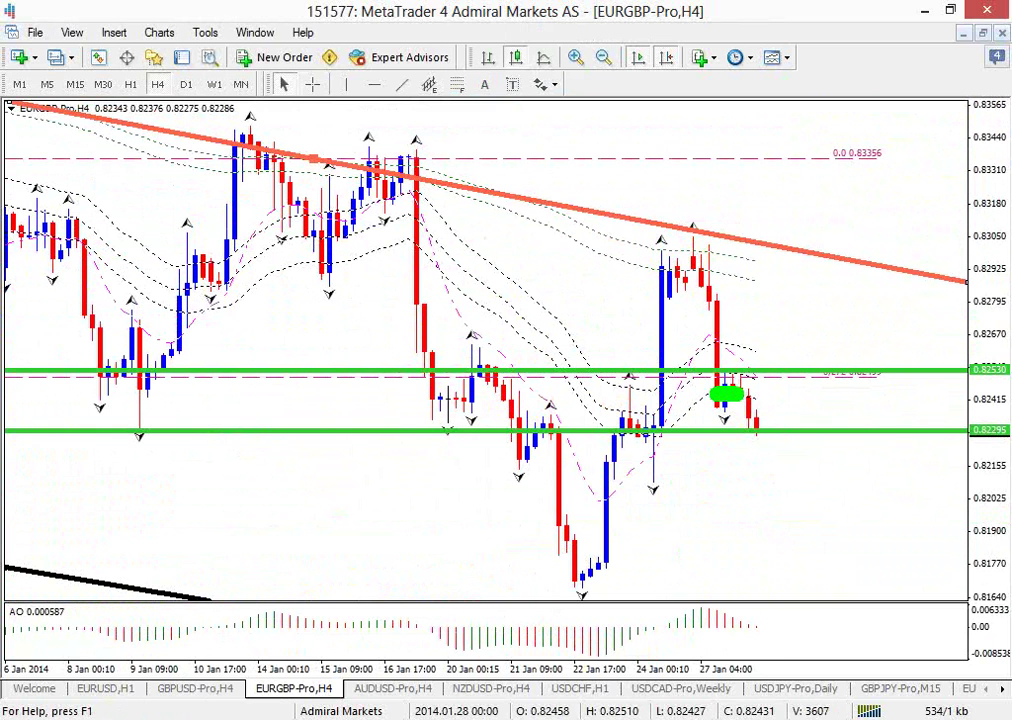
key(Escape)
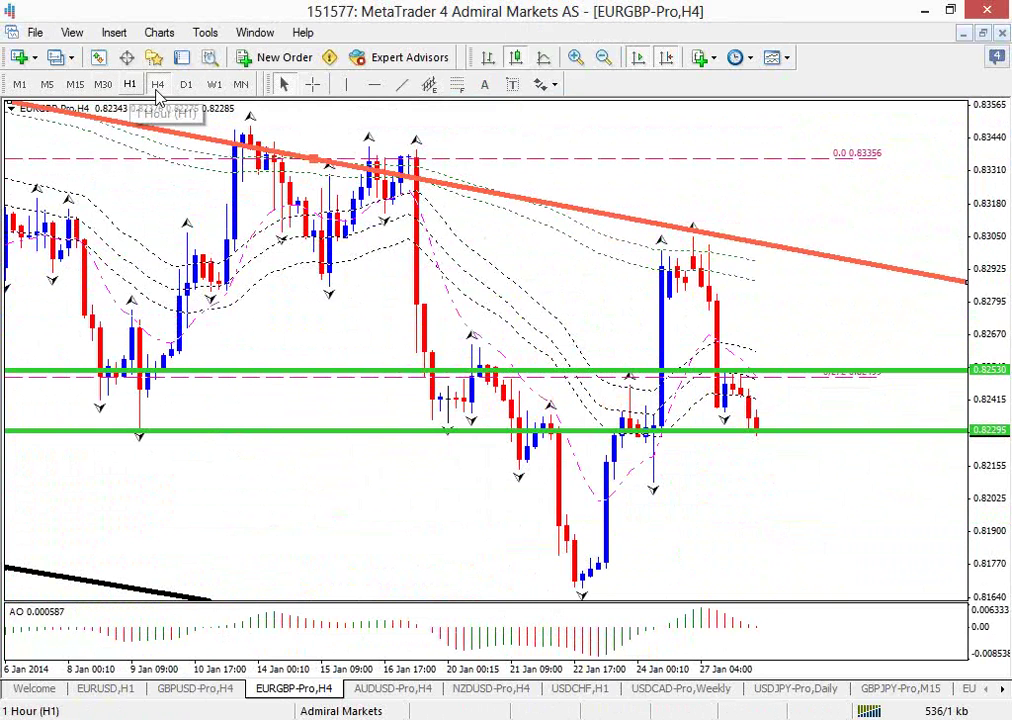
Draw a wide green oval just below the orange trendline, clear it, and switch EURGBP to the H1 timeframe
mouse_move(788, 262)
mouse_down()
mouse_move(706, 240)
mouse_move(750, 262)
mouse_move(755, 245)
mouse_up()
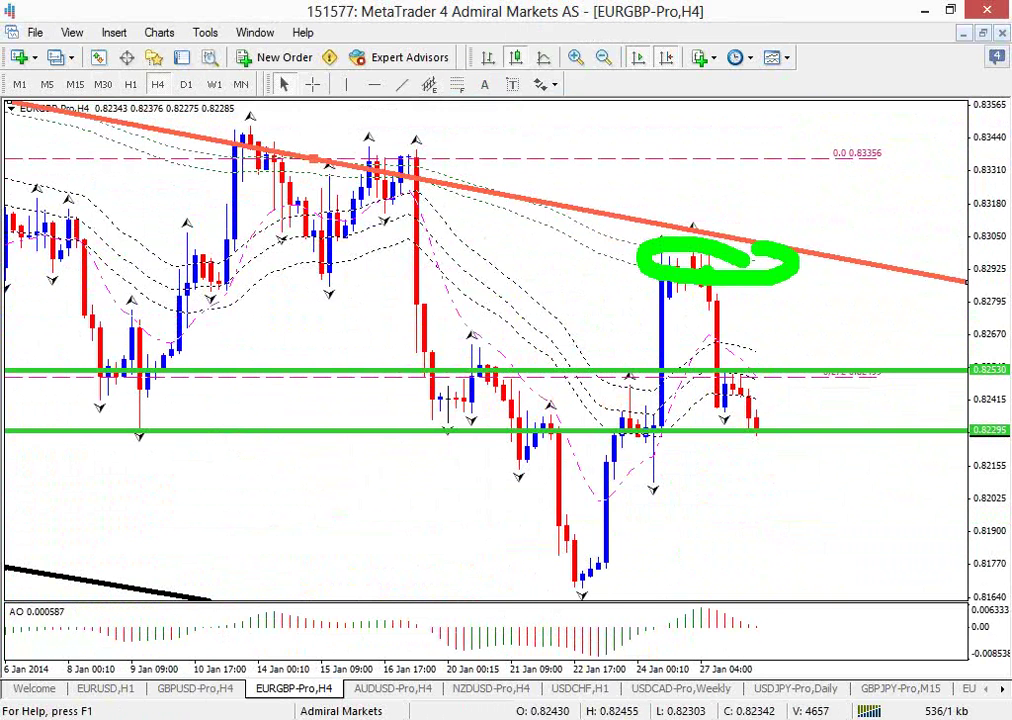
key(Escape)
click(130, 84)
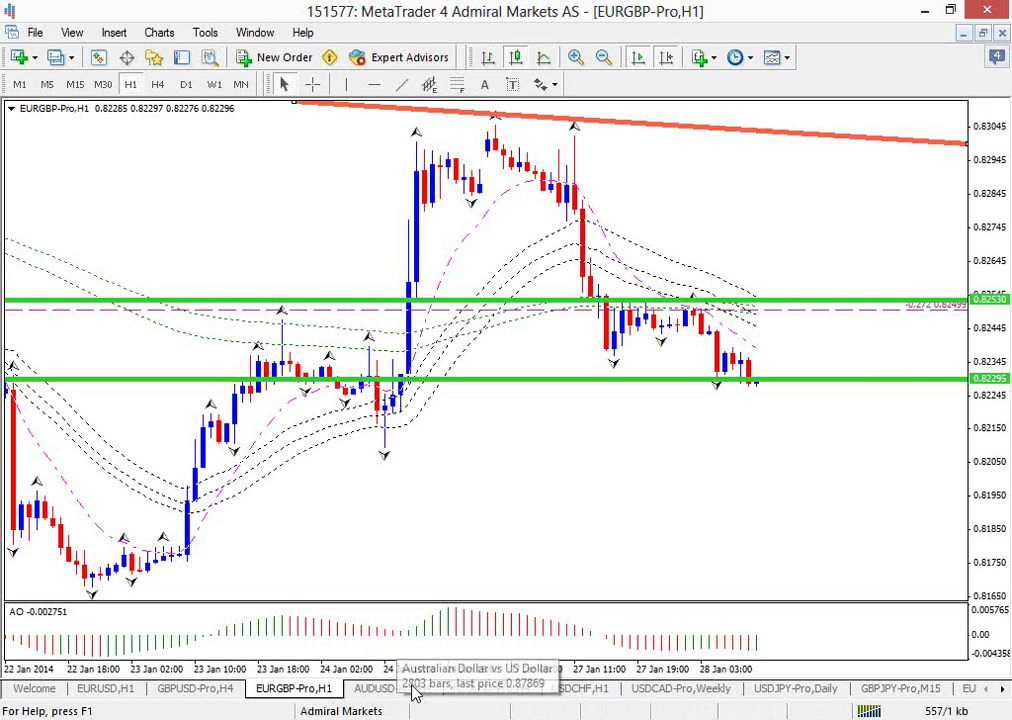
Open the AUDUSD H4 chart and enlarge its candles for a closer view
click(412, 690)
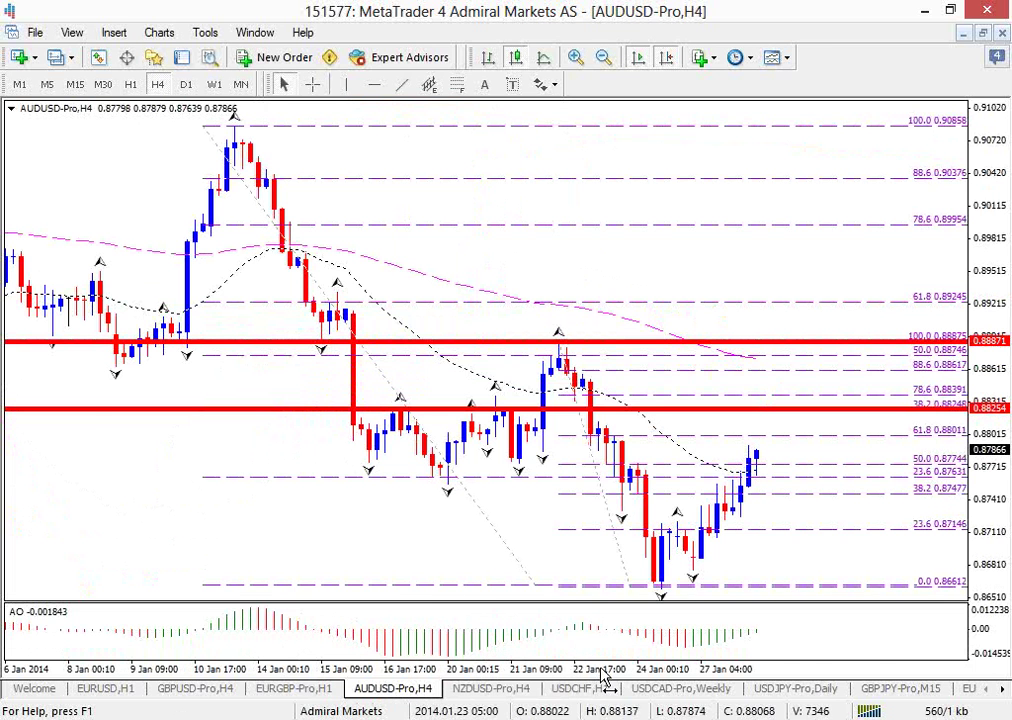
drag(600, 668, 616, 666)
drag(321, 518, 258, 520)
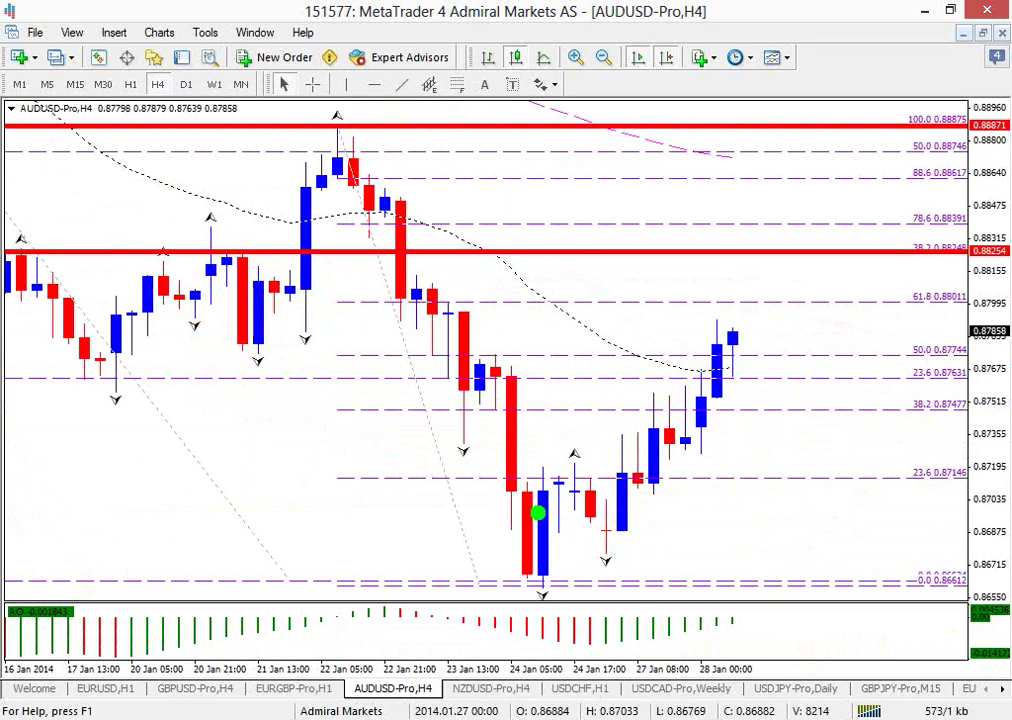
Draw a green line at the 24 January higher low and an upward arrow below the following rise, and clear both
drag(586, 525, 654, 525)
drag(642, 507, 733, 398)
mouse_move(688, 406)
mouse_down()
mouse_move(735, 396)
mouse_move(741, 462)
mouse_up()
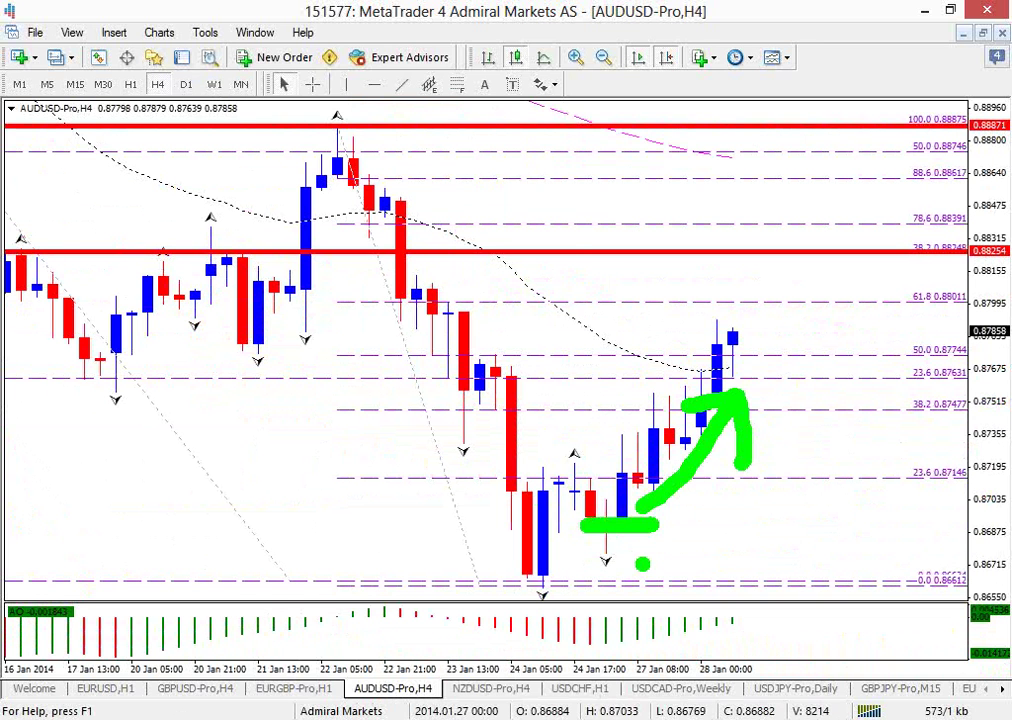
key(Escape)
Switch AUDUSD to a zoomed-out Daily chart, sketch a green path with an arrowhead along the downtrend, and clear it
click(186, 84)
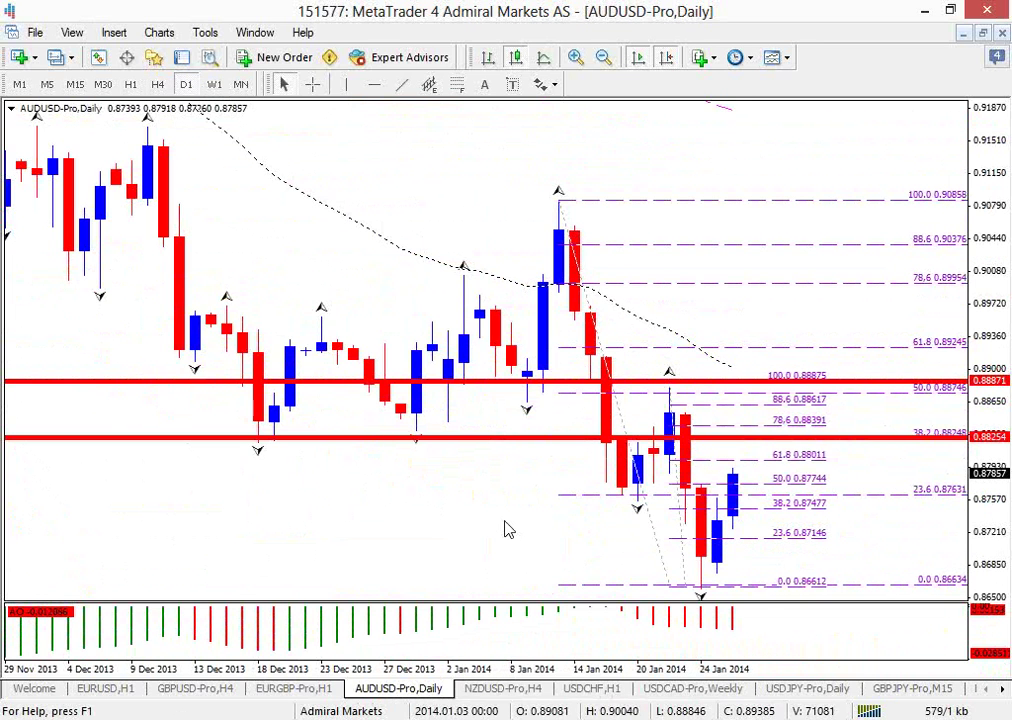
key(minus)
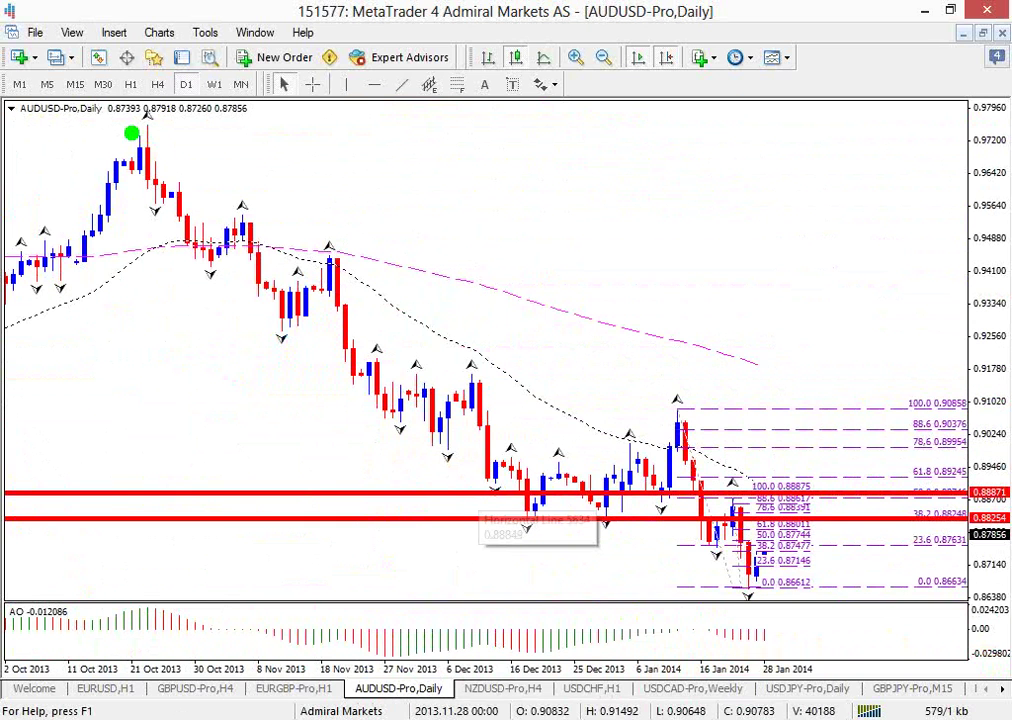
mouse_move(131, 133)
mouse_down()
mouse_move(174, 169)
mouse_move(298, 366)
mouse_move(555, 528)
mouse_move(652, 437)
mouse_move(752, 599)
mouse_move(763, 484)
mouse_up()
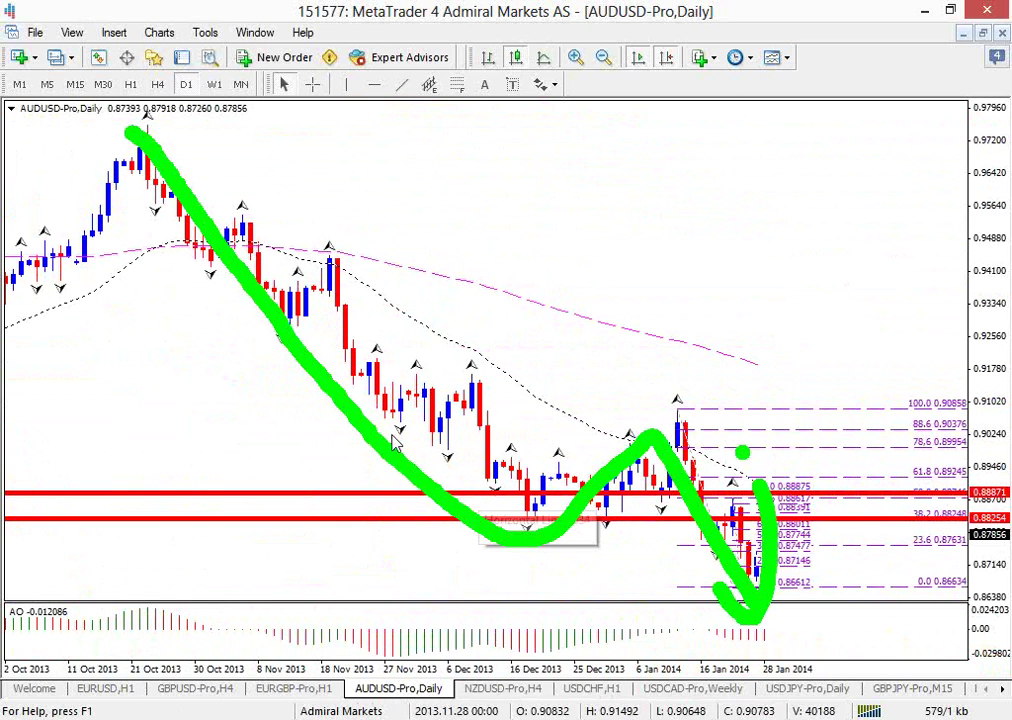
key(Escape)
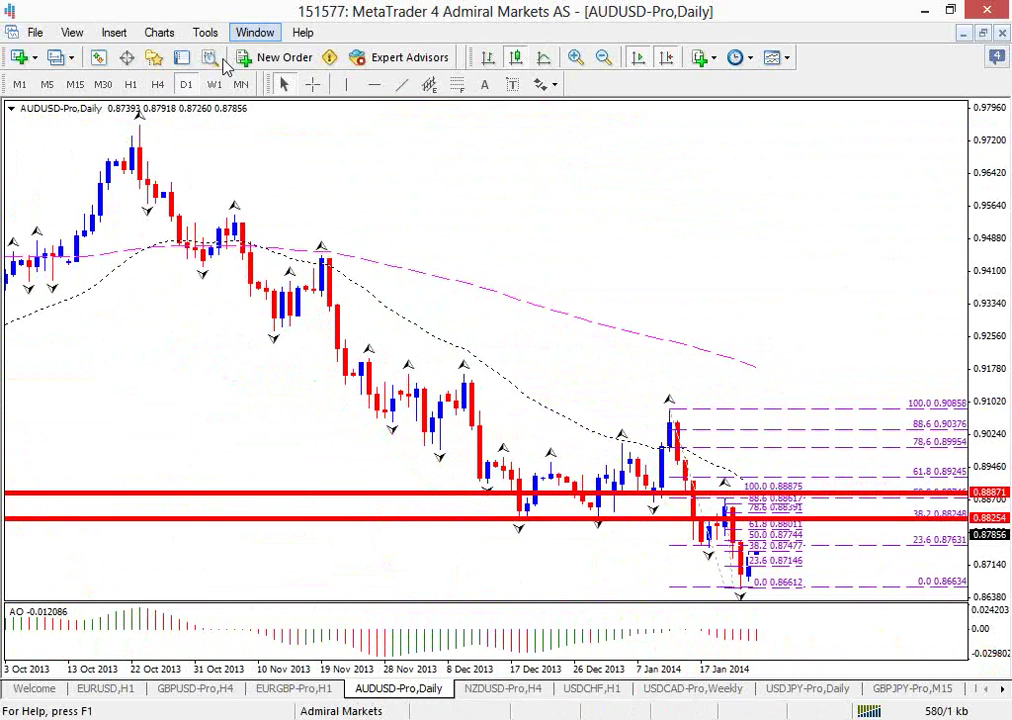
On the AUDUSD Weekly timeframe, sketch a path from the April 2013 high down to the latest lows, and clear it
click(214, 84)
mouse_move(413, 152)
mouse_down()
mouse_move(546, 551)
mouse_move(650, 323)
mouse_move(716, 600)
mouse_up()
key(Escape)
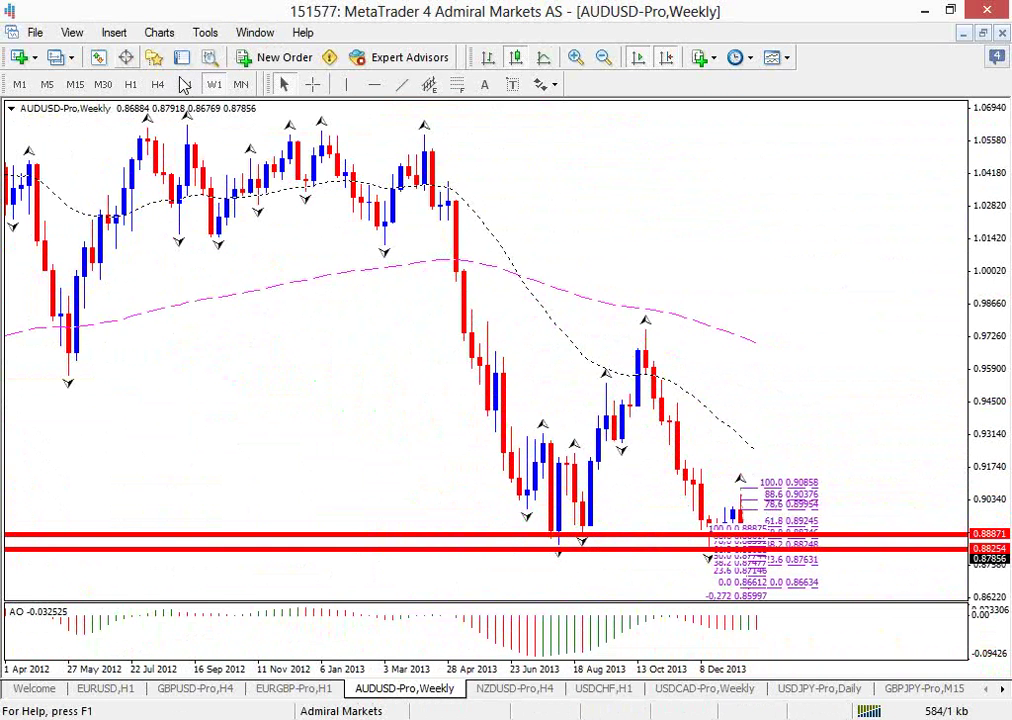
On the Daily timeframe, delete the smaller Fibonacci retracement drawn over the most recent decline
click(186, 85)
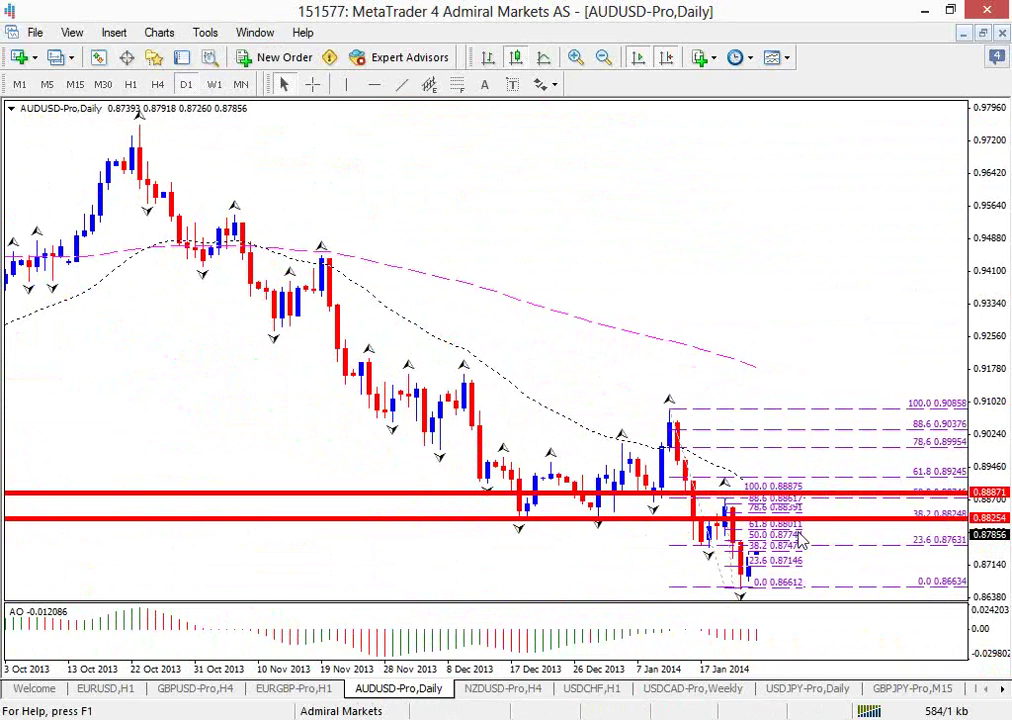
right_click(737, 583)
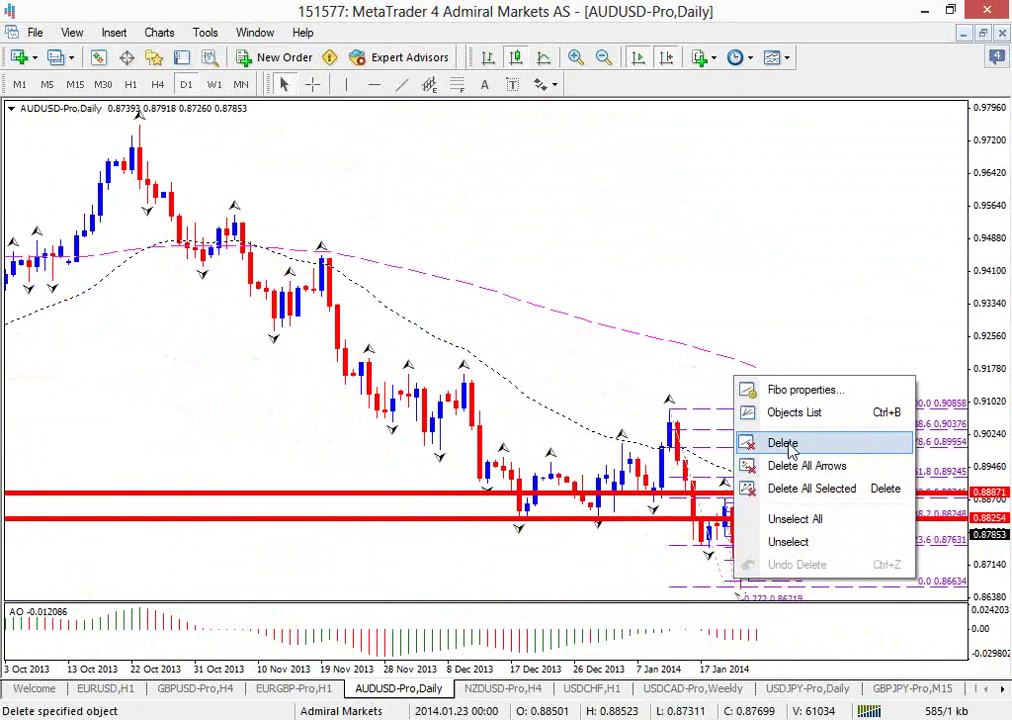
click(788, 446)
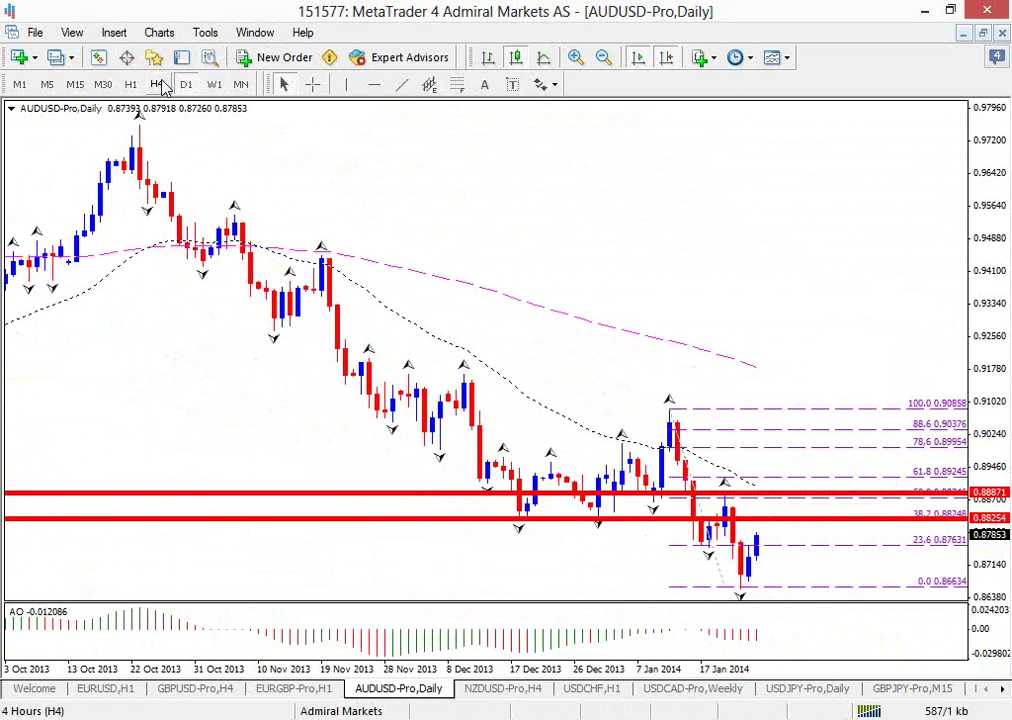
Compare the 2013 lows around the two red horizontal lines on the AUDUSD Weekly and Daily timeframes
click(214, 85)
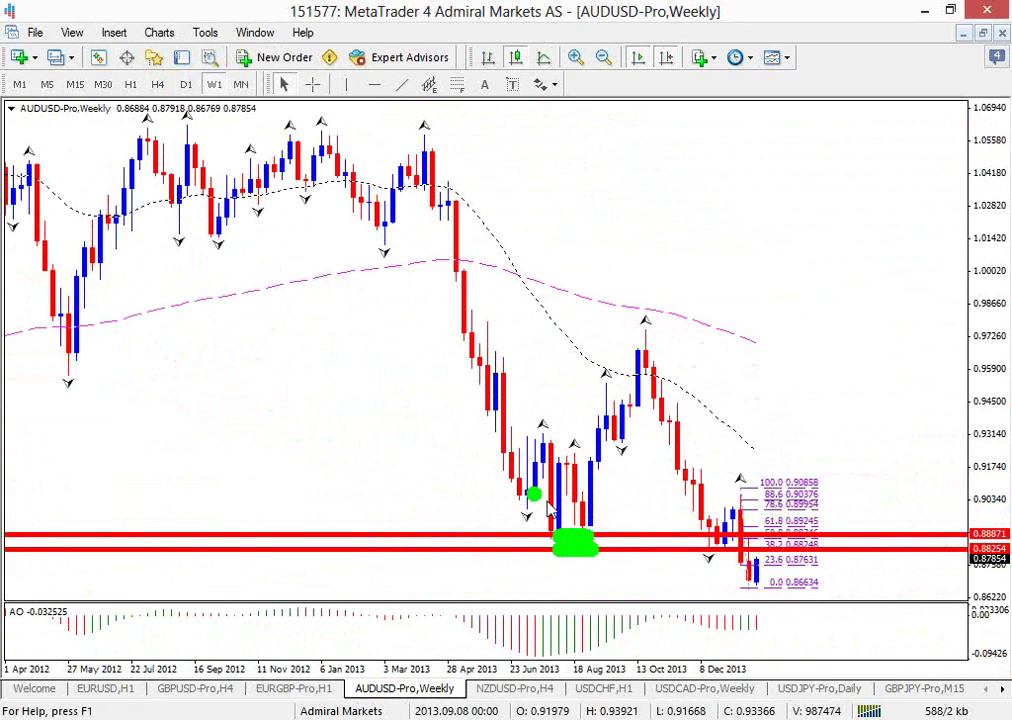
click(186, 84)
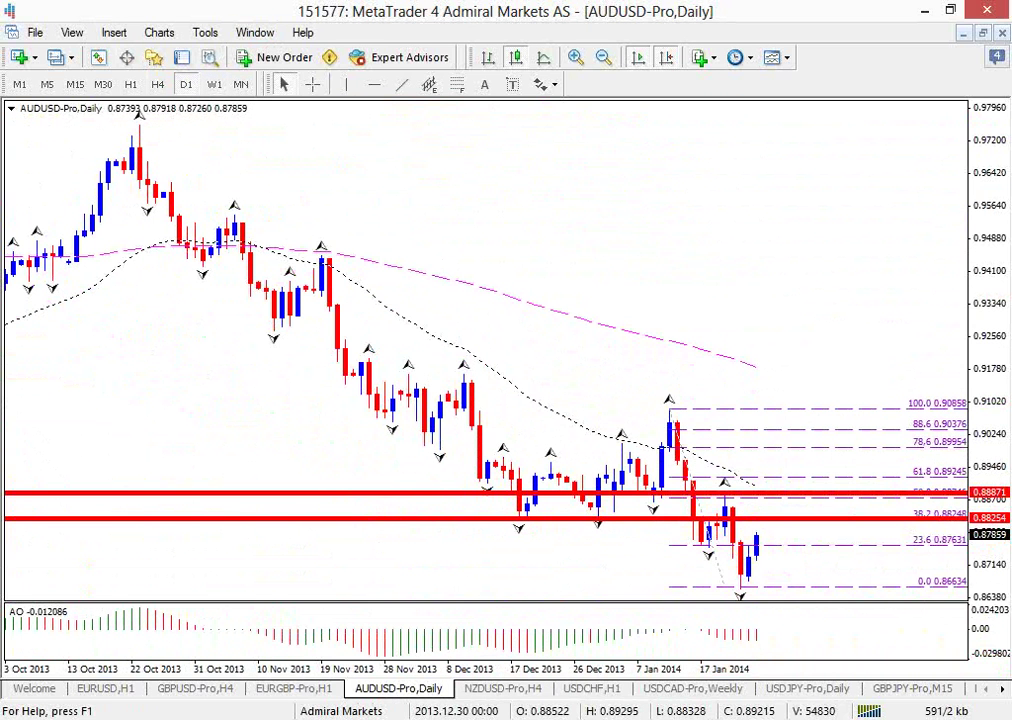
click(214, 84)
click(194, 87)
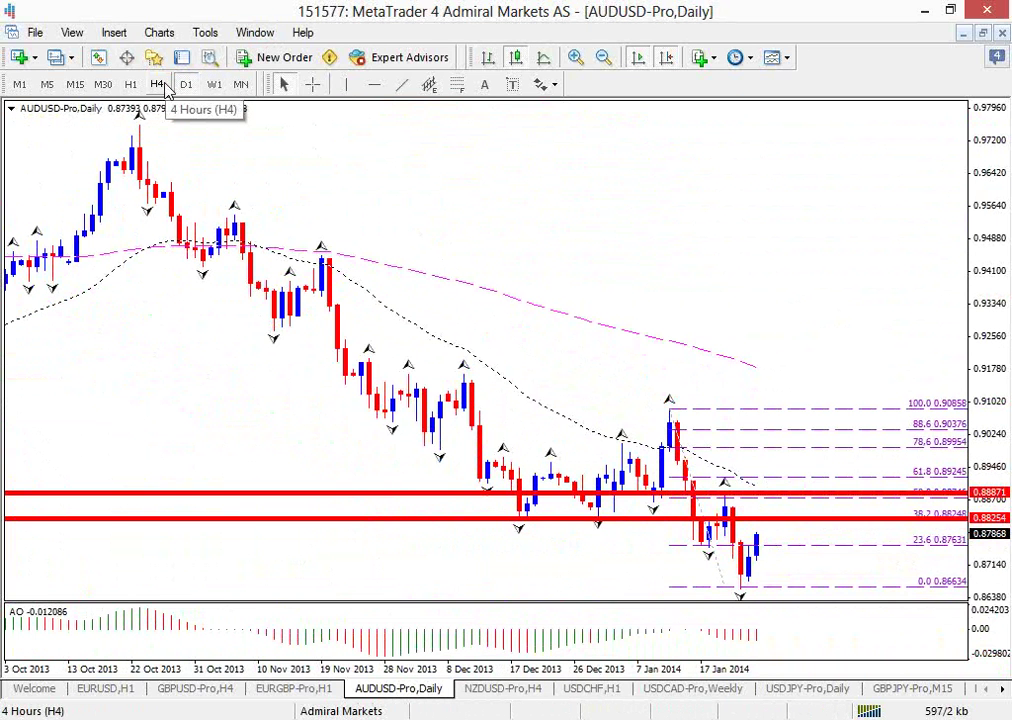
Activate the crosshair, switch AUDUSD to H4, draw a vertical stroke beside the latest candles, and clear it
middle_click(786, 588)
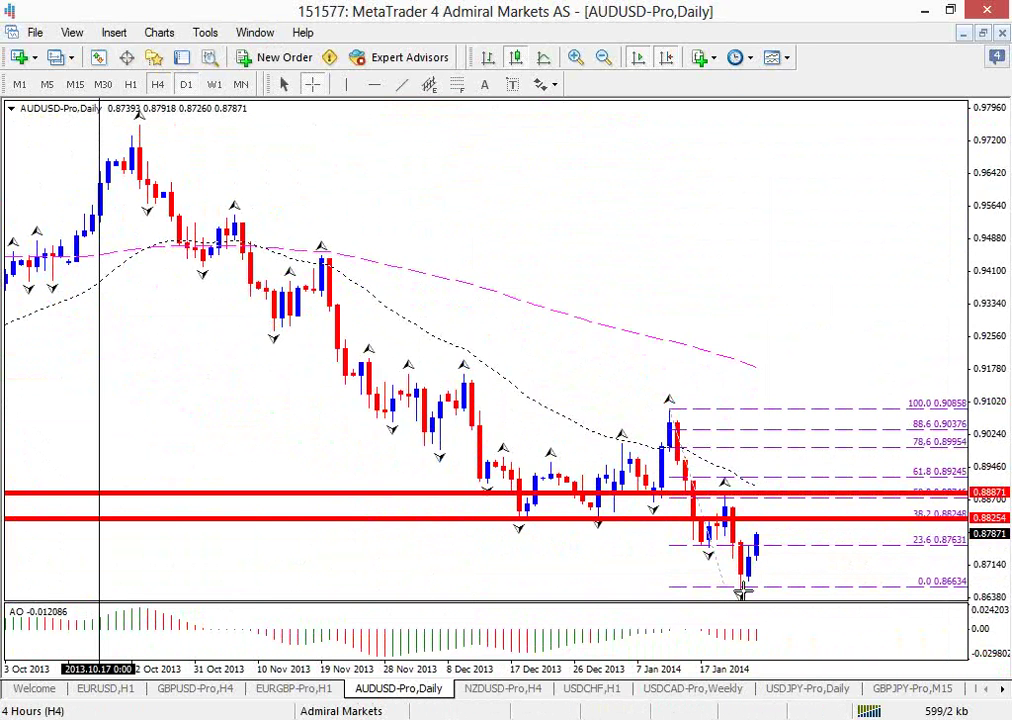
click(157, 84)
drag(762, 418, 772, 550)
key(Escape)
Sketch a green path down the H4 decline from the 100.0 Fibonacci level and mark the 38.2 and 50.0 levels
mouse_move(236, 122)
mouse_down()
mouse_move(605, 481)
mouse_move(700, 612)
mouse_up()
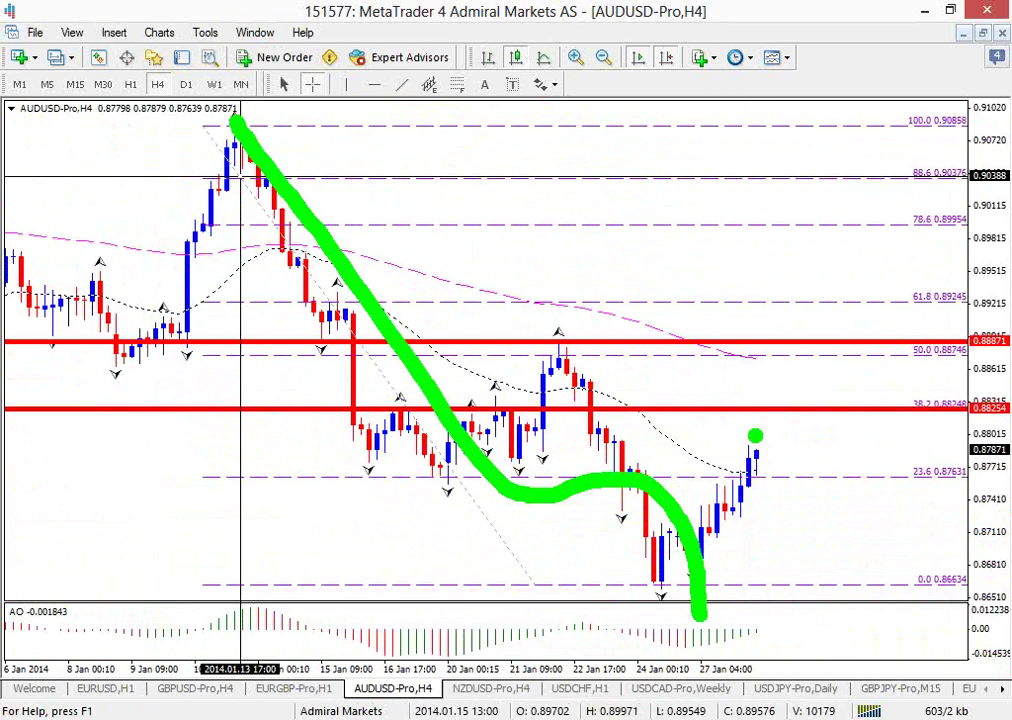
drag(746, 411, 804, 411)
drag(786, 362, 820, 358)
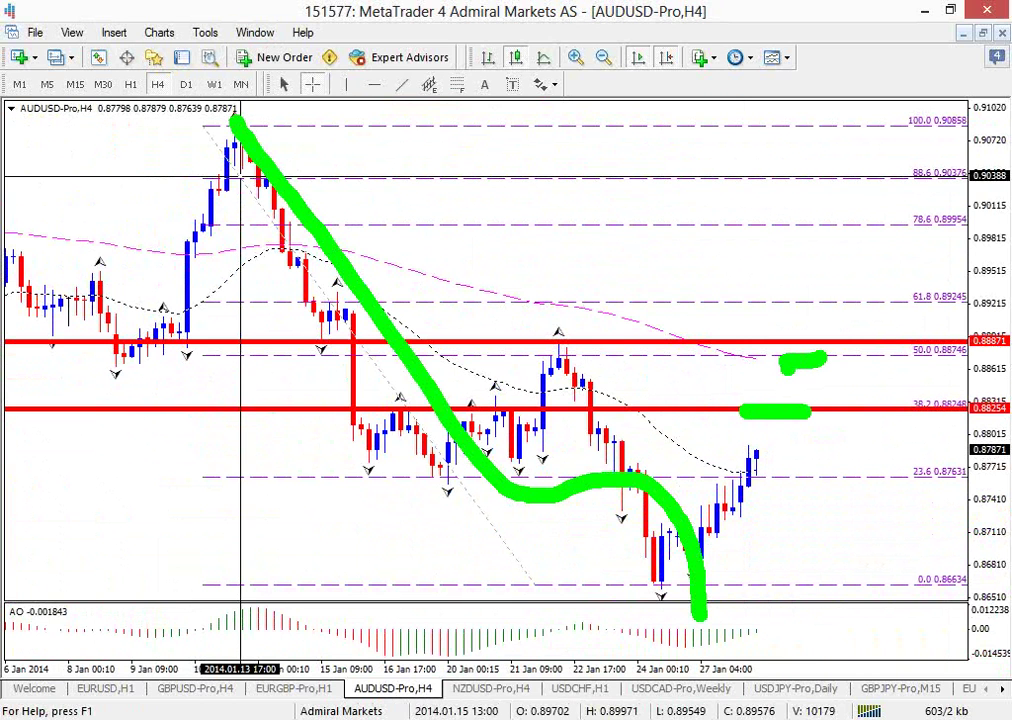
Draw a Fibonacci retracement from the 0.88875 swing high down to the H4 low, and annotate its 61.8 level and starting high in green
key(Escape)
click(459, 84)
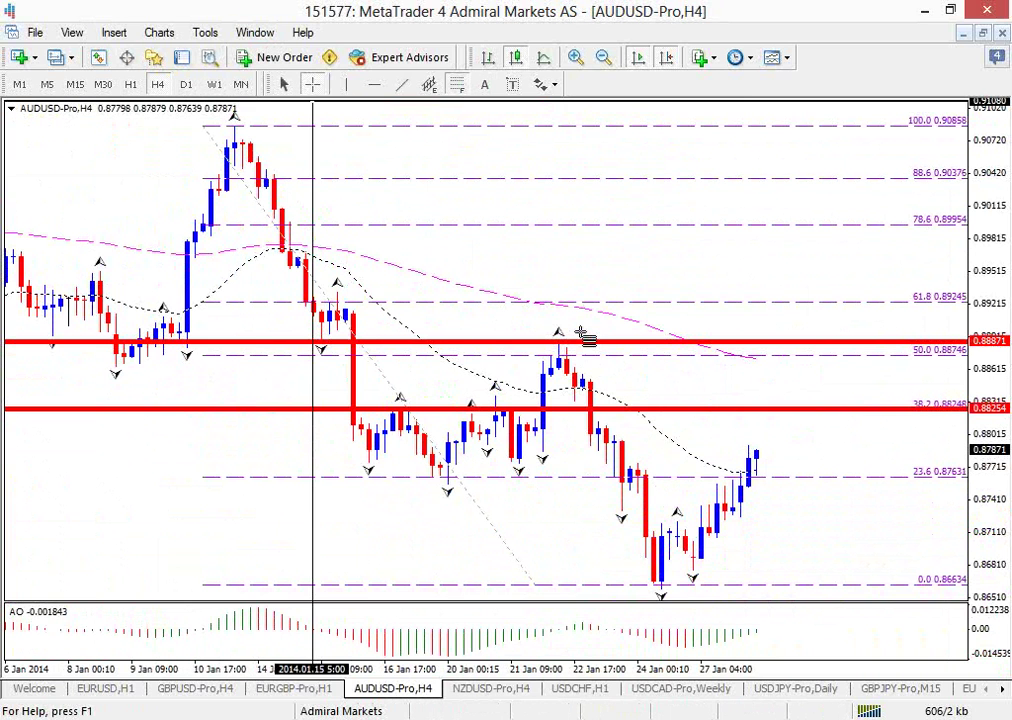
mouse_move(567, 343)
mouse_down()
mouse_move(655, 592)
mouse_move(632, 589)
mouse_up()
key(ctrl+2)
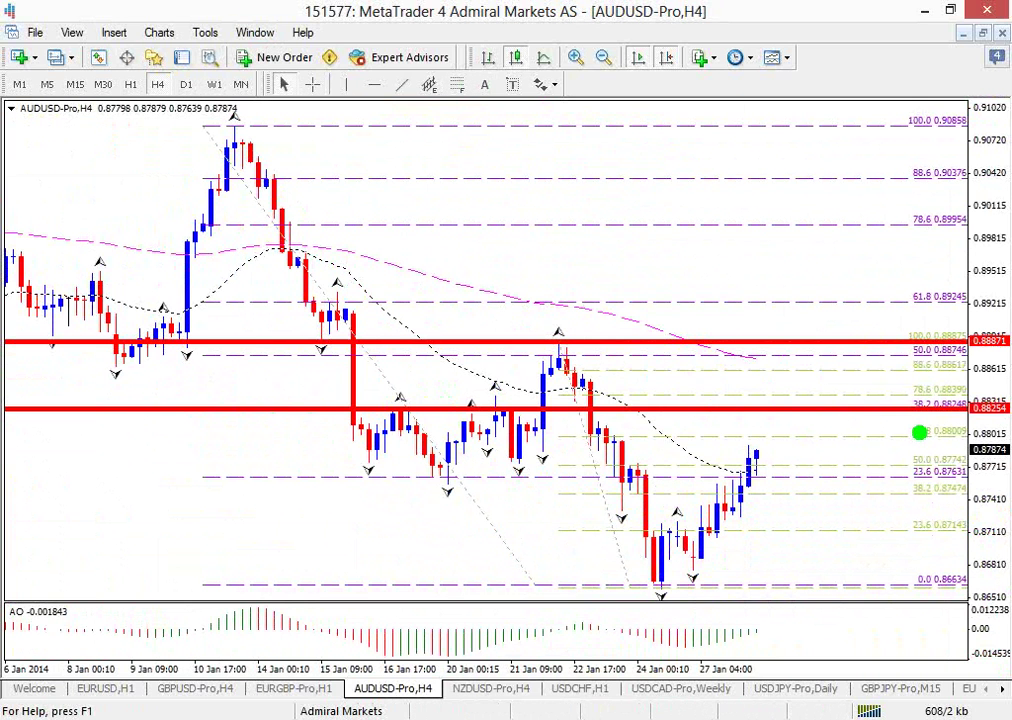
drag(872, 434, 881, 428)
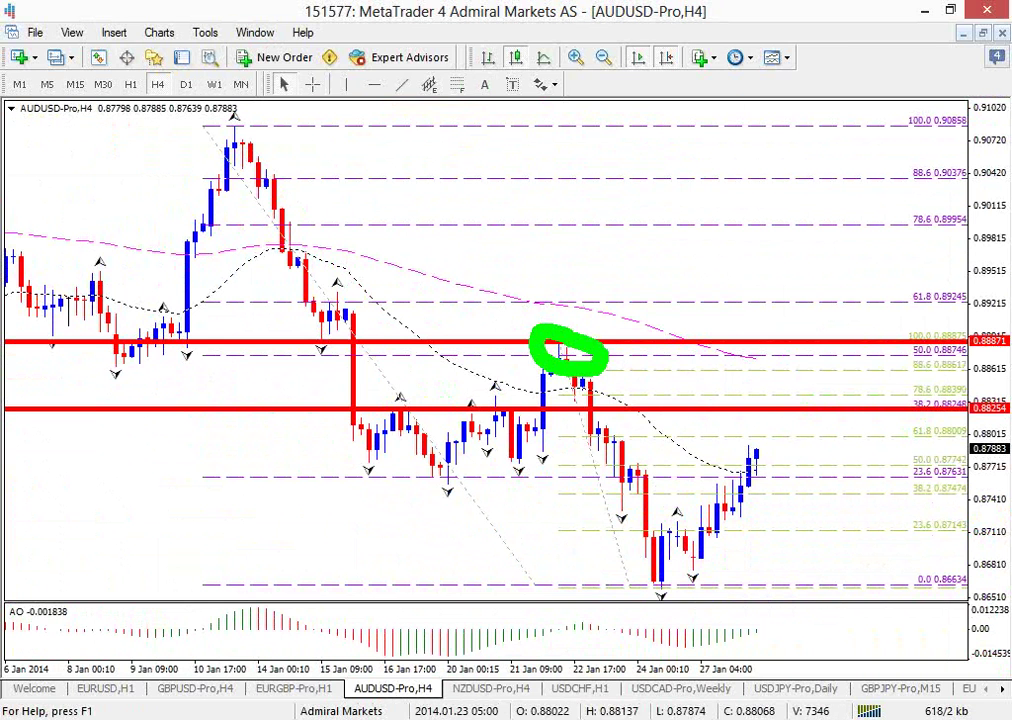
key(Escape)
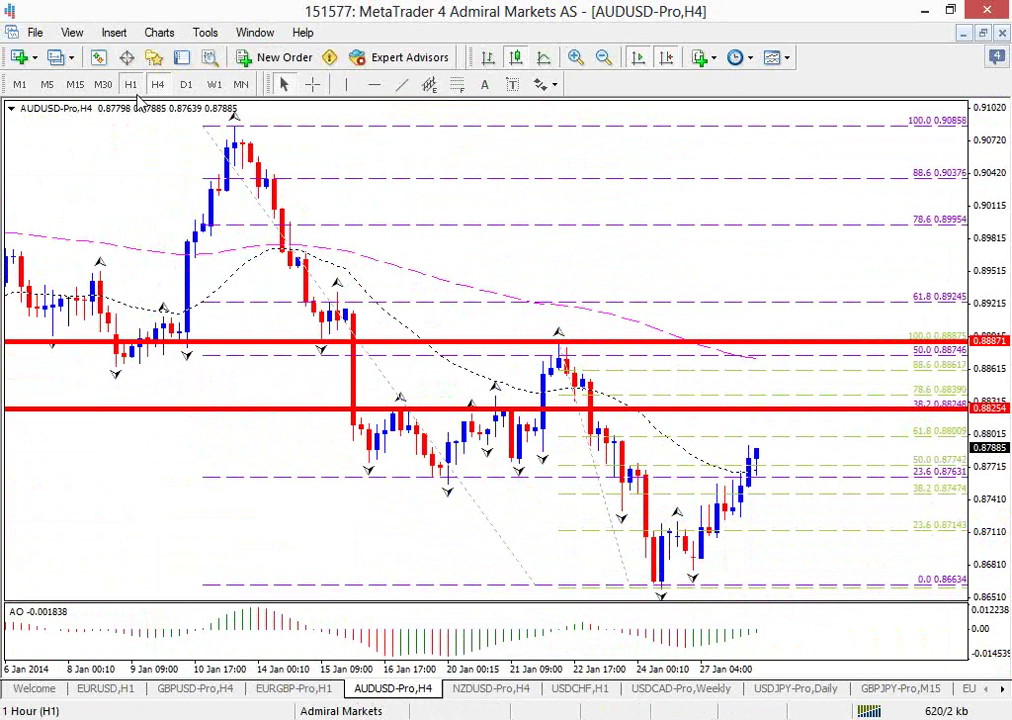
Switch AUDUSD to H1, circle the zone around the 78.6 level, and sketch a curved green arrow from the latest candle up towards 88.6
click(131, 85)
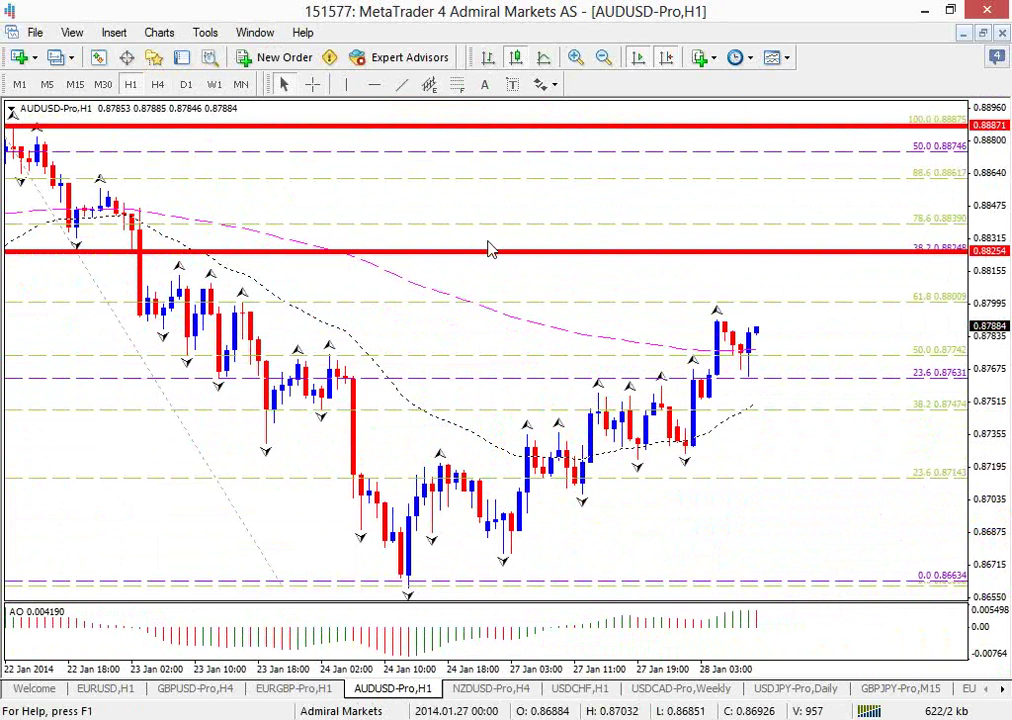
mouse_move(778, 203)
mouse_down()
mouse_move(838, 228)
mouse_move(806, 266)
mouse_move(846, 230)
mouse_up()
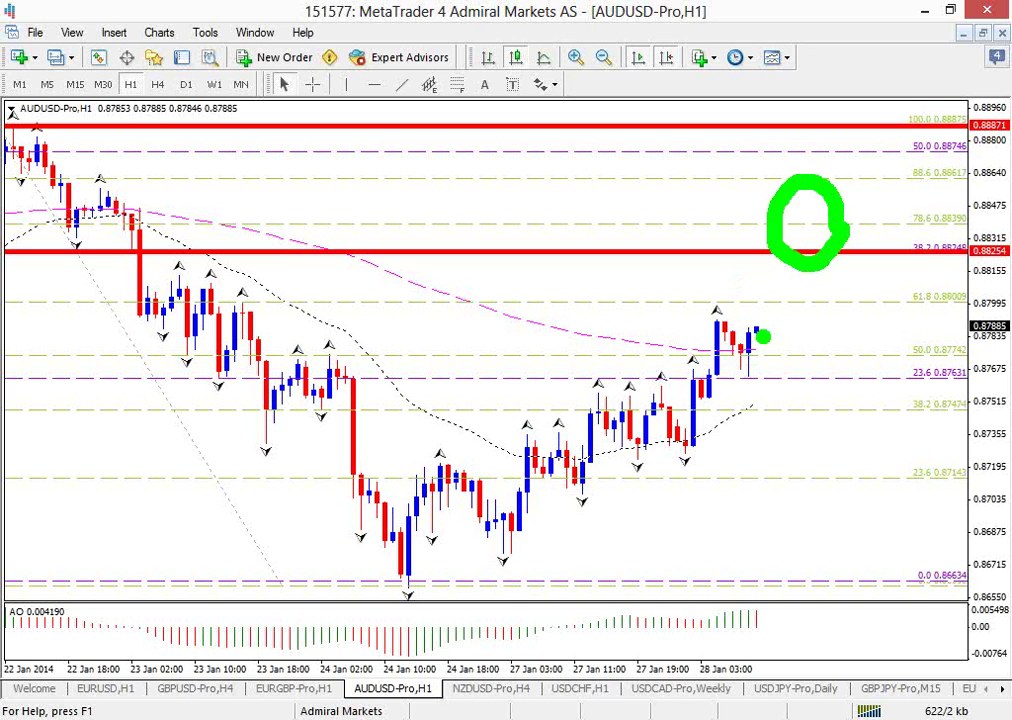
drag(763, 331, 906, 190)
drag(890, 208, 922, 210)
key(Escape)
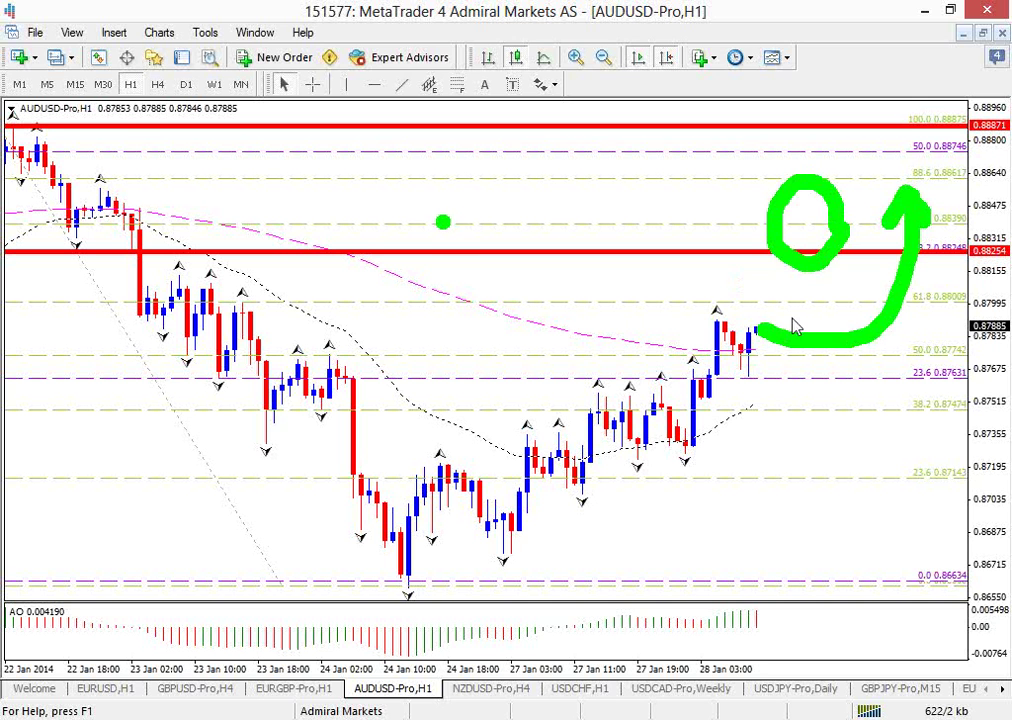
Sketch two green target boxes from the current price, one up to the 0.88254 red line and one up to the 50.0 level
key(ctrl+2)
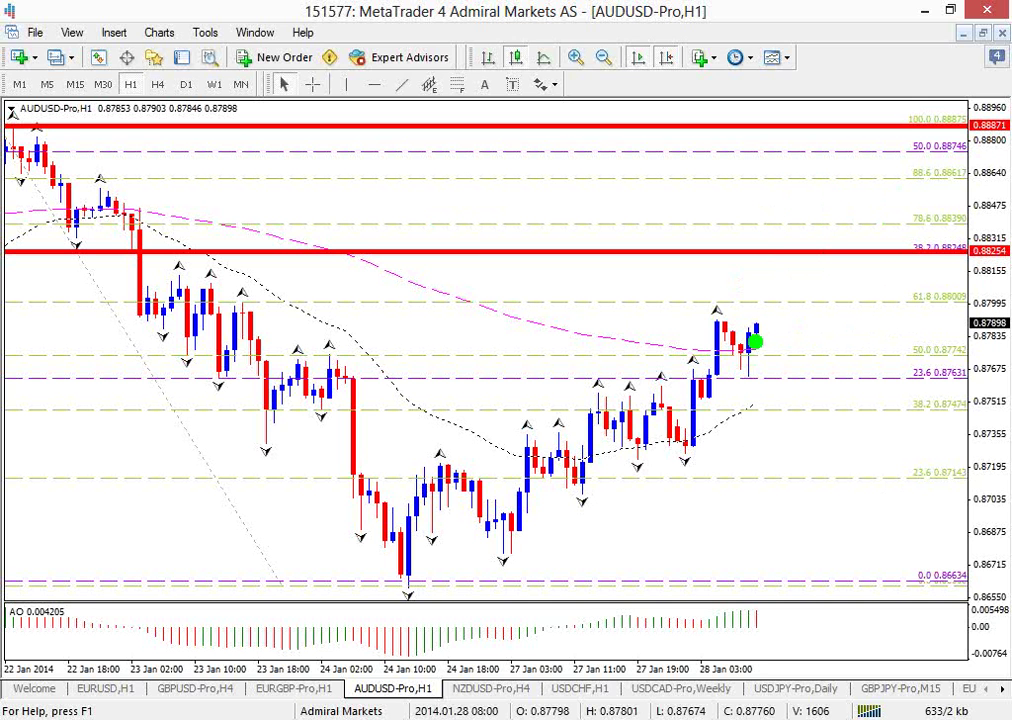
mouse_move(763, 243)
mouse_down()
mouse_move(802, 244)
mouse_move(763, 242)
mouse_up()
mouse_move(812, 152)
mouse_down()
mouse_move(870, 322)
mouse_move(868, 150)
mouse_move(812, 150)
mouse_up()
In red, sketch a risk box from the current price down to the recent lows with a line beneath them, and clear all annotations
key(r)
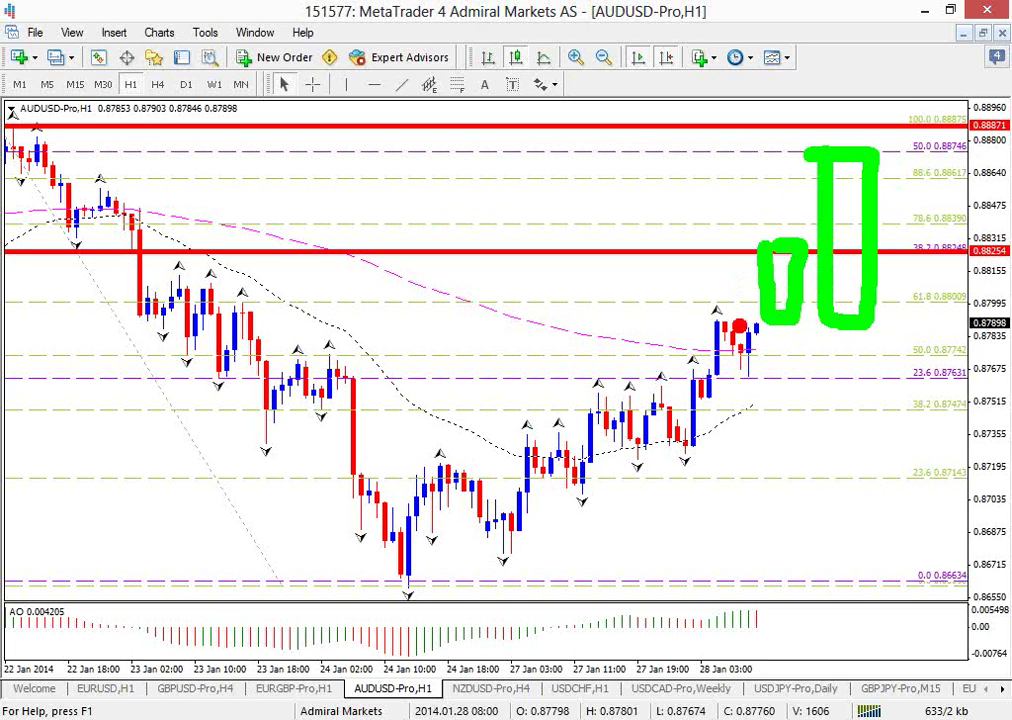
drag(740, 318, 737, 440)
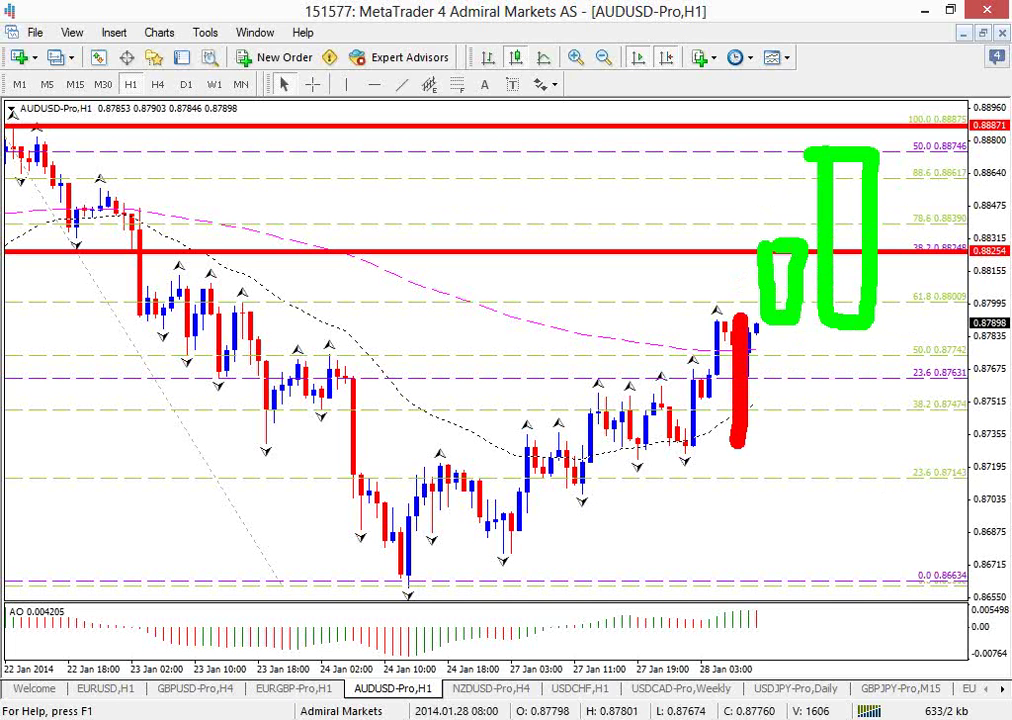
drag(637, 471, 804, 474)
mouse_move(732, 452)
mouse_down()
mouse_move(815, 452)
mouse_move(830, 338)
mouse_move(760, 321)
mouse_up()
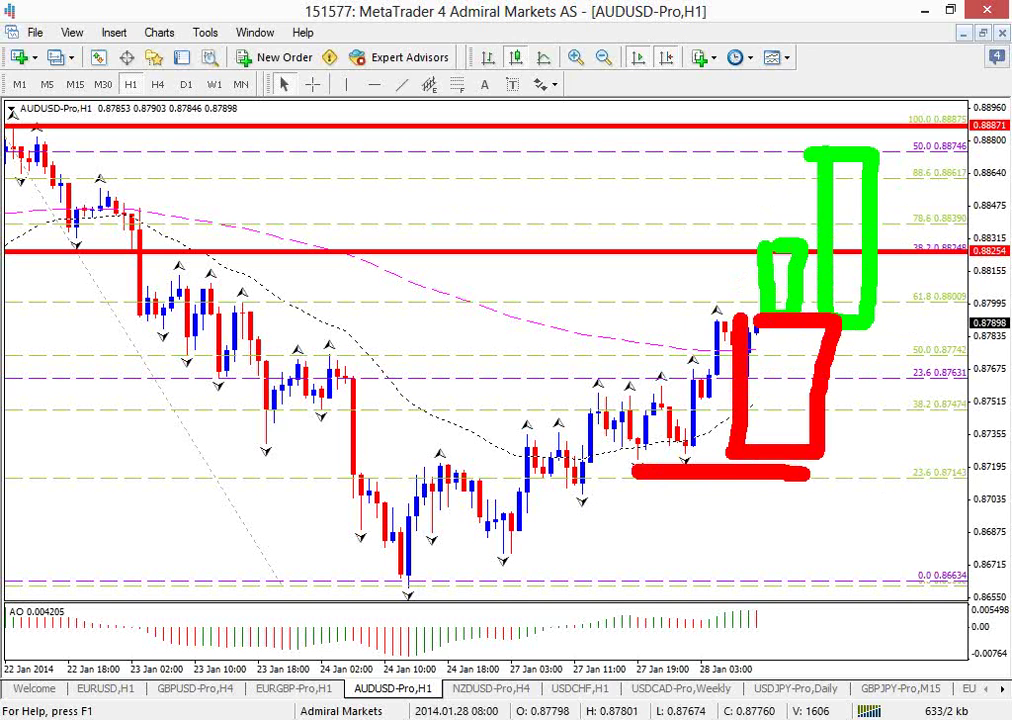
key(Escape)
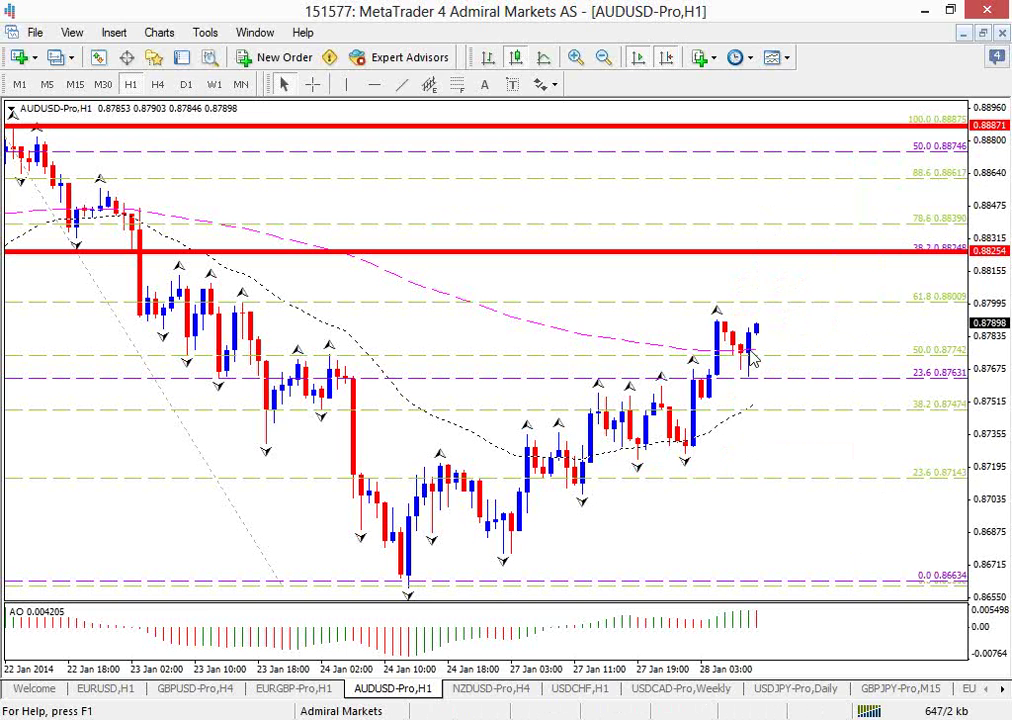
Sketch a freehand stroke beside the latest H1 candles down to around the 38.2 level and clear it
key(ctrl+2)
mouse_move(762, 308)
mouse_down()
mouse_move(782, 243)
mouse_move(790, 420)
mouse_up()
key(Escape)
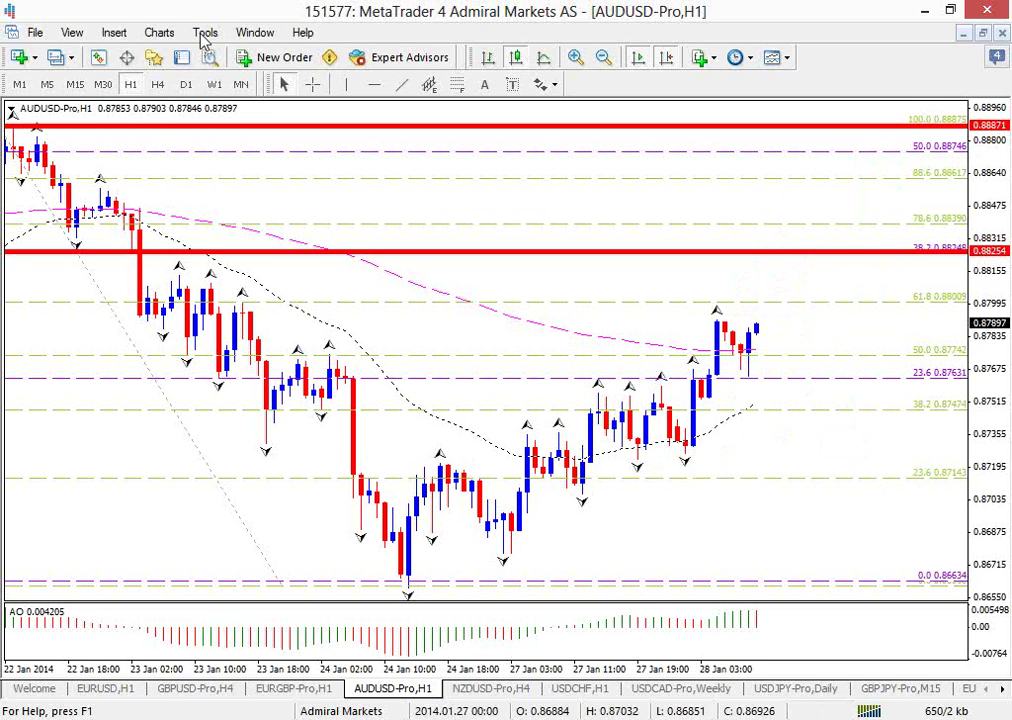
Switch AUDUSD to M15, sketch a red curve beneath the whole rise from the 24 January low, and clear it
click(157, 84)
click(141, 85)
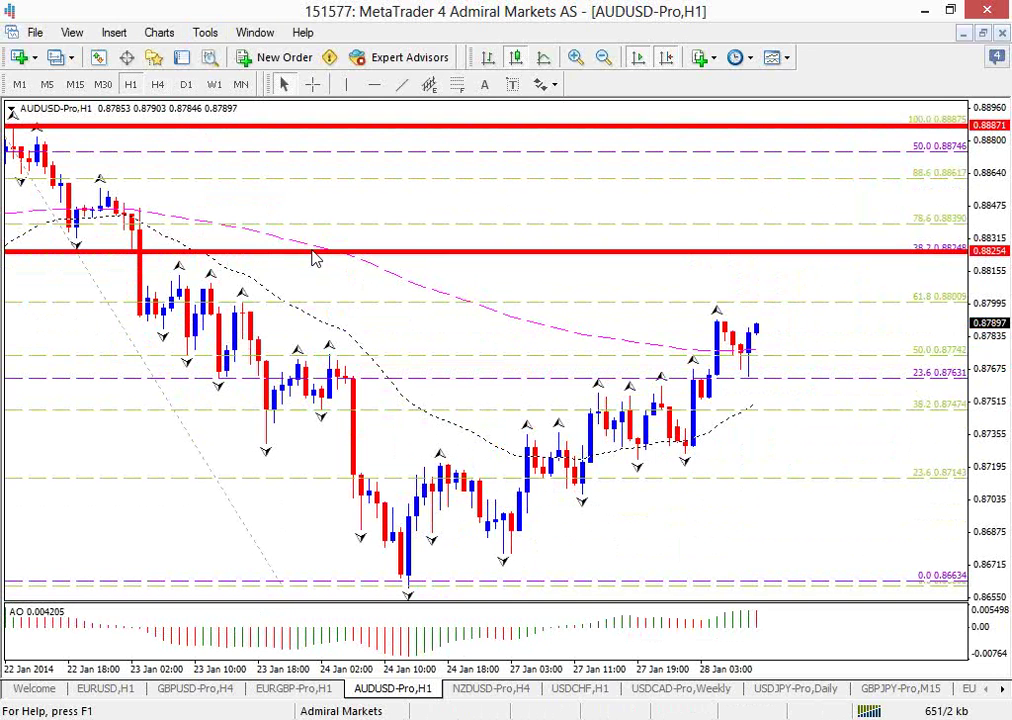
click(75, 84)
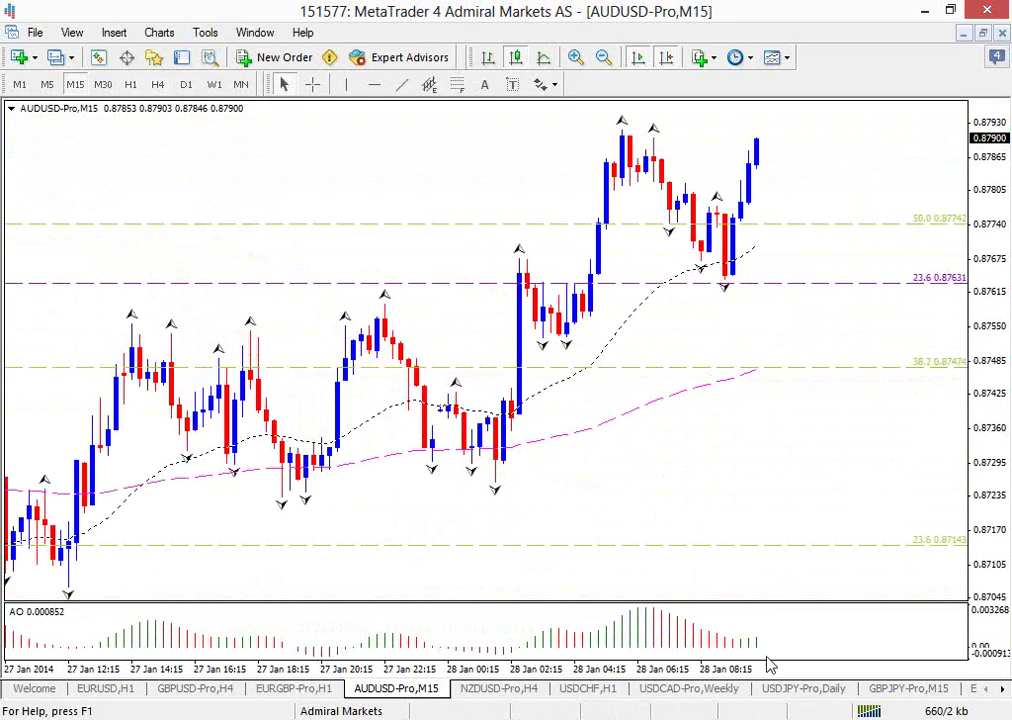
drag(732, 670, 776, 549)
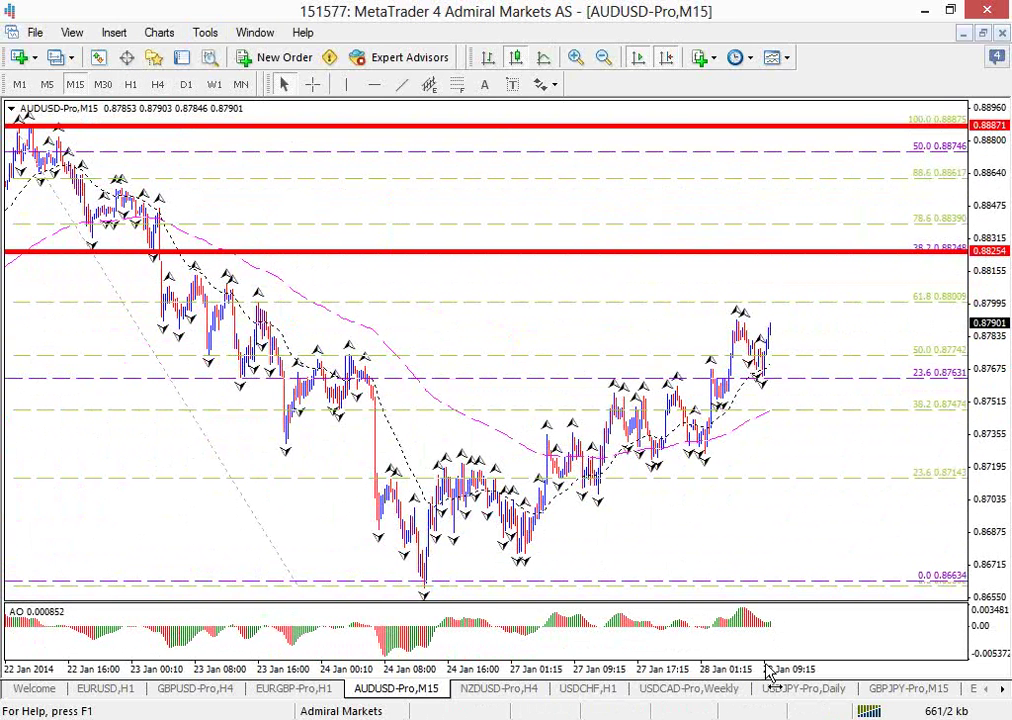
drag(765, 670, 675, 364)
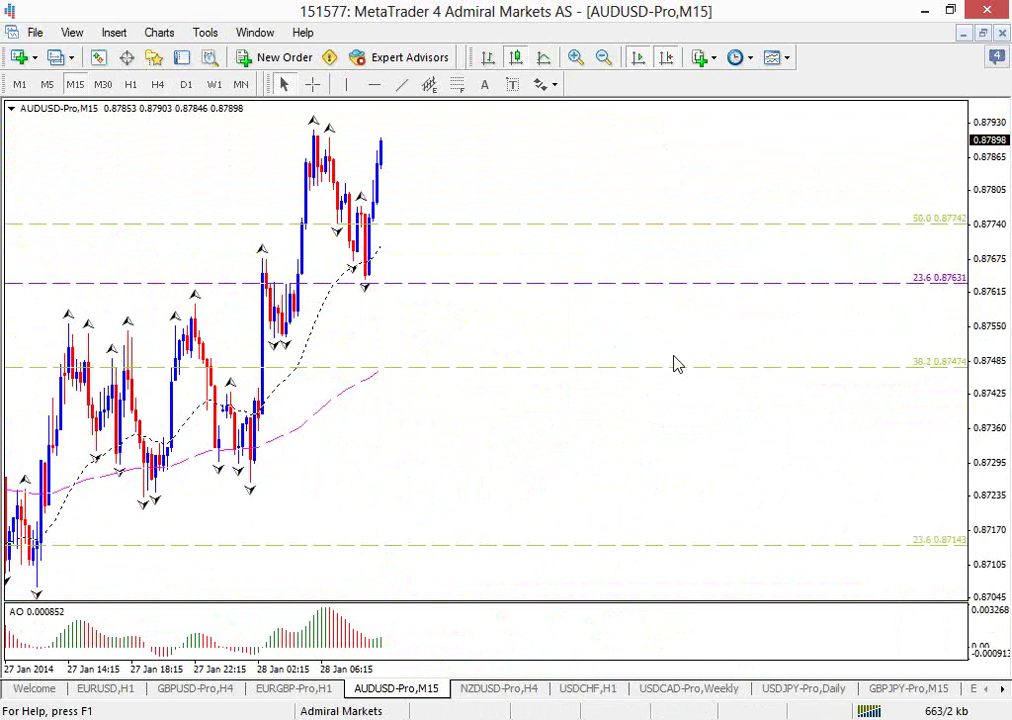
drag(780, 322, 766, 303)
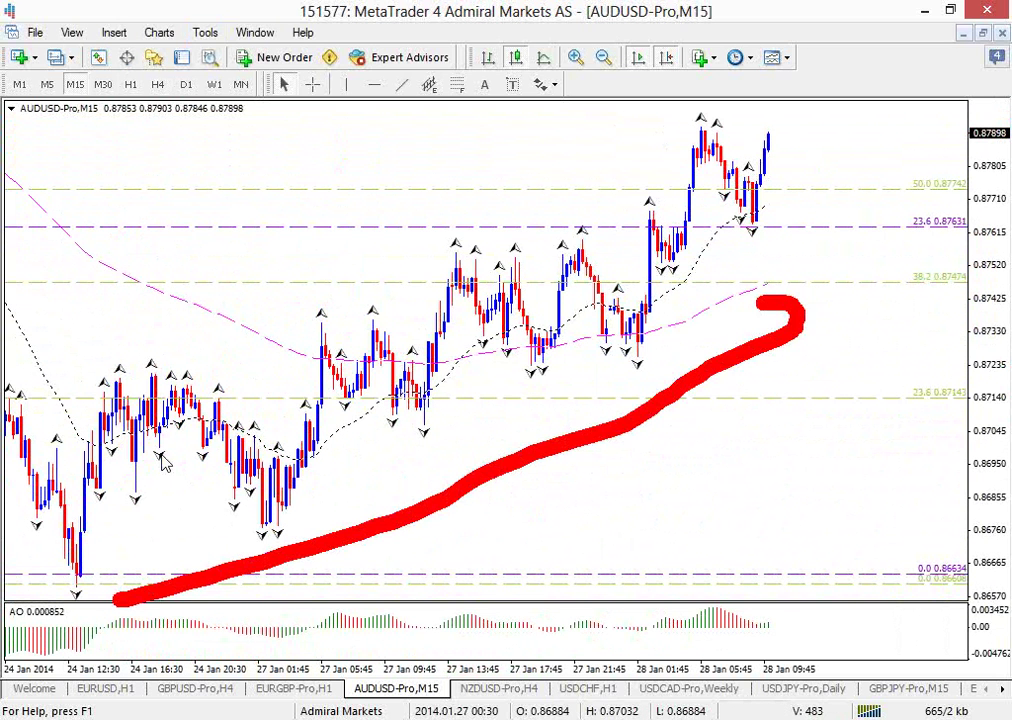
key(Escape)
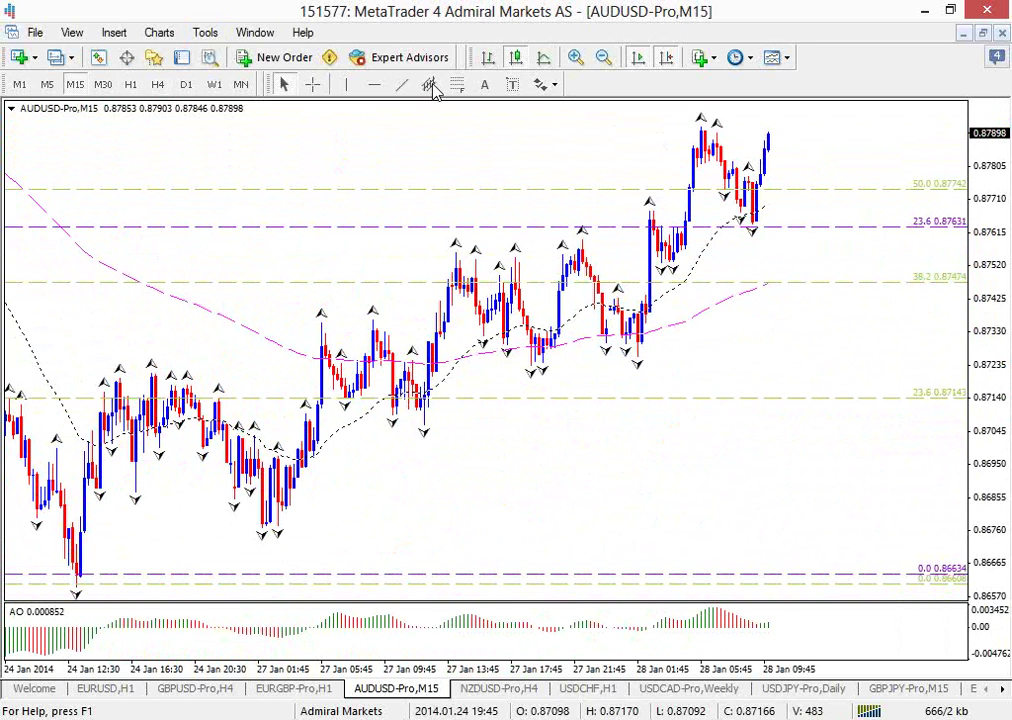
Draw an equidistant channel along the rising lows from 24 January, widened to the swing highs and extended past the latest candle
click(430, 85)
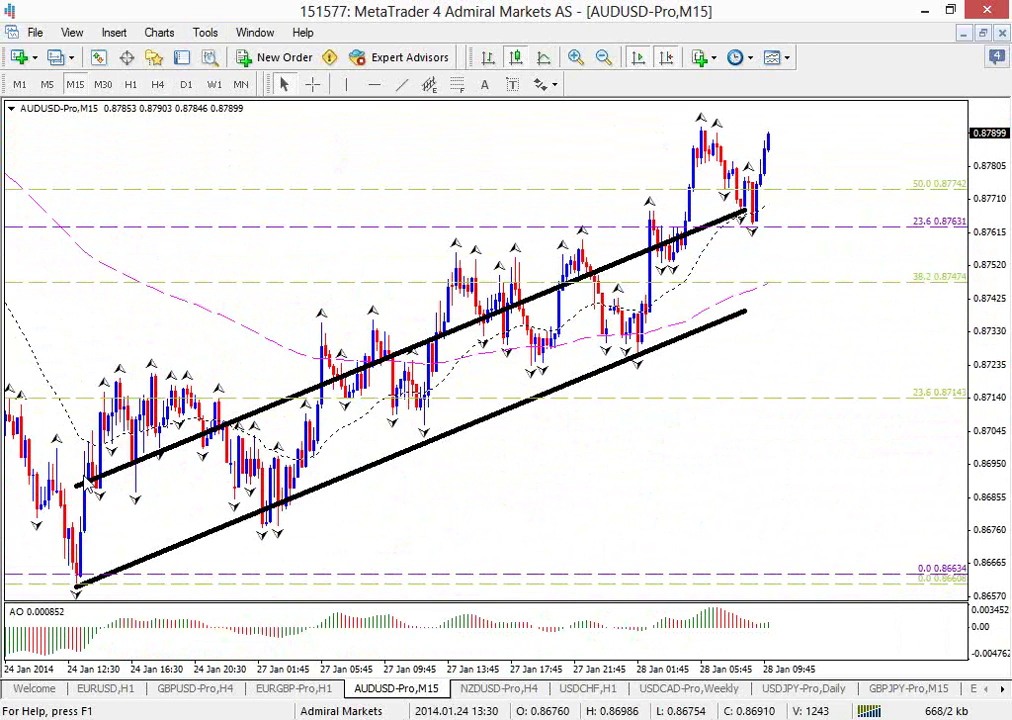
double_click(79, 484)
drag(77, 484, 91, 400)
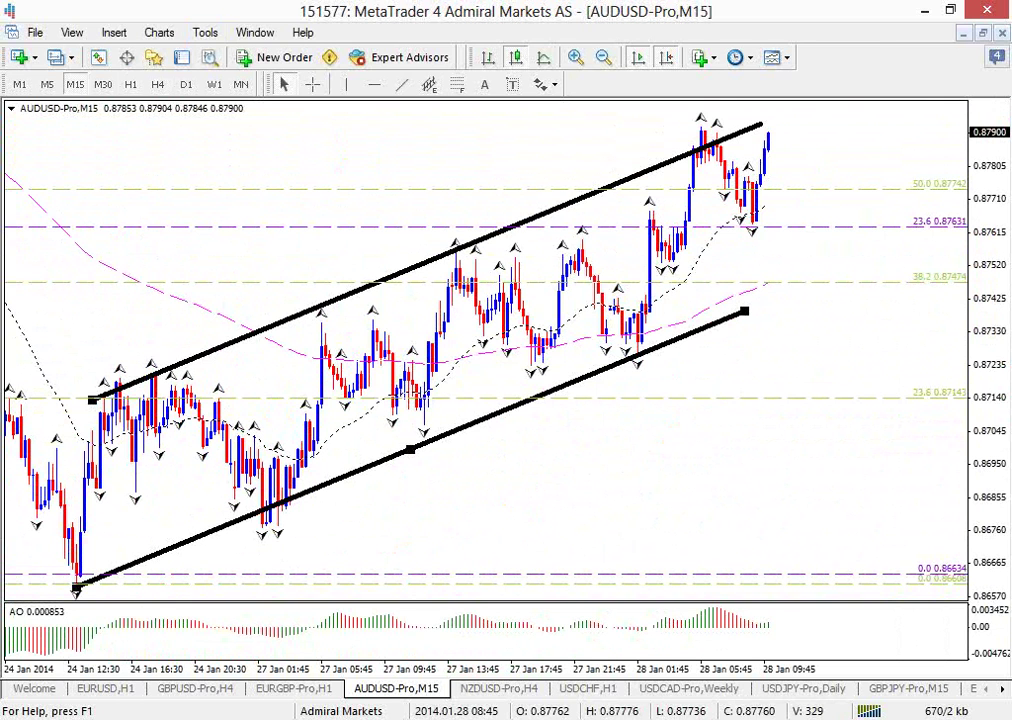
drag(744, 311, 843, 261)
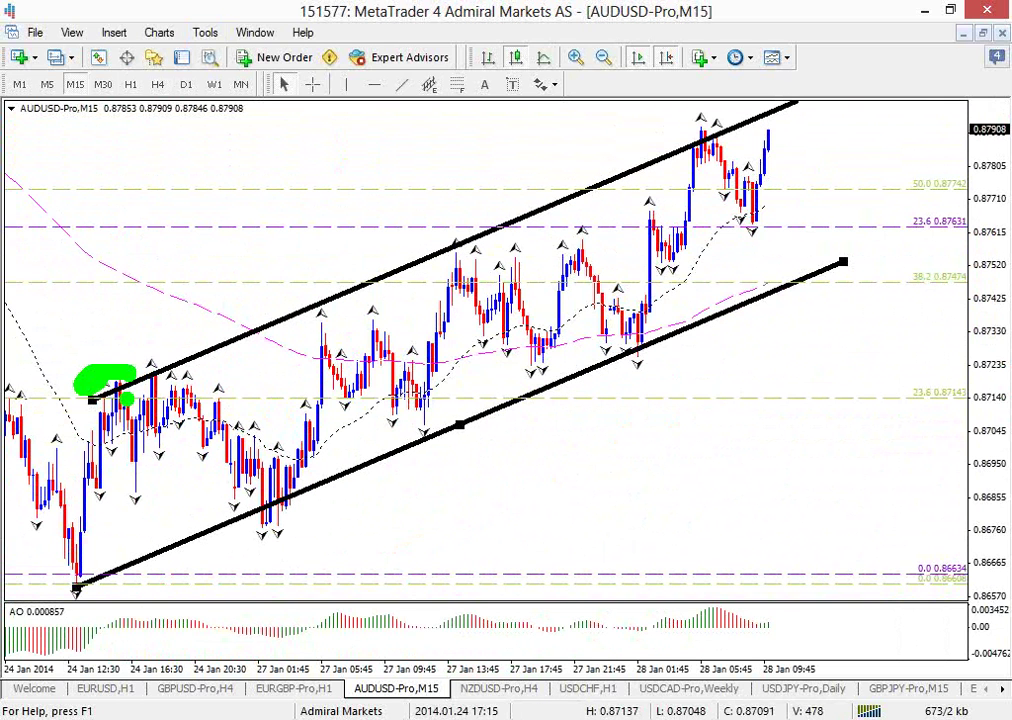
Trace the price swings between the channel's two lines with a green zigzag and clear it
mouse_move(127, 398)
mouse_down()
mouse_move(610, 267)
mouse_move(770, 108)
mouse_up()
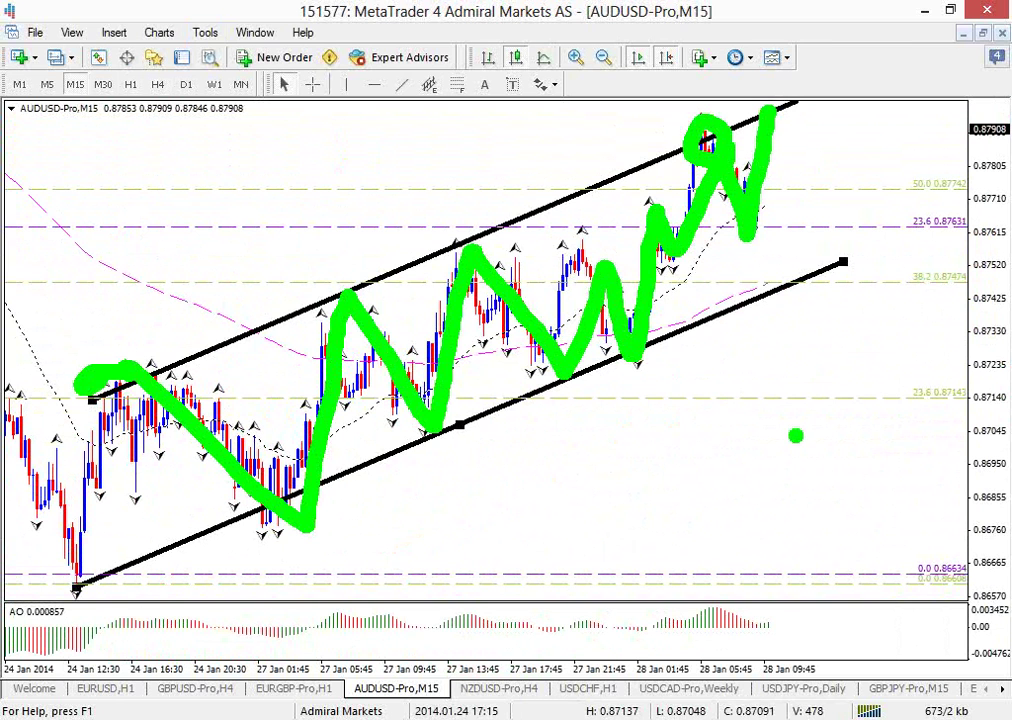
key(Escape)
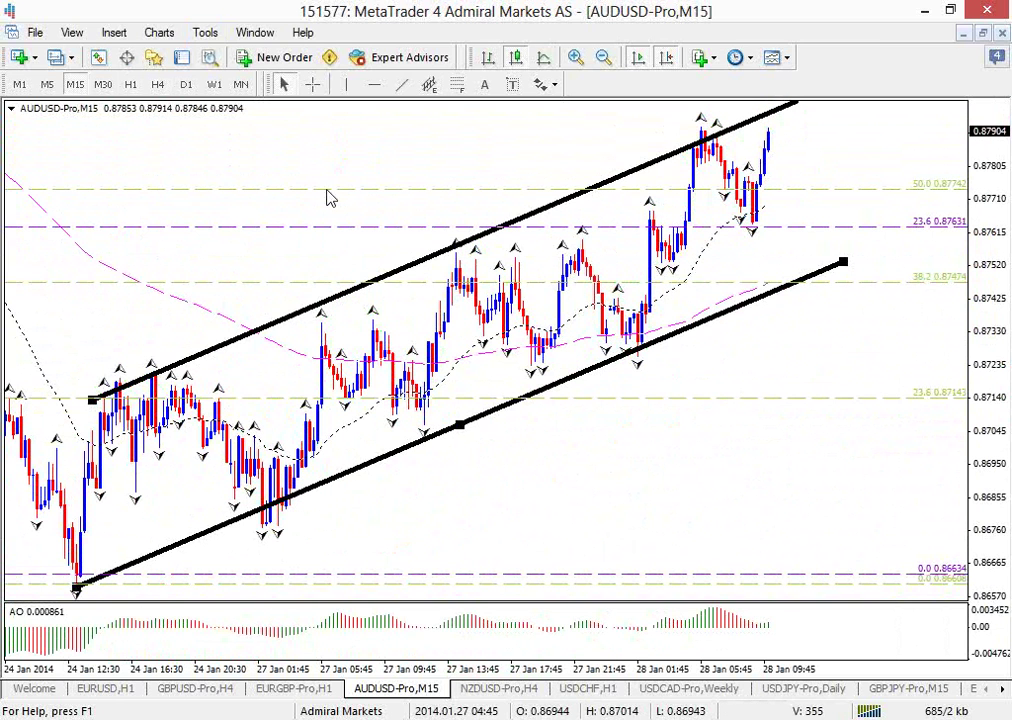
Try a Fibonacci retracement on the first upswing from the 24 January low, sketching from its 61.8 level, and delete it
click(457, 85)
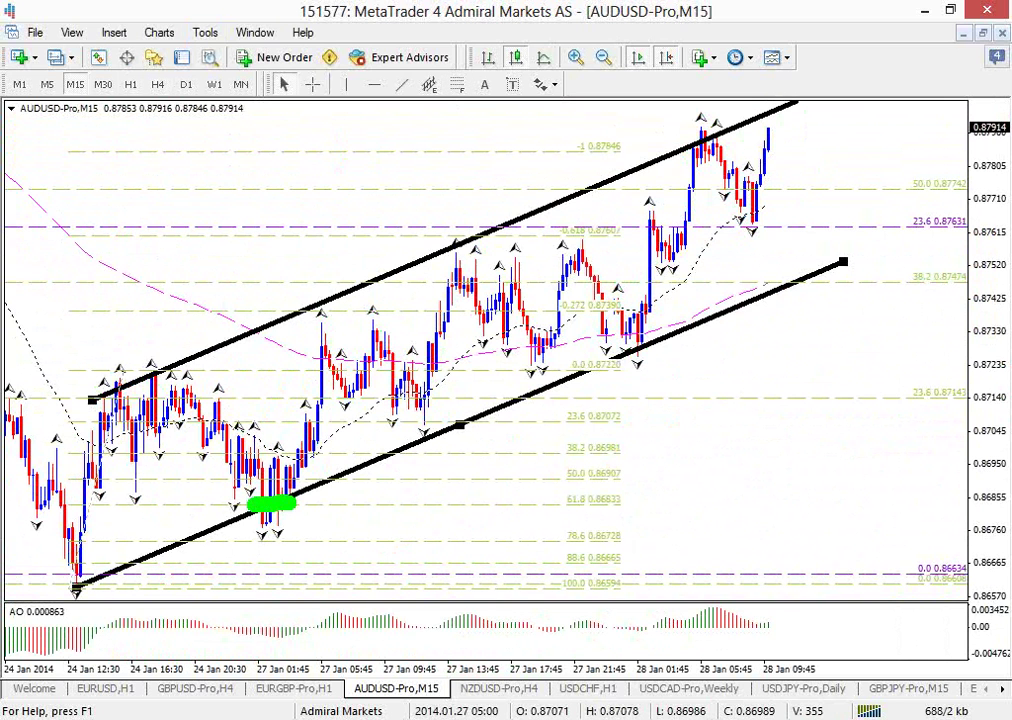
mouse_move(296, 503)
mouse_down()
mouse_move(348, 503)
mouse_move(344, 456)
mouse_move(368, 316)
mouse_move(612, 232)
mouse_move(622, 318)
mouse_move(636, 322)
mouse_move(700, 145)
mouse_up()
key(Escape)
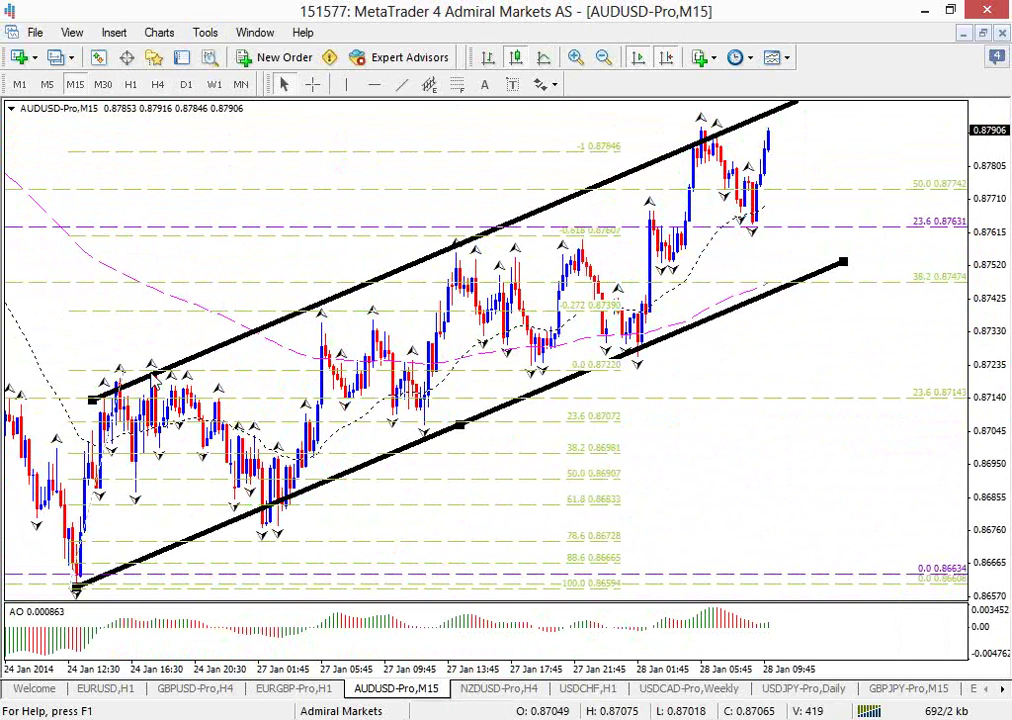
right_click(131, 367)
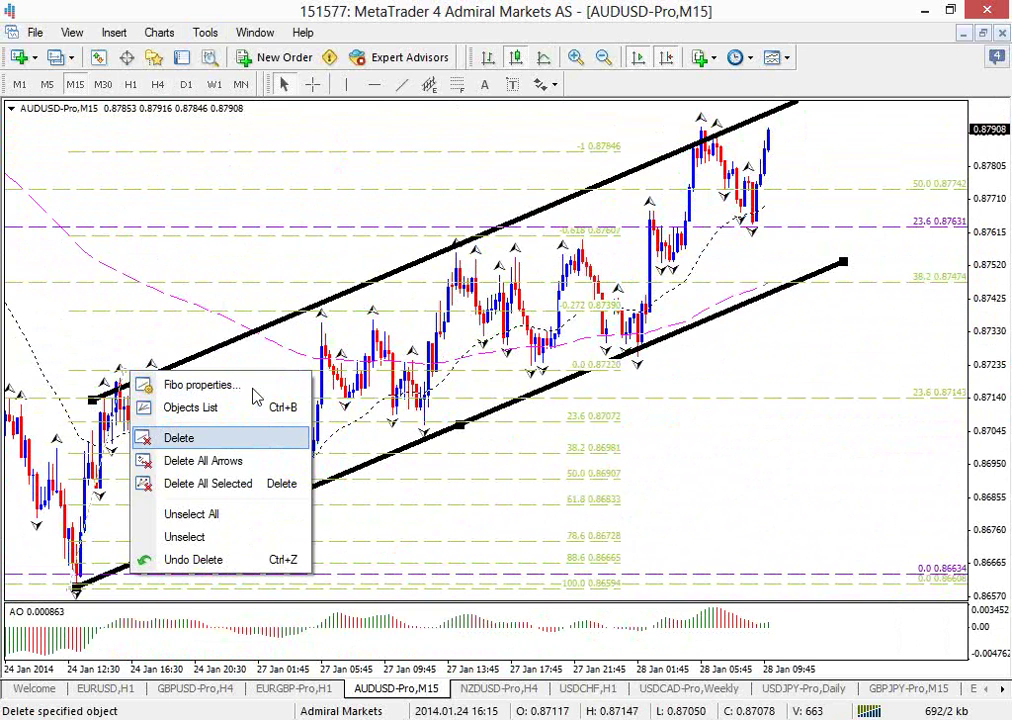
click(225, 436)
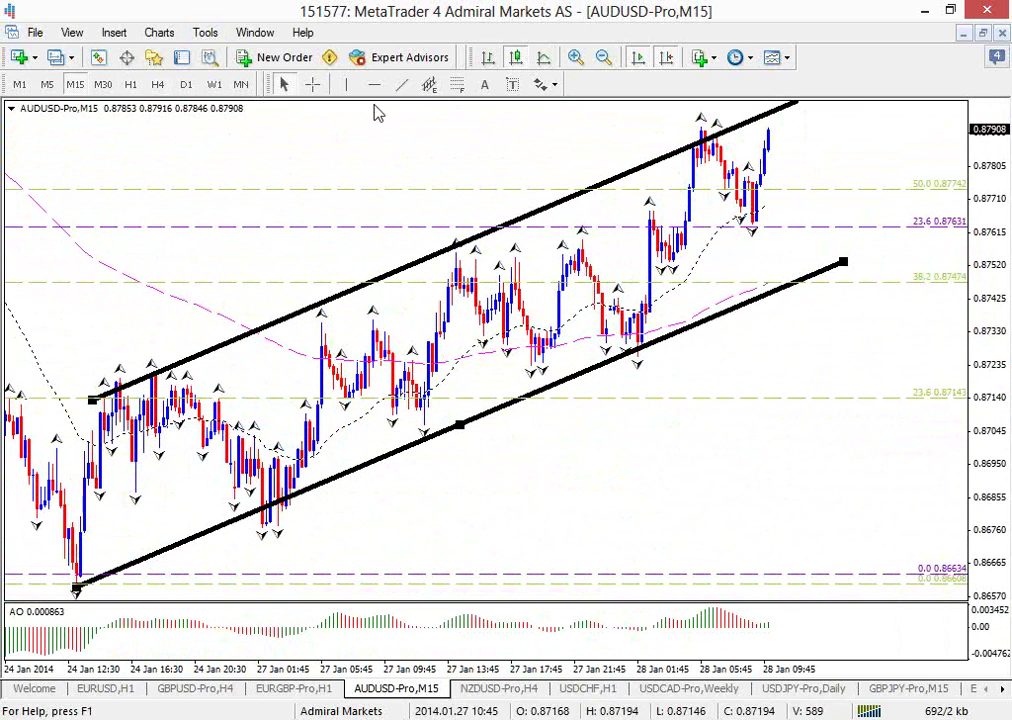
Draw a Fibonacci retracement from the 27 January low at 0.86758 up to 0.87565, and place the crosshair at the channel's upper line
click(455, 86)
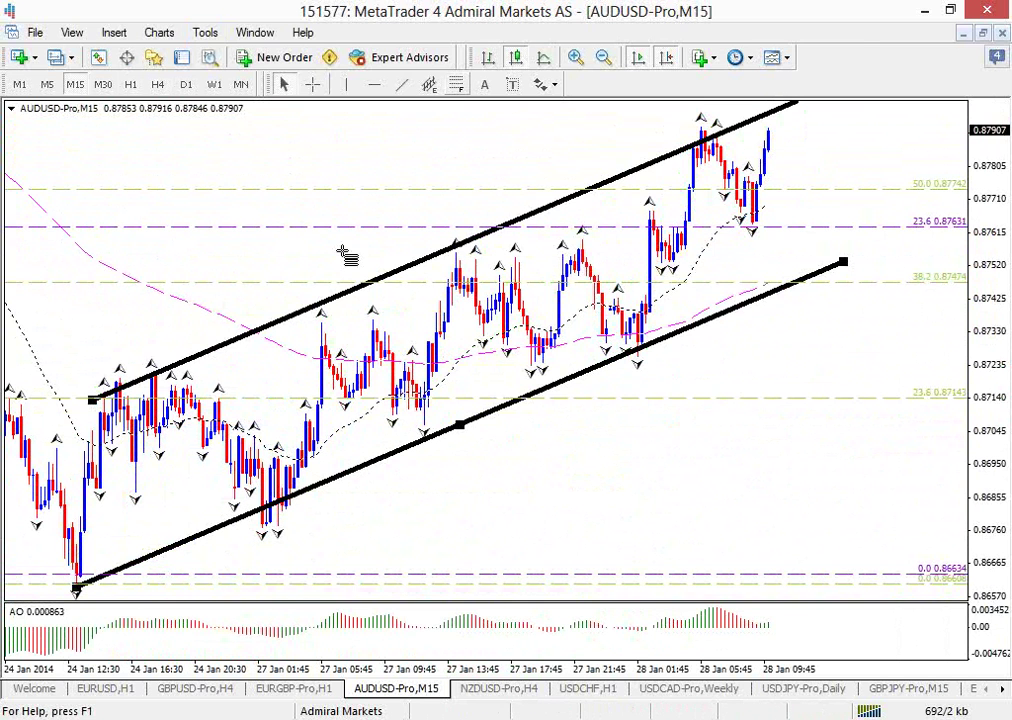
click(342, 255)
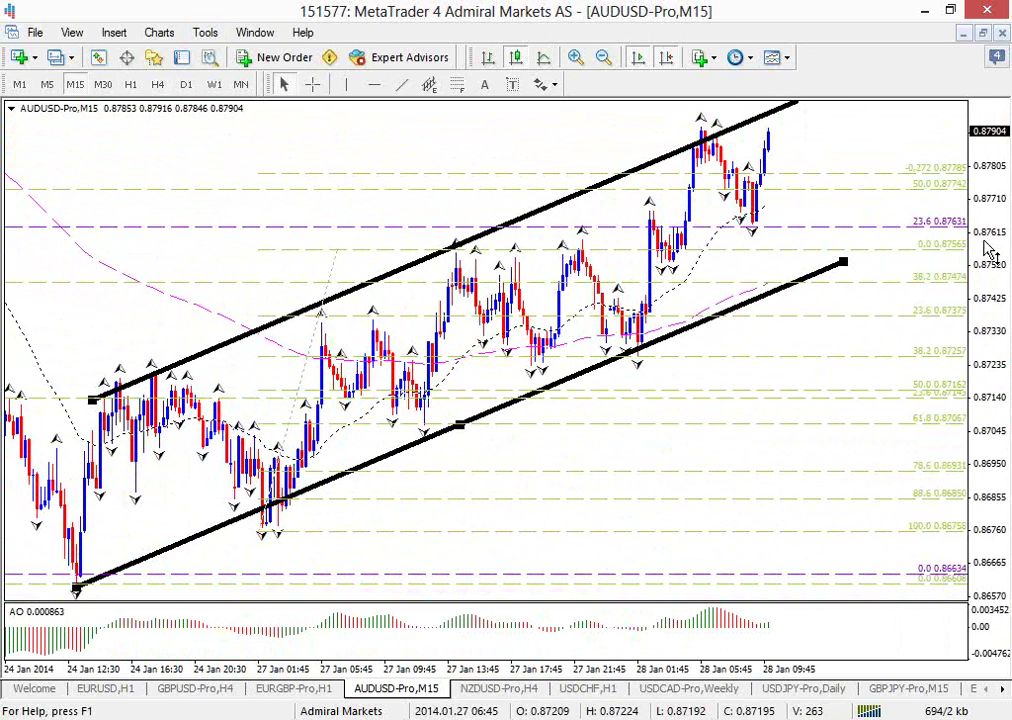
drag(986, 246, 986, 288)
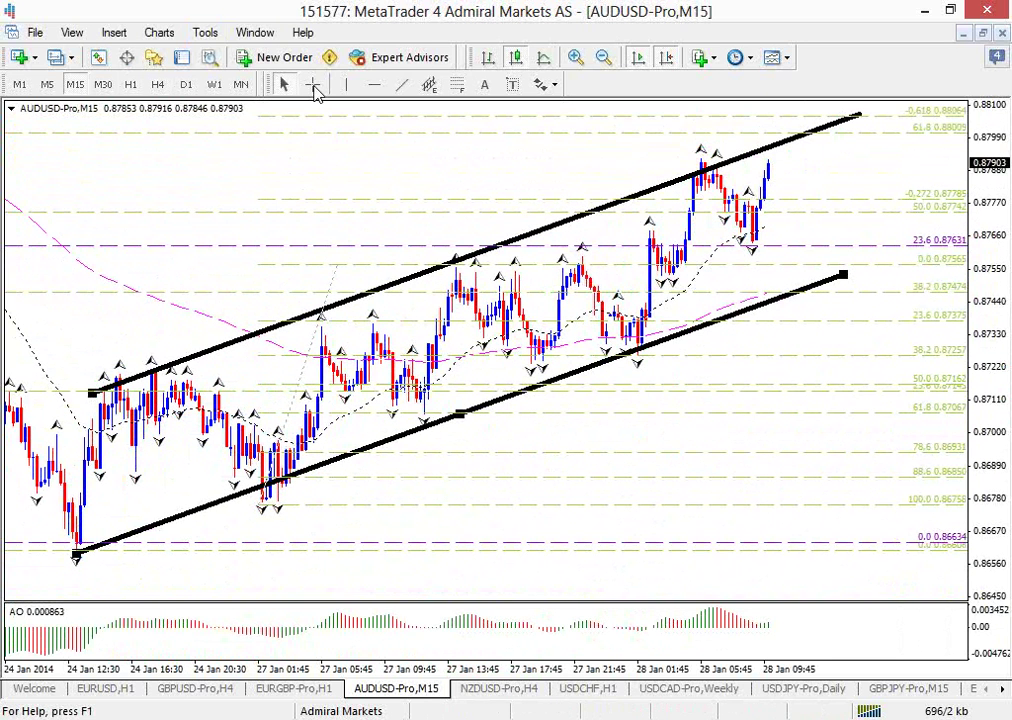
click(313, 85)
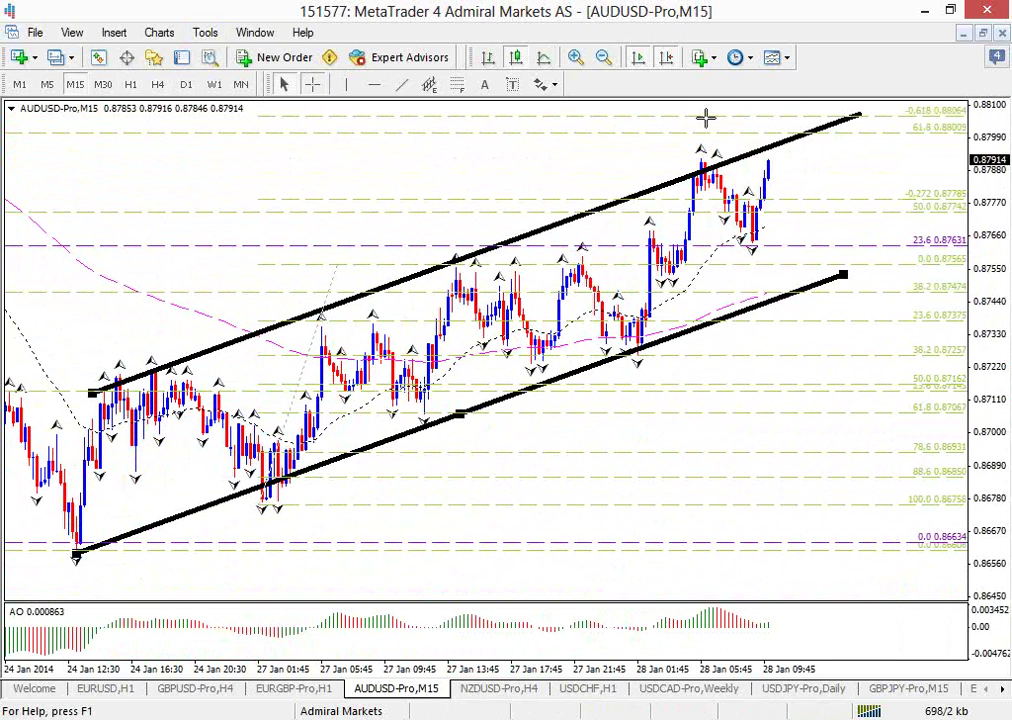
click(783, 145)
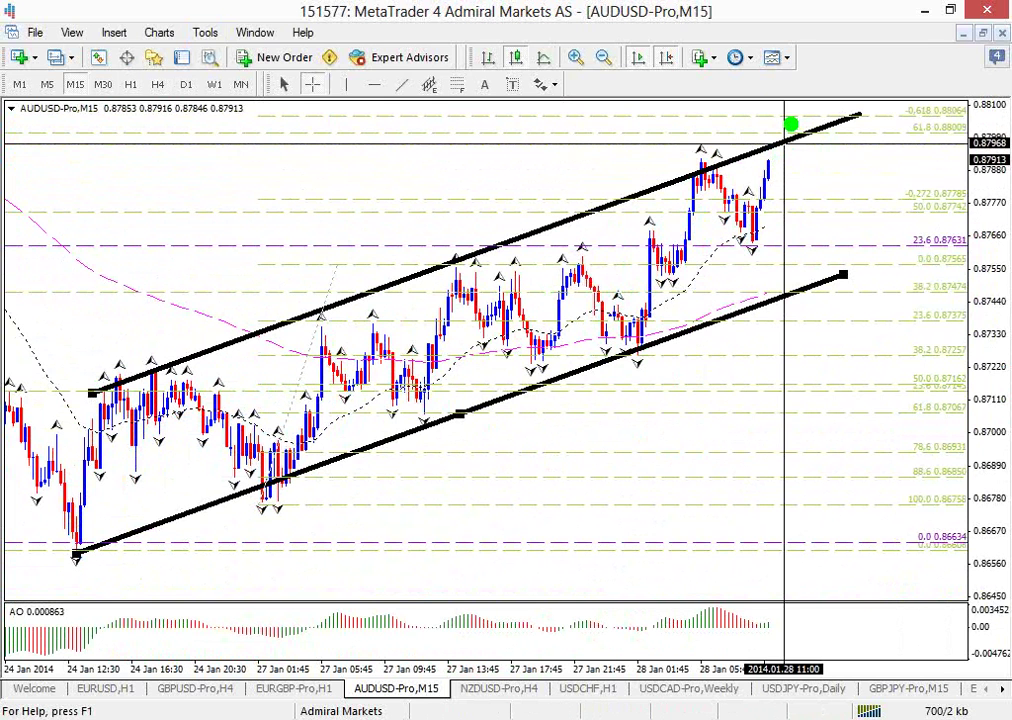
Recolour the levels of the Fibonacci retracement drawn from the 27 January low to pink
click(341, 271)
right_click(347, 277)
click(373, 280)
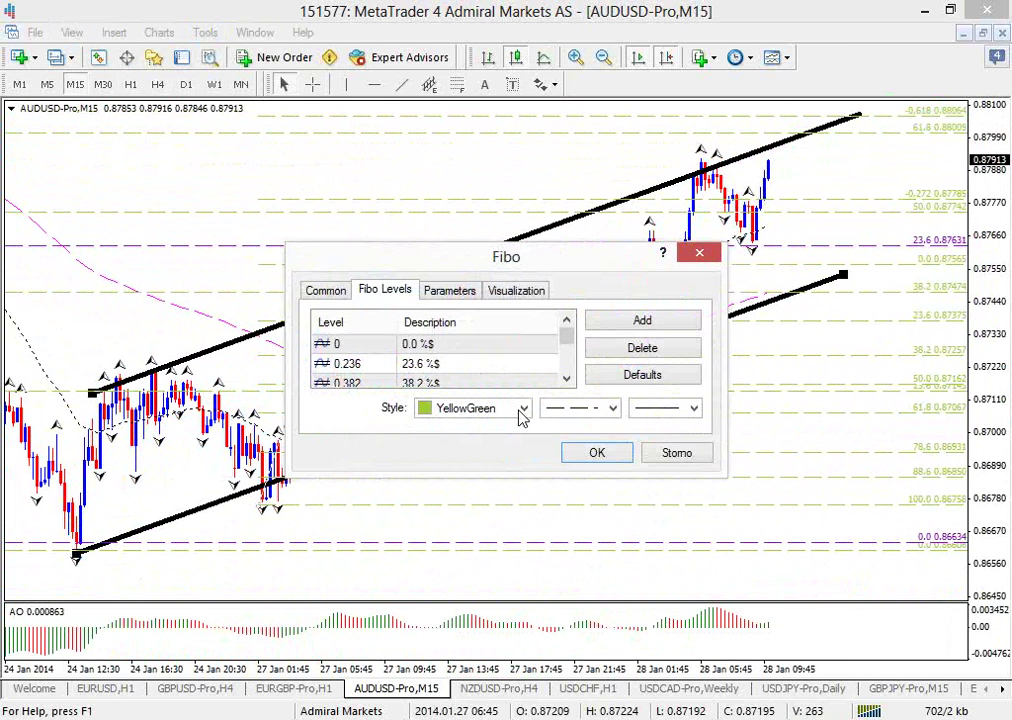
click(520, 410)
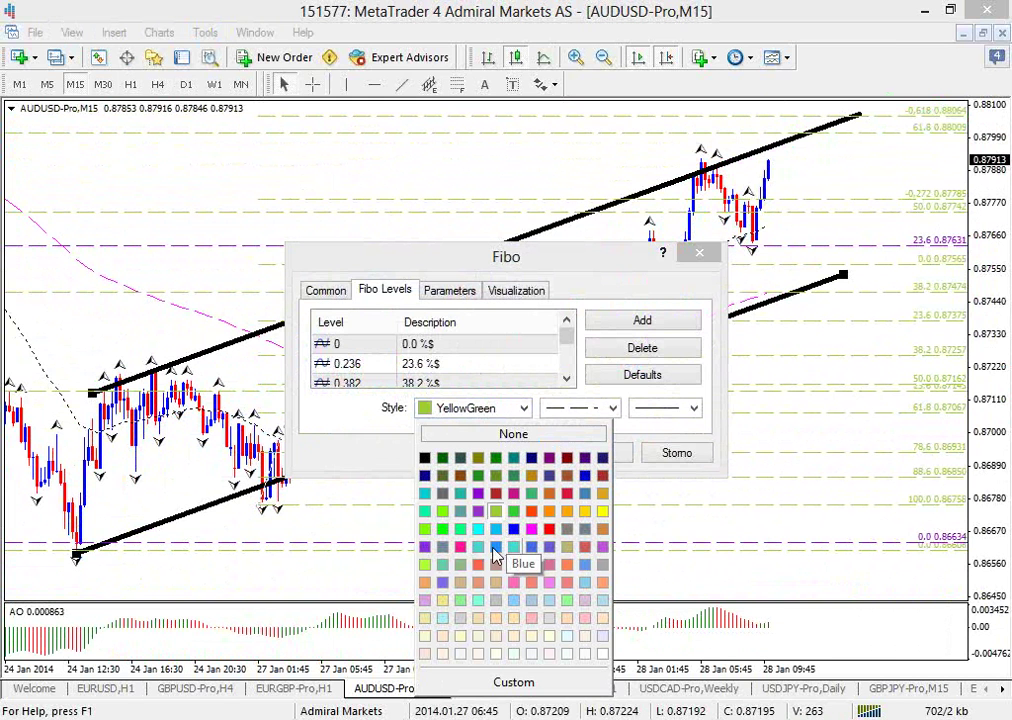
click(460, 546)
click(597, 454)
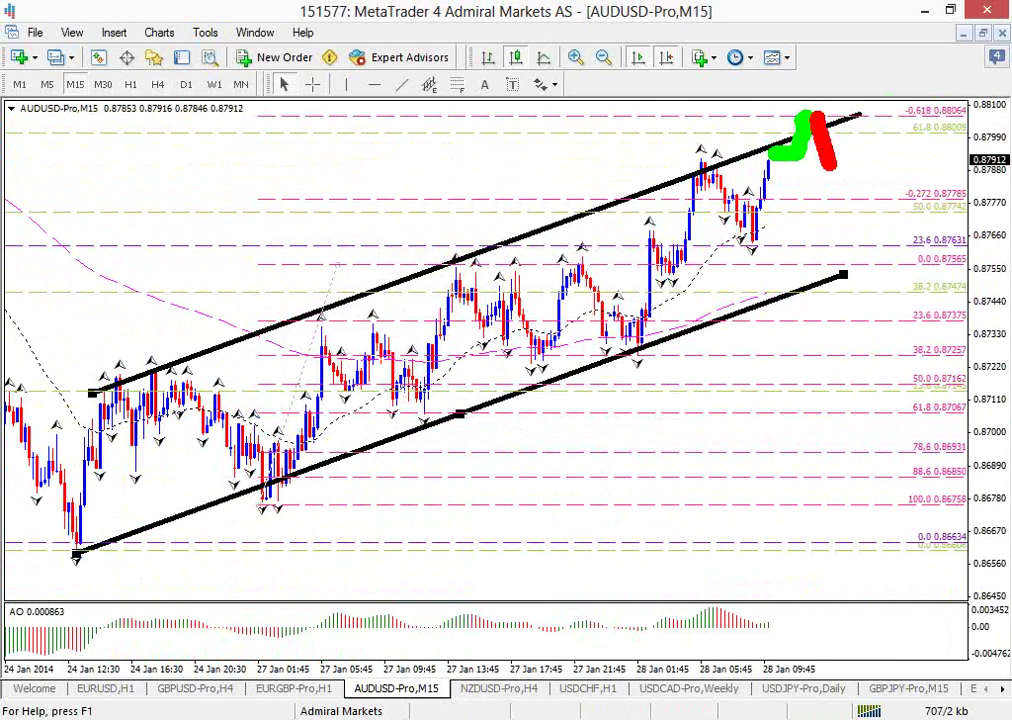
Sketch a fall from the channel's upper line in red on M15 and in green on H1, and clear it
drag(829, 163, 886, 247)
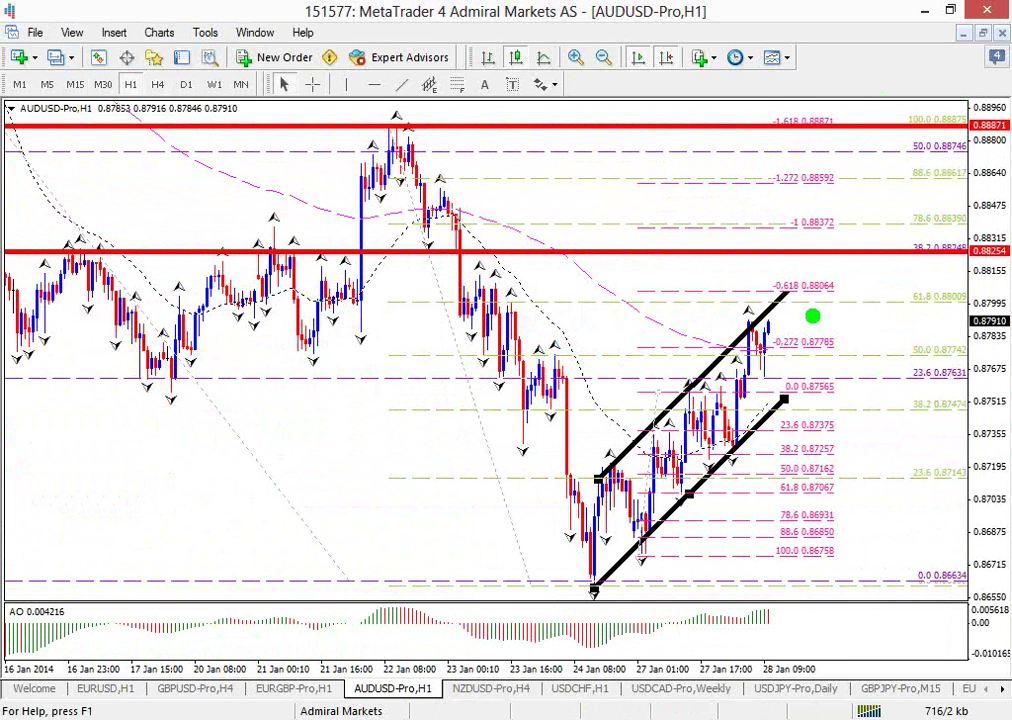
drag(801, 292, 842, 366)
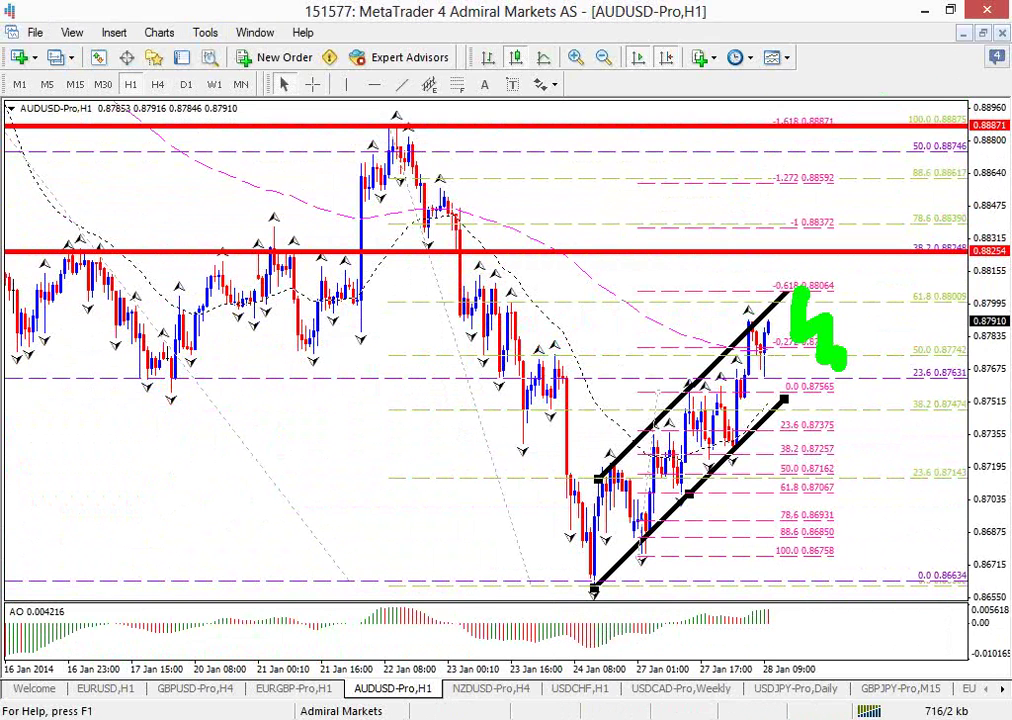
key(Escape)
Sketch a green path rising to the channel's upper line, dipping toward the 0.87631 level and rallying above the red 0.88254 line
key(ctrl+2)
drag(775, 328, 789, 296)
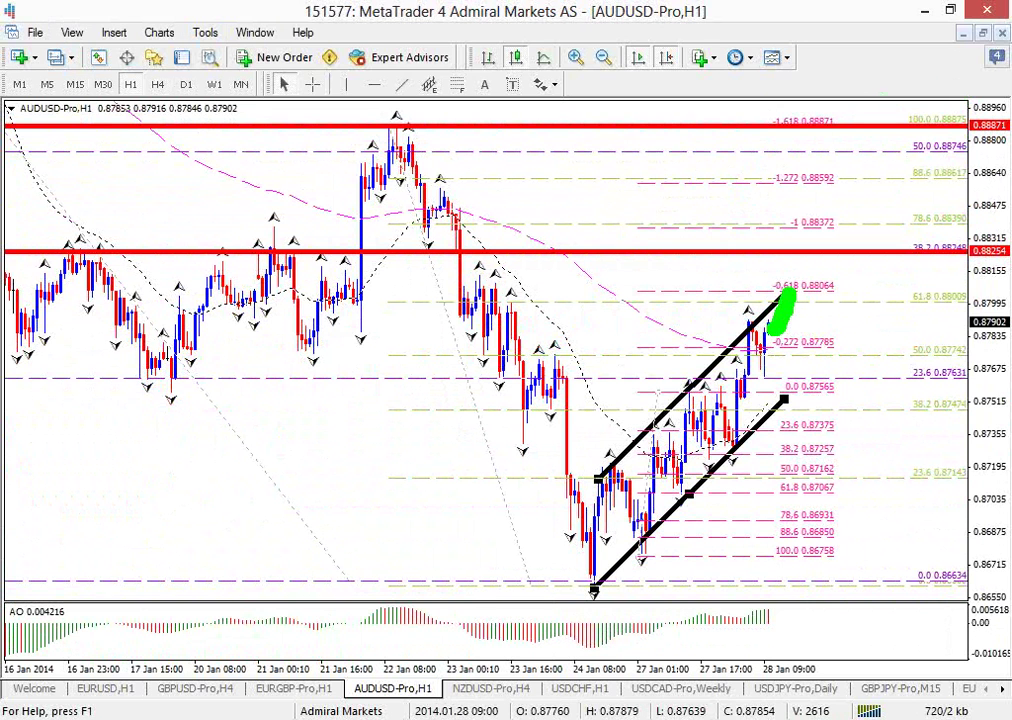
key(e)
mouse_move(766, 336)
mouse_down()
mouse_move(792, 291)
mouse_move(820, 322)
mouse_move(837, 368)
mouse_move(866, 322)
mouse_move(885, 254)
mouse_move(910, 250)
mouse_move(928, 208)
mouse_up()
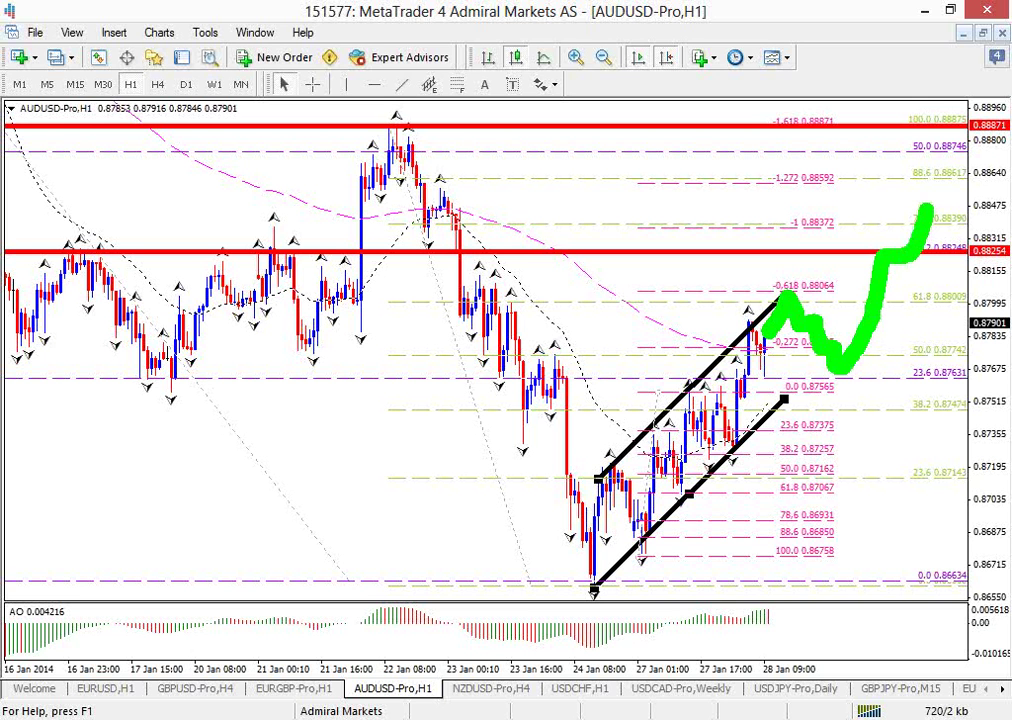
Draw a large red down arrow from the green path's end, a red bar at the 0.88064 level and a filled red down arrow beneath the dip
mouse_move(932, 210)
mouse_down()
mouse_move(906, 474)
mouse_move(932, 545)
mouse_move(908, 497)
mouse_move(948, 245)
mouse_move(938, 460)
mouse_move(906, 495)
mouse_up()
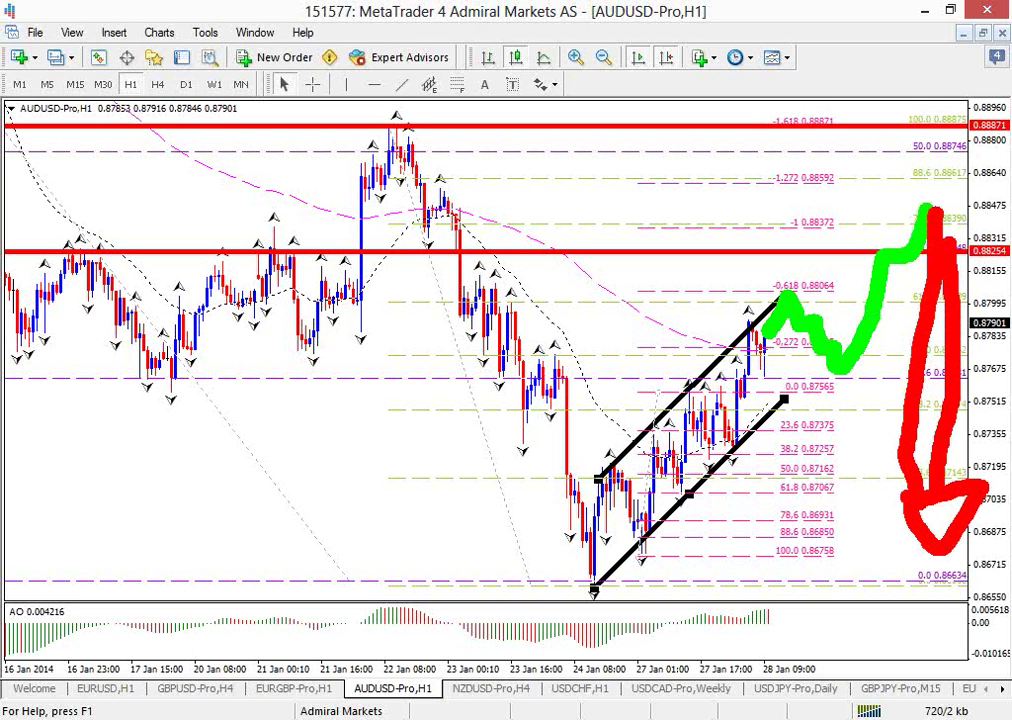
drag(750, 290, 820, 292)
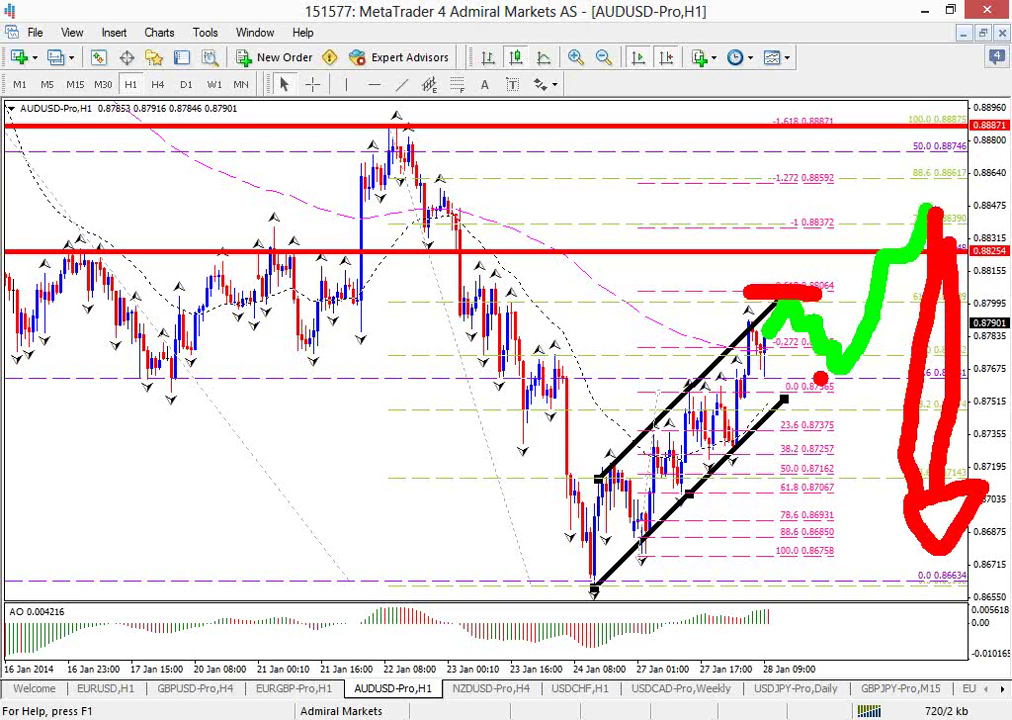
drag(820, 377, 862, 548)
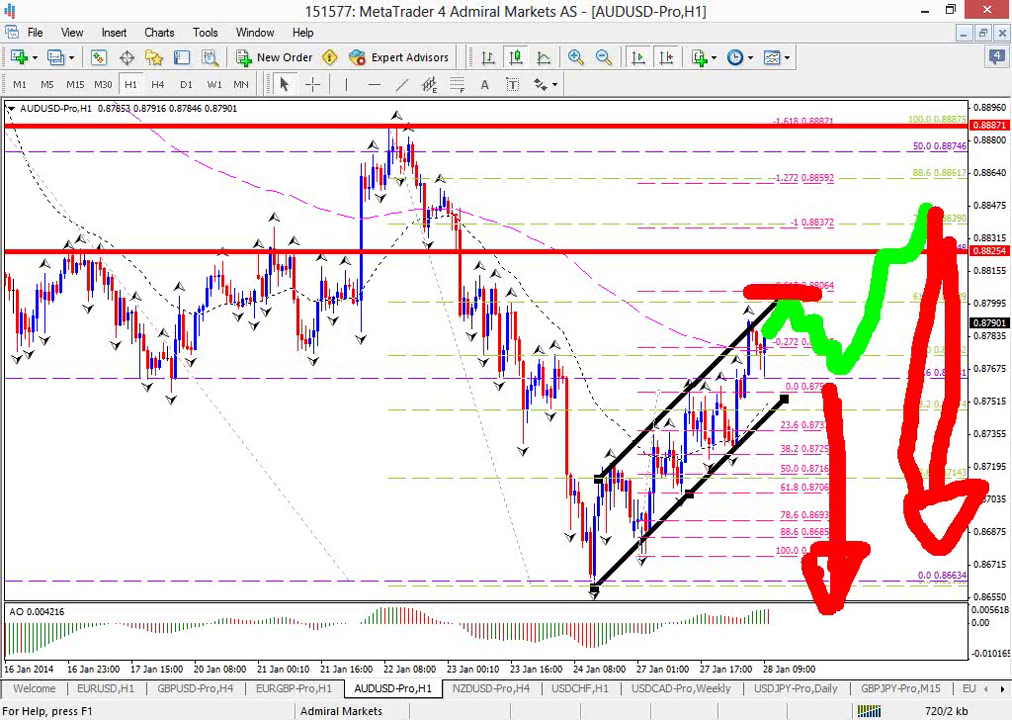
drag(816, 550, 880, 552)
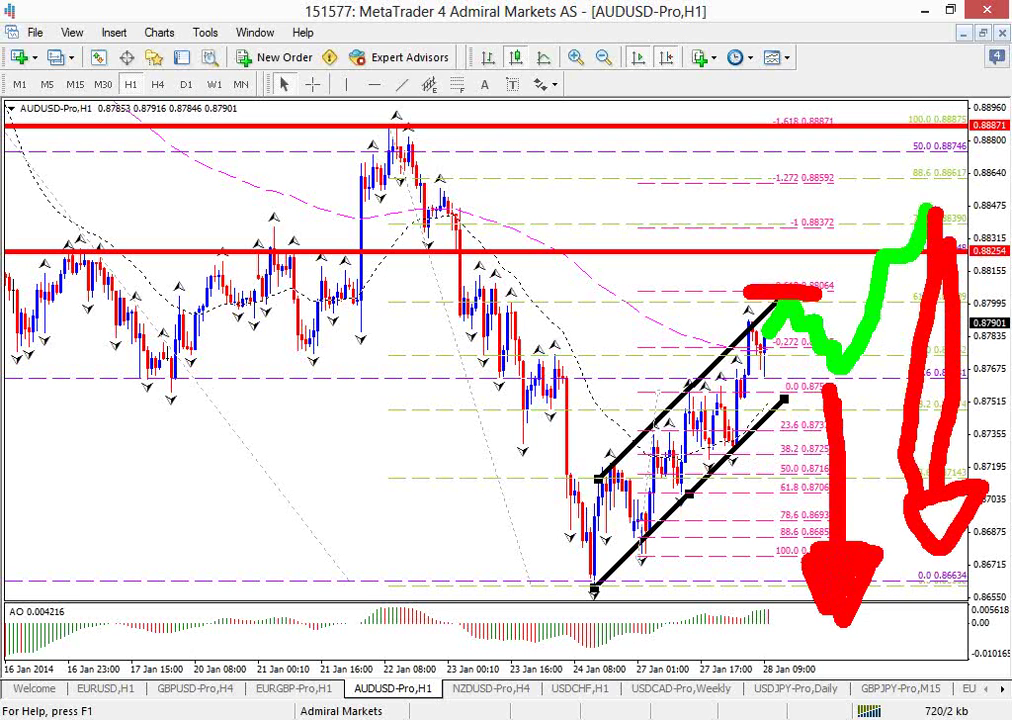
Retrace the filled red arrow's shaft in blue, mark the pullback with two blue strokes, and clear all freehand annotations
key(b)
mouse_move(830, 400)
mouse_down()
mouse_move(832, 553)
mouse_move(845, 618)
mouse_up()
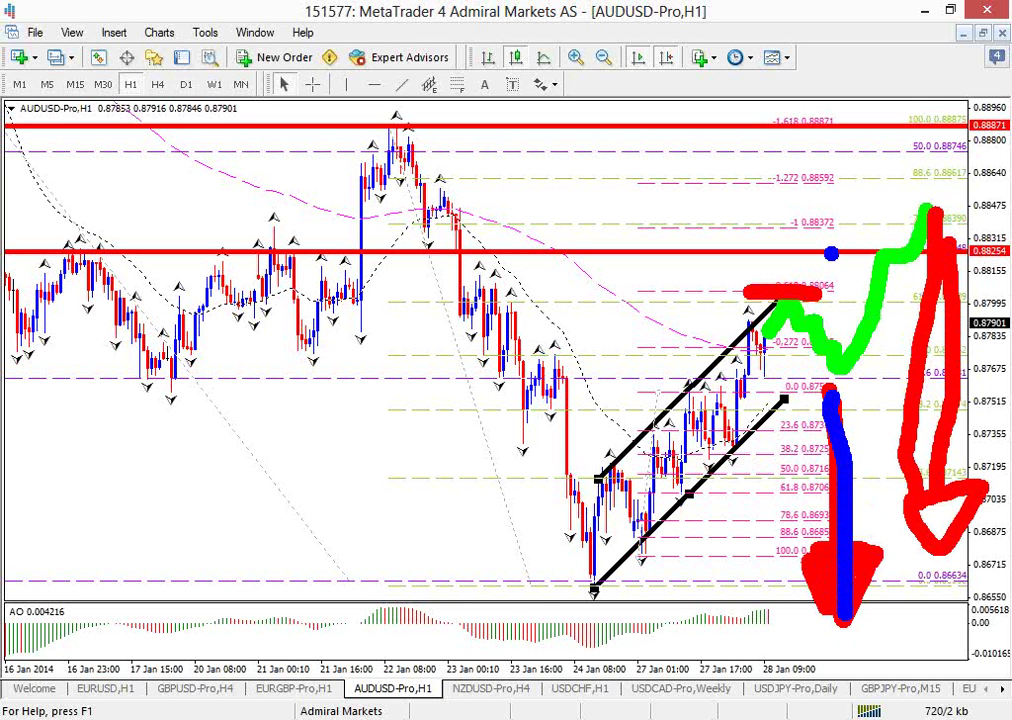
drag(807, 300, 846, 345)
drag(783, 316, 820, 368)
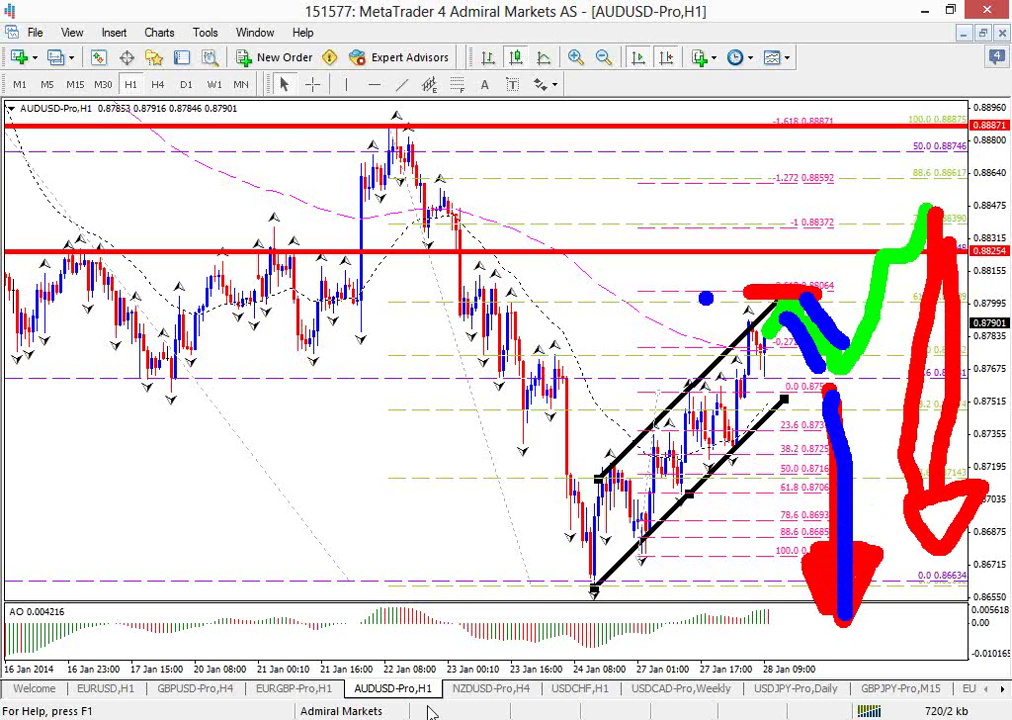
key(Escape)
Switch to the NZDUSD H4 chart and extend the falling trendline along the 23 January high past the latest candle
click(490, 689)
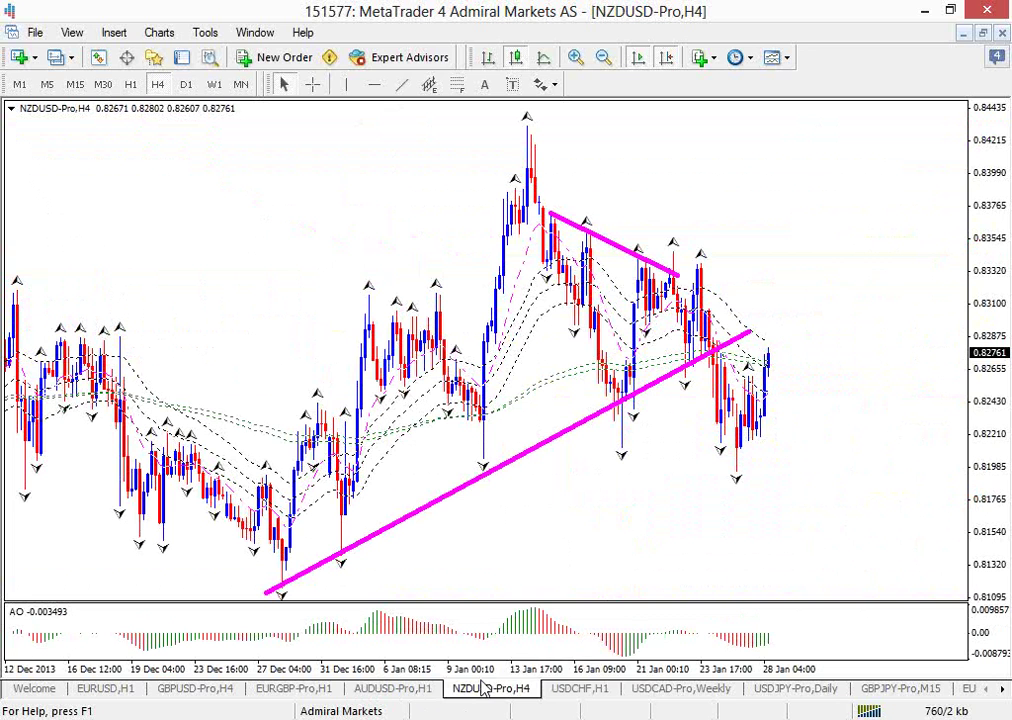
double_click(677, 273)
drag(677, 273, 816, 308)
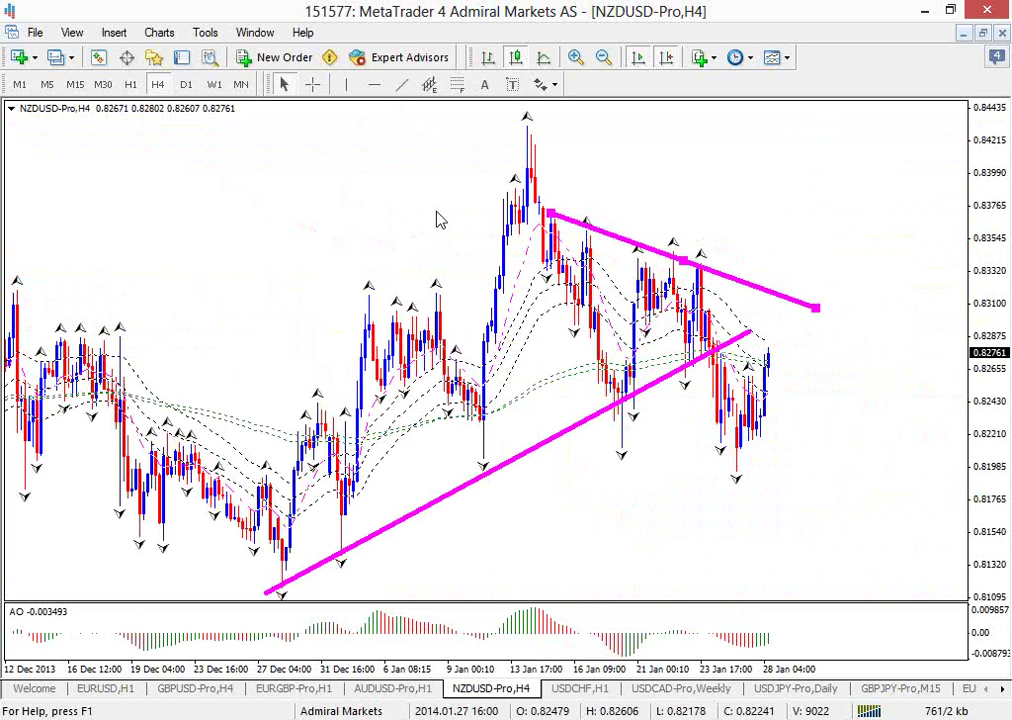
On the daily chart, refit the short rising trendline under the late November and early January lows, and the falling one along the November and January highs
click(187, 85)
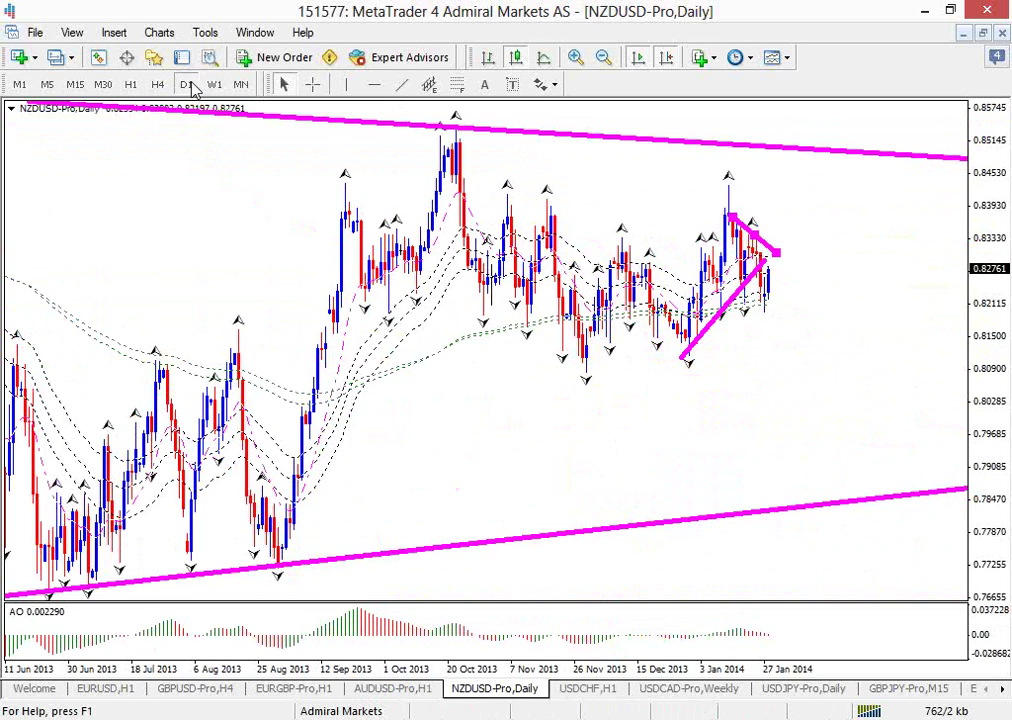
drag(761, 276, 752, 324)
drag(682, 368, 583, 373)
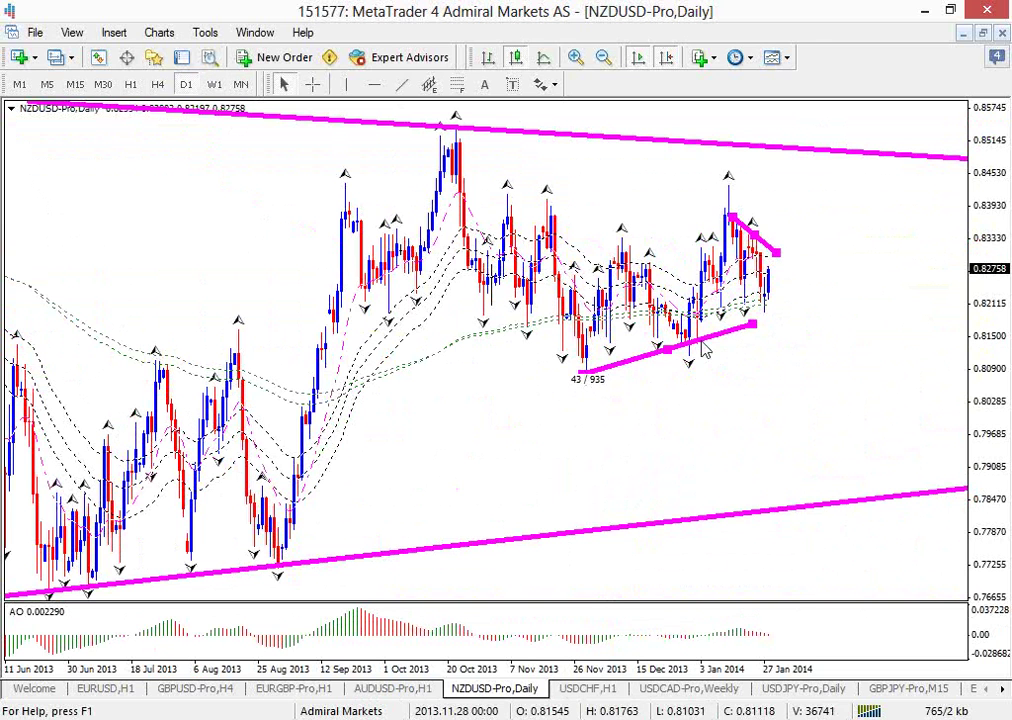
drag(752, 322, 806, 344)
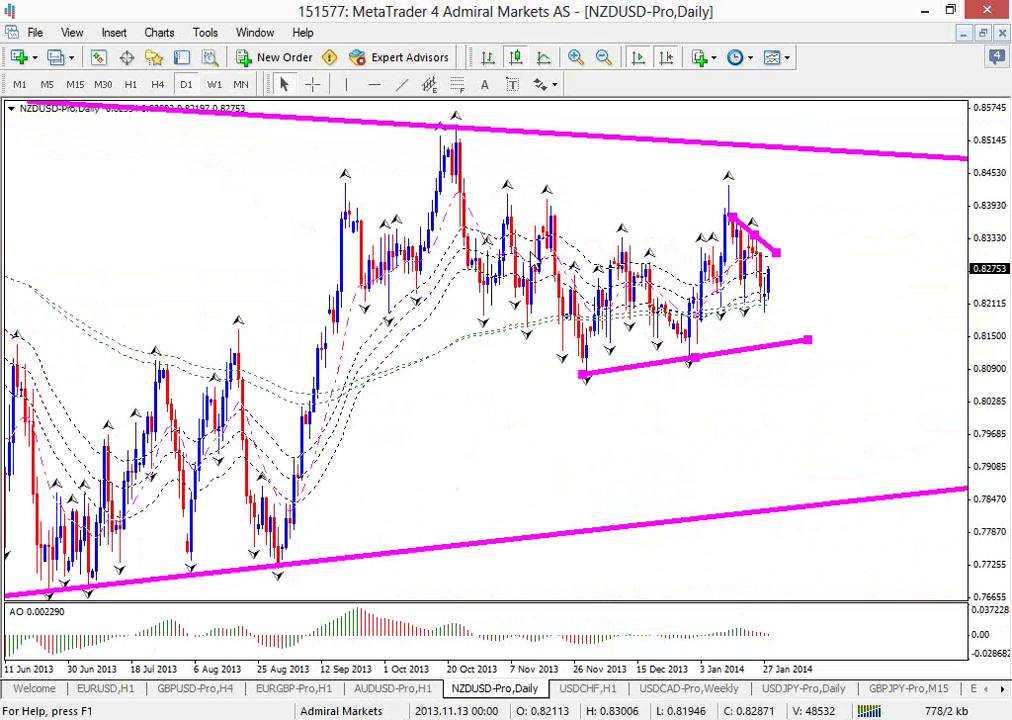
drag(731, 215, 501, 196)
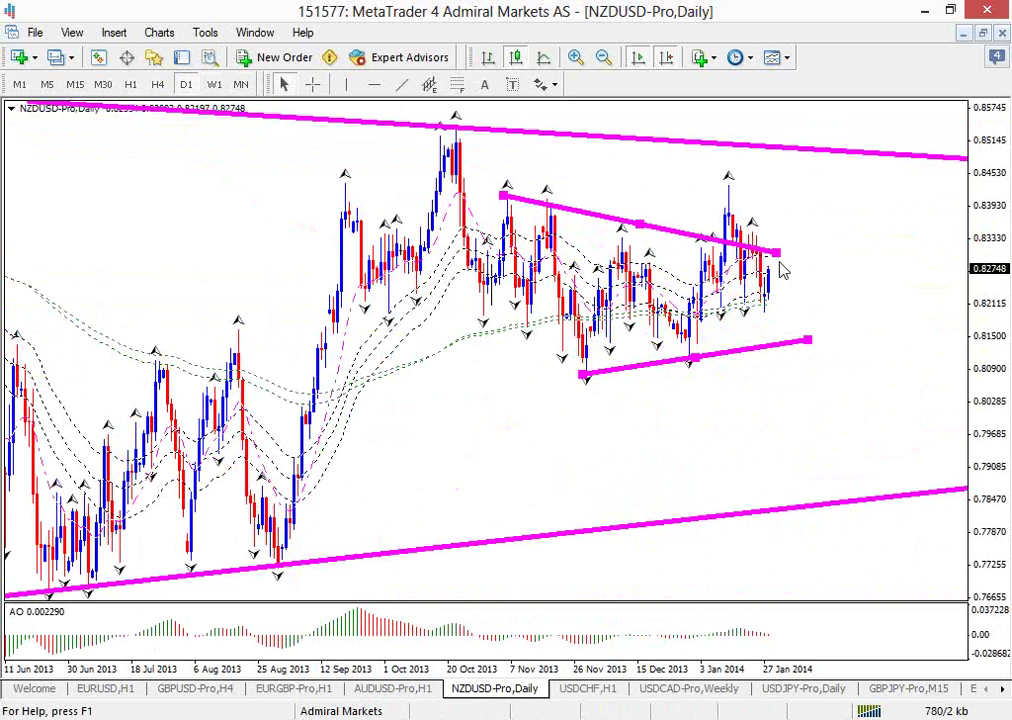
drag(773, 263, 833, 219)
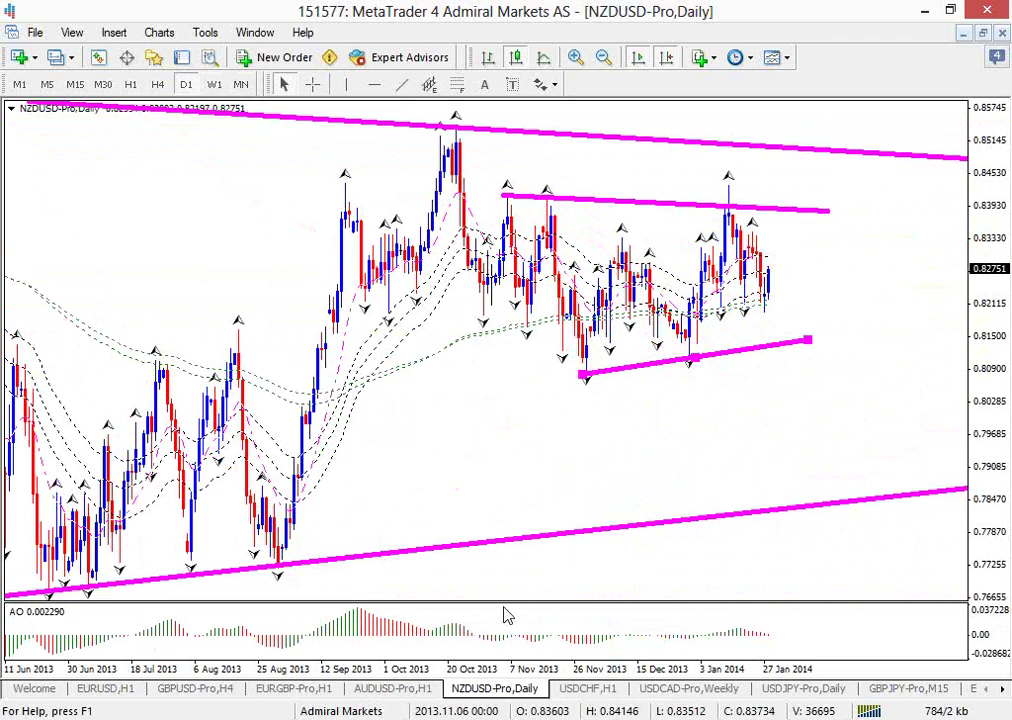
On the weekly chart, dot the touches of both long trendlines in blue, circle the latest consolidation, and clear the marks
click(213, 86)
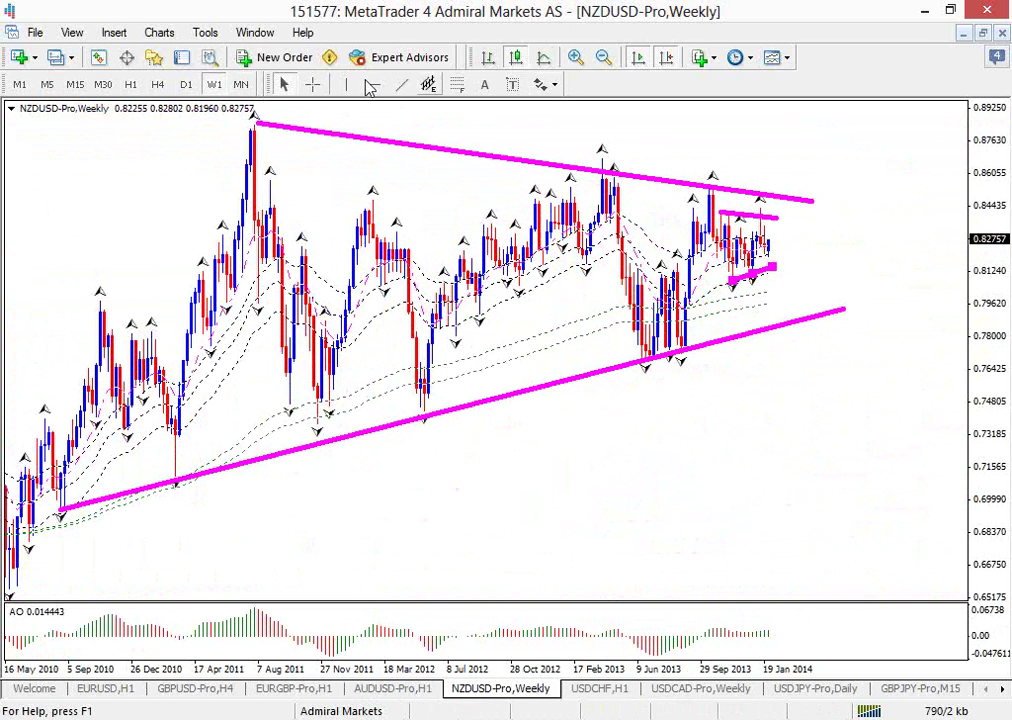
click(313, 85)
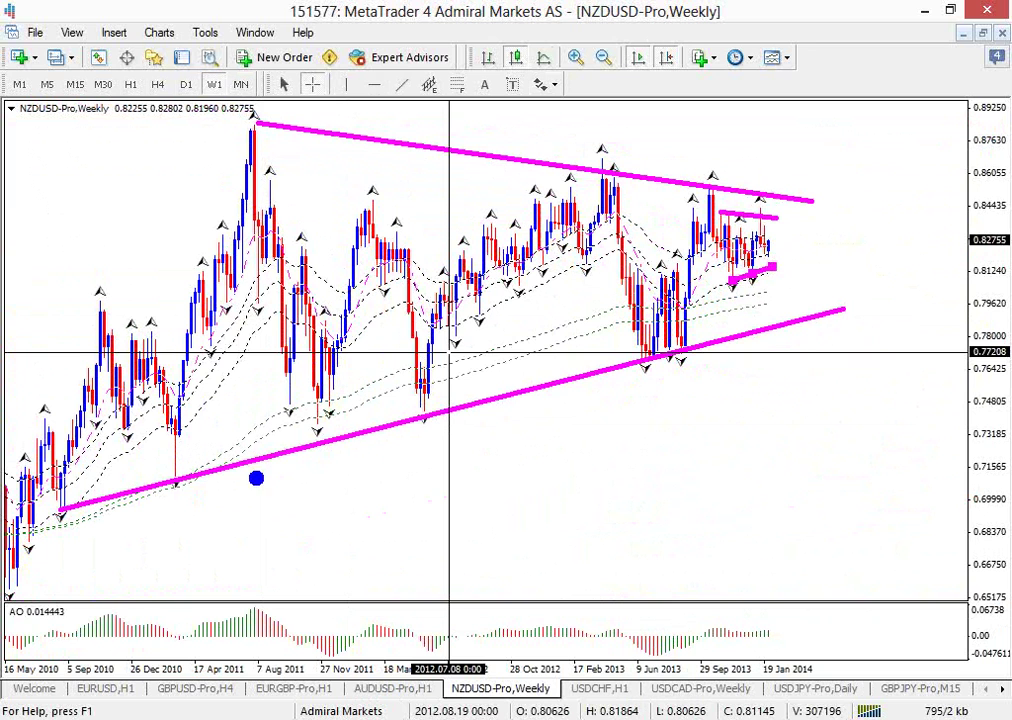
click(167, 483)
click(263, 460)
drag(404, 428, 410, 422)
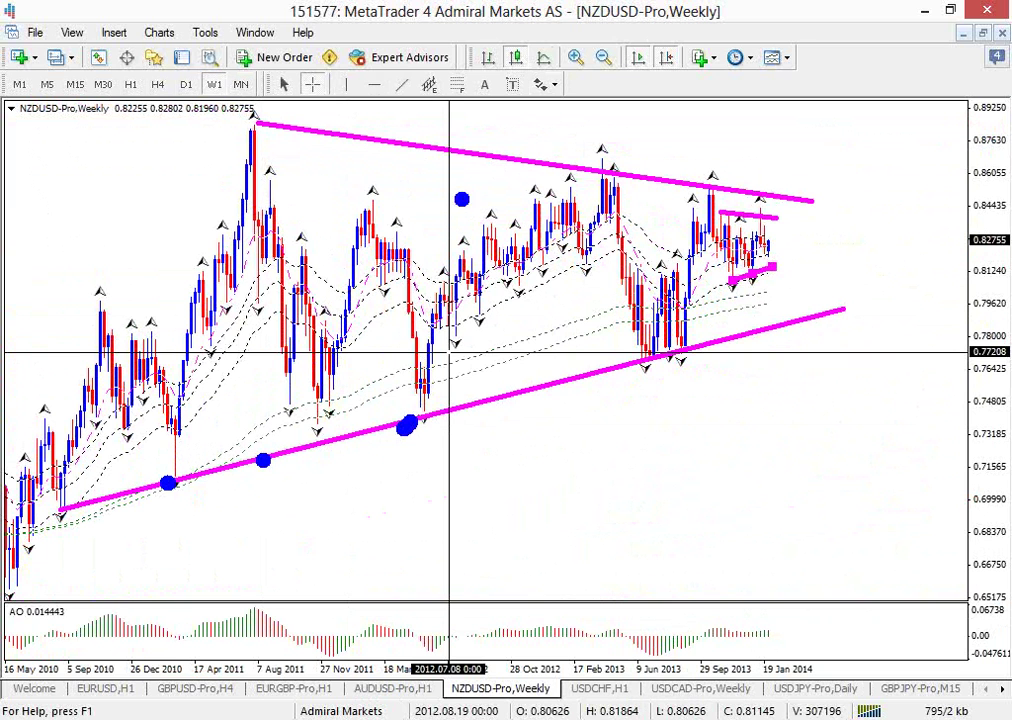
click(612, 173)
click(722, 186)
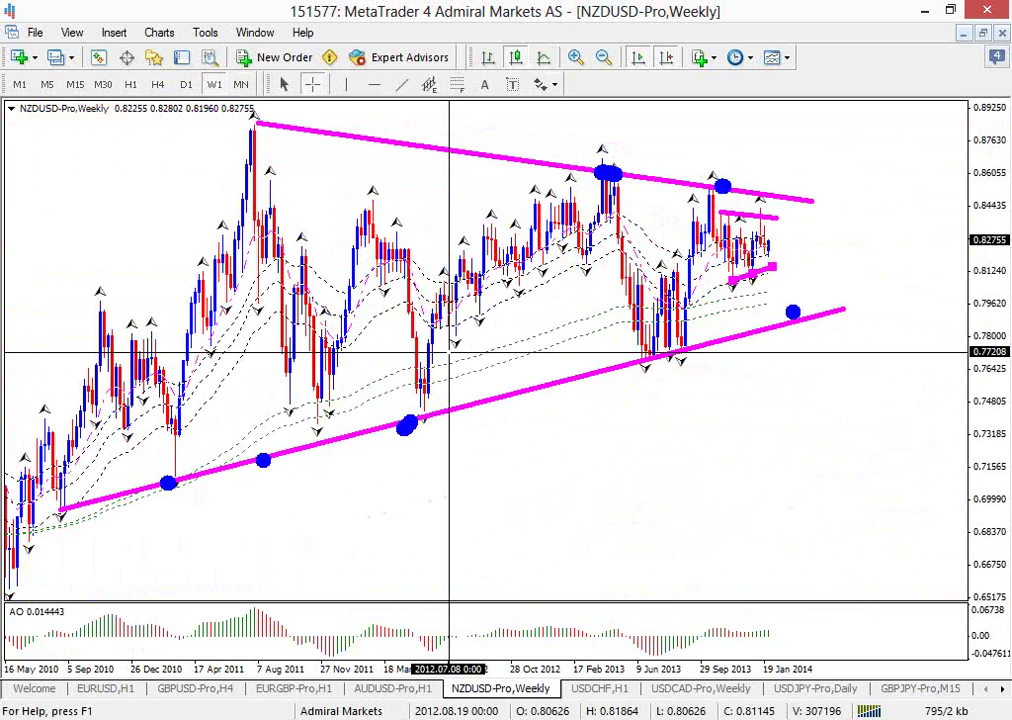
mouse_move(772, 230)
mouse_down()
mouse_move(720, 258)
mouse_move(770, 268)
mouse_move(776, 228)
mouse_up()
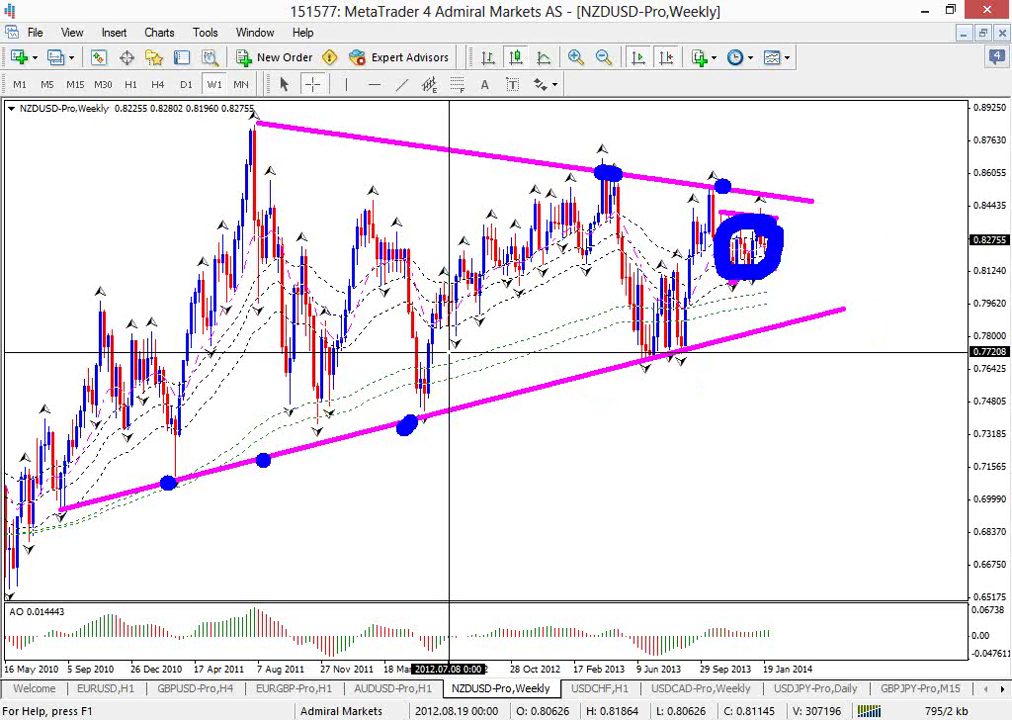
key(Escape)
Trace a blue bracket around the small triangle at the latest weekly candles and clear it
key(ctrl+2)
mouse_move(730, 220)
mouse_down()
mouse_move(730, 268)
mouse_move(782, 258)
mouse_up()
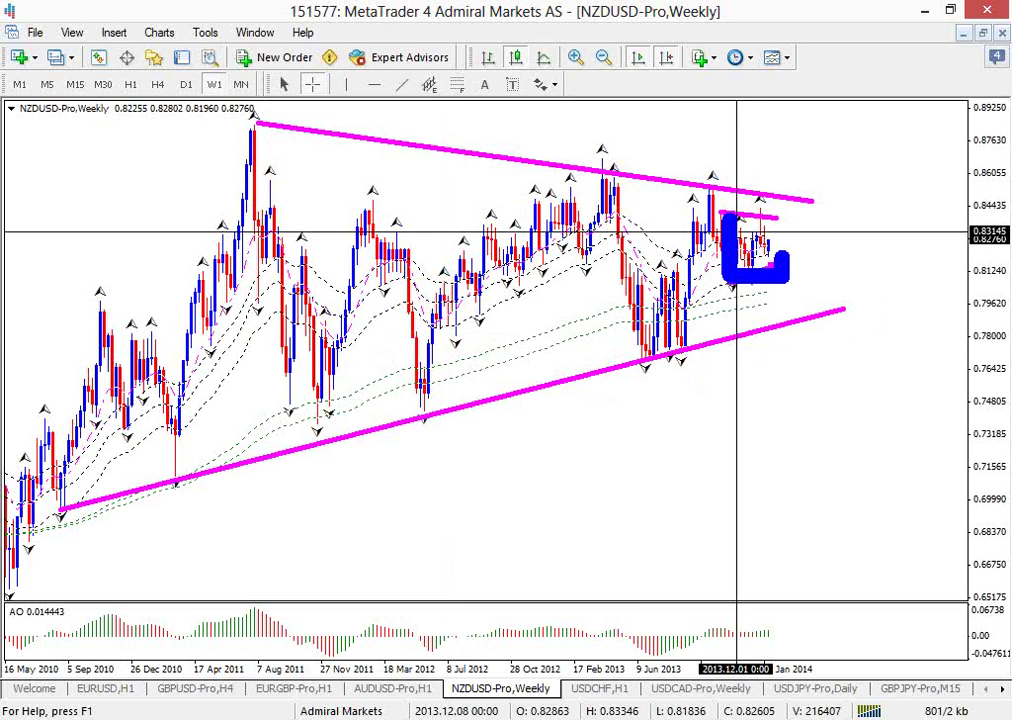
key(Escape)
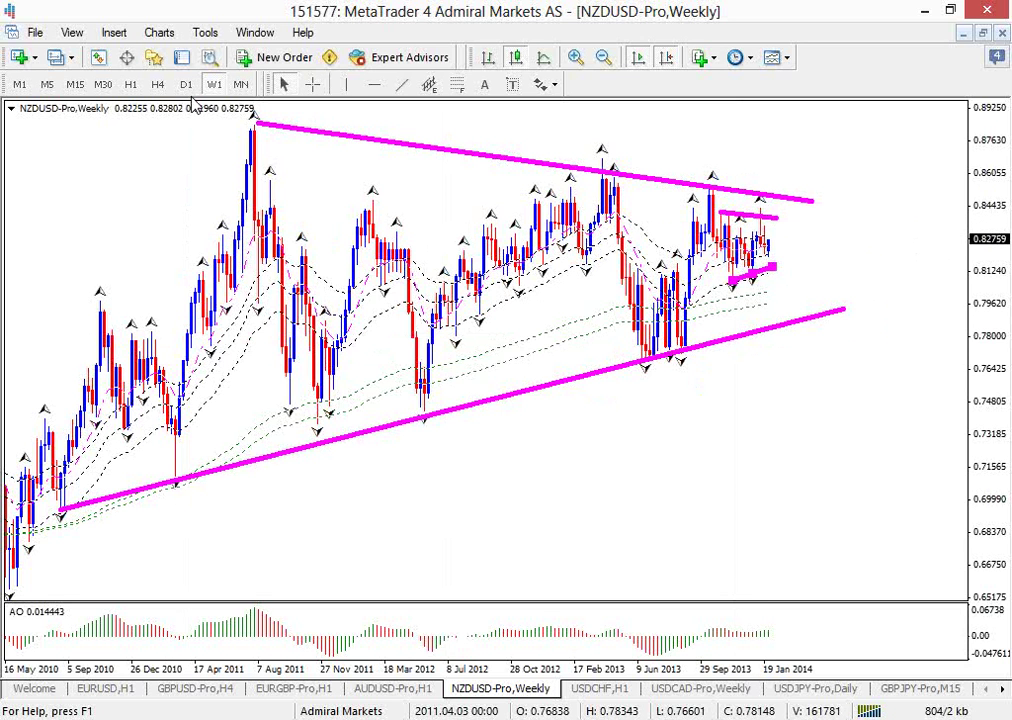
Return to the daily chart, trace both lines of the small triangle in blue, and clear the strokes
click(186, 84)
key(ctrl+2)
drag(515, 200, 875, 212)
drag(575, 368, 808, 333)
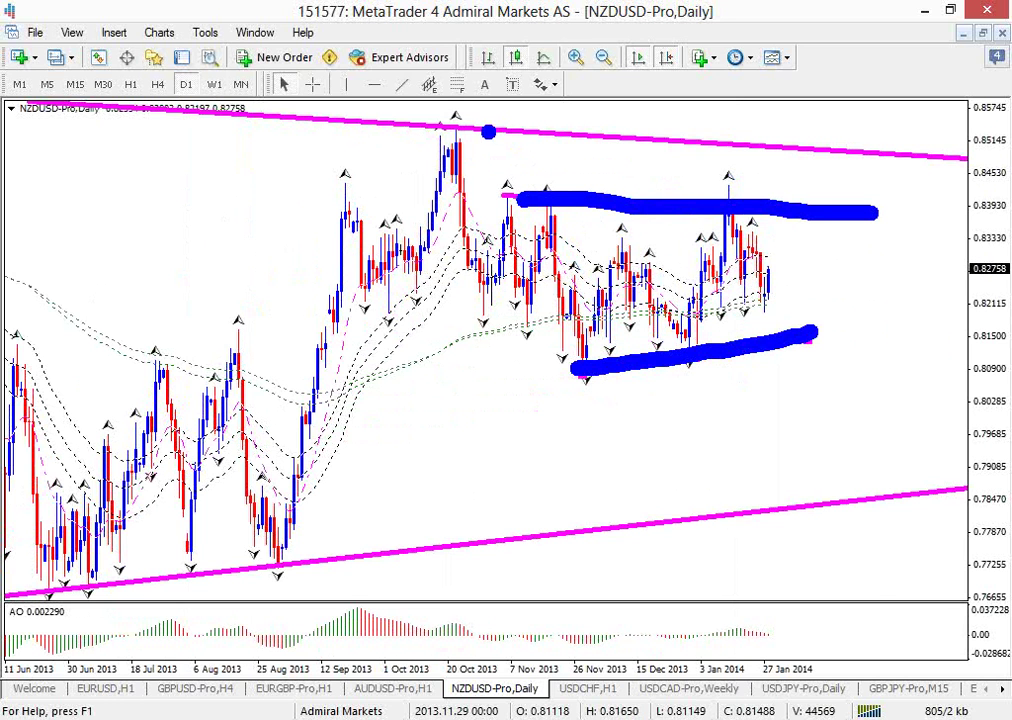
key(Escape)
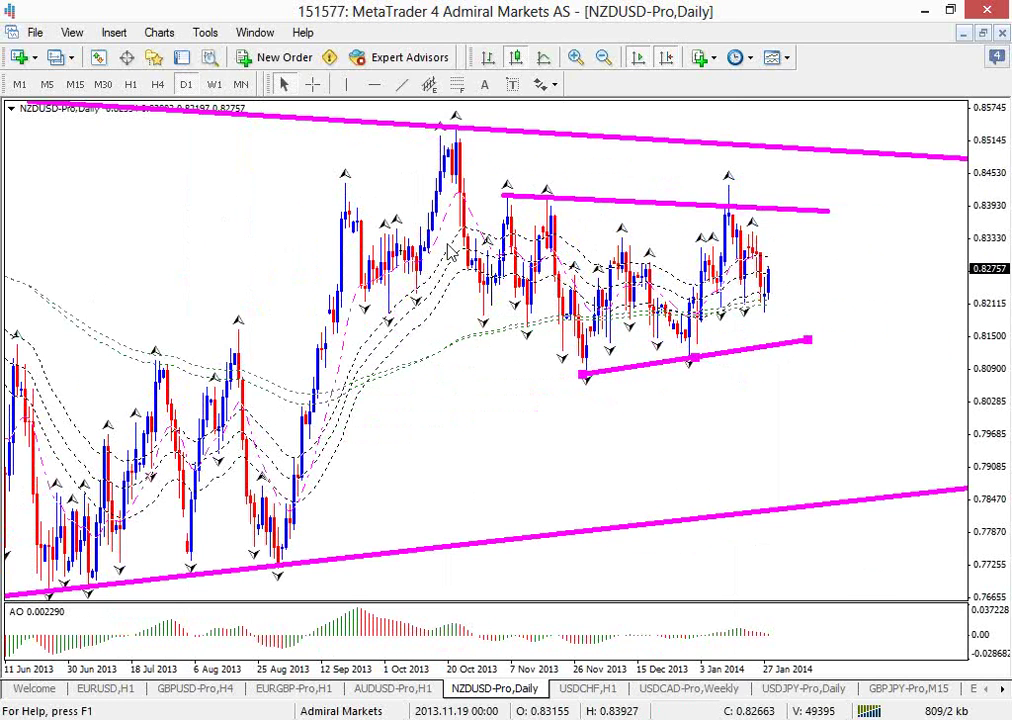
Compare NZDUSD price action on the H4, daily and H1 timeframes, ending on H1
click(130, 84)
click(157, 85)
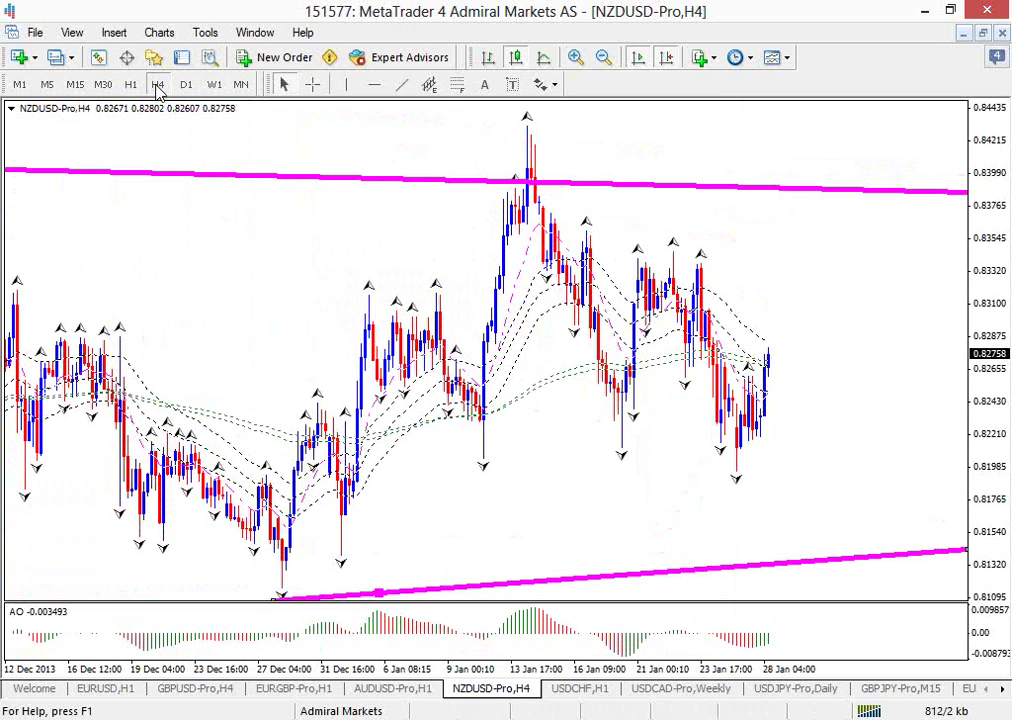
click(182, 85)
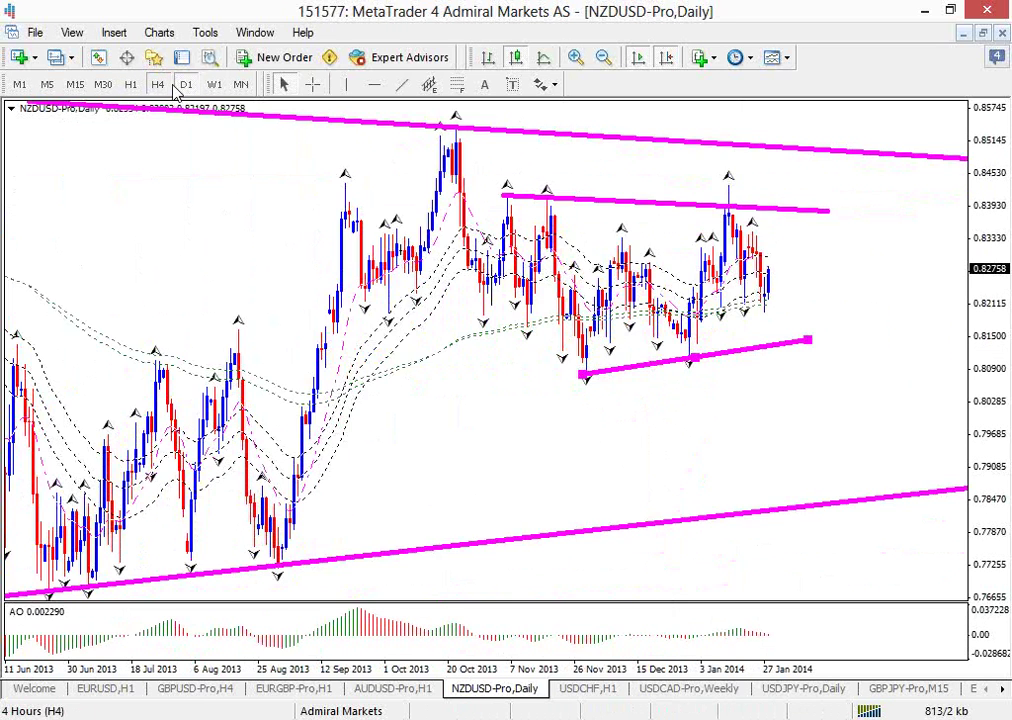
click(155, 85)
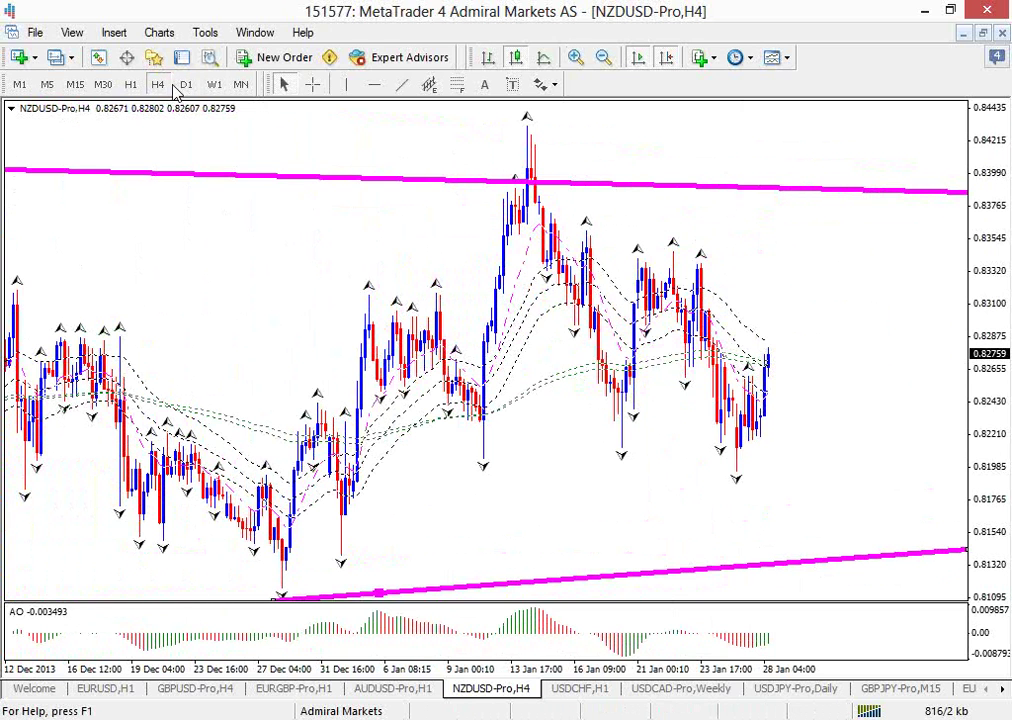
click(131, 84)
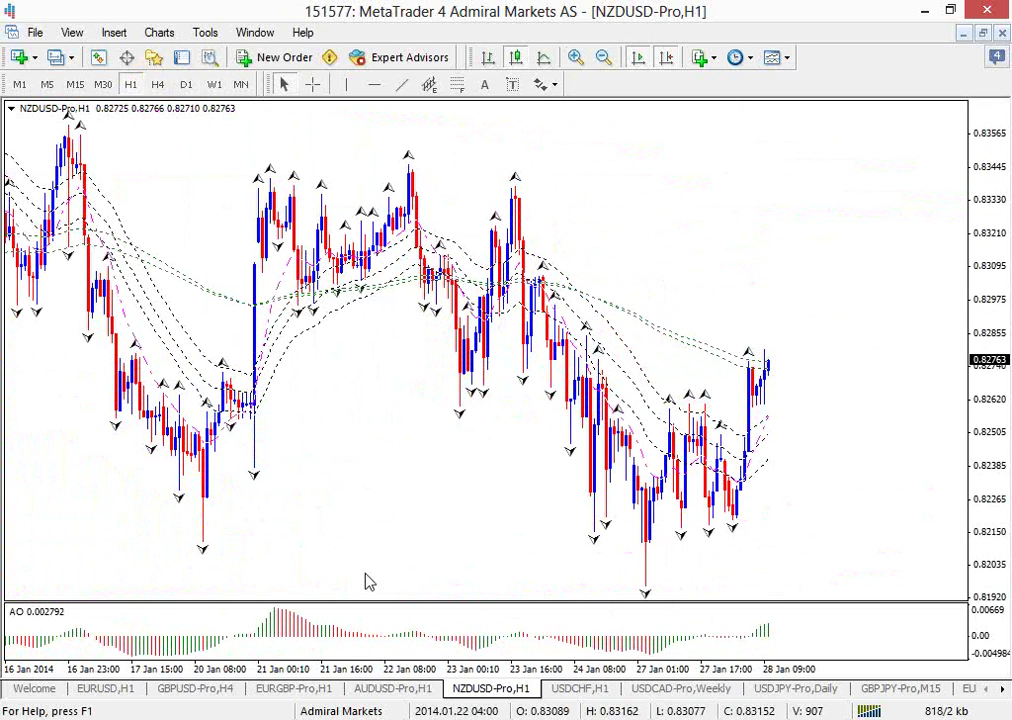
Return to the AUDUSD H1 chart and draw a red bar near the 0.88009 level with a zigzag arrow falling to about 0.86634
click(420, 692)
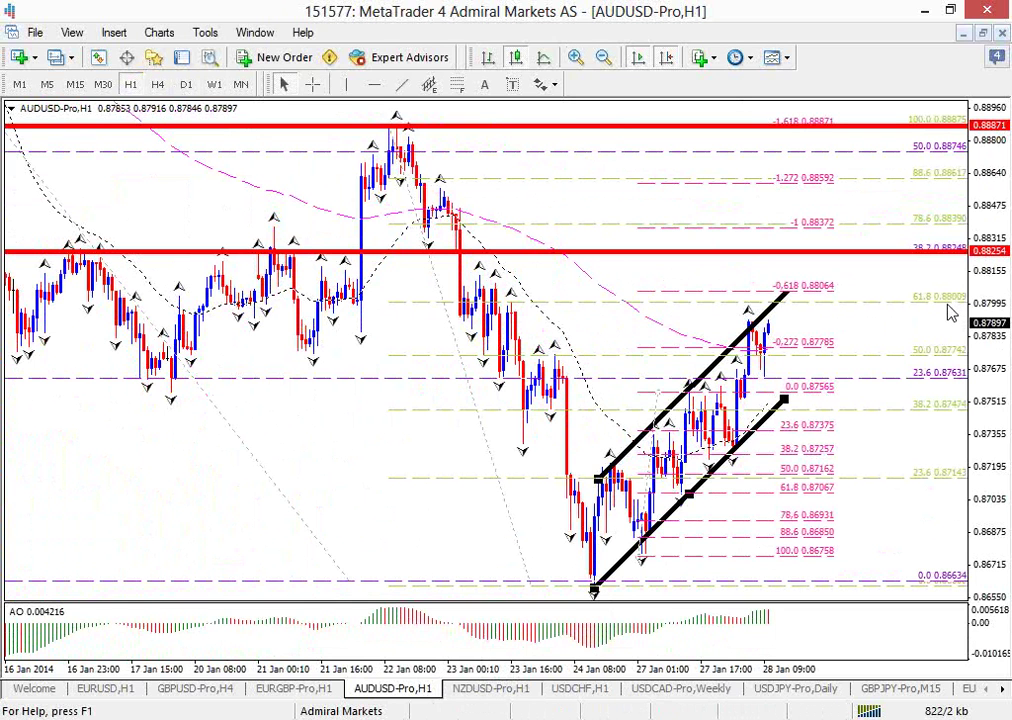
key(ctrl+2)
key(r)
mouse_move(762, 310)
mouse_down()
mouse_move(816, 312)
mouse_move(818, 347)
mouse_move(902, 455)
mouse_move(905, 509)
mouse_move(877, 495)
mouse_up()
click(868, 528)
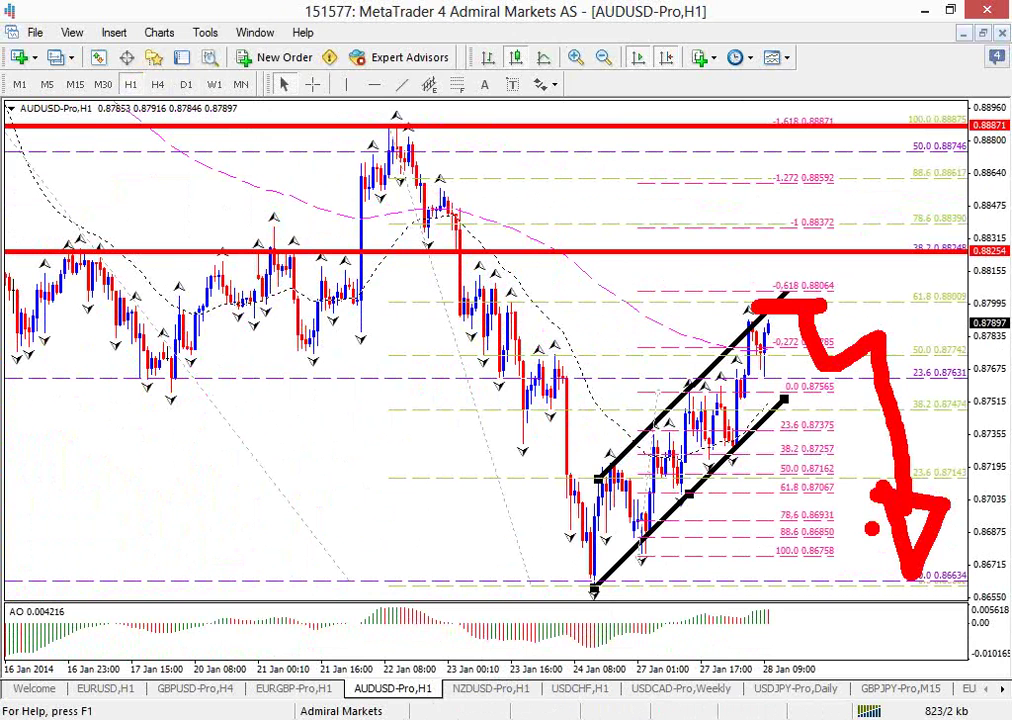
On AUDUSD H1, draw a green zigzag rising to about 0.8835, a red falling stroke and a red bar at the 0.88009 level, clearing the strokes
key(Escape)
key(ctrl+2)
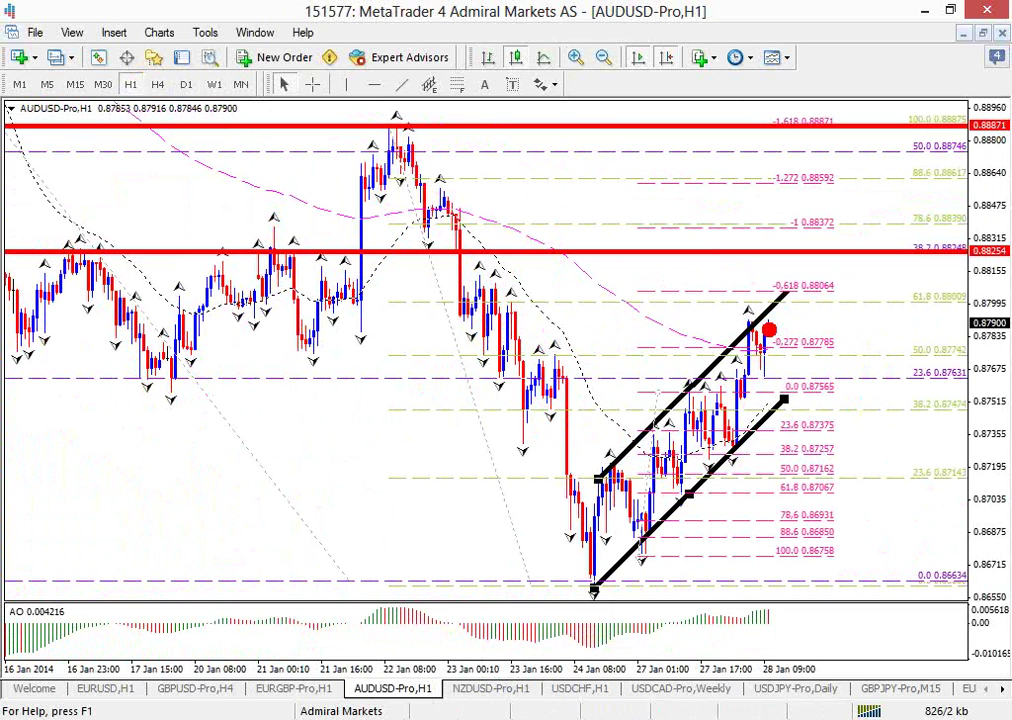
key(g)
mouse_move(770, 303)
mouse_down()
mouse_move(791, 368)
mouse_move(807, 303)
mouse_move(902, 232)
mouse_up()
key(r)
drag(859, 358, 866, 415)
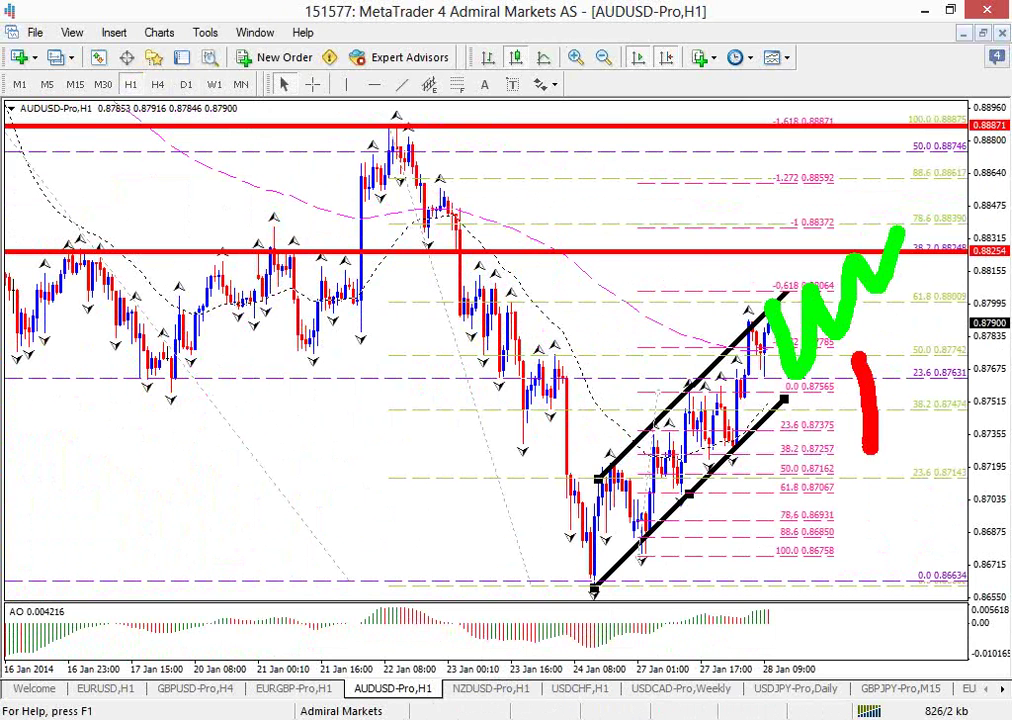
key(e)
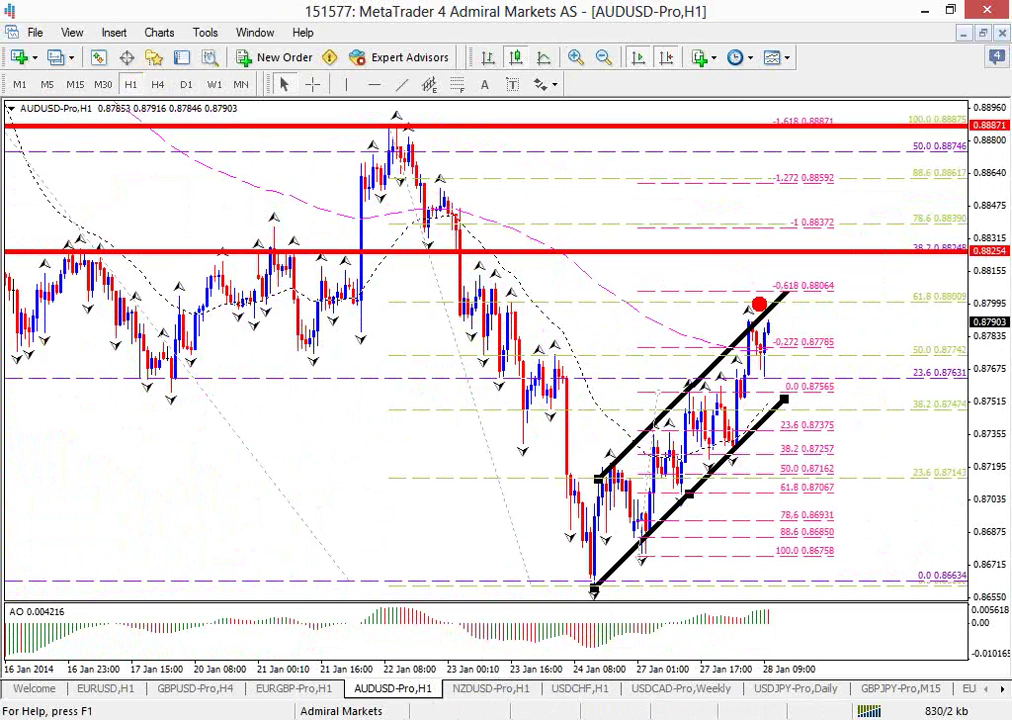
drag(754, 302, 828, 303)
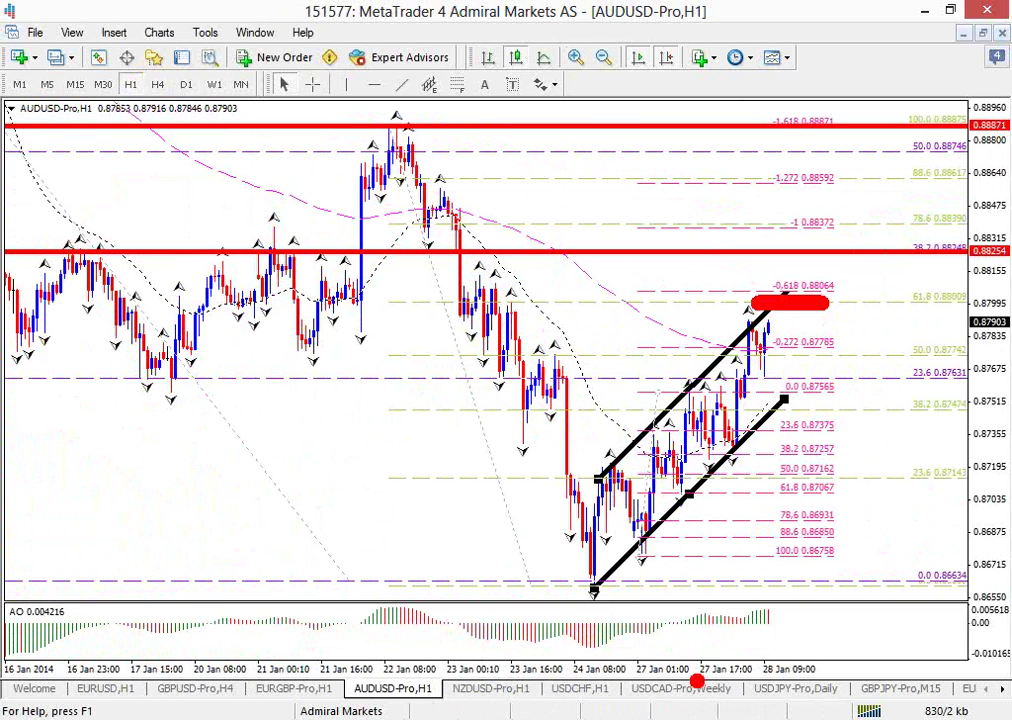
key(Escape)
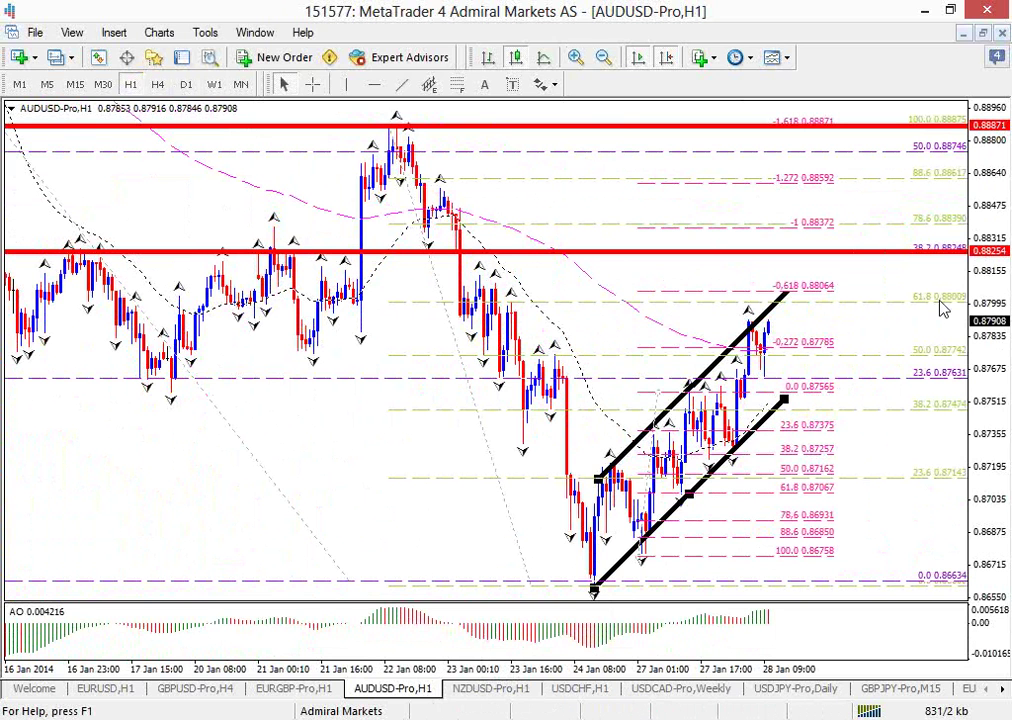
On USDCHF H4, delete the magenta trendlines and draw a purple trendline rising from the late-December low to about 0.9150
click(598, 692)
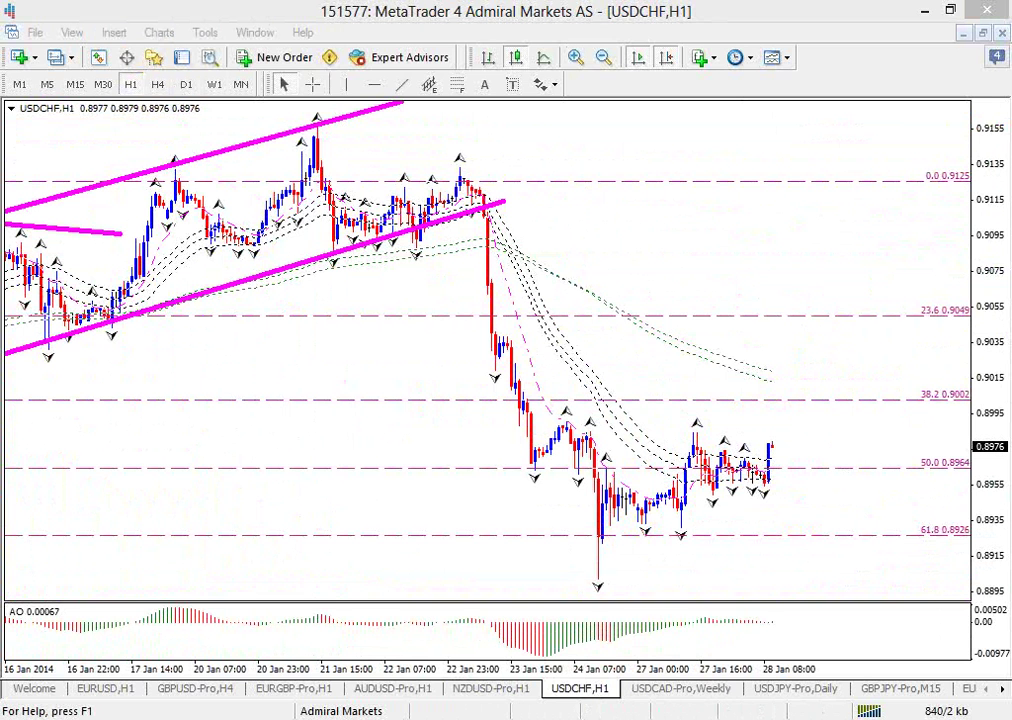
click(348, 87)
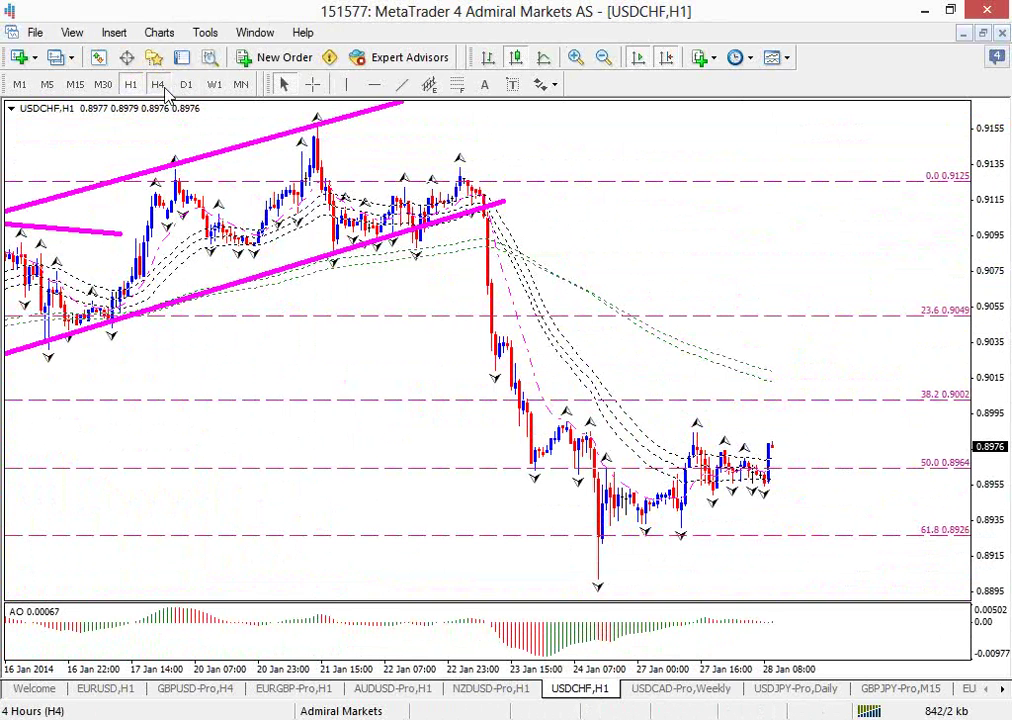
click(158, 86)
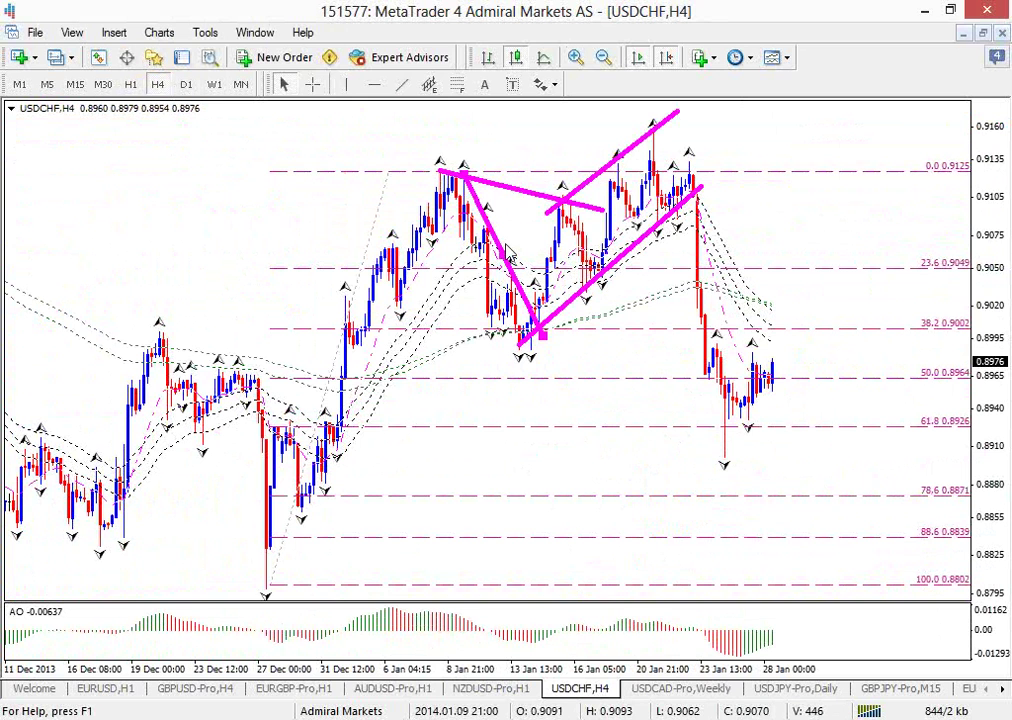
right_click(474, 199)
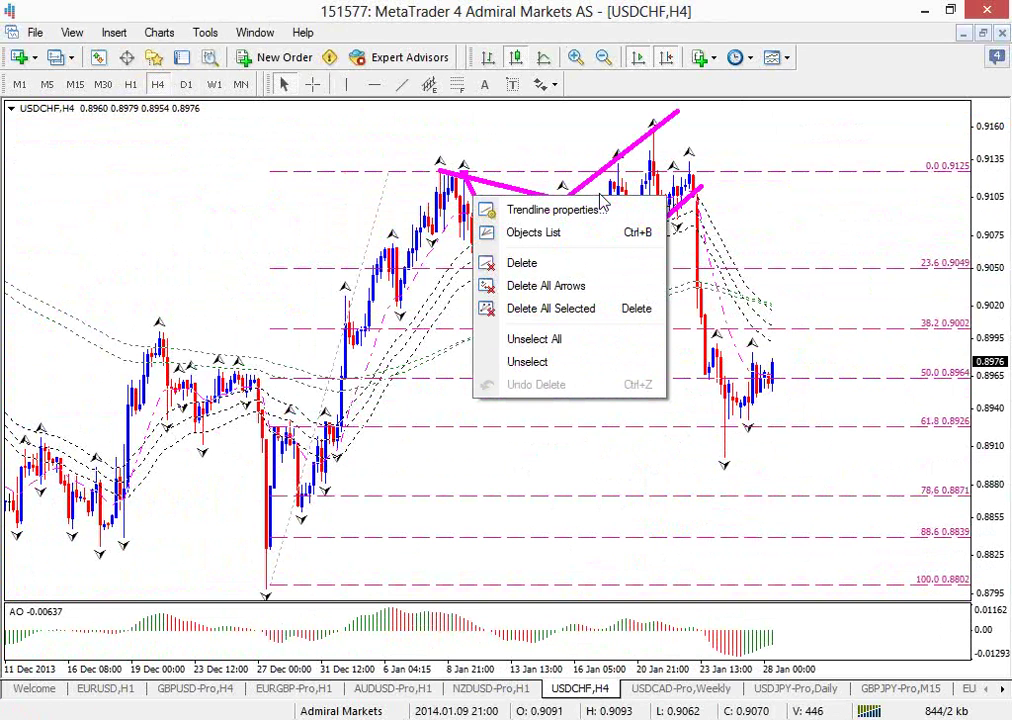
click(610, 262)
right_click(577, 190)
click(636, 252)
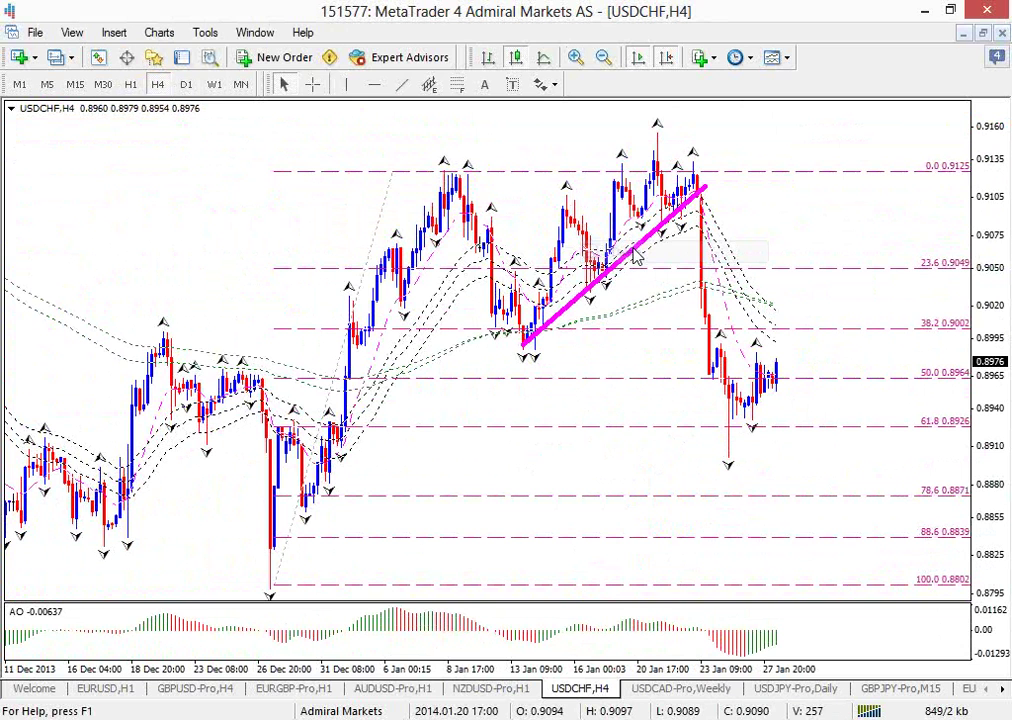
double_click(705, 187)
drag(705, 187, 792, 195)
right_click(790, 197)
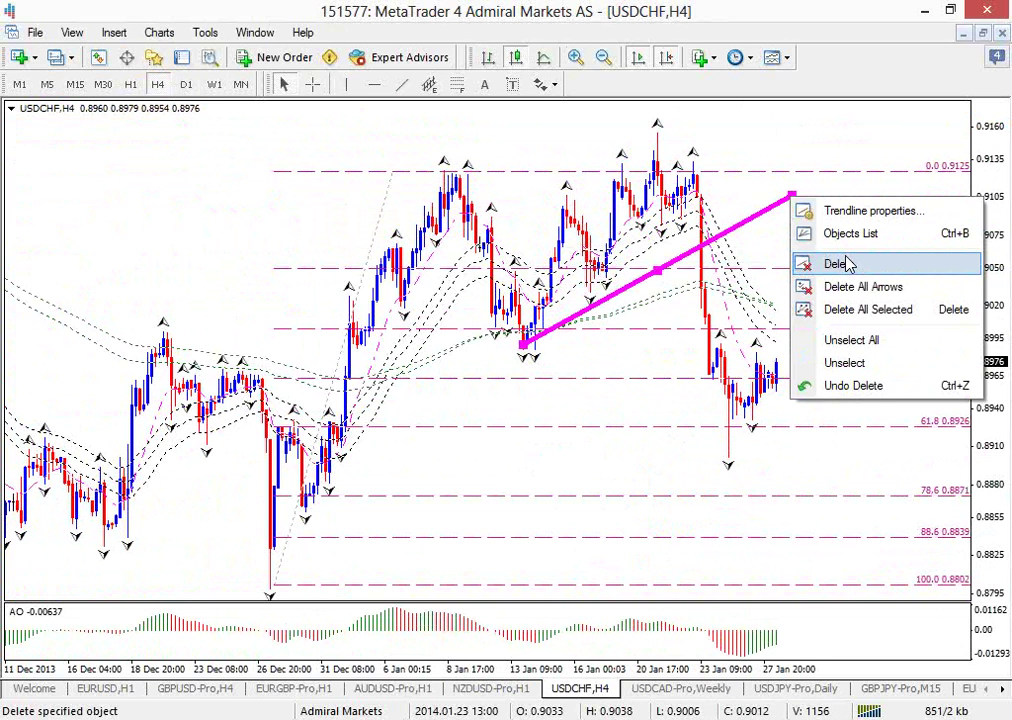
click(845, 263)
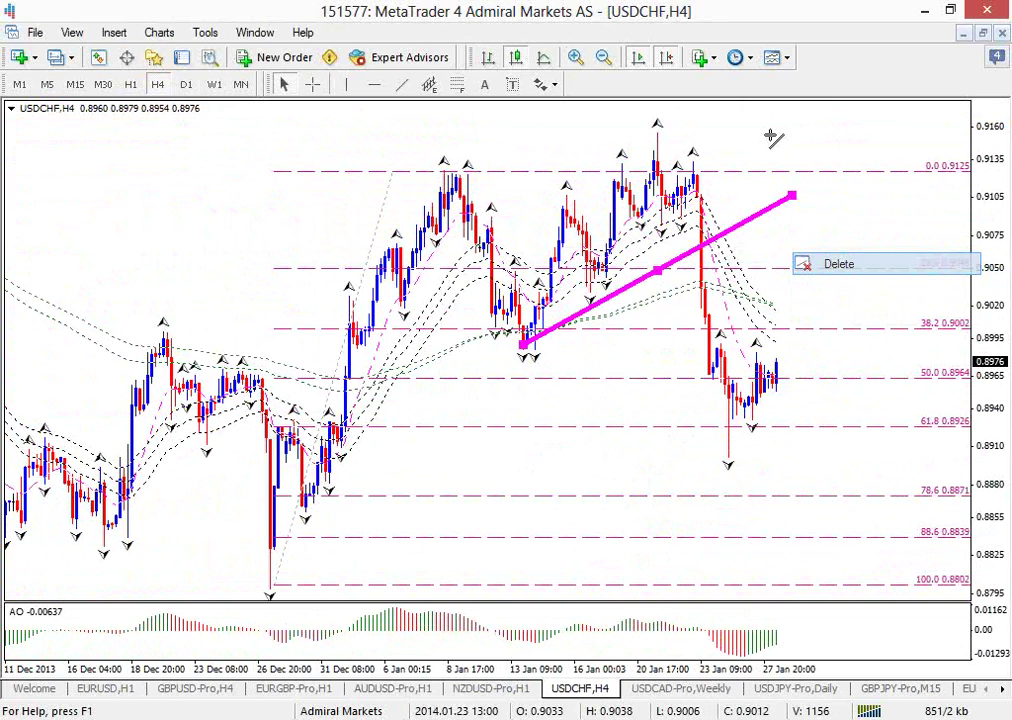
drag(266, 573, 768, 136)
Trace the drop below the purple trendline in red and the rebound from its low in green, clearing both strokes
drag(708, 197, 726, 444)
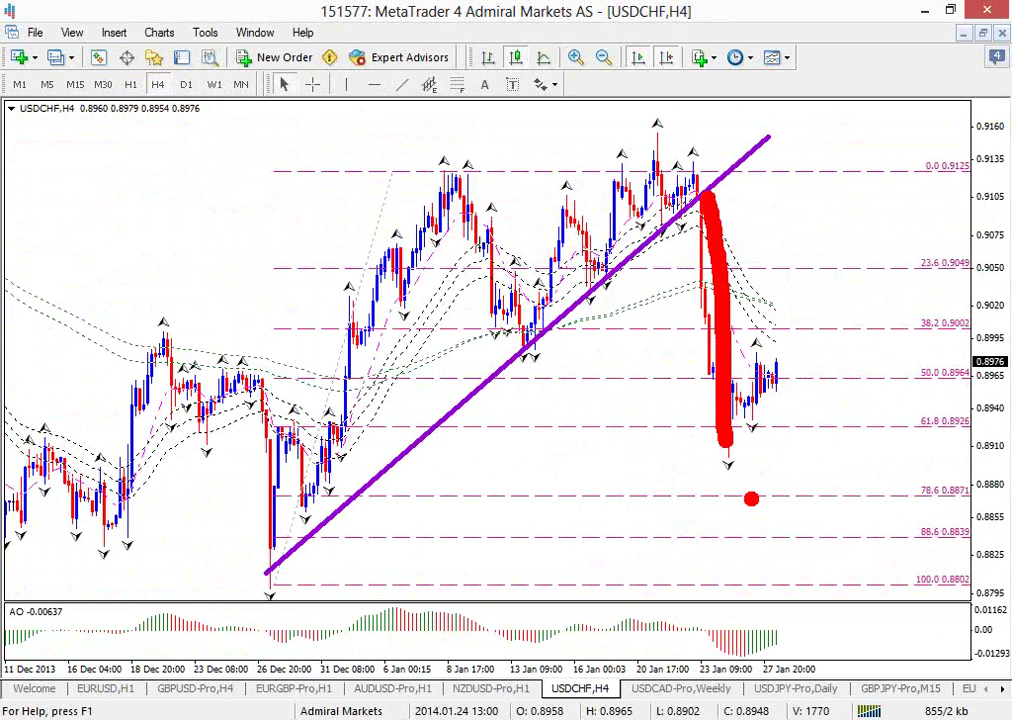
key(Escape)
key(ctrl+2)
key(g)
mouse_move(725, 438)
mouse_down()
mouse_move(752, 388)
mouse_move(790, 380)
mouse_up()
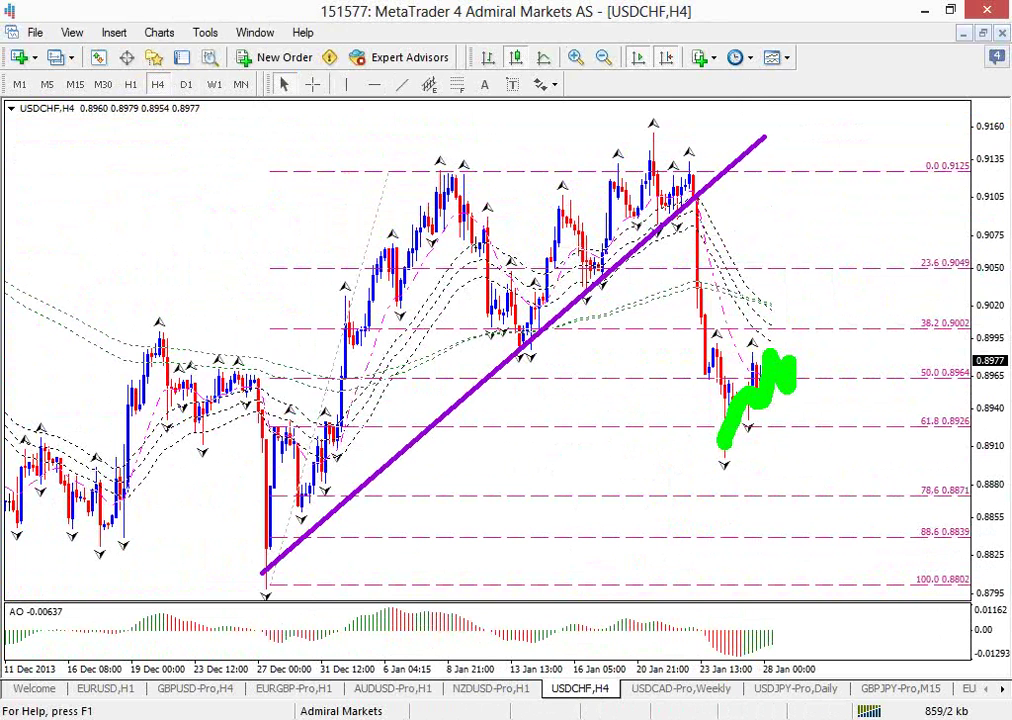
key(Escape)
On the USDCHF H1 chart, draw a rising trendline under the latest swing lows from about 0.8915 to 0.8970
click(130, 84)
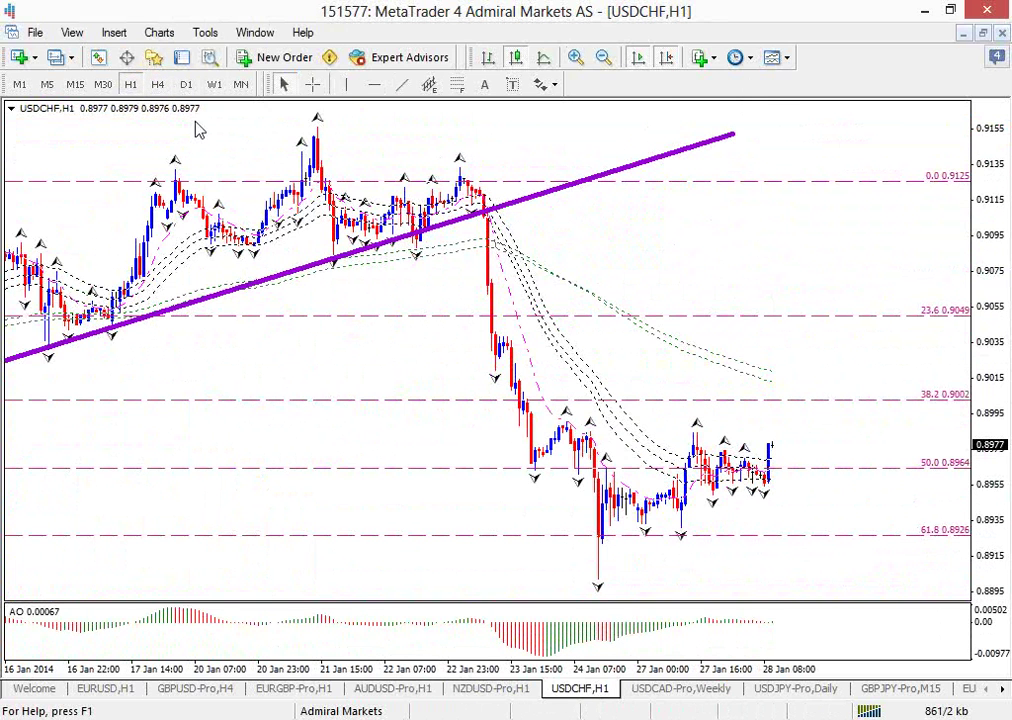
click(401, 84)
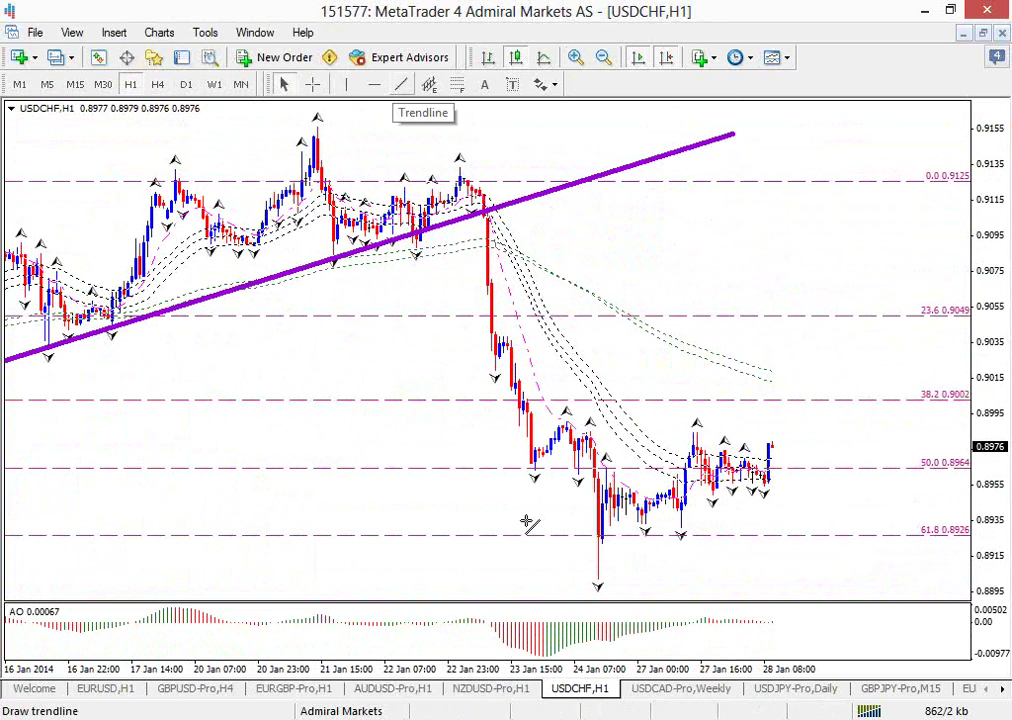
drag(605, 557, 848, 455)
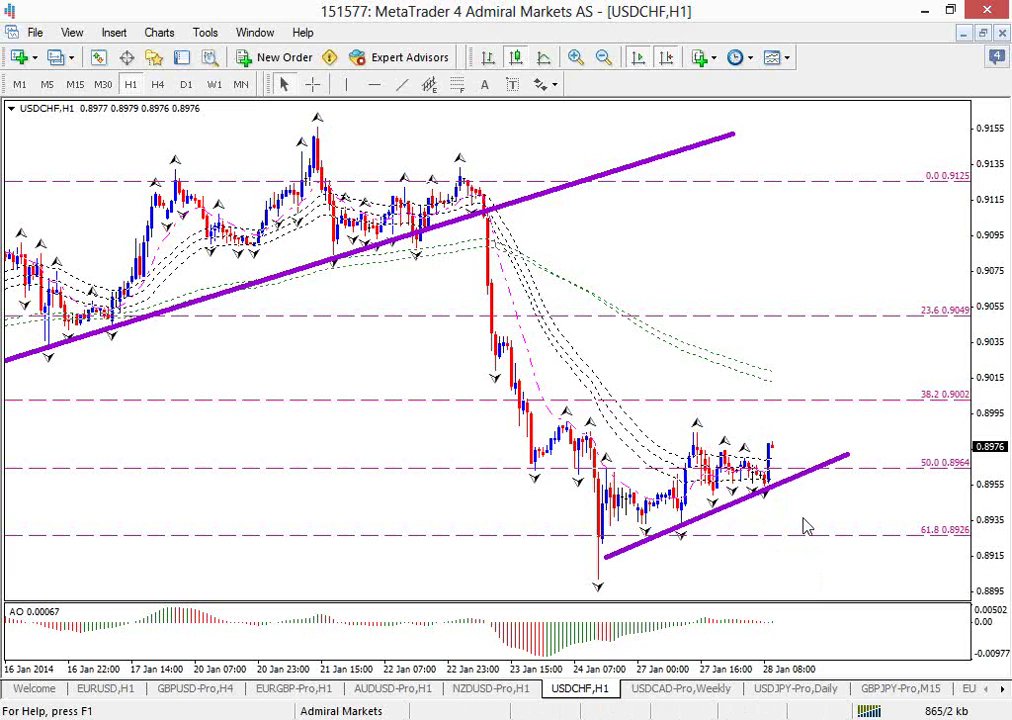
Mark the areas above and below the latest H1 swing low with red bars, trace the bounce off the trendline in red, and clear the strokes
mouse_move(768, 506)
mouse_down()
mouse_move(752, 507)
mouse_move(800, 512)
mouse_up()
drag(757, 459, 788, 459)
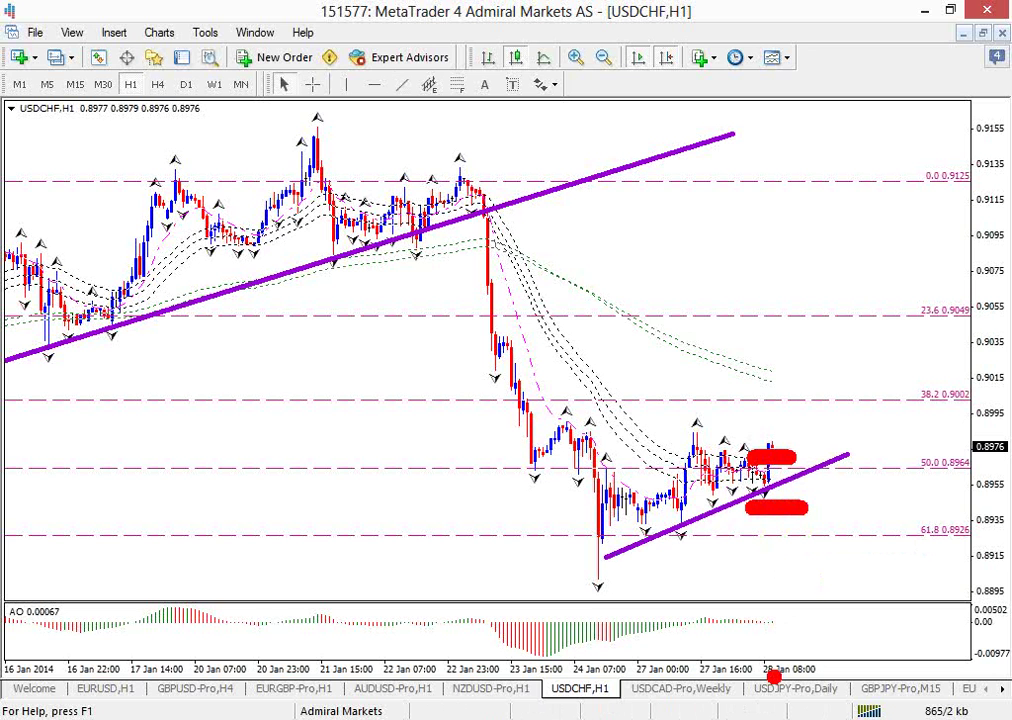
mouse_move(1002, 488)
mouse_down()
mouse_move(1001, 500)
mouse_move(1001, 486)
mouse_up()
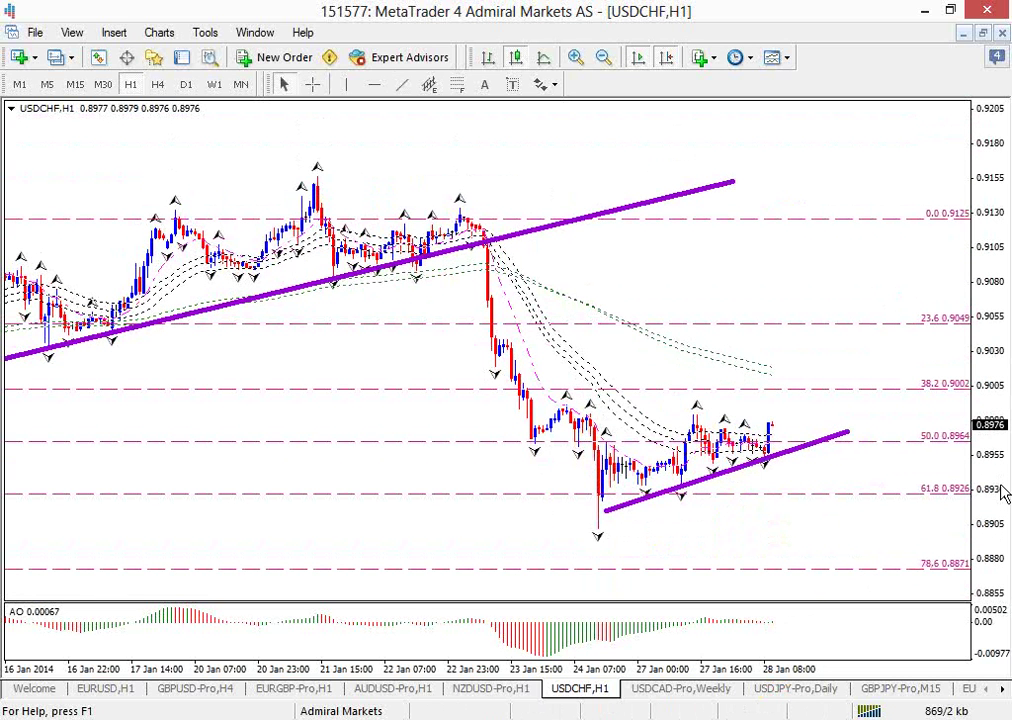
mouse_move(766, 483)
mouse_down()
mouse_move(766, 548)
mouse_move(790, 565)
mouse_move(810, 476)
mouse_move(768, 475)
mouse_move(779, 449)
mouse_move(770, 463)
mouse_move(805, 471)
mouse_move(808, 436)
mouse_move(772, 432)
mouse_up()
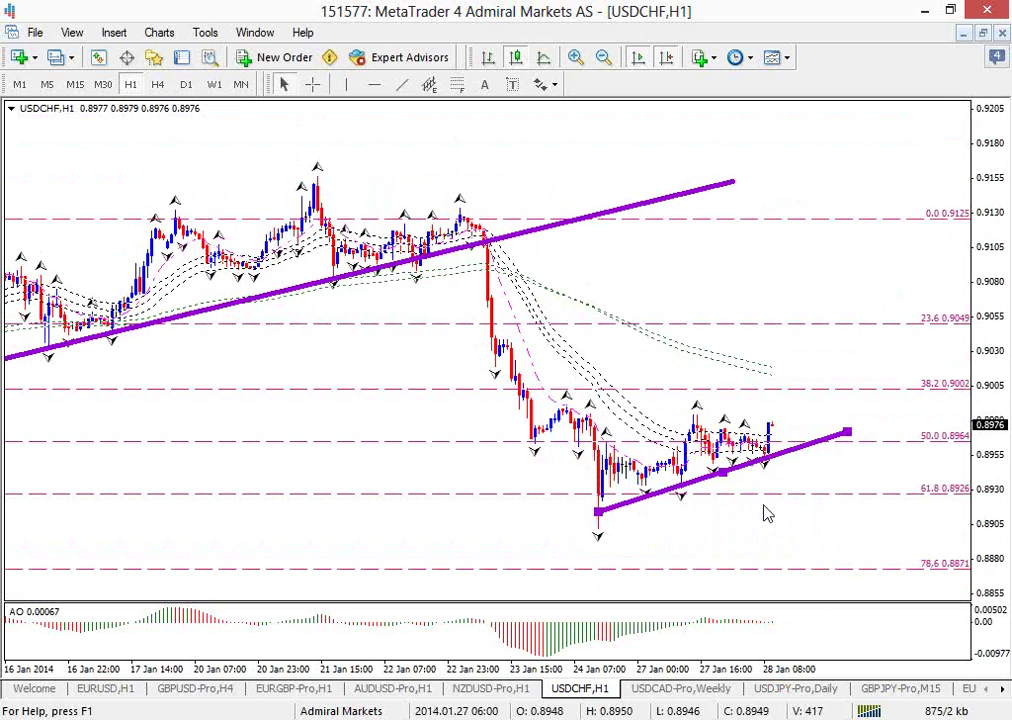
drag(772, 453, 784, 422)
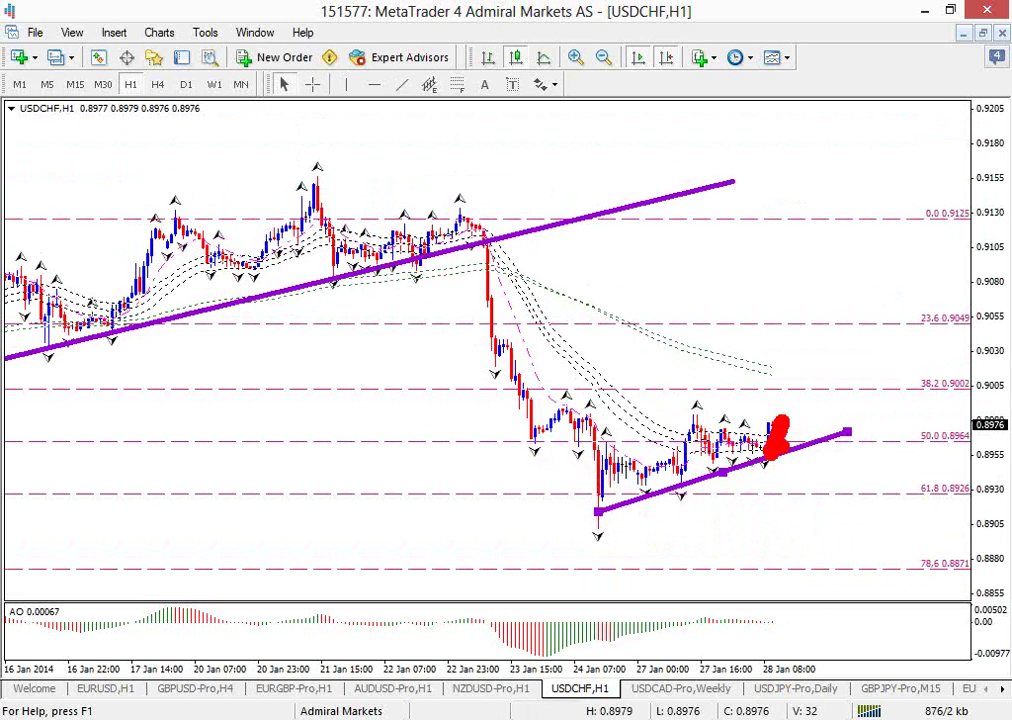
key(Escape)
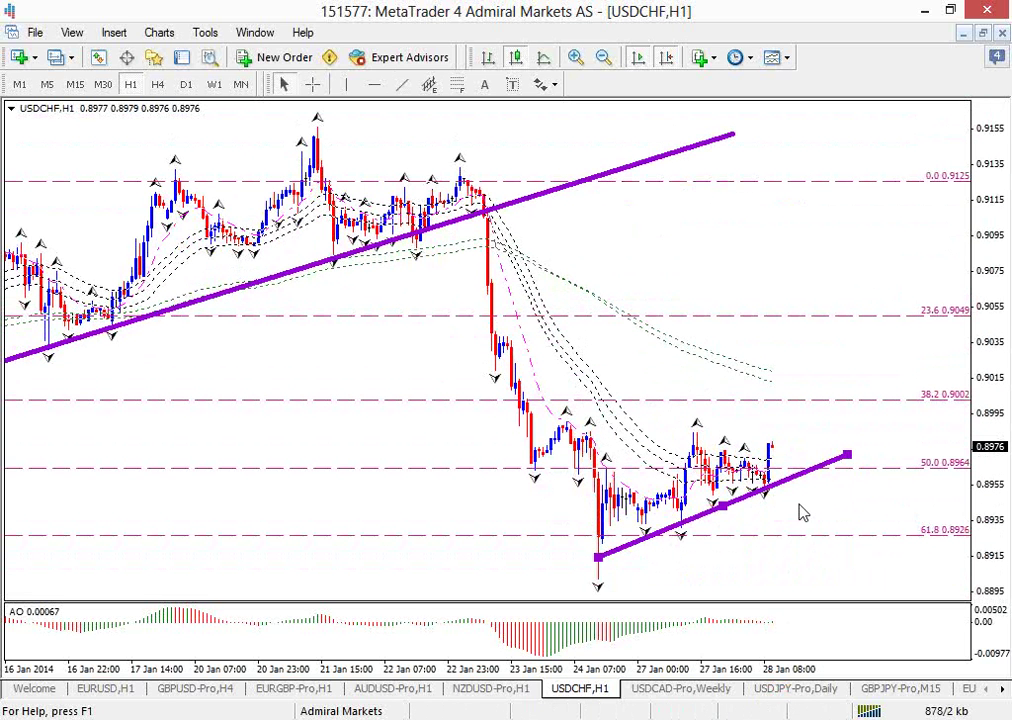
Draw a red arrow pointing down from the lower trendline past the 61.8 level and clear it
key(ctrl+2)
mouse_move(785, 493)
mouse_down()
mouse_move(791, 524)
mouse_move(776, 560)
mouse_up()
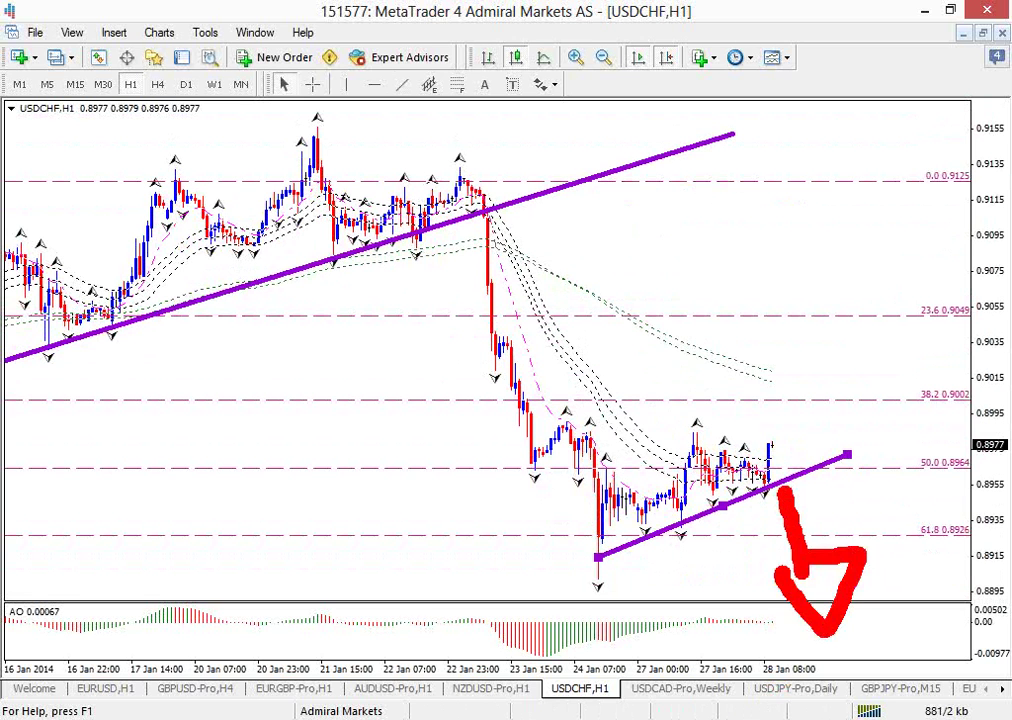
key(Escape)
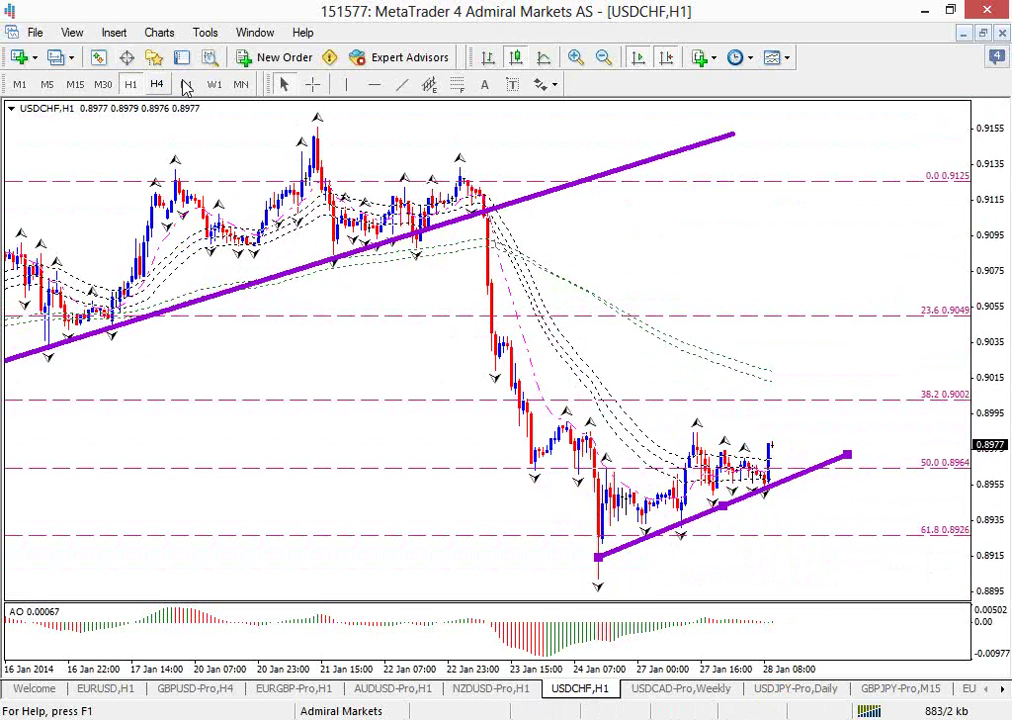
On the USDCHF daily chart, draw a red arrow dipping near the 61.8 level and rising to about 0.9325, and erase it
click(158, 84)
click(186, 84)
key(ctrl+2)
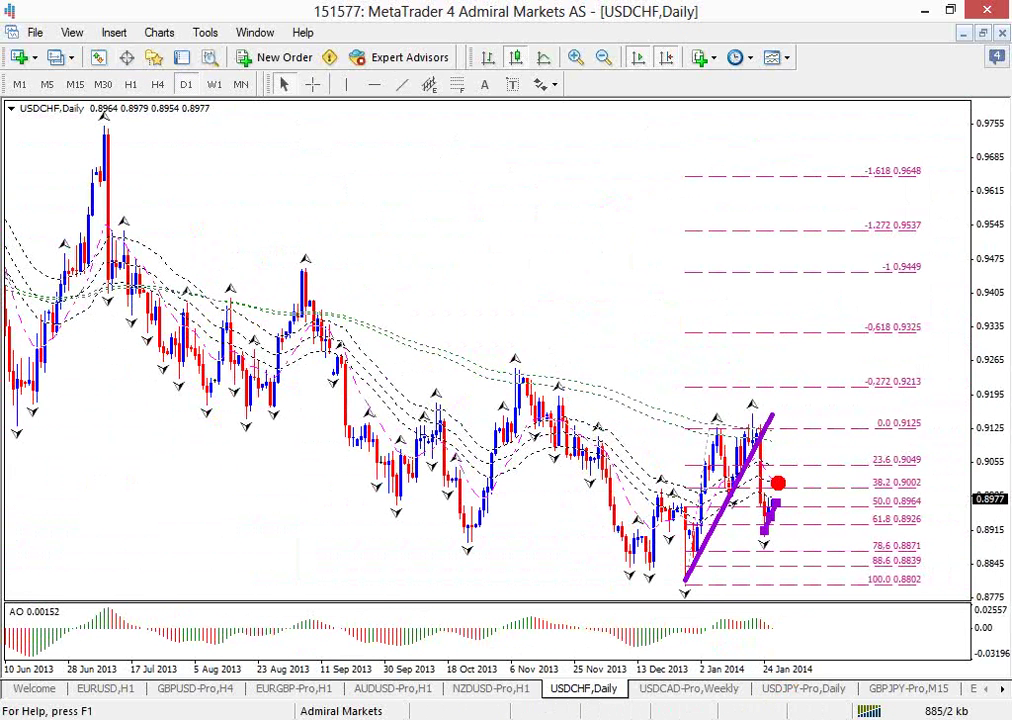
mouse_move(758, 418)
mouse_down()
mouse_move(775, 522)
mouse_move(845, 362)
mouse_move(895, 335)
mouse_move(945, 420)
mouse_up()
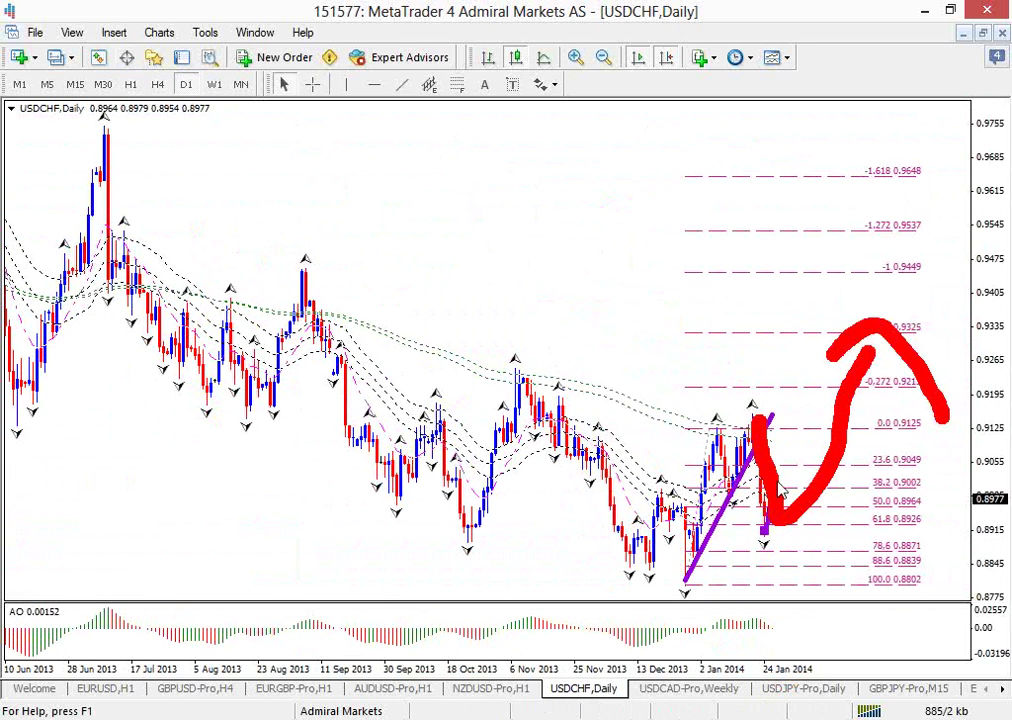
key(e)
Draw a green path from the late-December low to about 0.9140 beyond the latest daily candles and clear it
key(g)
mouse_move(685, 590)
mouse_down()
mouse_move(748, 432)
mouse_move(772, 540)
mouse_move(858, 398)
mouse_move(883, 420)
mouse_up()
key(Escape)
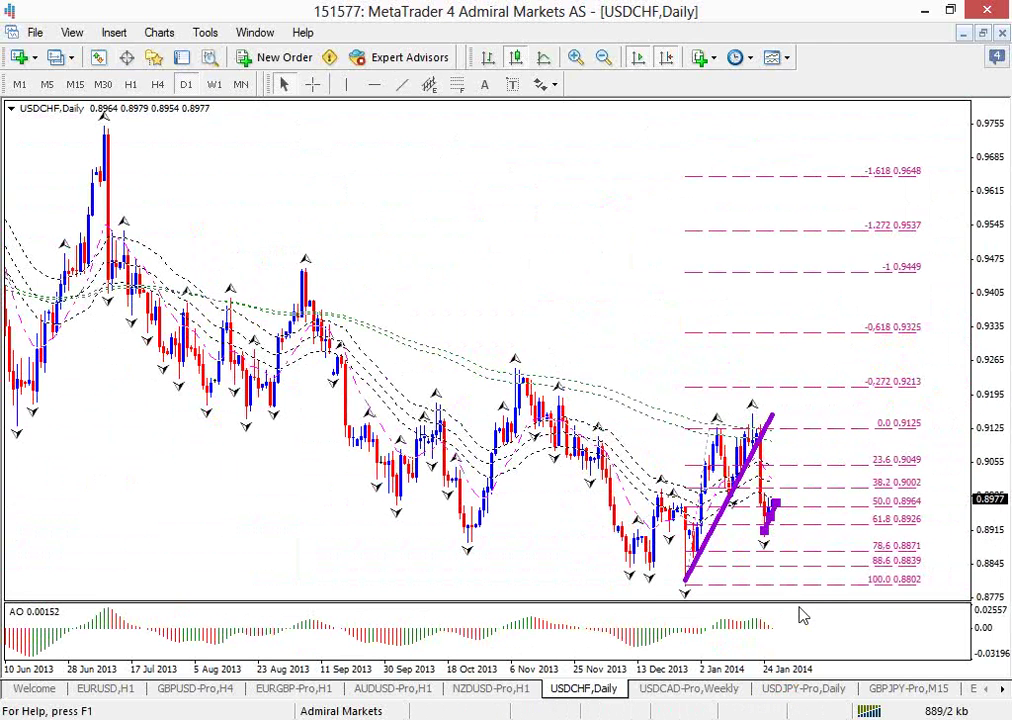
Mark the 78.6 level at 0.8871 with a green bar, draw a red stroke falling to it from the latest candle, and clear both
key(g)
drag(777, 547, 803, 548)
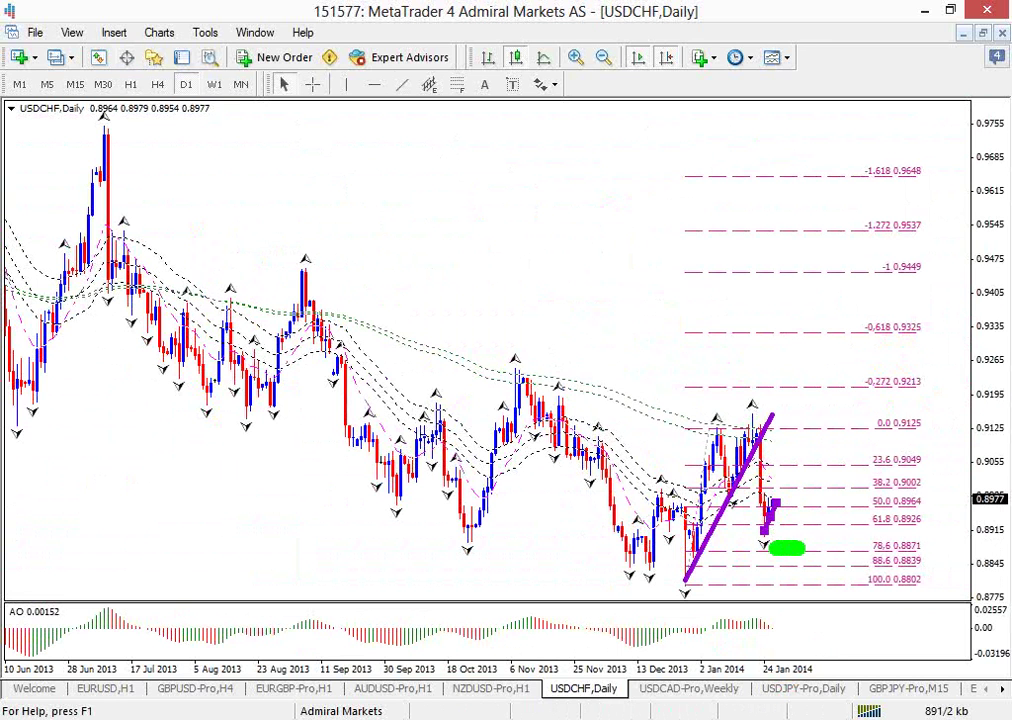
key(r)
drag(779, 505, 798, 540)
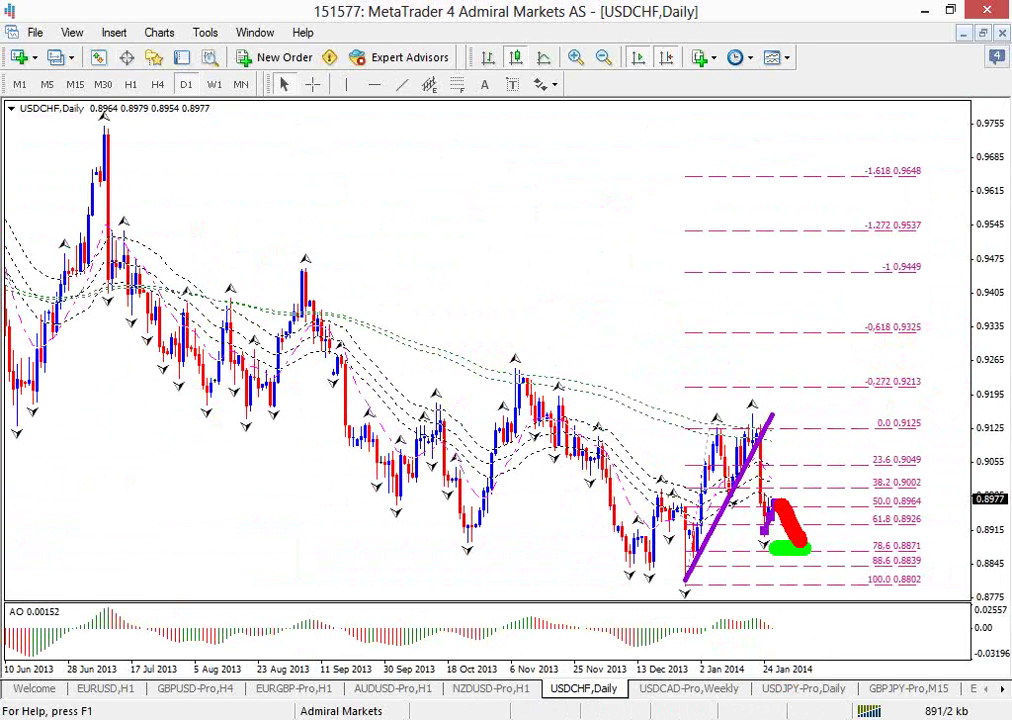
key(Escape)
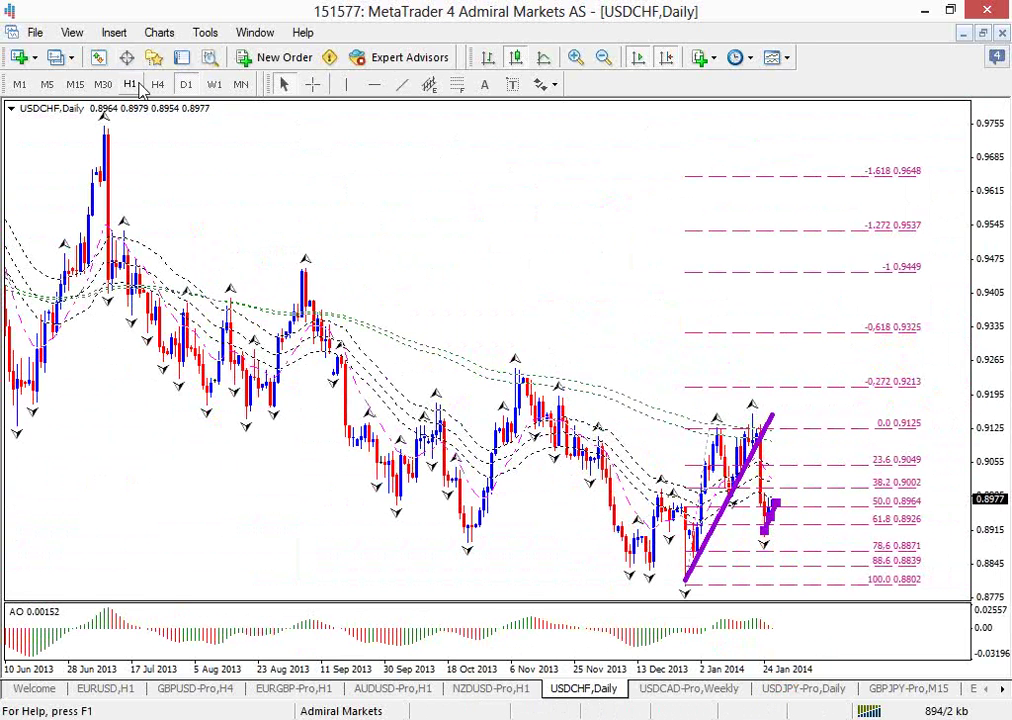
Return to the USDCHF H1 chart, mark the 61.8 level at 0.8926 with a red bar, and clear it
click(134, 85)
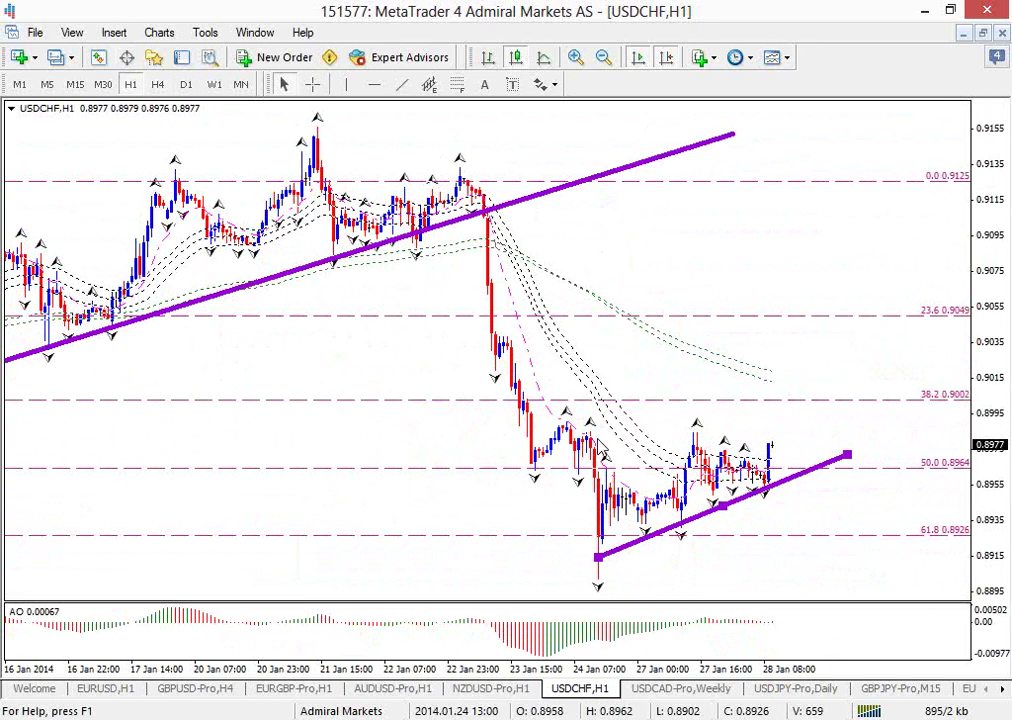
key(ctrl+2)
drag(587, 531, 745, 537)
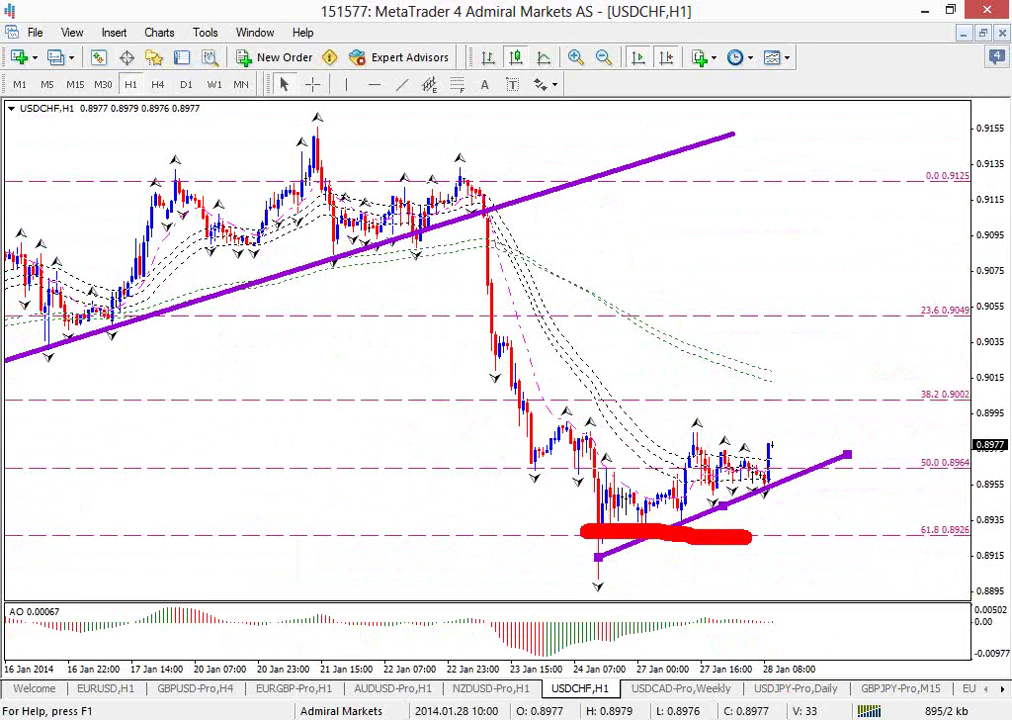
key(Escape)
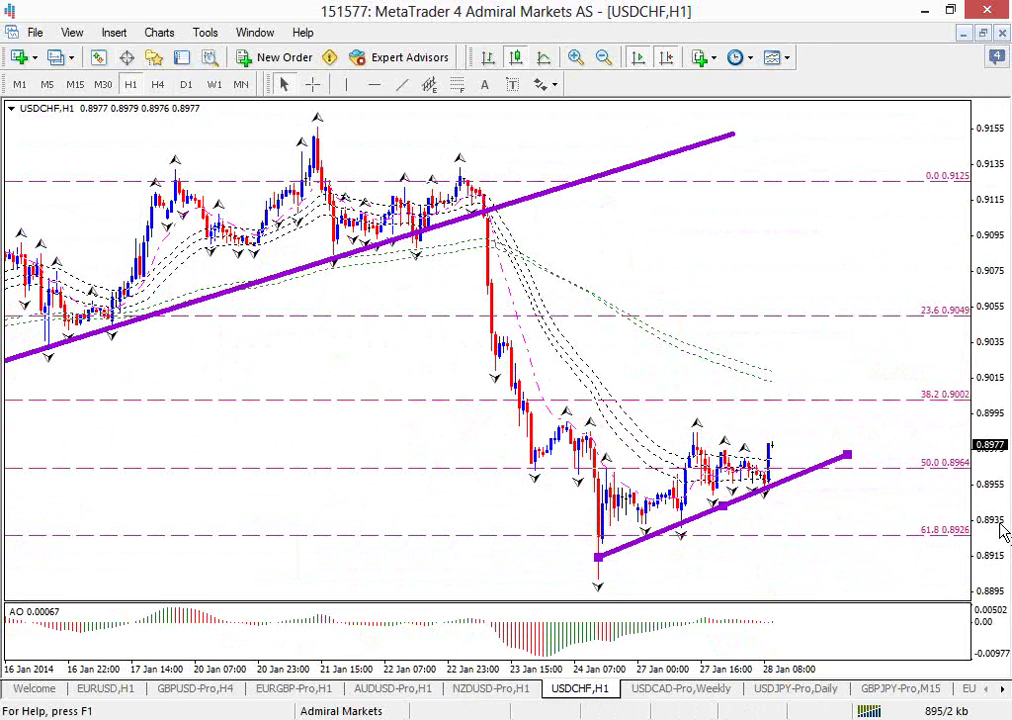
Trace a red fall from the latest H1 candle to the 78.6 level at 0.8871, clear it, and return to the daily chart
drag(1002, 533, 1002, 549)
key(ctrl+2)
drag(776, 459, 802, 569)
key(Escape)
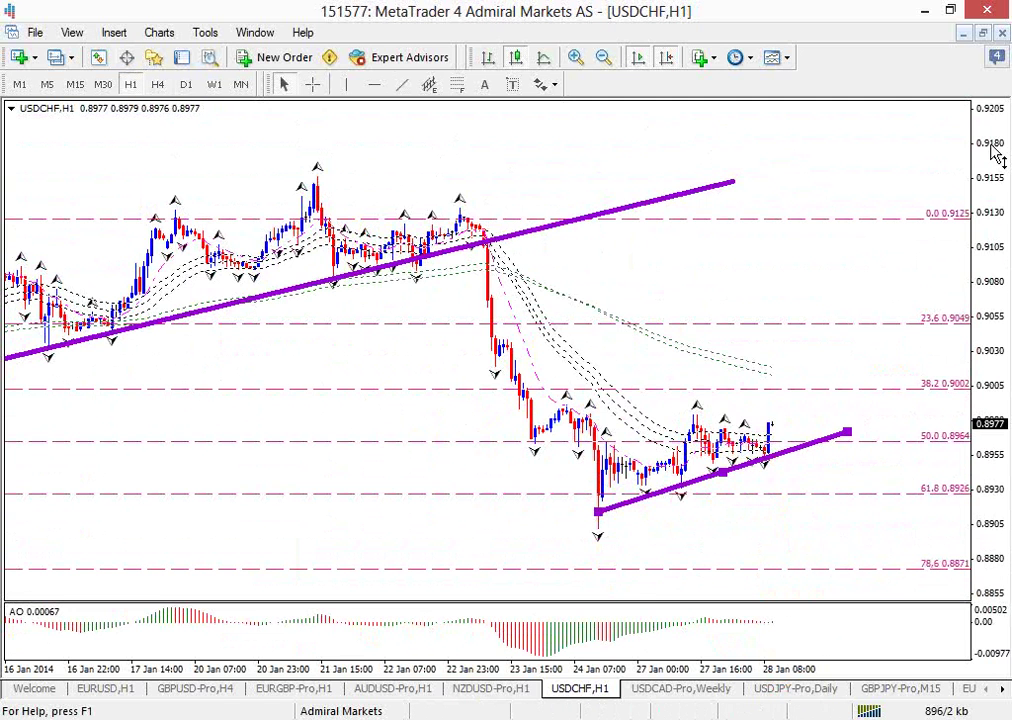
click(186, 84)
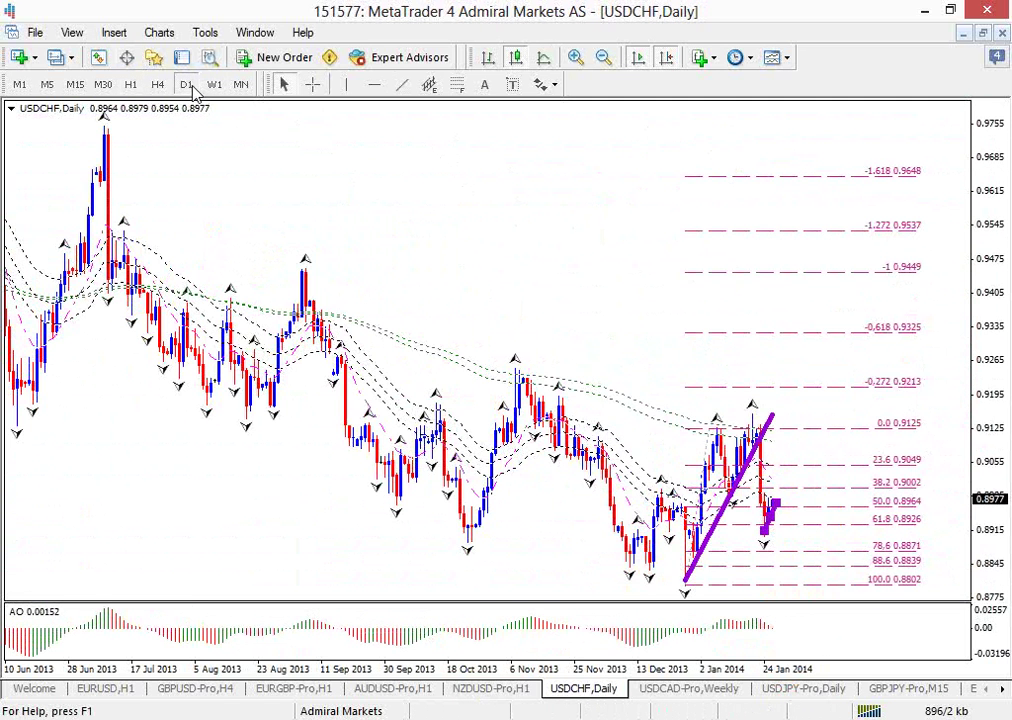
Switch from the USDCHF chart to the USDCAD-Pro weekly chart and turn on chart shift
click(212, 85)
click(190, 85)
key(ctrl+F6)
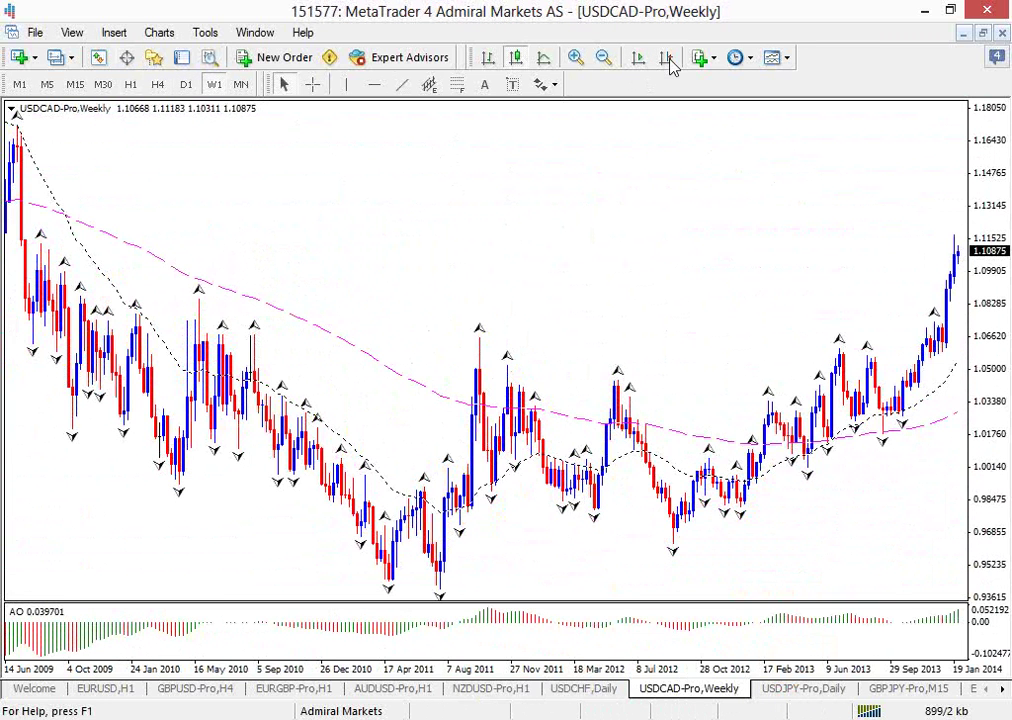
click(668, 59)
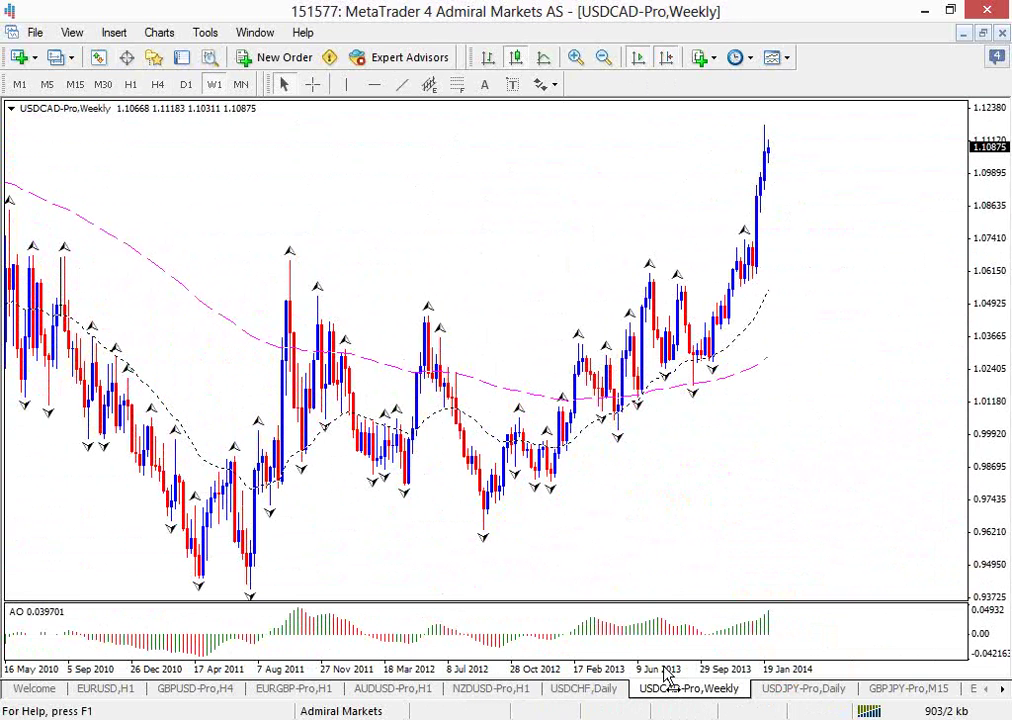
Draw two converging purple trendlines on the USDCAD weekly chart, one descending from the 2011 high and one rising from the 2011 low
key(minus)
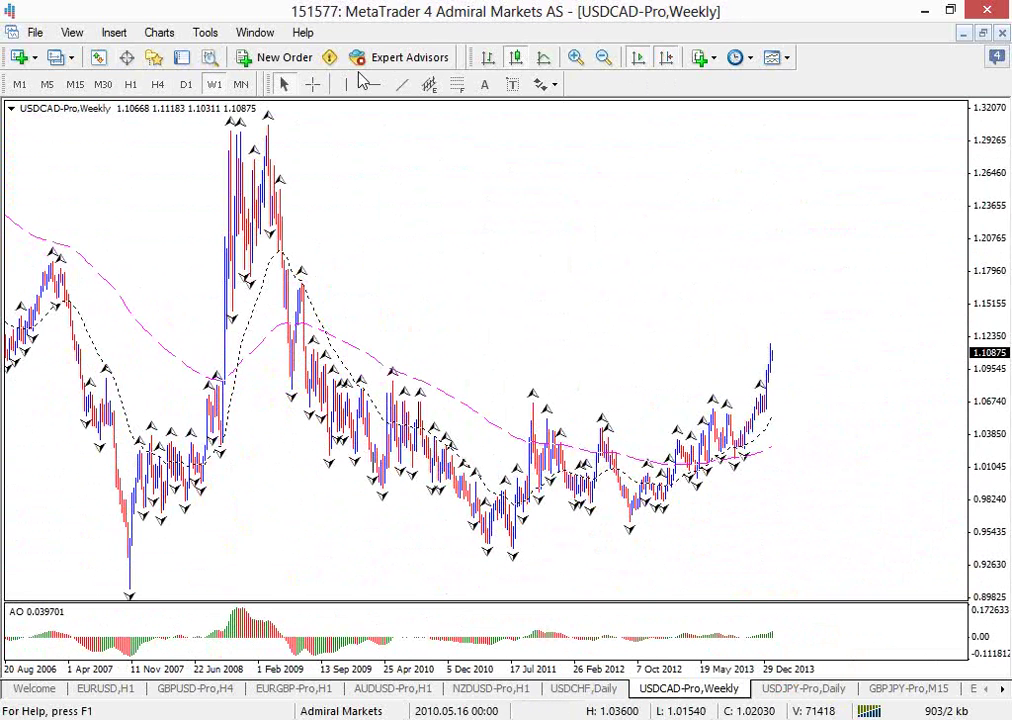
click(402, 84)
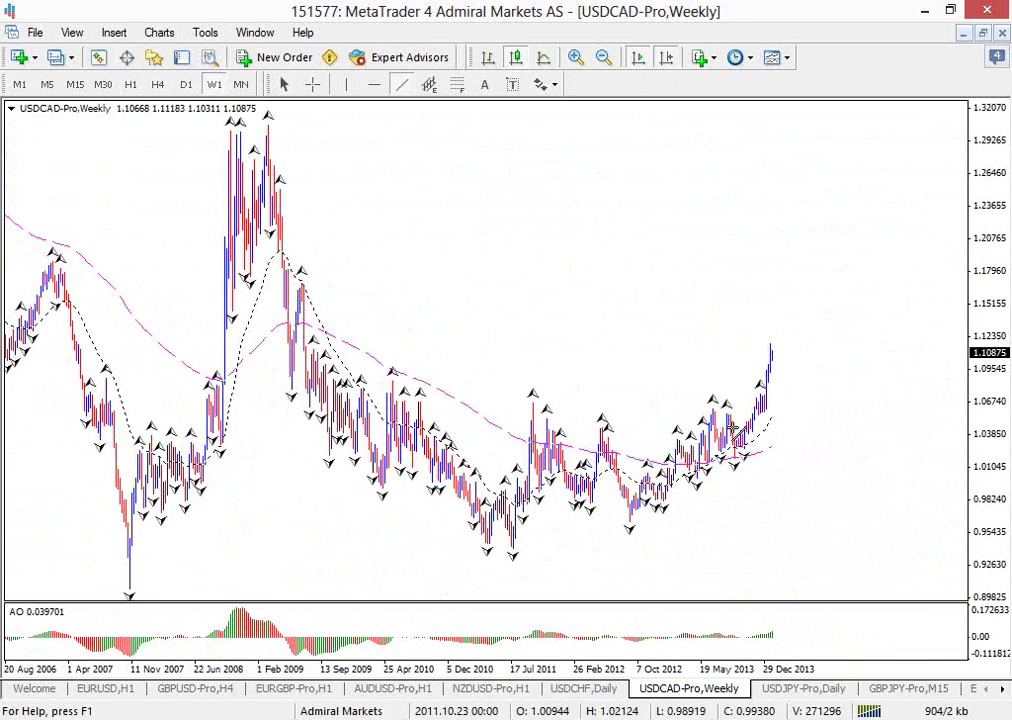
drag(733, 430, 760, 450)
click(408, 87)
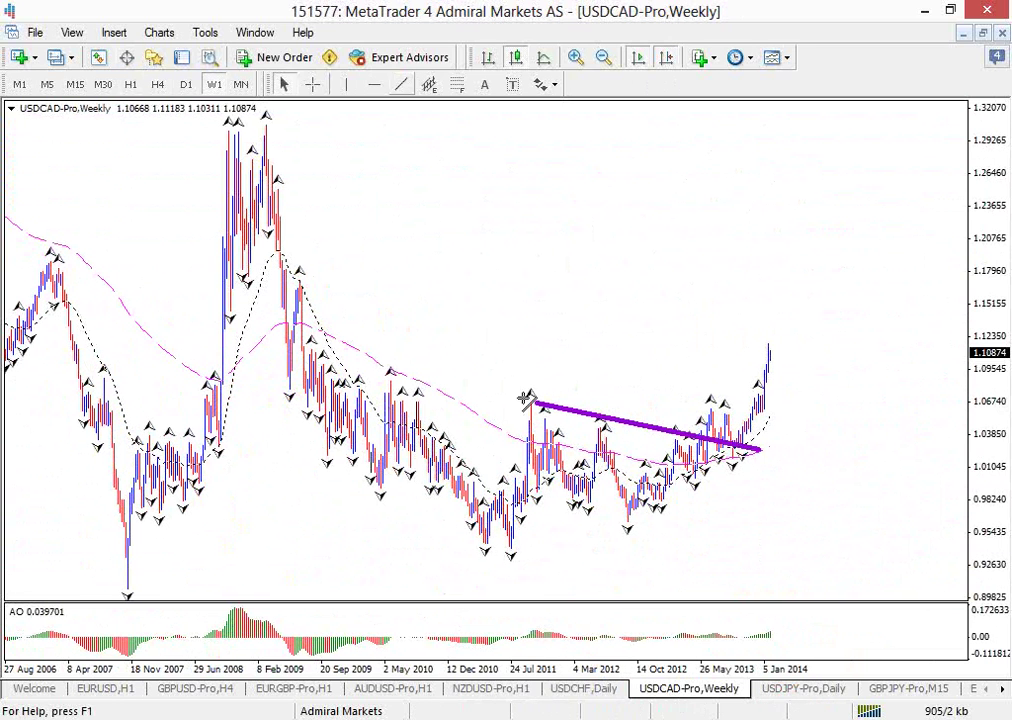
mouse_move(511, 549)
mouse_down()
mouse_move(731, 489)
mouse_move(742, 481)
mouse_move(729, 456)
mouse_up()
double_click(754, 450)
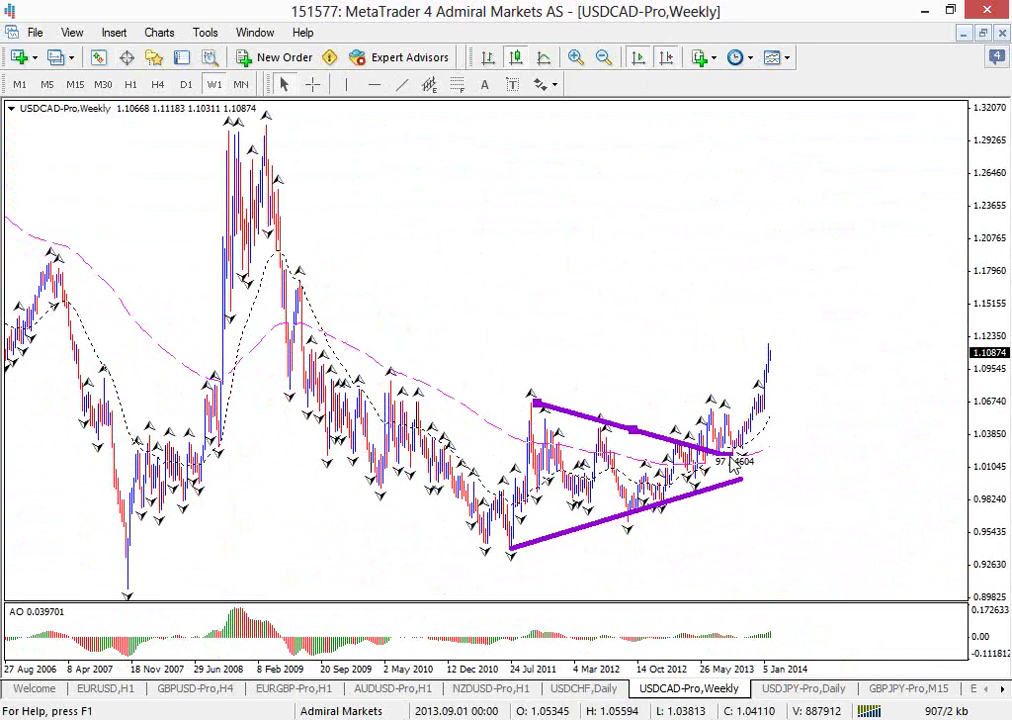
drag(537, 403, 527, 412)
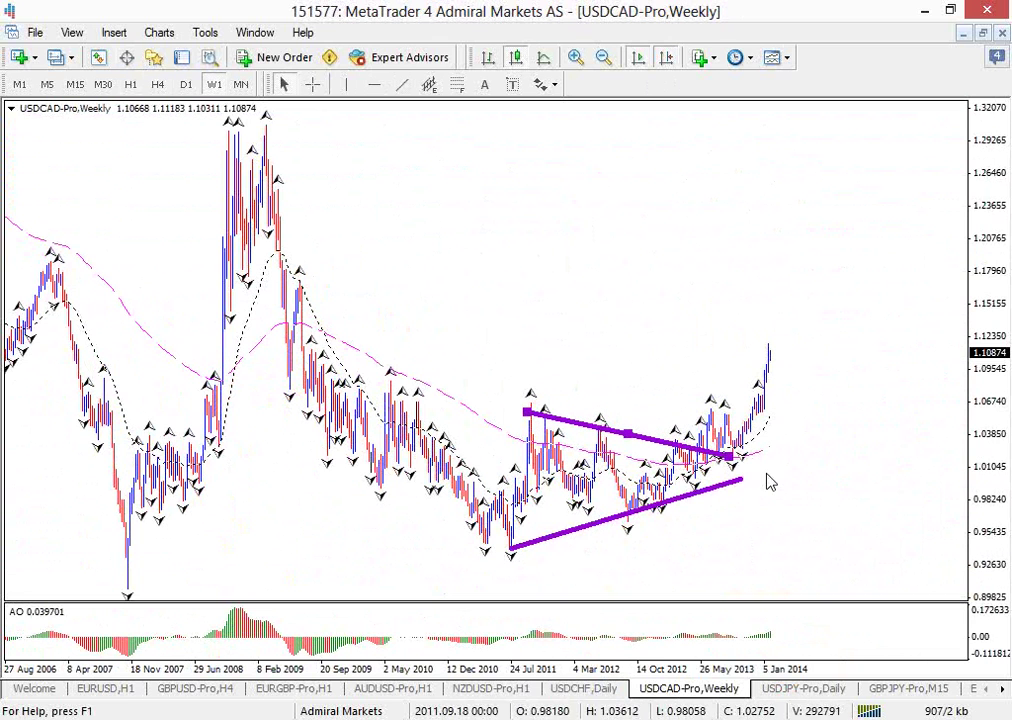
Draw a red zigzag arrow from the triangle breakout up to the latest weekly candles and clear it
mouse_move(729, 456)
mouse_down()
mouse_move(706, 452)
mouse_move(716, 410)
mouse_move(733, 450)
mouse_move(758, 385)
mouse_move(740, 380)
mouse_move(777, 380)
mouse_up()
key(ctrl+2)
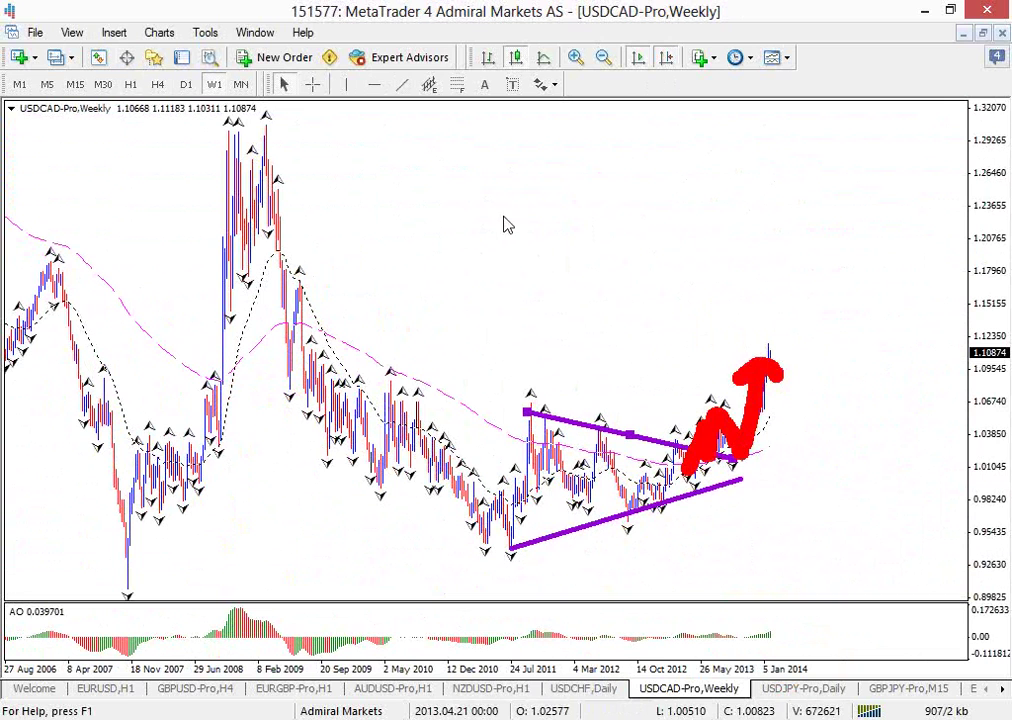
key(Escape)
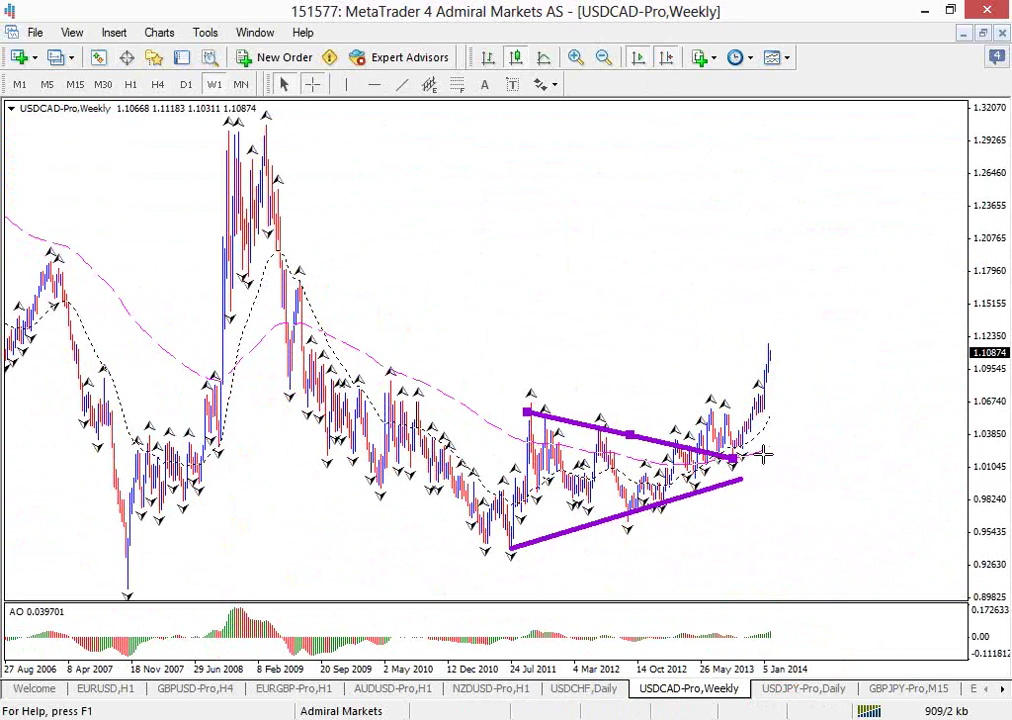
Inspect the latest weekly high with the crosshair, trace the rise from the September 2013 low in green, and clear the marks
click(312, 85)
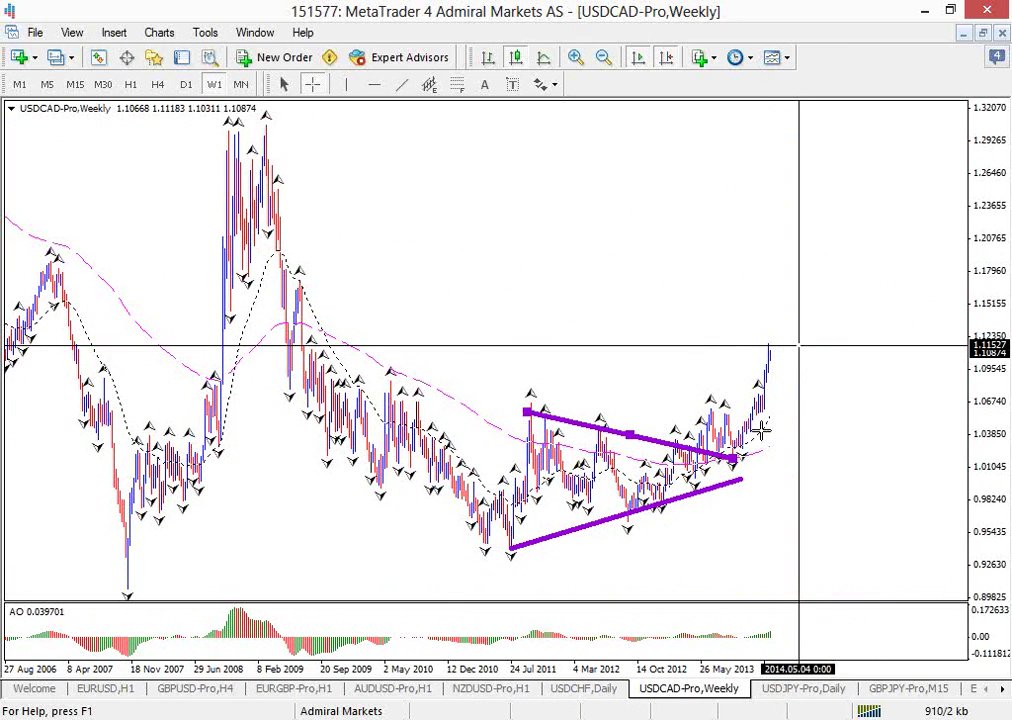
key(ctrl+2)
key(g)
drag(737, 452, 766, 348)
mouse_move(680, 440)
mouse_down()
mouse_move(592, 425)
mouse_move(625, 545)
mouse_move(670, 448)
mouse_up()
key(Escape)
Draw a Fibonacci retracement from the 2011 low to the 2011 high, mark its 23.6, -0.272 and -0.618 levels in green, and clear the marks
click(457, 84)
mouse_move(511, 553)
mouse_down()
mouse_move(549, 411)
mouse_move(541, 404)
mouse_up()
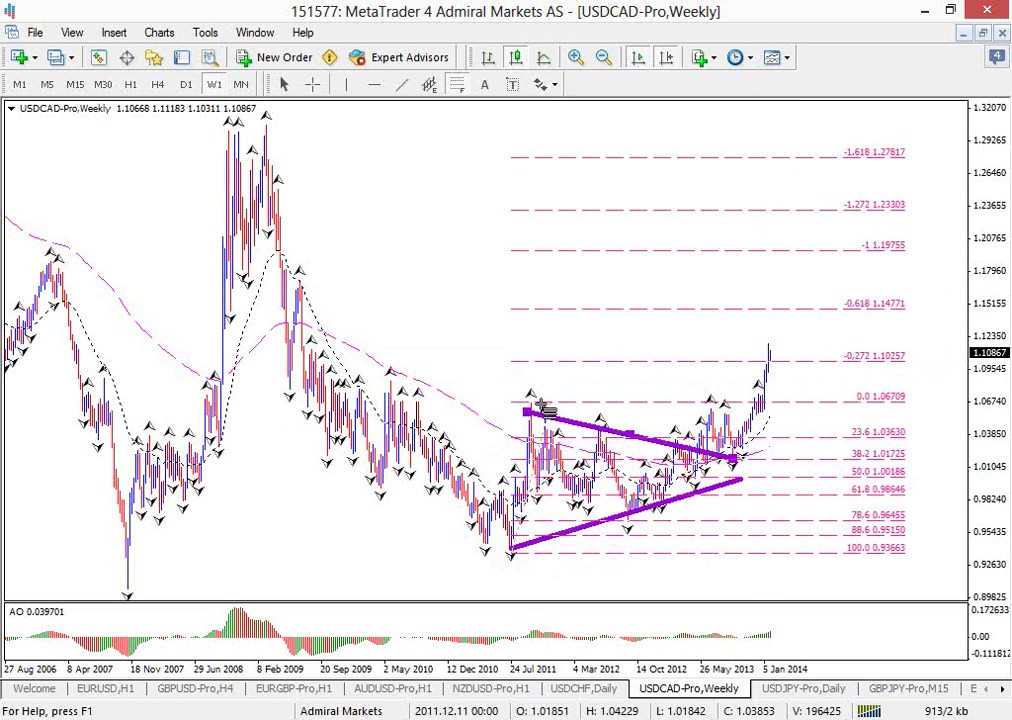
drag(541, 404, 536, 404)
key(ctrl+2)
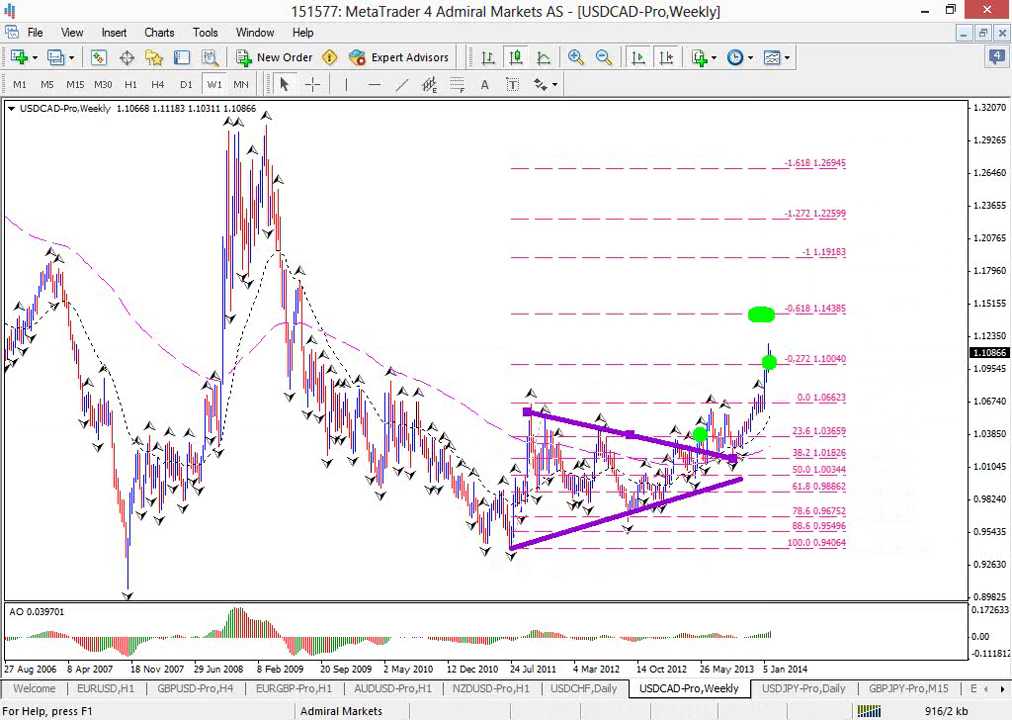
key(Escape)
Mark the 78.6 level at 0.96752 with a green bar, trace the price swings from the 2011 high down to it, and clear both
drag(752, 672, 339, 480)
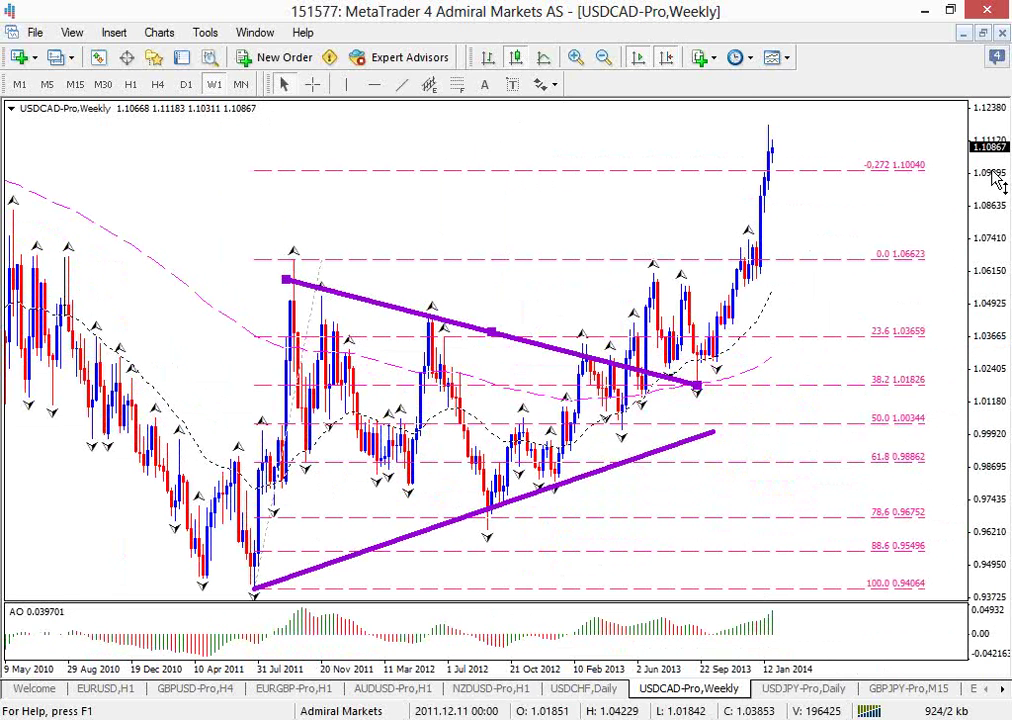
key(Right)
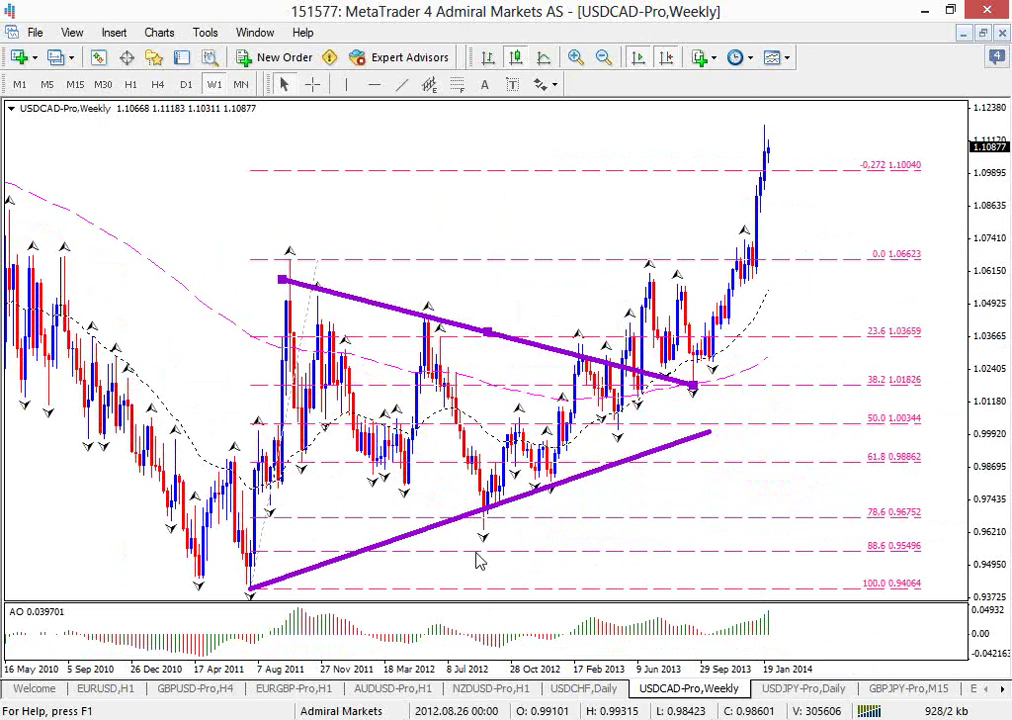
key(ctrl+2)
drag(483, 519, 515, 520)
mouse_move(296, 293)
mouse_down()
mouse_move(390, 470)
mouse_move(420, 335)
mouse_move(482, 508)
mouse_up()
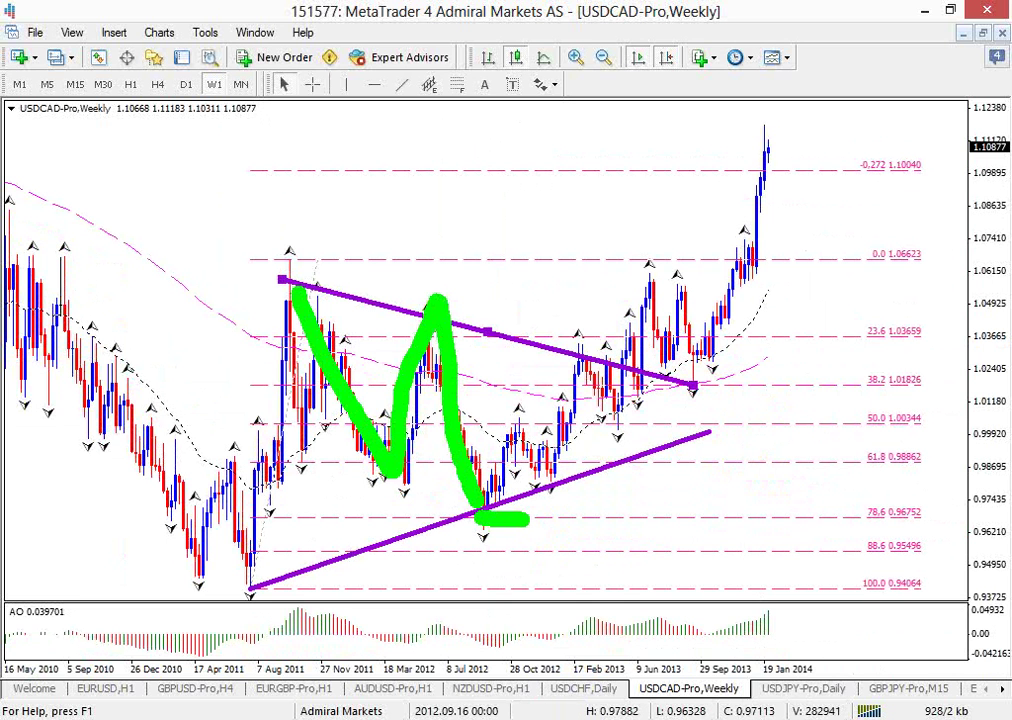
key(Escape)
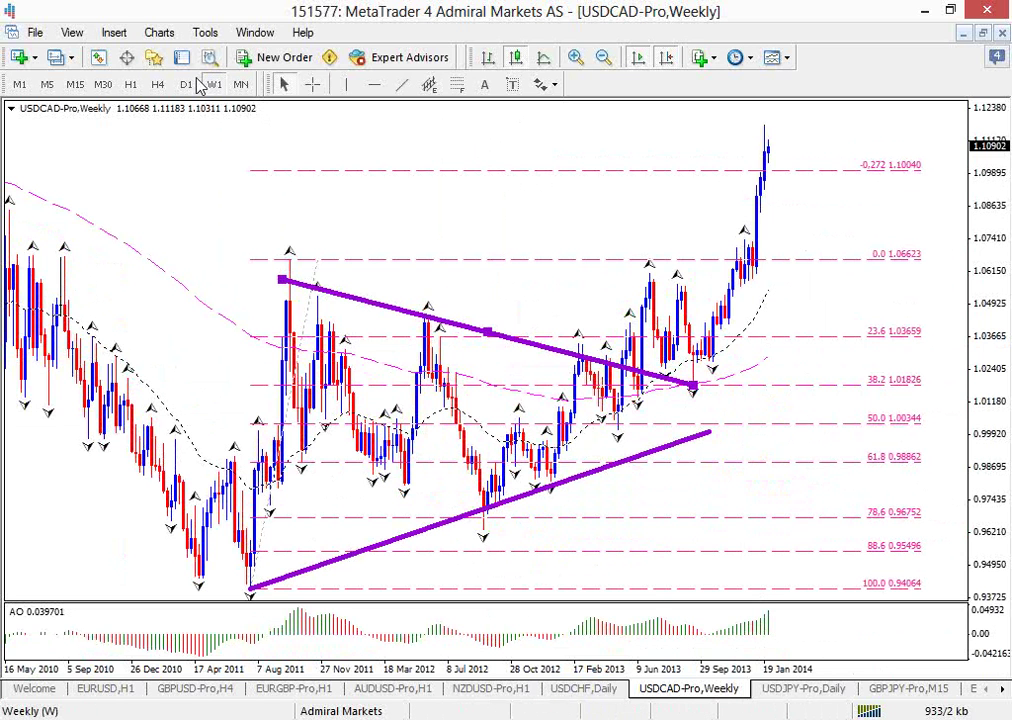
Switch USDCAD to the daily chart and draw a rising black equidistant channel based on the January 2013 low
click(190, 84)
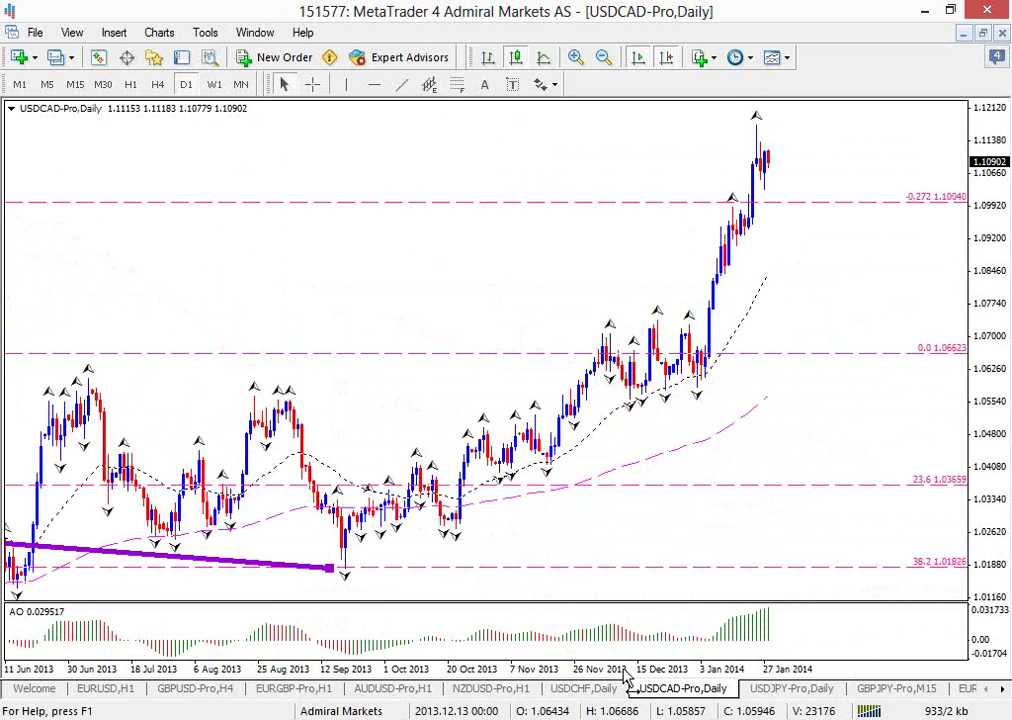
key(minus)
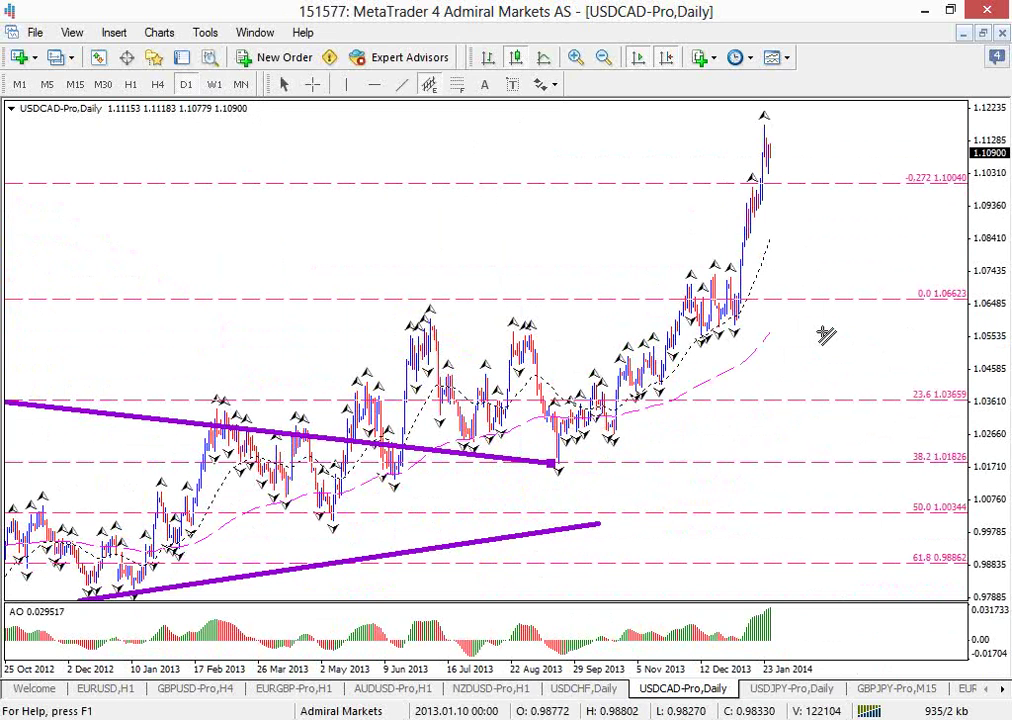
drag(822, 332, 131, 592)
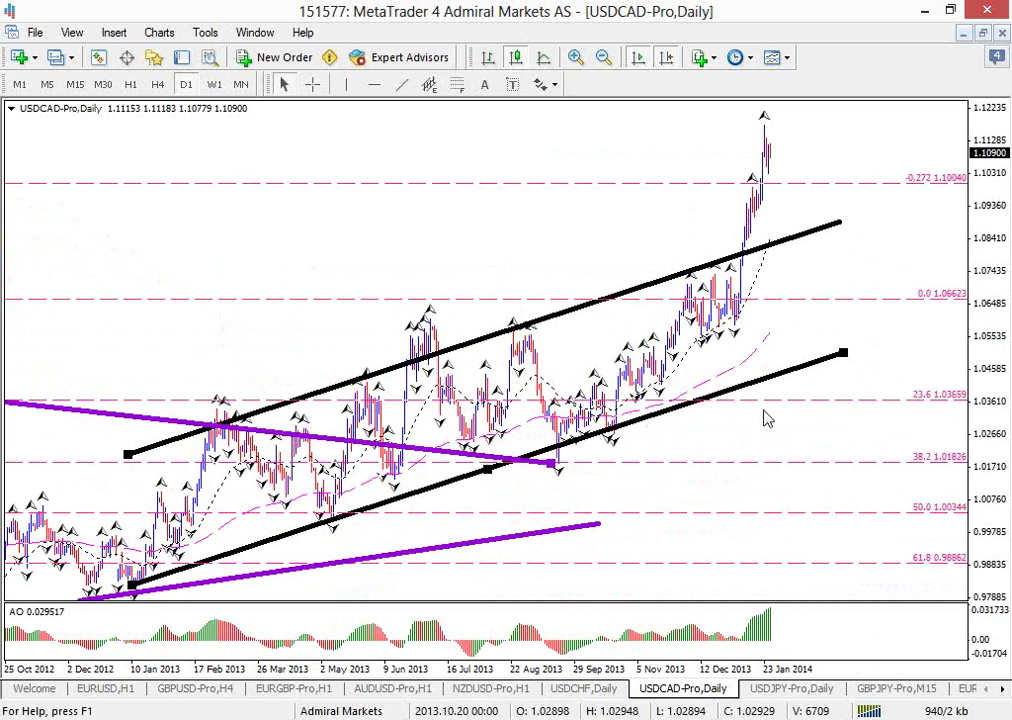
Draw a green arrow from the channel's upper line up past the latest daily high and clear it
click(213, 85)
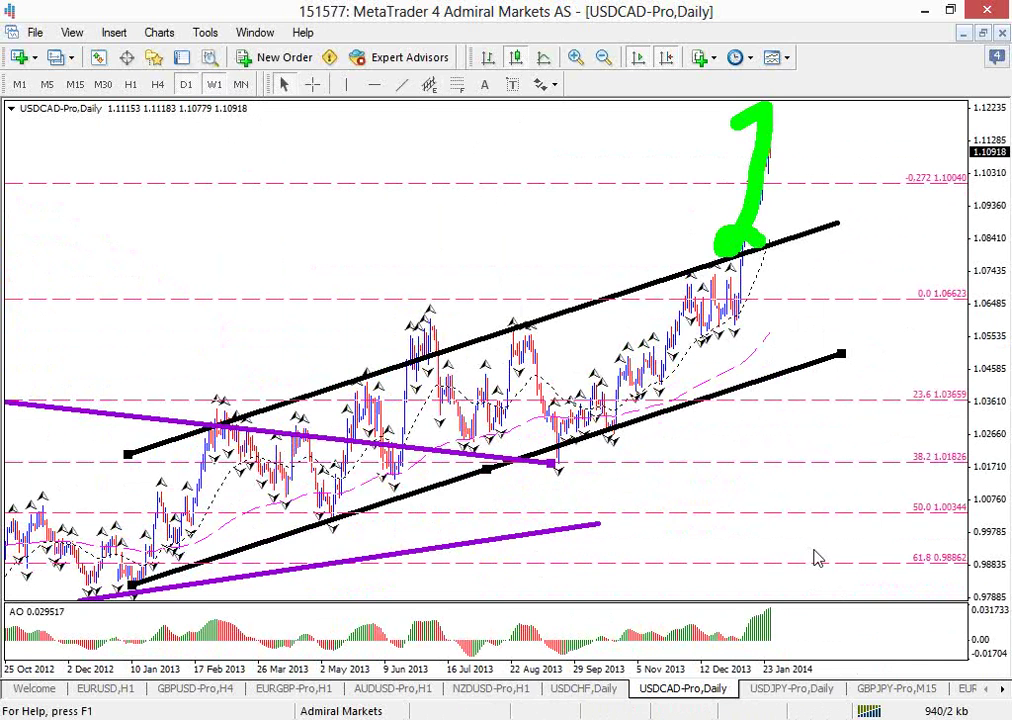
key(Escape)
key(plus)
mouse_move(797, 616)
mouse_down()
mouse_move(722, 616)
mouse_move(790, 623)
mouse_up()
key(Escape)
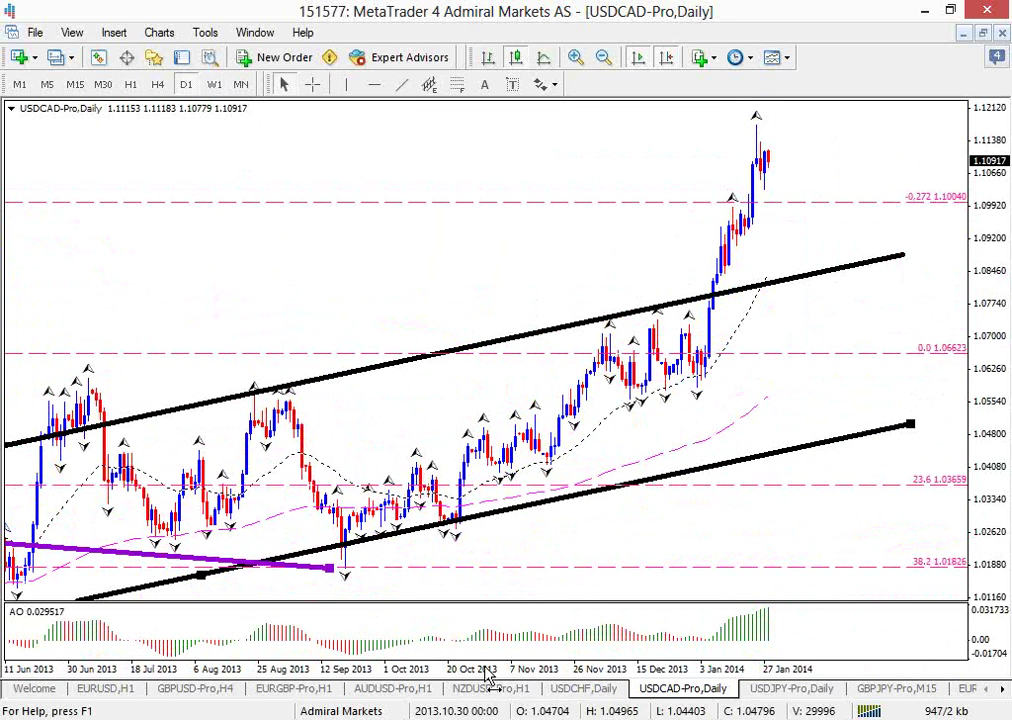
Switch USDCAD to the H4 chart, trace a green line along the rising January highs, clear it, and circle the top swing high
click(157, 84)
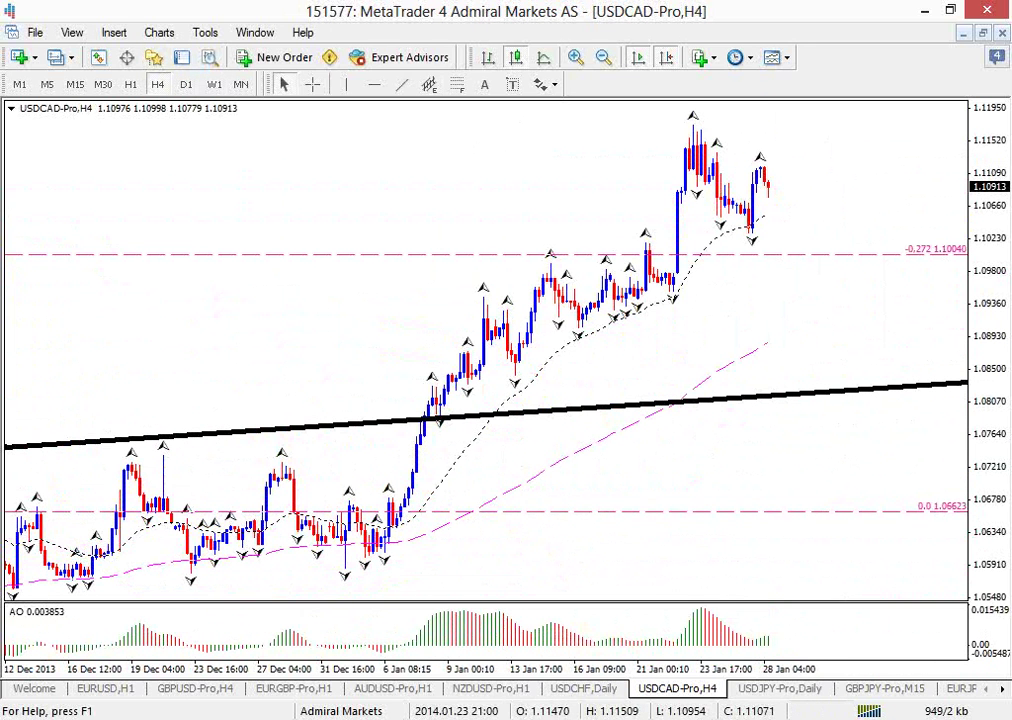
drag(751, 93, 380, 388)
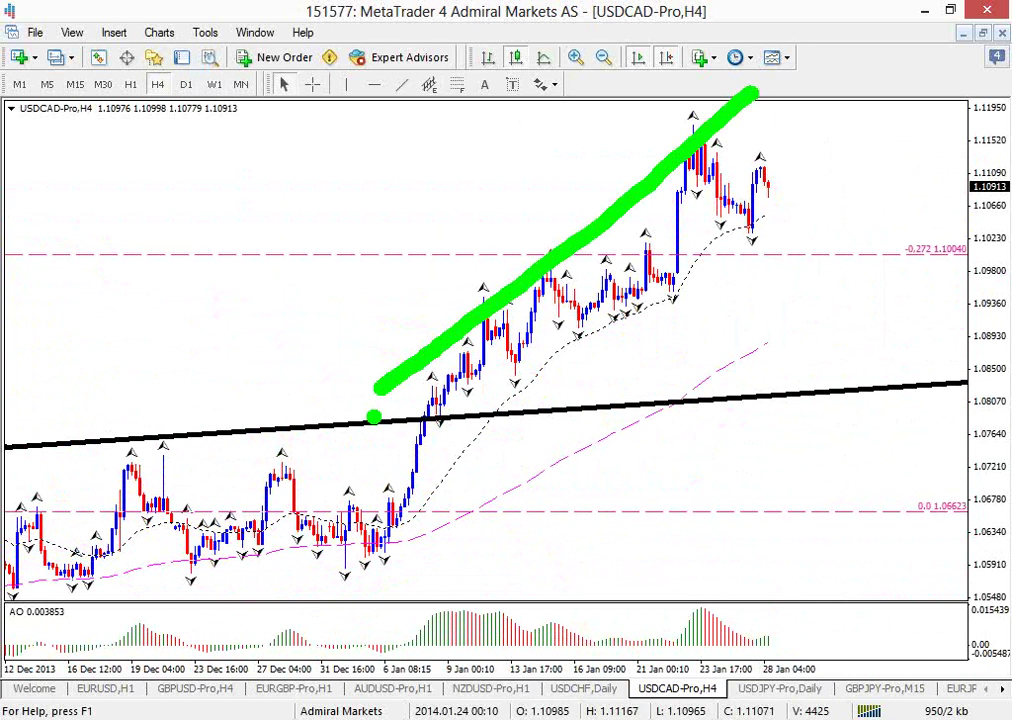
key(Escape)
mouse_move(739, 115)
mouse_down()
mouse_move(732, 97)
mouse_move(677, 95)
mouse_move(740, 130)
mouse_move(748, 108)
mouse_up()
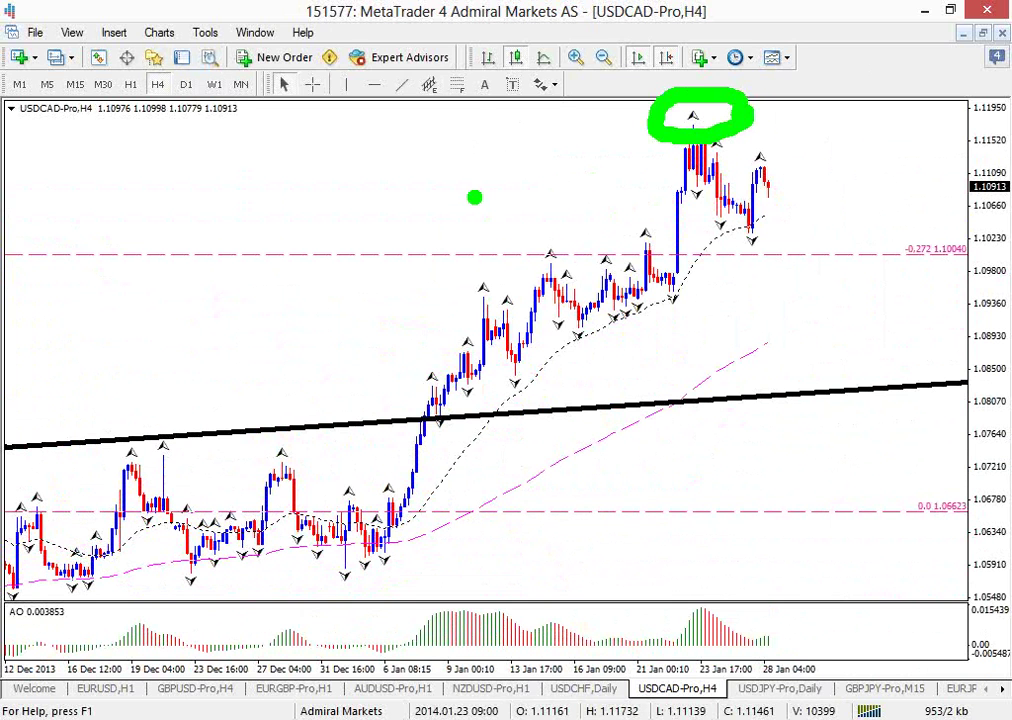
Draw a Fibonacci retracement from the 1.06083 low to the 1.11740 high, mark its 23.6 and 38.2 levels in green, and clear the marks
click(457, 84)
mouse_move(469, 366)
mouse_down()
mouse_move(486, 136)
mouse_move(497, 131)
mouse_up()
mouse_move(761, 222)
mouse_down()
mouse_move(796, 219)
mouse_move(790, 211)
mouse_move(763, 232)
mouse_up()
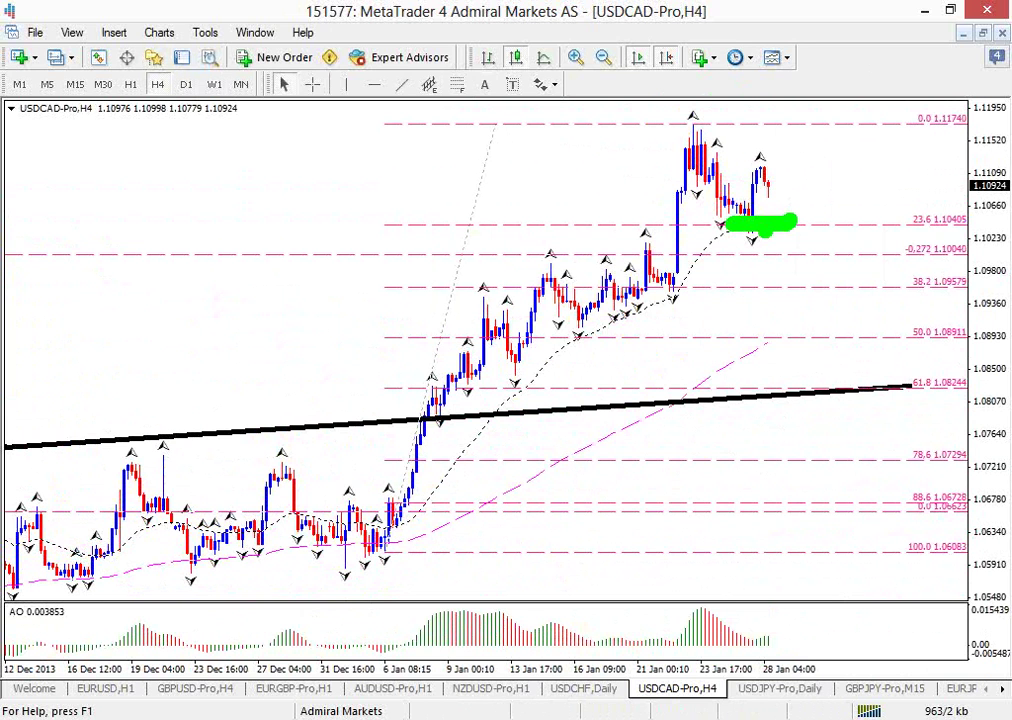
drag(725, 287, 815, 288)
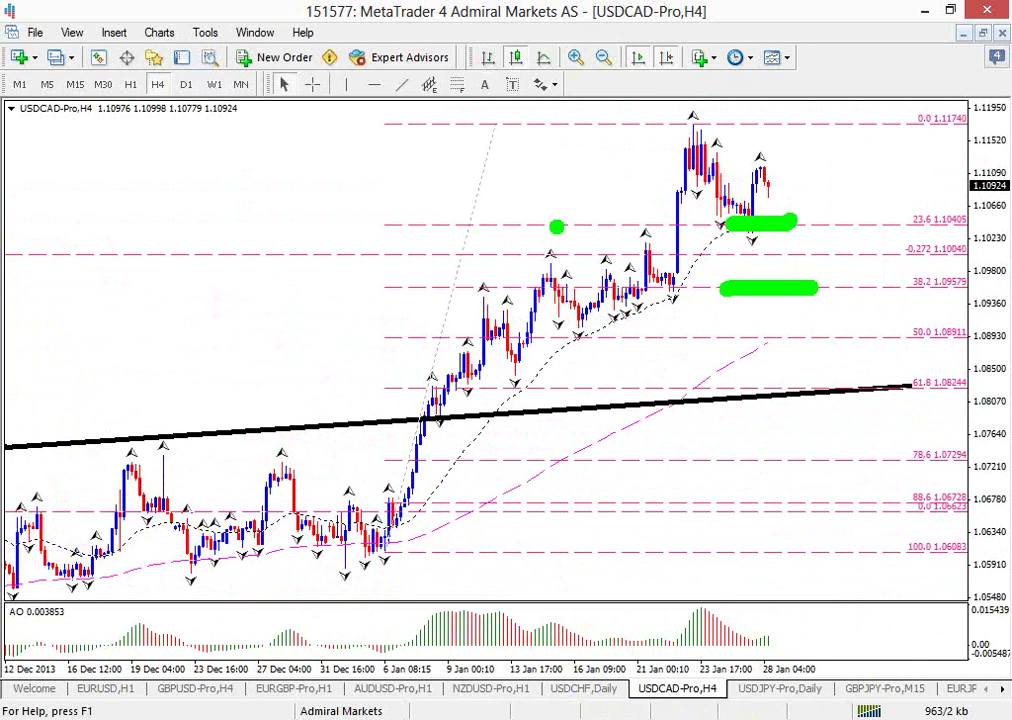
key(Escape)
Change the level color of the new H4 Fibonacci retracement to LimeGreen
right_click(494, 127)
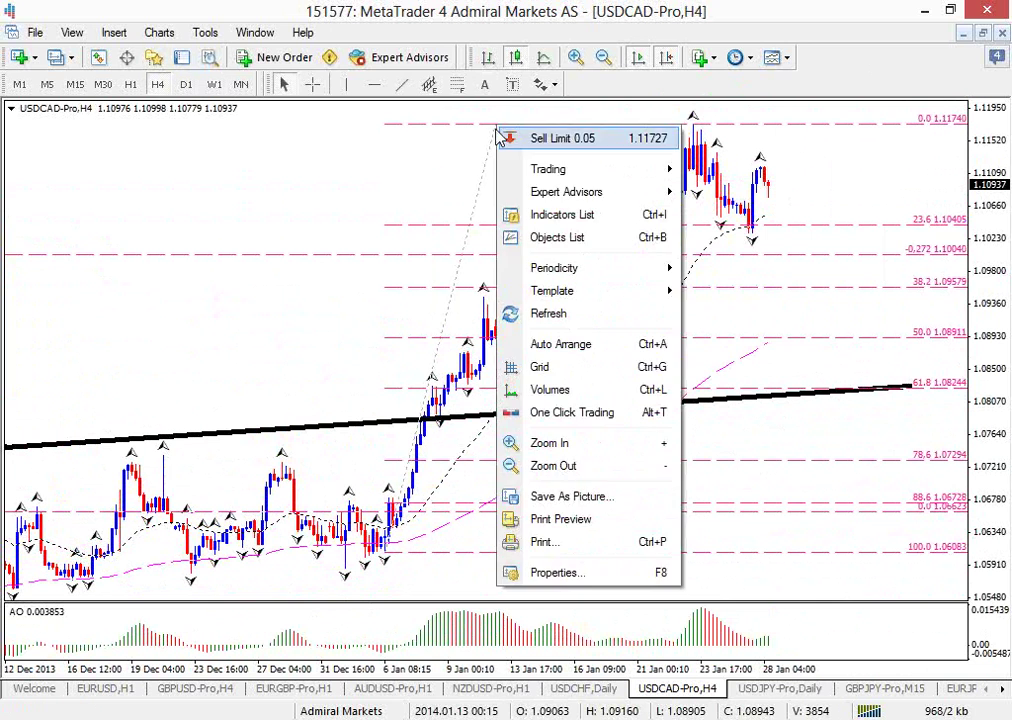
click(485, 124)
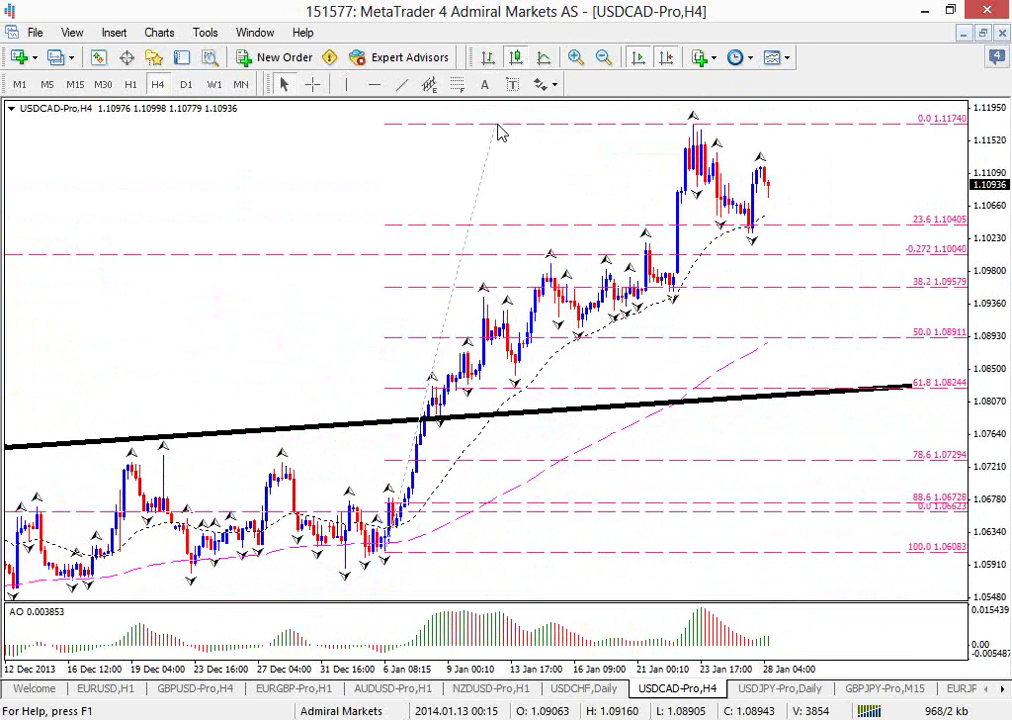
double_click(498, 131)
click(520, 413)
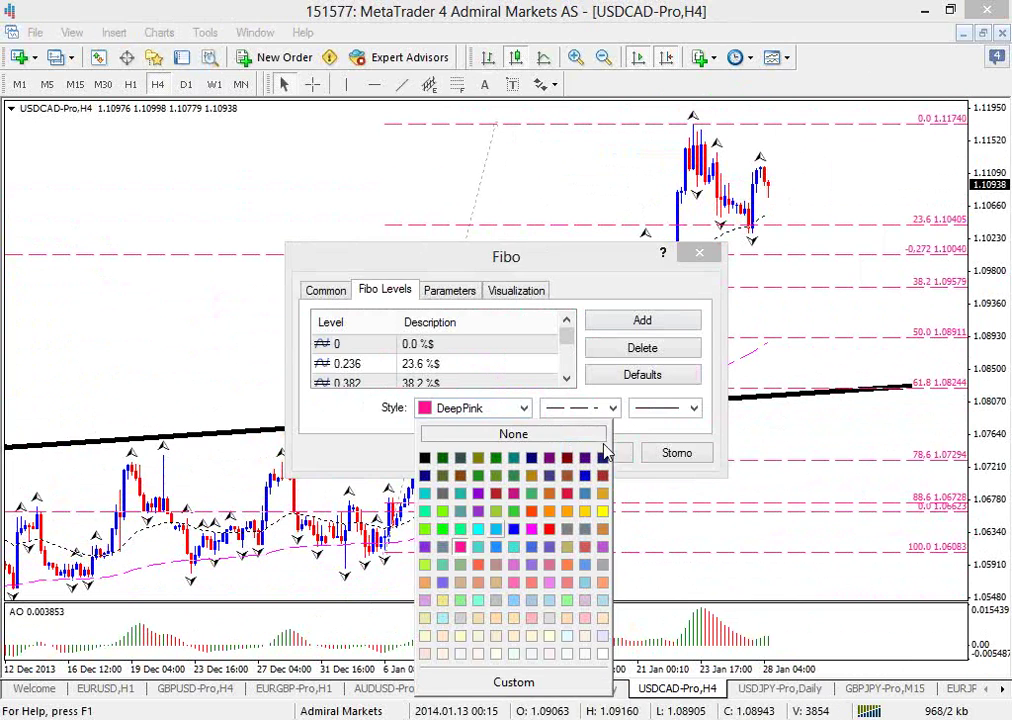
click(460, 511)
click(600, 453)
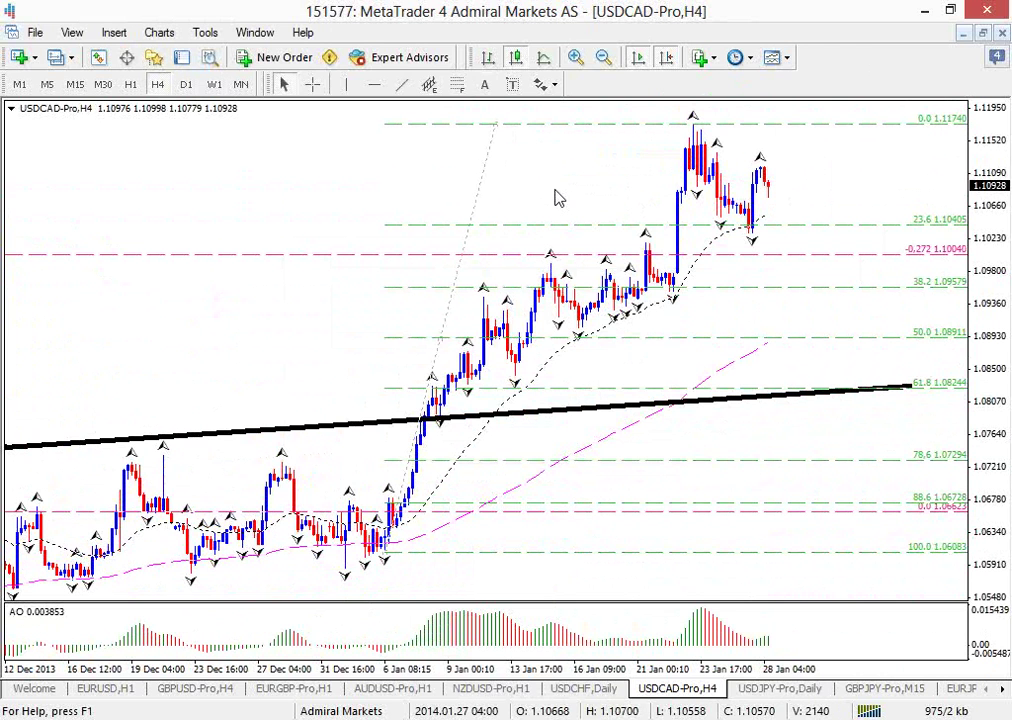
Draw a second Fibonacci retracement from the 1.11732 high to the 1.10331 low and color its levels red
click(457, 84)
drag(697, 125, 716, 228)
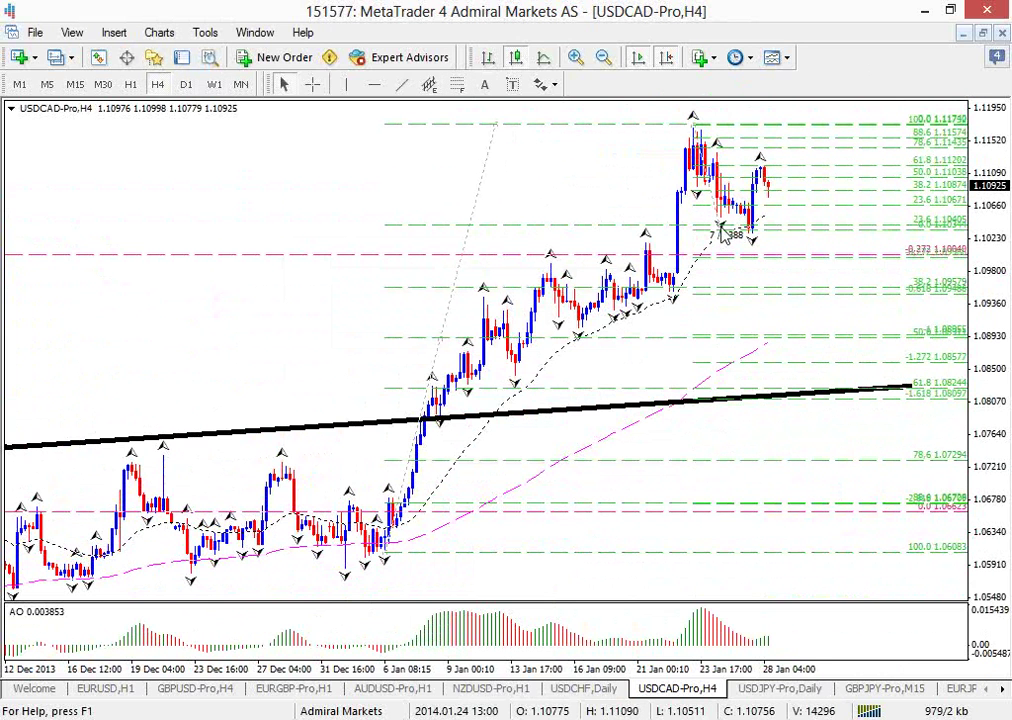
right_click(722, 229)
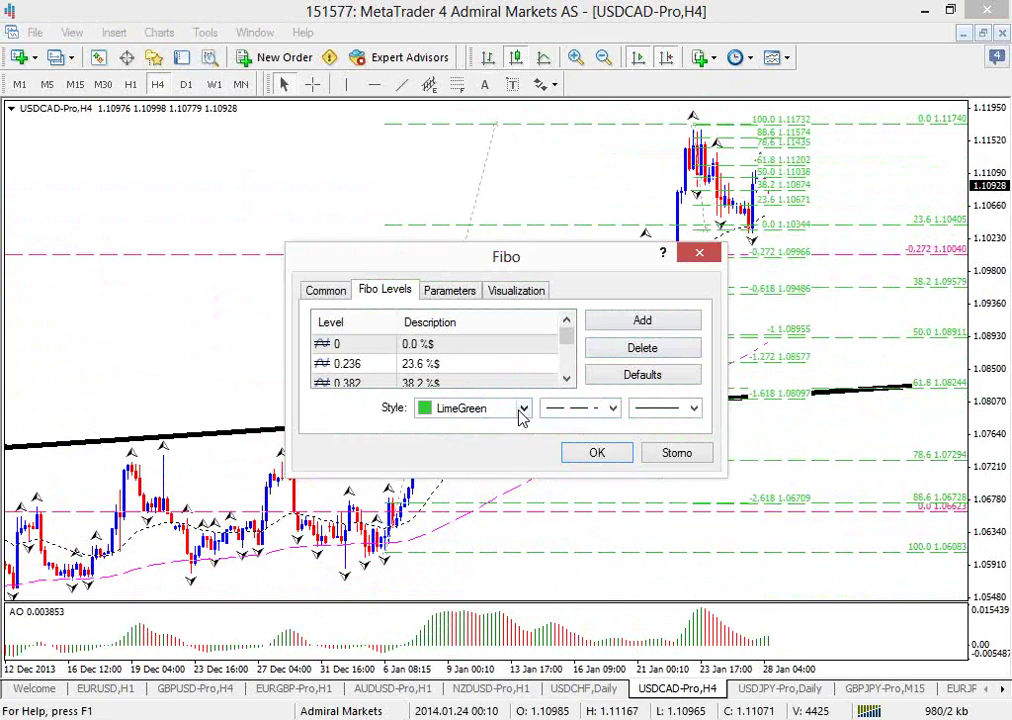
click(521, 409)
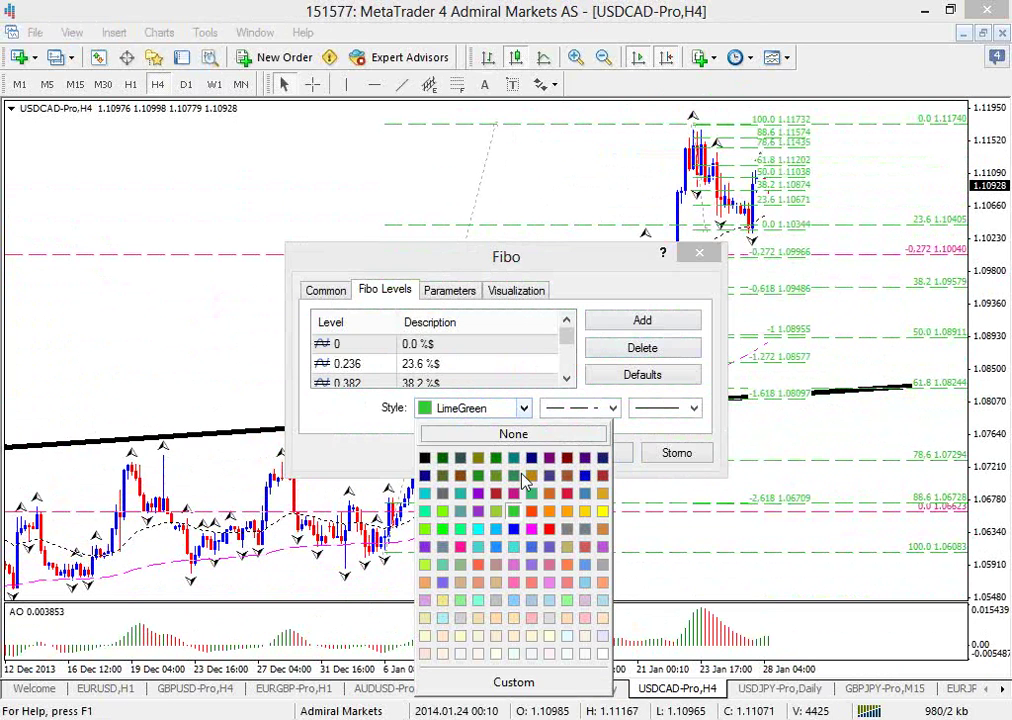
click(568, 493)
click(573, 452)
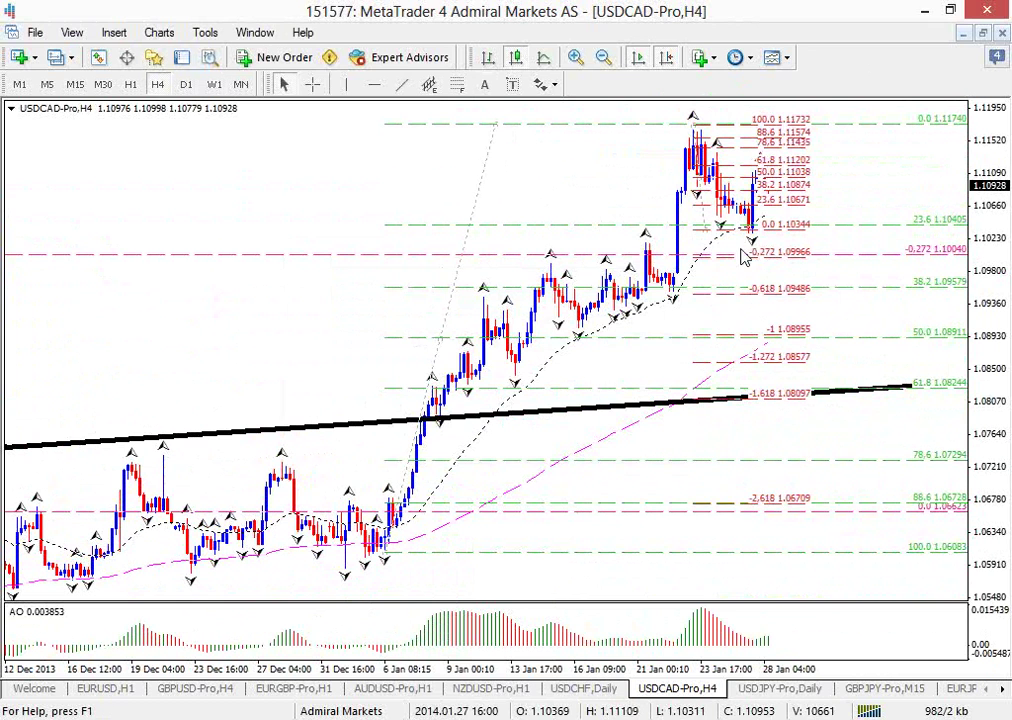
drag(708, 229, 713, 231)
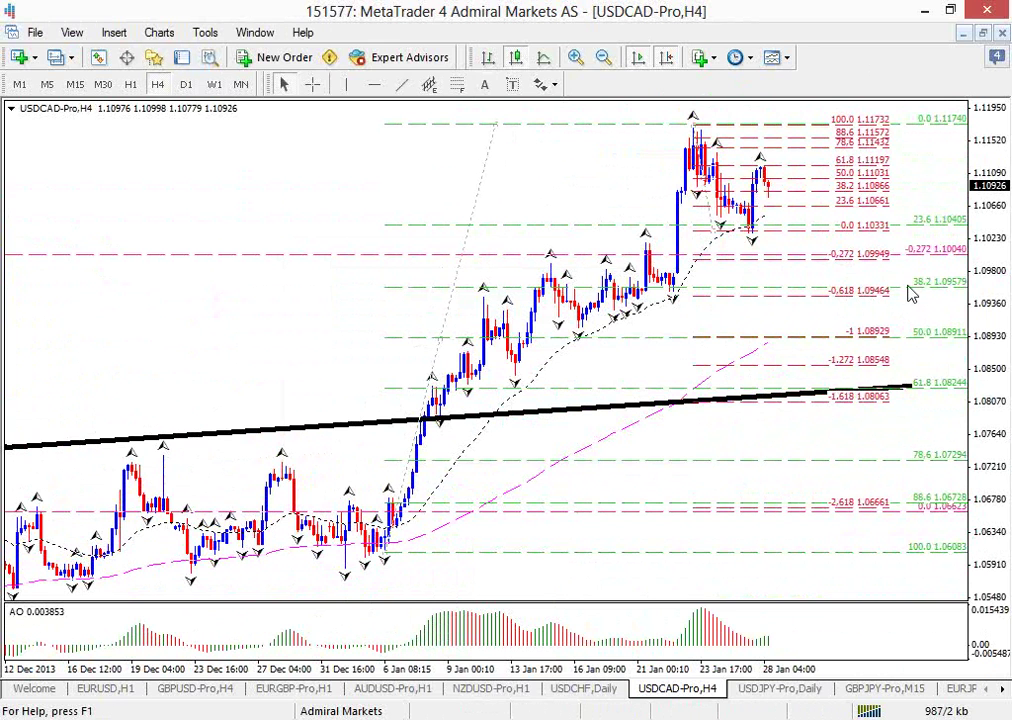
Sketch a green zigzag forecast on USDCAD H4 from the top down to the -0.618 level and back toward the high, and clear it
key(ctrl+2)
mouse_move(698, 127)
mouse_down()
mouse_move(712, 138)
mouse_move(746, 254)
mouse_move(785, 178)
mouse_move(843, 277)
mouse_move(925, 142)
mouse_move(940, 145)
mouse_move(948, 172)
mouse_up()
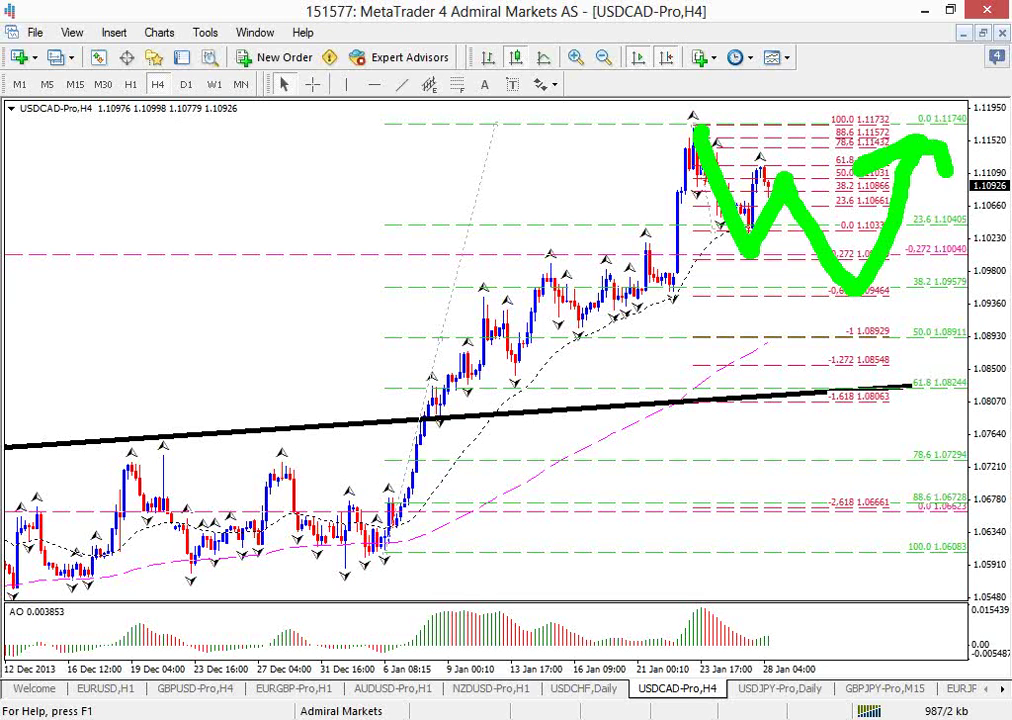
key(Escape)
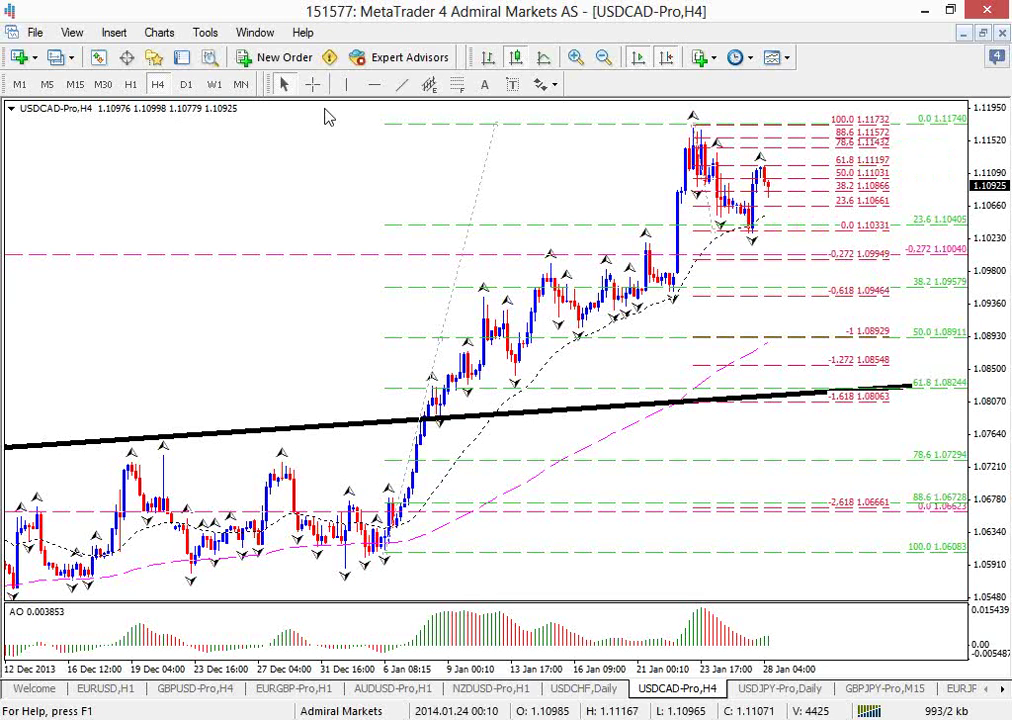
Switch USDCAD to the H1 chart and draw a purple trendline along the falling highs from the 23 January top
click(131, 85)
click(429, 85)
drag(494, 117, 831, 259)
Draw a green breakout arrow above the trendline, box the 1.09579 and 1.09464 levels, and circle the 20–22 January consolidation
key(ctrl+2)
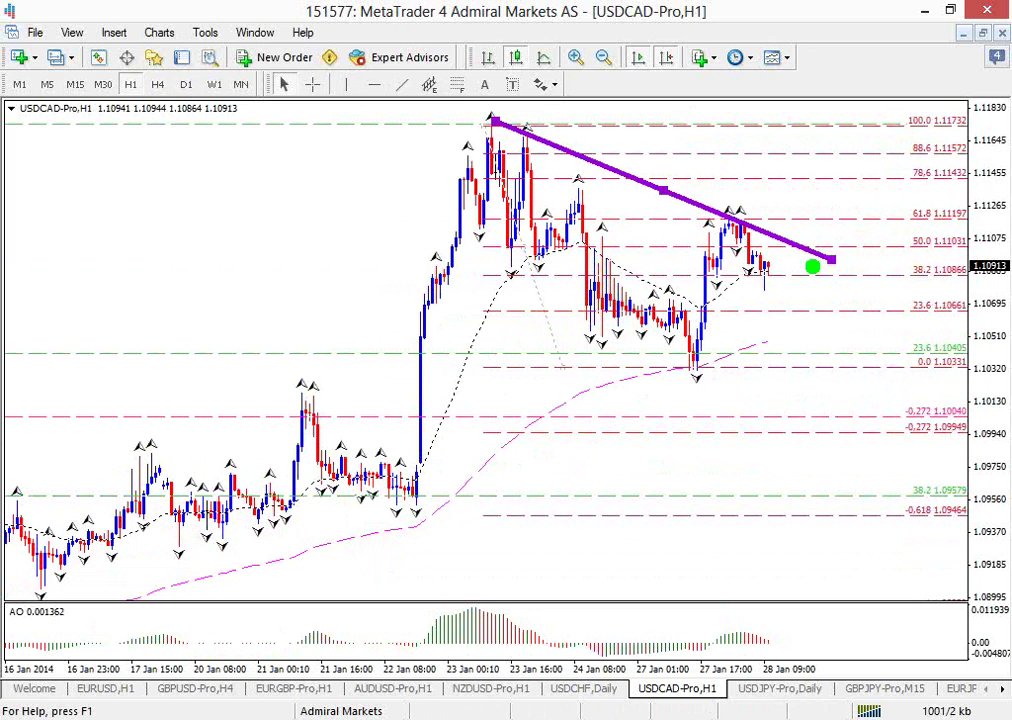
mouse_move(786, 225)
mouse_down()
mouse_move(840, 156)
mouse_move(820, 147)
mouse_move(868, 130)
mouse_move(881, 170)
mouse_up()
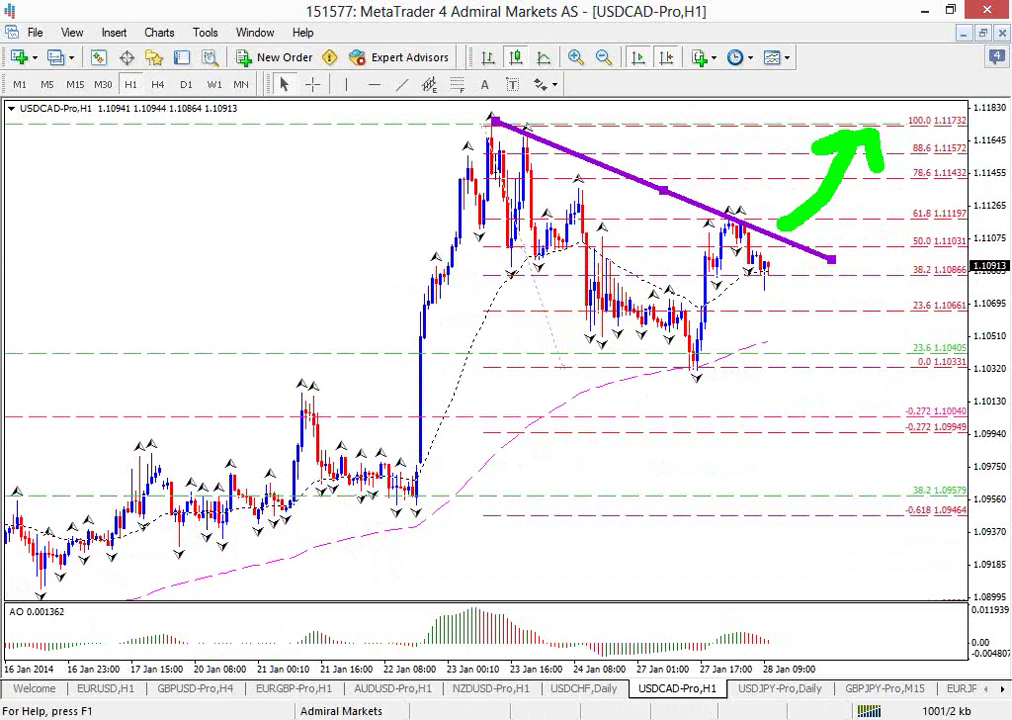
click(939, 474)
mouse_move(899, 479)
mouse_down()
mouse_move(900, 510)
mouse_move(1011, 526)
mouse_move(873, 489)
mouse_up()
mouse_move(452, 486)
mouse_down()
mouse_move(249, 454)
mouse_move(212, 467)
mouse_move(234, 515)
mouse_move(460, 490)
mouse_up()
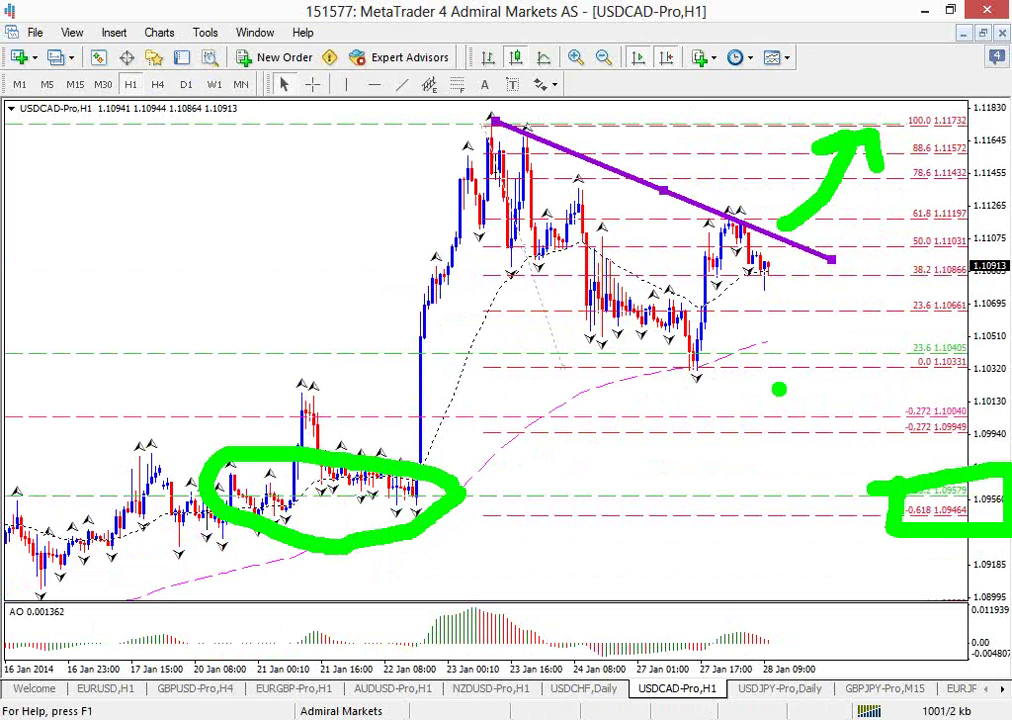
Sketch a red stepped decline to the 1.09579 level with a green arrow rising from it, and clear all marks
mouse_move(772, 270)
mouse_down()
mouse_move(776, 350)
mouse_move(830, 372)
mouse_move(872, 494)
mouse_up()
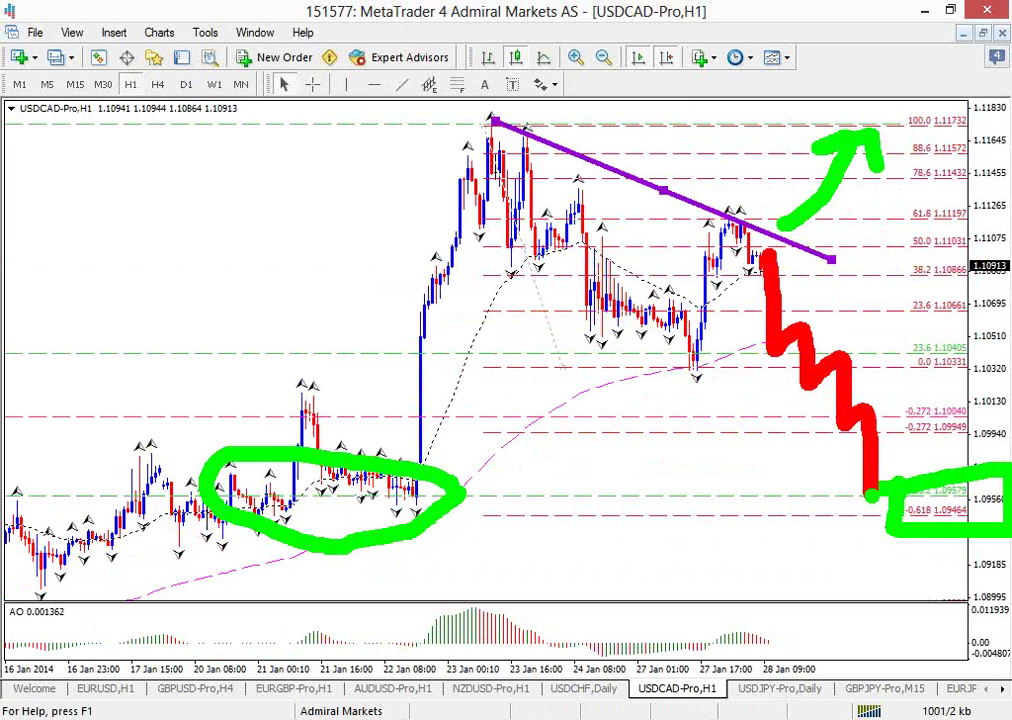
drag(885, 472, 938, 205)
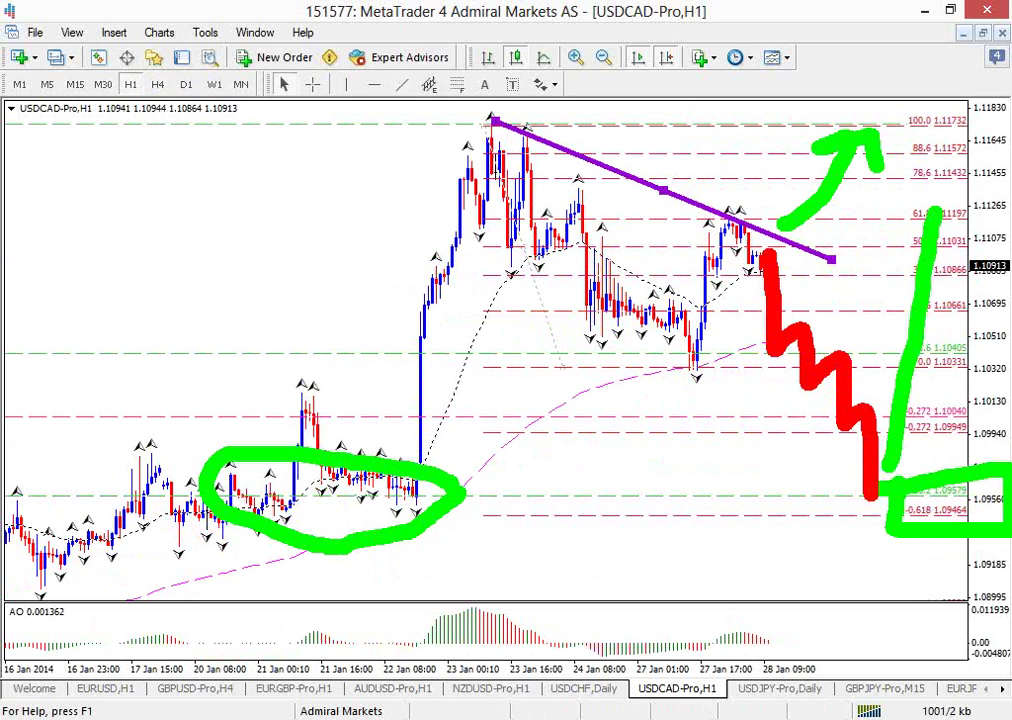
drag(908, 243, 948, 235)
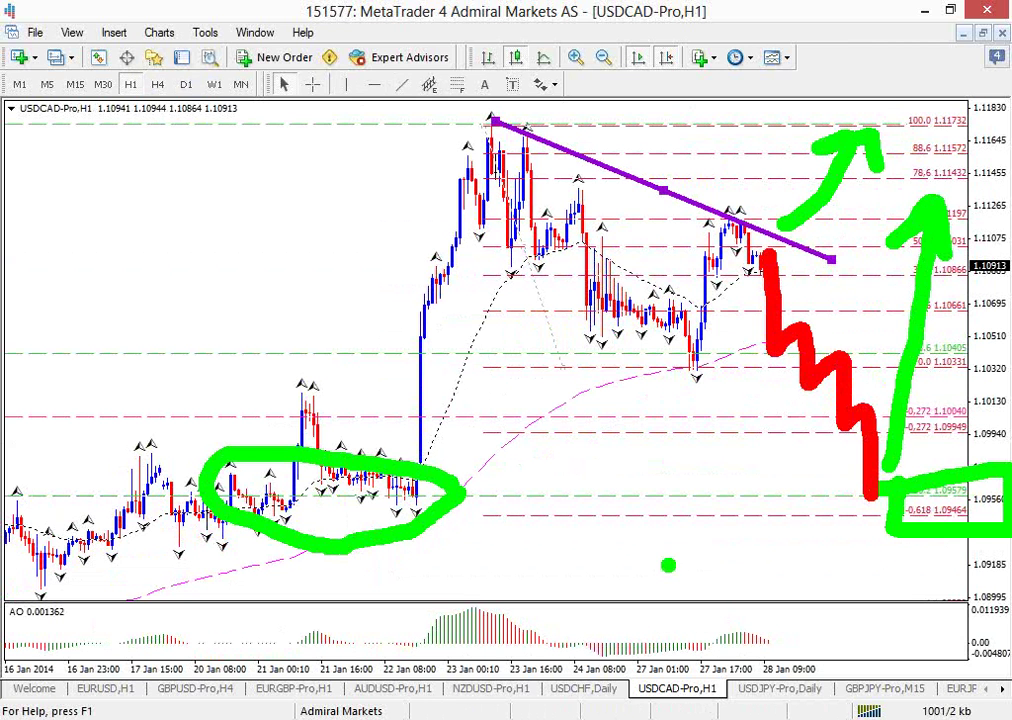
key(Escape)
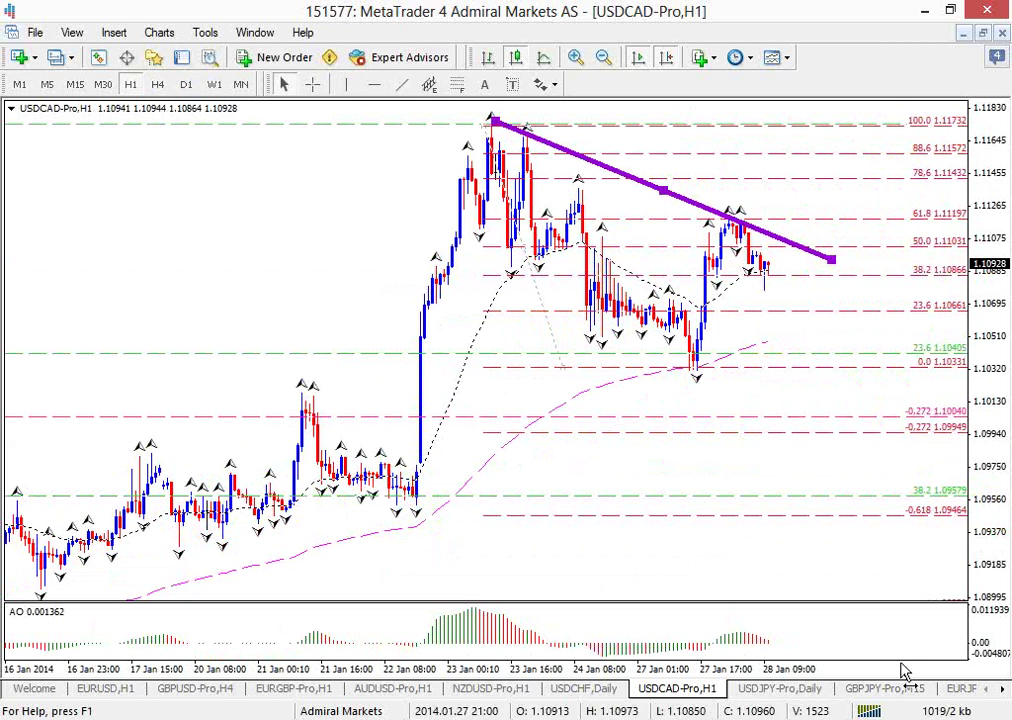
Open the USDJPY Daily chart, delete its Average Directional Movement Index indicator, and shrink the CCI window
click(782, 689)
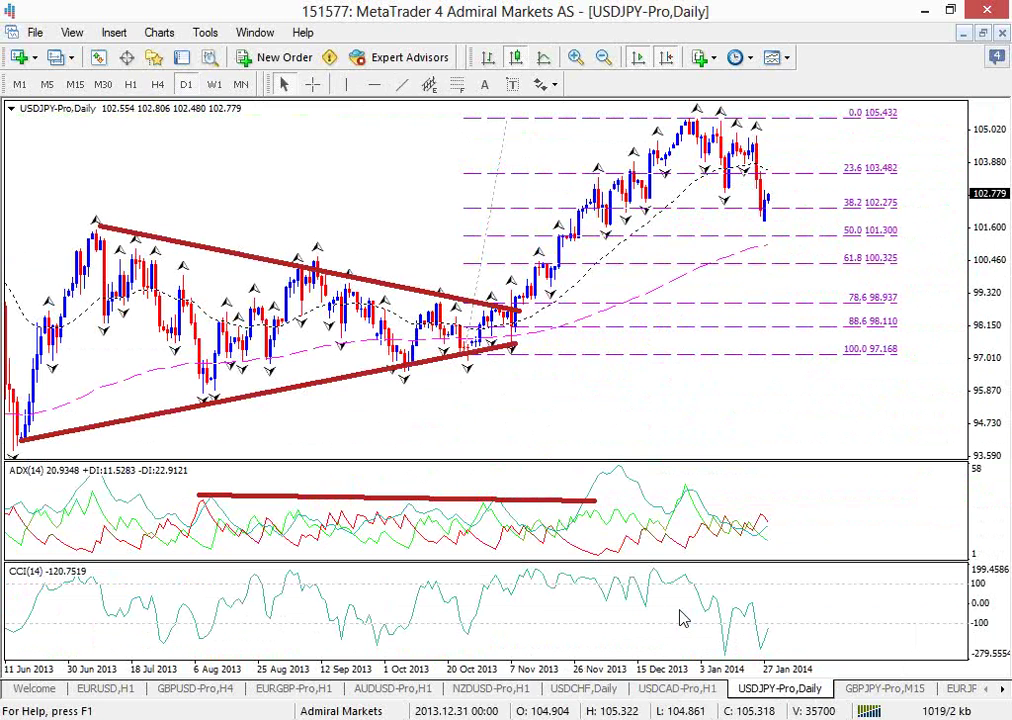
right_click(543, 430)
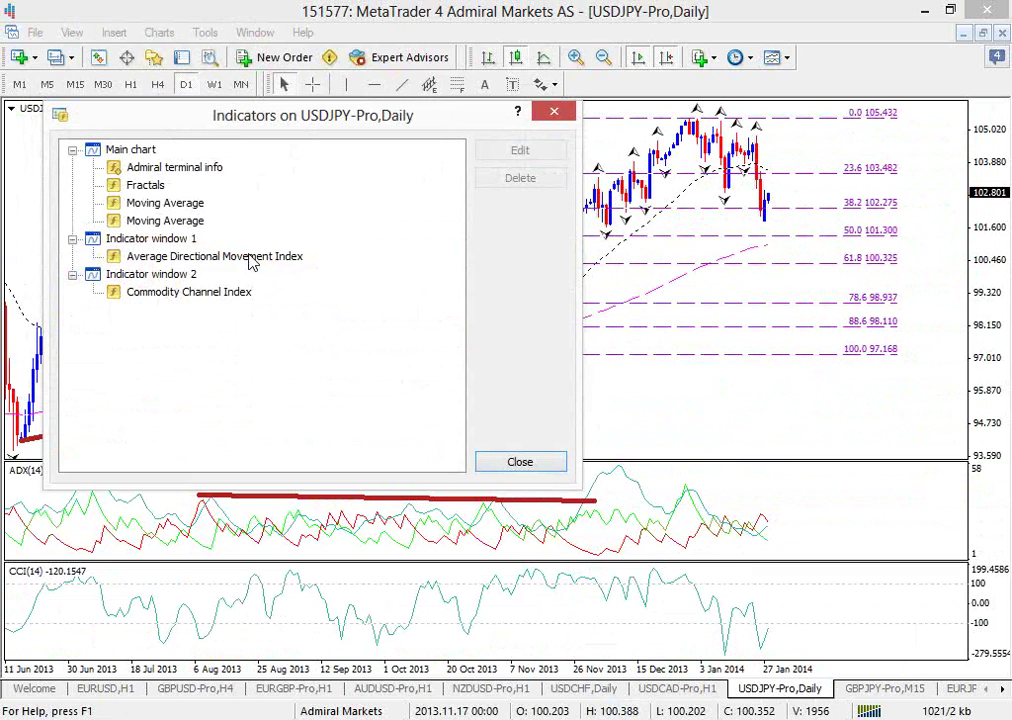
click(248, 257)
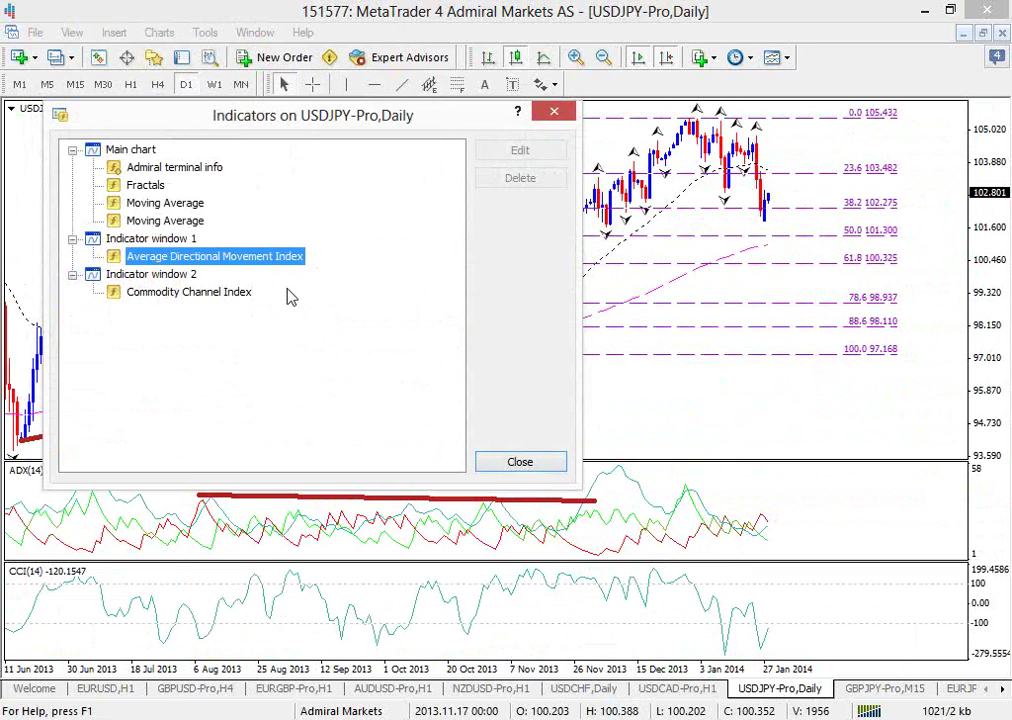
click(558, 179)
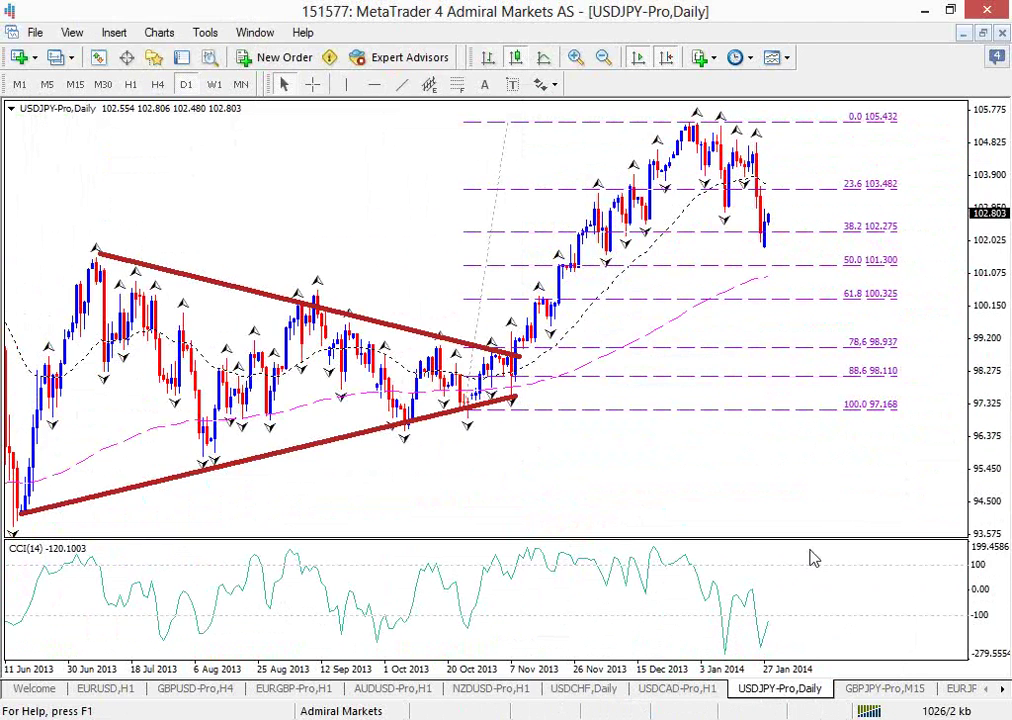
drag(766, 538, 766, 570)
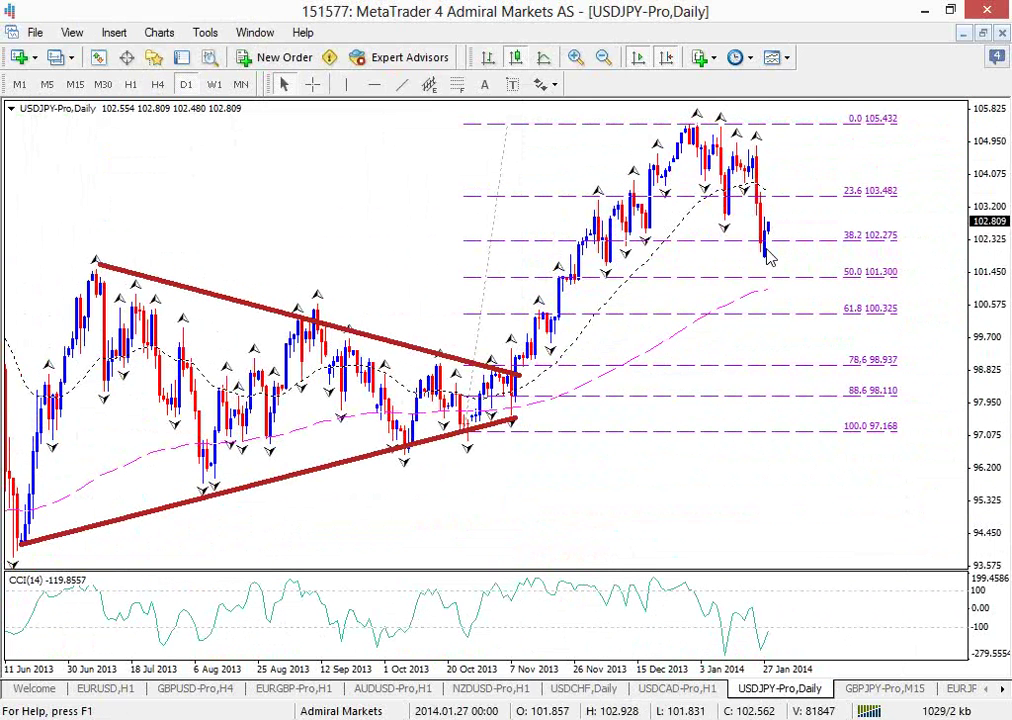
Trace the January drop and rebound in green, clear it, and draw an upward arrow from the 38.2 level past the 105.432 high
click(765, 254)
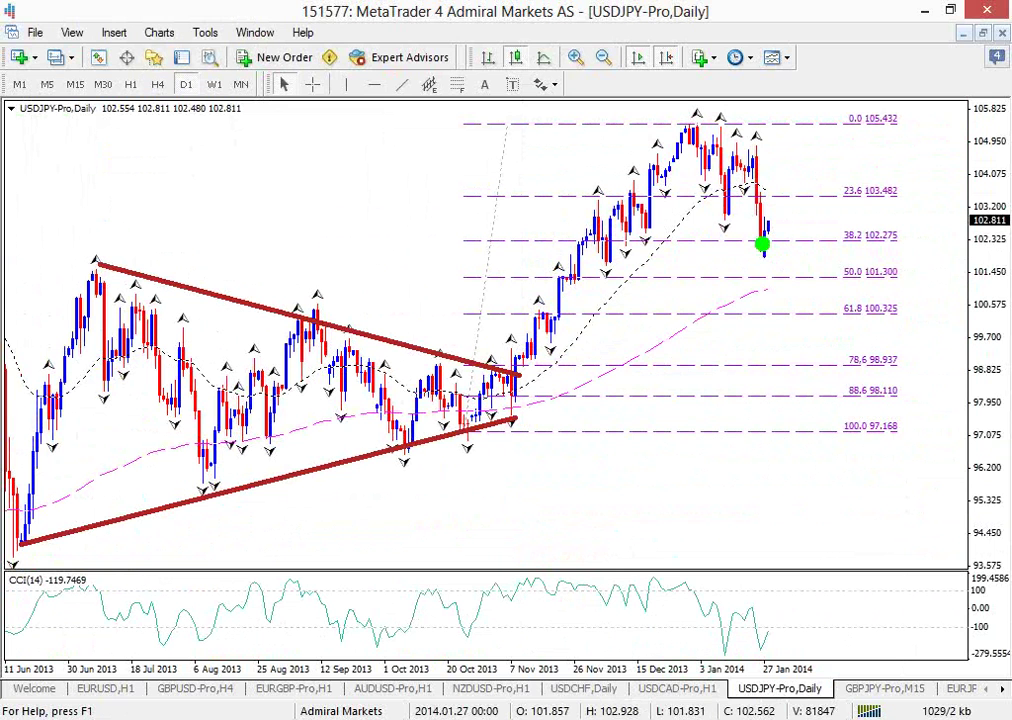
mouse_move(697, 124)
mouse_down()
mouse_move(726, 211)
mouse_move(765, 146)
mouse_up()
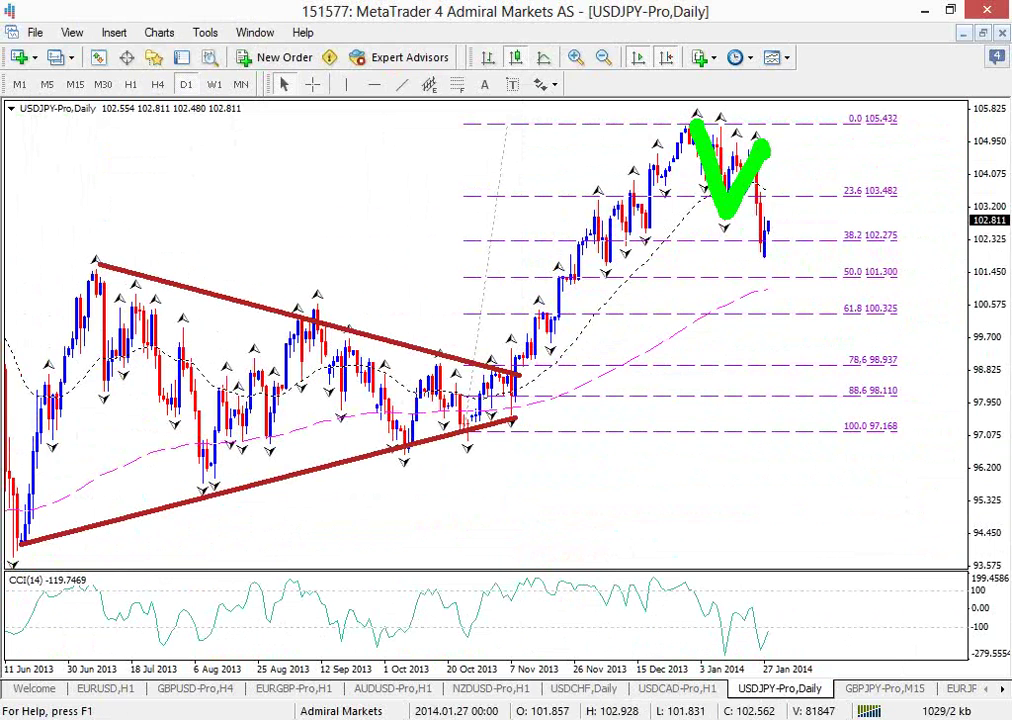
mouse_move(765, 148)
mouse_down()
mouse_move(784, 253)
mouse_move(841, 130)
mouse_move(870, 140)
mouse_up()
key(Escape)
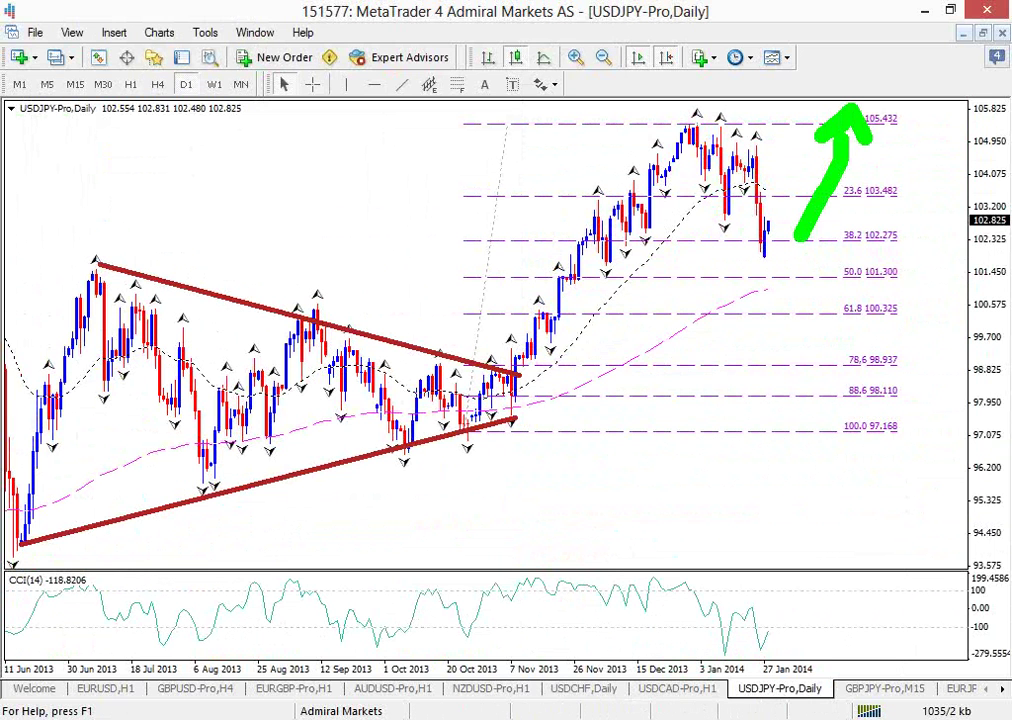
Draw green arrows along the June–July rally and the breakout rally from November, and clear all marks
drag(870, 140, 876, 155)
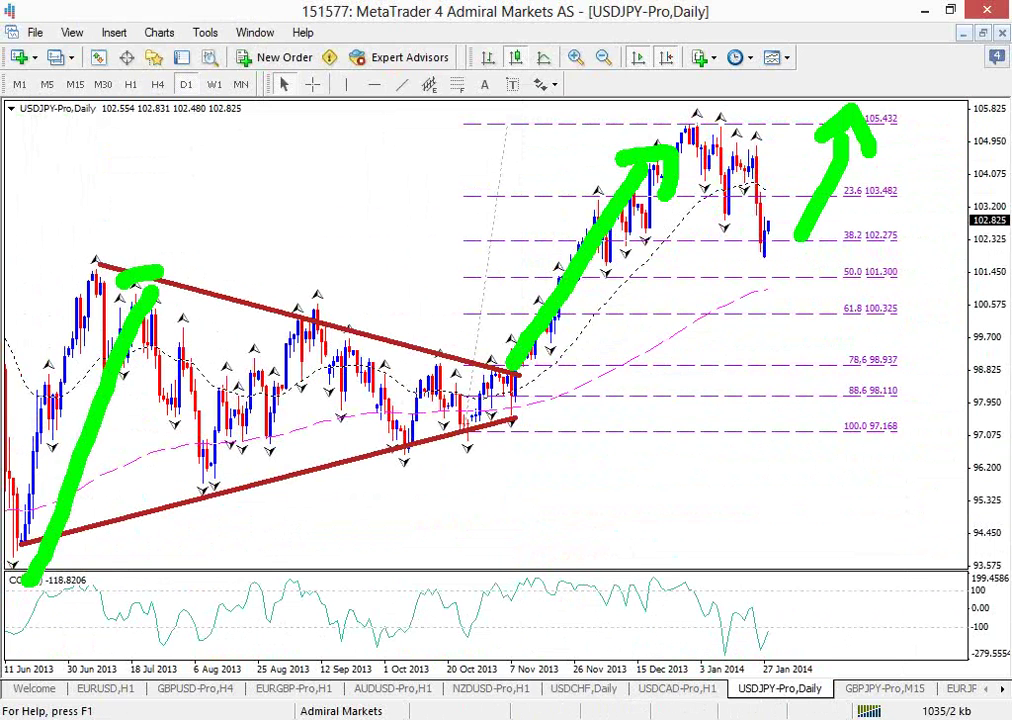
drag(158, 275, 152, 346)
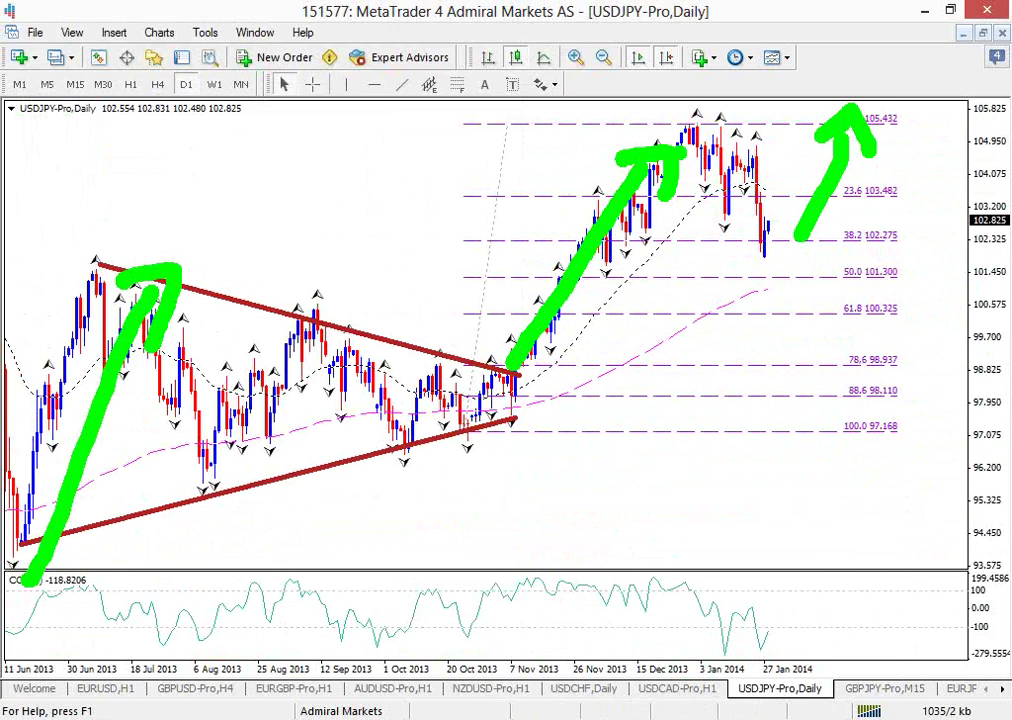
mouse_move(683, 150)
mouse_down()
mouse_move(799, 119)
mouse_move(813, 165)
mouse_up()
key(Escape)
Highlight the 50.0 and 38.2 Fibonacci levels on USDJPY Daily in green and clear the marks
key(ctrl+2)
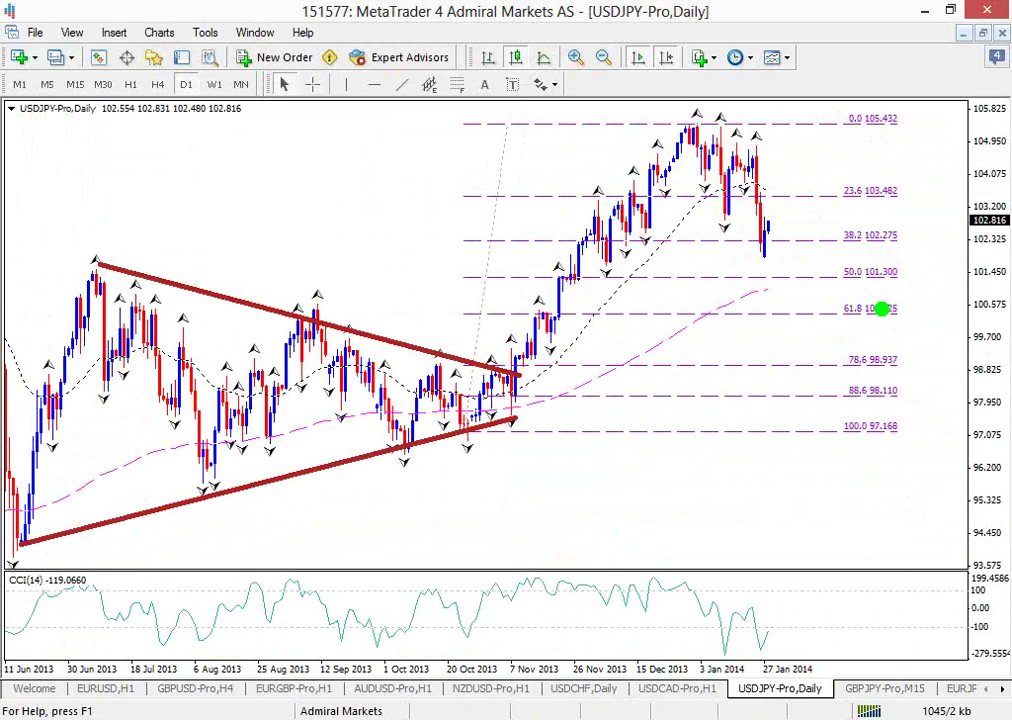
drag(780, 273, 832, 273)
drag(791, 241, 813, 239)
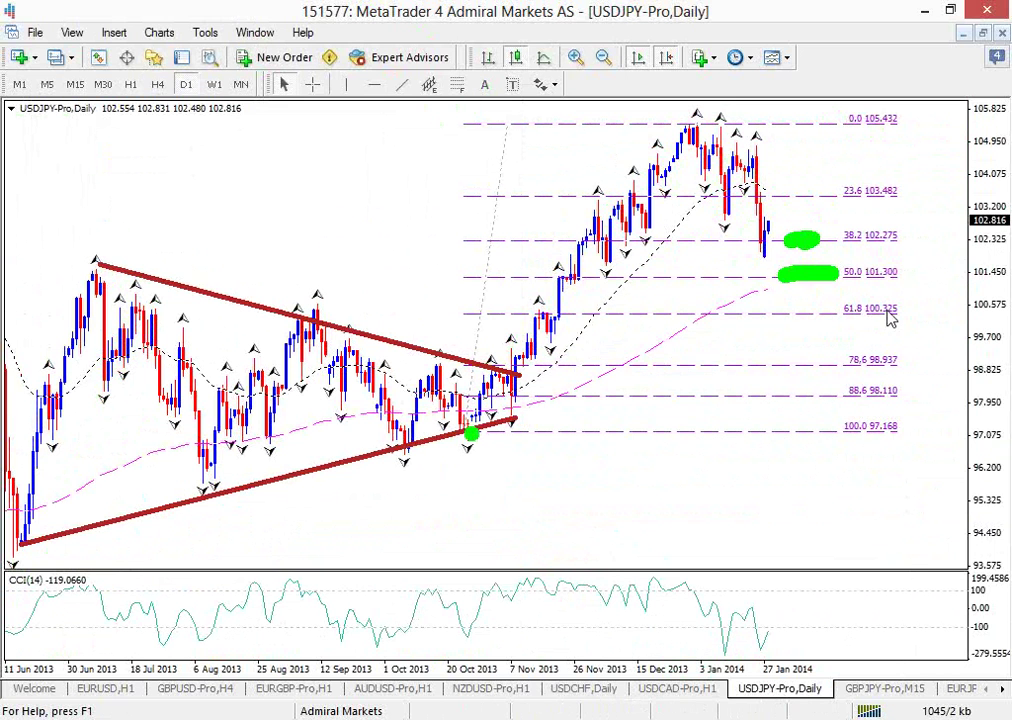
key(Escape)
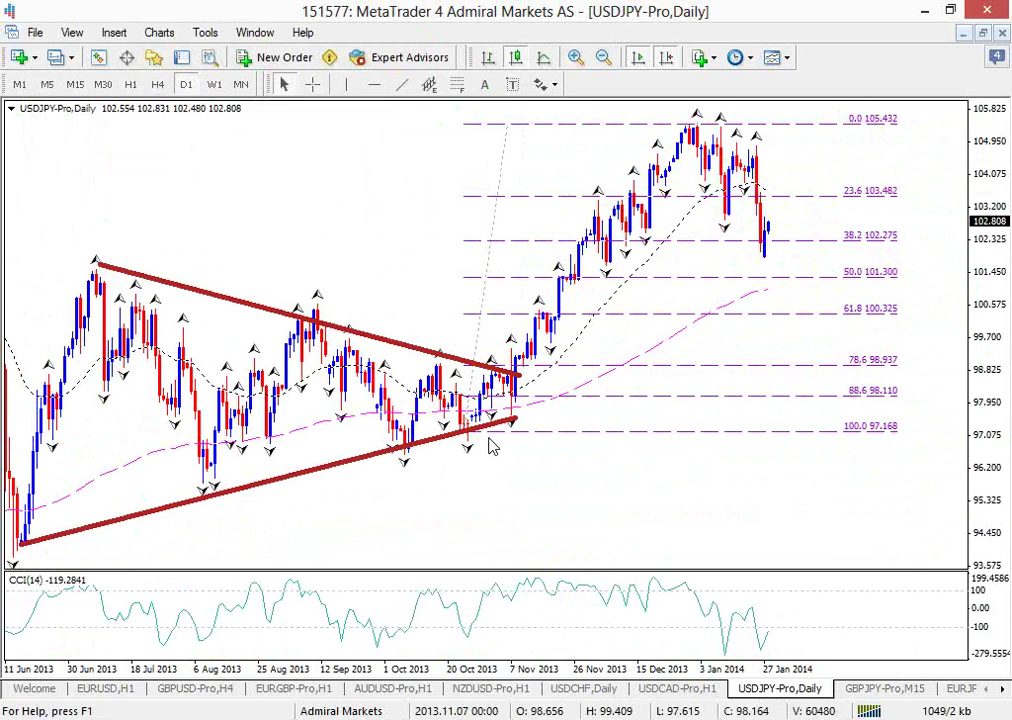
Extend the triangle's lower trendline slightly forward and move the Fibonacci retracement's low anchor to 96.939
double_click(472, 443)
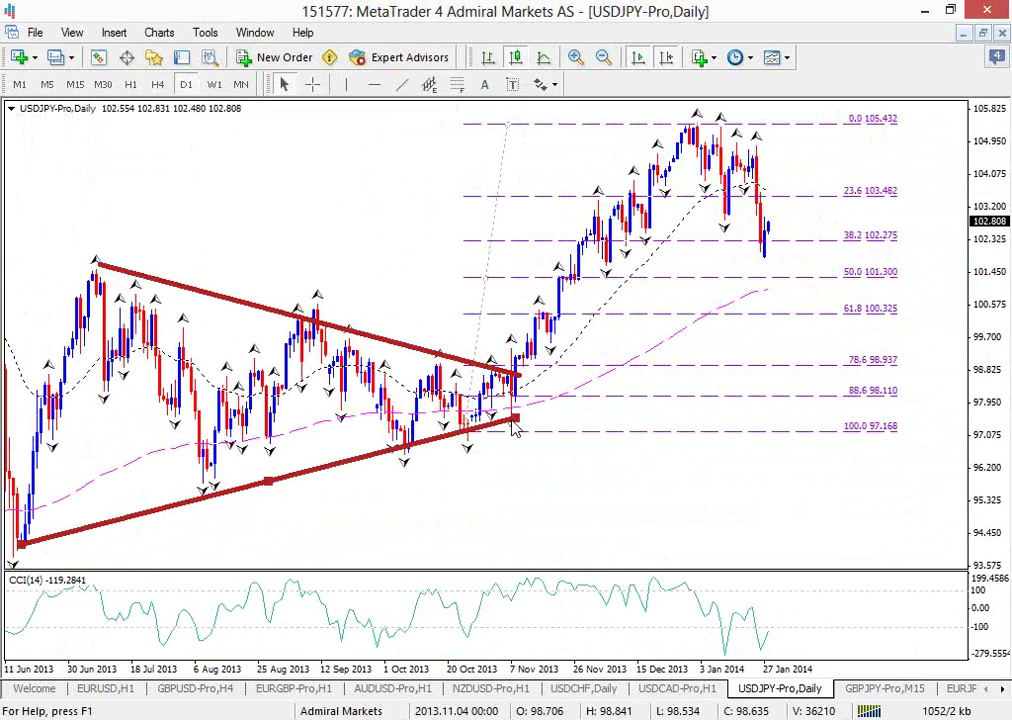
drag(511, 420, 534, 410)
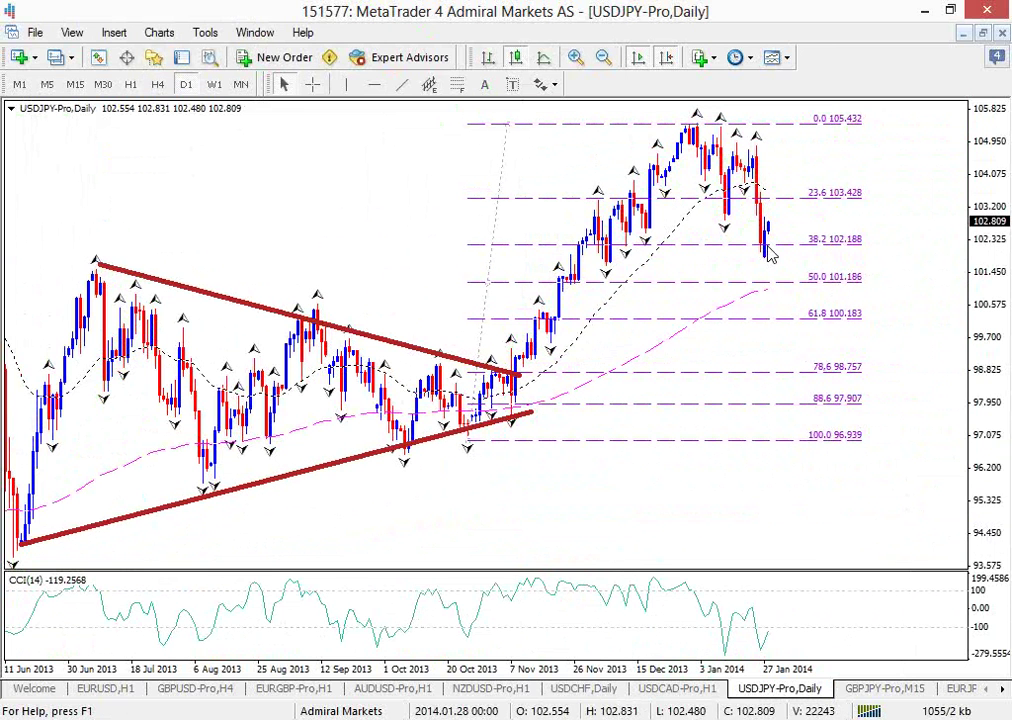
Switch USDJPY to the Weekly chart and draw a Fibonacci retracement from the 76.789 low to the 103.680 high
click(214, 85)
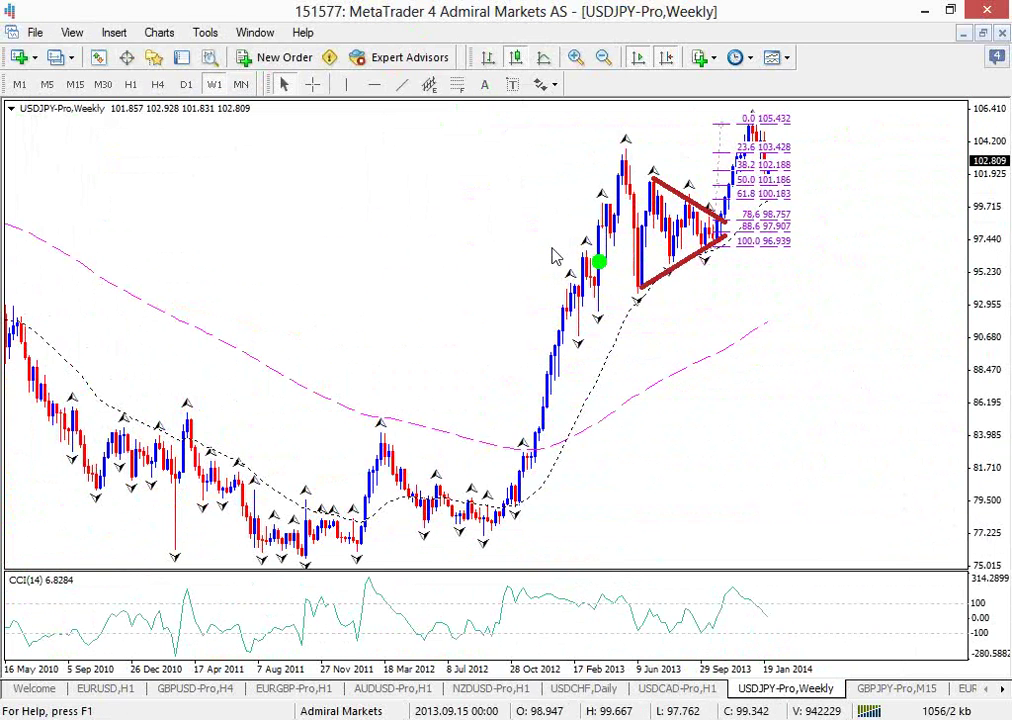
click(457, 85)
drag(487, 542, 533, 150)
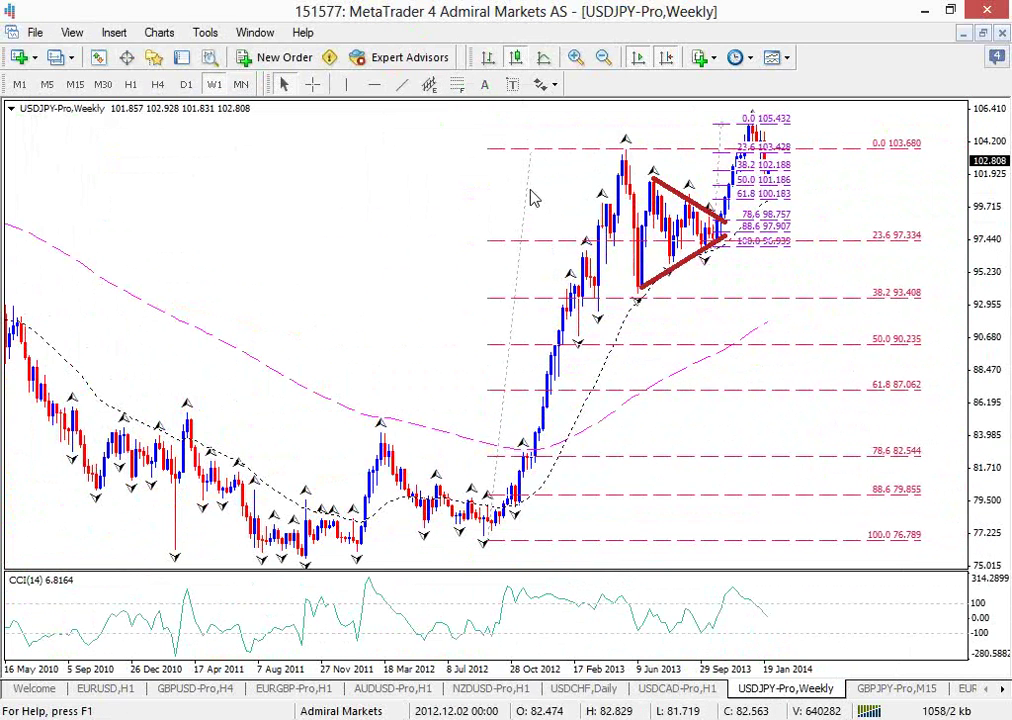
mouse_move(484, 540)
mouse_down()
mouse_move(546, 401)
mouse_move(618, 172)
mouse_move(662, 263)
mouse_move(628, 303)
mouse_move(650, 308)
mouse_move(736, 112)
mouse_up()
key(Escape)
Mark the weekly -0.272 extension at 110.995 in green, clear it, and move the Fibonacci's low anchor to 78.017
drag(1003, 257, 1009, 279)
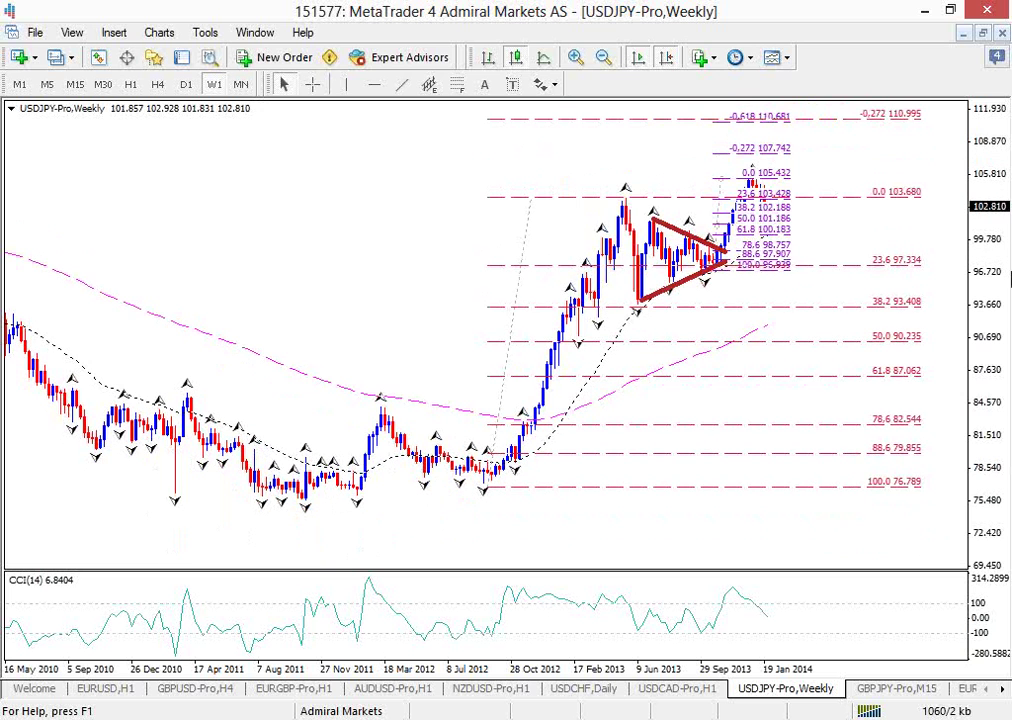
drag(828, 120, 857, 121)
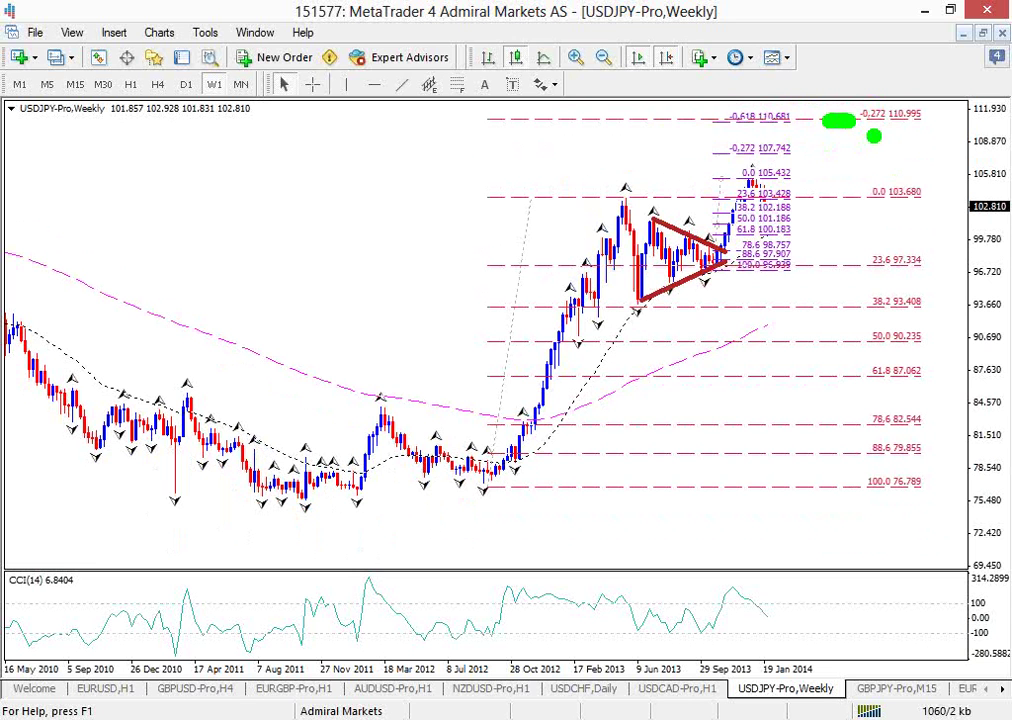
drag(488, 487, 478, 468)
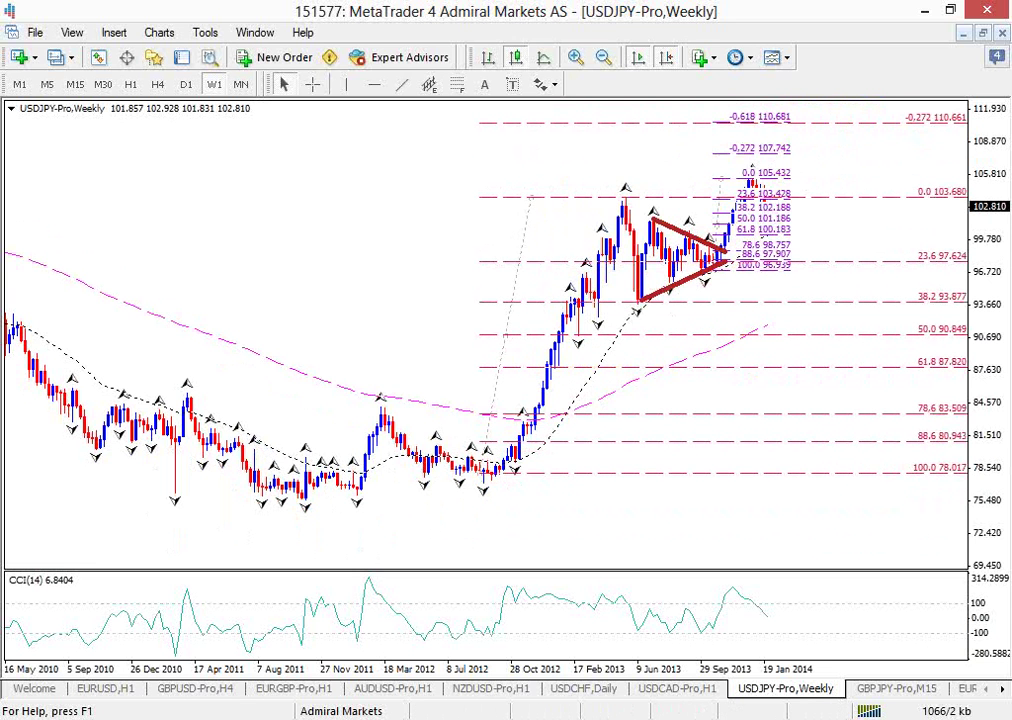
Mark the 110.661 and 107.742 Fibonacci target levels in green and handwrite an underlined 110.60 on the weekly chart
drag(803, 124, 858, 124)
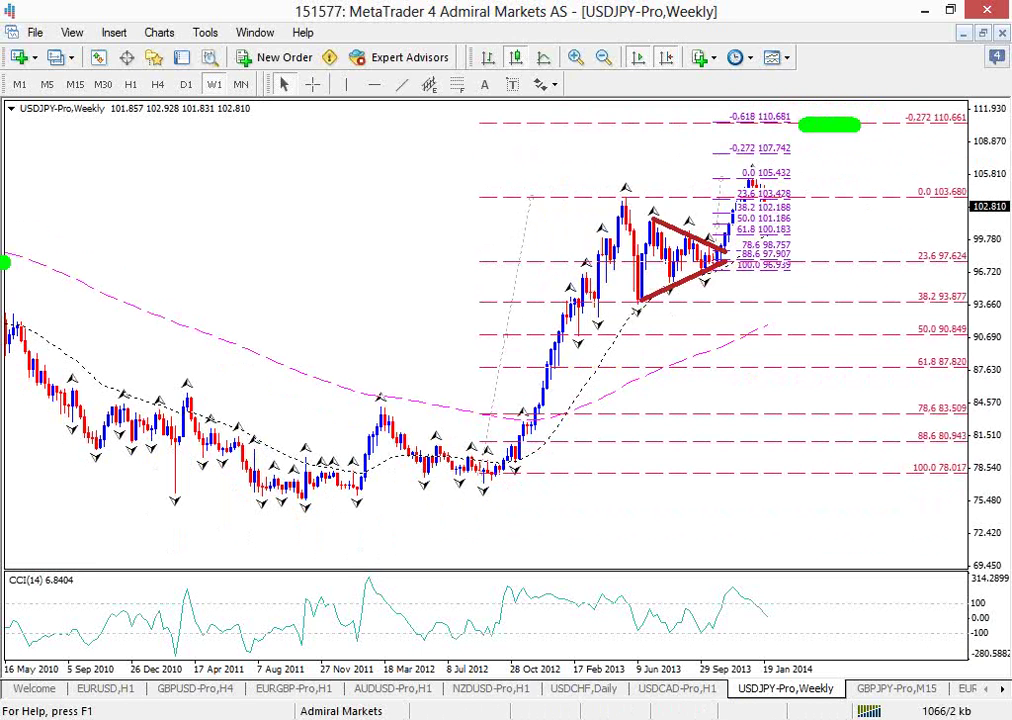
drag(122, 182, 128, 257)
drag(152, 187, 169, 240)
mouse_move(239, 177)
mouse_down()
mouse_move(216, 235)
mouse_move(243, 178)
mouse_up()
click(297, 210)
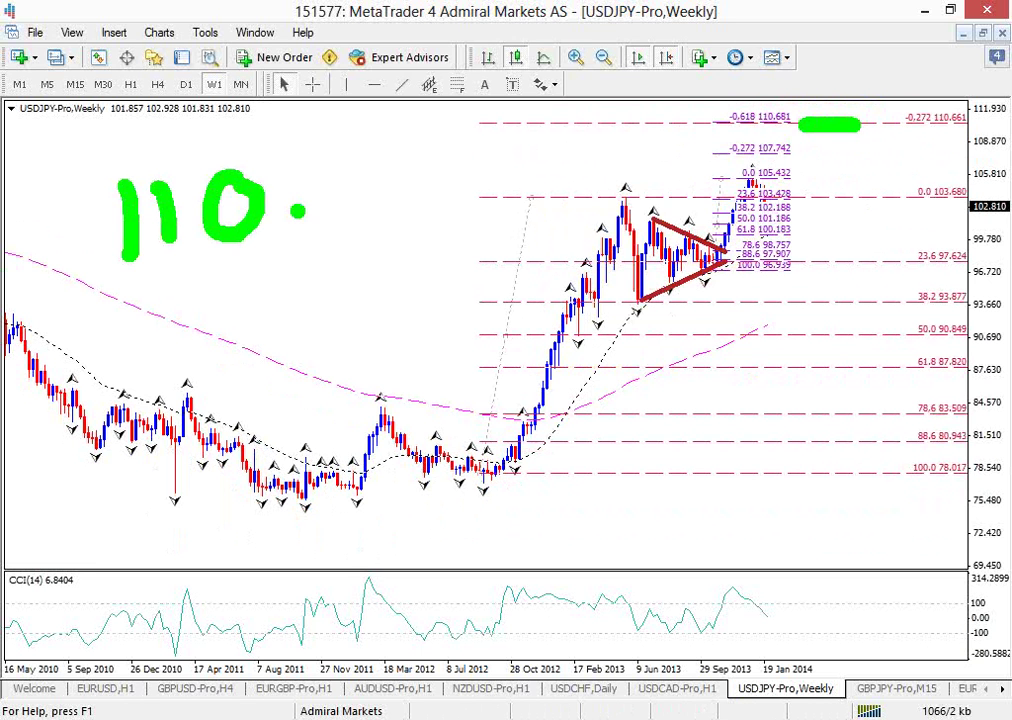
drag(372, 133, 342, 170)
drag(440, 134, 436, 130)
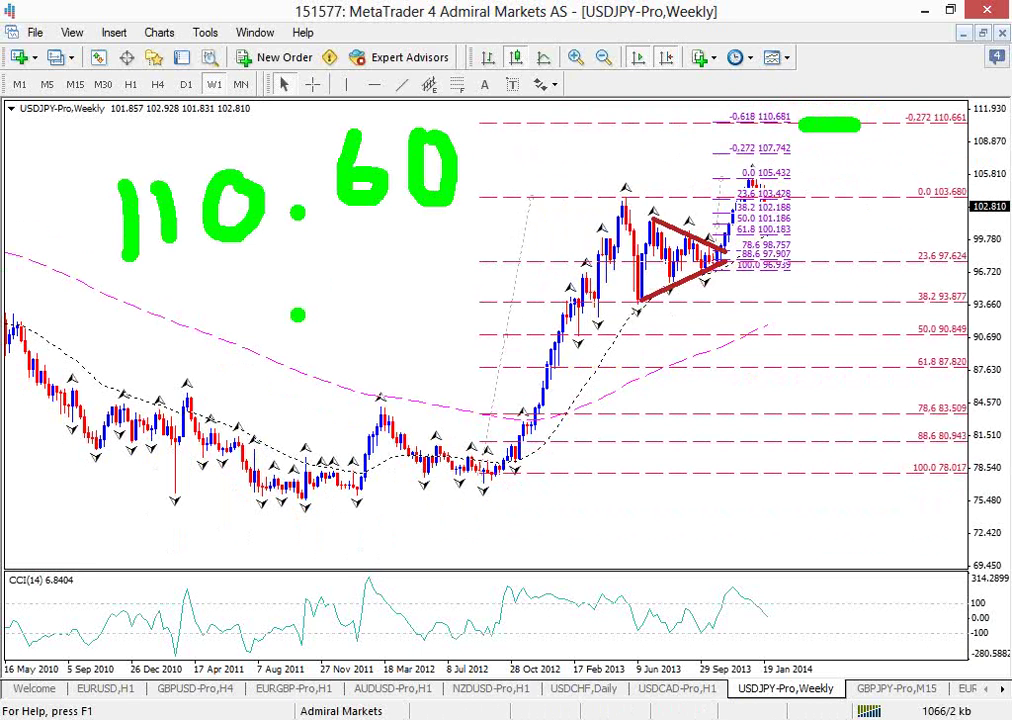
drag(137, 292, 440, 233)
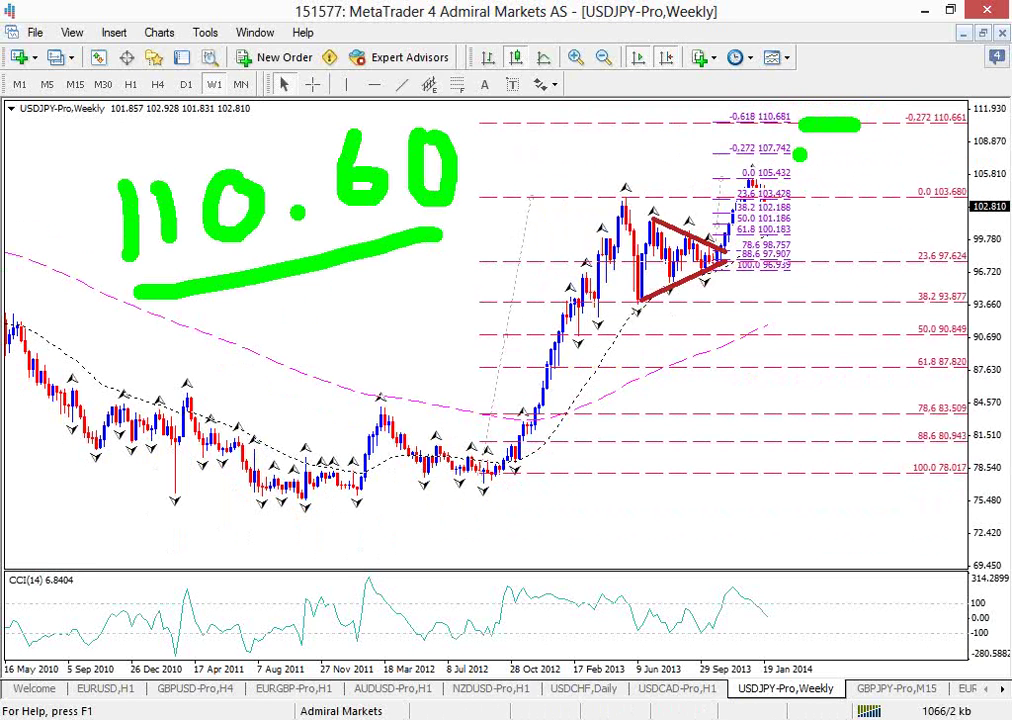
drag(800, 152, 828, 152)
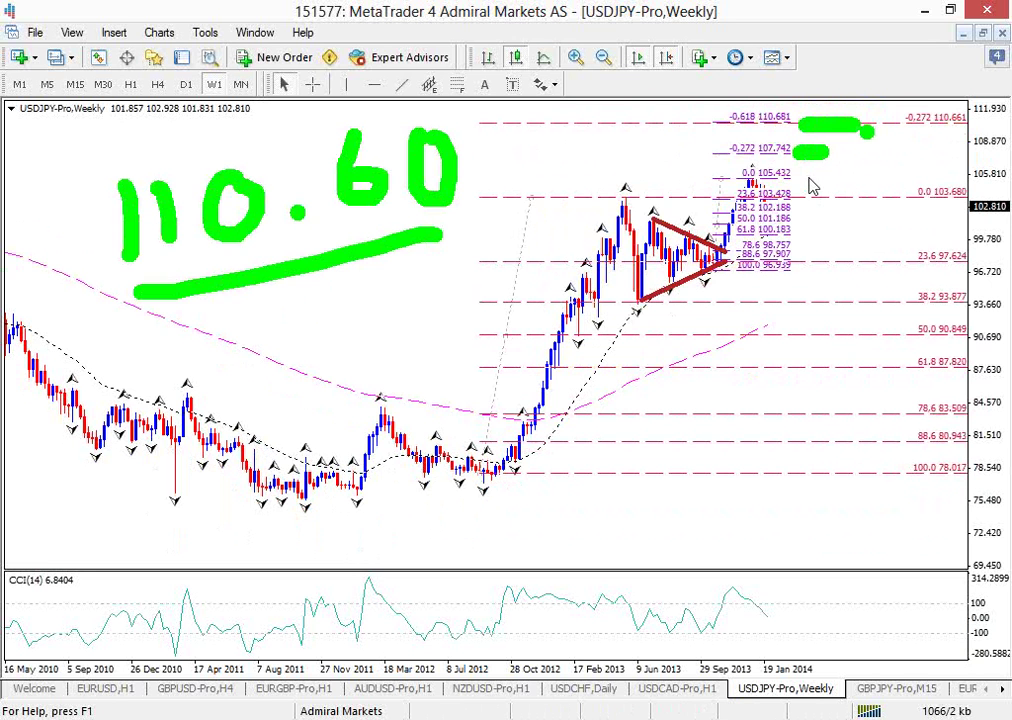
key(Escape)
Reset the weekly chart's price scale and delete the larger red Fibonacci retracement spanning 78.017 to 103.680
double_click(991, 332)
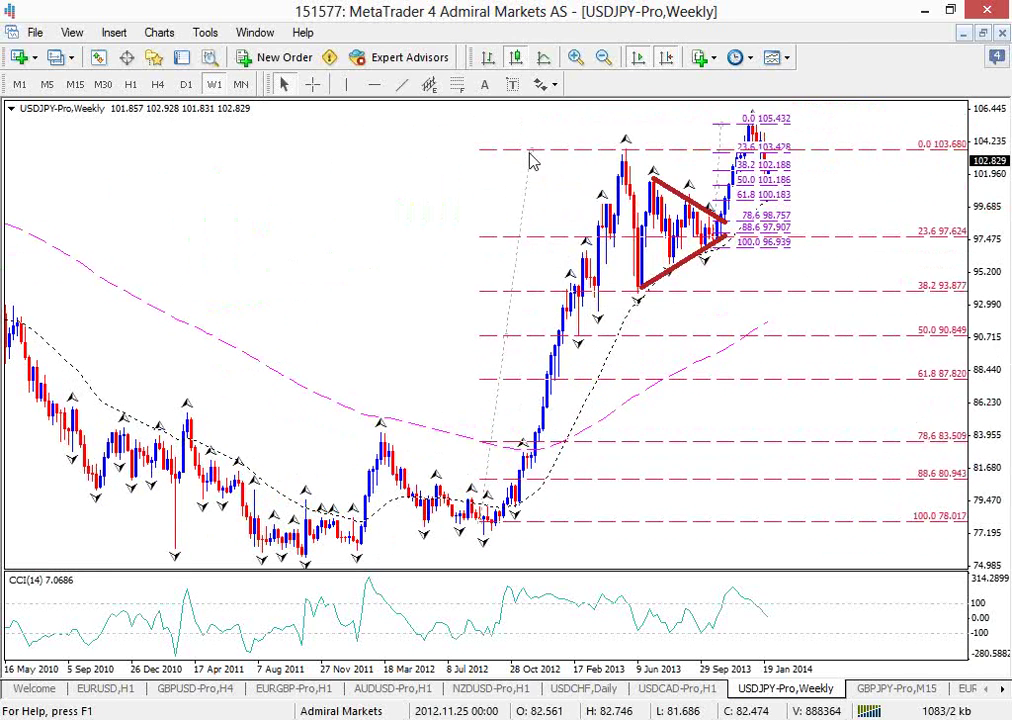
right_click(531, 152)
click(565, 220)
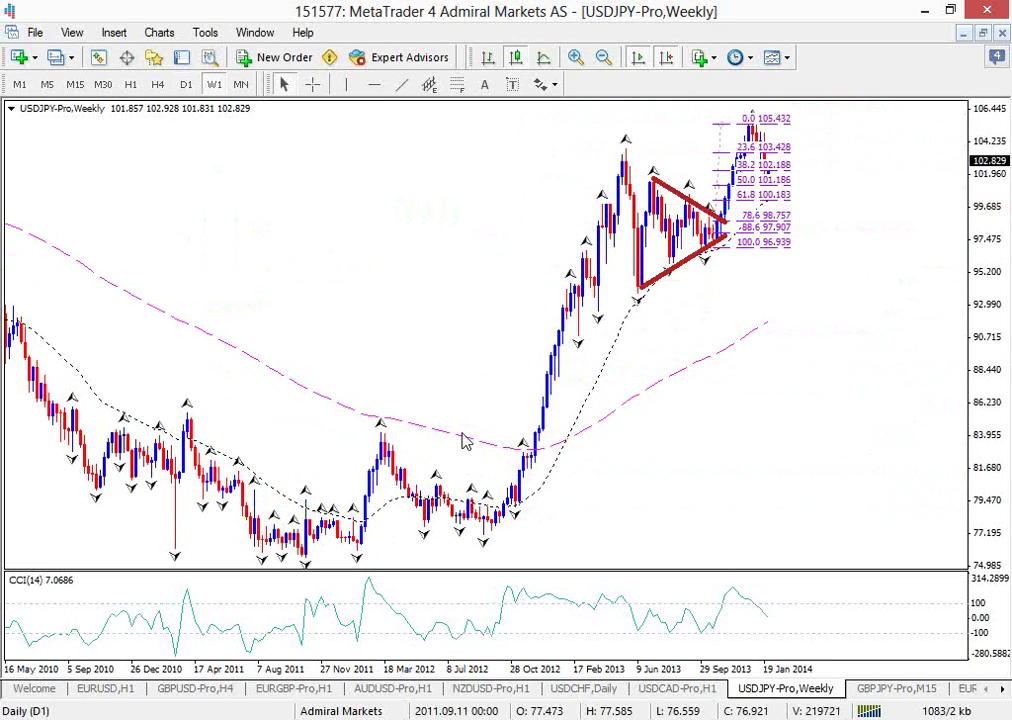
Sketch a temporary green stroke along the weekly uptrend, from the 2012 lows up past the recent highs
key(ctrl+2)
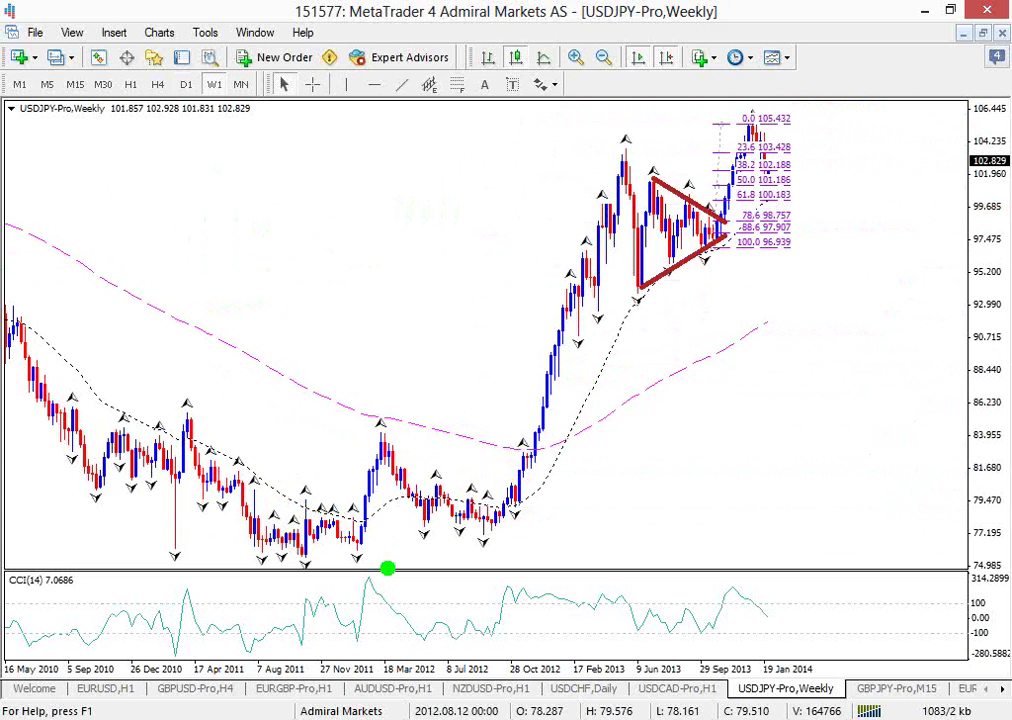
drag(483, 526, 847, 22)
key(Escape)
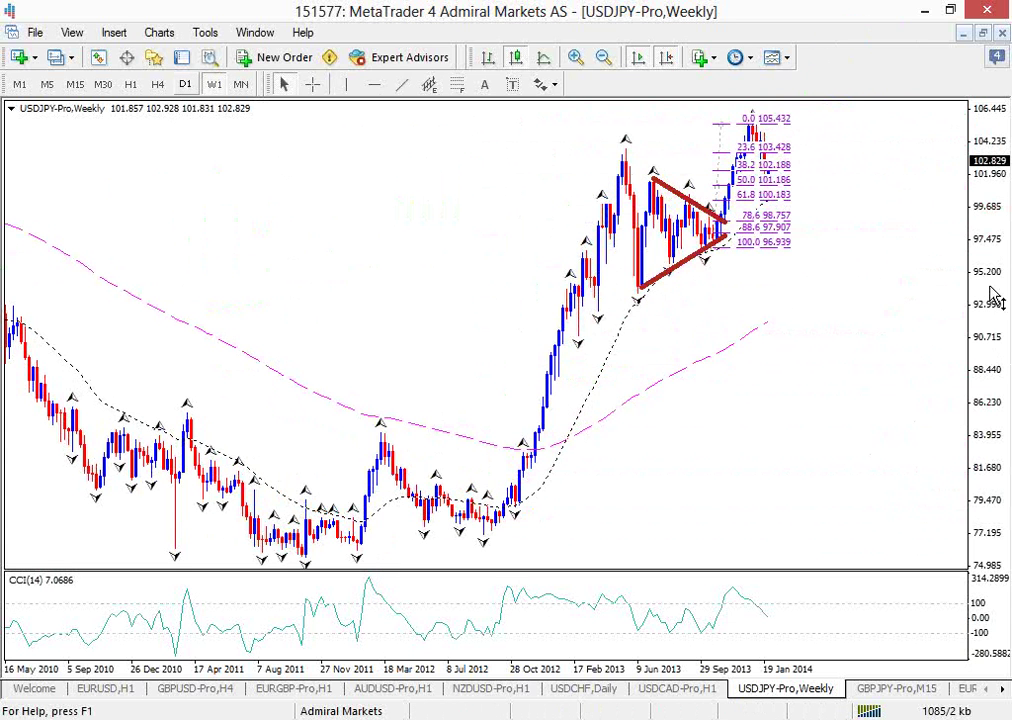
Switch to the daily chart and underline the two January 2014 CCI lows in green
click(185, 84)
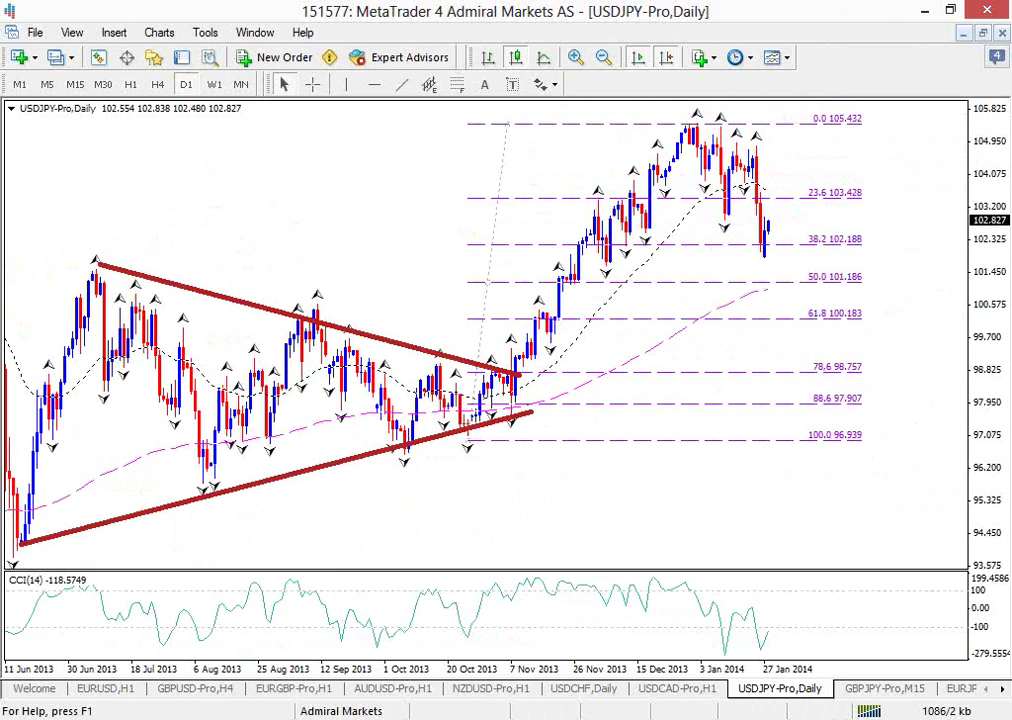
drag(704, 660, 779, 645)
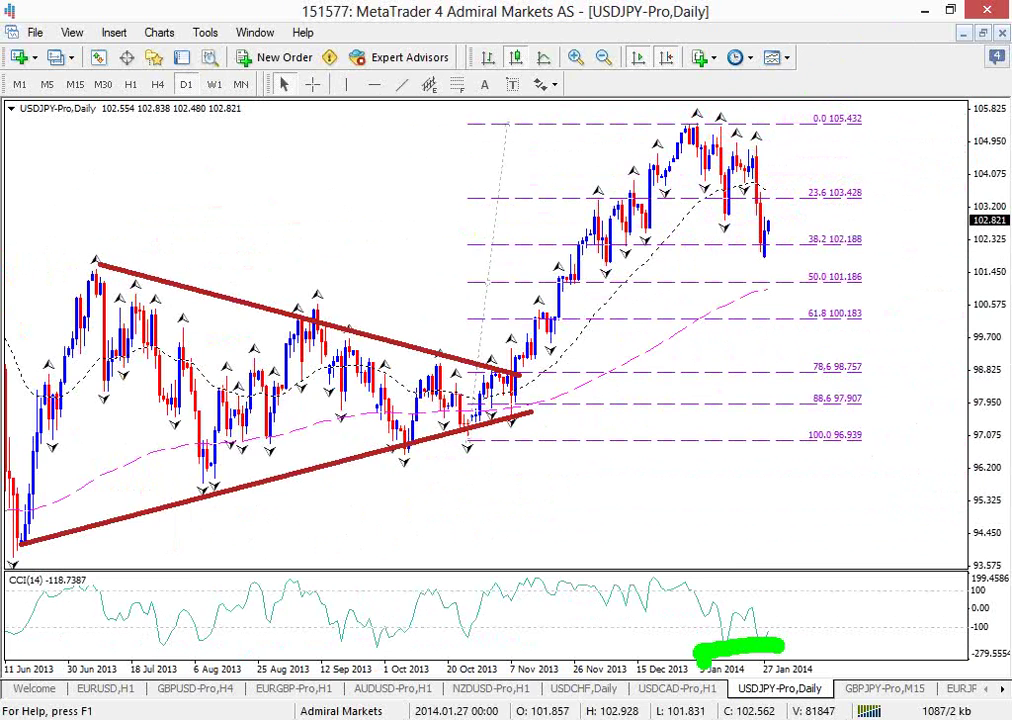
Switch to the H4 chart and circle in green the sideways consolidation just before the 23 January drop
click(157, 84)
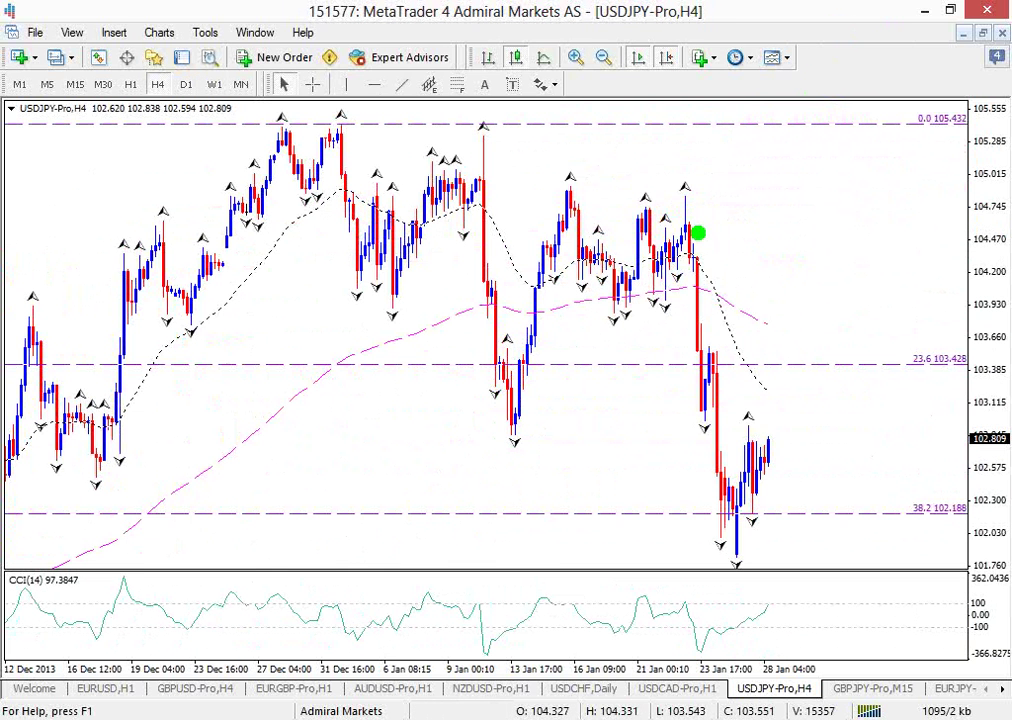
mouse_move(698, 233)
mouse_down()
mouse_move(598, 211)
mouse_move(720, 245)
mouse_up()
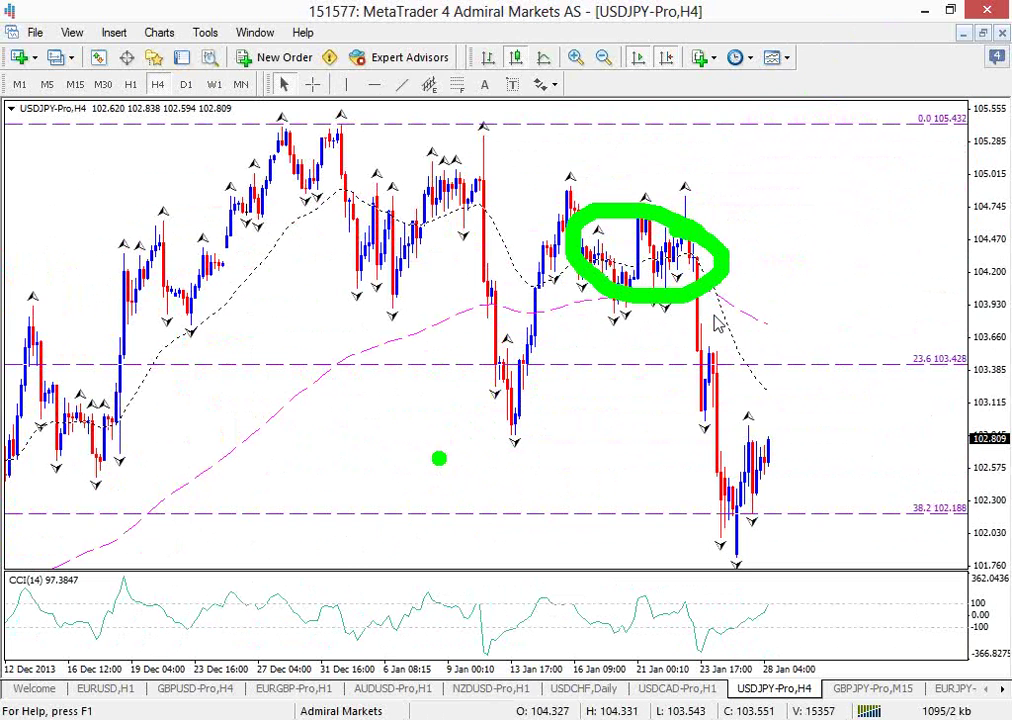
key(Escape)
Annotate the H4 chart with red strokes along the two steep January declines, erasing the green stroke on the rise between them
key(ctrl+2)
mouse_move(505, 421)
mouse_down()
mouse_move(621, 181)
mouse_move(612, 195)
mouse_up()
key(e)
key(r)
drag(481, 143, 509, 417)
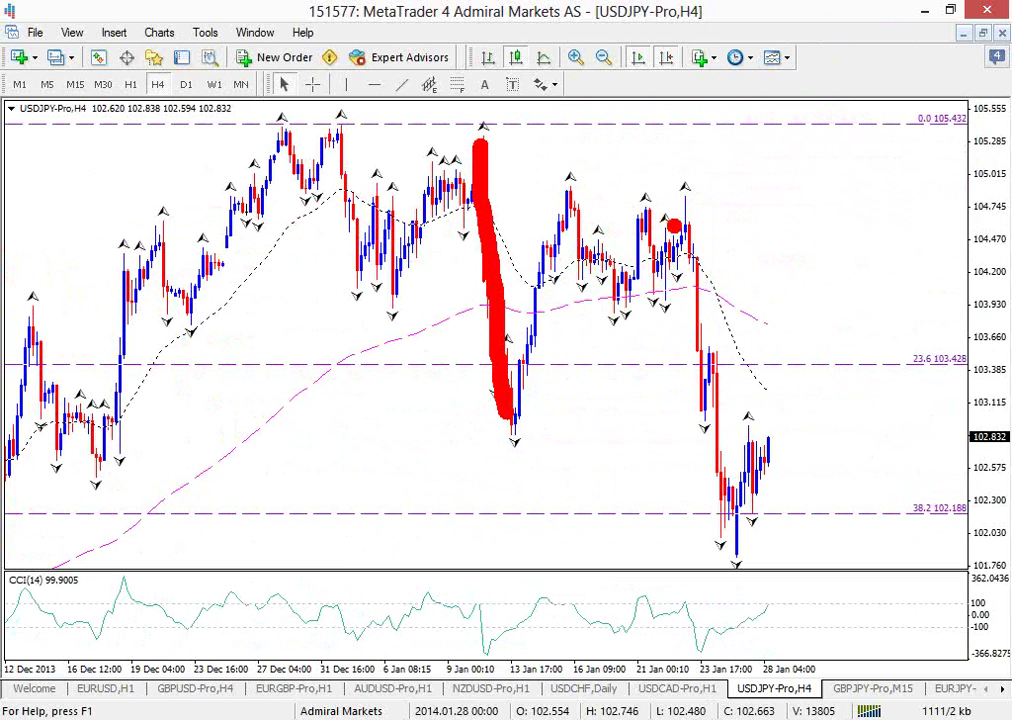
mouse_move(675, 226)
mouse_down()
mouse_move(786, 486)
mouse_move(768, 569)
mouse_up()
key(Escape)
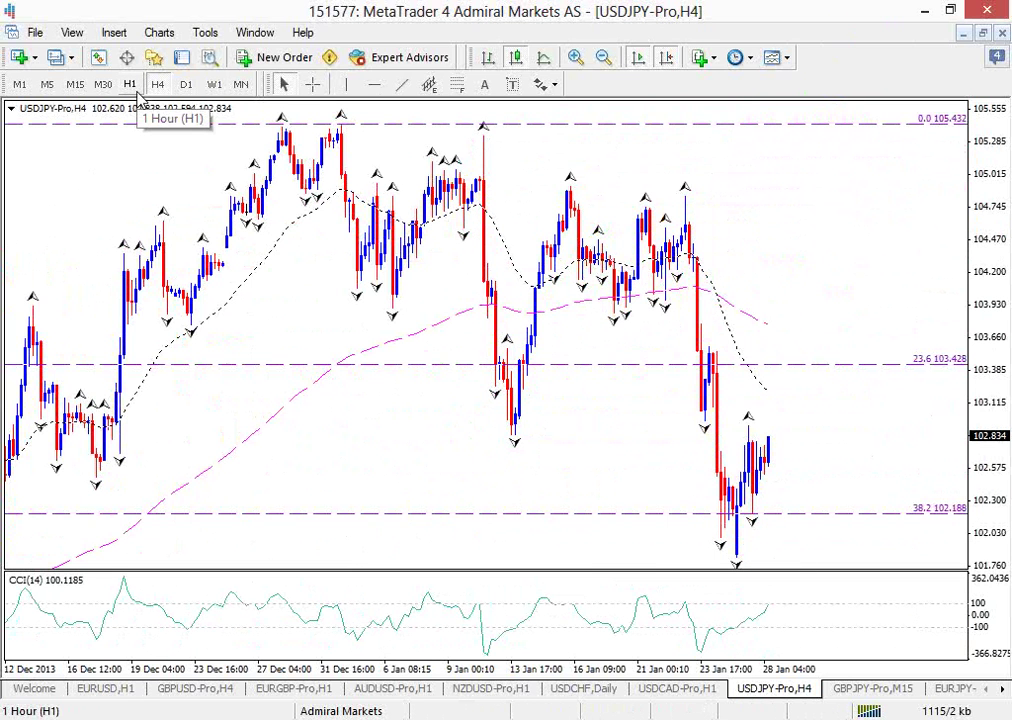
On the H1 chart, draw converging trendlines above the latest highs and below the latest lows to form a triangle
click(138, 91)
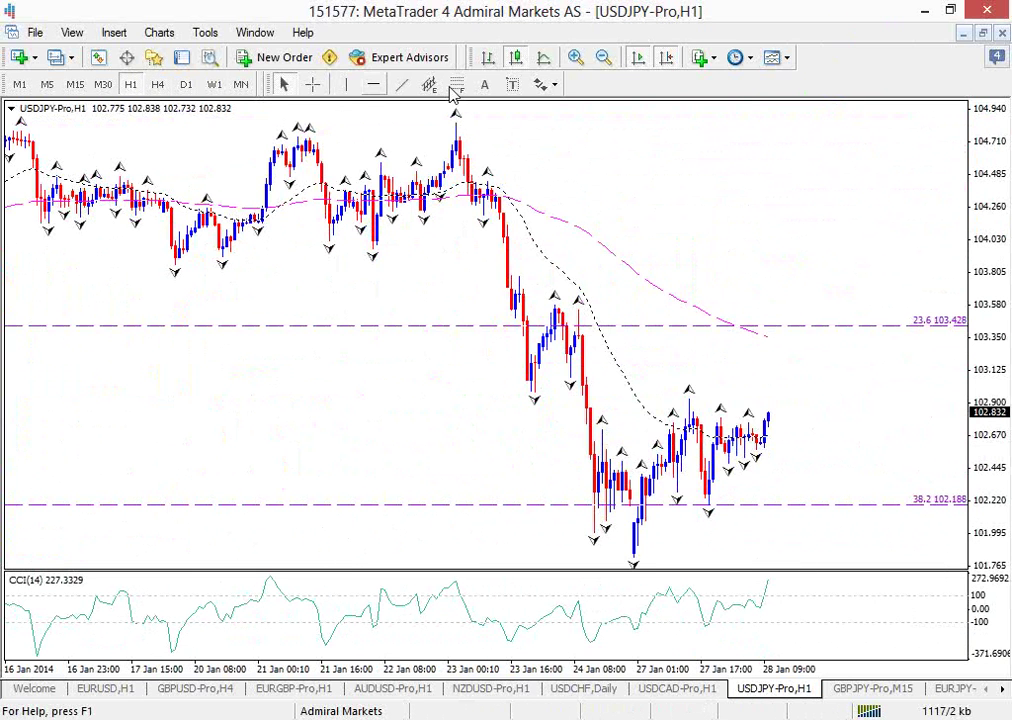
click(401, 84)
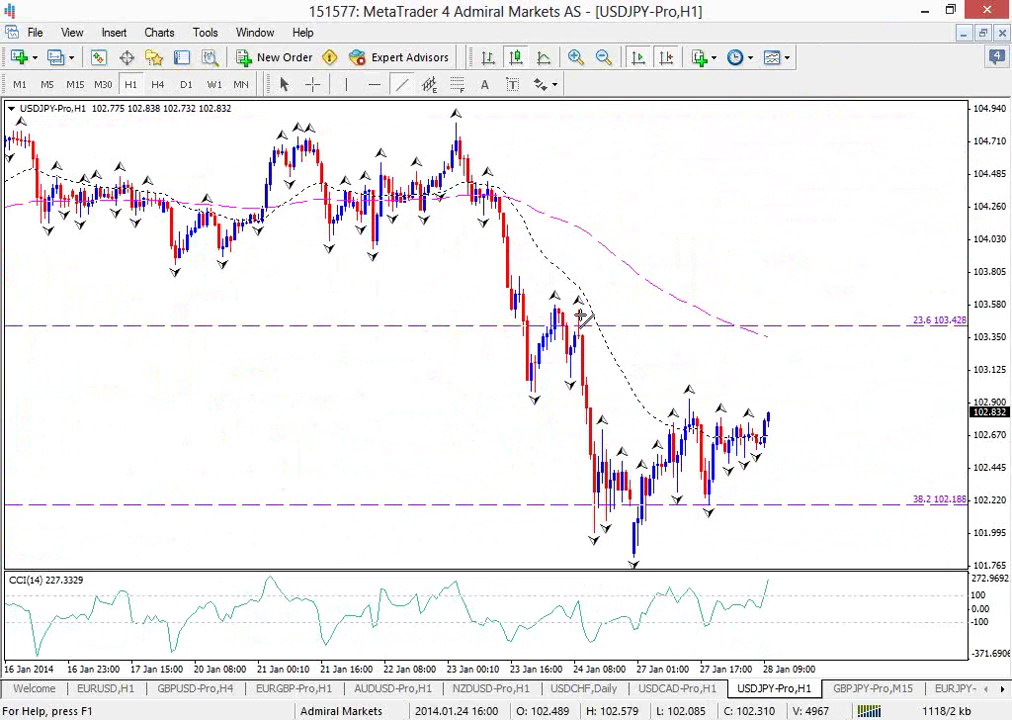
mouse_move(577, 316)
mouse_down()
mouse_move(806, 463)
mouse_move(797, 462)
mouse_up()
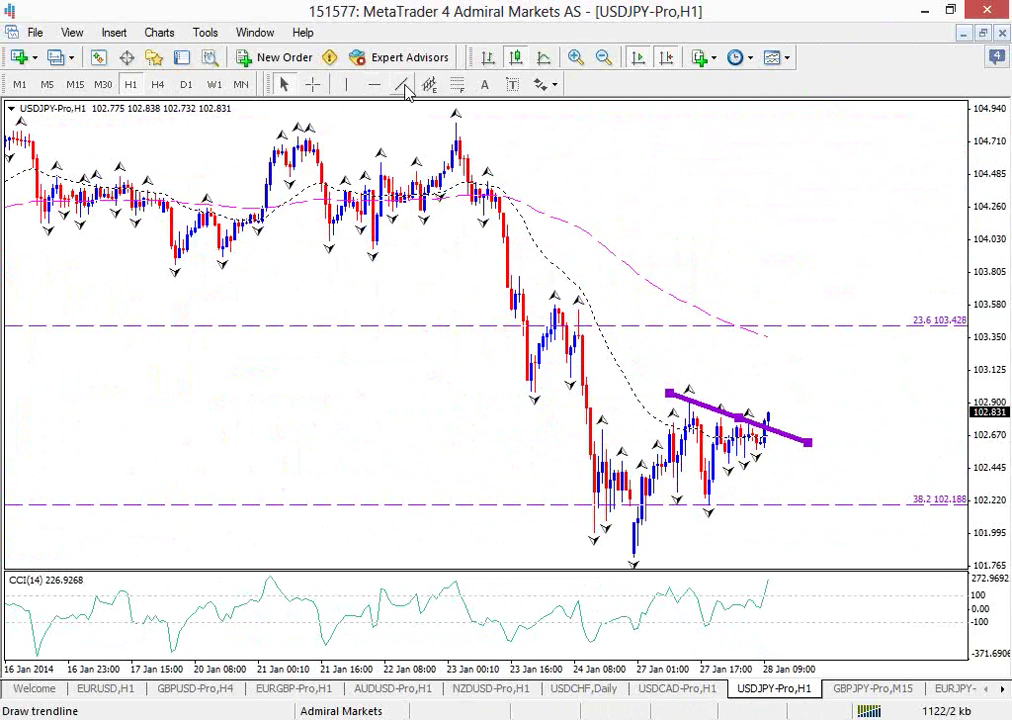
click(404, 86)
mouse_move(633, 552)
mouse_down()
mouse_move(773, 457)
mouse_move(777, 425)
mouse_move(775, 462)
mouse_move(774, 448)
mouse_up()
double_click(777, 429)
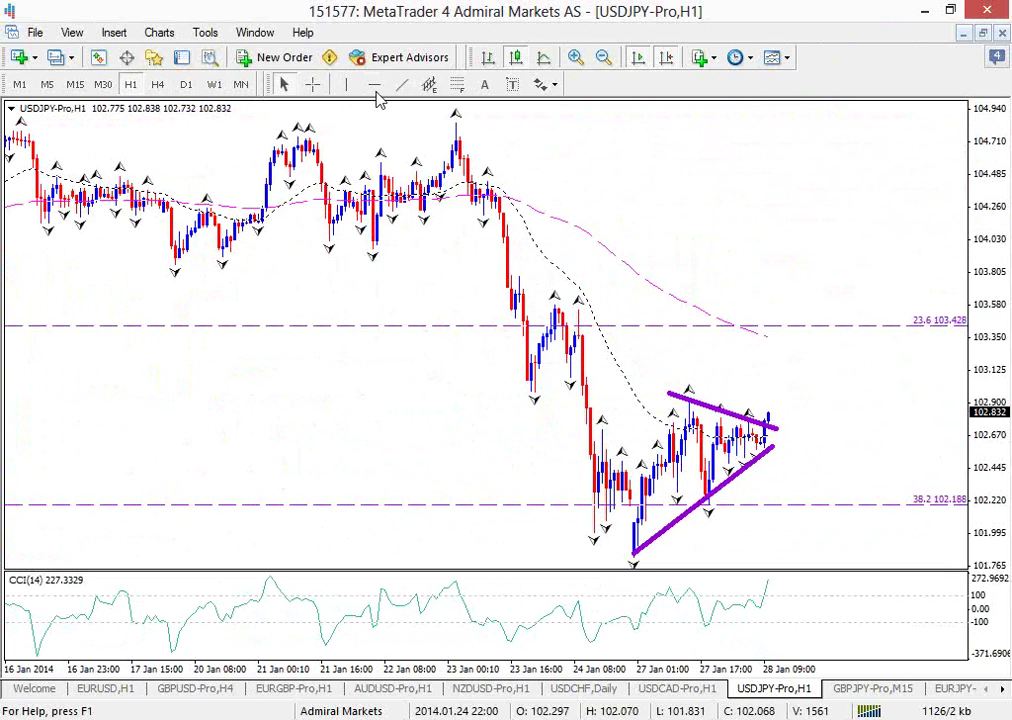
Add a horizontal line at 102.908 across the triangle's top and set its colour to Red
click(374, 84)
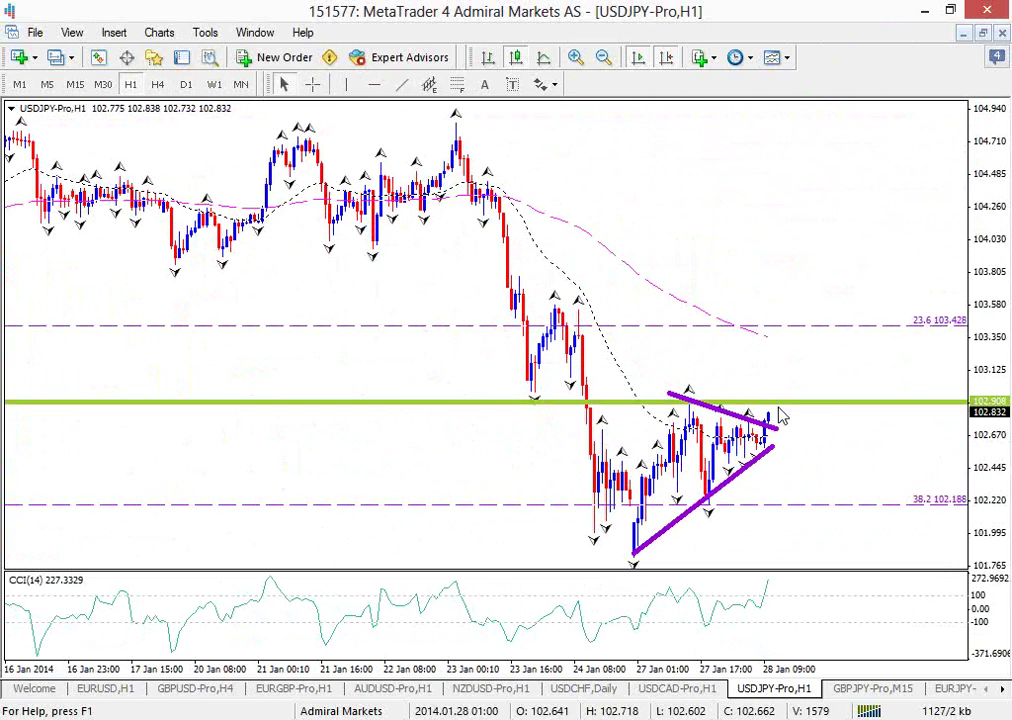
right_click(793, 404)
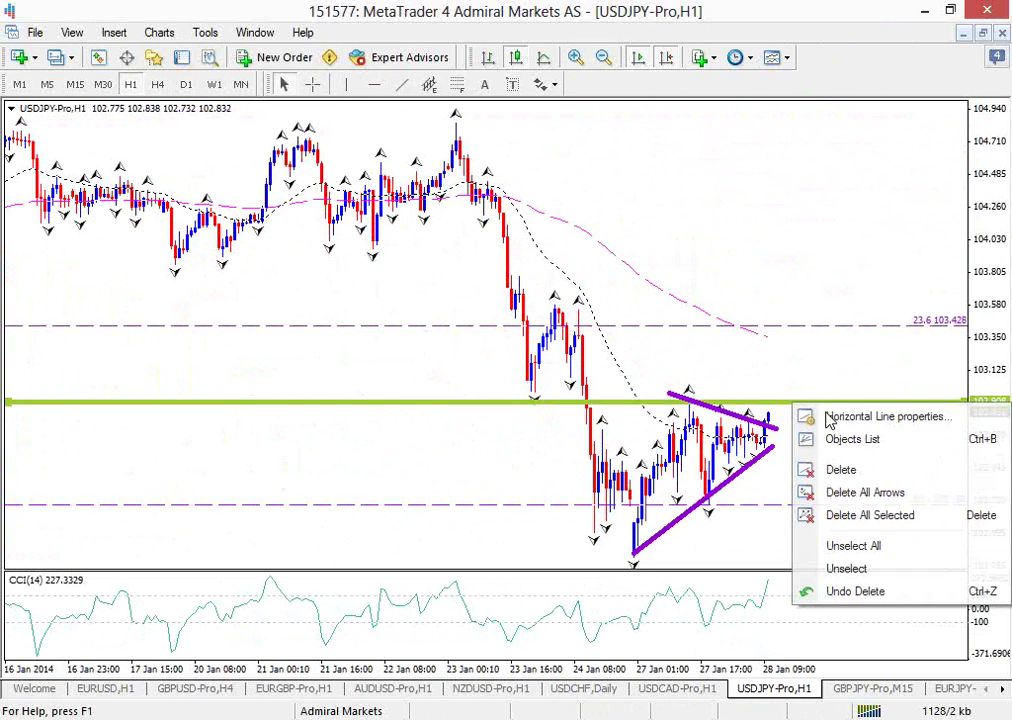
click(832, 415)
click(524, 382)
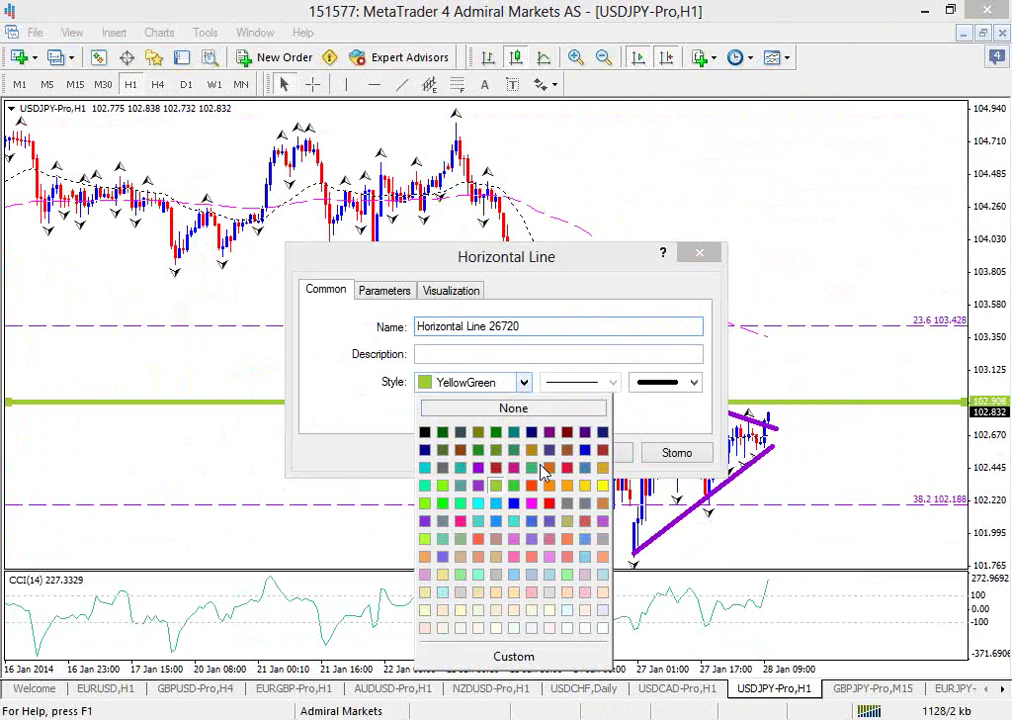
click(501, 559)
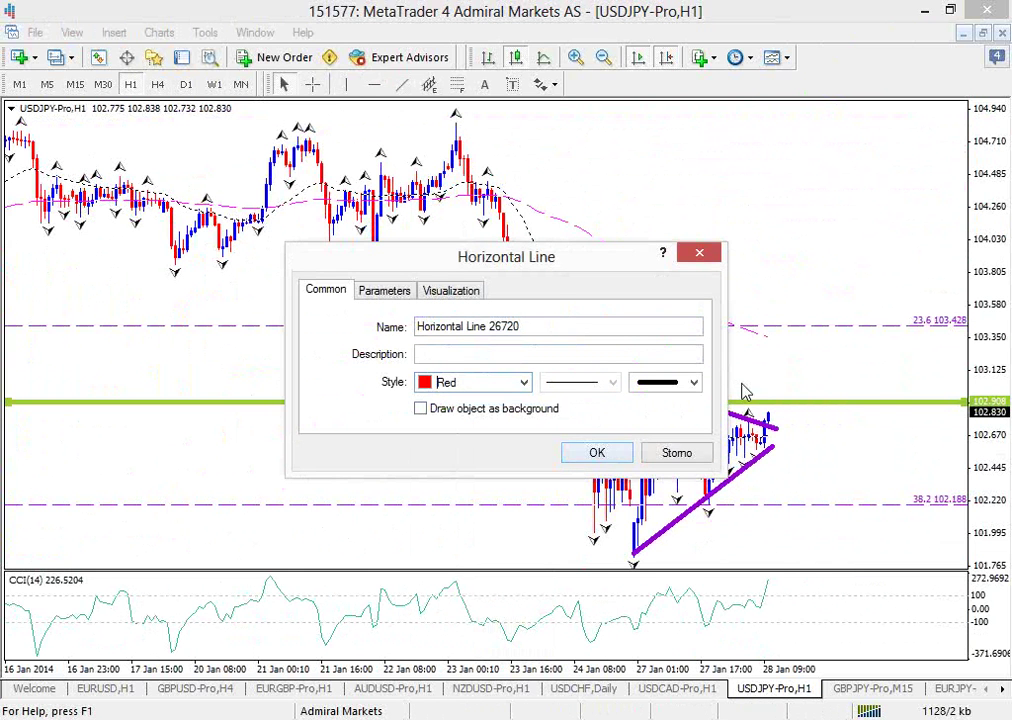
click(597, 453)
Sketch possible moves around the red 102.908 line on H1, and a zigzag rise into the upper resistance zone on H4
mouse_move(790, 395)
mouse_down()
mouse_move(880, 232)
mouse_move(885, 315)
mouse_up()
drag(885, 468, 943, 538)
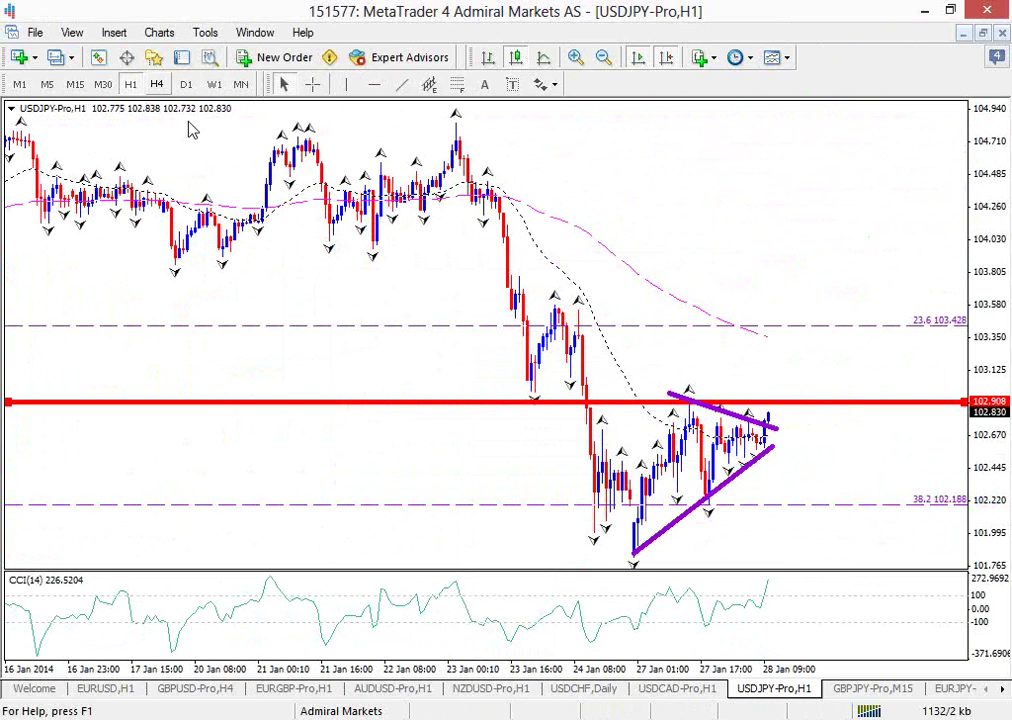
click(157, 84)
mouse_move(775, 423)
mouse_down()
mouse_move(722, 405)
mouse_move(718, 440)
mouse_move(770, 420)
mouse_move(830, 325)
mouse_move(865, 345)
mouse_move(905, 195)
mouse_move(945, 220)
mouse_up()
drag(430, 183, 20, 128)
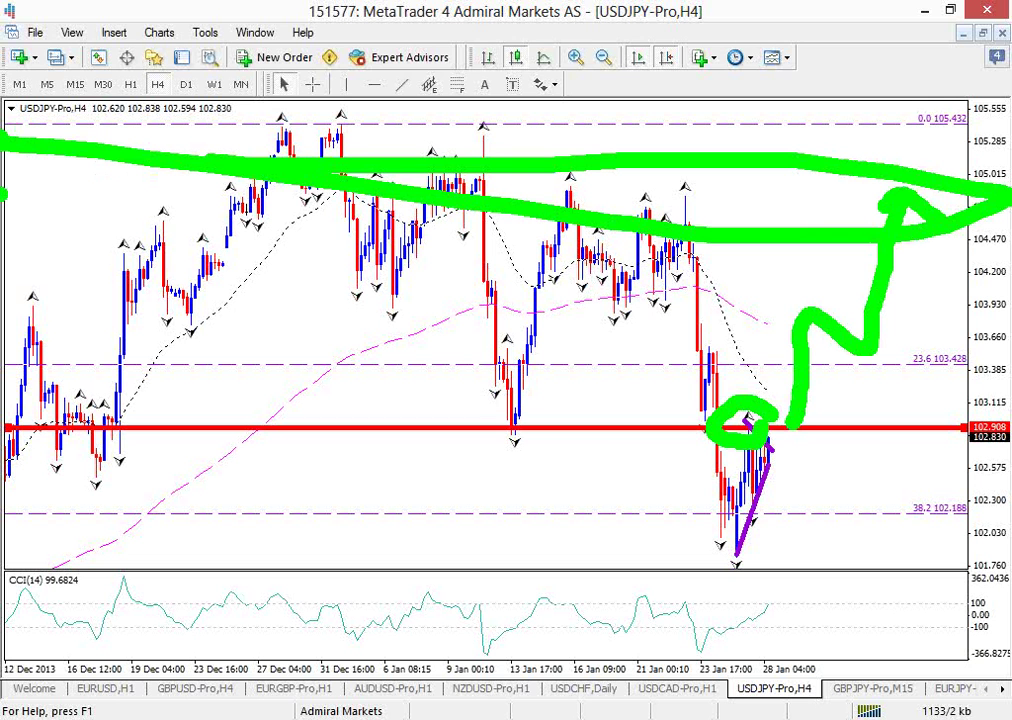
key(Escape)
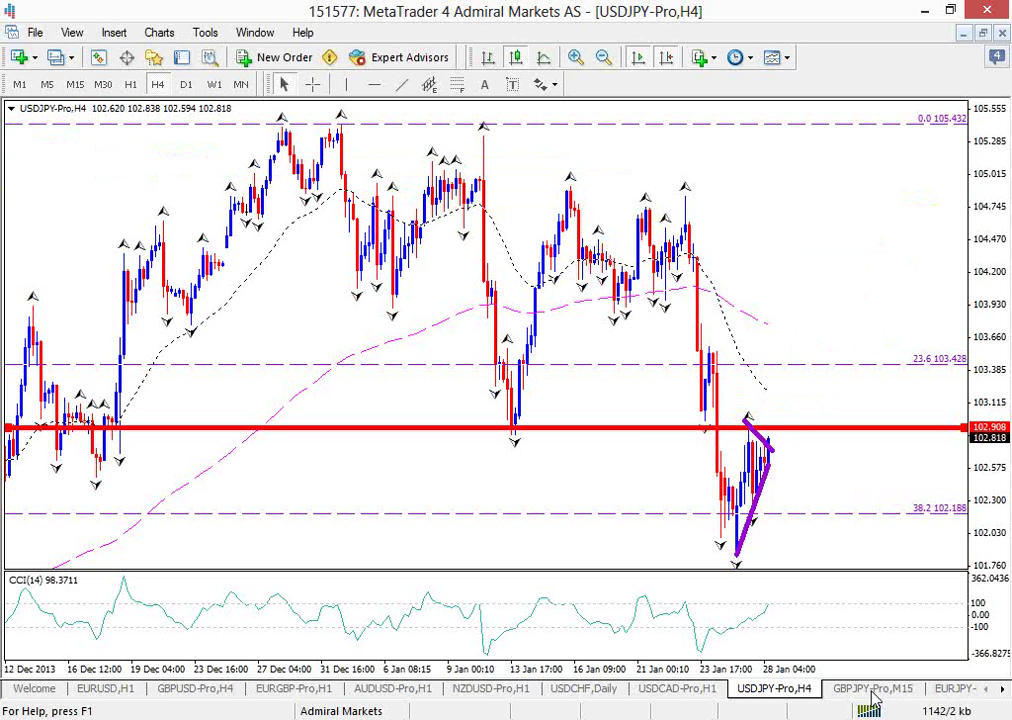
Switch to the M15 chart and apply the saved chart template with the coloured moving-average bands
click(76, 84)
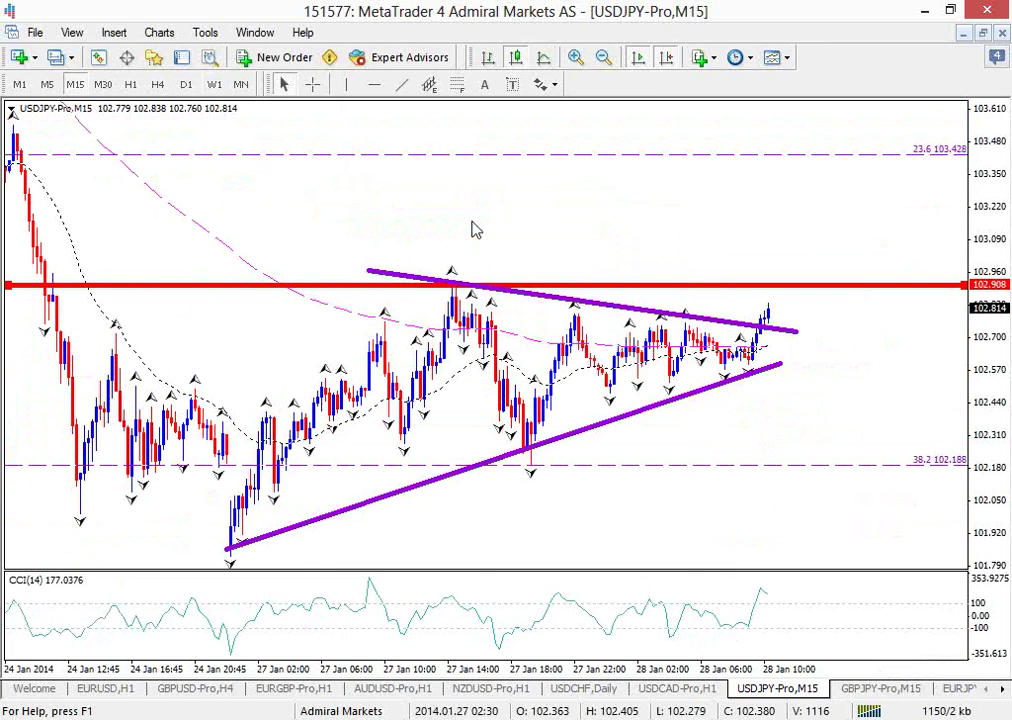
right_click(497, 218)
mouse_move(574, 383)
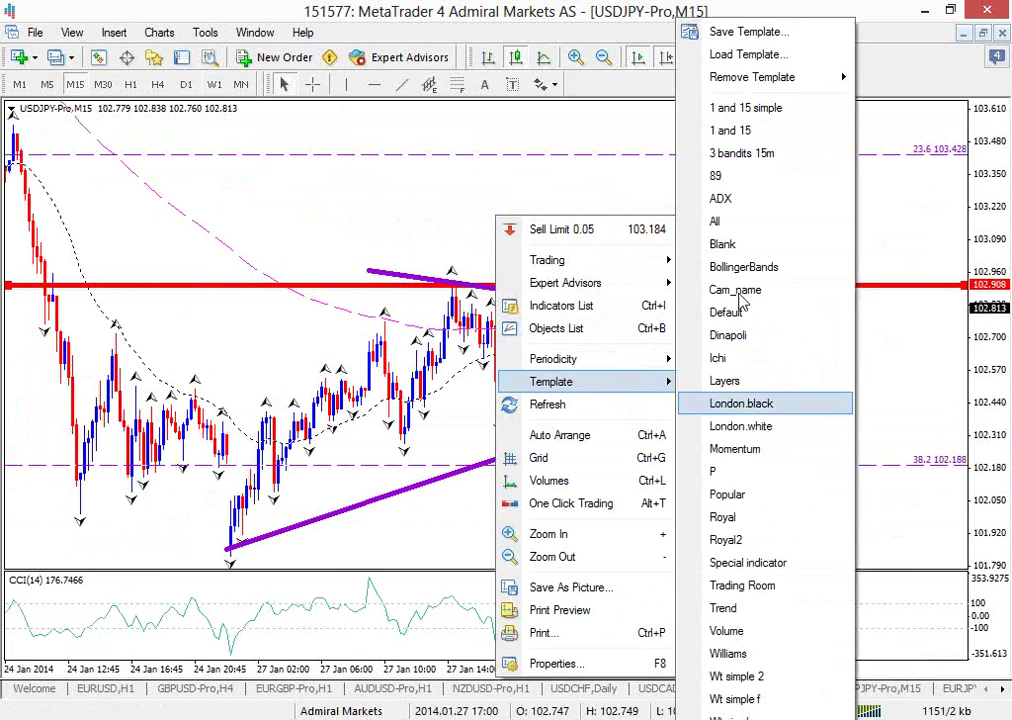
click(750, 186)
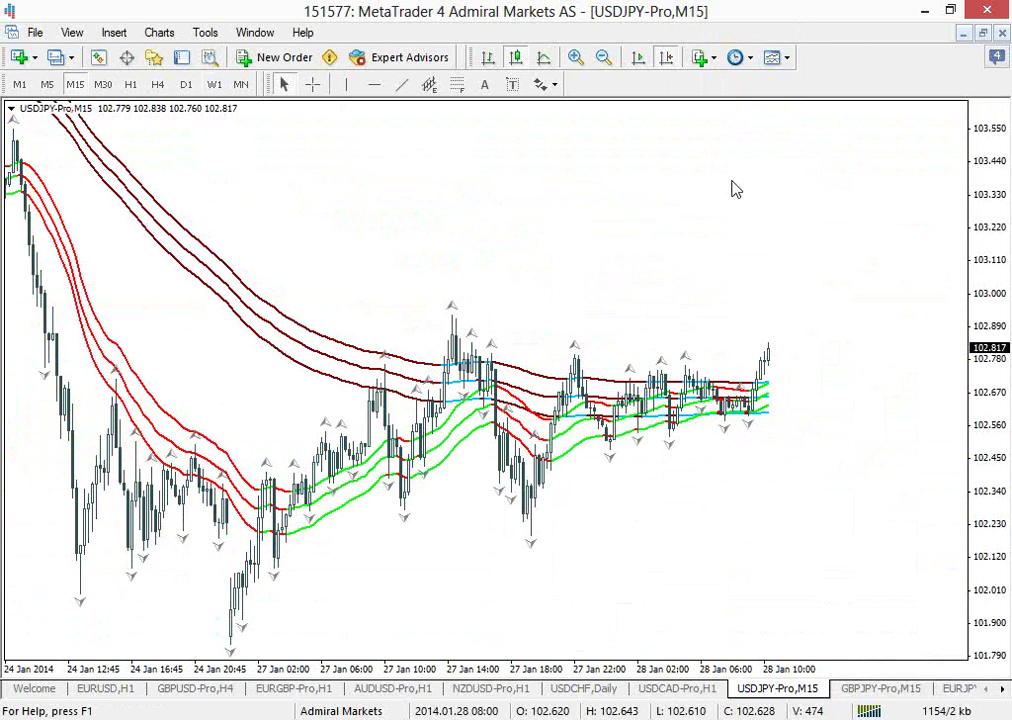
Draw a descending trendline on the M15 chart across the highs from 27 January to just beyond the latest candle
click(312, 84)
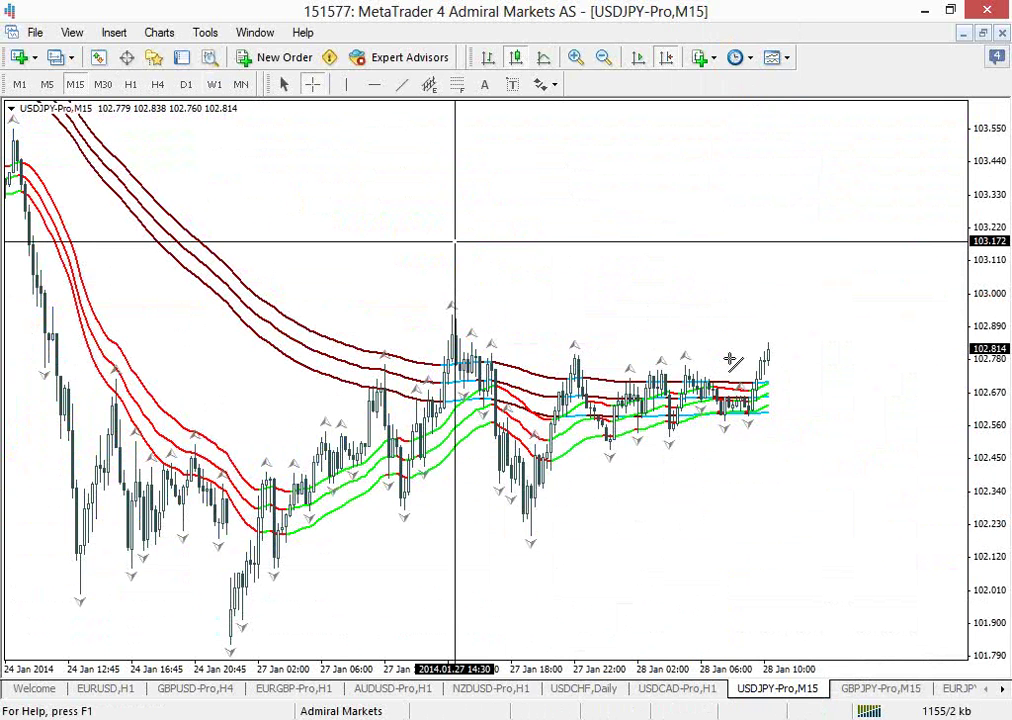
drag(470, 348, 829, 374)
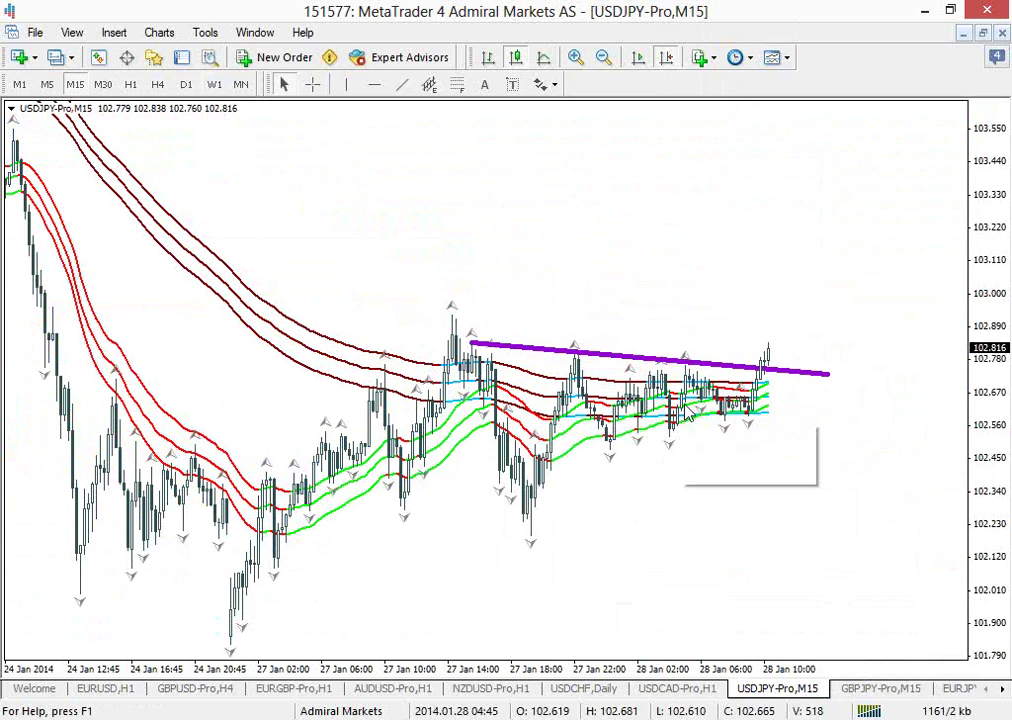
mouse_move(662, 417)
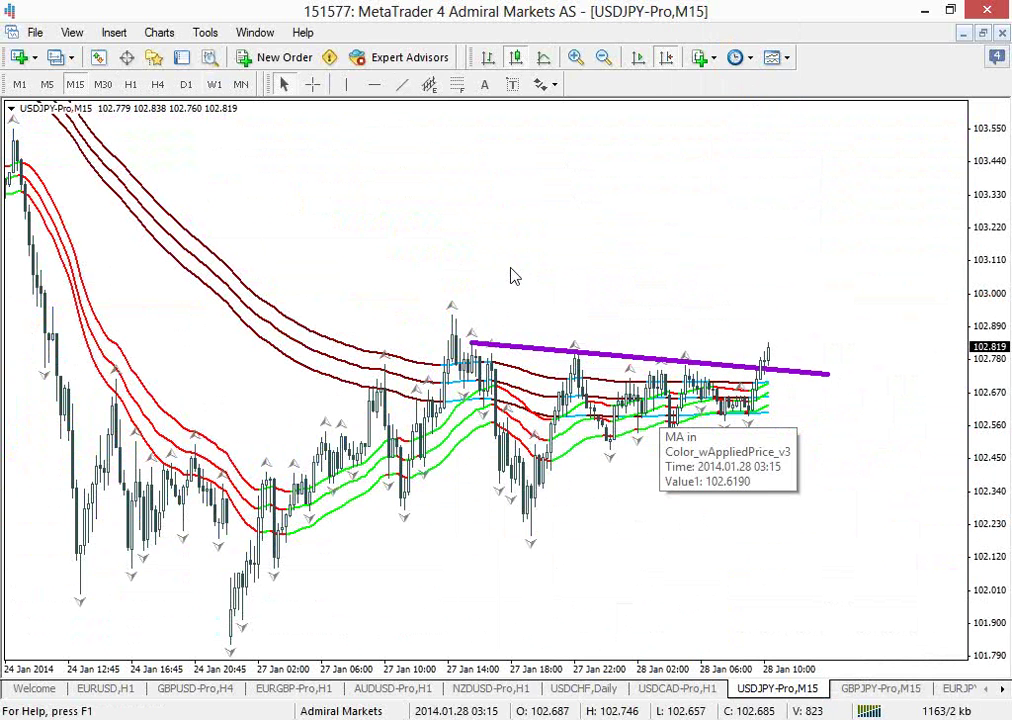
Sketch green rising strokes above the USDJPY M15 price action and red falling strokes beneath it, and clear the sketch
click(313, 86)
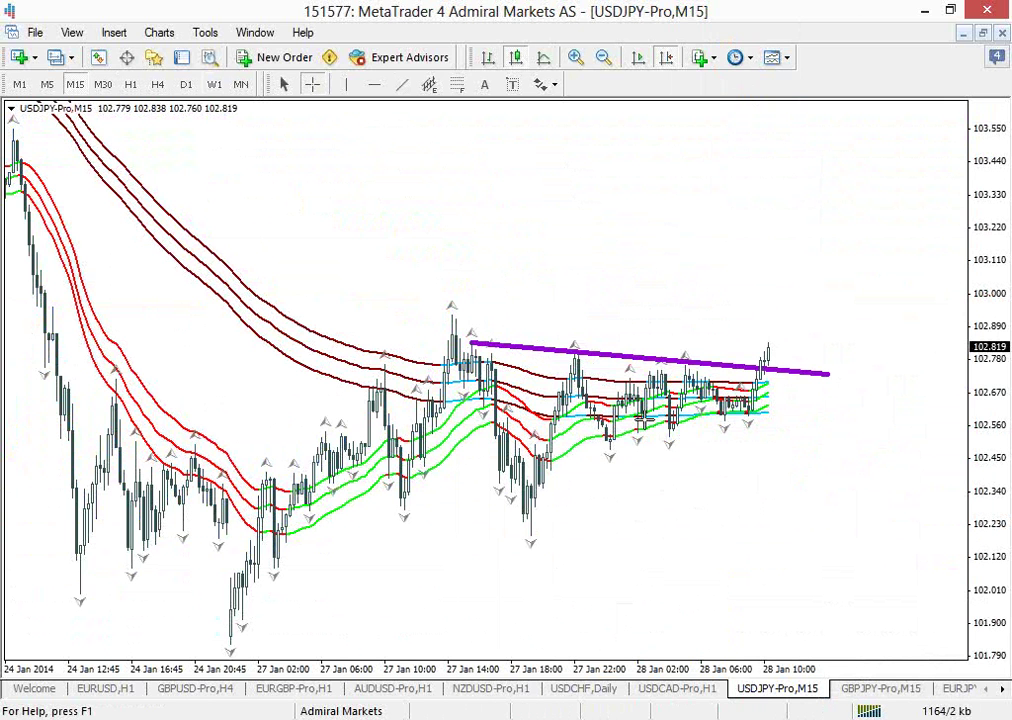
mouse_move(756, 399)
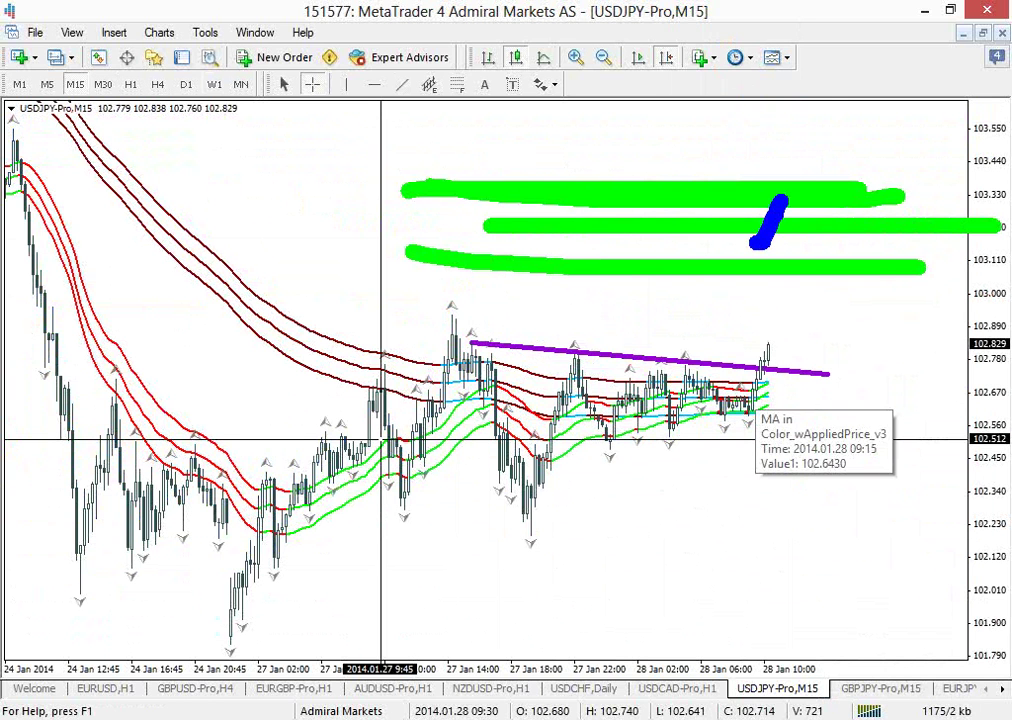
mouse_move(823, 91)
mouse_down()
mouse_move(828, 79)
mouse_move(892, 250)
mouse_move(905, 219)
mouse_up()
key(r)
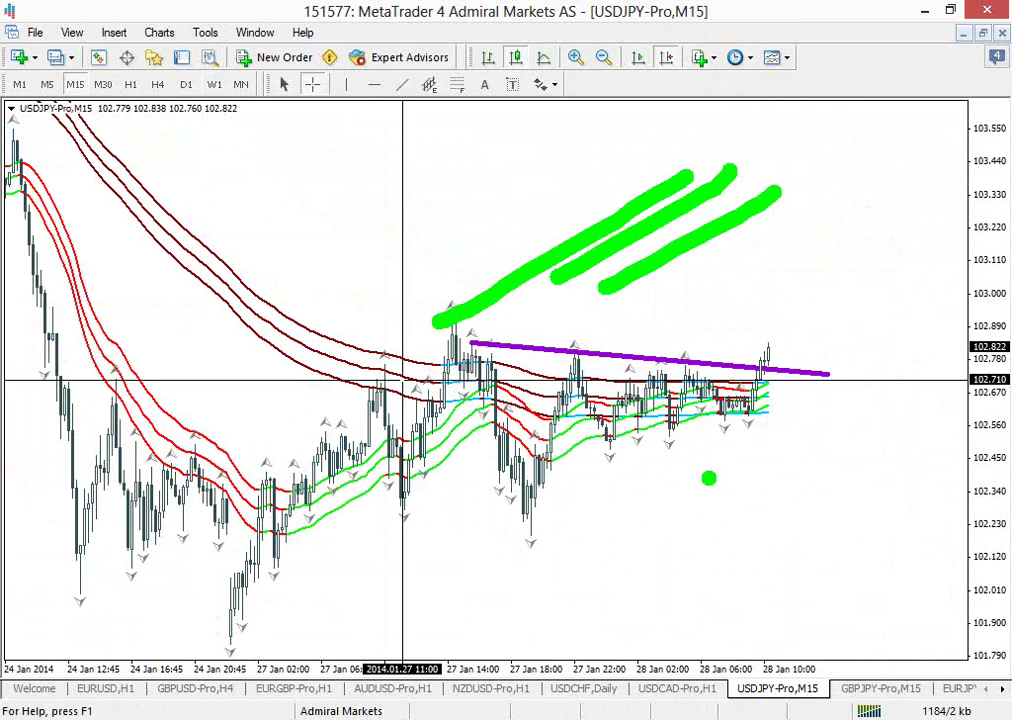
key(r)
drag(723, 466, 770, 578)
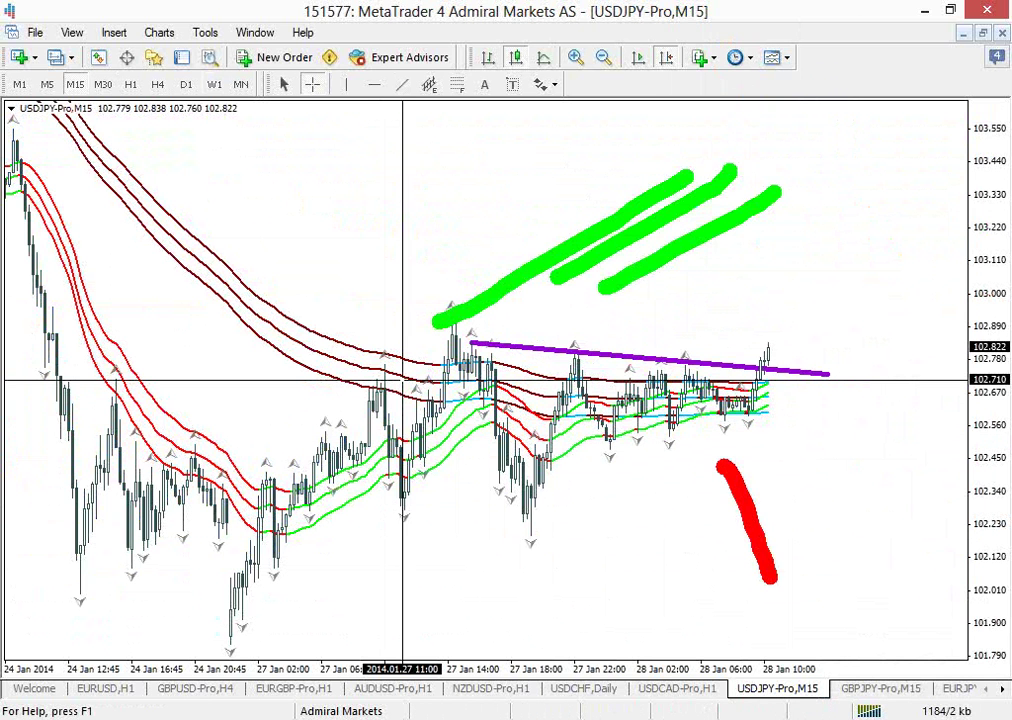
drag(699, 510, 751, 596)
drag(643, 508, 748, 655)
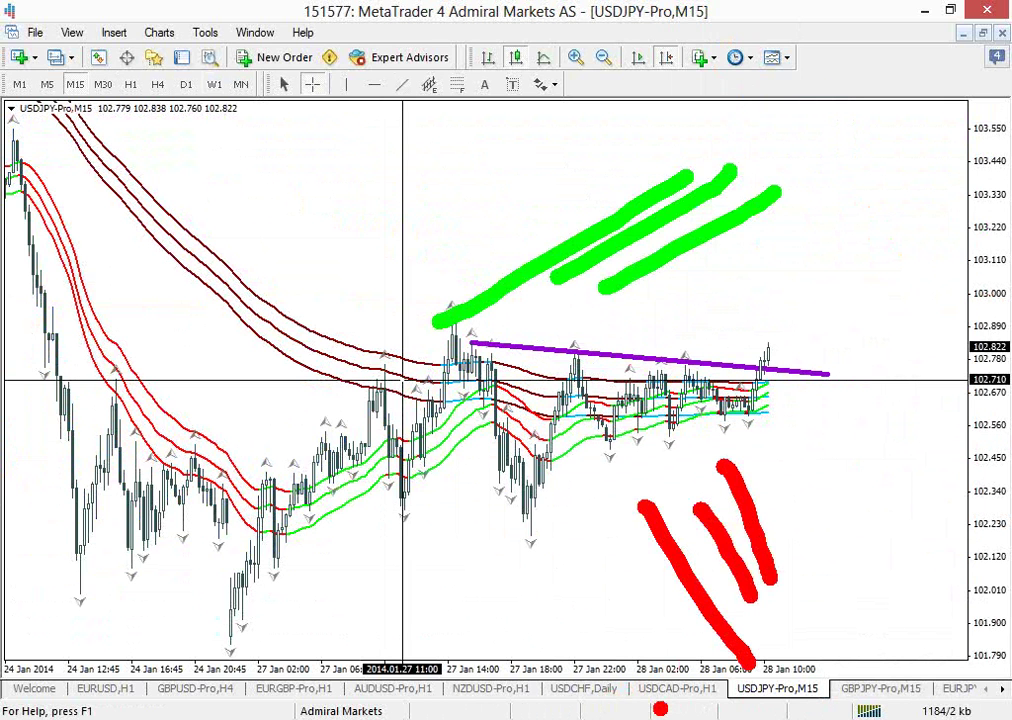
key(Escape)
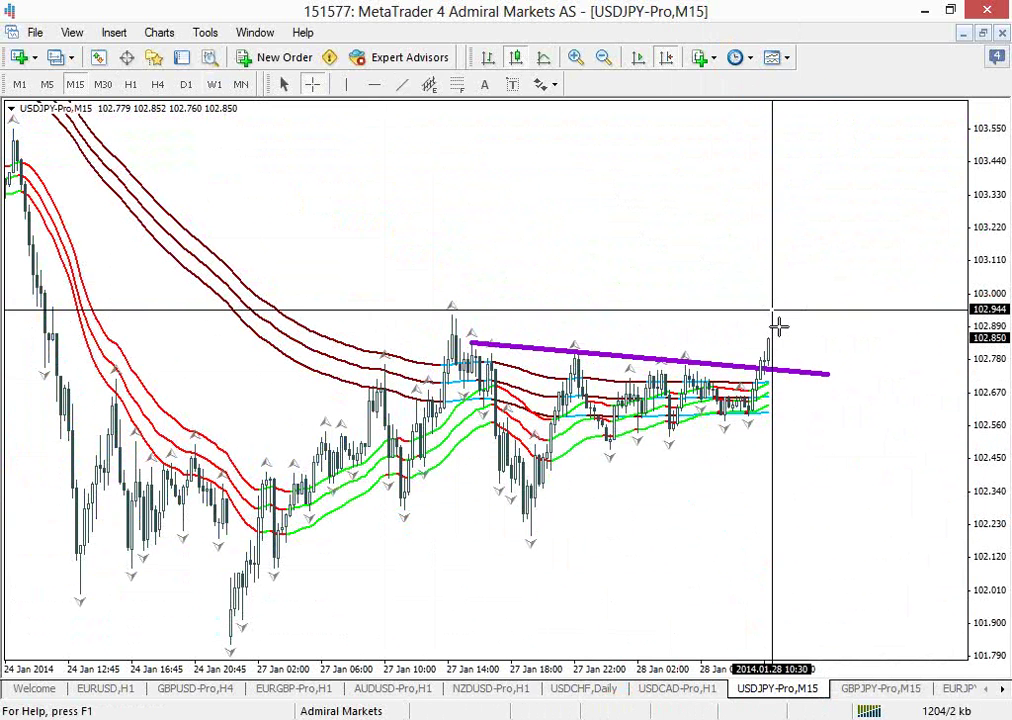
Circle the latest breakout candles above the purple trendline in red, and clear the mark
key(ctrl+2)
drag(783, 330, 785, 330)
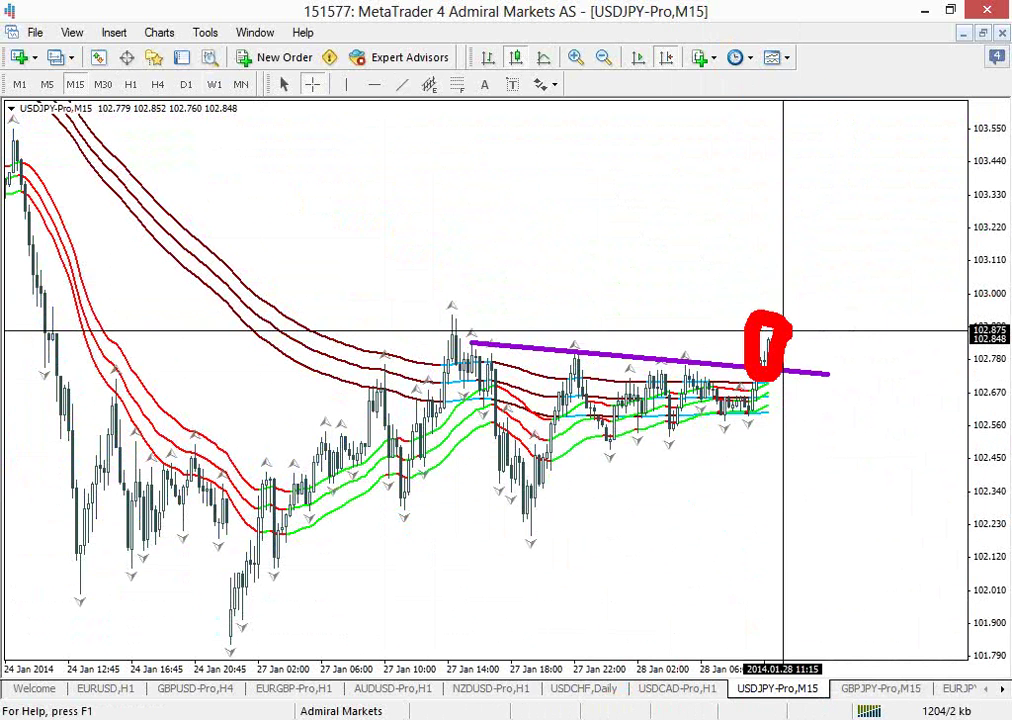
key(Escape)
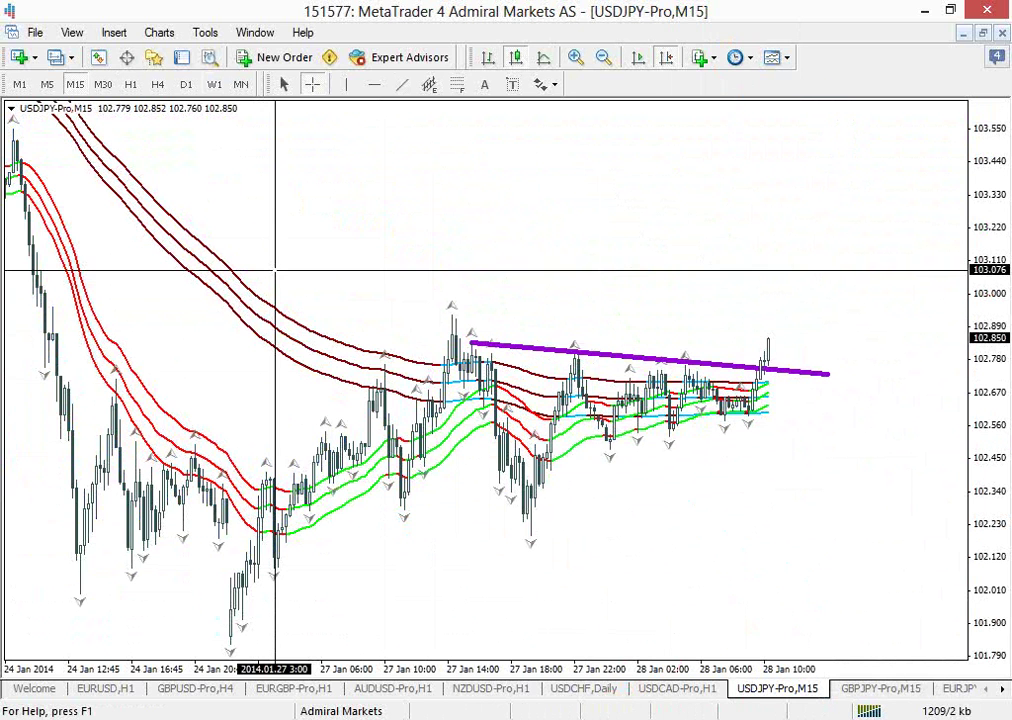
key(alt+Tab)
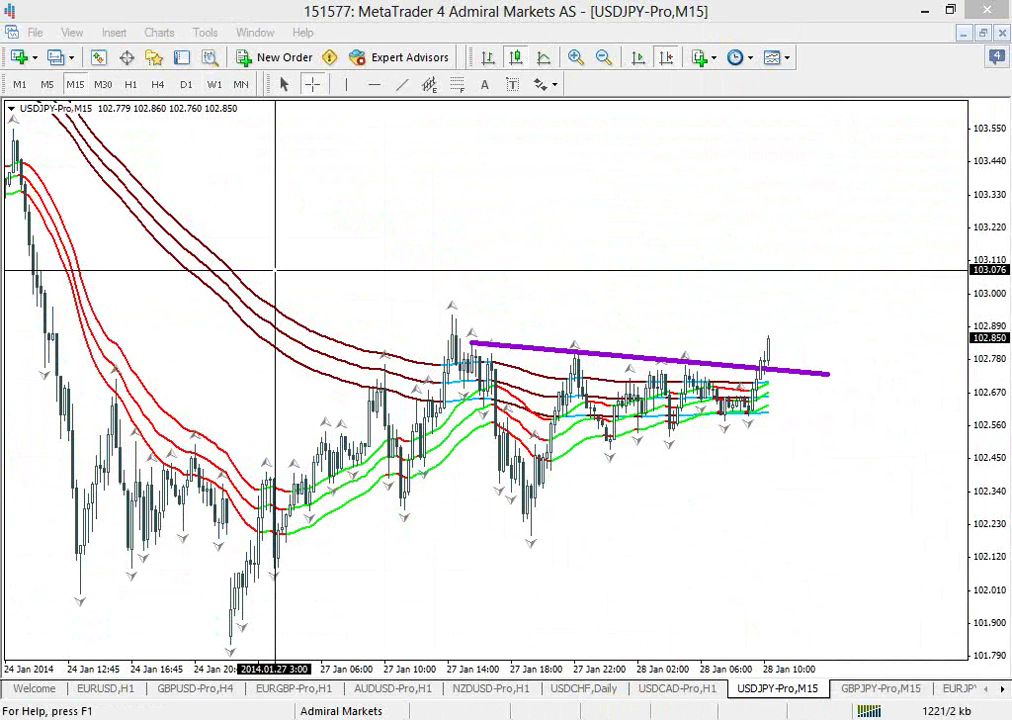
Switch to the GBPJPY M15 chart, mark the area just beneath the green 170.418 line in red, and clear the mark
click(874, 689)
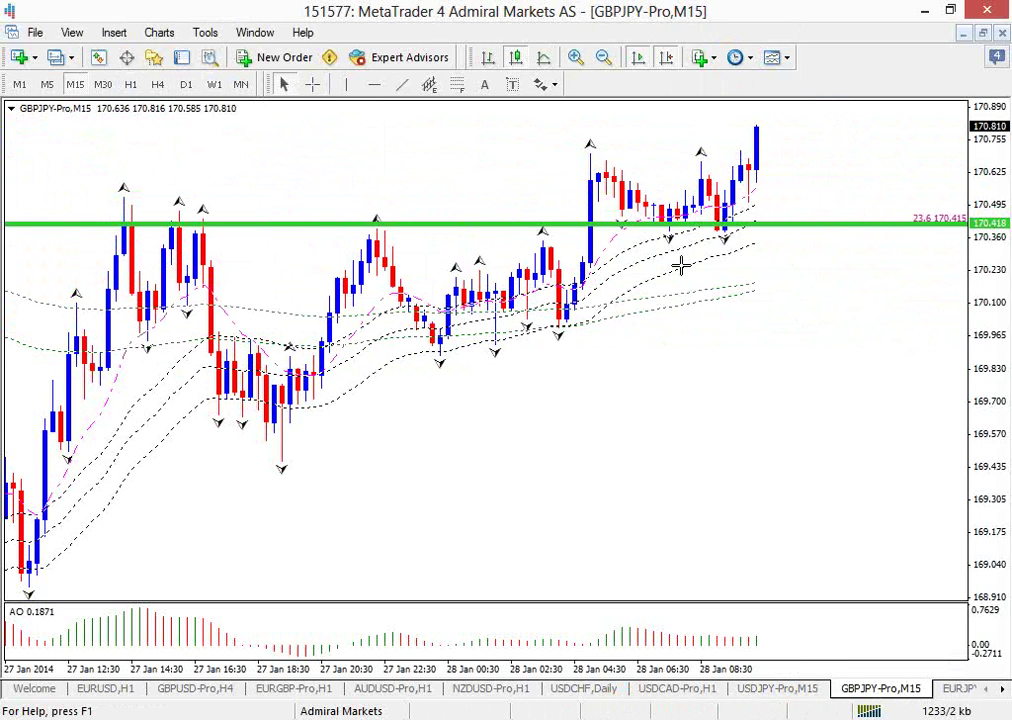
middle_click(736, 225)
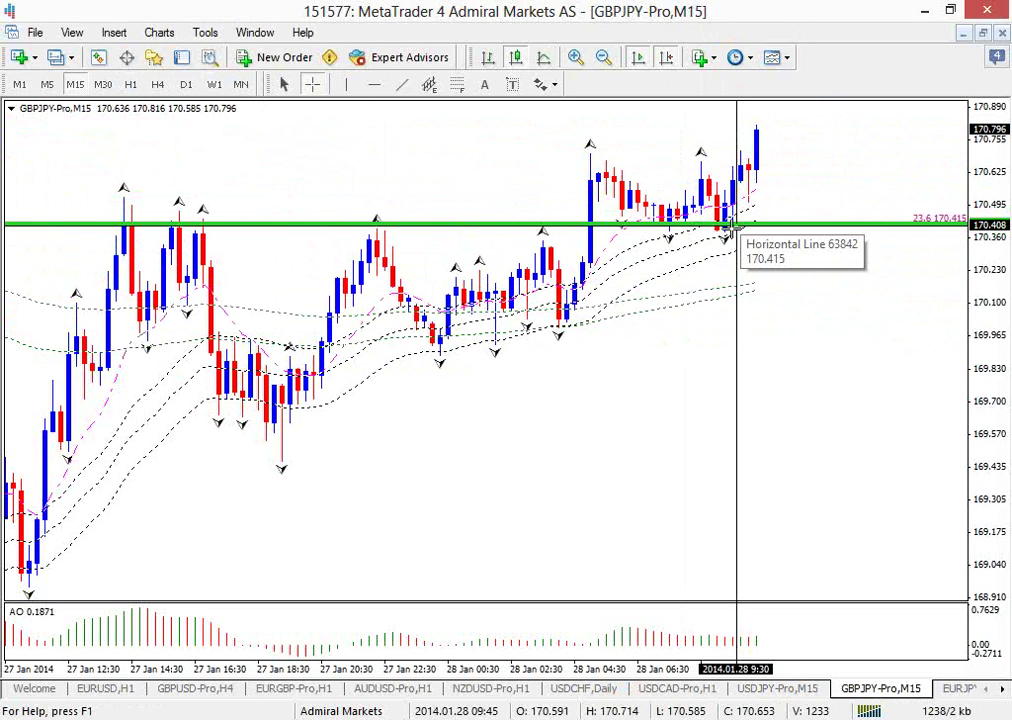
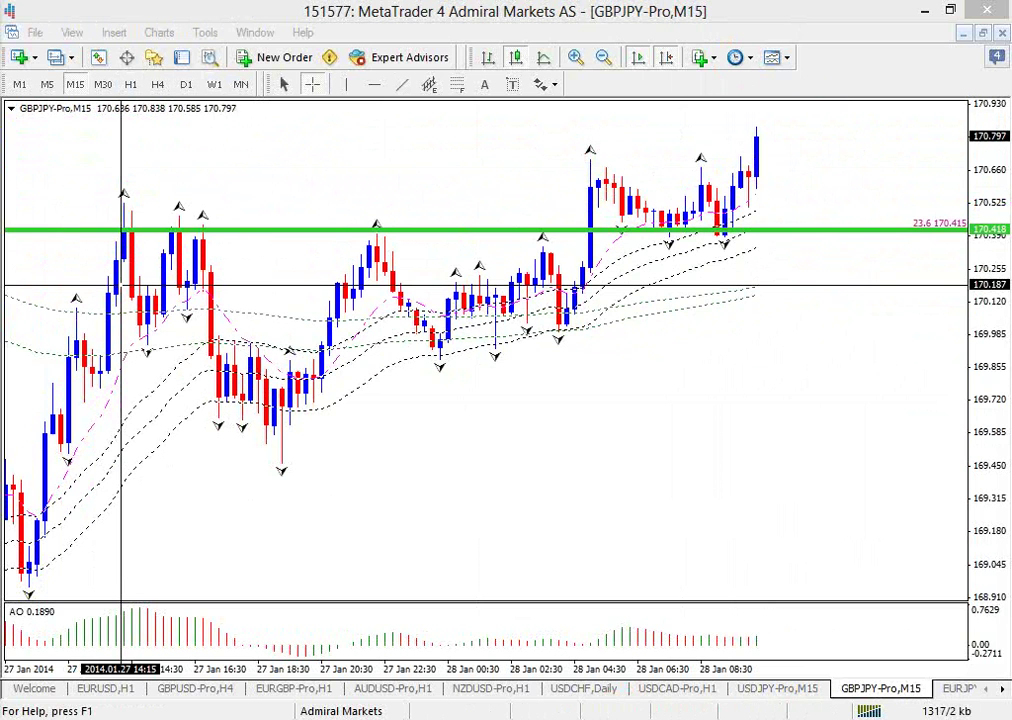
click(706, 247)
drag(700, 248, 740, 250)
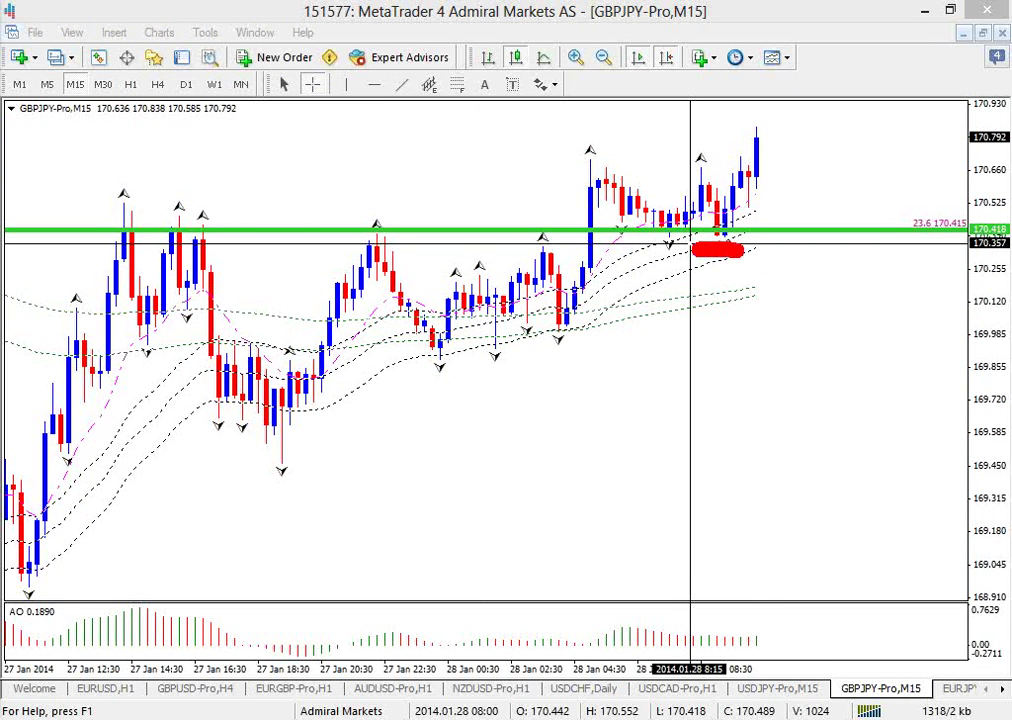
key(Escape)
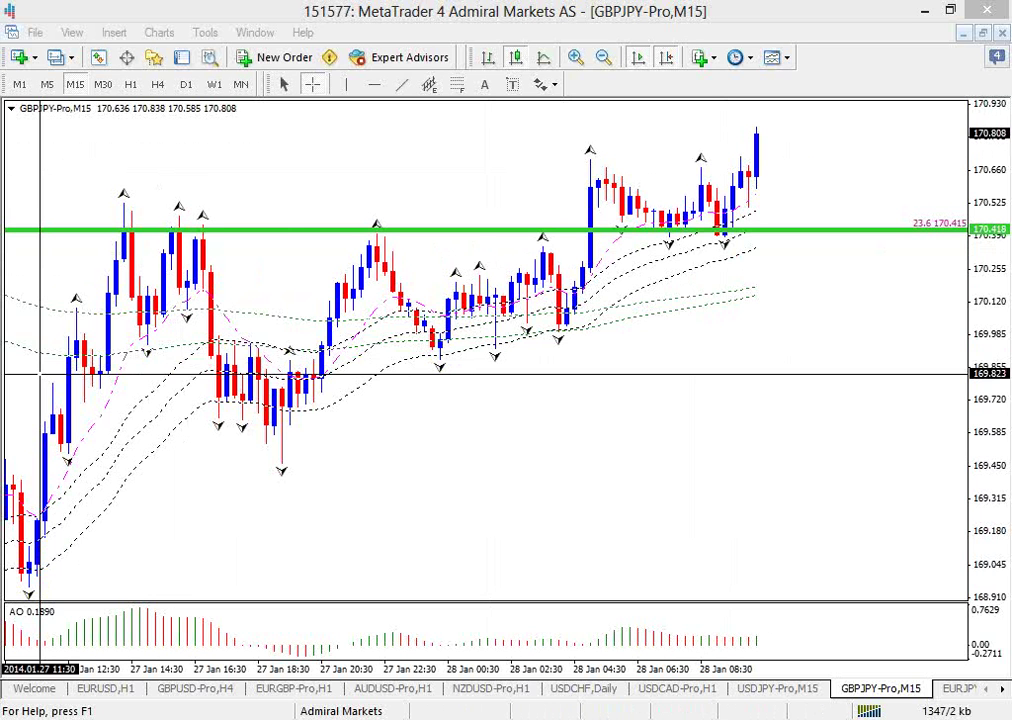
Switch GBPJPY to H4 and delete the small Fibonacci retracement near the 173.062 resistance
click(130, 84)
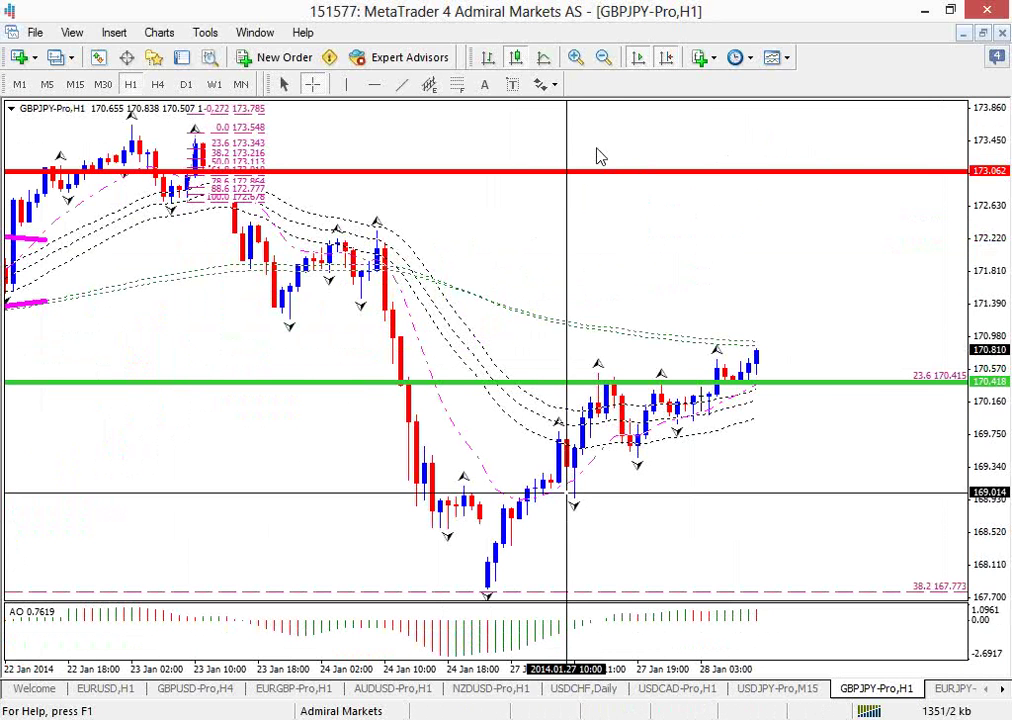
click(157, 84)
right_click(664, 140)
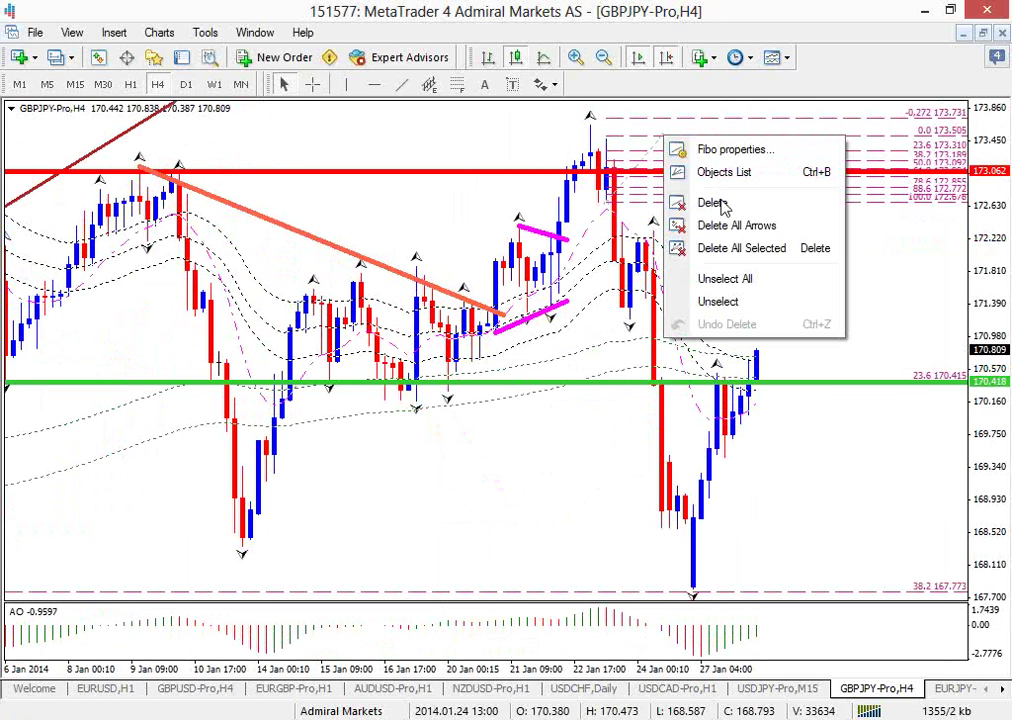
click(722, 203)
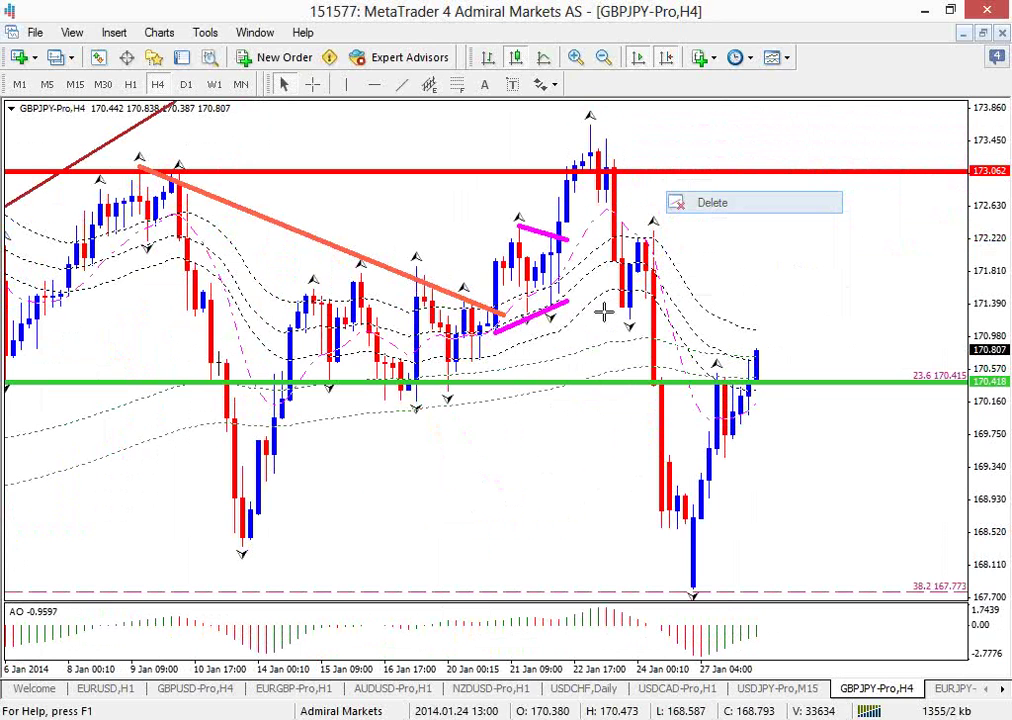
Delete the two magenta trendlines and the orange descending trendline from the GBPJPY H4 chart
middle_click(604, 312)
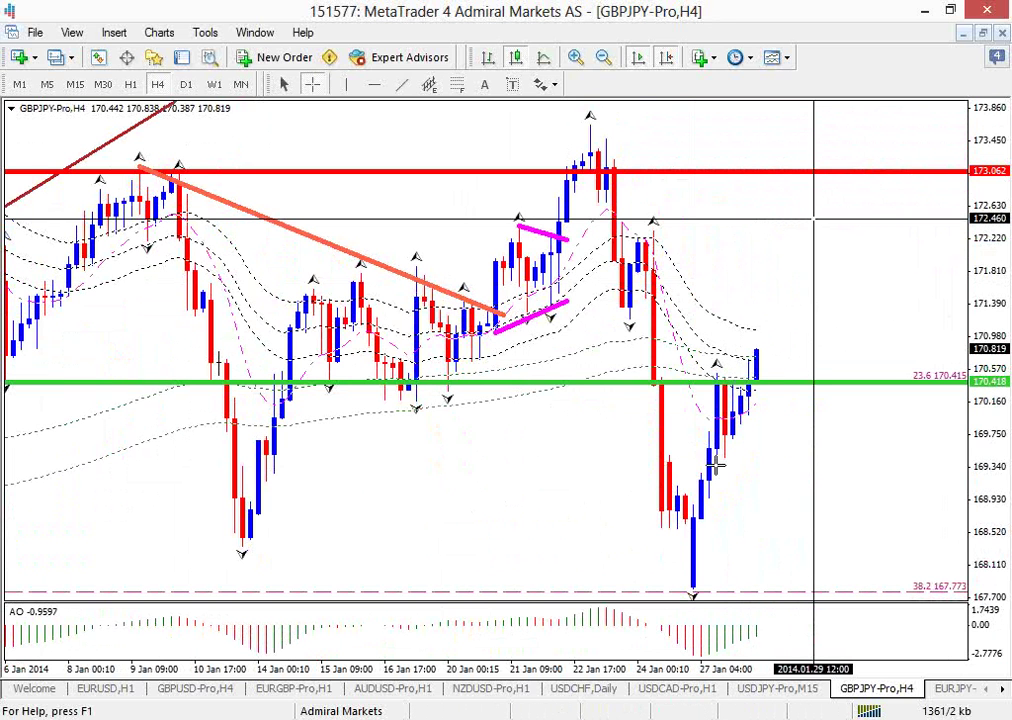
click(617, 373)
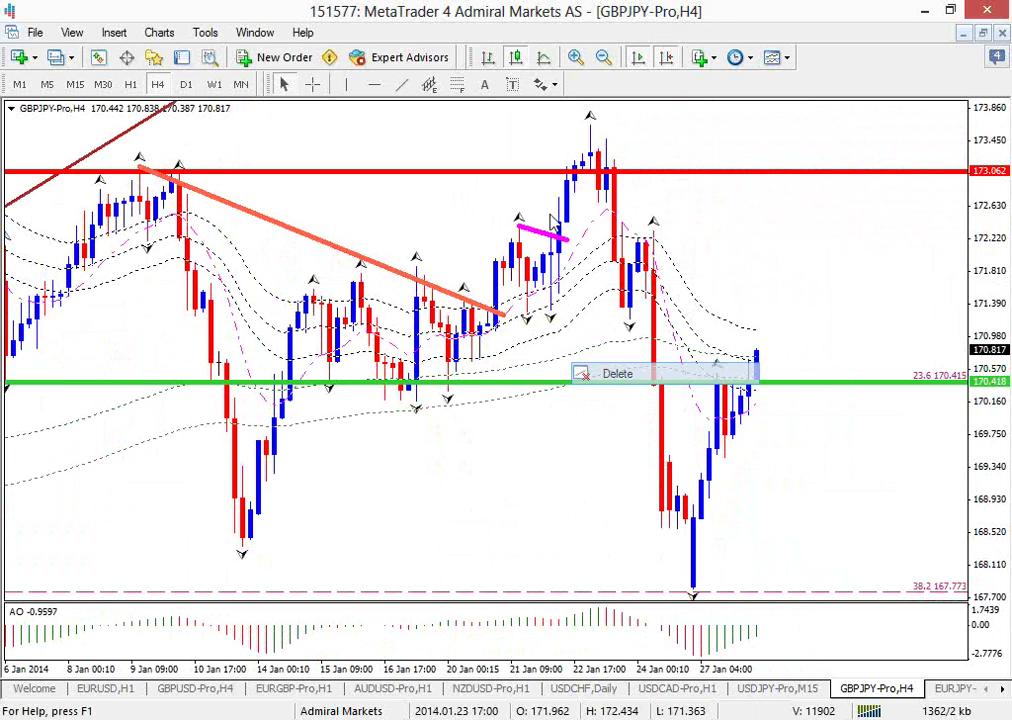
right_click(562, 236)
click(615, 301)
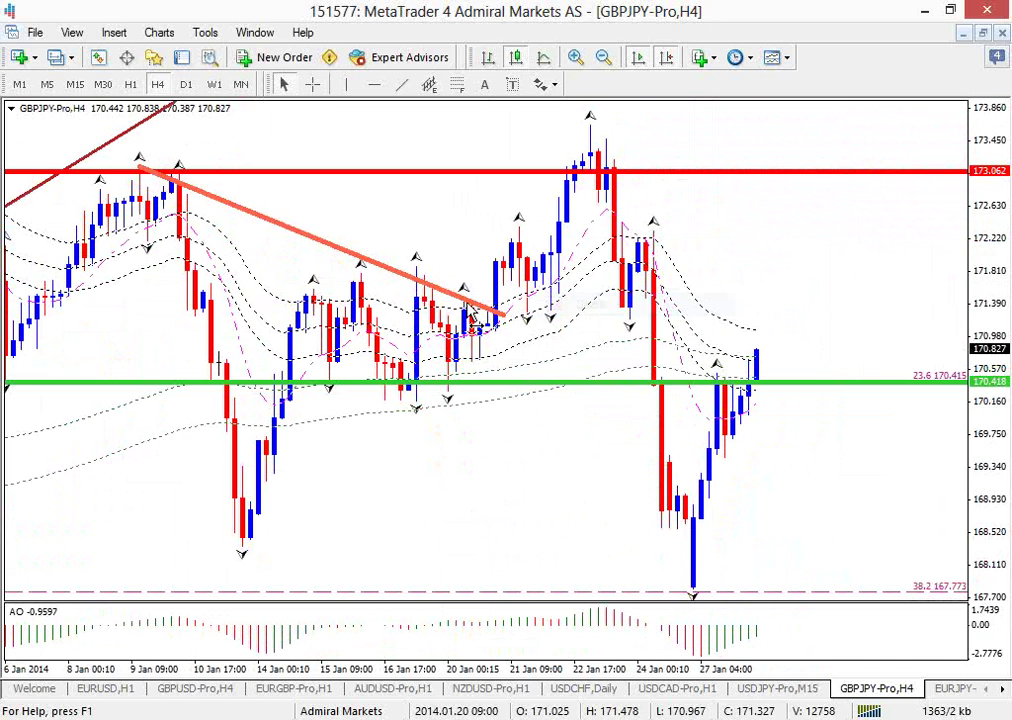
right_click(402, 266)
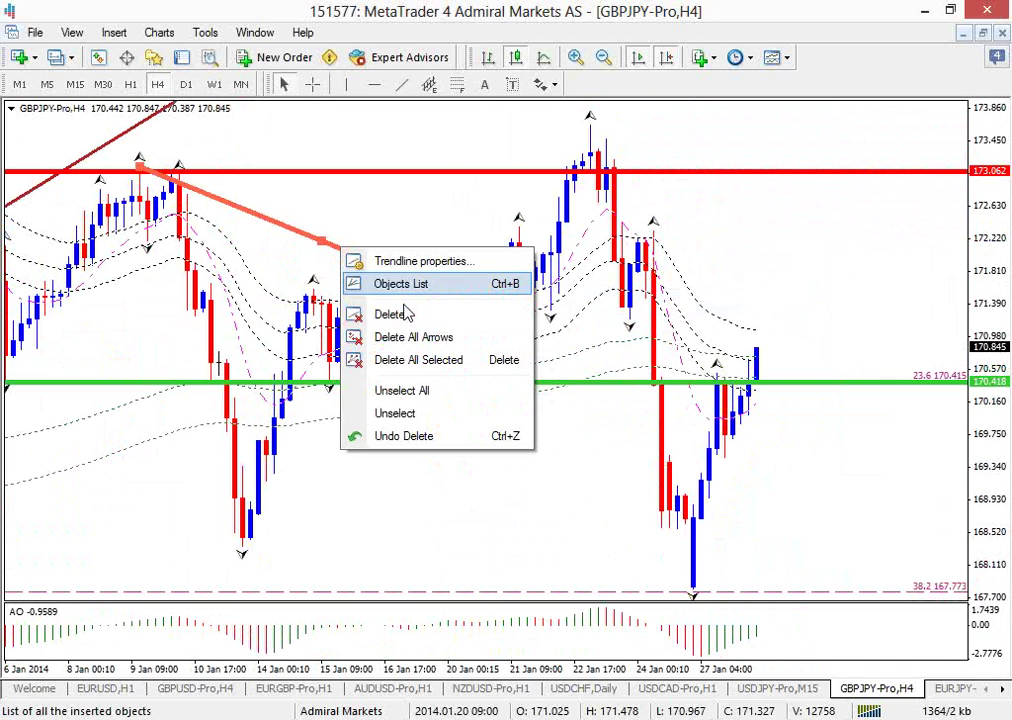
click(422, 311)
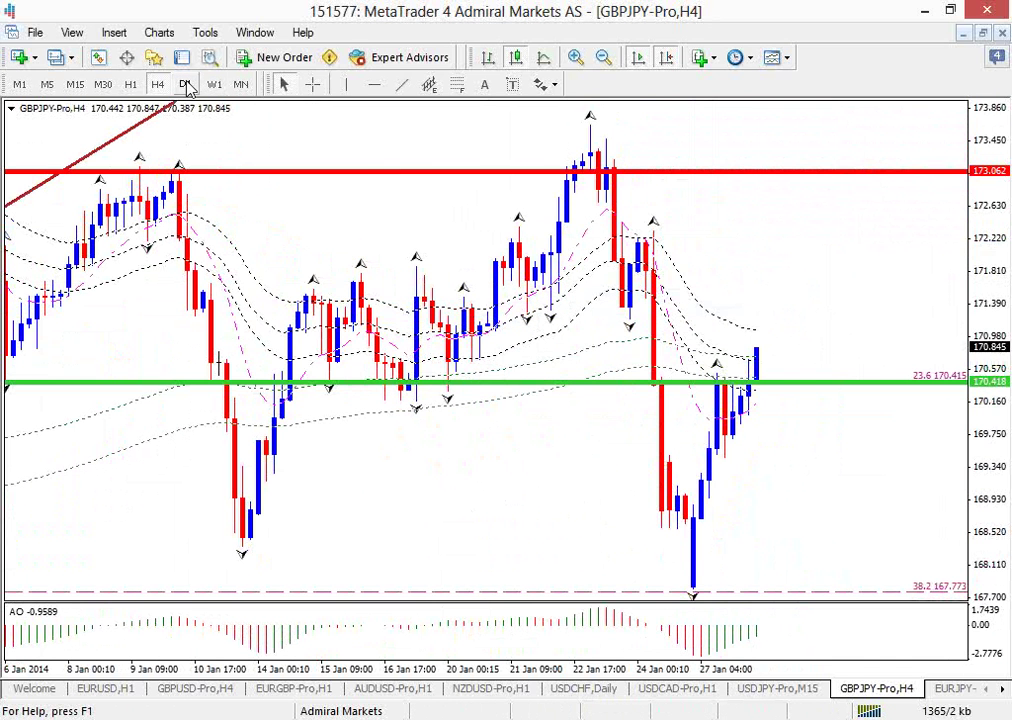
Switch GBPJPY to the daily chart and delete the green horizontal line at 170.418
click(186, 84)
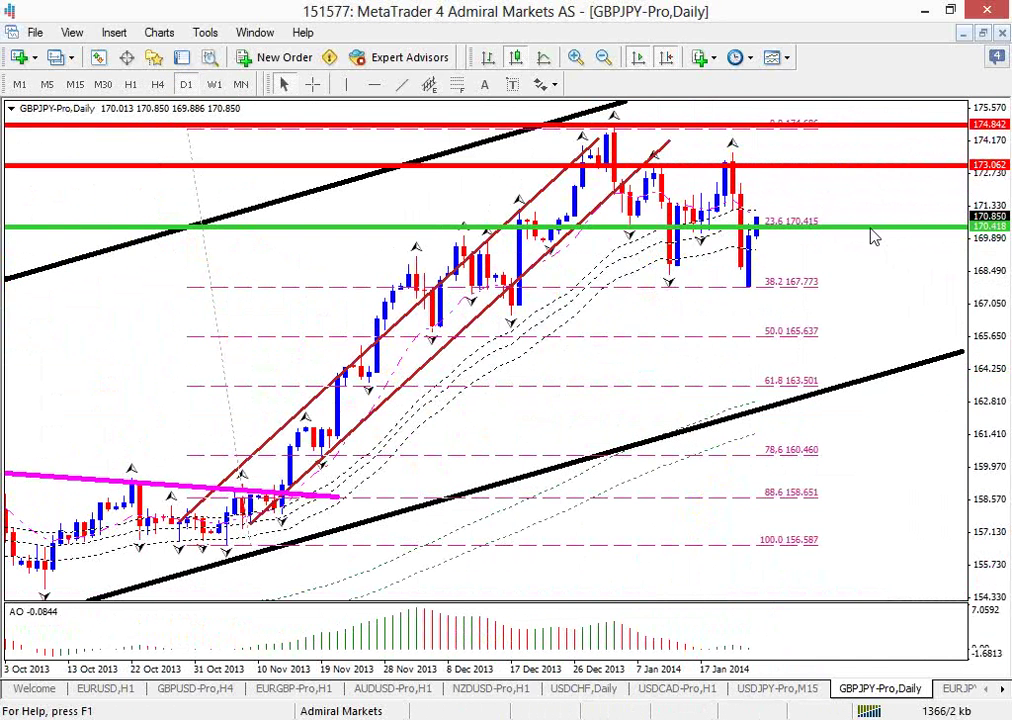
key(Delete)
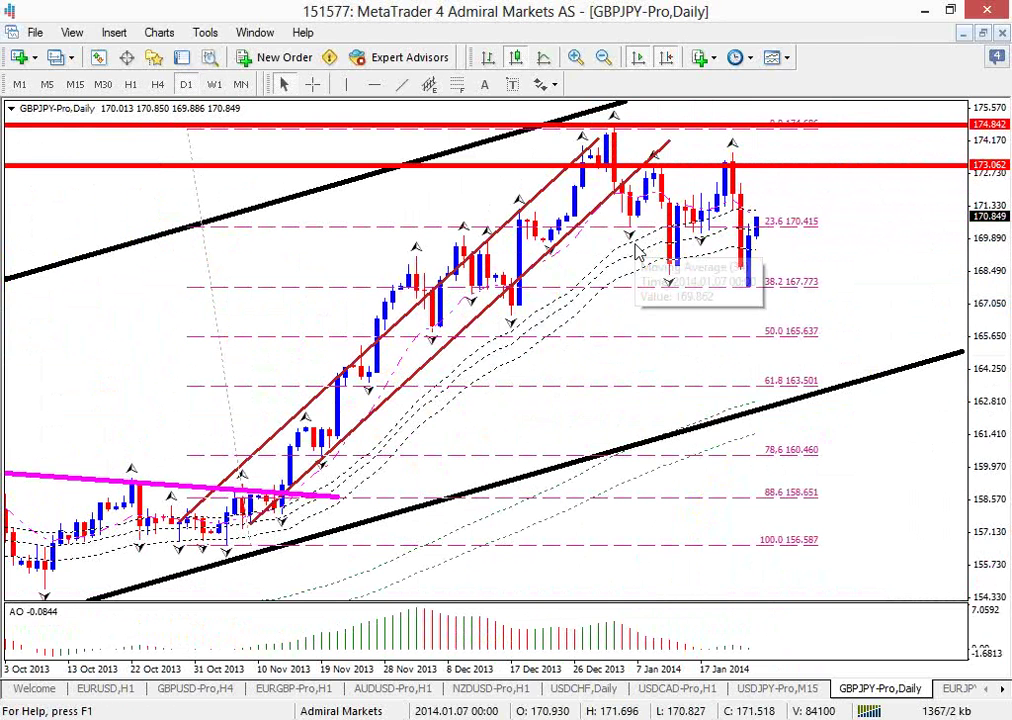
Sketch the November-to-December rally in green and the zigzag correction towards the 38.2 retracement in red, and clear the drawing
mouse_move(290, 445)
mouse_down()
mouse_move(413, 390)
mouse_move(614, 158)
mouse_move(678, 258)
mouse_move(733, 165)
mouse_up()
key(Escape)
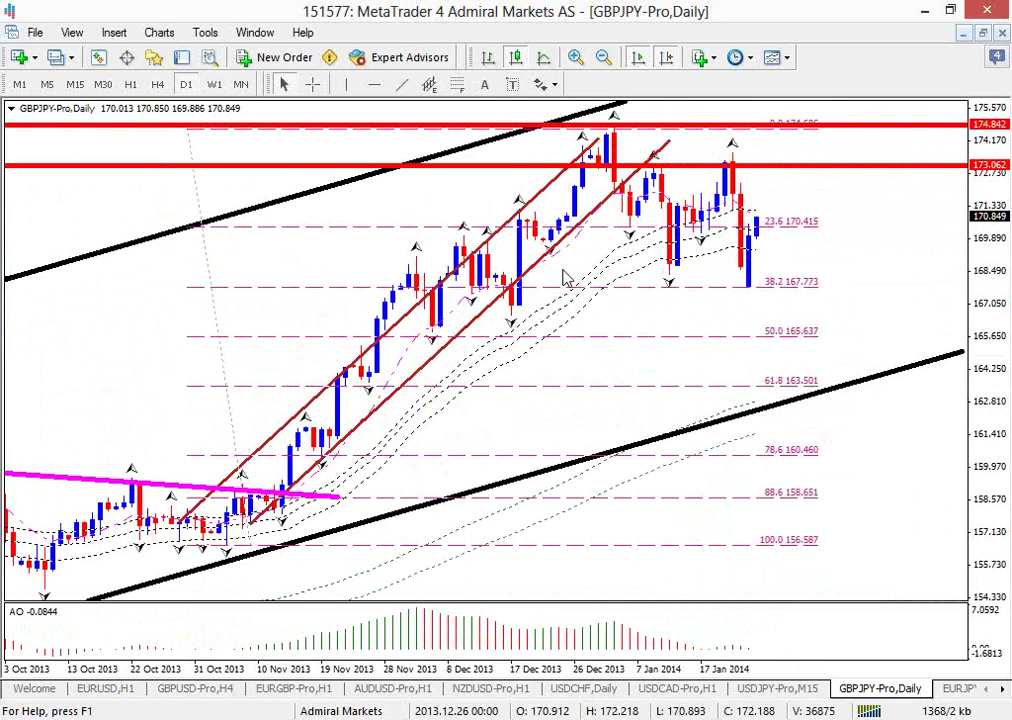
key(ctrl+2)
mouse_move(609, 146)
mouse_down()
mouse_move(629, 218)
mouse_move(752, 226)
mouse_move(753, 282)
mouse_move(772, 274)
mouse_up()
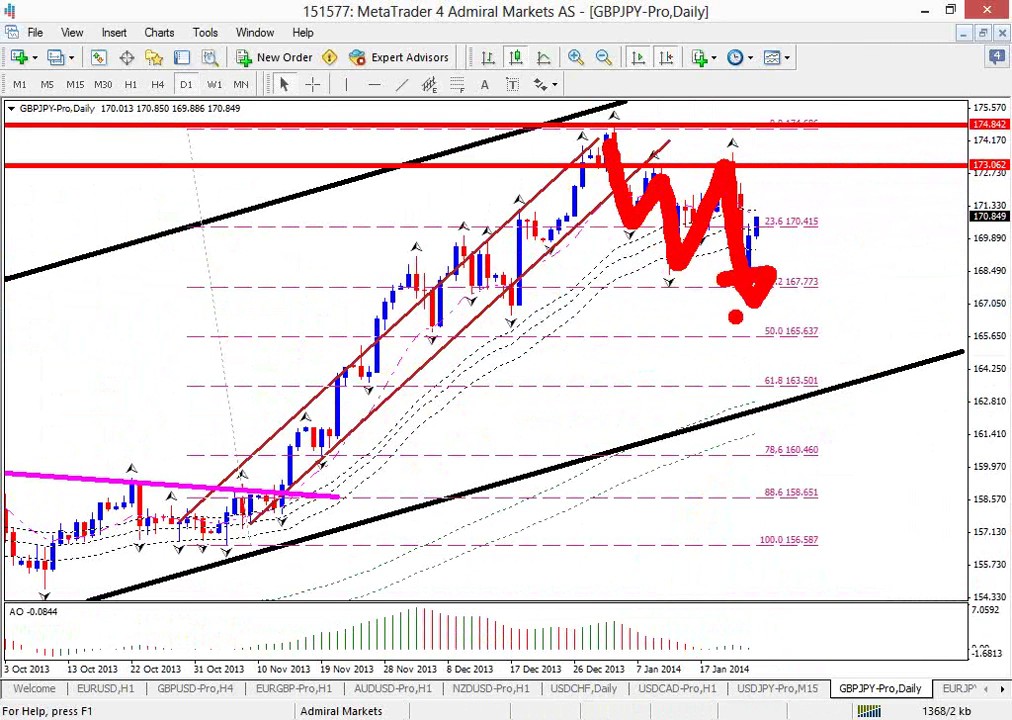
key(e)
key(g)
mouse_move(235, 477)
mouse_down()
mouse_move(598, 140)
mouse_move(628, 232)
mouse_move(754, 292)
mouse_up()
key(r)
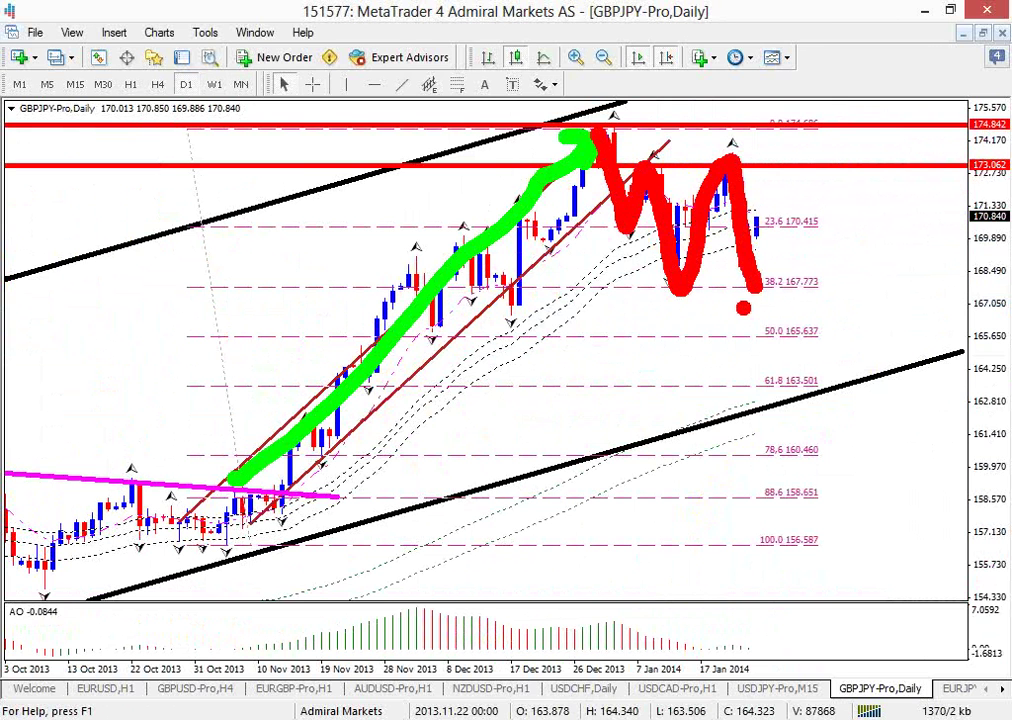
key(Escape)
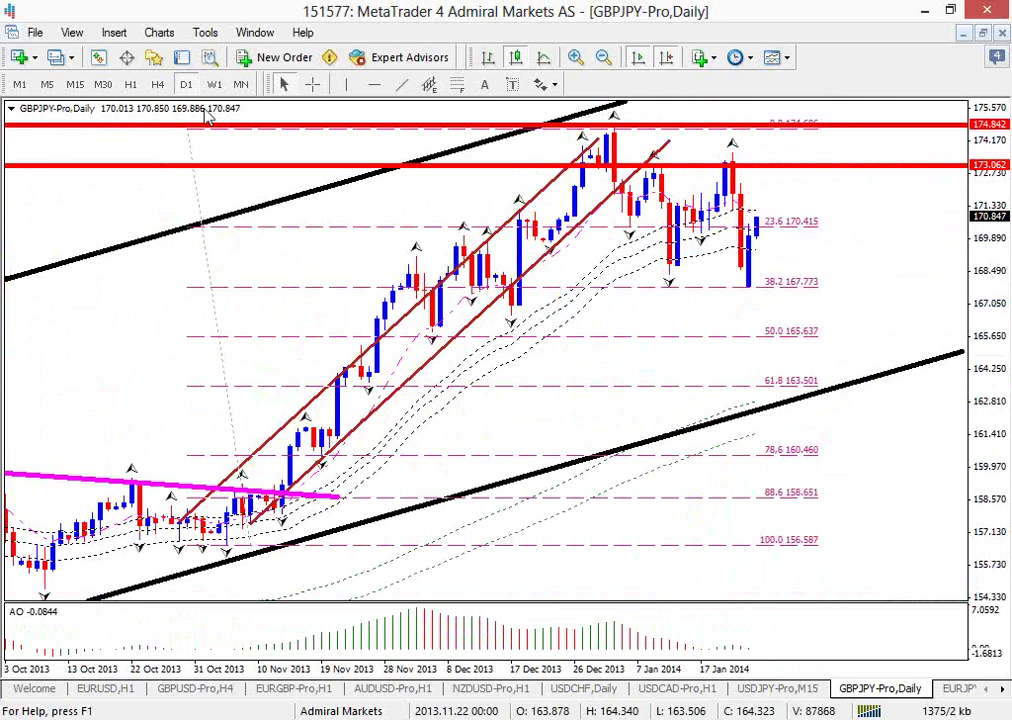
Check GBPJPY on H4, return to daily, and sketch a red rise from the current price to the 173.062 resistance before clearing it
click(158, 84)
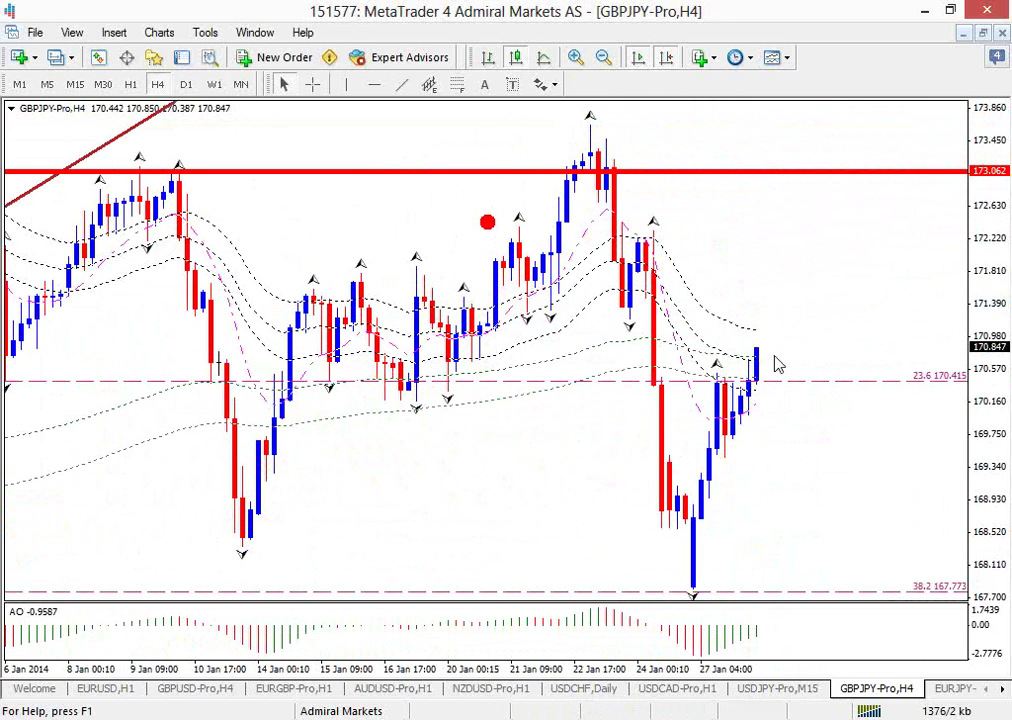
key(Escape)
click(186, 84)
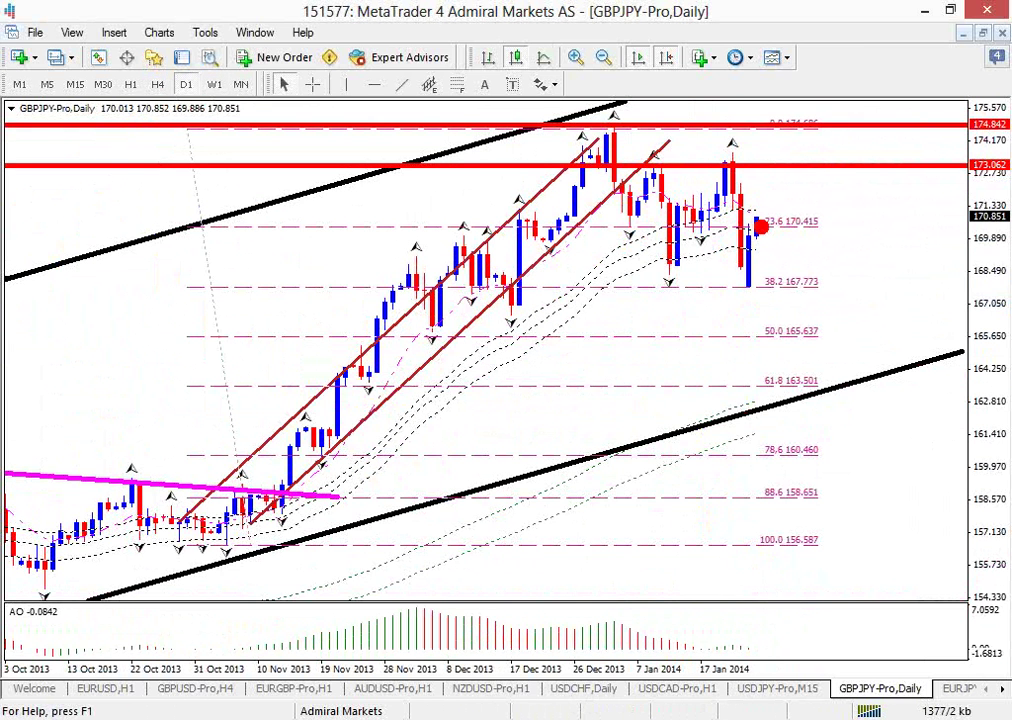
drag(762, 228, 806, 162)
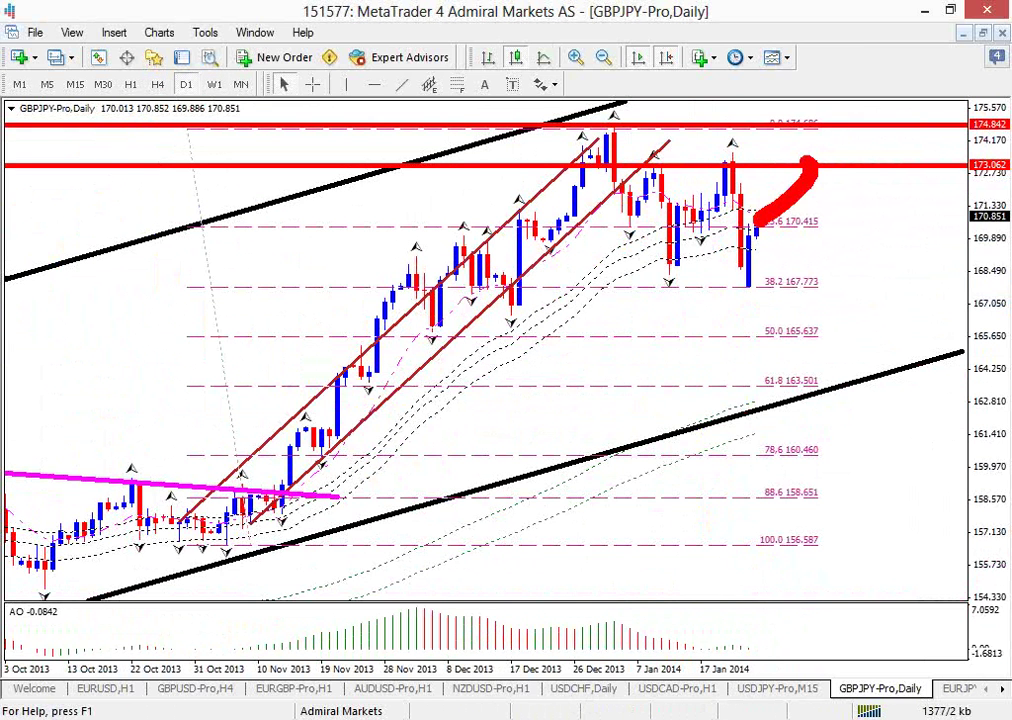
key(Escape)
Step the GBPJPY chart down to H1 and on to M15 to review the shorter-term price action
click(130, 84)
key(Escape)
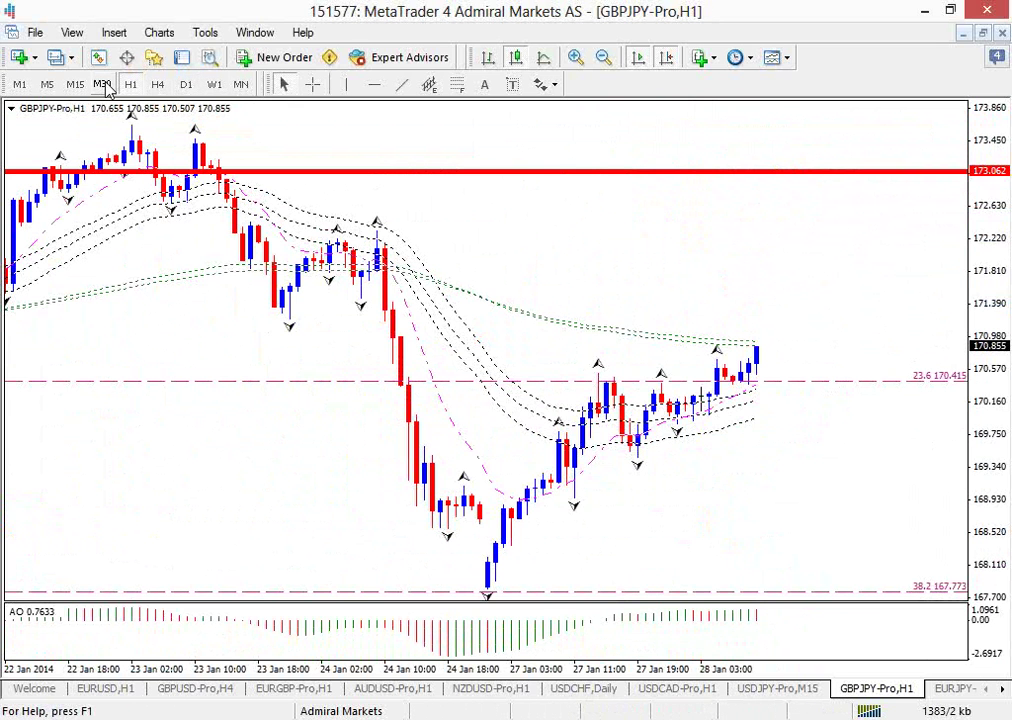
click(75, 84)
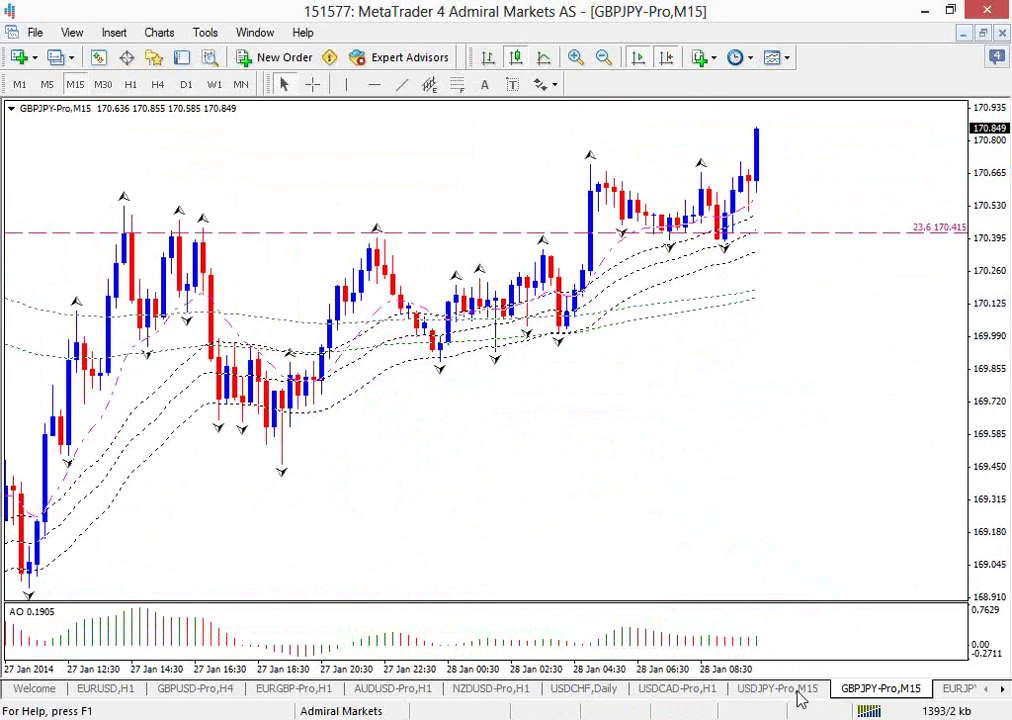
Switch to the GBPUSD H4 chart, sketch a rise from the latest candles towards the -0.272 level at 1.66441, and clear it
click(206, 690)
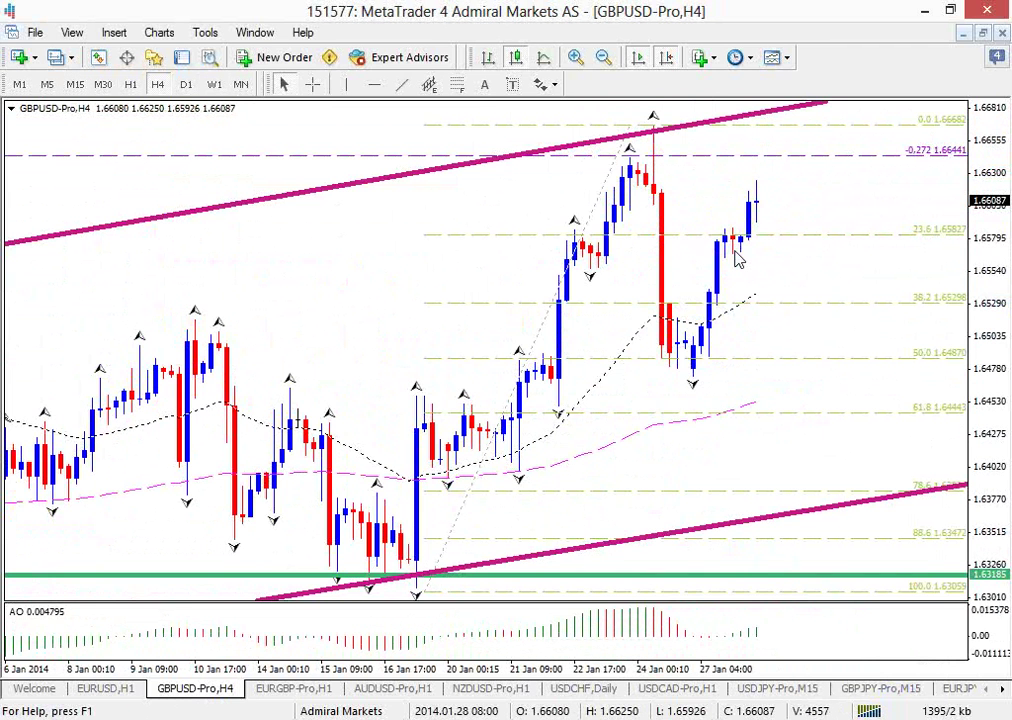
mouse_move(706, 207)
mouse_down()
mouse_move(820, 210)
mouse_move(806, 116)
mouse_move(766, 127)
mouse_move(816, 146)
mouse_up()
key(g)
key(Escape)
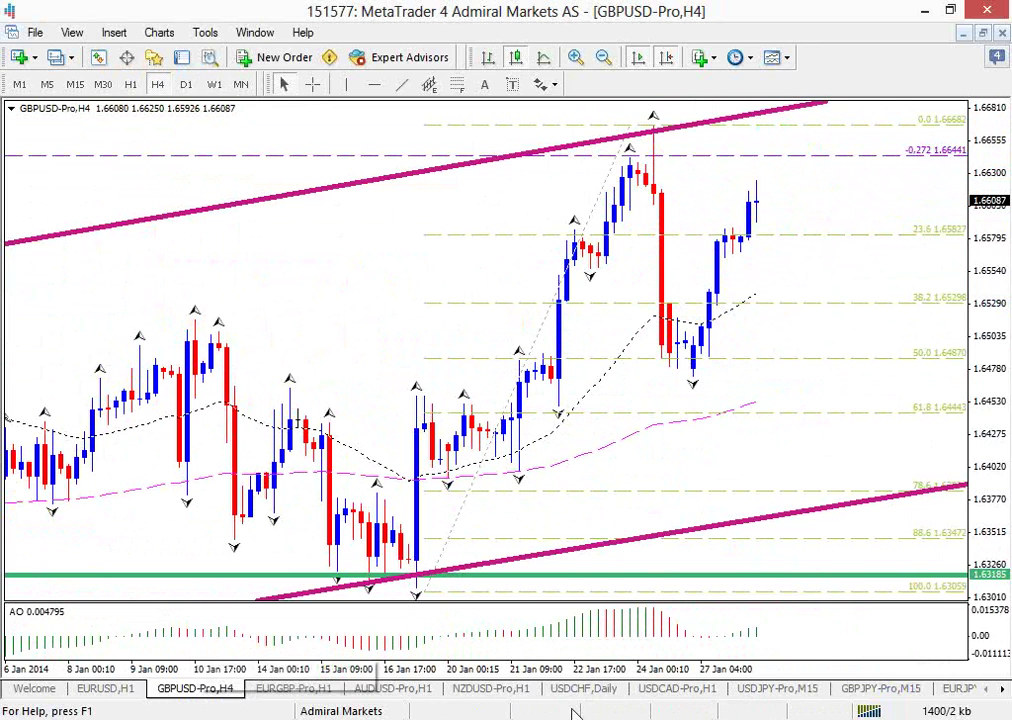
click(960, 688)
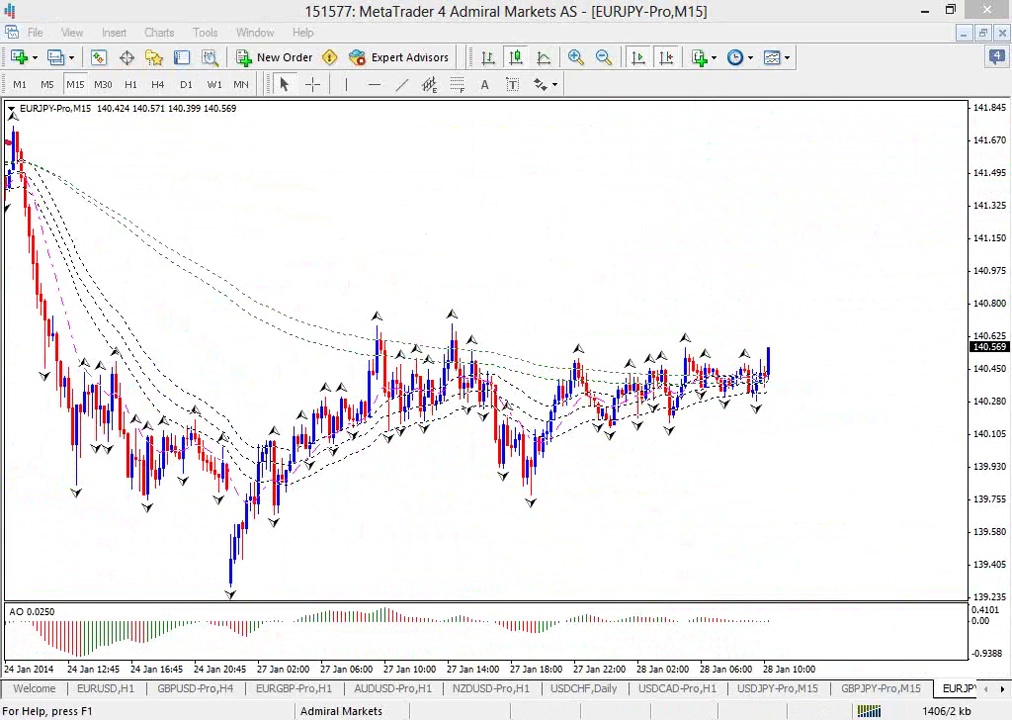
click(334, 677)
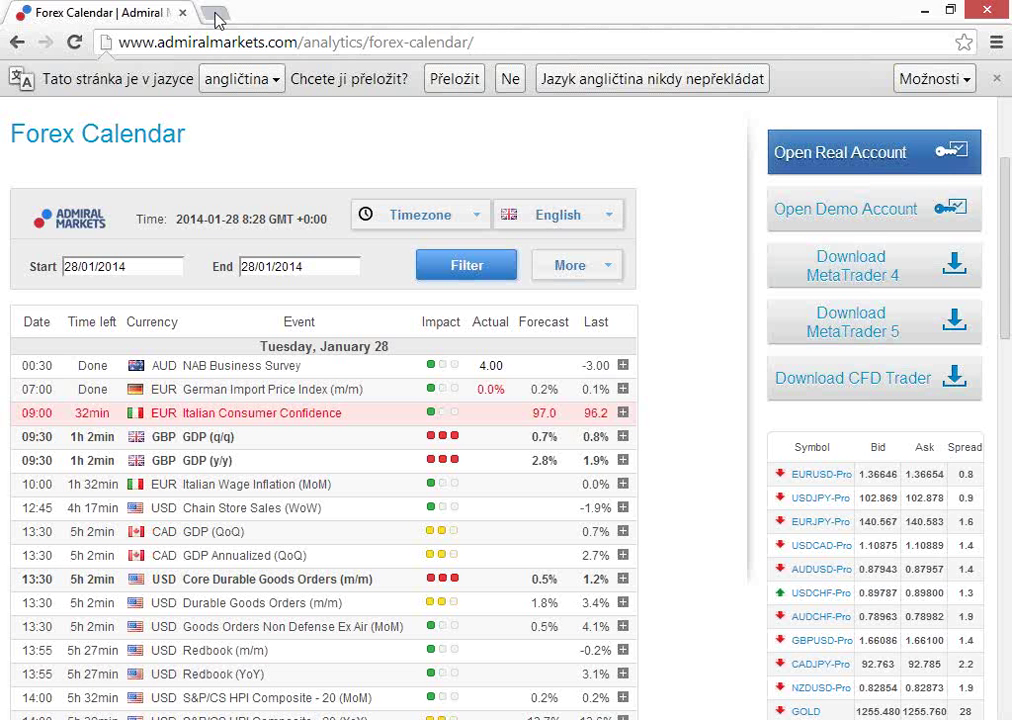
click(217, 18)
text(http://www.mql5.com/en/charts/1364713/usdjpy-h4-admiral-markets-as)
key(Return)
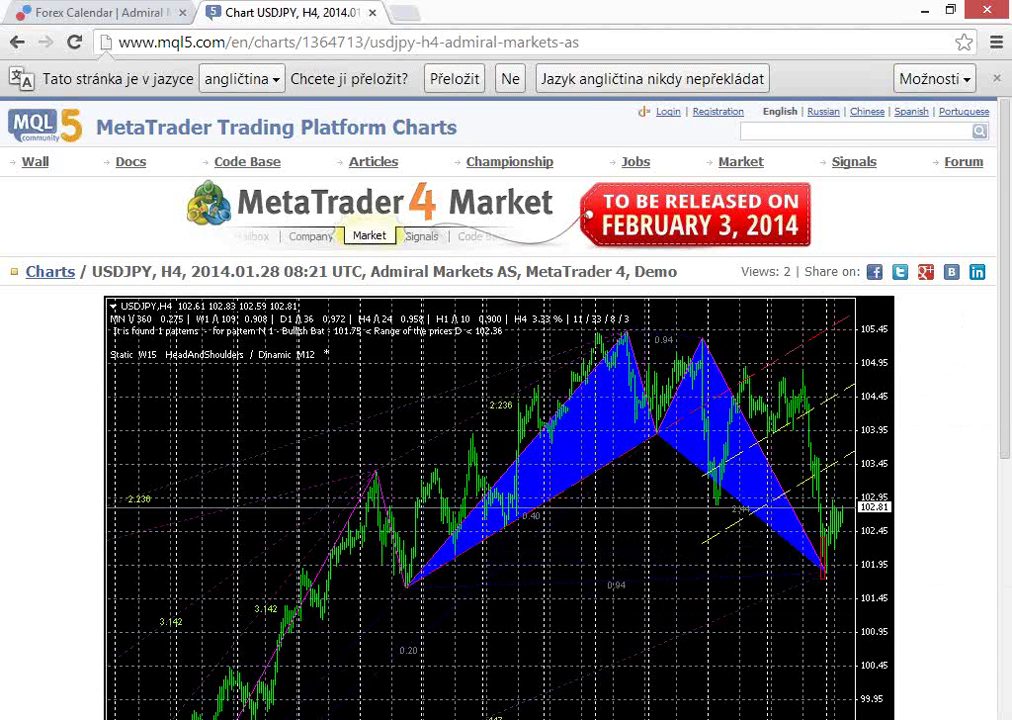
click(924, 14)
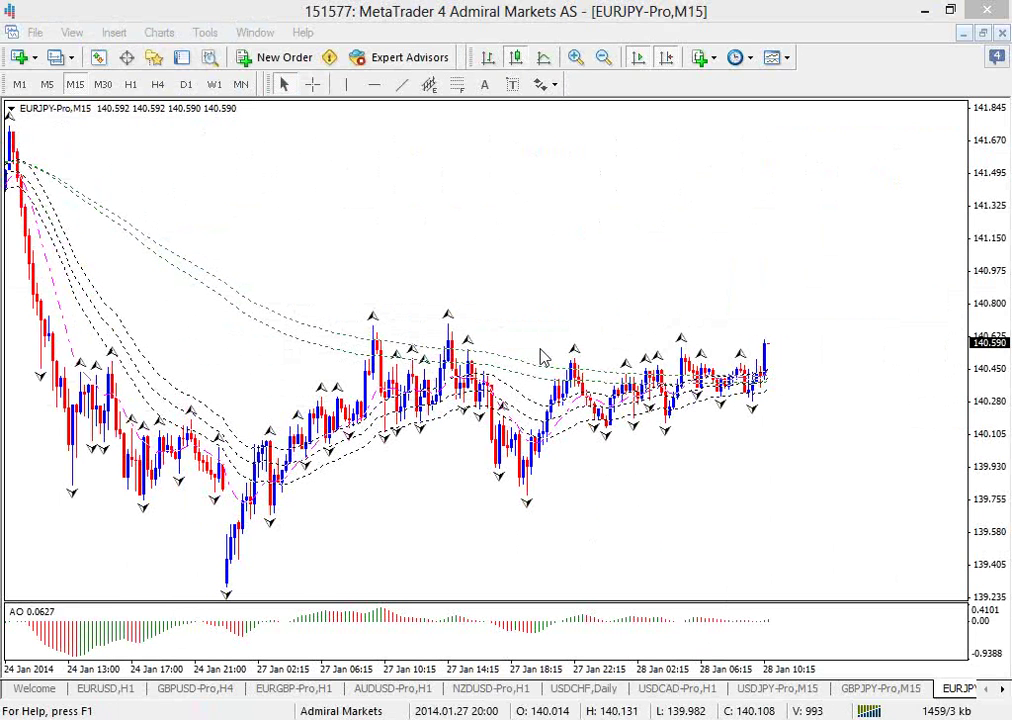
Apply the template with coloured moving-average bands to the EURJPY M15 chart and activate the crosshair
right_click(644, 150)
click(644, 154)
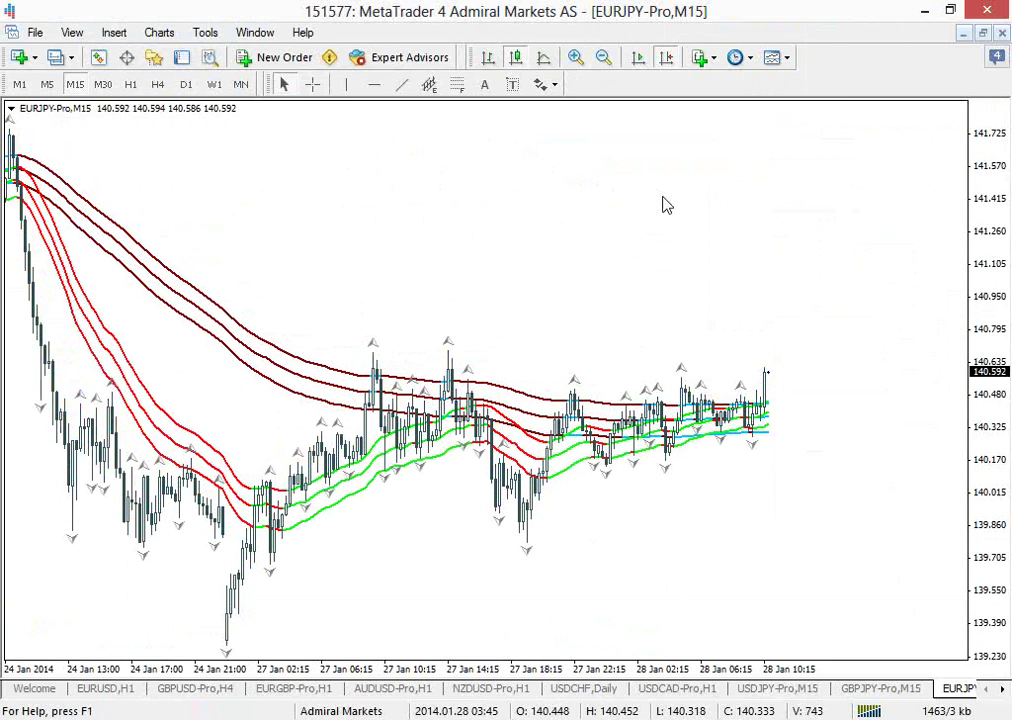
click(312, 85)
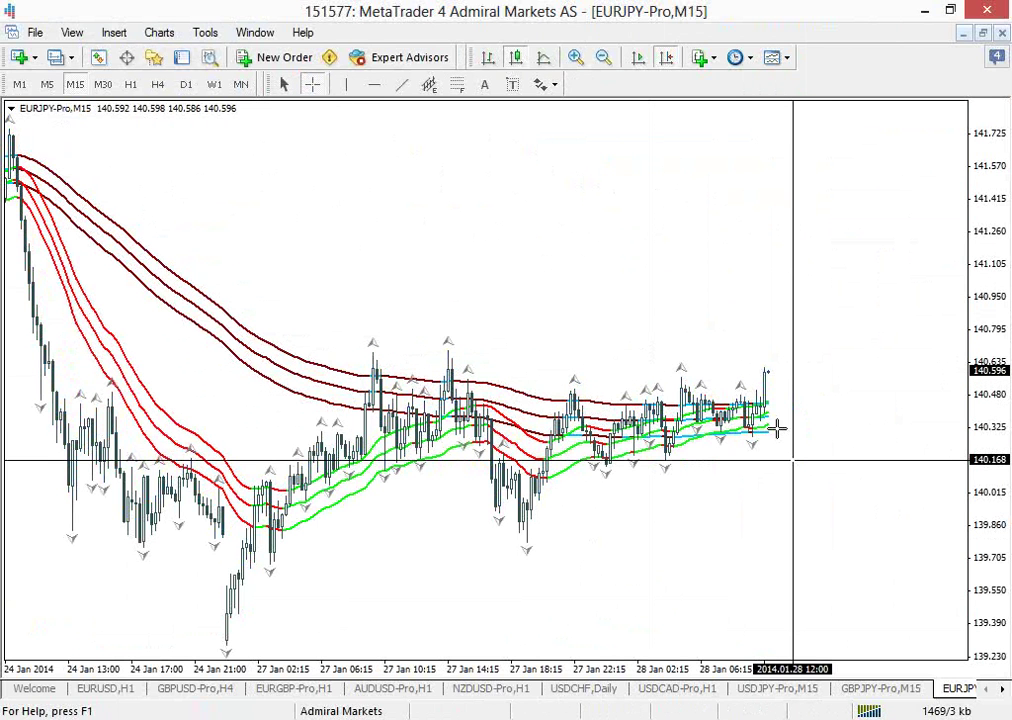
Sketch the EURJPY narrowing triangle and the latest V-shaped rebound off the averages in green, clearing each drawing
mouse_move(366, 345)
mouse_down()
mouse_move(768, 420)
mouse_move(535, 500)
mouse_up()
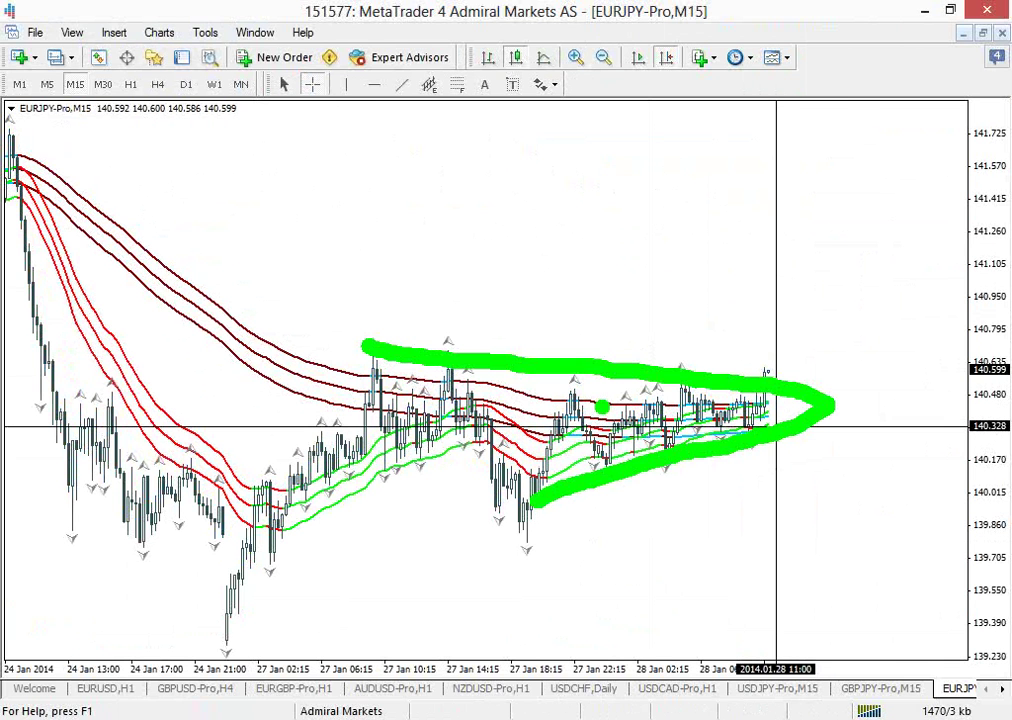
drag(606, 407, 700, 436)
key(Escape)
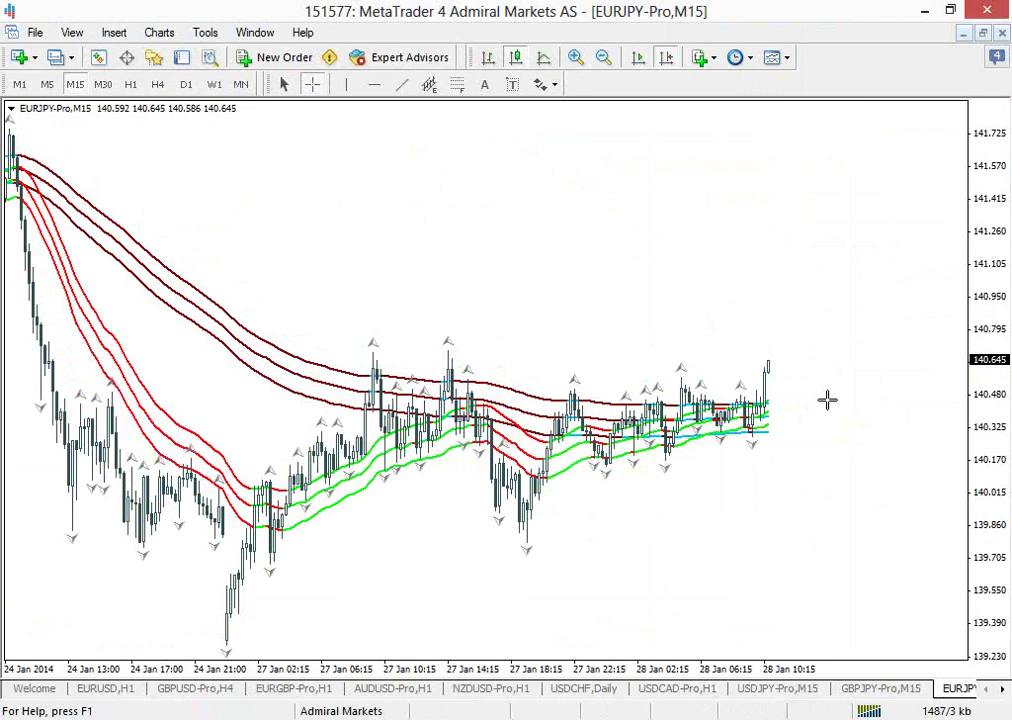
click(779, 397)
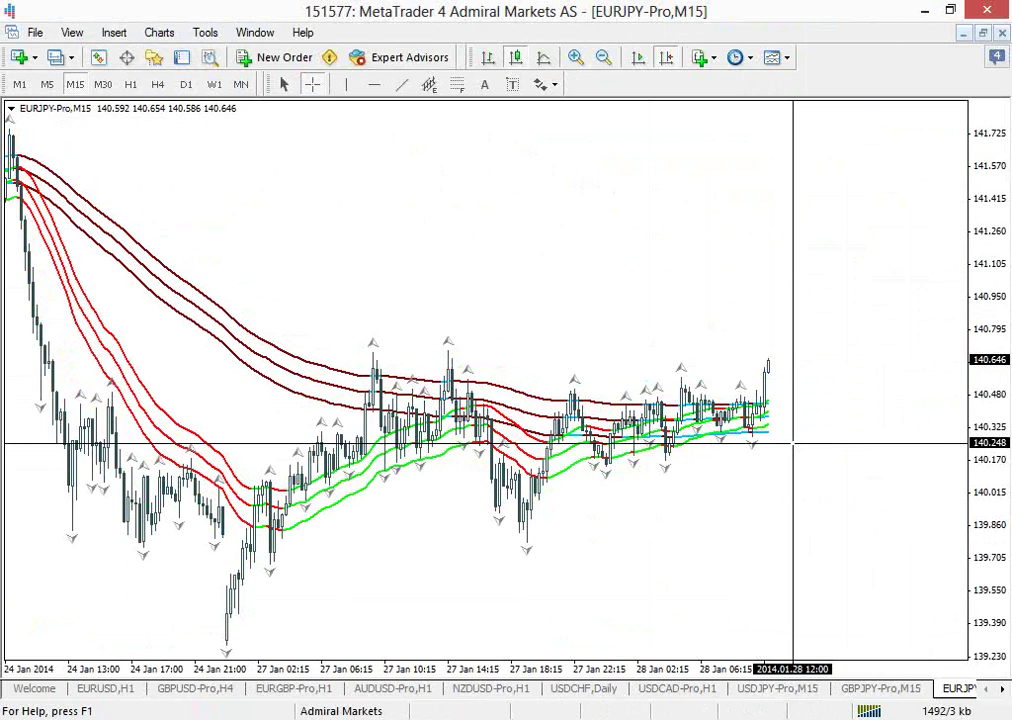
mouse_move(706, 262)
mouse_down()
mouse_move(727, 351)
mouse_move(730, 300)
mouse_up()
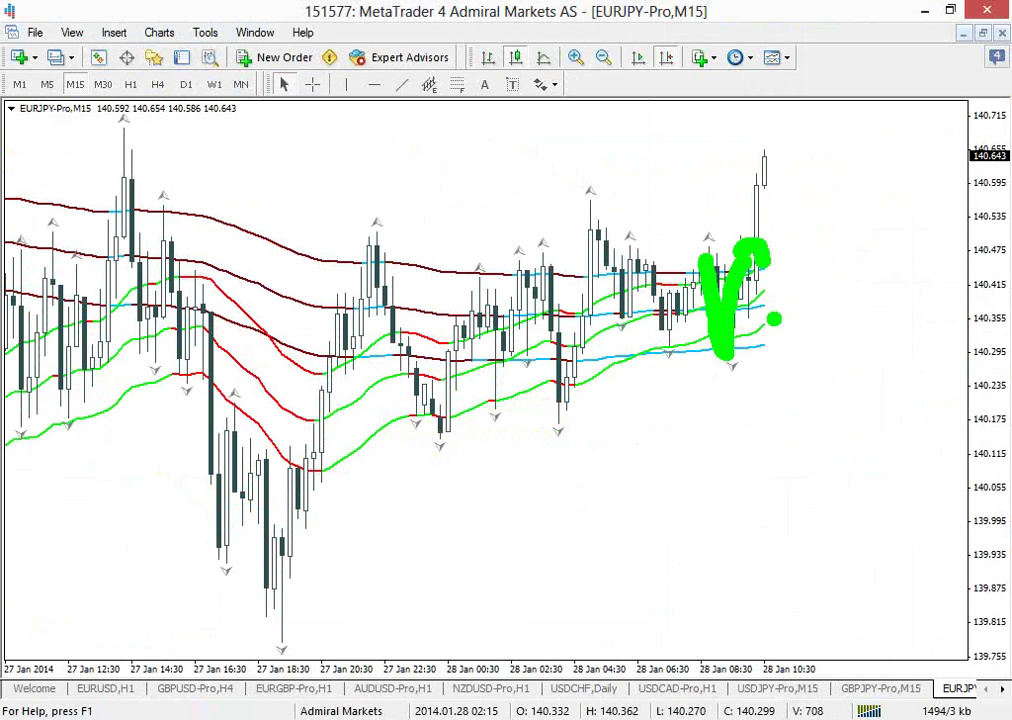
key(Escape)
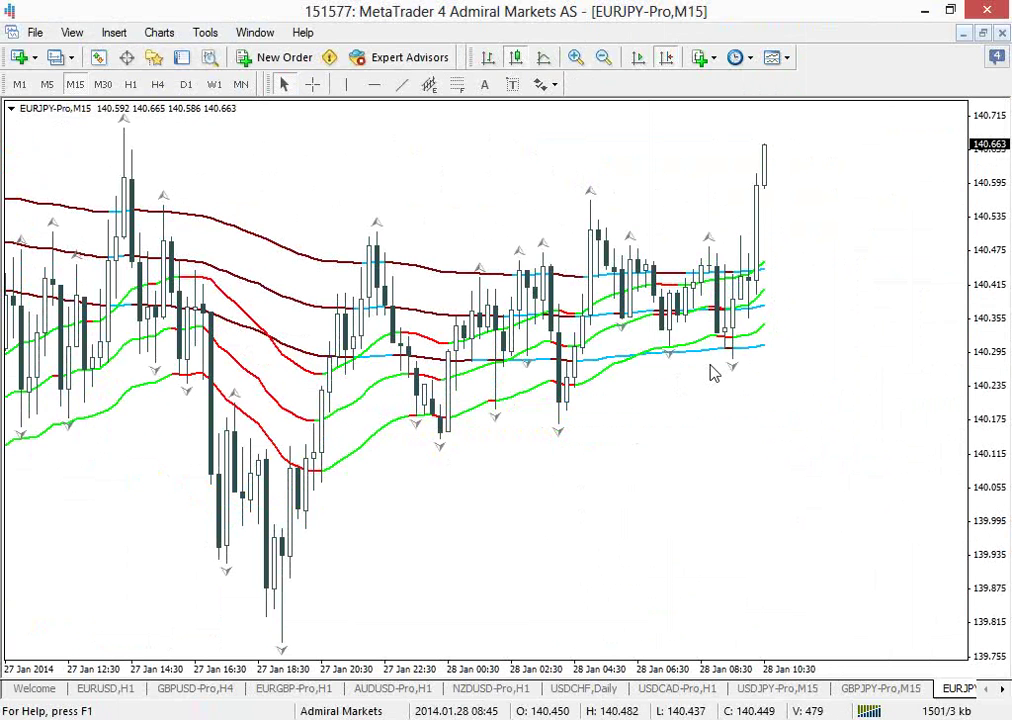
Draw a falling trendline across the EURJPY M15 highs from 27 January to the breakout candle on 28 January
key(minus)
click(401, 84)
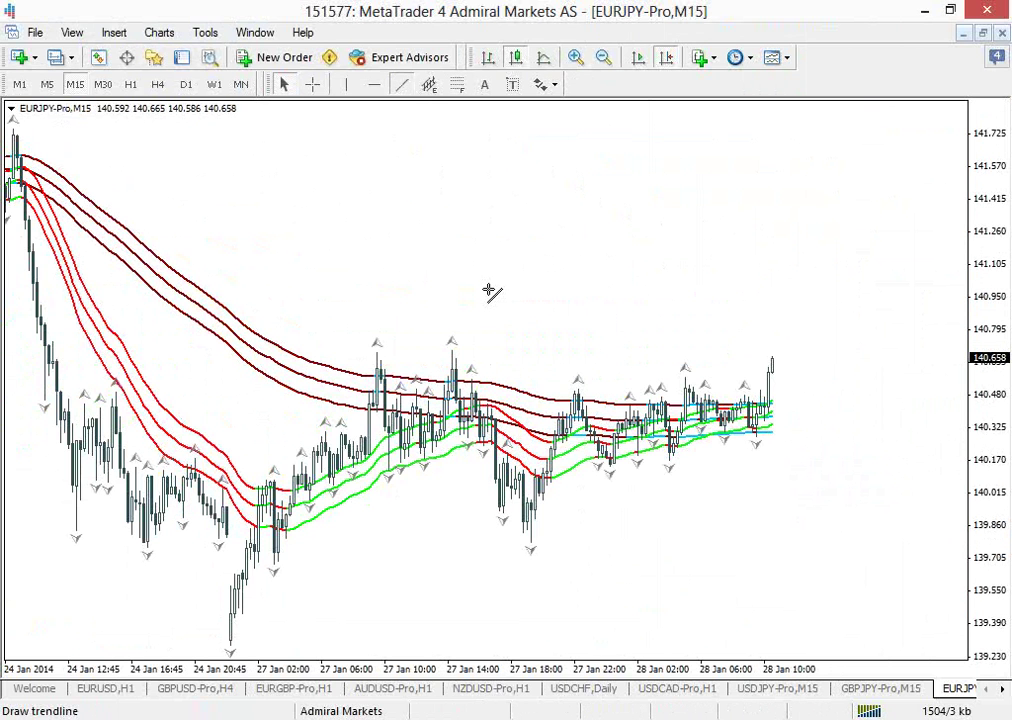
drag(376, 355, 880, 397)
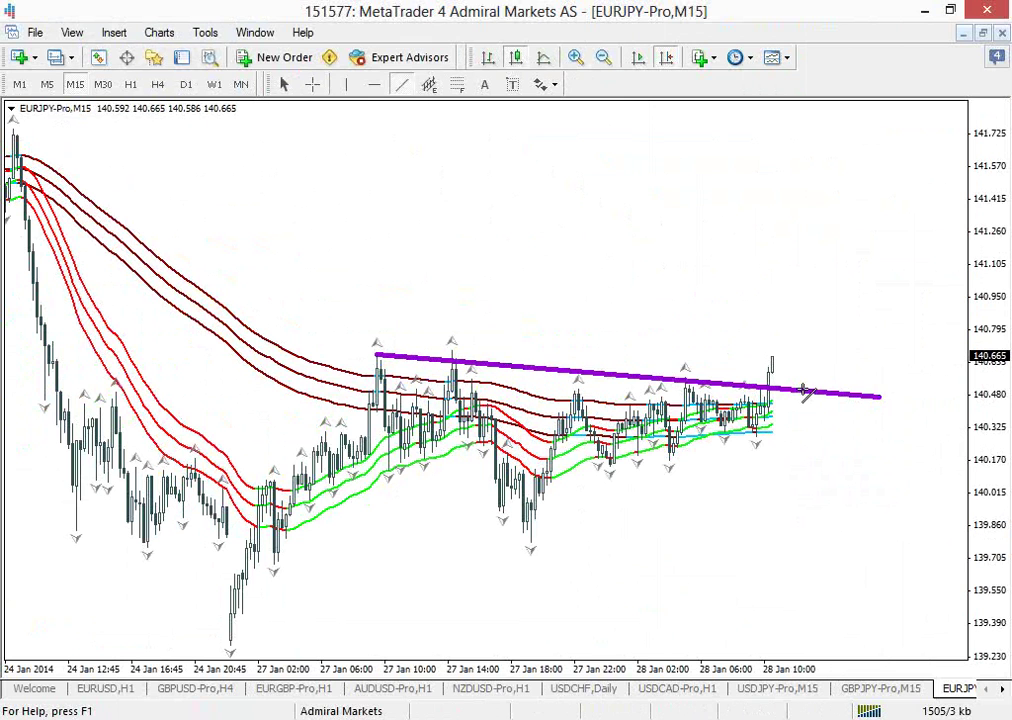
drag(806, 390, 791, 398)
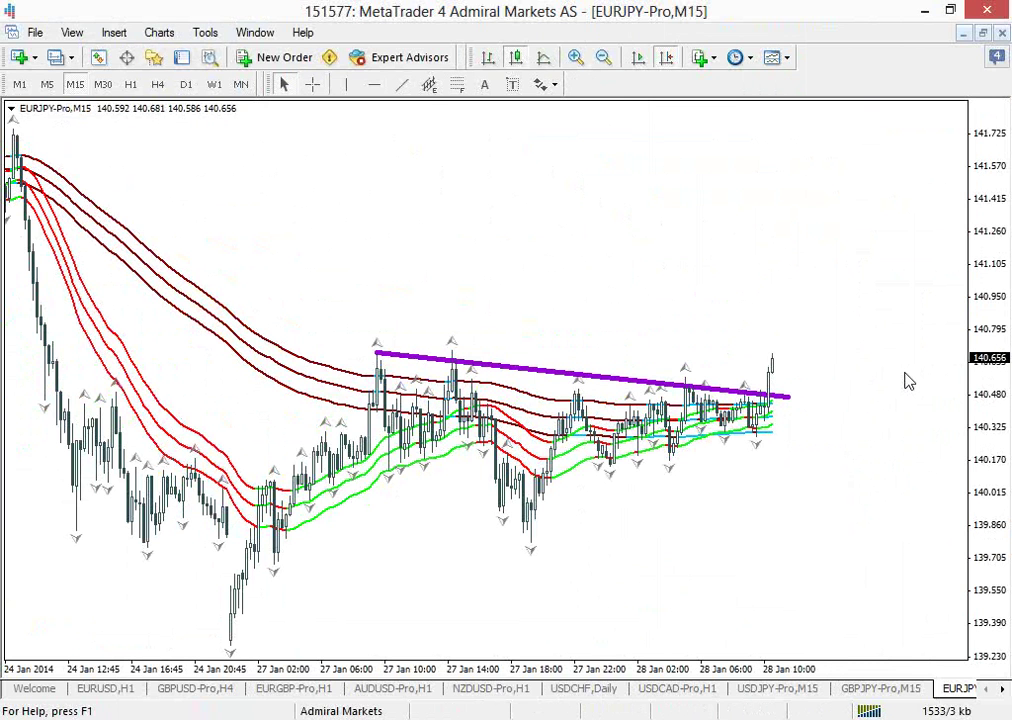
Review the EURUSD, GBPUSD and AUDUSD charts, stepping GBPUSD down to H1
click(105, 689)
click(197, 693)
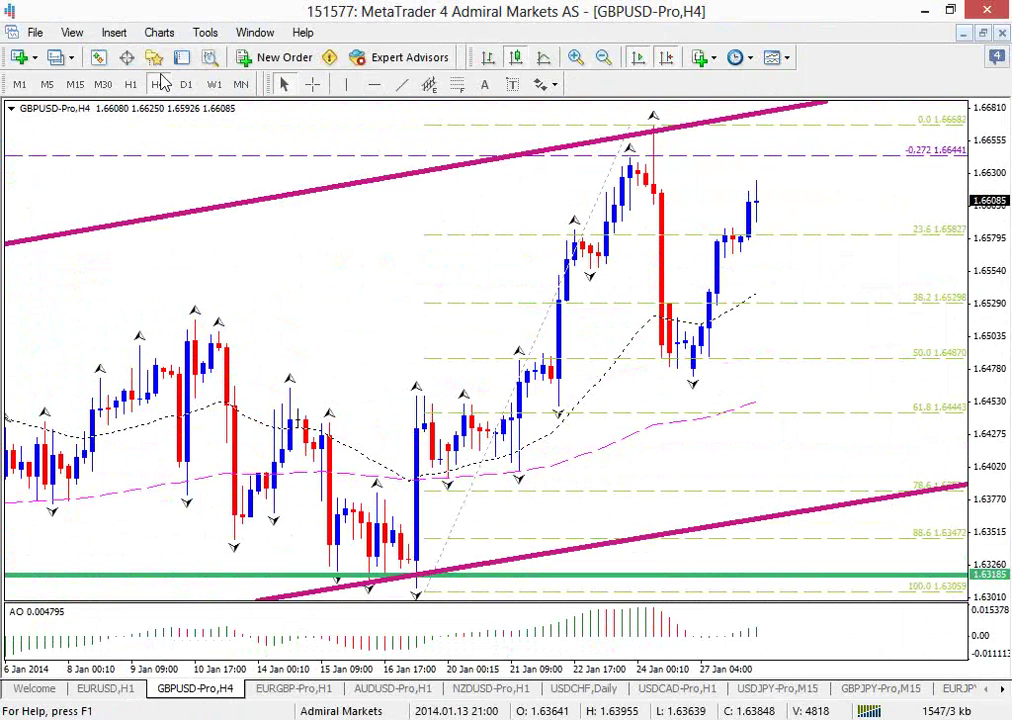
click(392, 690)
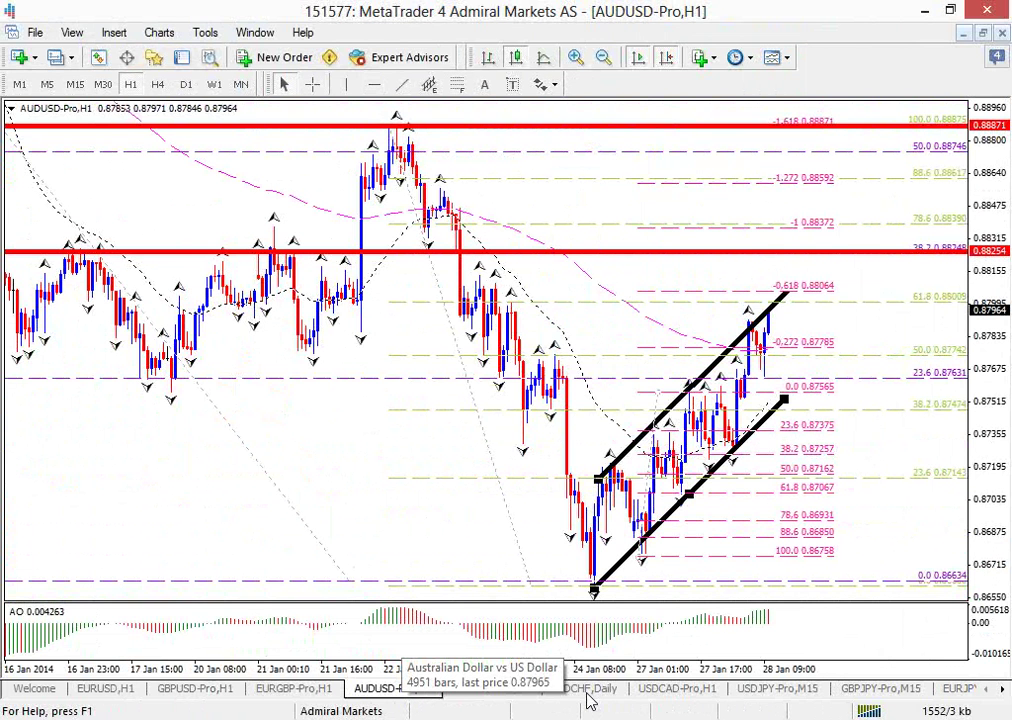
Step the USDCHF chart down from daily to H1 and M15 to examine price against the rising trendline
click(589, 690)
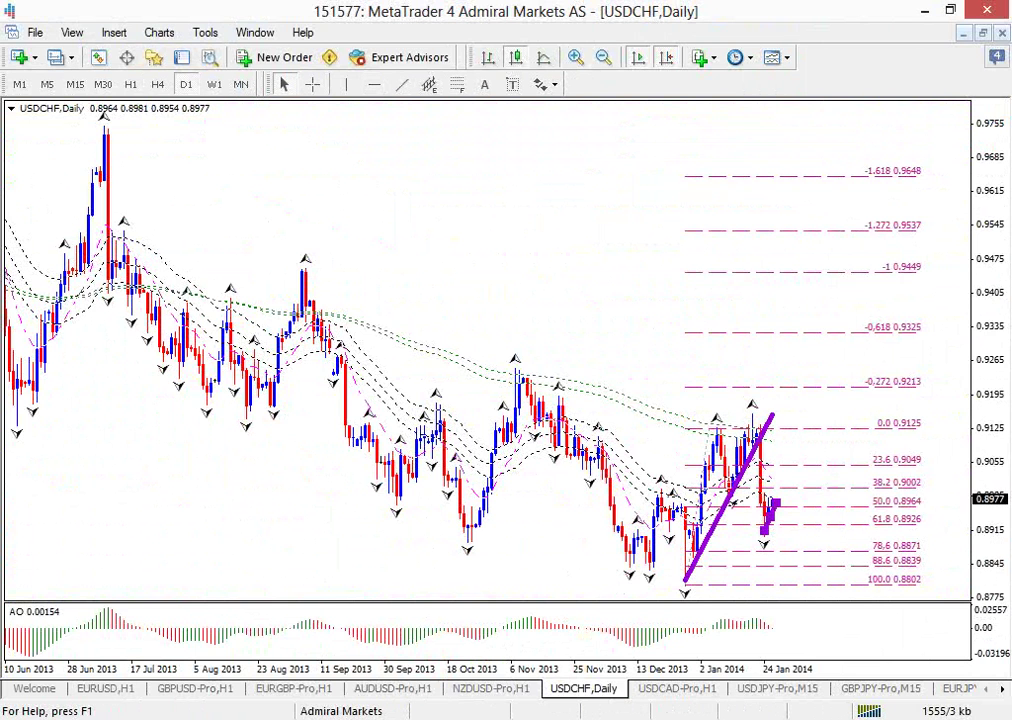
click(130, 84)
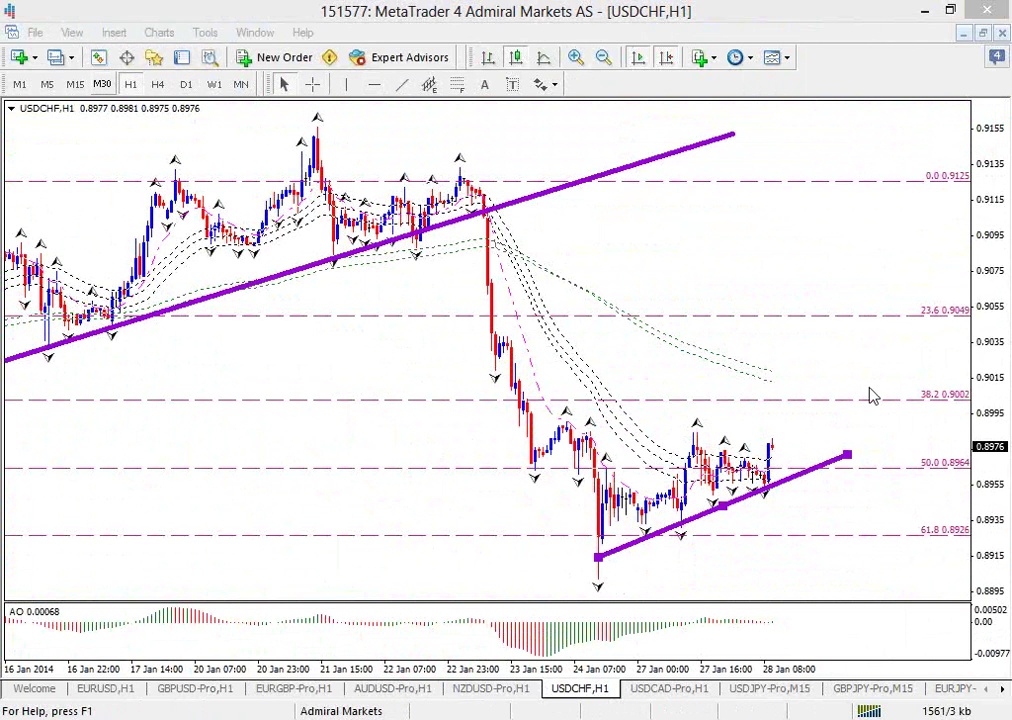
click(75, 84)
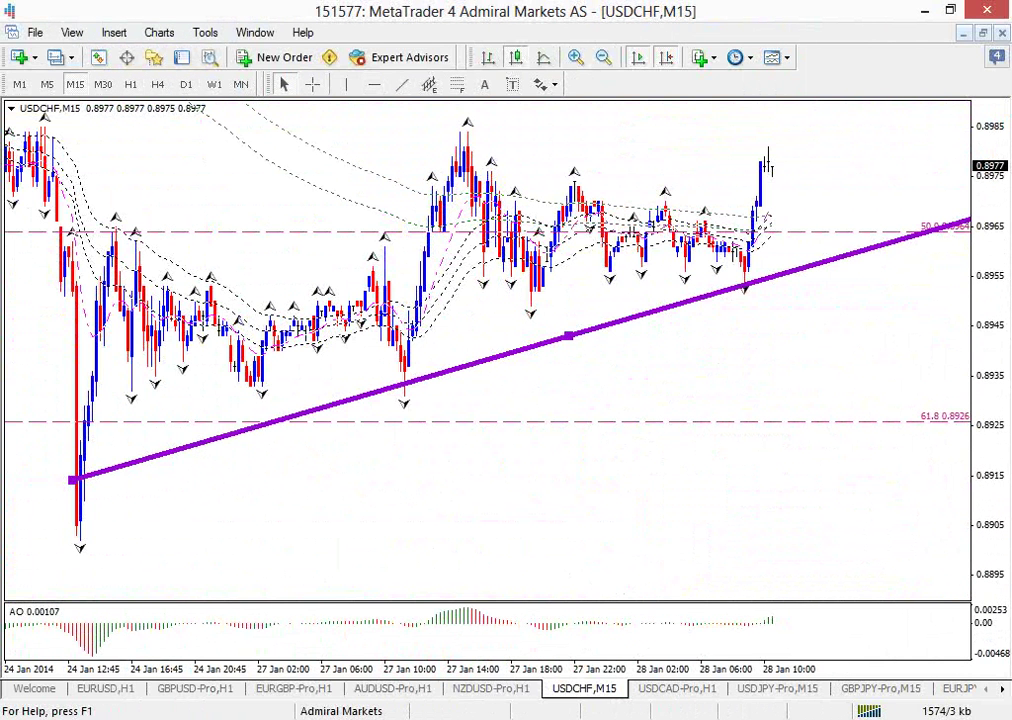
key(alt+Tab)
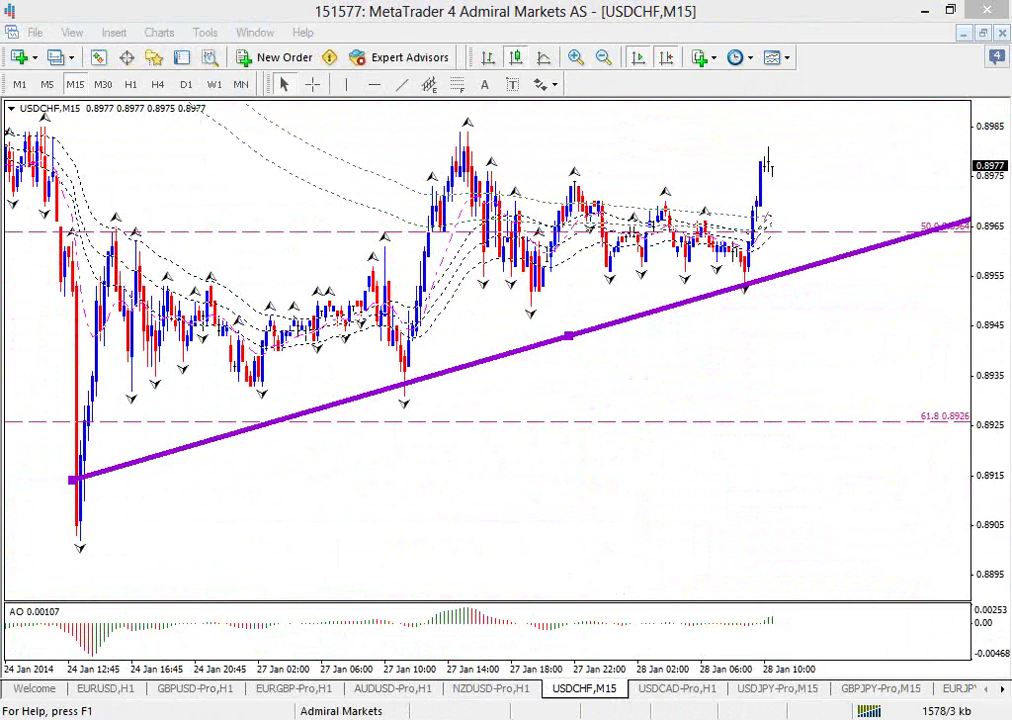
Check USDCAD down to M15, and compare the USDJPY, GBPJPY and EURJPY M15 charts
click(676, 688)
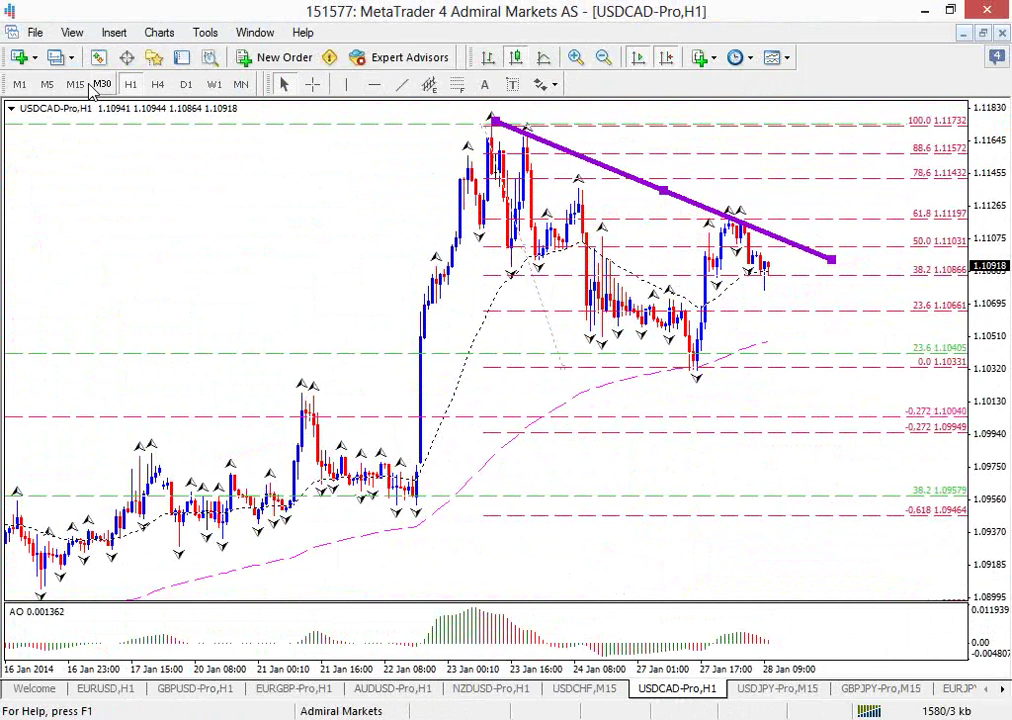
click(777, 688)
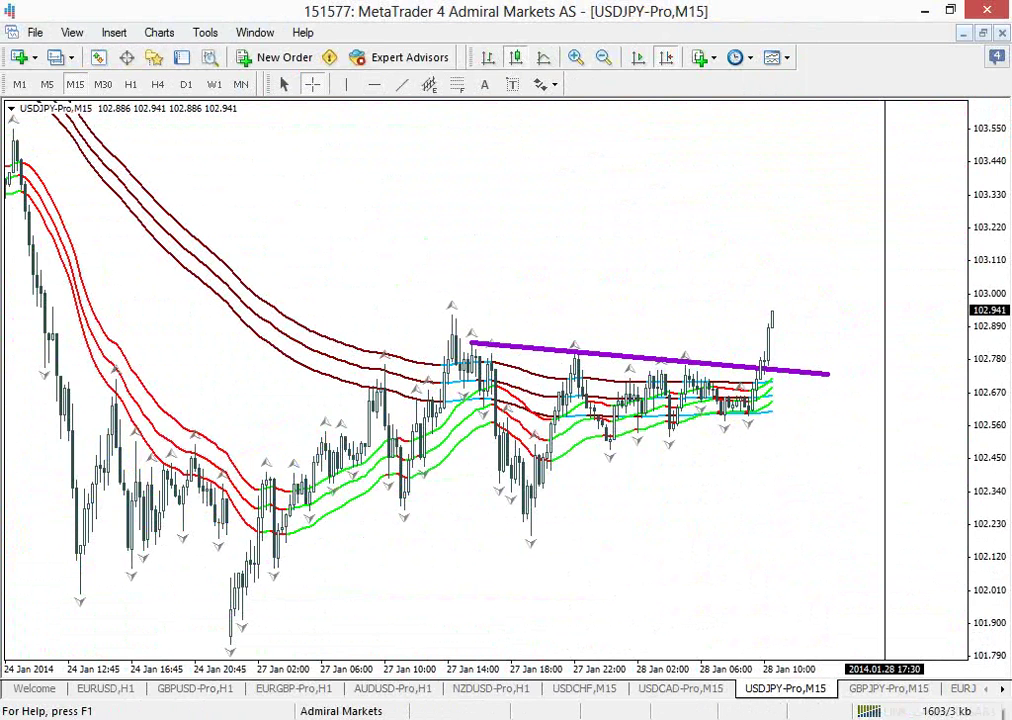
click(890, 689)
click(964, 692)
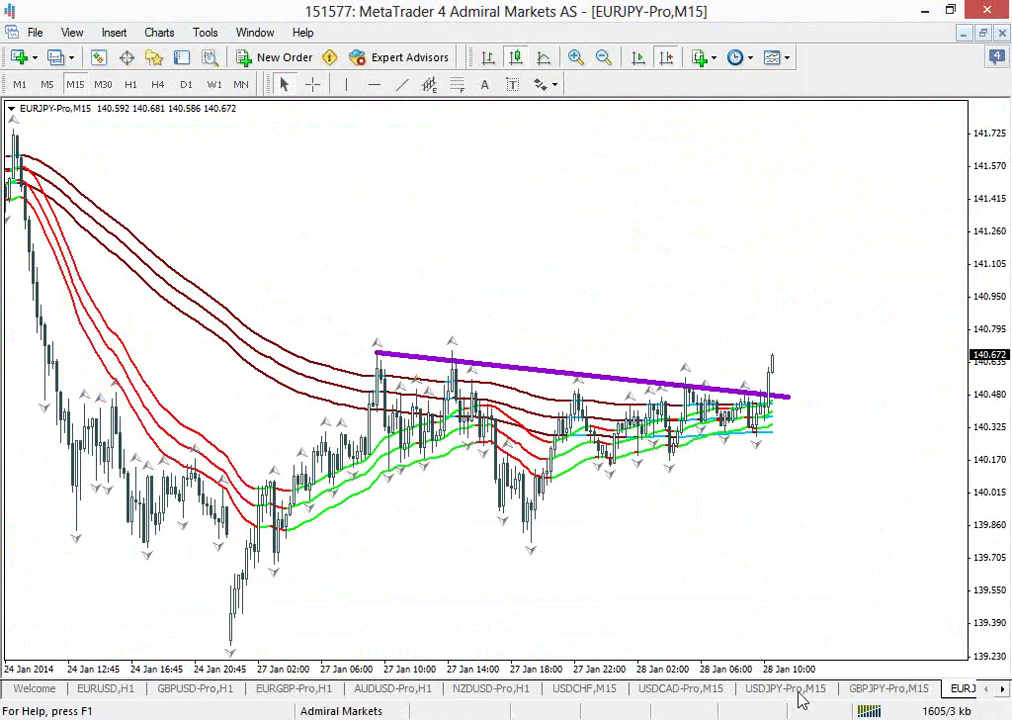
Compare the latest upward moves on the GBPJPY, EURJPY and AUDJPY M15 charts
scroll(800, 692, down, 2)
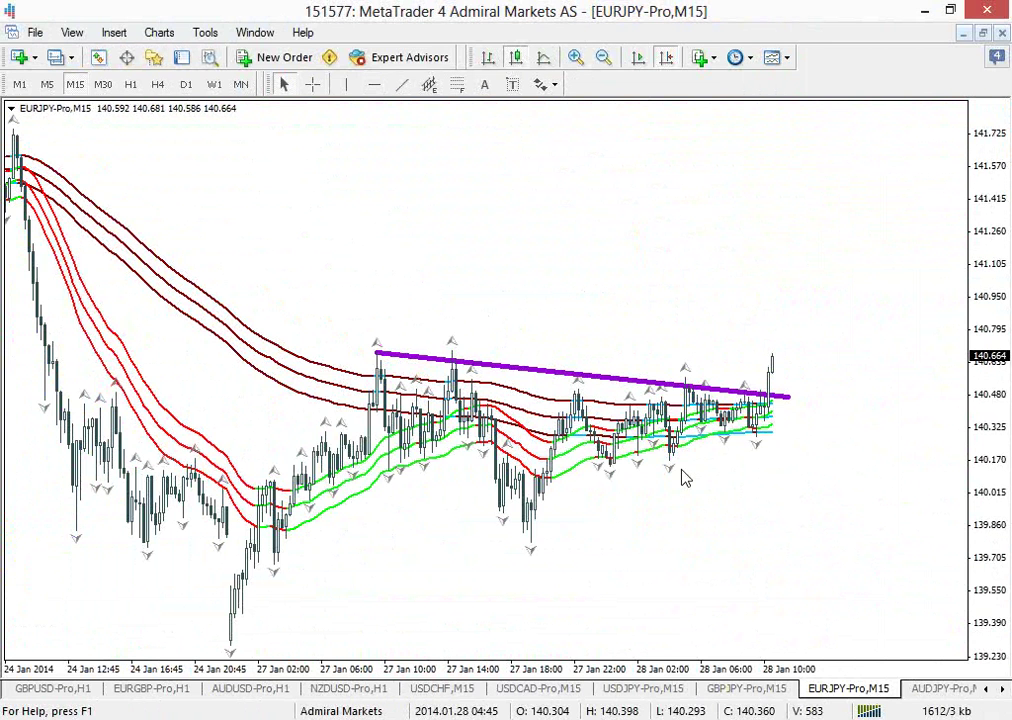
key(ctrl+shift+F6)
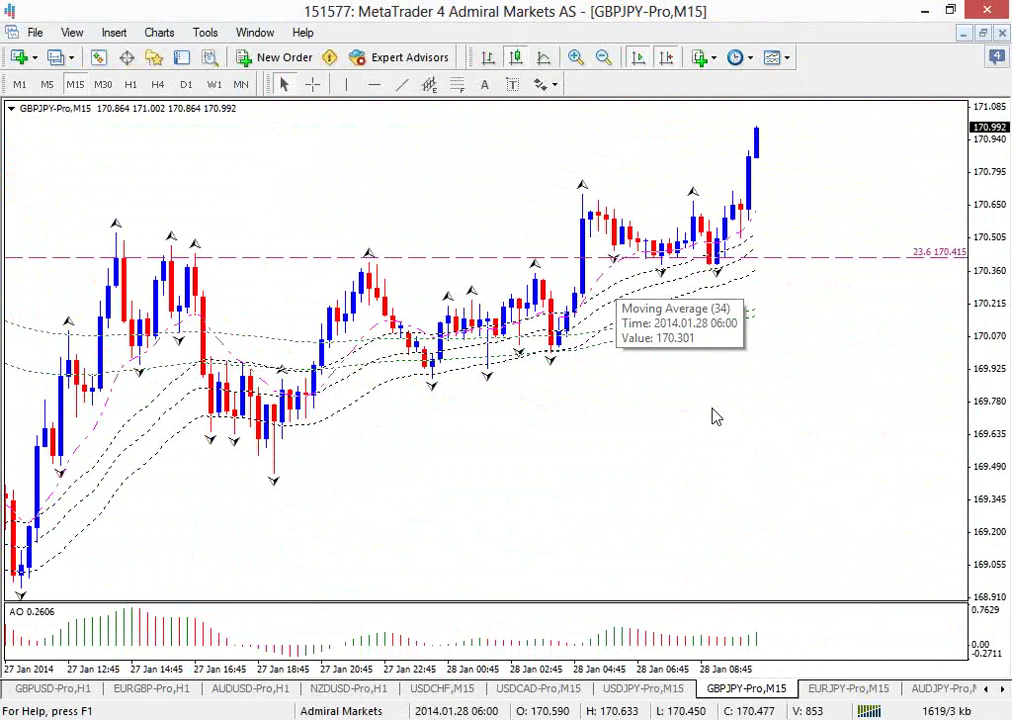
click(912, 692)
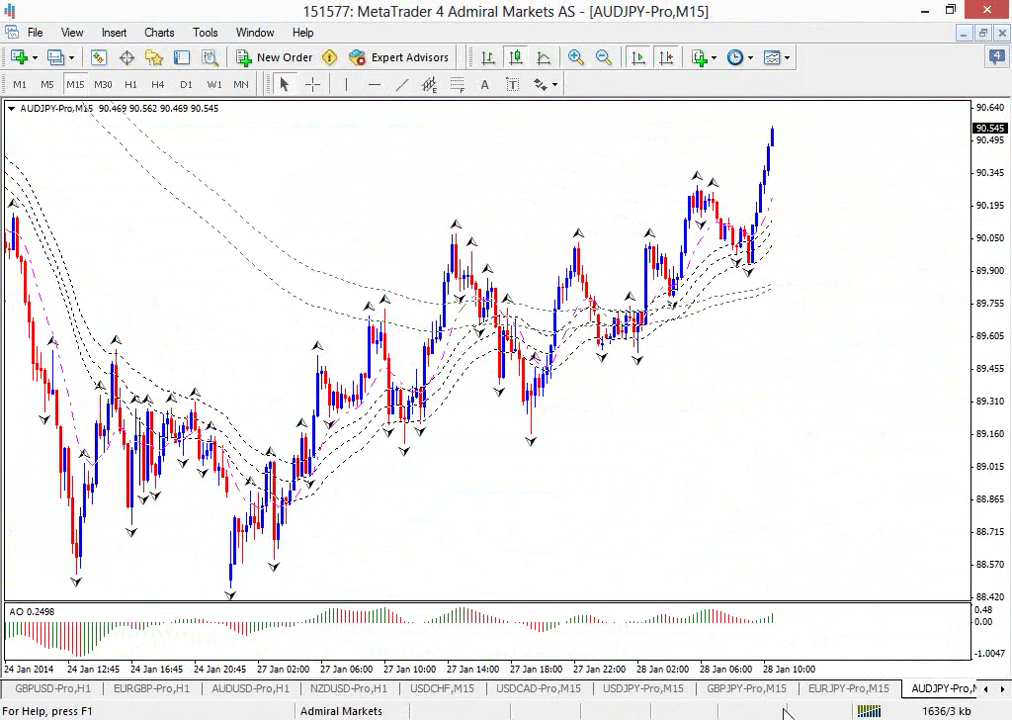
click(837, 699)
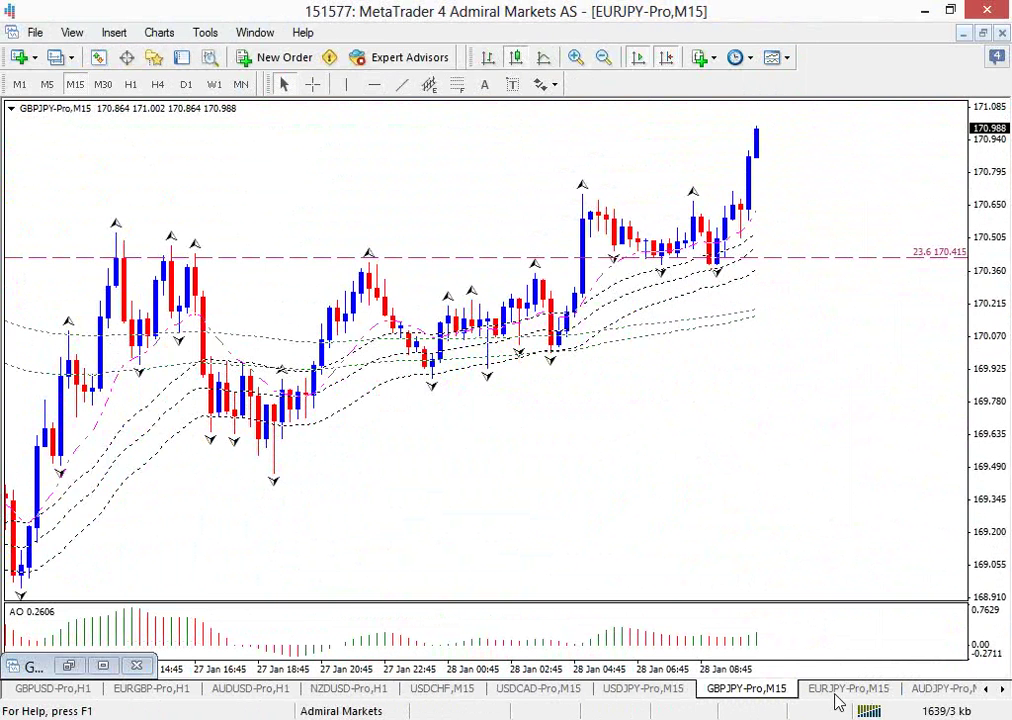
click(837, 697)
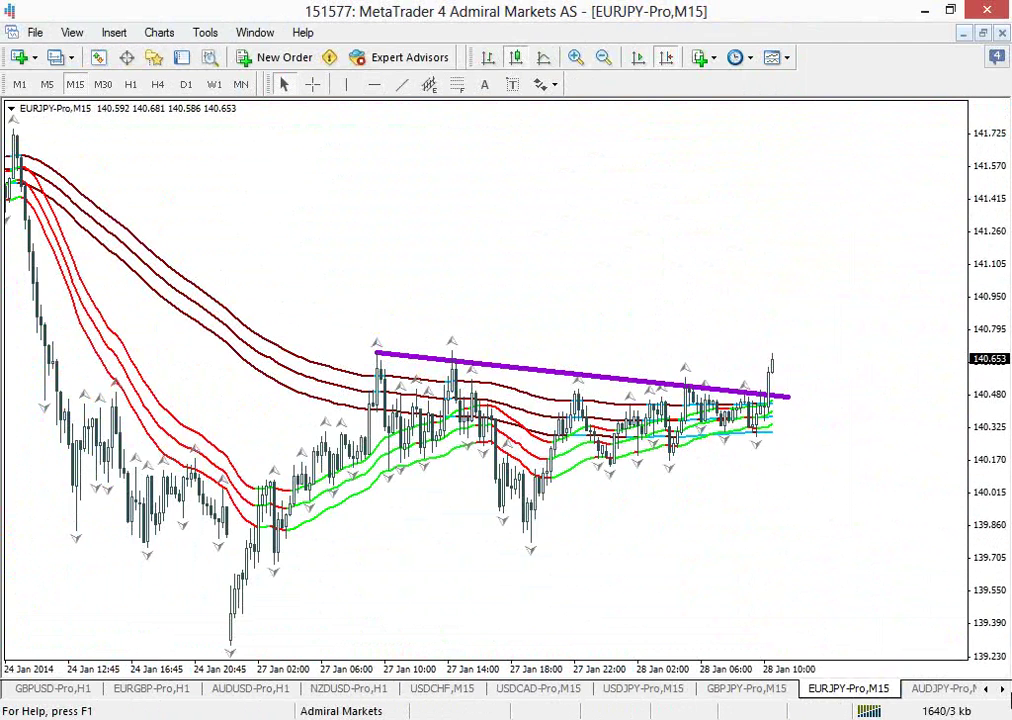
click(945, 688)
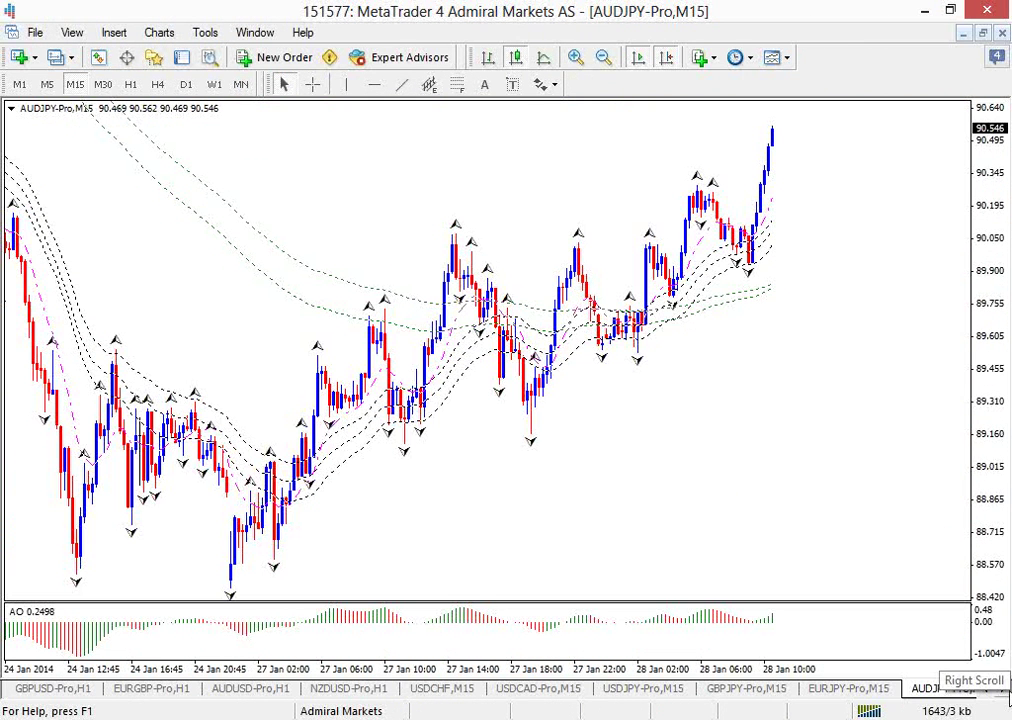
Open the EURAUD chart, step it down from H4 to M15, and compare its price action with AUDJPY
click(1002, 688)
click(760, 690)
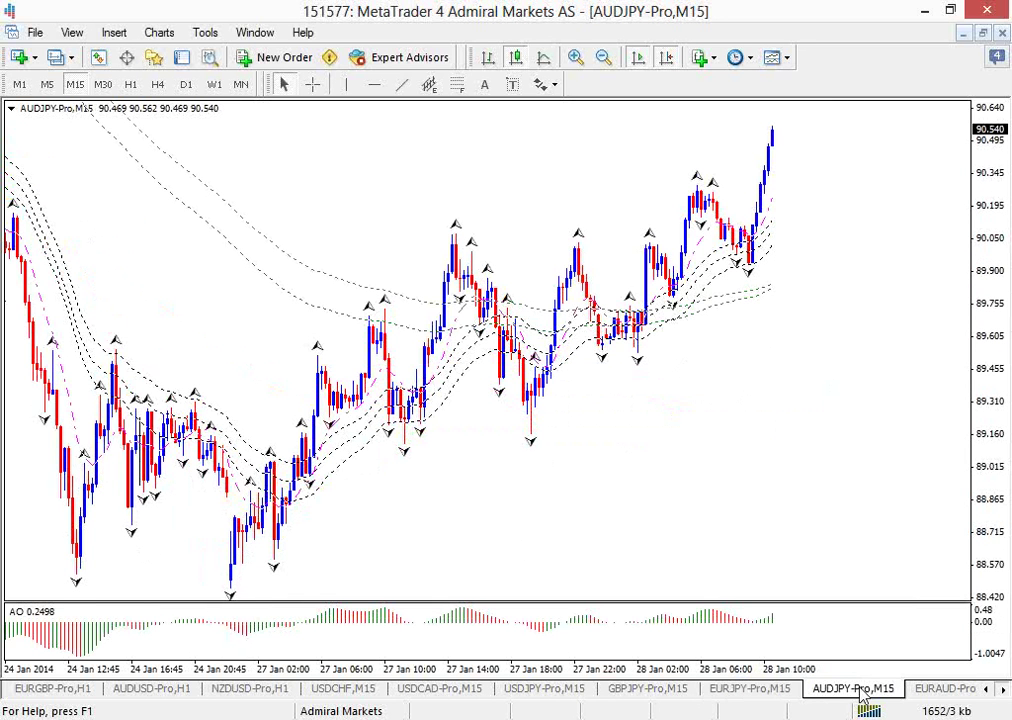
click(1007, 694)
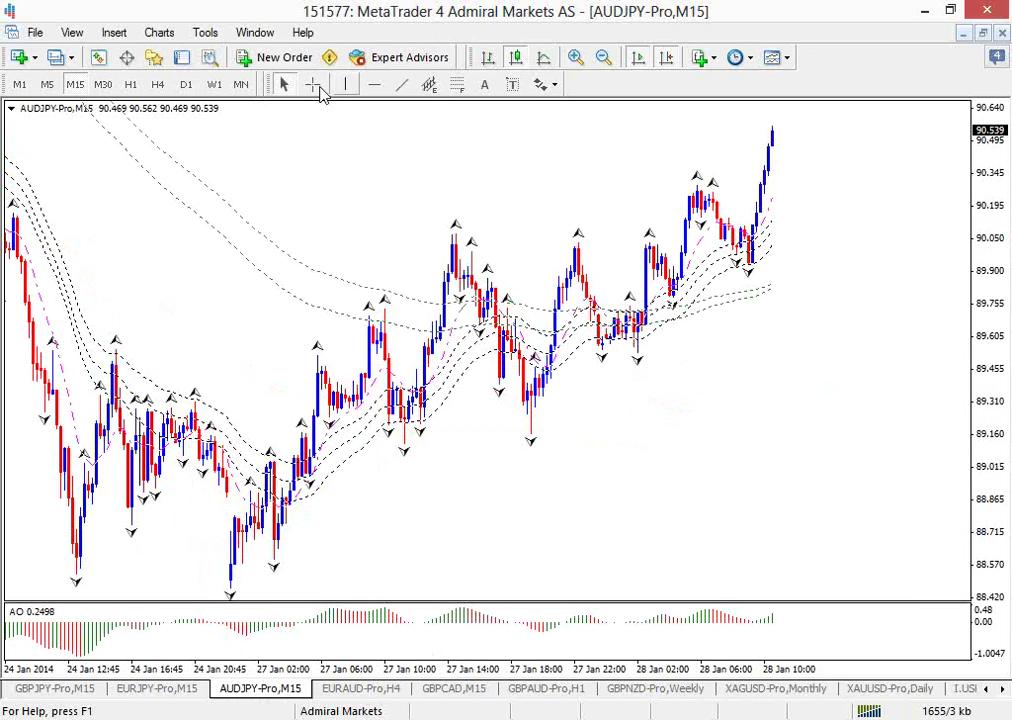
click(362, 691)
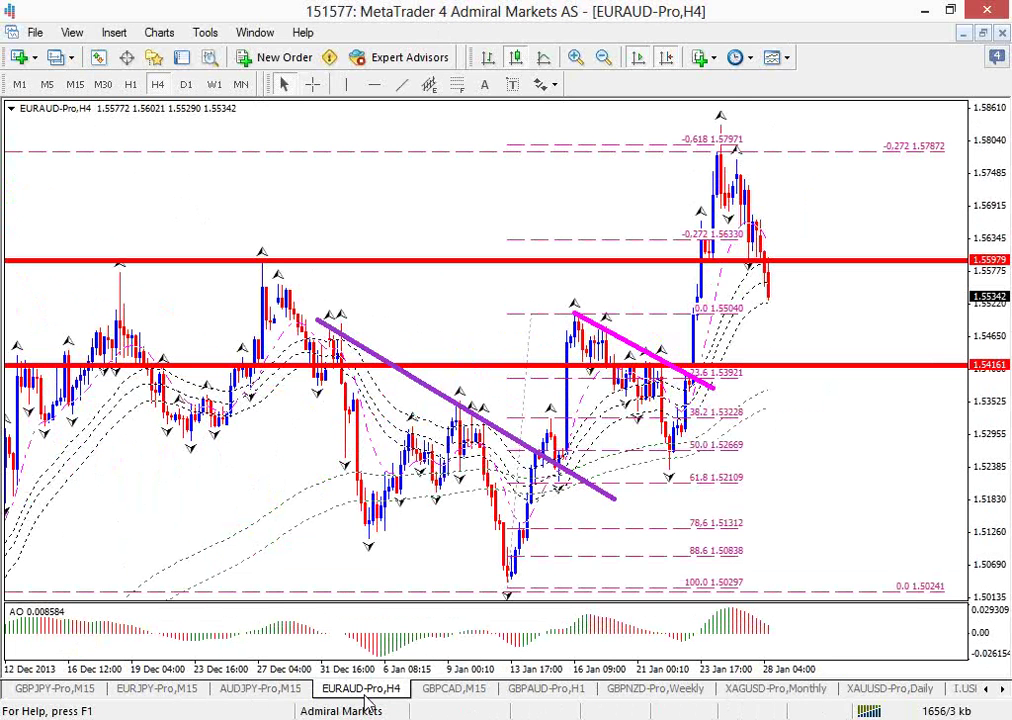
click(75, 84)
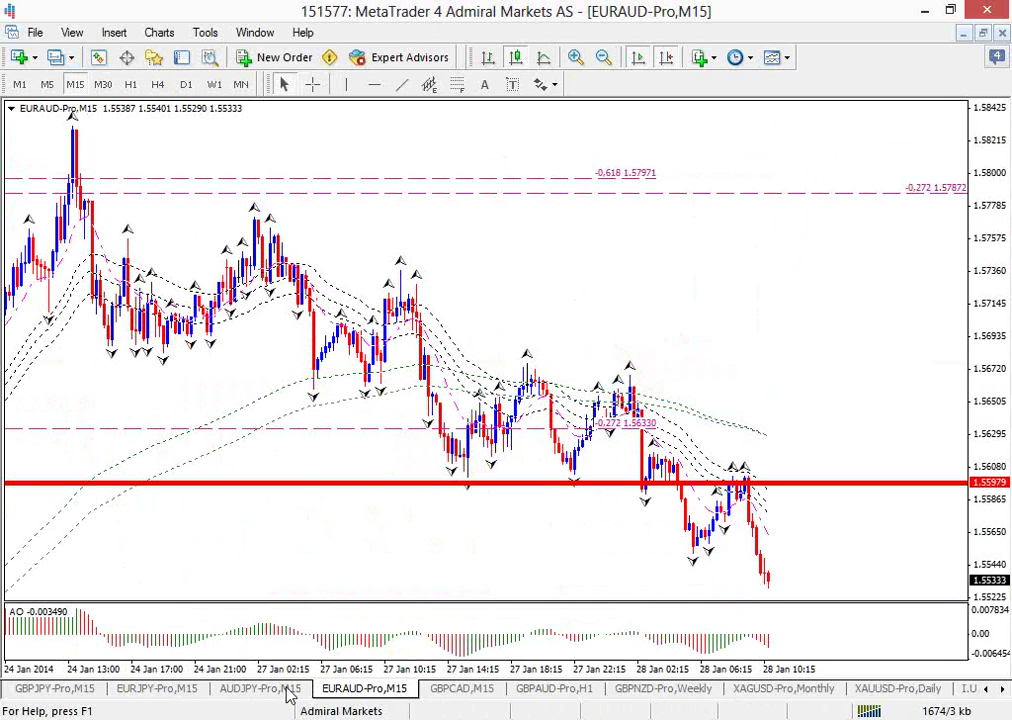
click(285, 690)
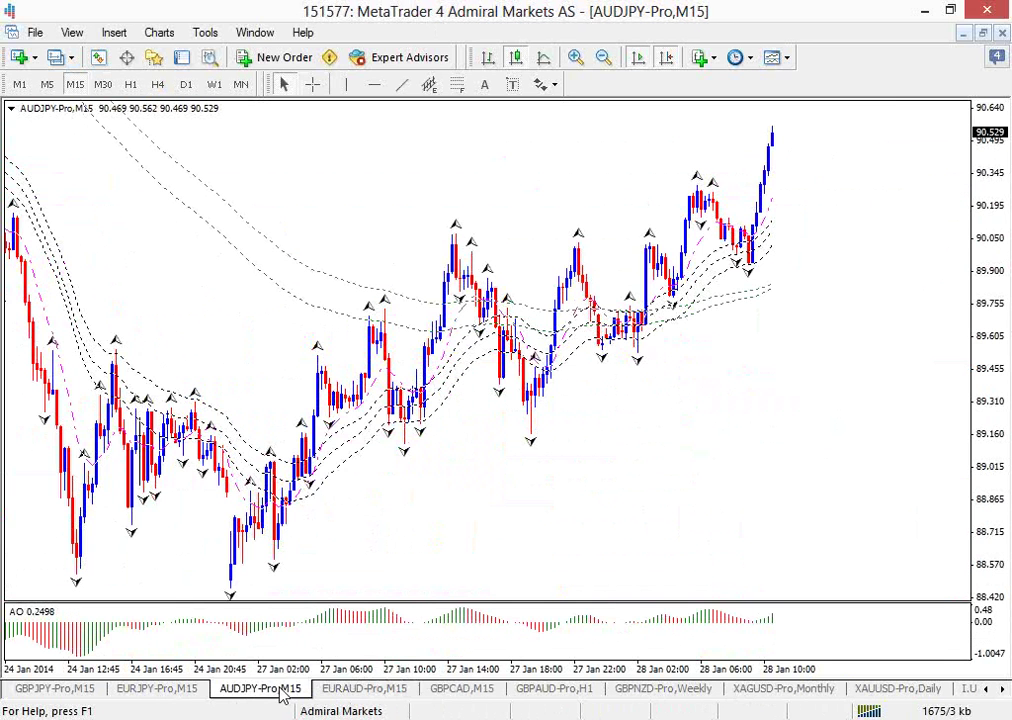
click(364, 689)
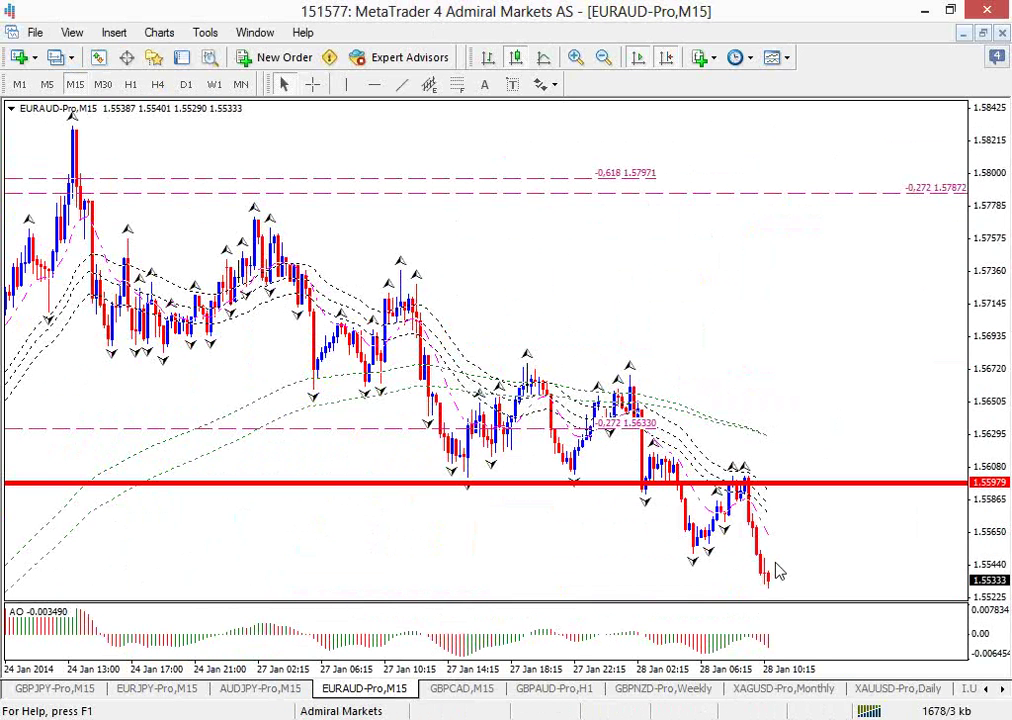
Compare the latest moves on the AUDJPY, EURJPY and GBPJPY M15 charts, check GBPAUD on M15, and return to EURAUD
click(245, 690)
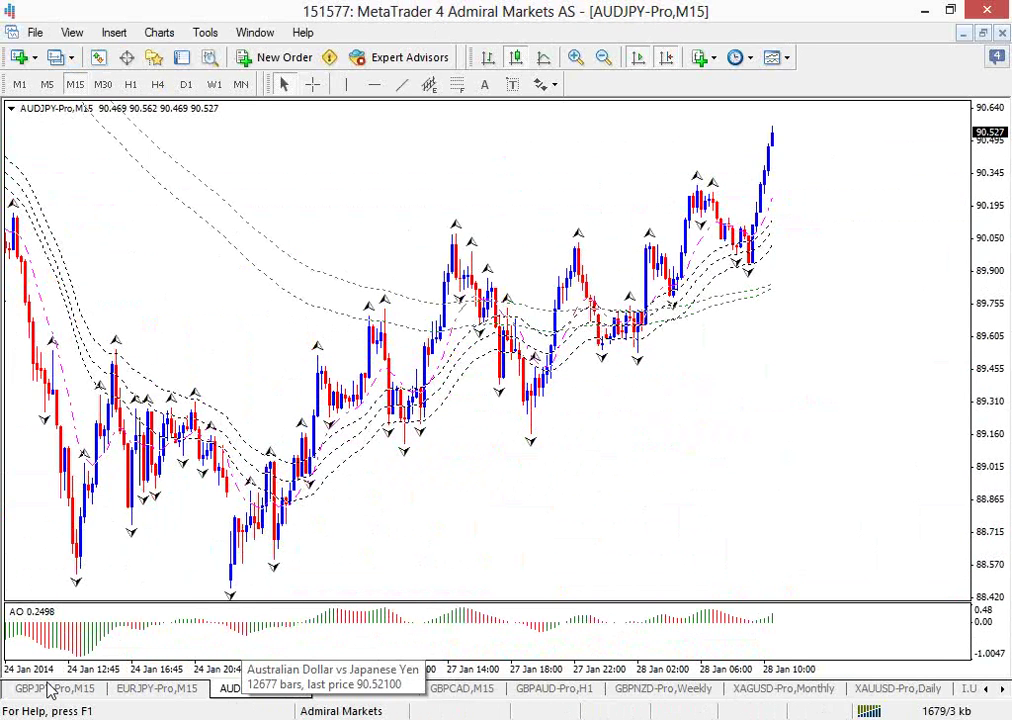
click(141, 692)
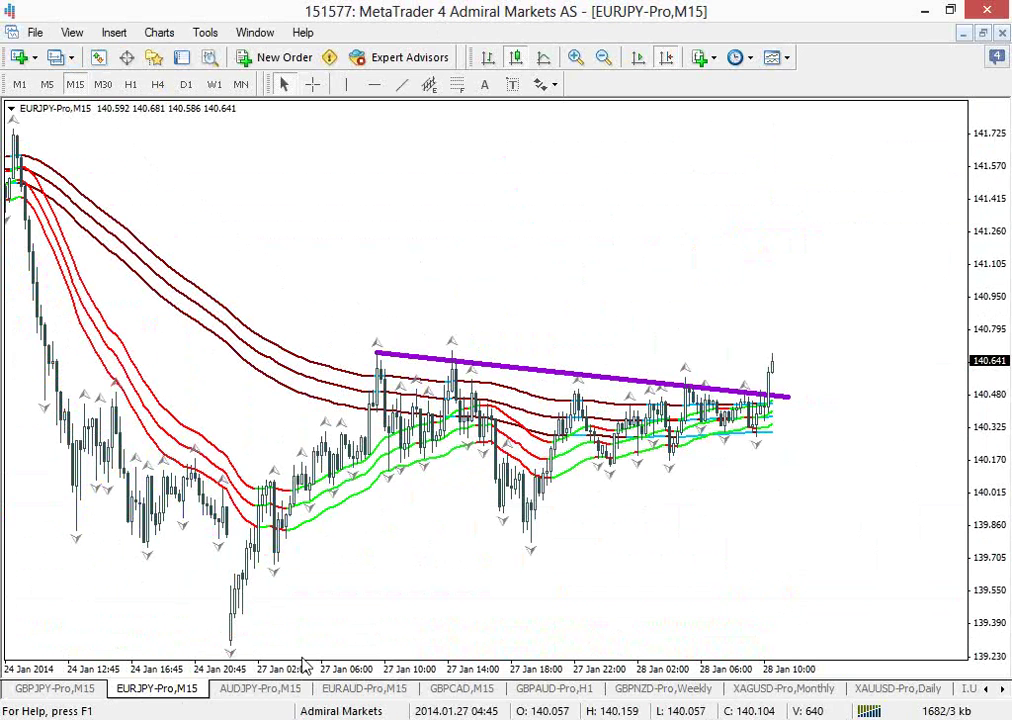
click(88, 692)
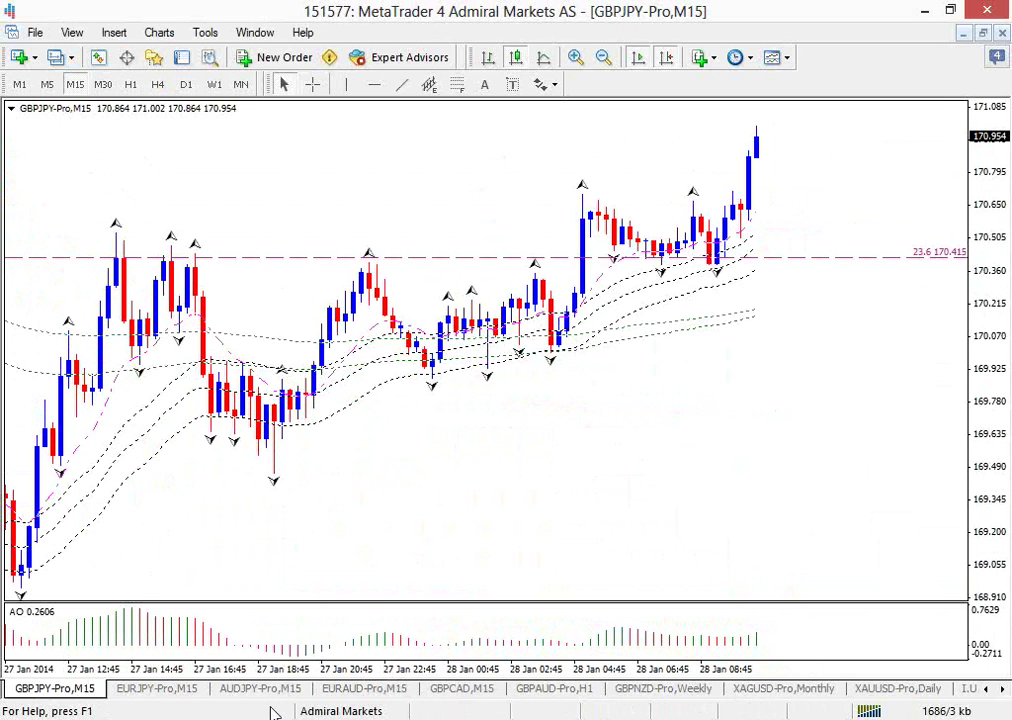
click(262, 689)
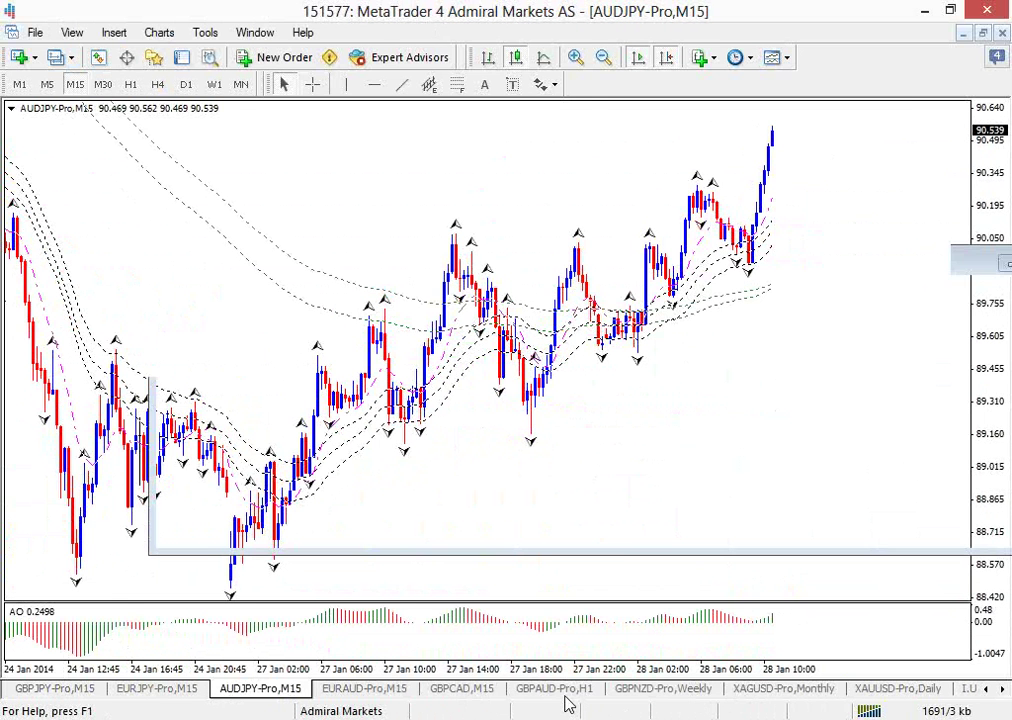
click(556, 690)
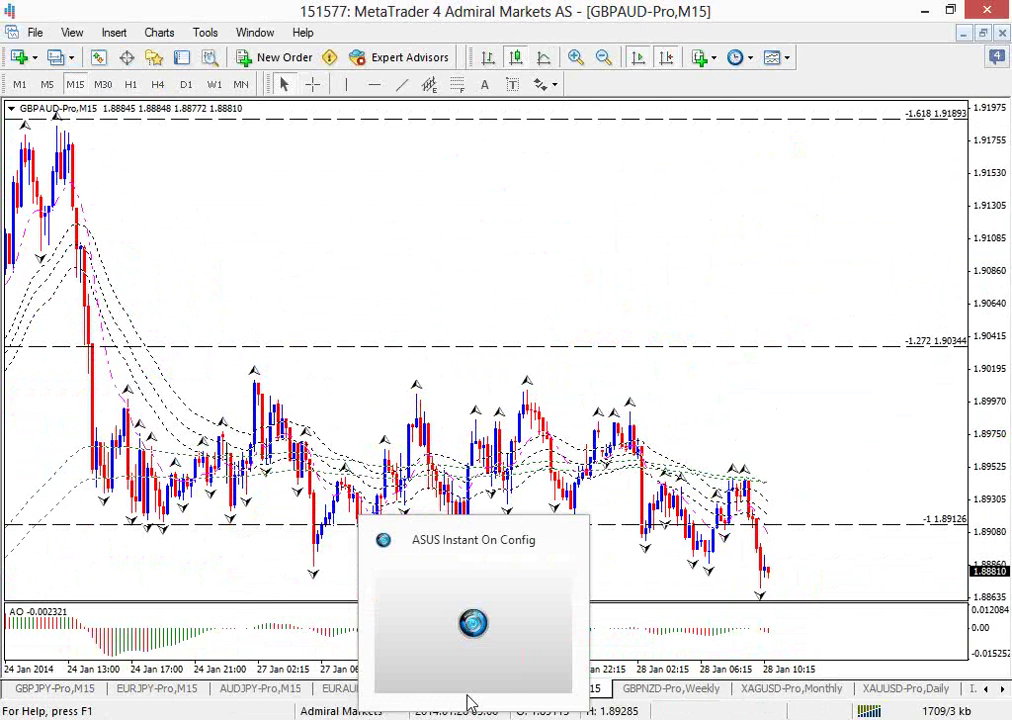
click(450, 688)
click(385, 689)
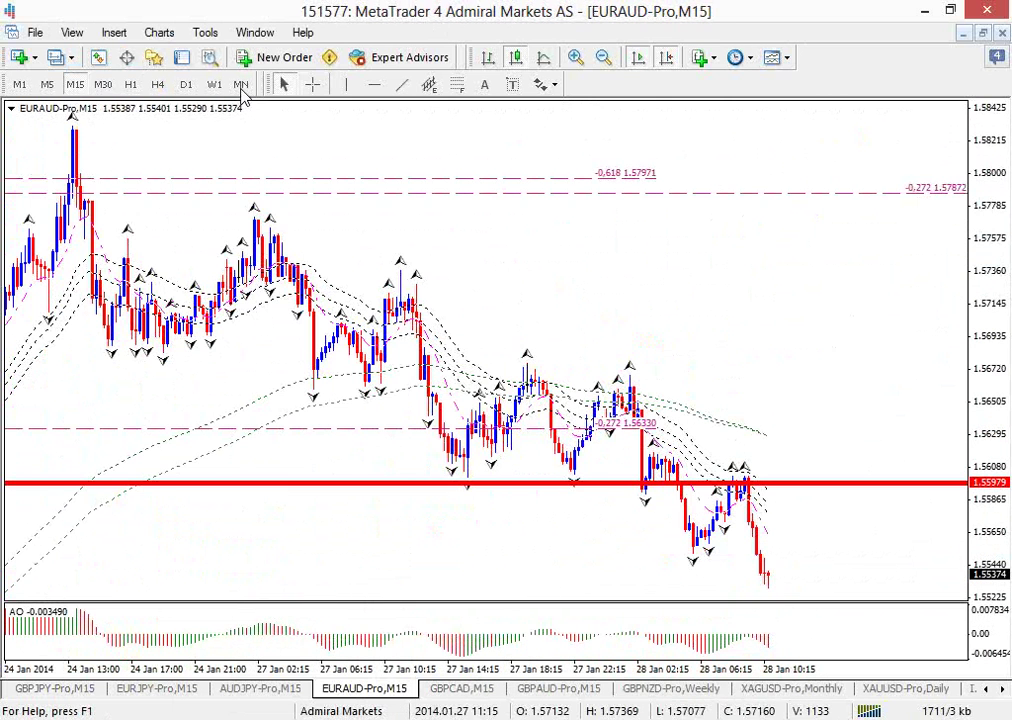
Switch EURAUD to H4 and adjust the Fibonacci retracement's upper anchor so its 0.0 level sits at about 1.54995
click(130, 85)
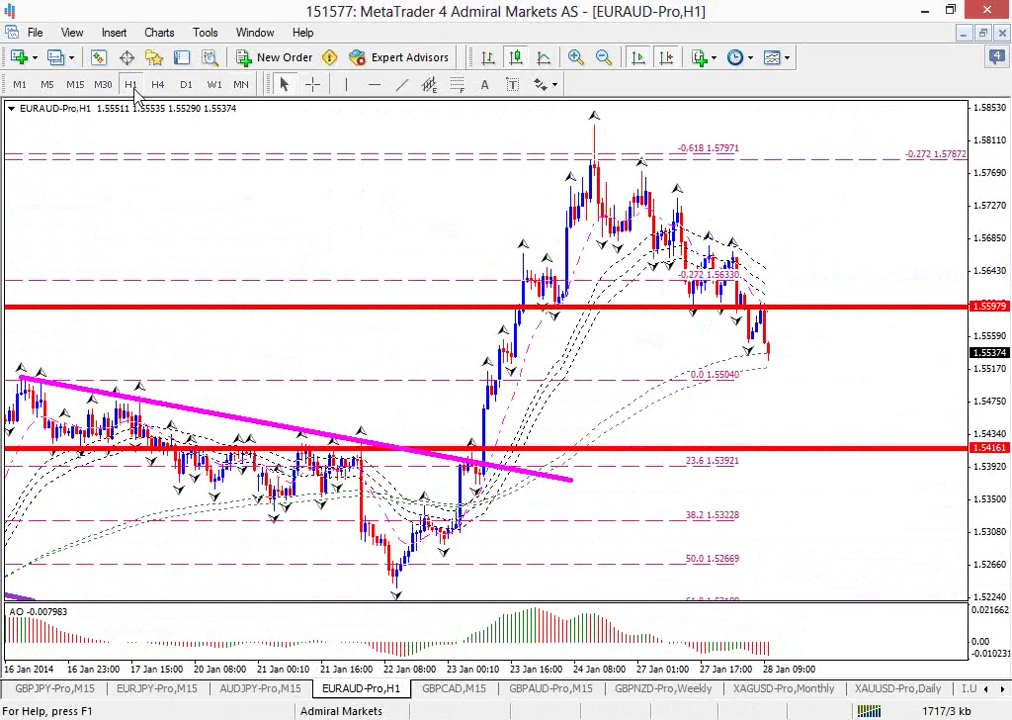
click(158, 87)
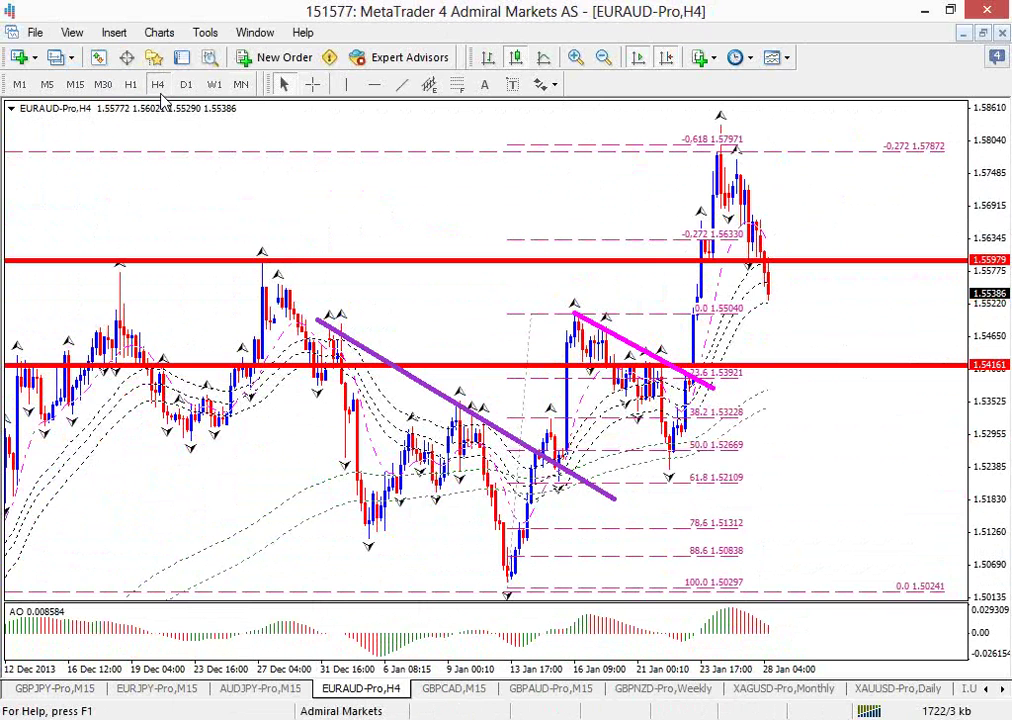
mouse_move(790, 305)
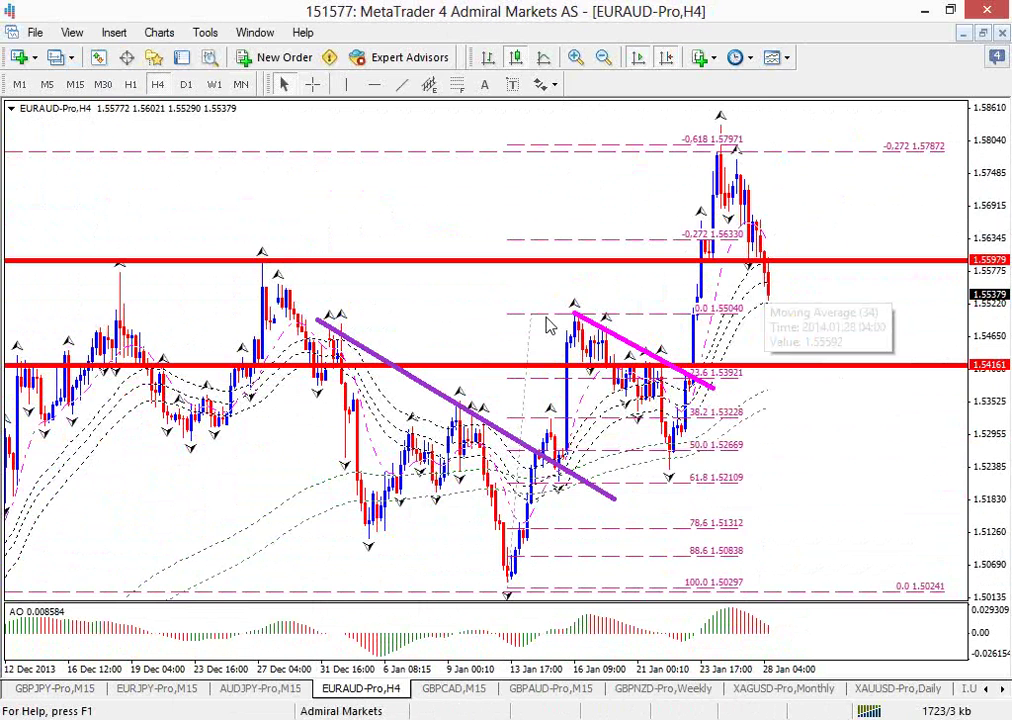
drag(531, 314, 555, 317)
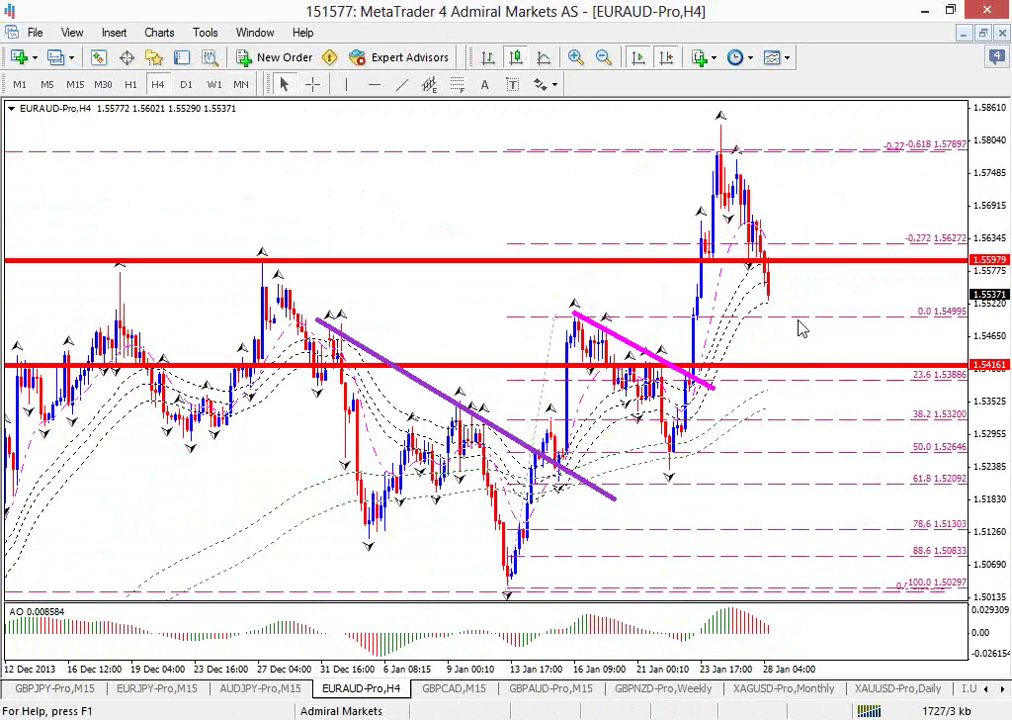
Examine EURAUD on the daily and weekly charts, and bring it back down to H1
click(186, 85)
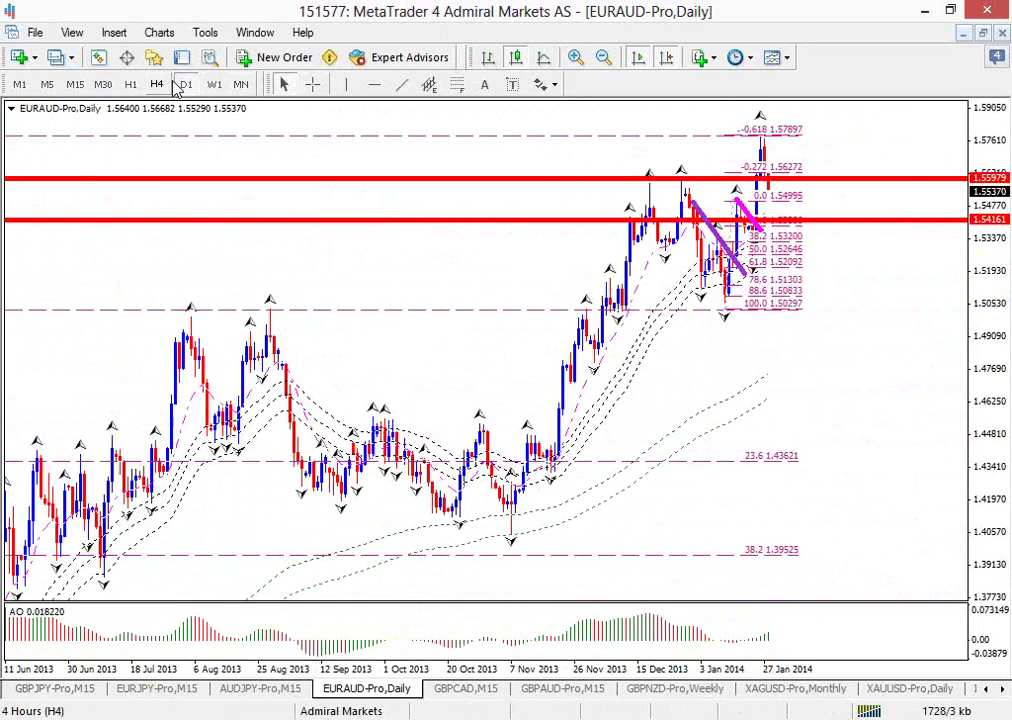
click(162, 85)
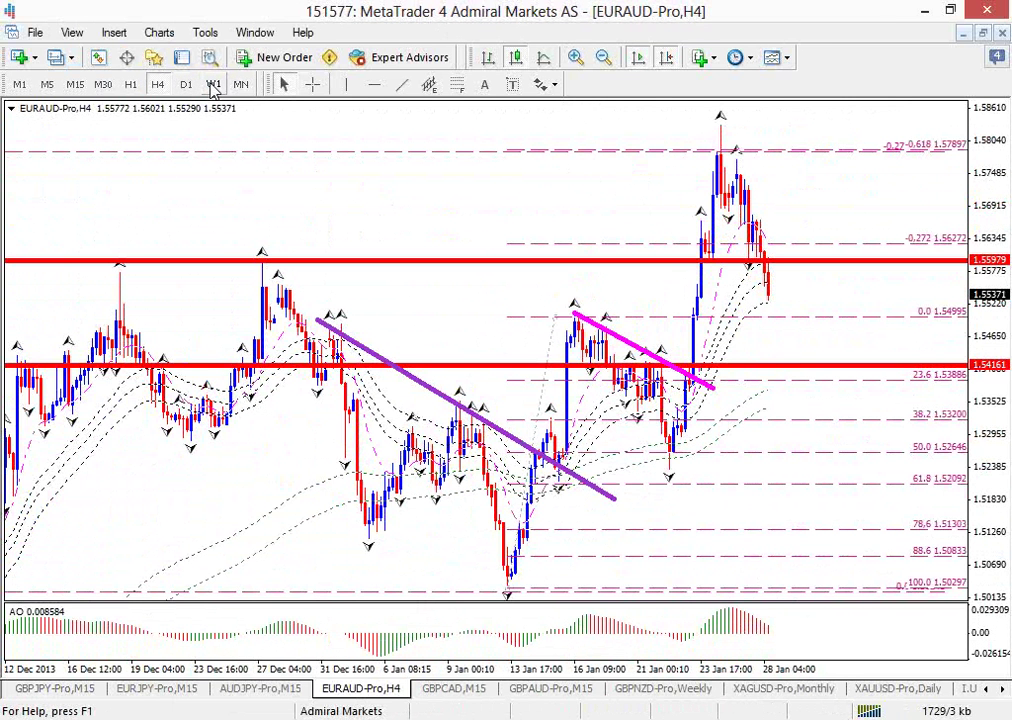
click(213, 85)
click(187, 87)
click(168, 88)
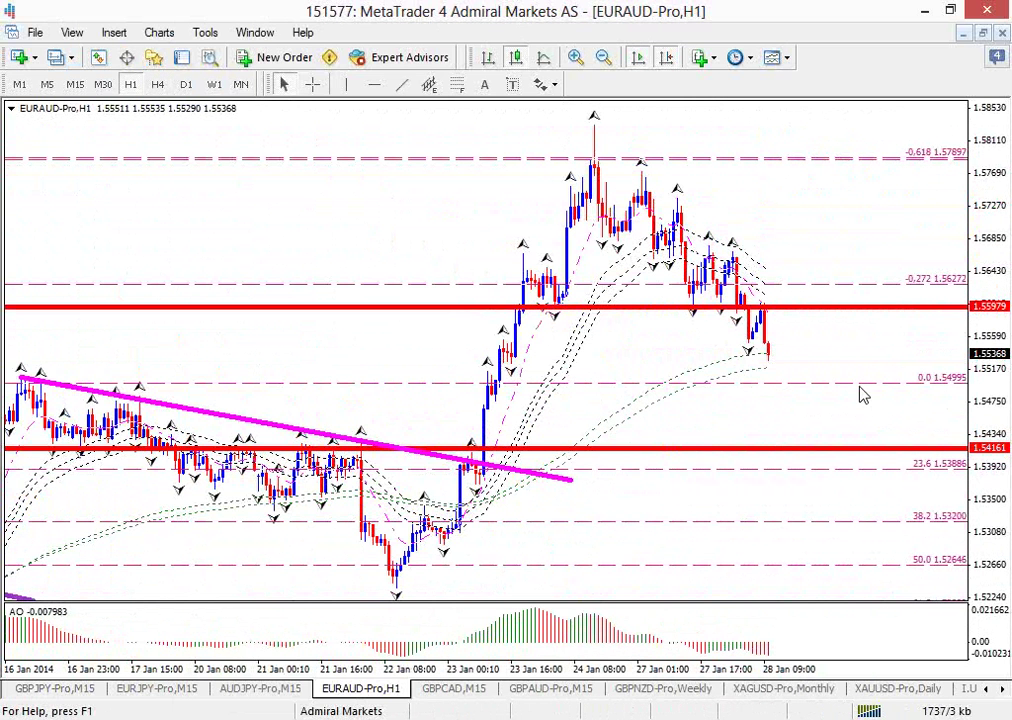
Delete the thick red horizontal lines at 1.55979 and 1.54161 from the EURAUD H1 chart
double_click(835, 318)
right_click(797, 308)
click(845, 427)
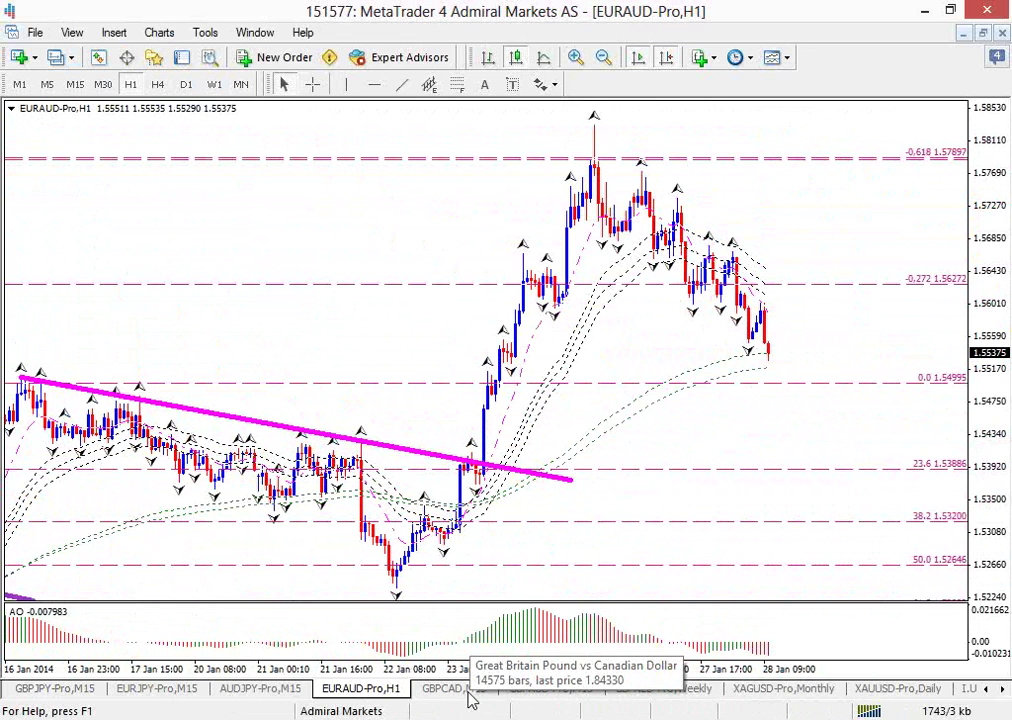
Check GBPCAD on M15 and H1, and return to EURAUD on the M15 timeframe
click(455, 689)
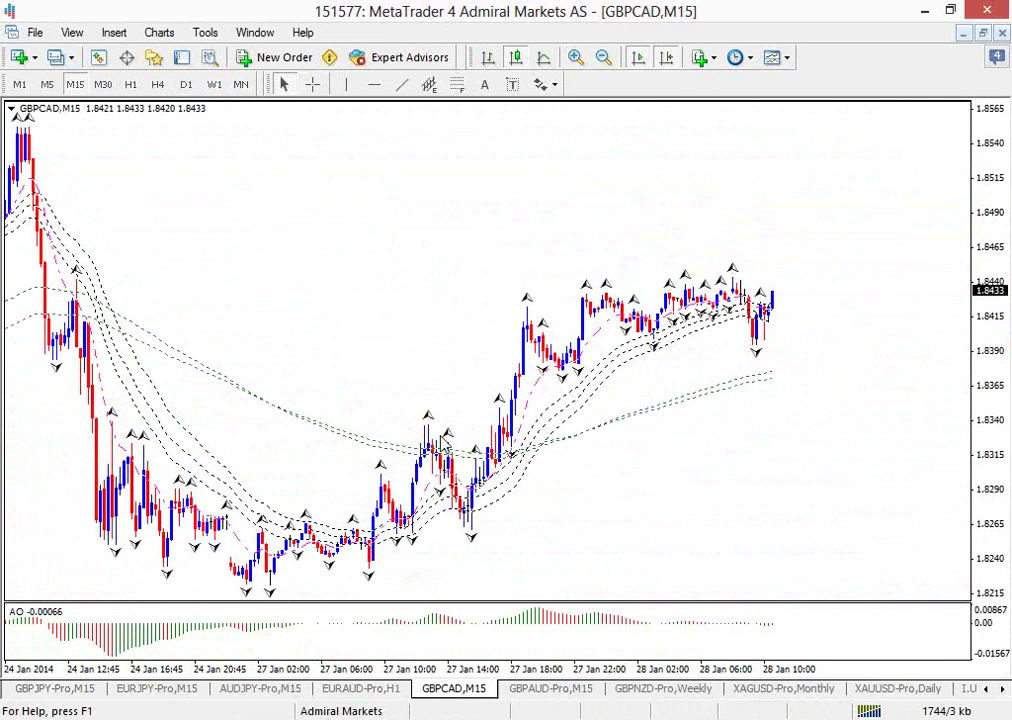
click(130, 84)
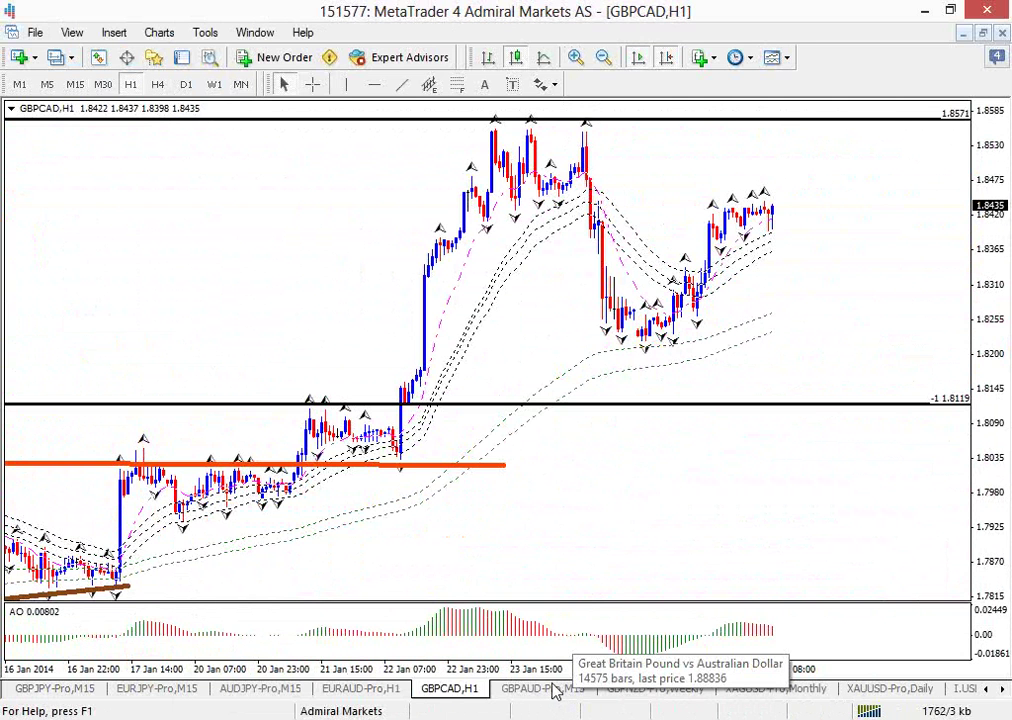
click(376, 690)
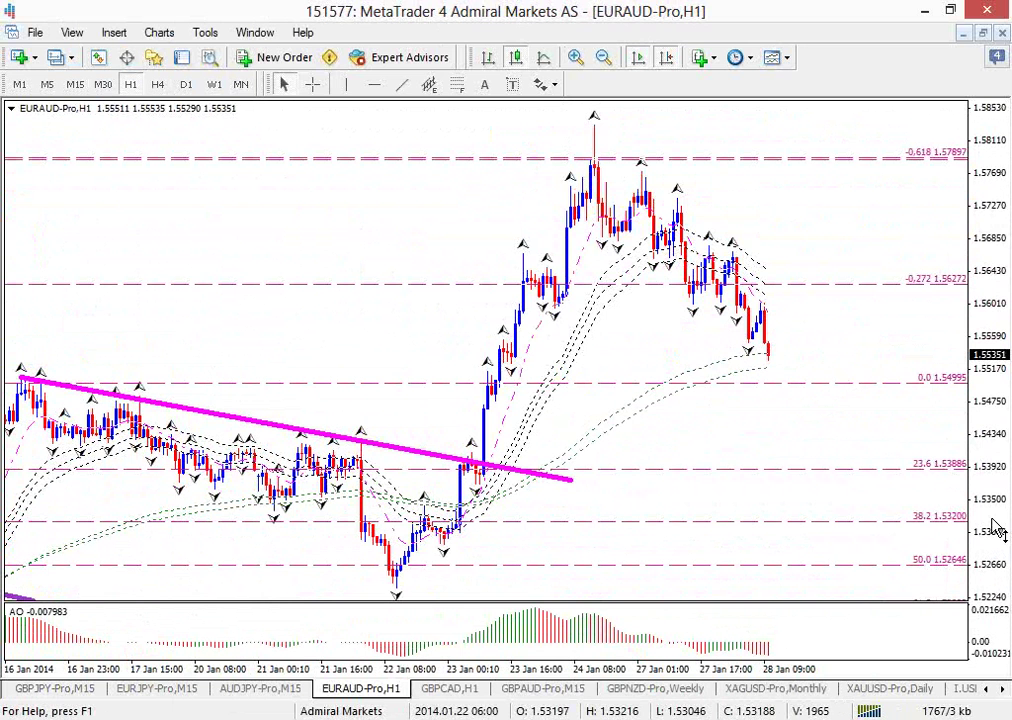
key(Return)
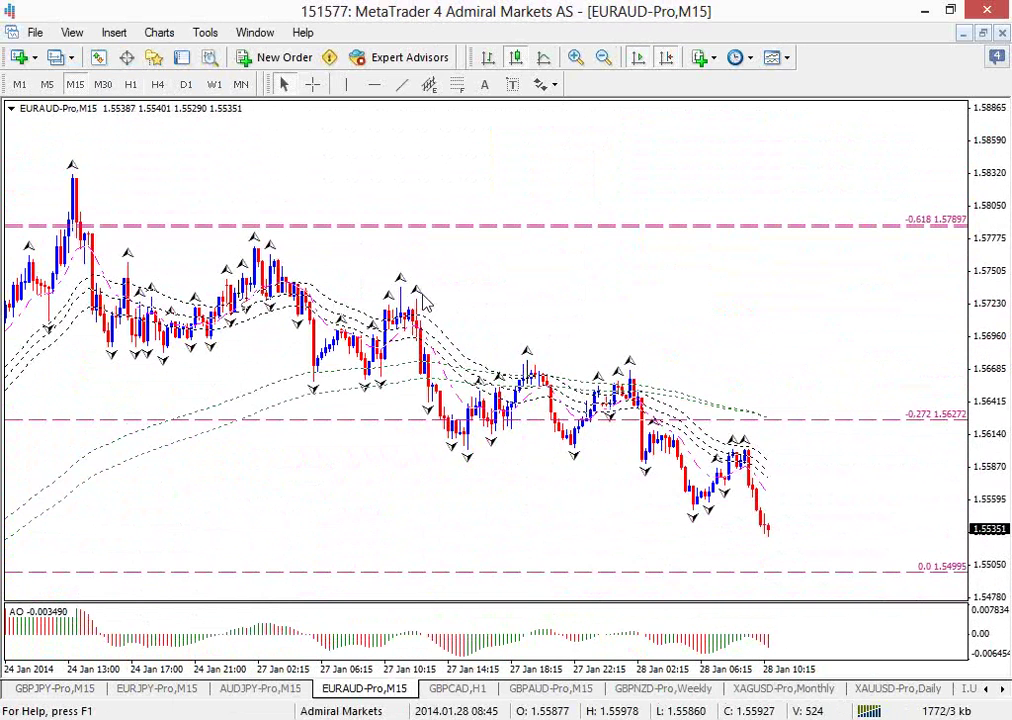
Sketch a green bounce and pullback from EURAUD's 0.0 Fibonacci level, with short blue support marks under its lows
key(ctrl+2)
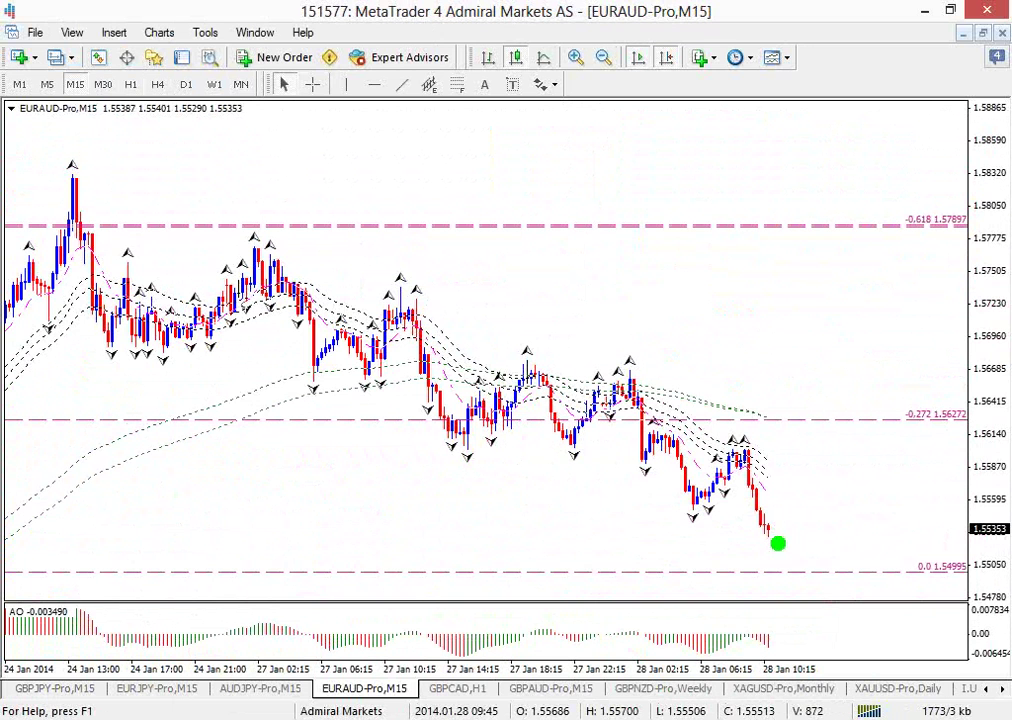
mouse_move(790, 567)
mouse_down()
mouse_move(806, 526)
mouse_move(867, 551)
mouse_up()
key(b)
click(832, 572)
drag(785, 585, 840, 584)
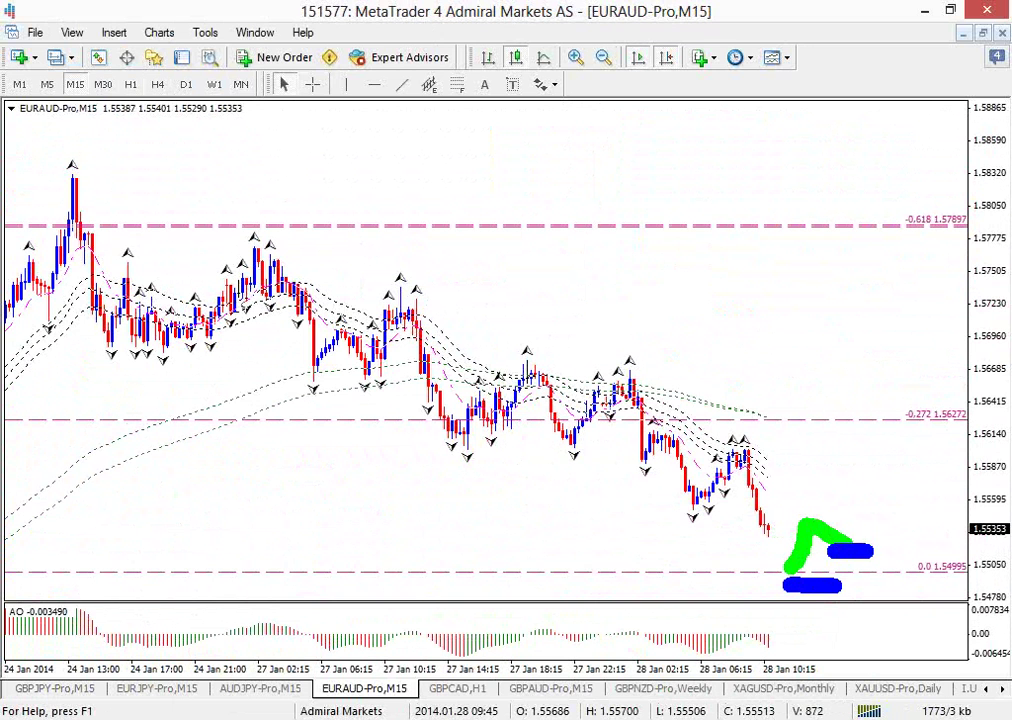
Sketch a red downside break, a blue falling trendline and a green upside breakout on EURAUD M15, and clear the annotations
key(r)
mouse_move(849, 560)
mouse_down()
mouse_move(862, 615)
mouse_move(904, 605)
mouse_up()
key(g)
mouse_move(860, 537)
mouse_down()
mouse_move(881, 455)
mouse_move(891, 465)
mouse_up()
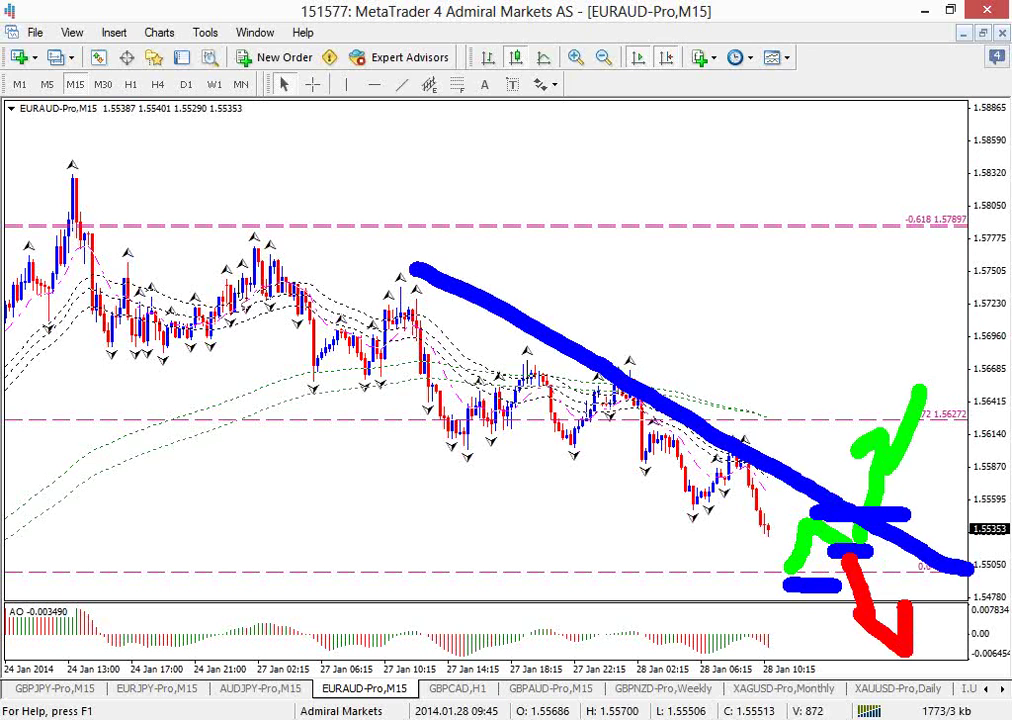
drag(921, 390, 922, 346)
key(Escape)
Mark the zone between EURAUD's current price and the 0.0 Fibonacci level in red, and erase the mark
key(ctrl+2)
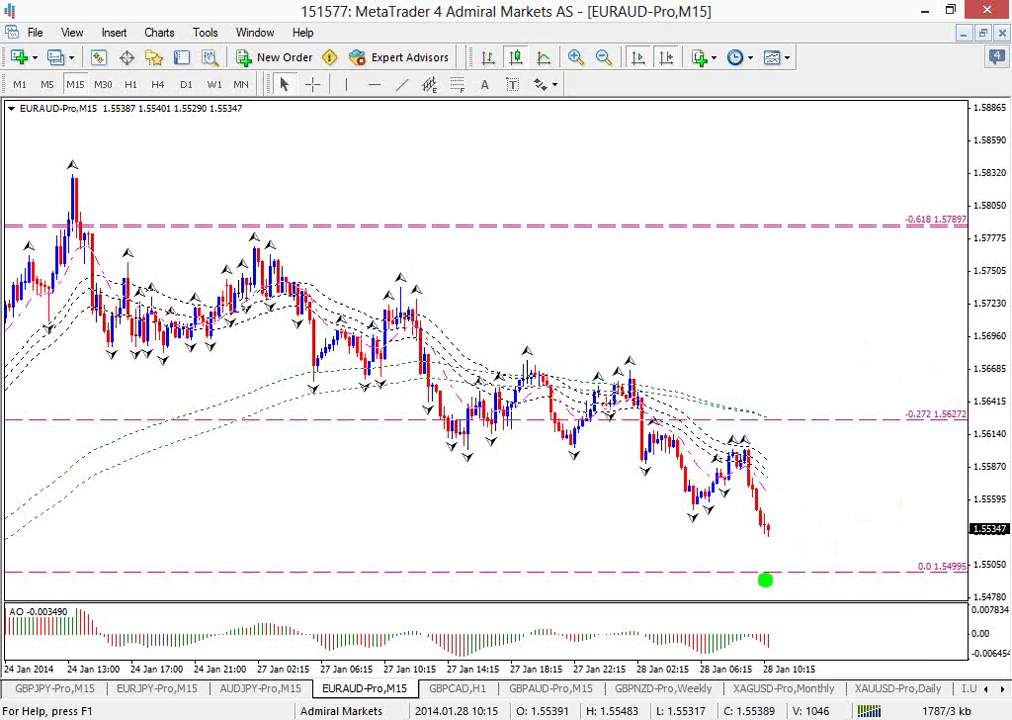
key(r)
mouse_move(769, 532)
mouse_down()
mouse_move(781, 578)
mouse_move(779, 529)
mouse_up()
key(b)
key(r)
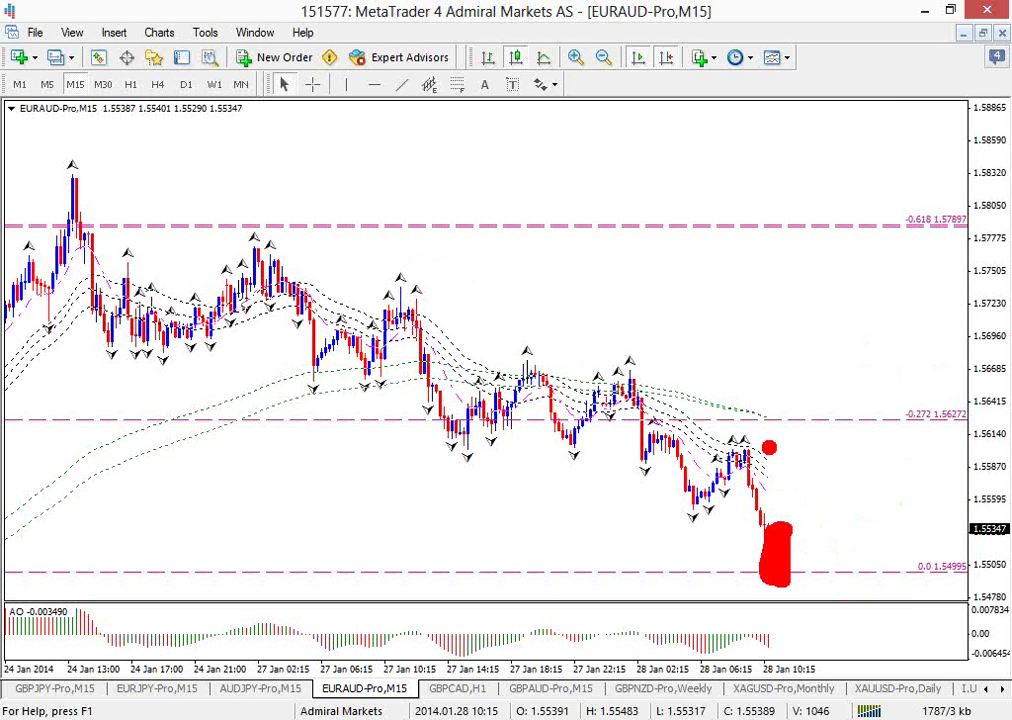
key(e)
Outline EURAUD's remaining distance to the 0.0 level in blue and the drop above it in red, and clear the drawings
key(b)
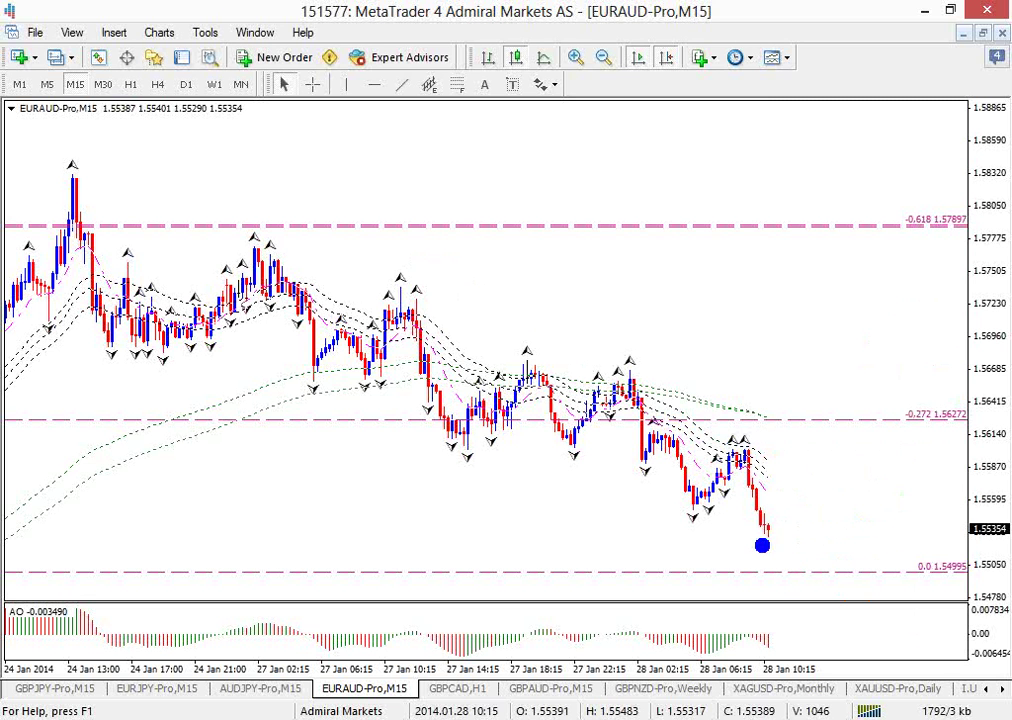
drag(765, 542, 781, 543)
key(r)
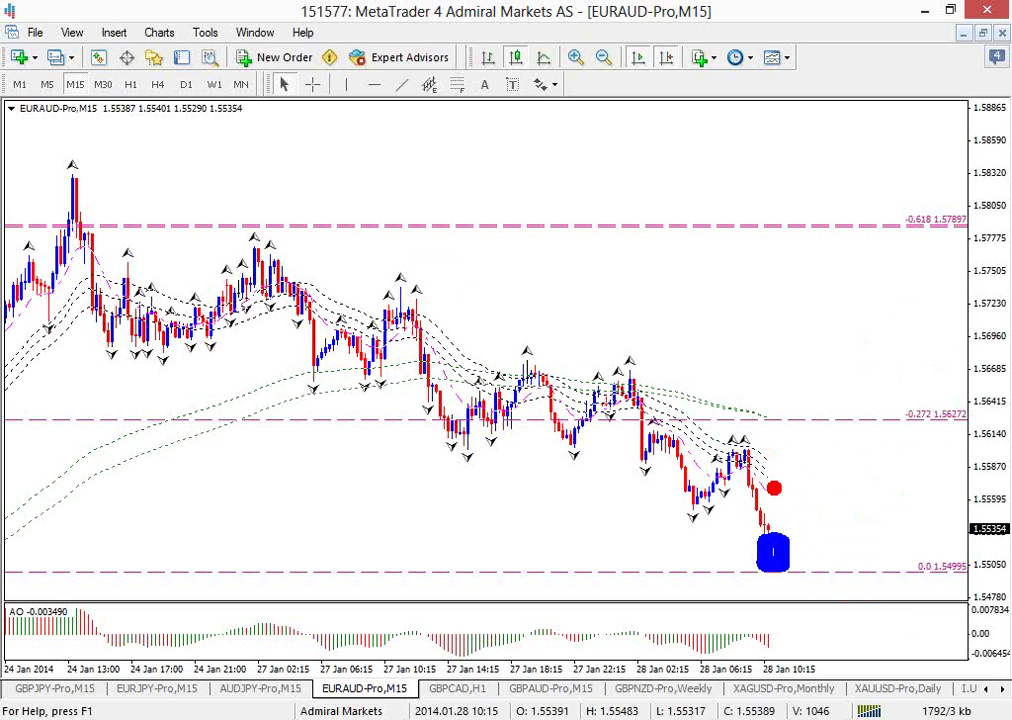
mouse_move(762, 447)
mouse_down()
mouse_move(776, 497)
mouse_move(809, 450)
mouse_move(780, 522)
mouse_up()
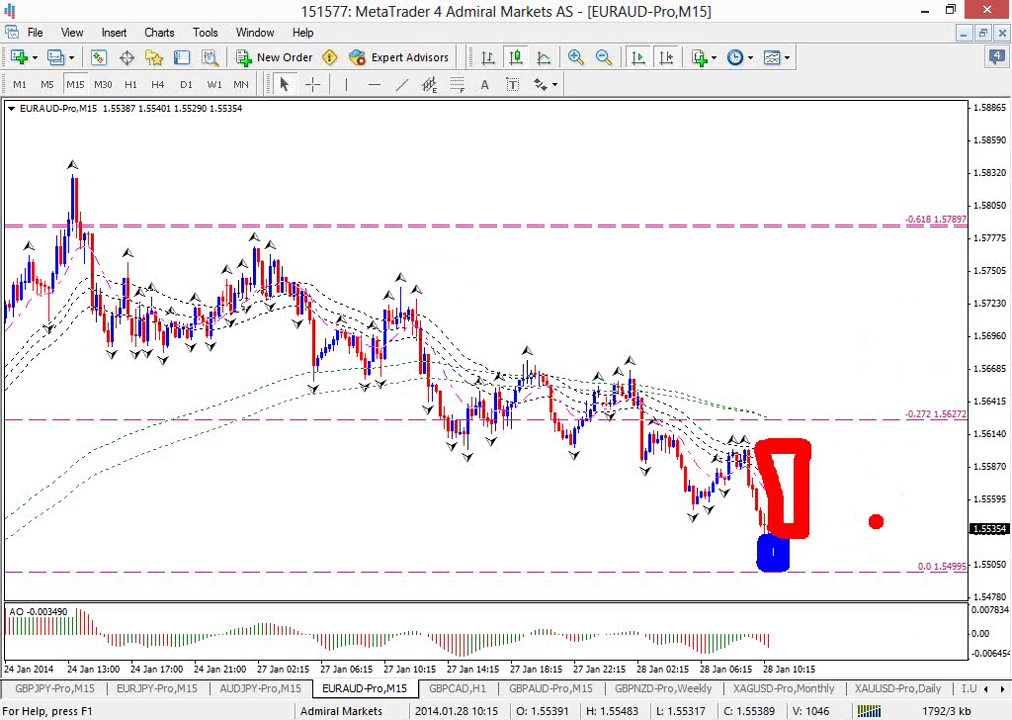
drag(822, 478, 818, 551)
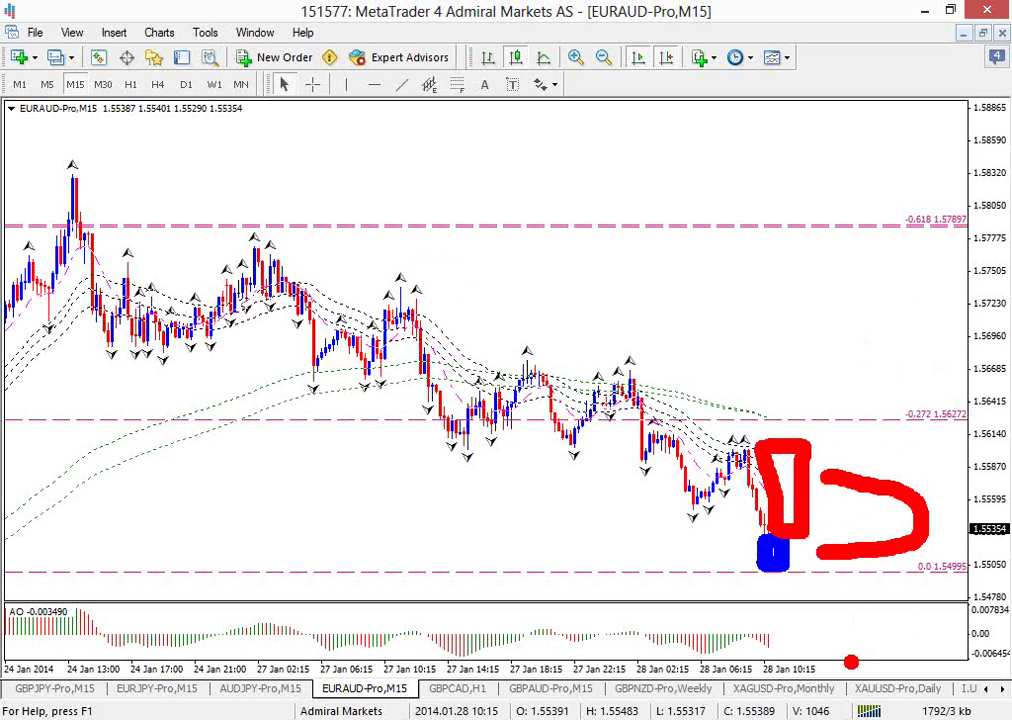
key(Escape)
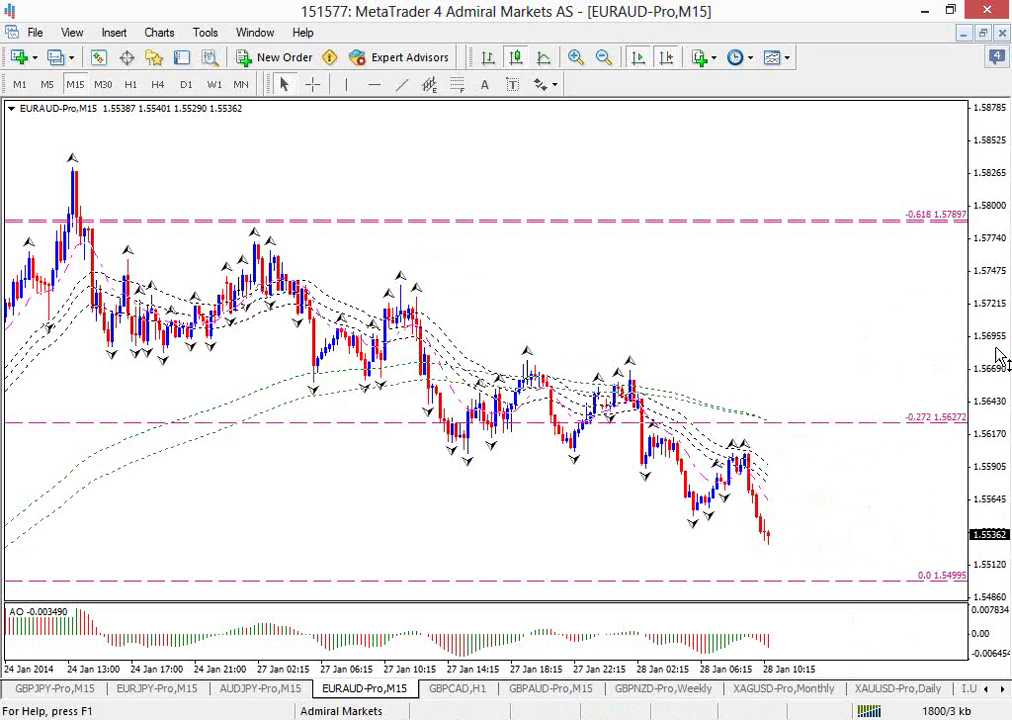
Look at GBPAUD M15, open GBPCAD on the weekly timeframe, and delete its short brown and purple trendlines near the recent candles
click(525, 693)
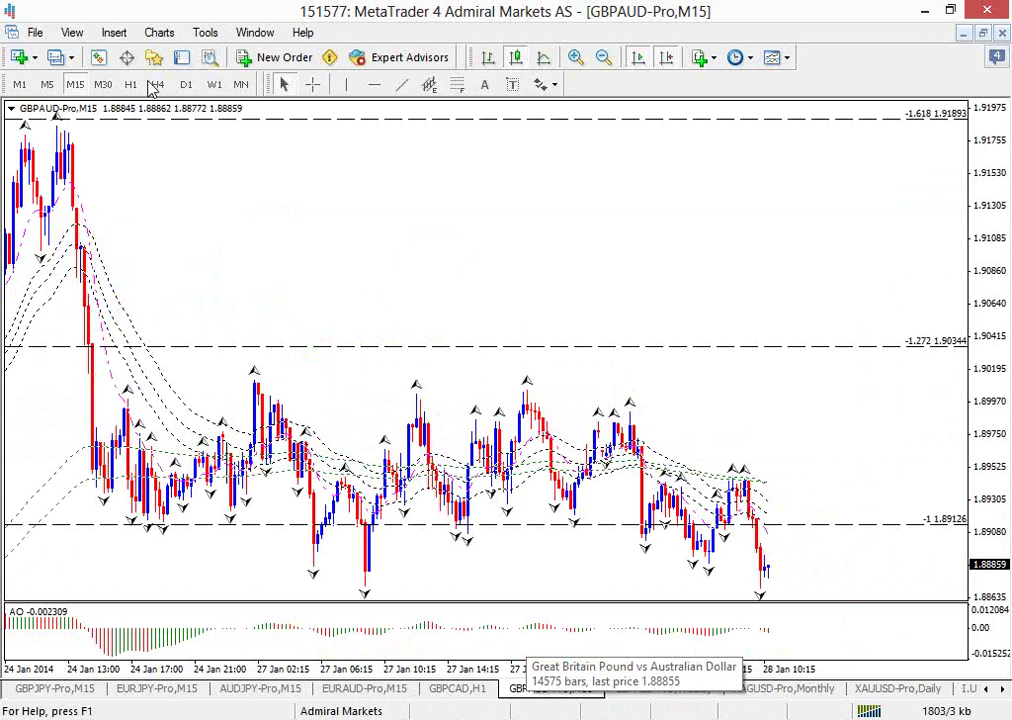
key(ctrl+Tab)
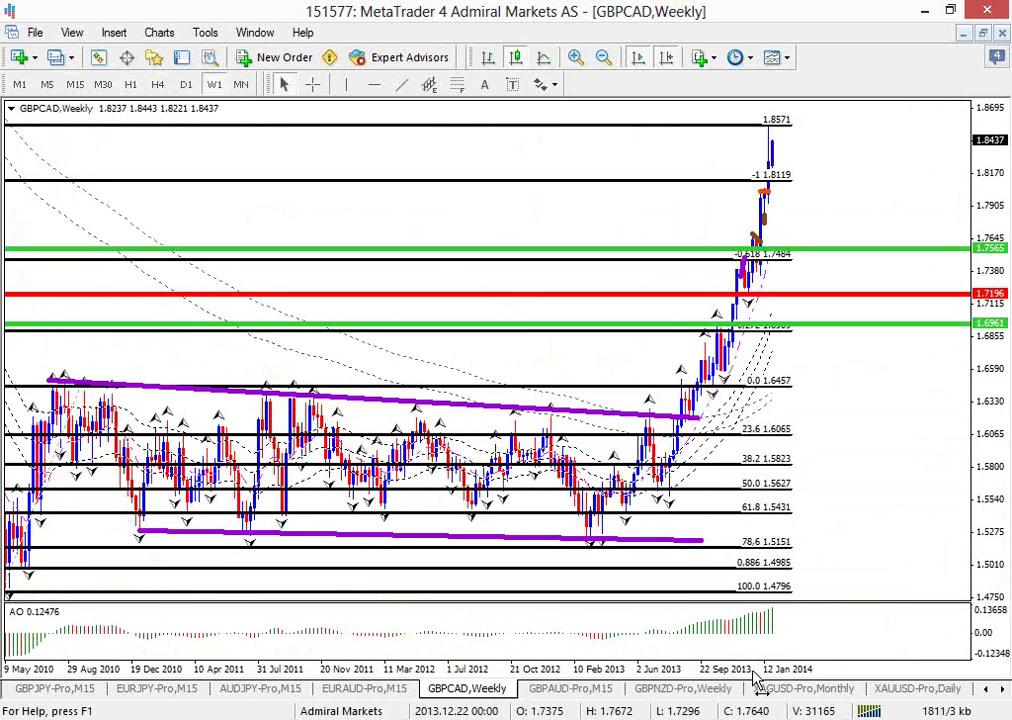
drag(775, 671, 350, 305)
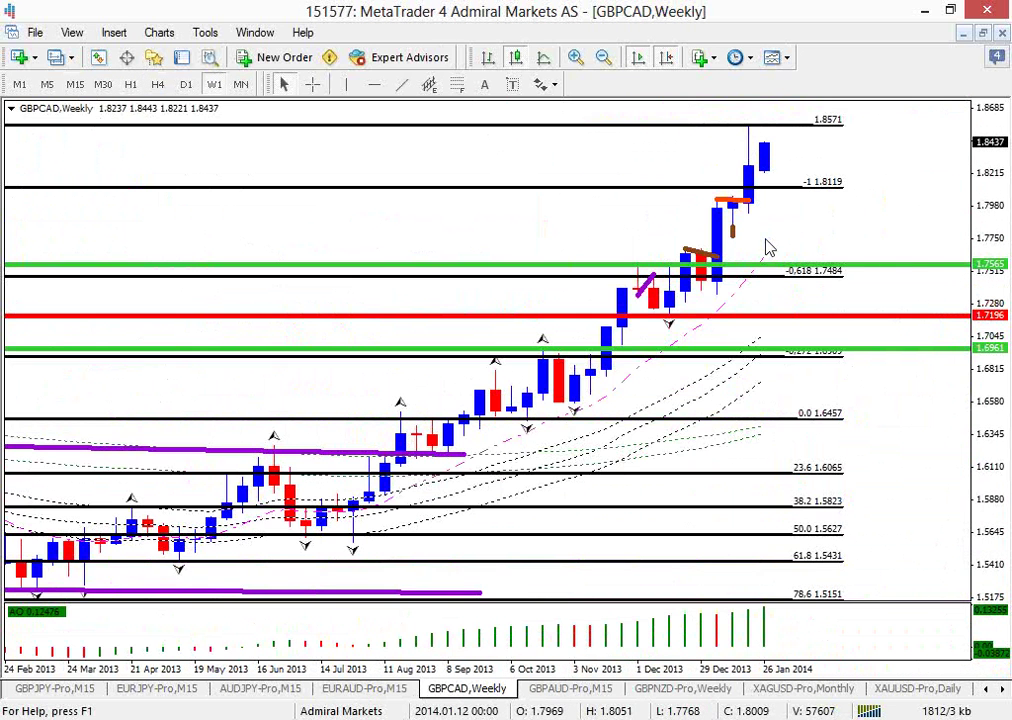
right_click(738, 234)
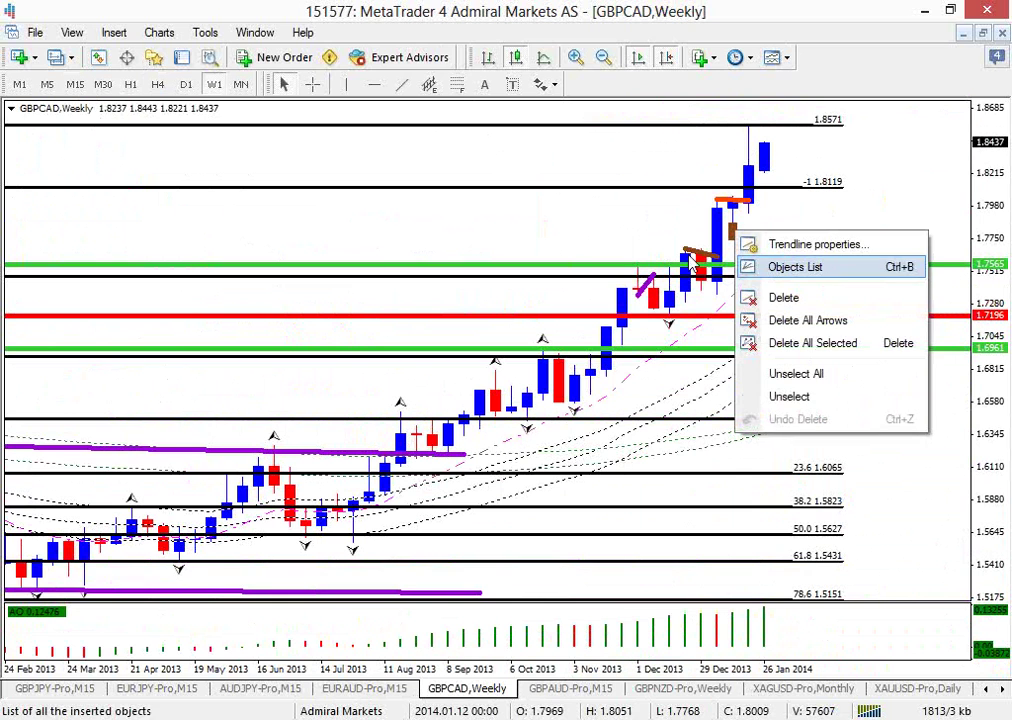
click(718, 266)
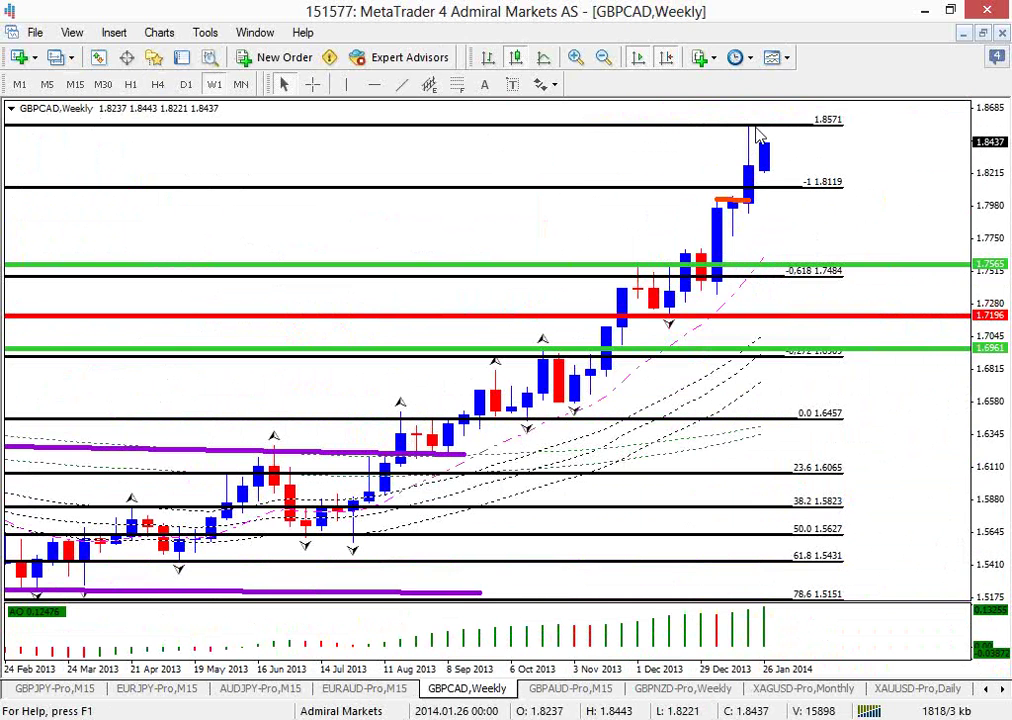
Step the GBPCAD chart down to daily and H4 to examine price below the 1.8571 level
click(185, 84)
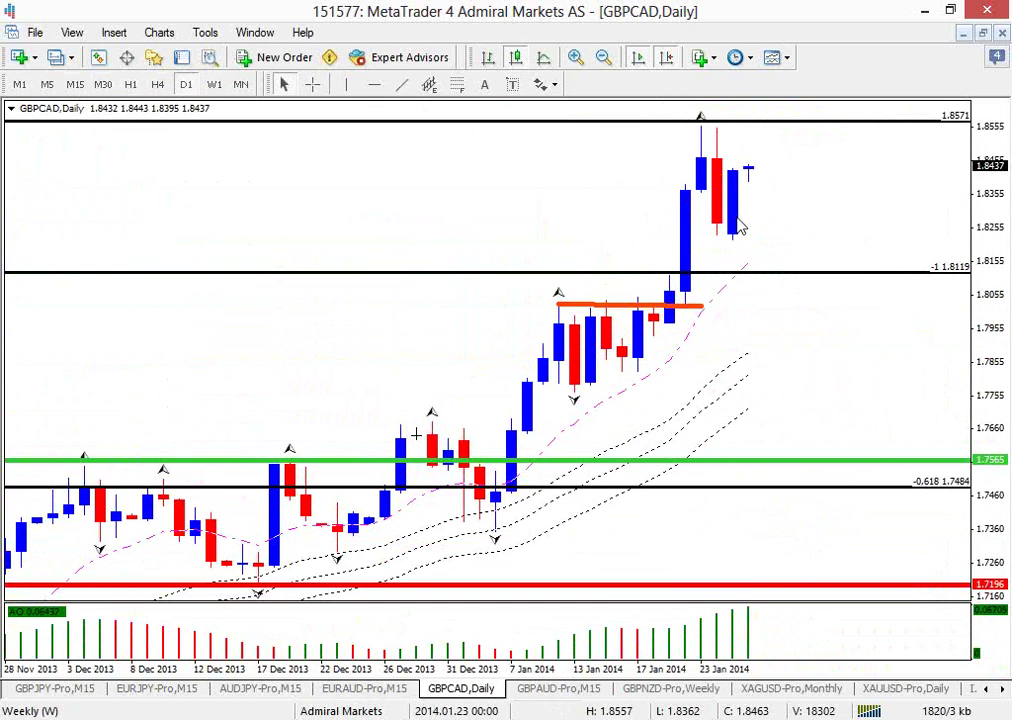
key(minus)
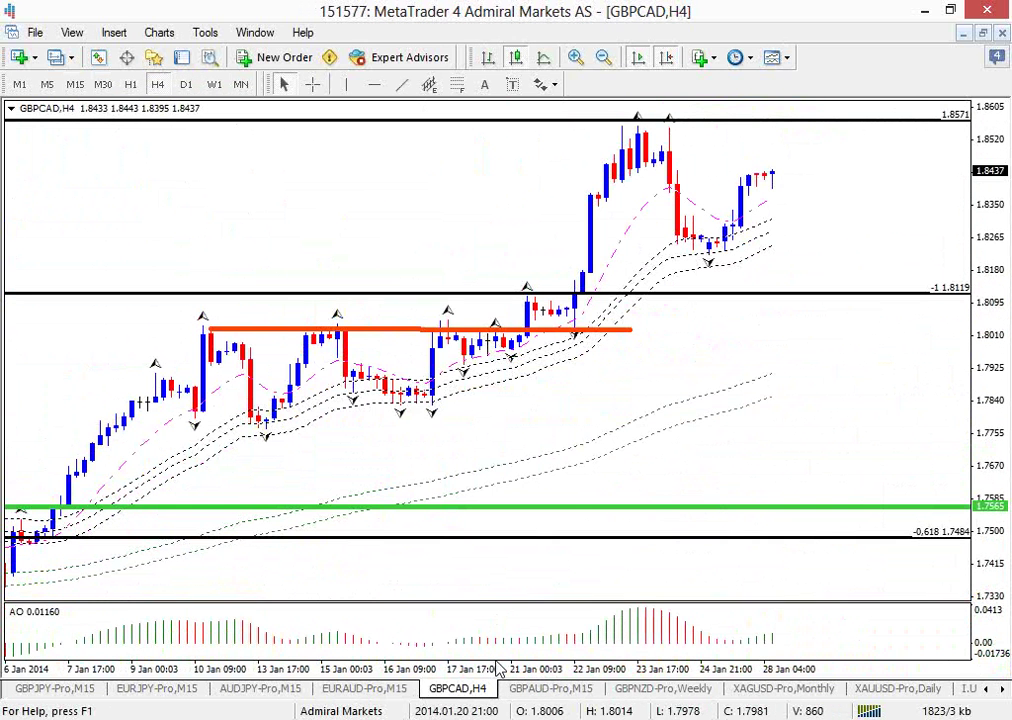
Examine GBPCAD on H4 and daily, mark the daily uptrend in red, and clear the mark
key(minus)
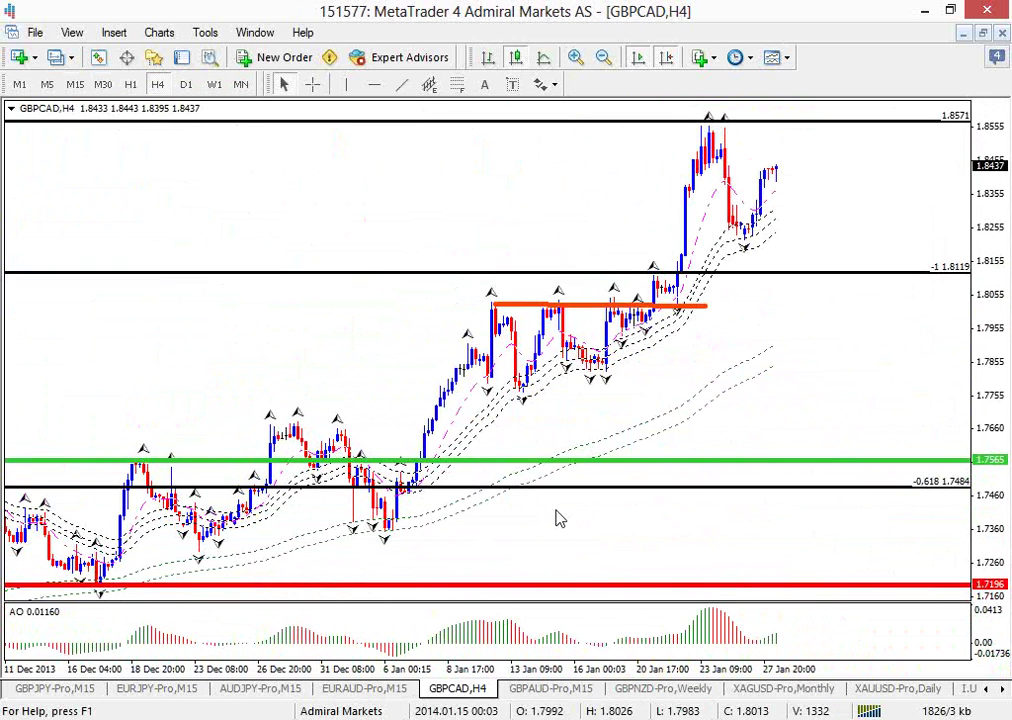
mouse_move(722, 377)
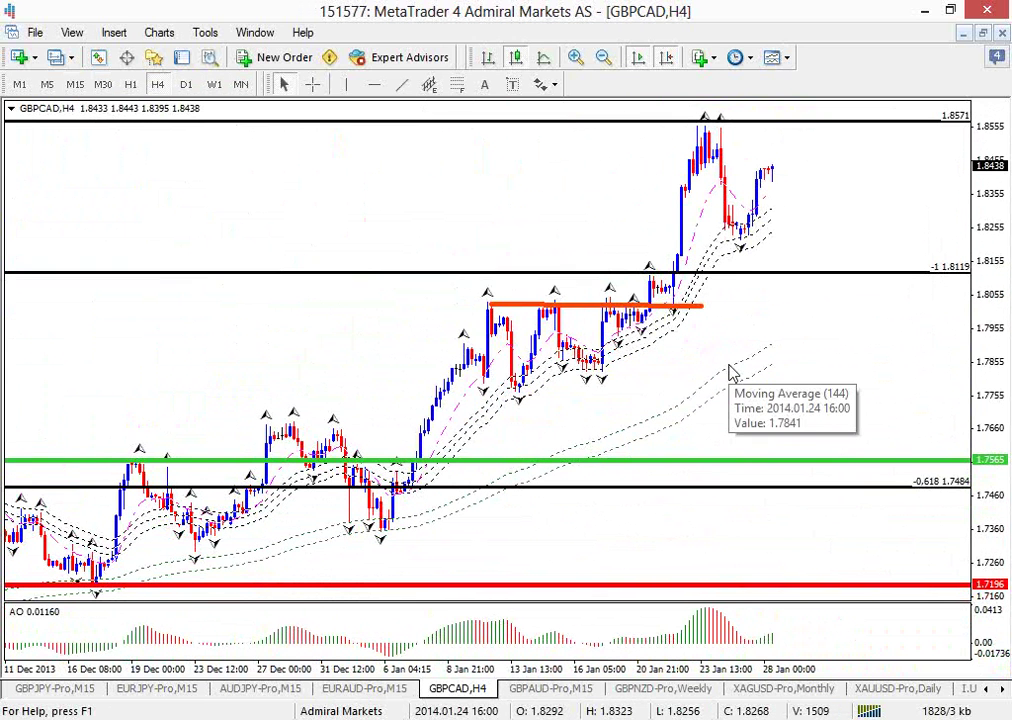
click(178, 86)
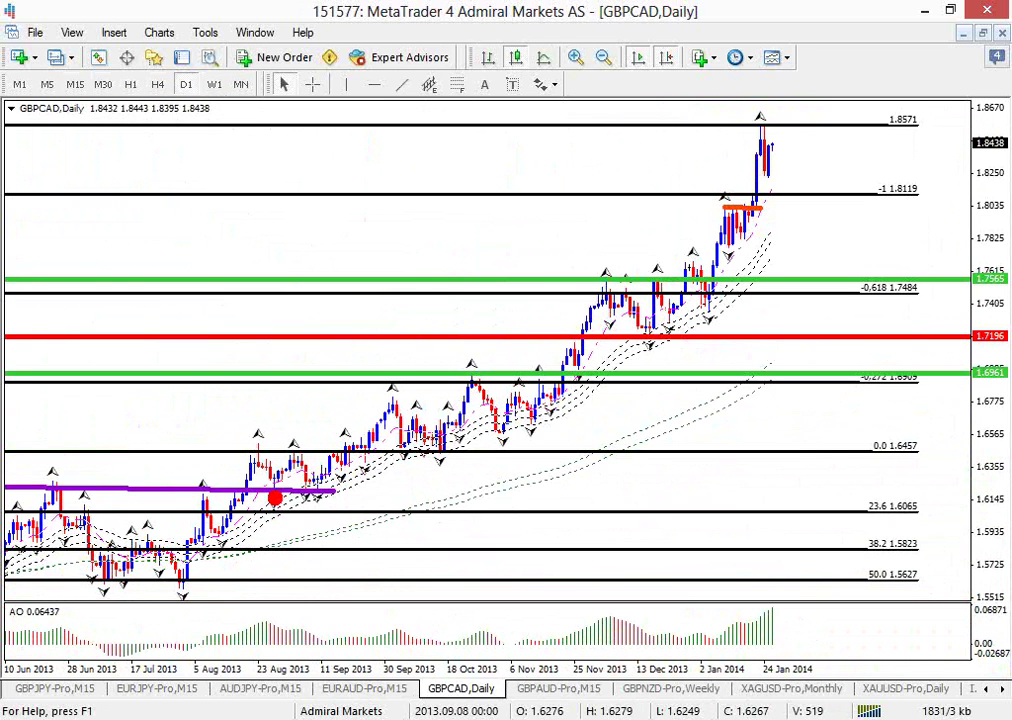
mouse_move(245, 497)
mouse_down()
mouse_move(339, 479)
mouse_move(515, 420)
mouse_move(660, 262)
mouse_move(690, 125)
mouse_move(622, 142)
mouse_move(736, 182)
mouse_move(300, 474)
mouse_move(468, 400)
mouse_move(558, 318)
mouse_move(660, 320)
mouse_move(720, 212)
mouse_move(780, 140)
mouse_move(782, 116)
mouse_move(815, 125)
mouse_up()
key(Escape)
key(e)
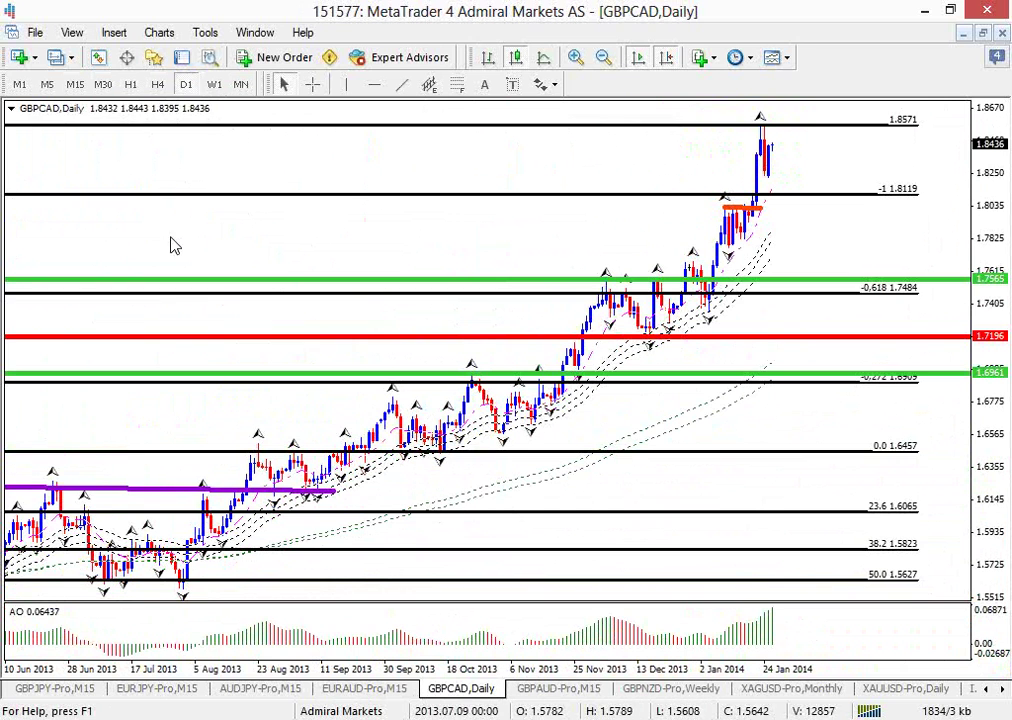
Step GBPCAD down to H1 and draw a descending trendline from the high just below 1.8571 over the most recent highs
click(158, 84)
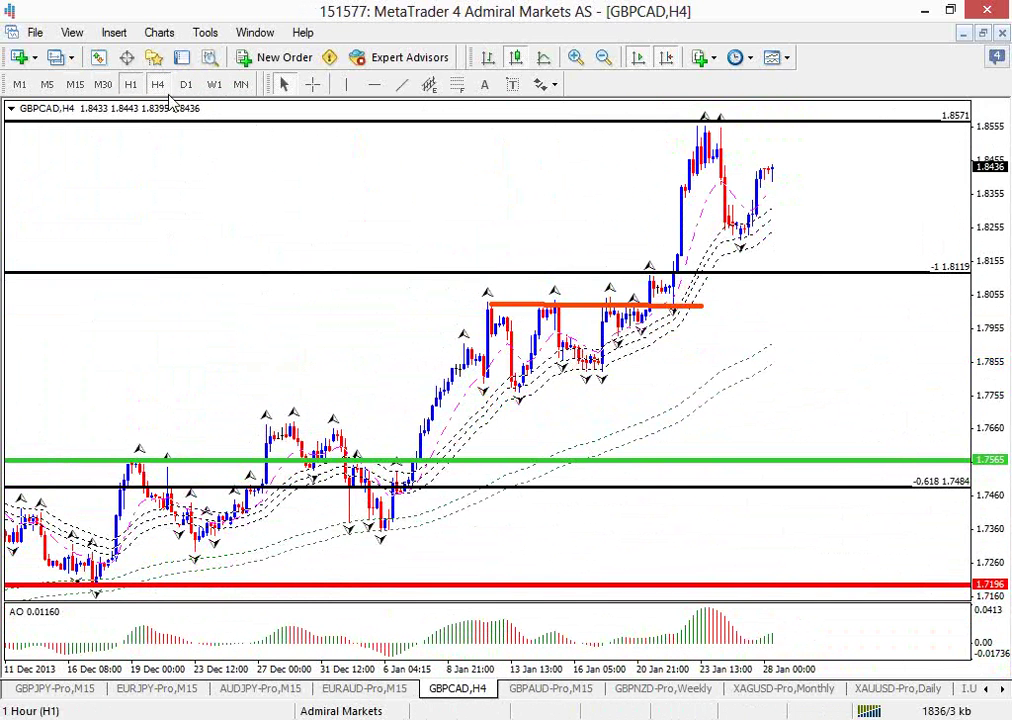
click(130, 85)
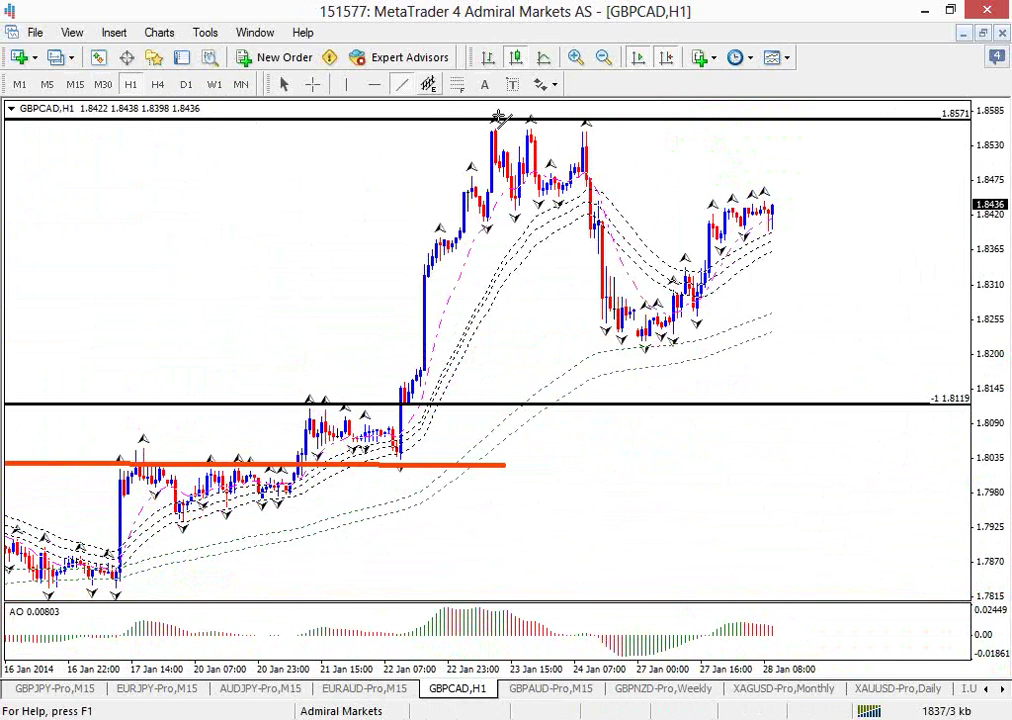
click(401, 84)
mouse_move(495, 122)
mouse_down()
mouse_move(696, 154)
mouse_move(853, 215)
mouse_move(926, 228)
mouse_move(860, 227)
mouse_up()
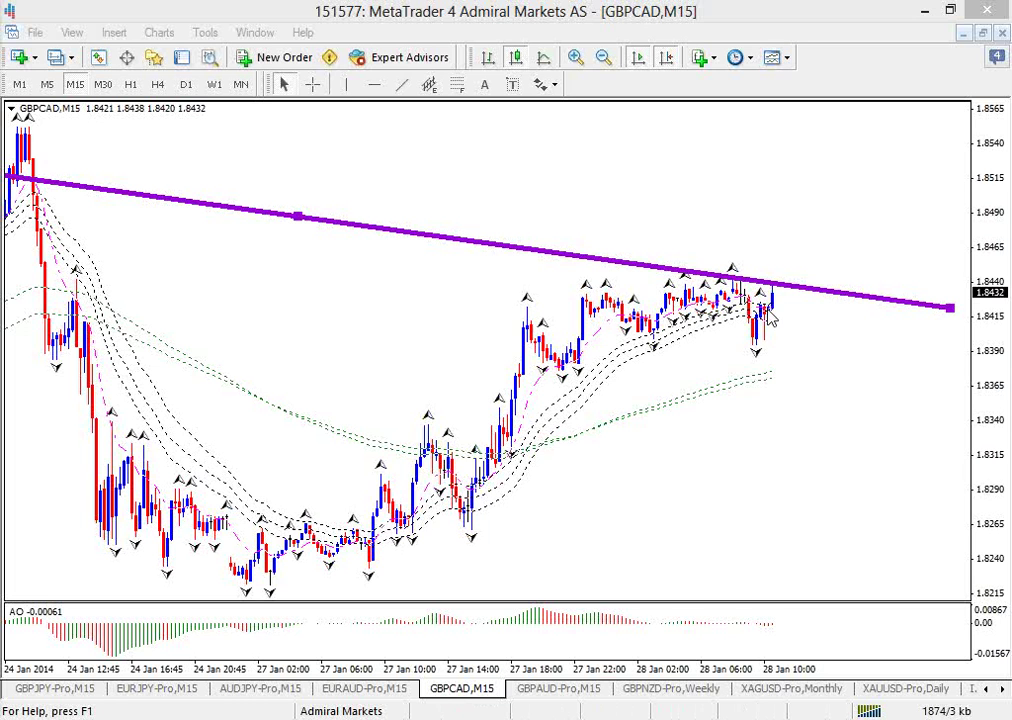
Examine GBPCAD's latest M15 candles up close against the purple descending trendline
click(781, 163)
key(plus)
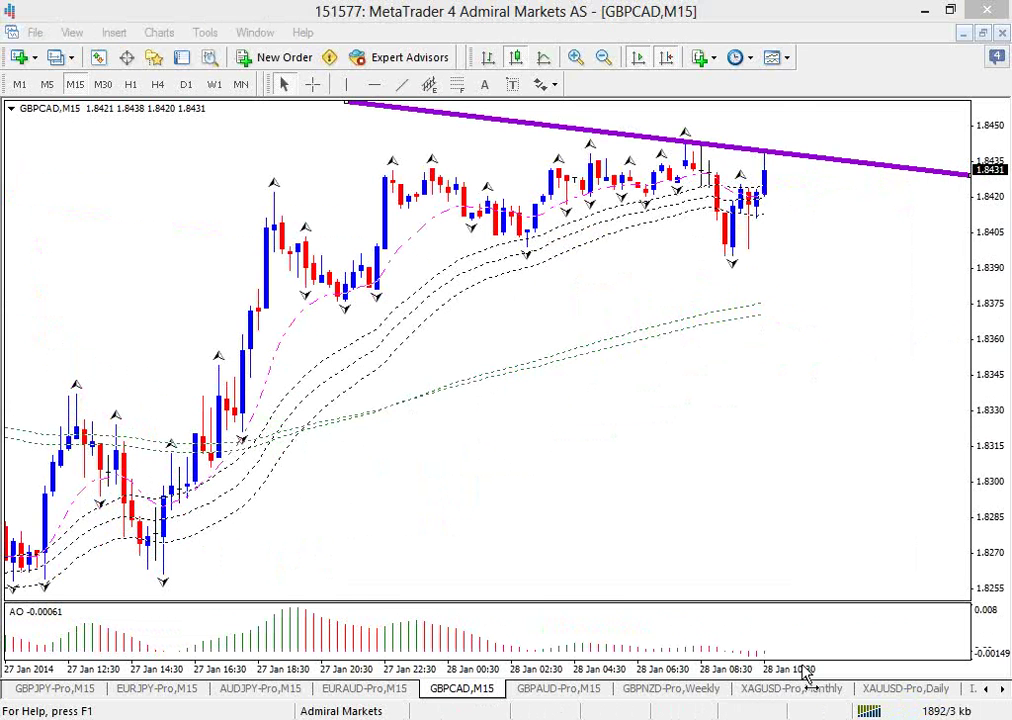
drag(806, 672, 200, 380)
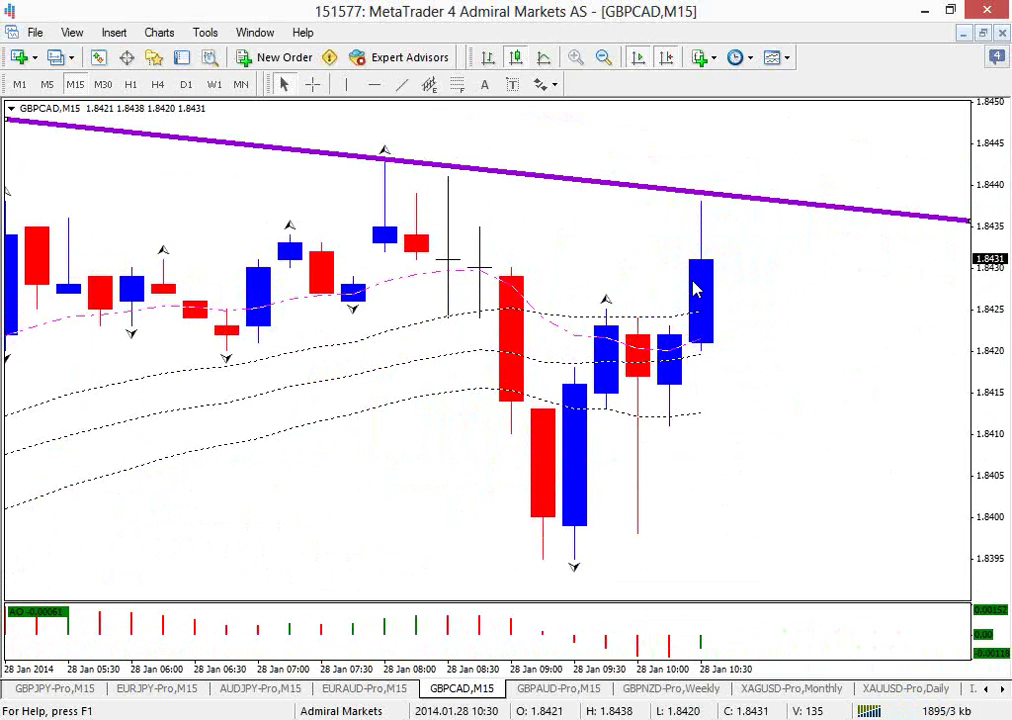
mouse_move(686, 326)
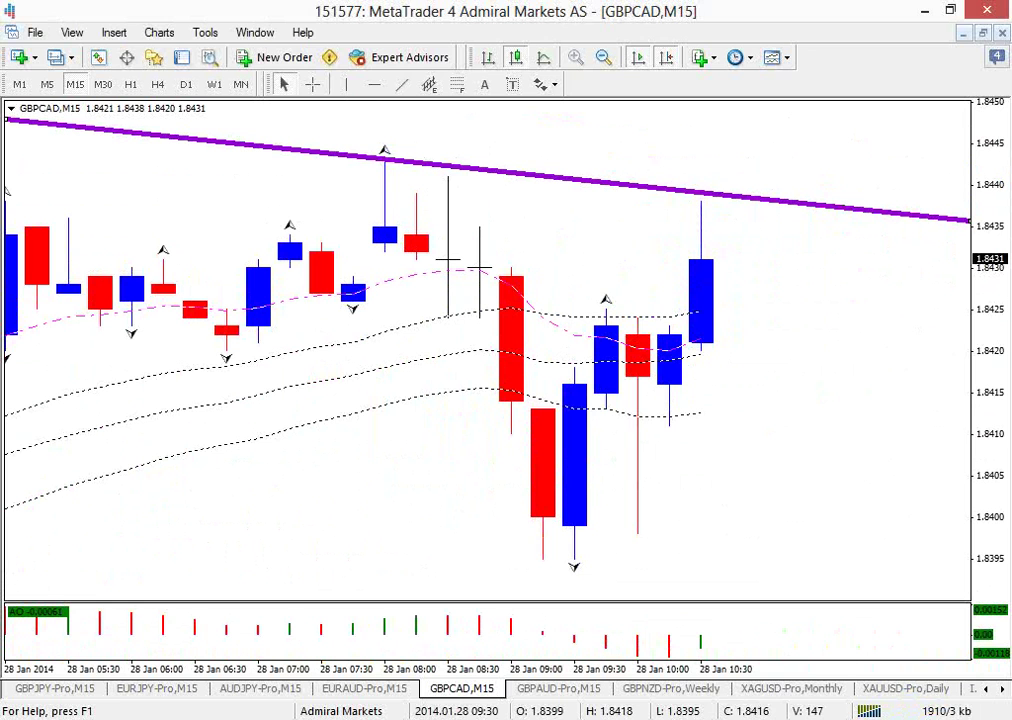
click(380, 132)
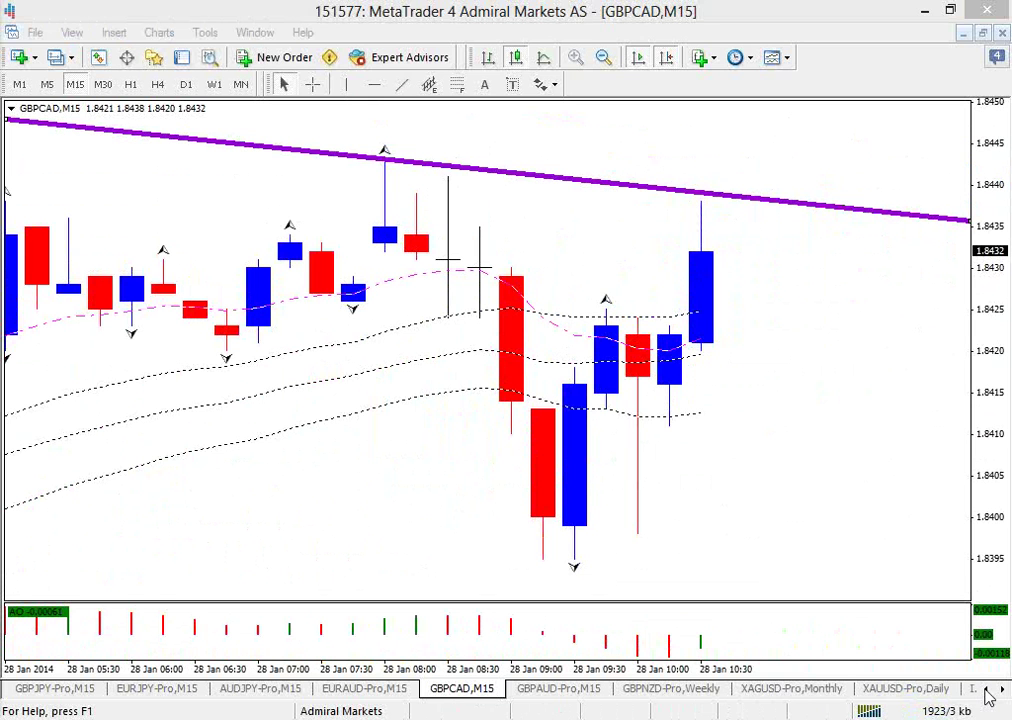
Open the EURUSD H1 chart and examine price between the two brown trendlines over a longer history
mouse_move(988, 697)
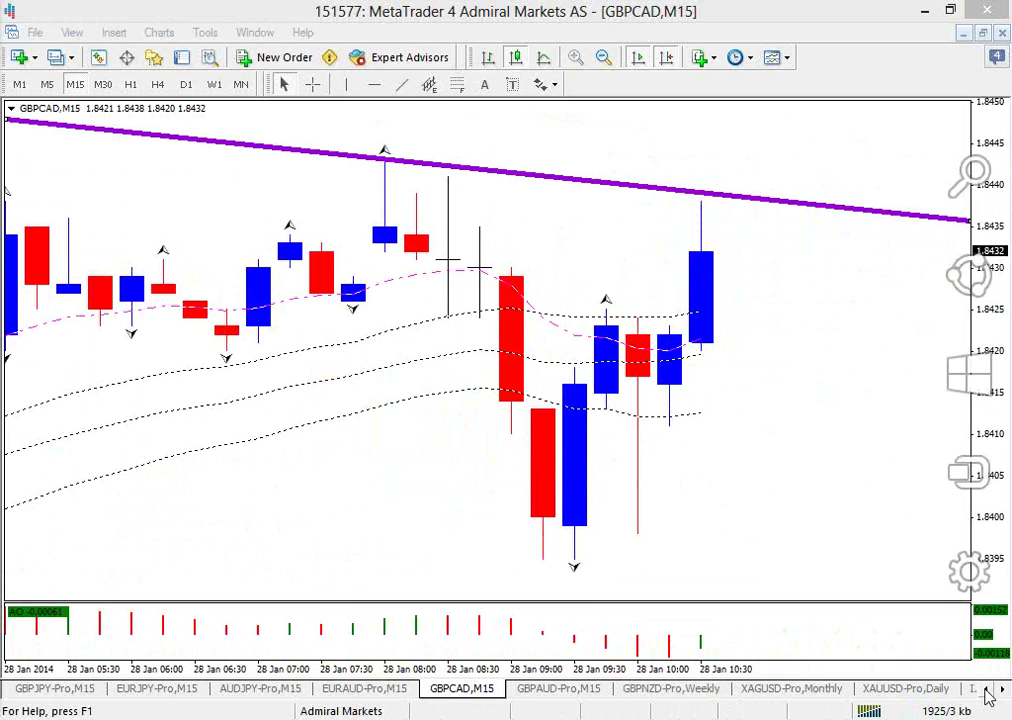
click(988, 697)
click(42, 687)
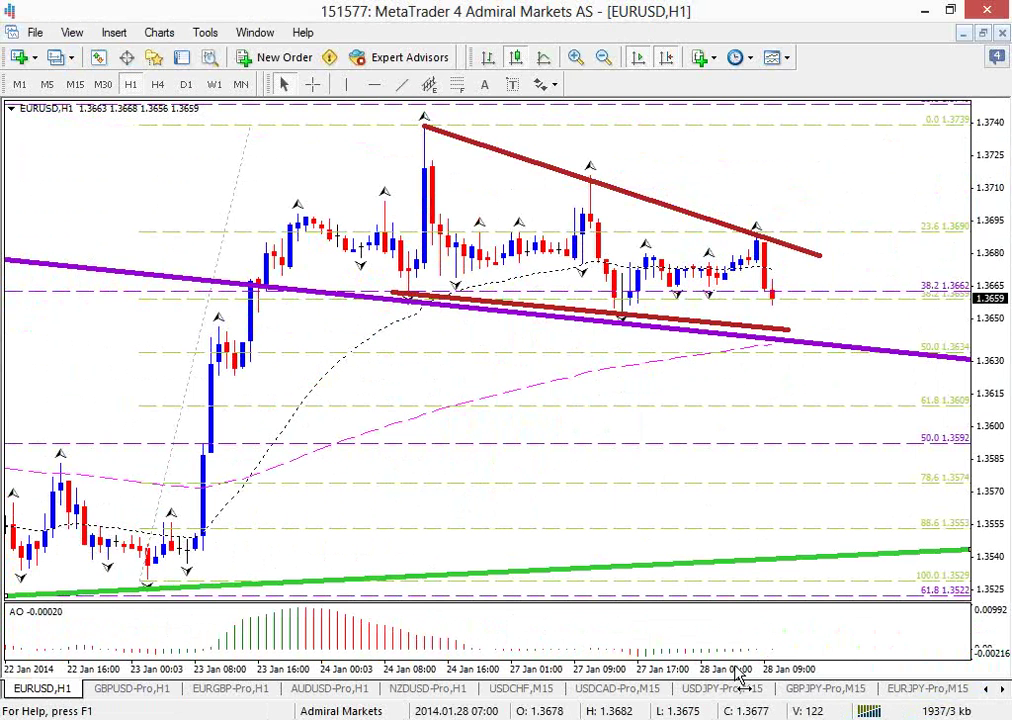
drag(738, 677, 697, 620)
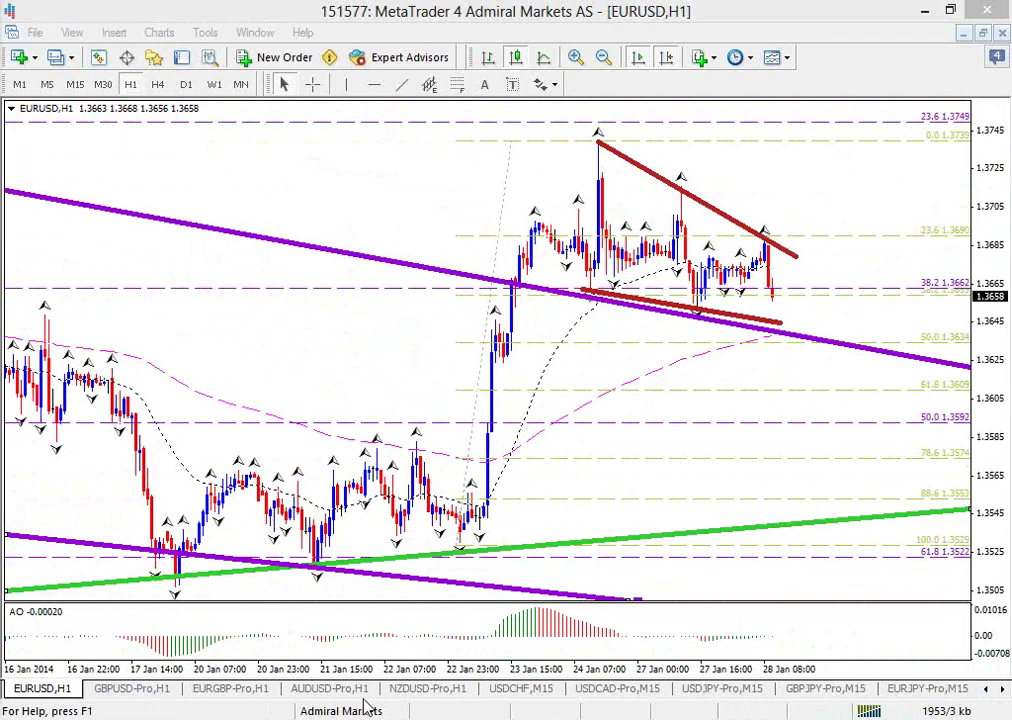
Compare the USDJPY and EURJPY M15 charts, checking price against their purple descending trendlines
click(720, 689)
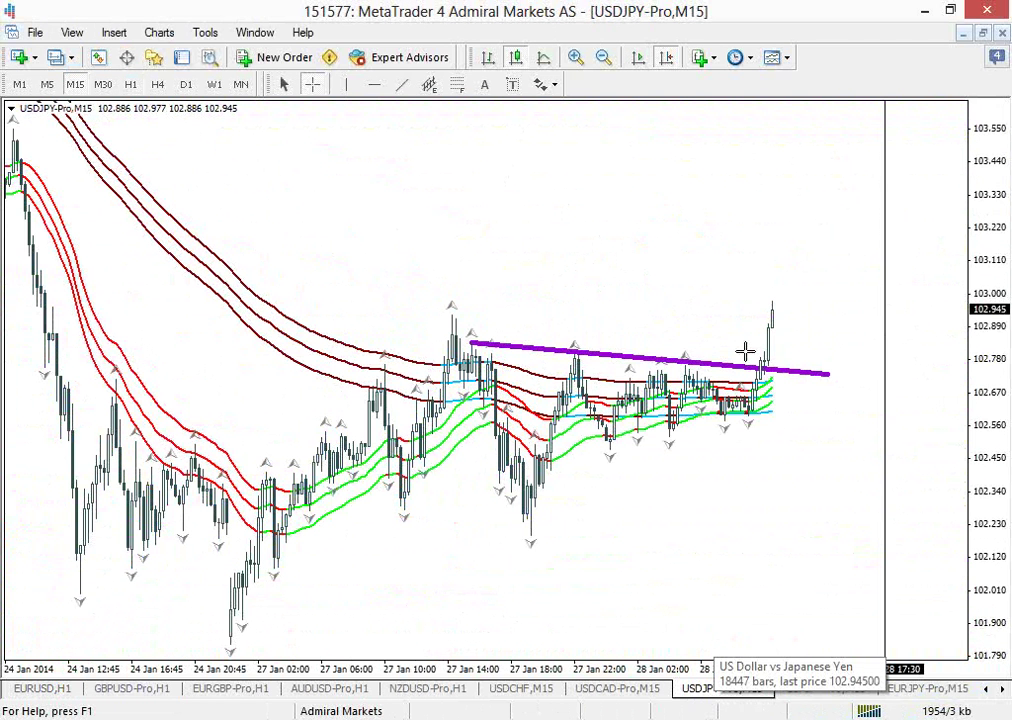
click(802, 352)
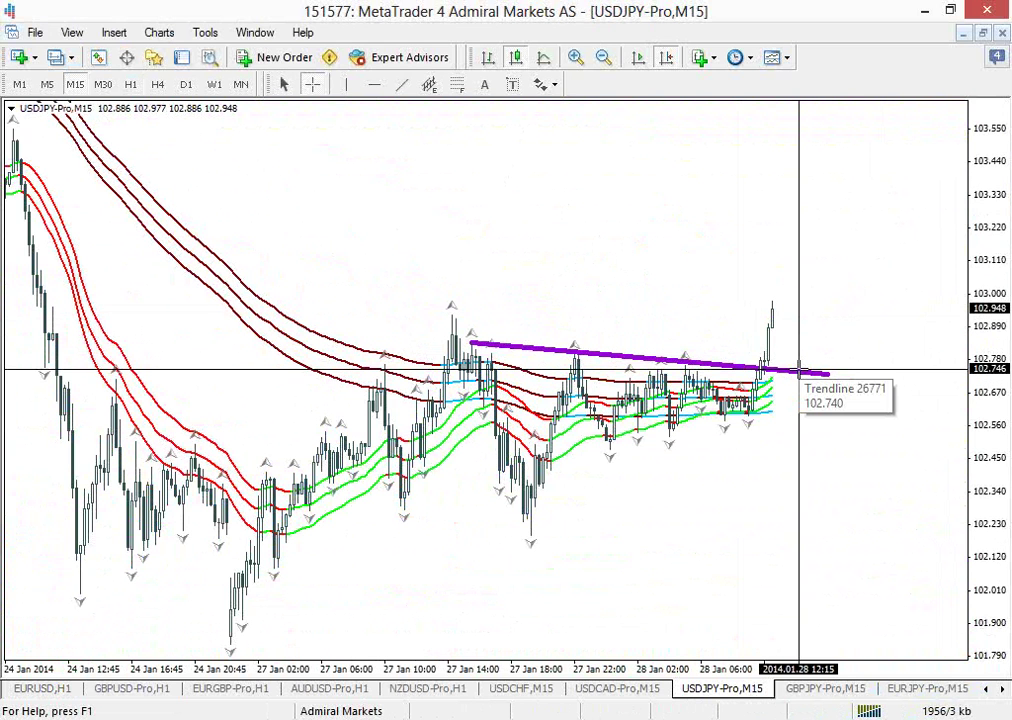
click(914, 690)
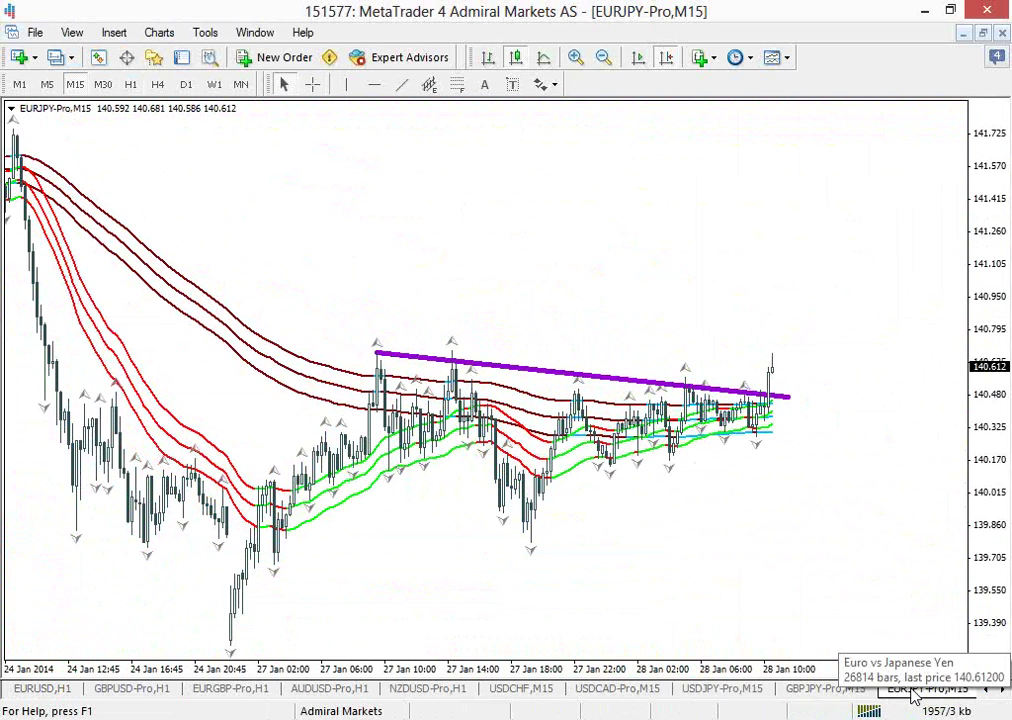
click(718, 690)
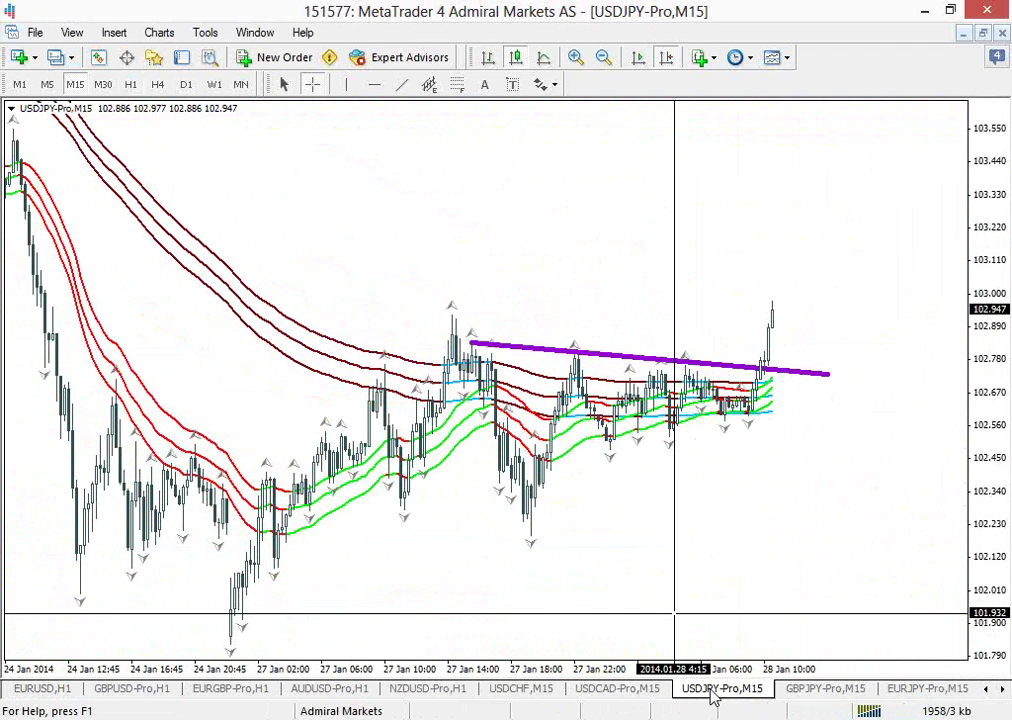
click(914, 690)
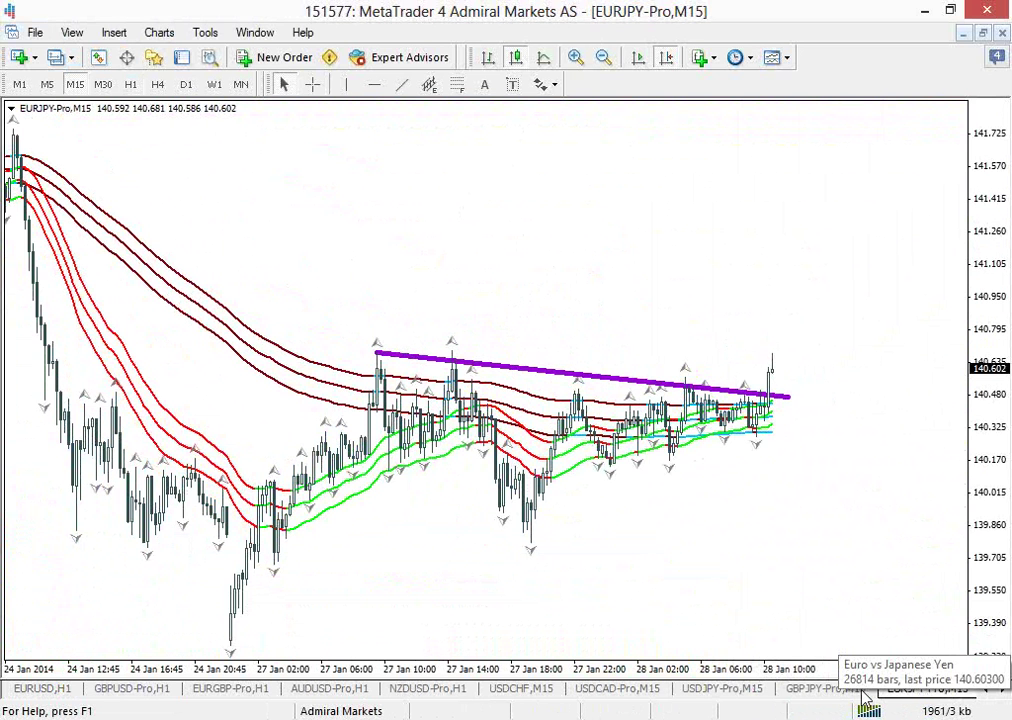
Return to EURUSD H1, sketch a stepwise drop below the purple trendline toward the green one in red, and clear the sketch
key(ctrl+Tab)
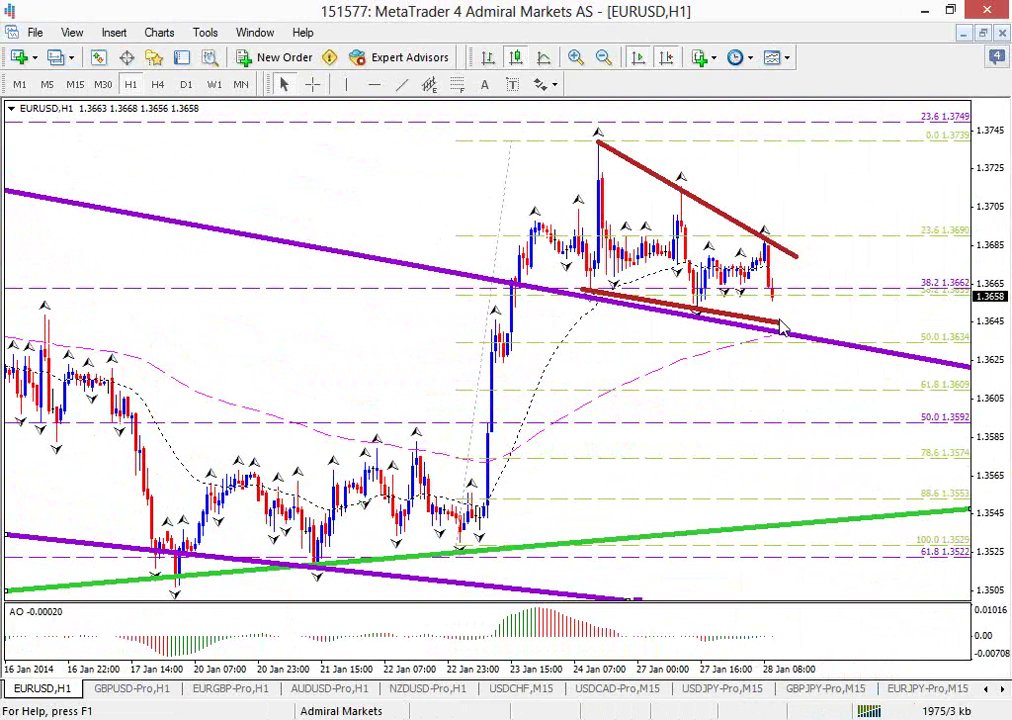
click(778, 309)
mouse_move(774, 295)
mouse_down()
mouse_move(788, 388)
mouse_move(840, 341)
mouse_move(899, 418)
mouse_move(842, 437)
mouse_up()
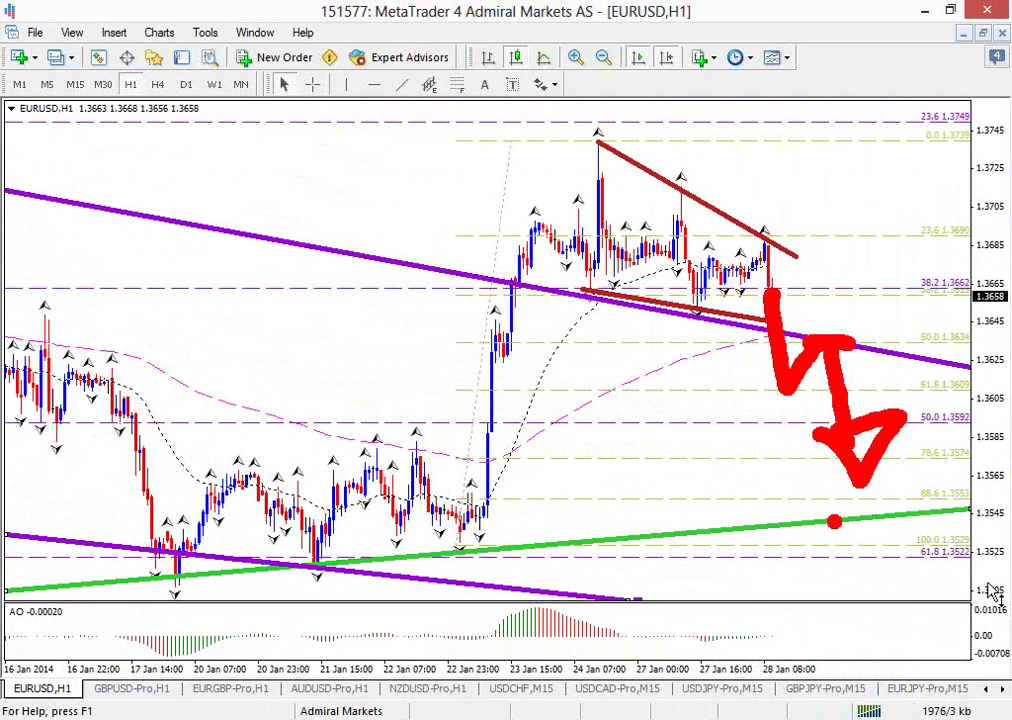
key(Escape)
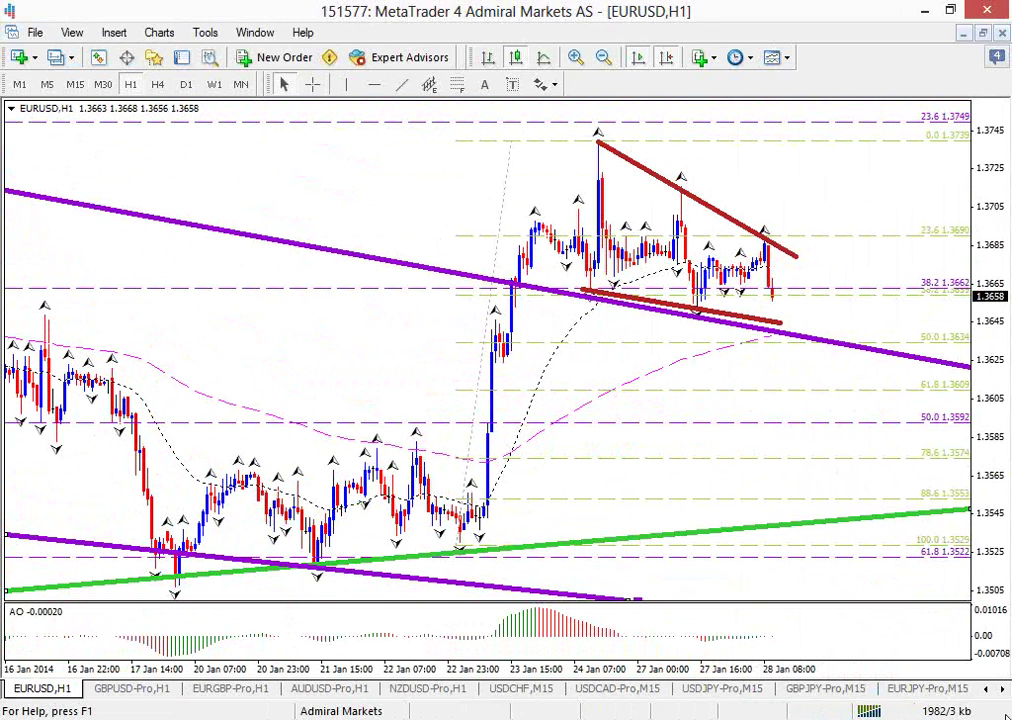
Look at AUDJPY and GBPAUD on M15, and switch the GBPNZD chart to M15
click(1001, 689)
click(1002, 688)
click(1002, 688)
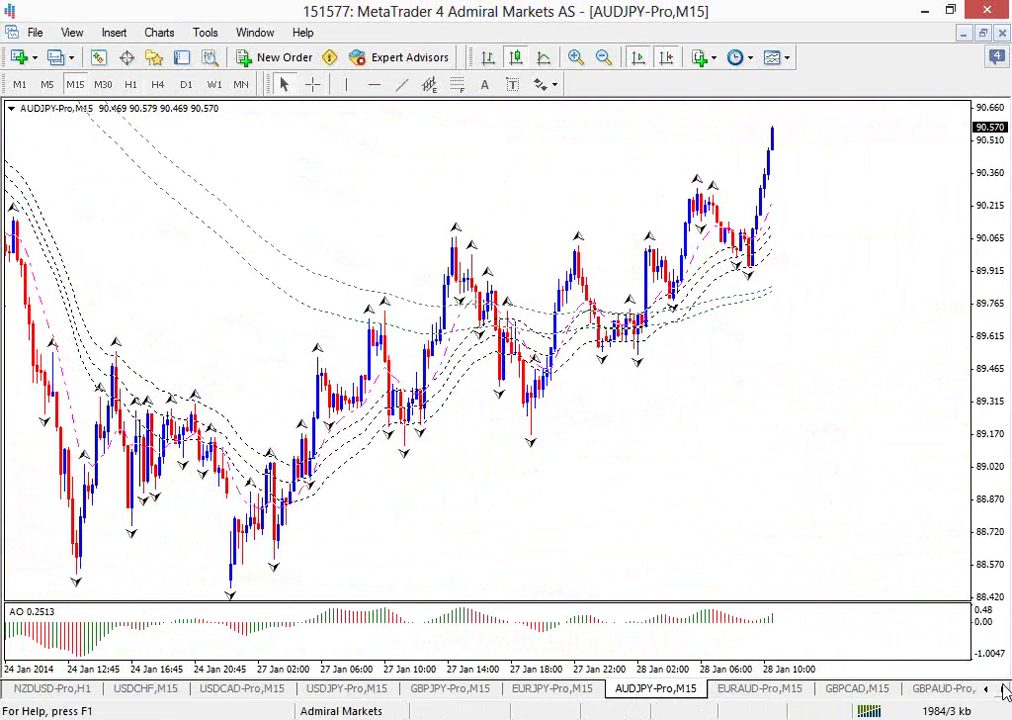
click(1005, 690)
click(1005, 690)
click(768, 690)
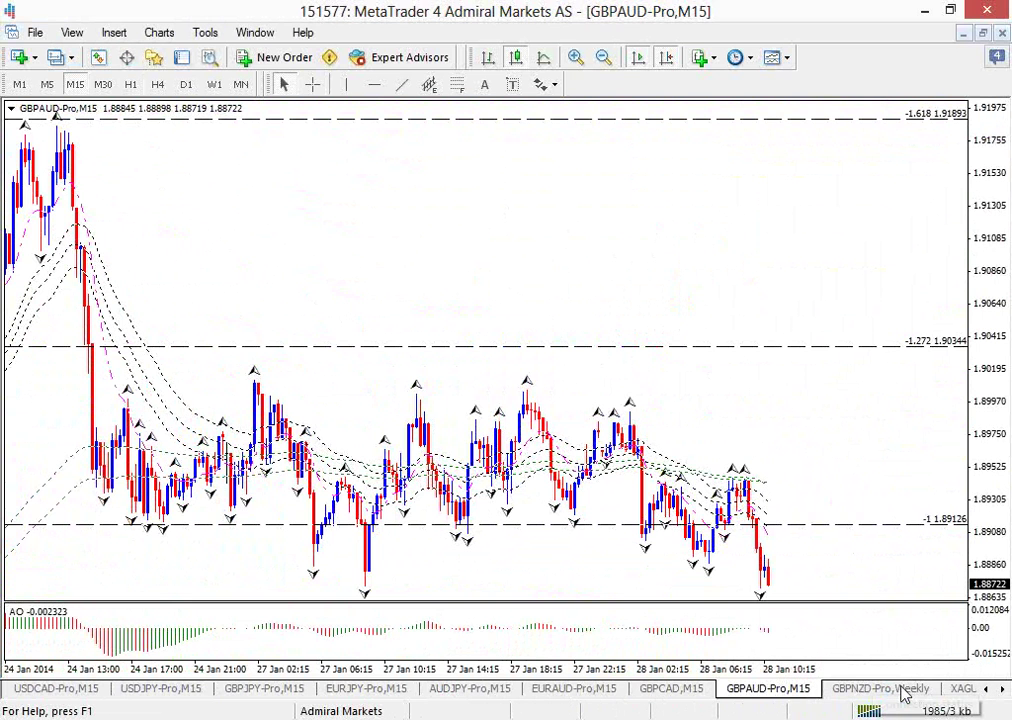
click(903, 690)
click(75, 84)
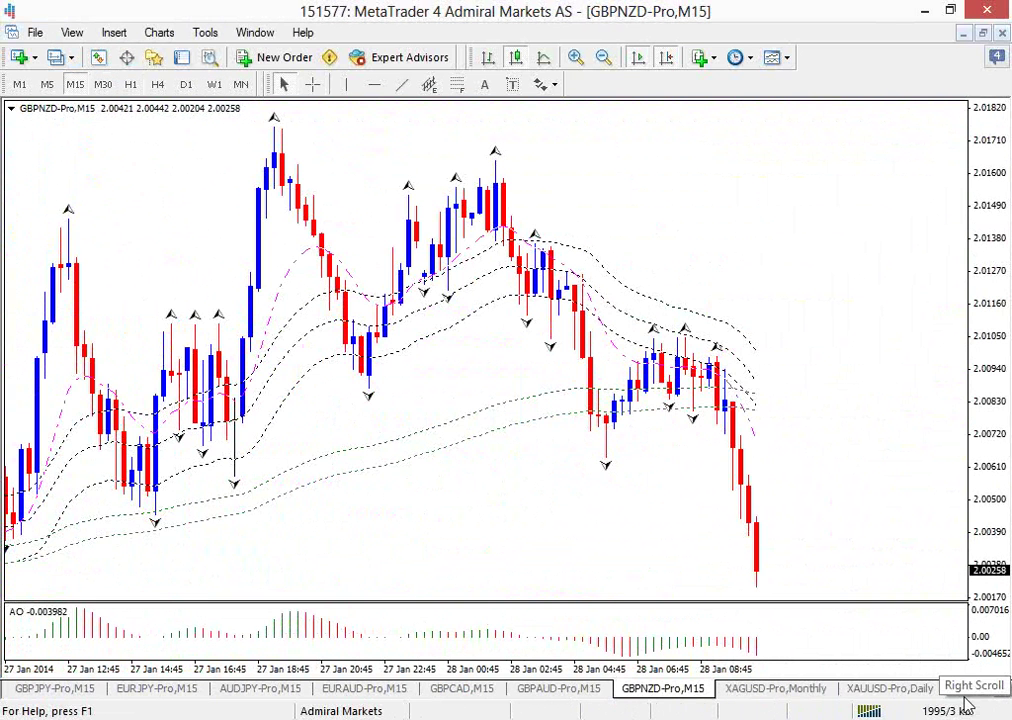
Find the EURNZD chart after GBPCHF and move it ahead of AUDNZD in the chart order
click(1004, 692)
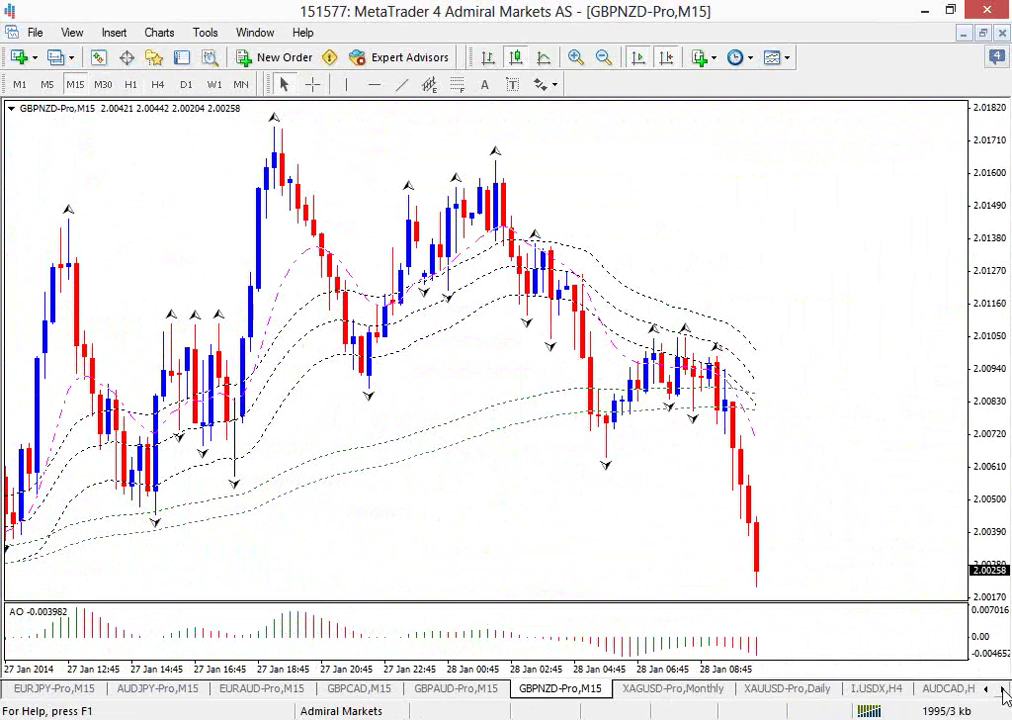
click(1004, 692)
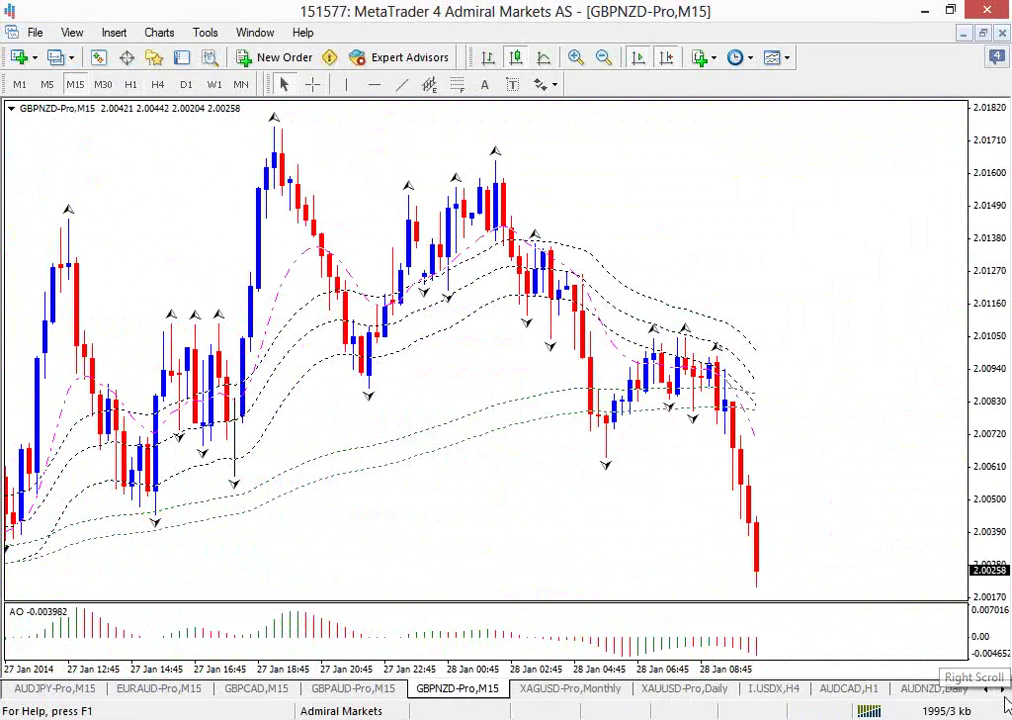
click(1004, 692)
click(1004, 692)
click(1004, 692)
click(1004, 692)
click(1004, 692)
click(1004, 692)
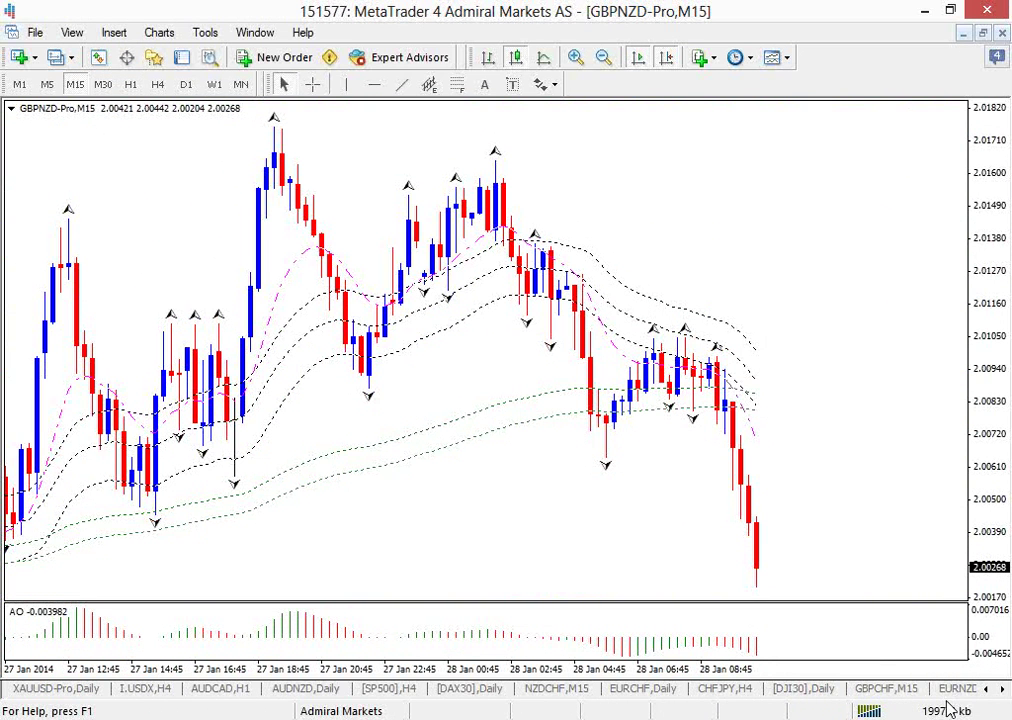
click(1003, 692)
click(1003, 692)
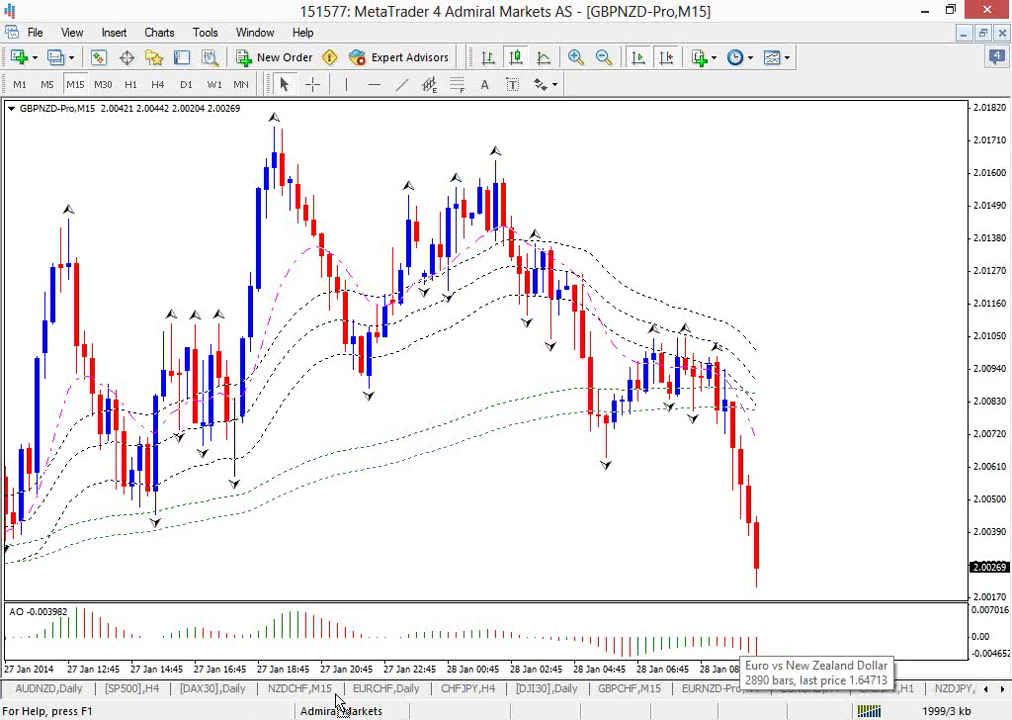
click(797, 689)
drag(17, 694, 18, 693)
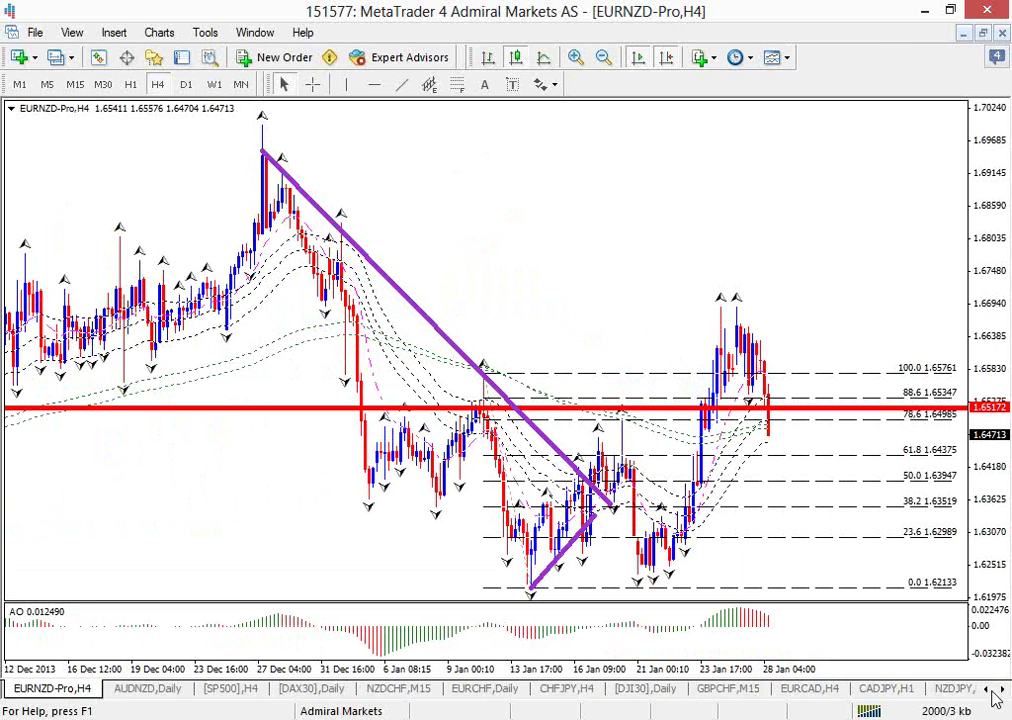
Move the EURNZD chart forward in the chart order to sit between GBPNZD and XAGUSD
click(987, 693)
click(987, 693)
click(987, 693)
click(987, 693)
click(987, 693)
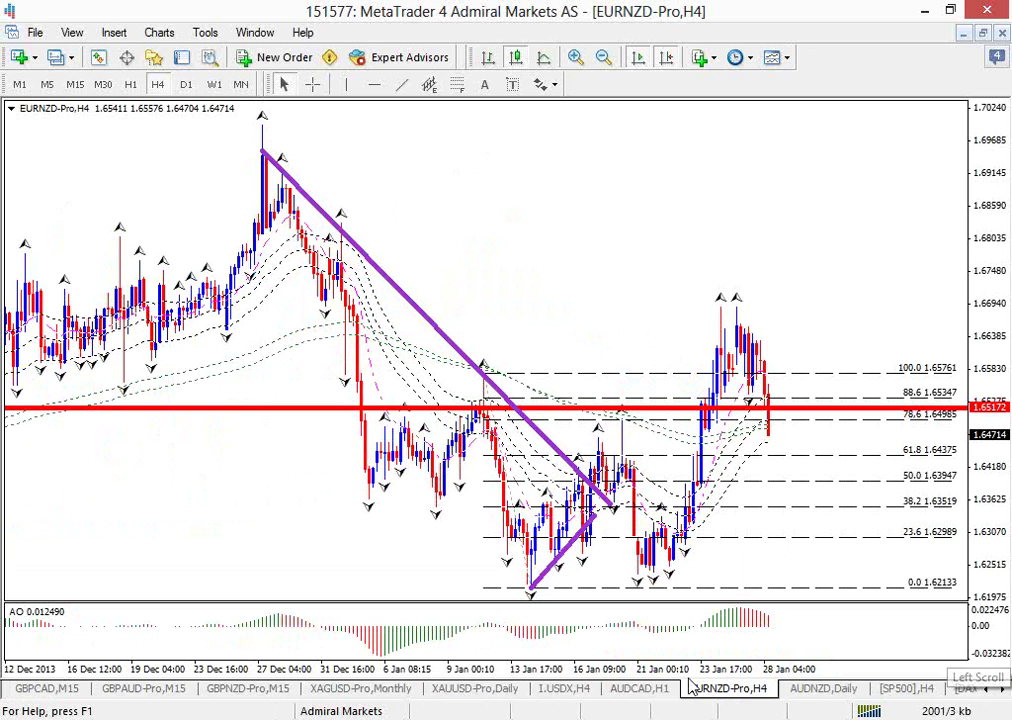
drag(350, 700, 303, 692)
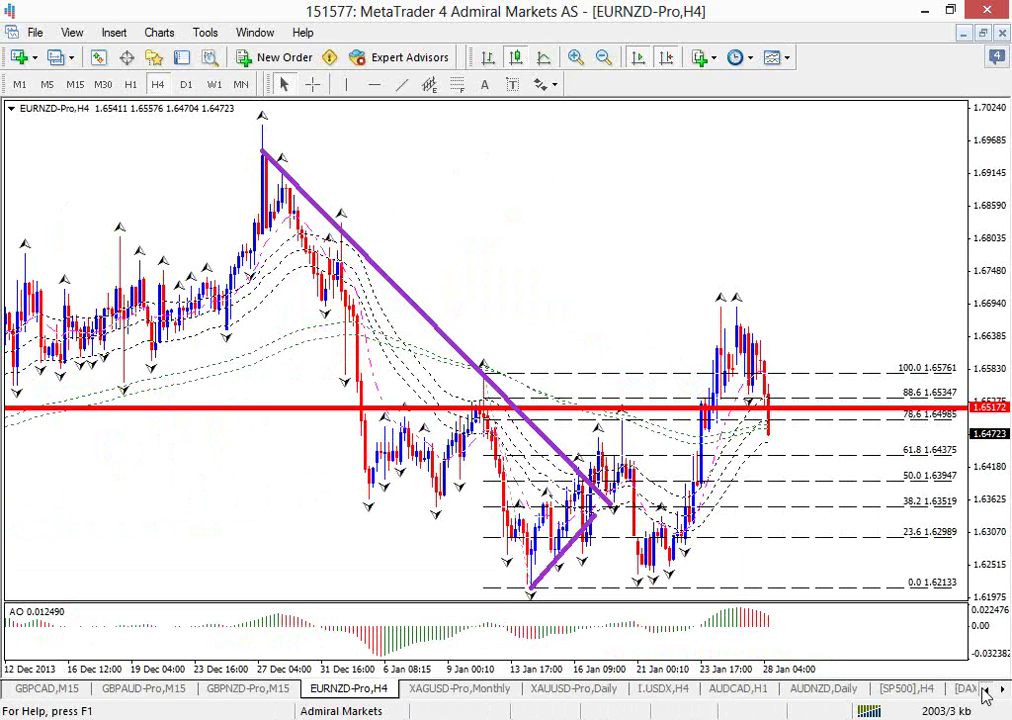
Move the EURAUD chart between GBPAUD and GBPNZD in the chart order, and open GBPCAD M15
click(986, 690)
click(986, 690)
click(986, 690)
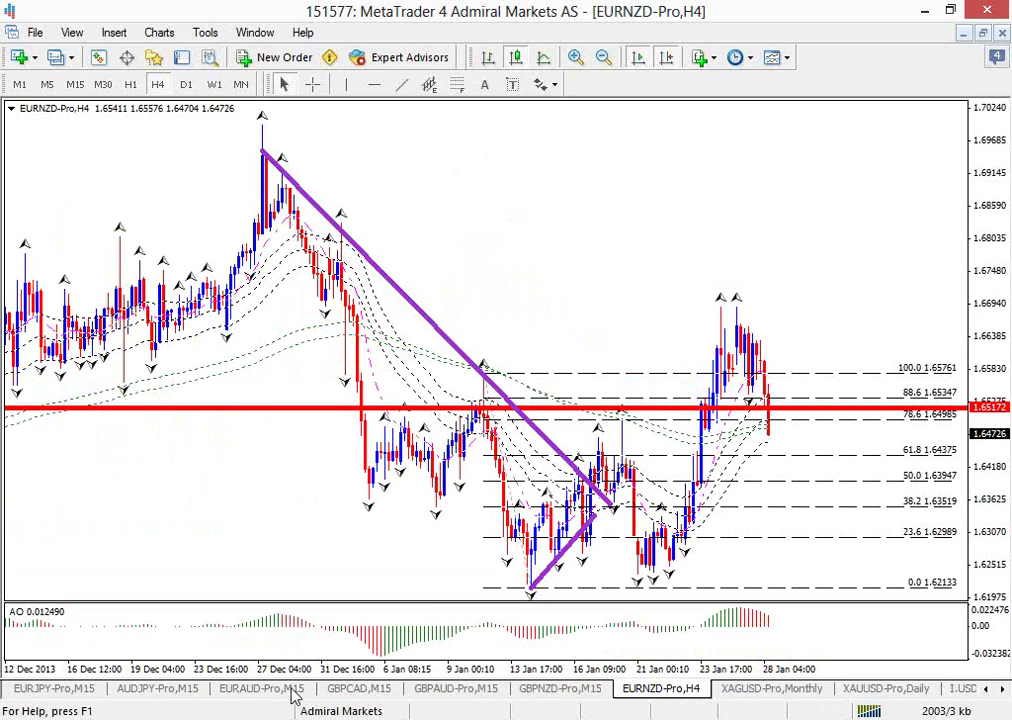
click(265, 689)
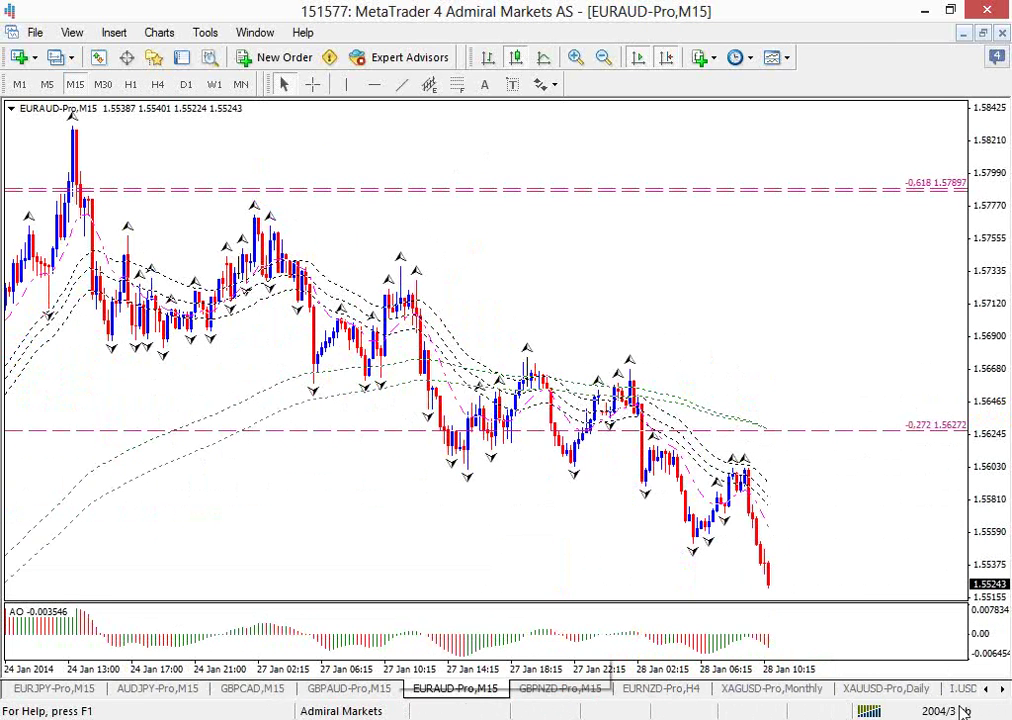
click(385, 689)
click(986, 690)
click(986, 690)
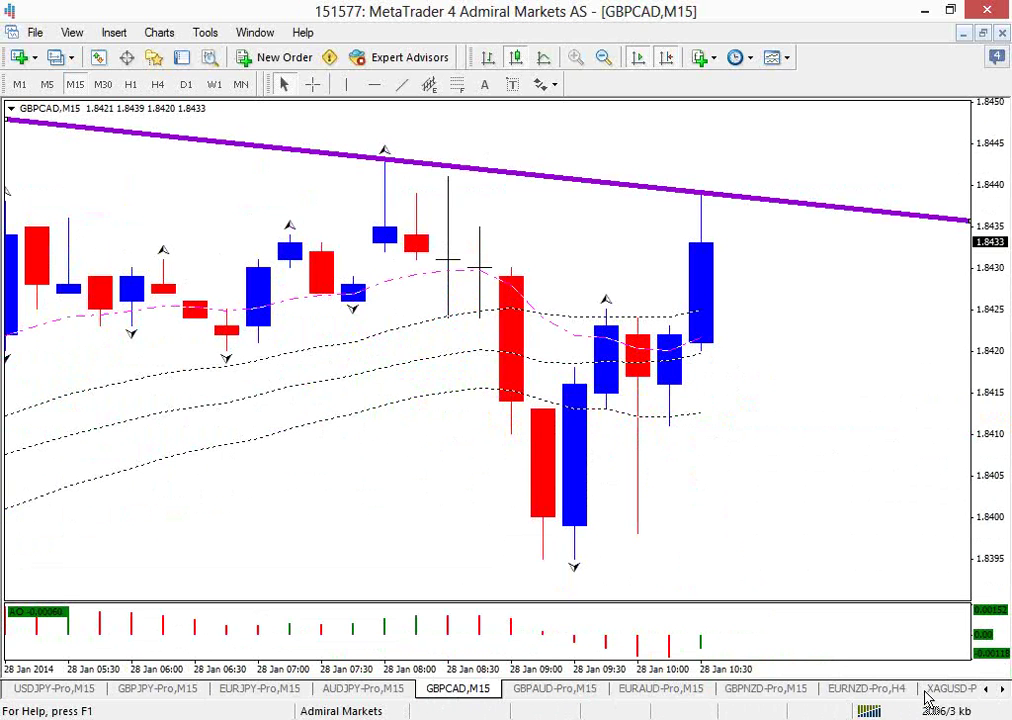
Move the GBPCAD chart back in the chart order to sit between AUDCAD and AUDNZD
click(1004, 690)
click(1004, 690)
click(1004, 690)
click(1004, 690)
click(1004, 690)
click(1004, 690)
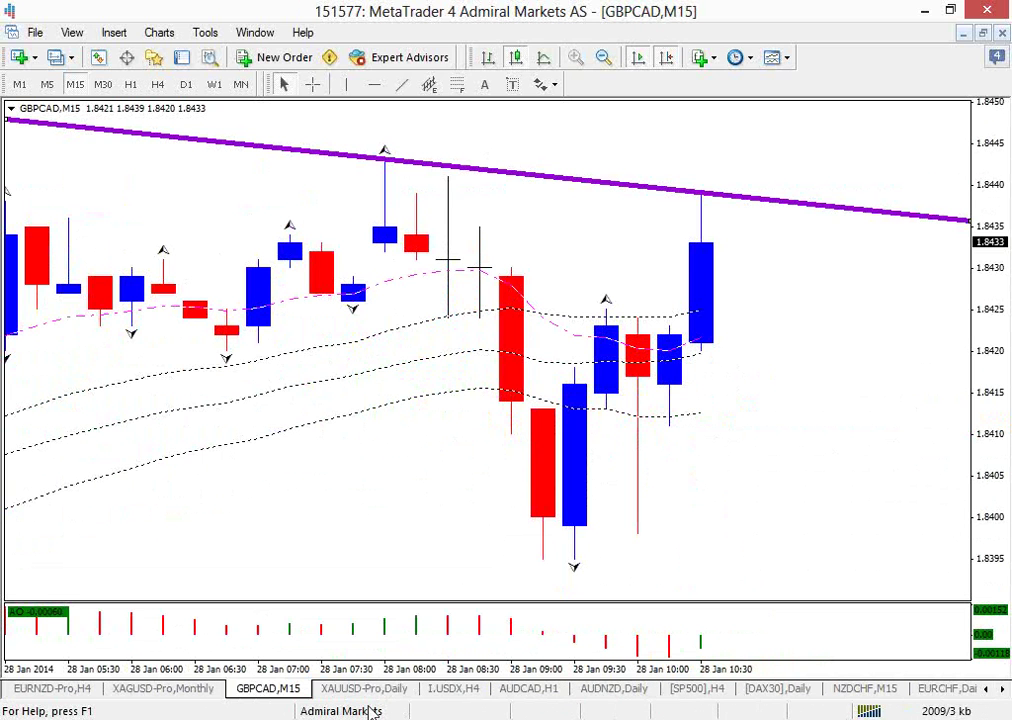
drag(496, 688, 515, 690)
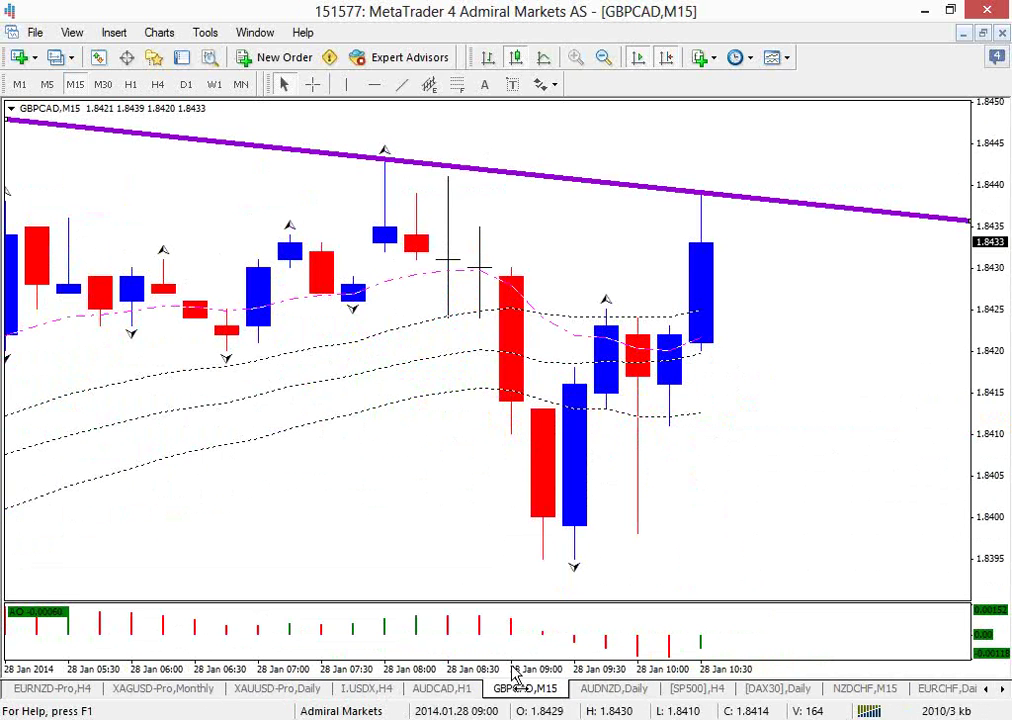
Browse the charts after GBPCAD in the chart order and check the current date and time in the system clock
click(1004, 690)
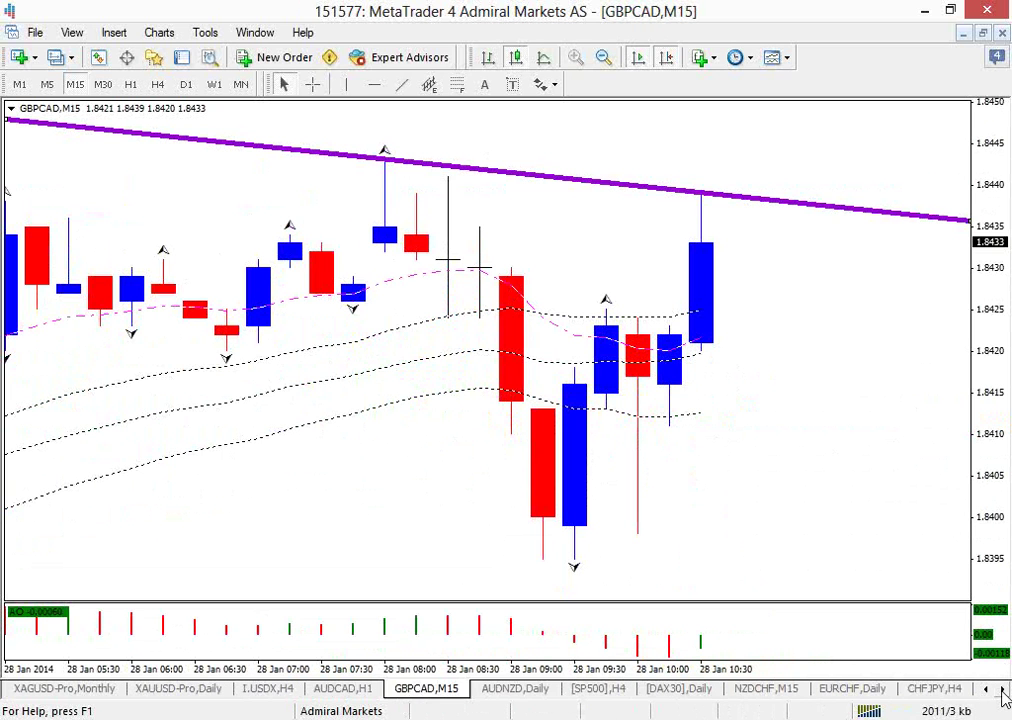
click(1004, 690)
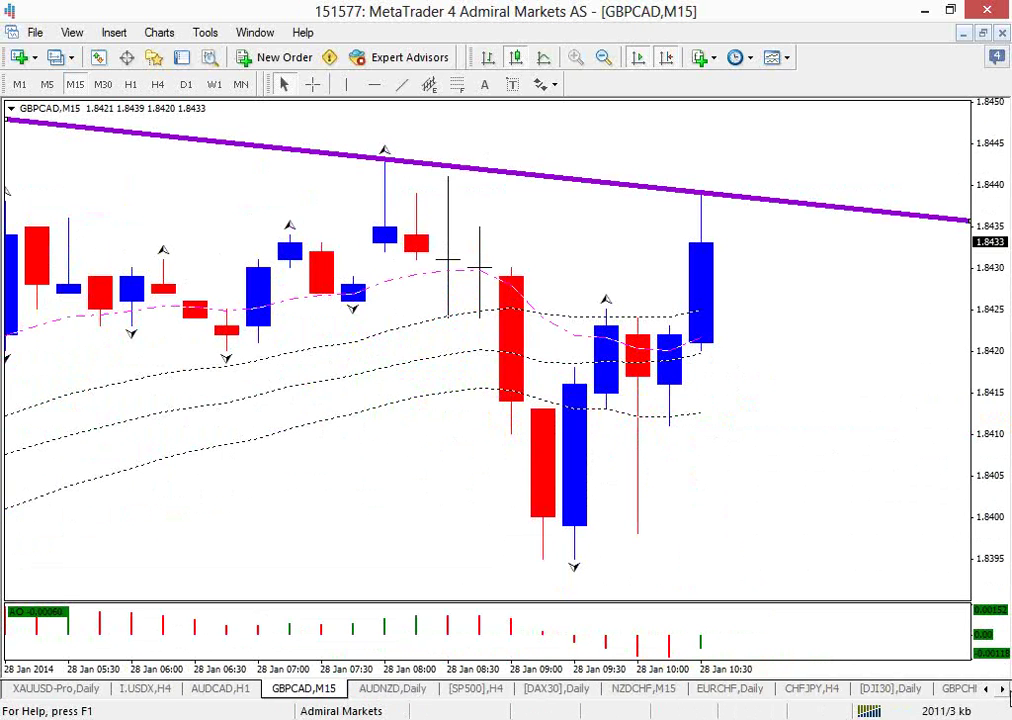
click(1004, 690)
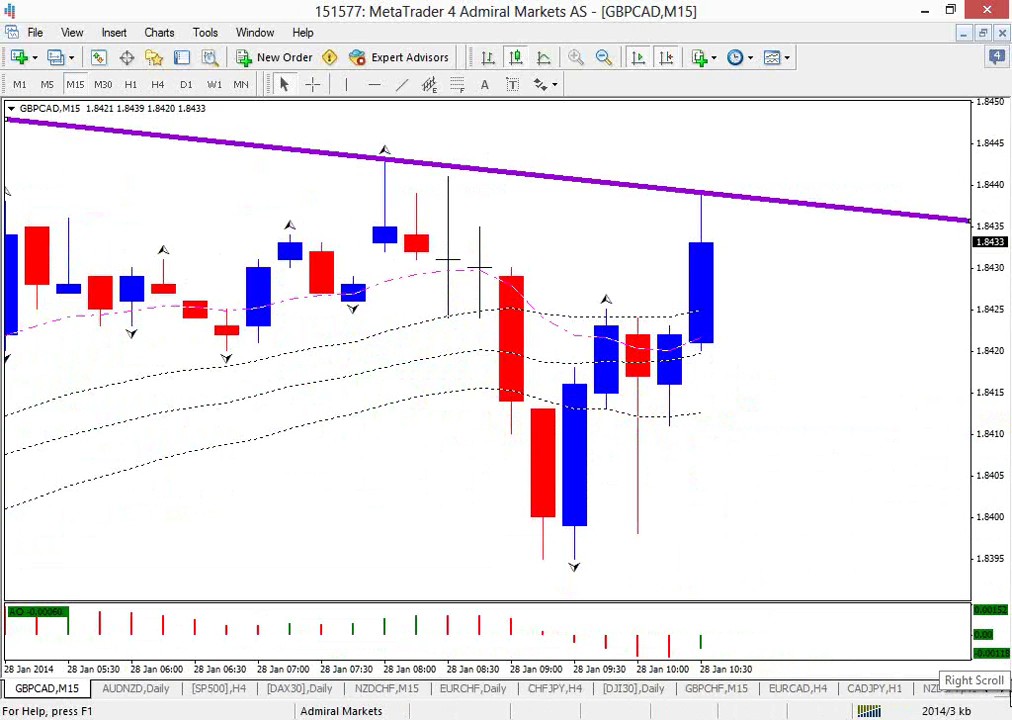
click(960, 719)
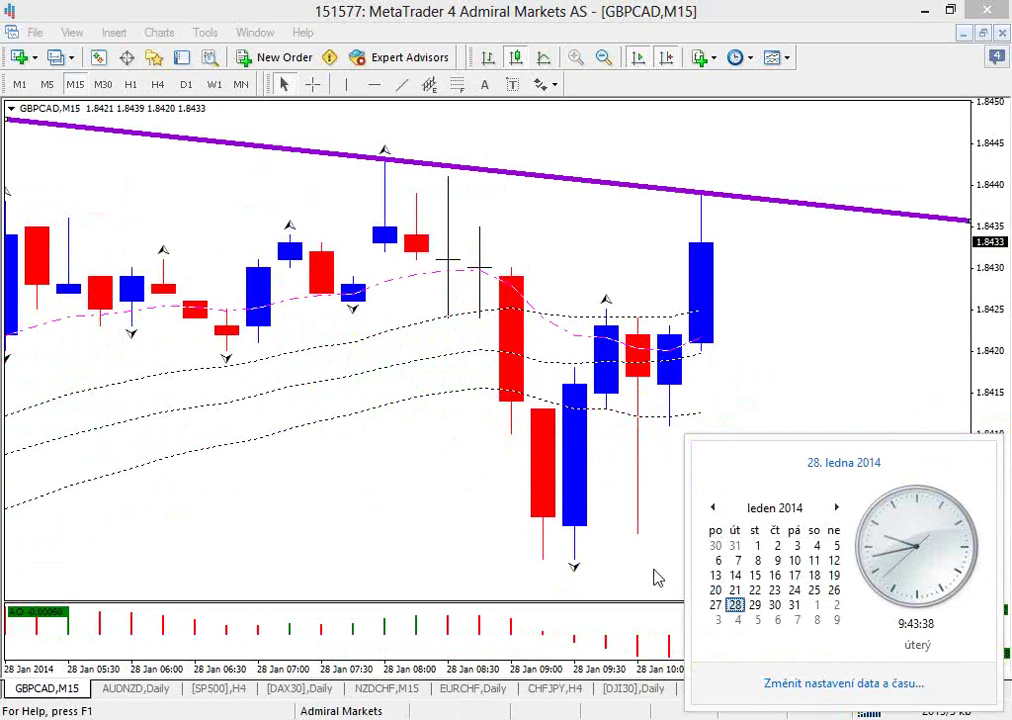
click(293, 234)
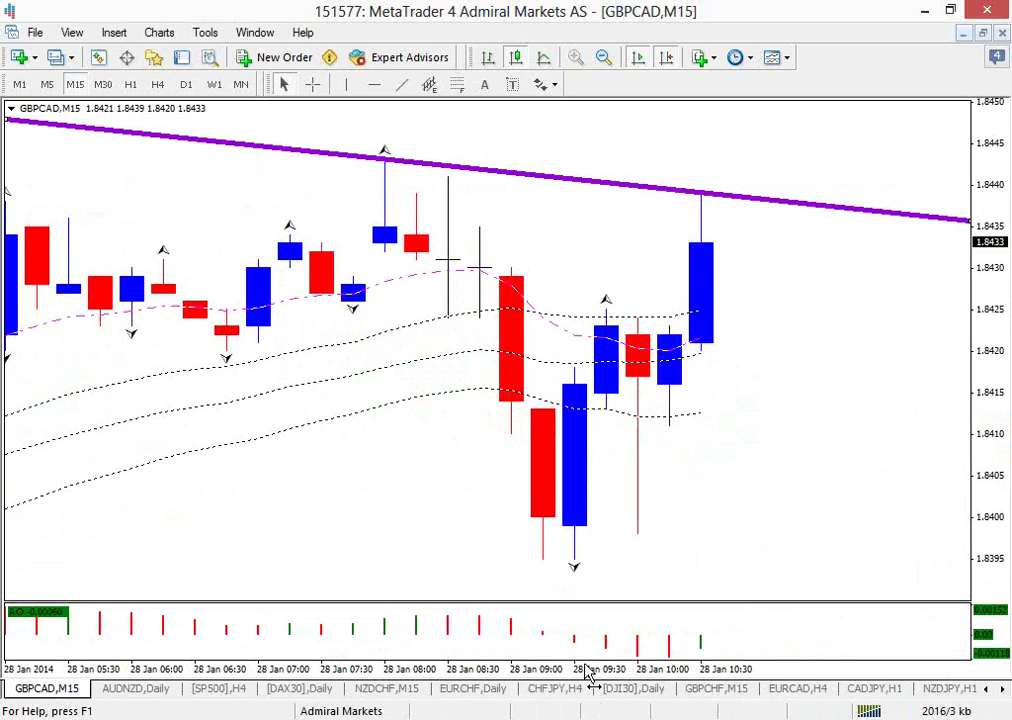
Compress the GBPCAD M15 chart and examine price against its 34-, 144- and 169-period moving averages
drag(578, 675, 497, 468)
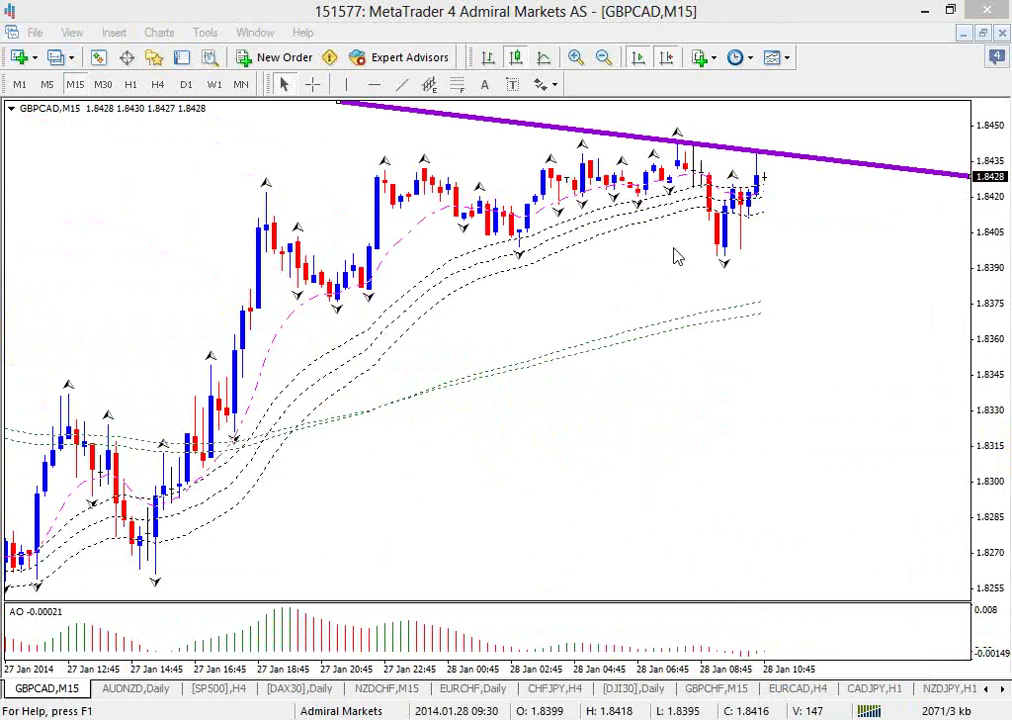
right_click(753, 309)
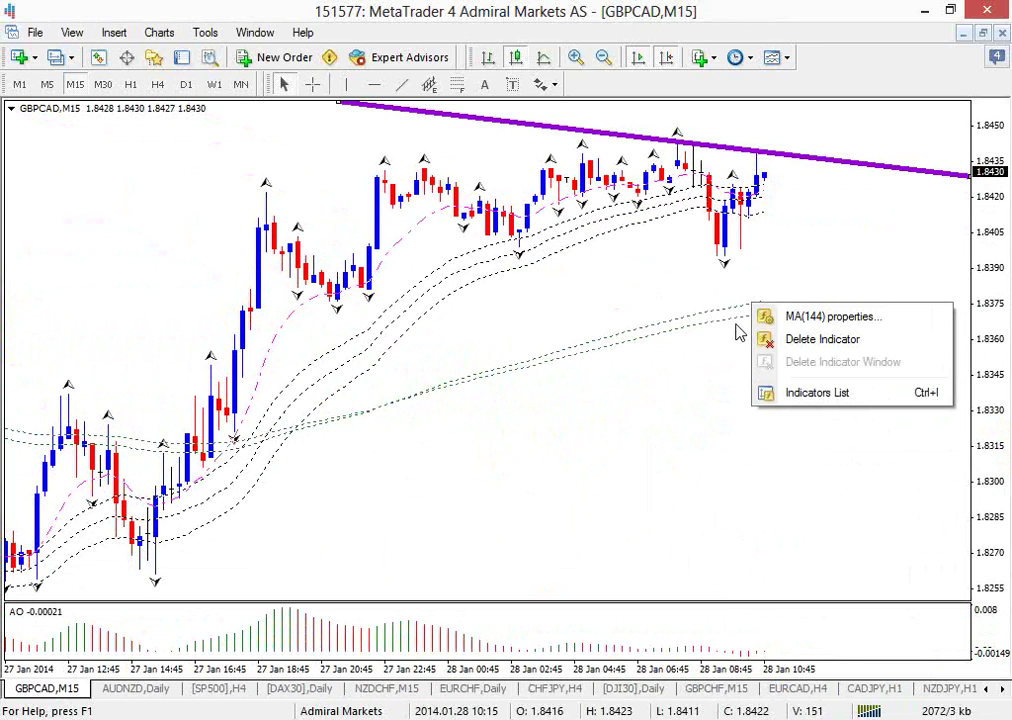
click(735, 328)
right_click(738, 322)
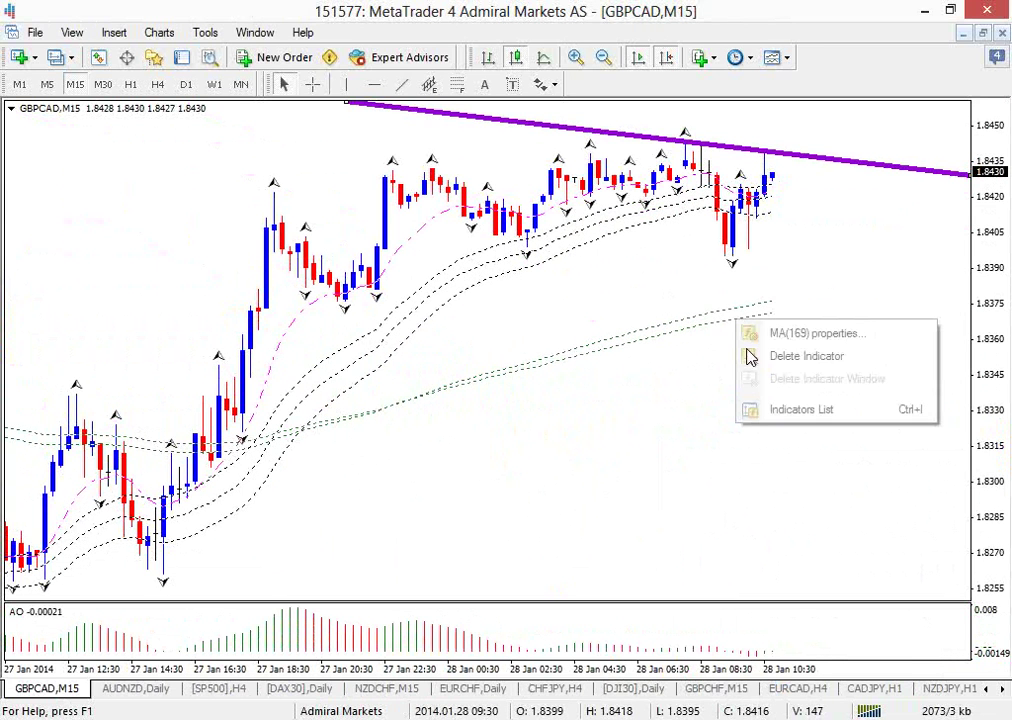
click(660, 412)
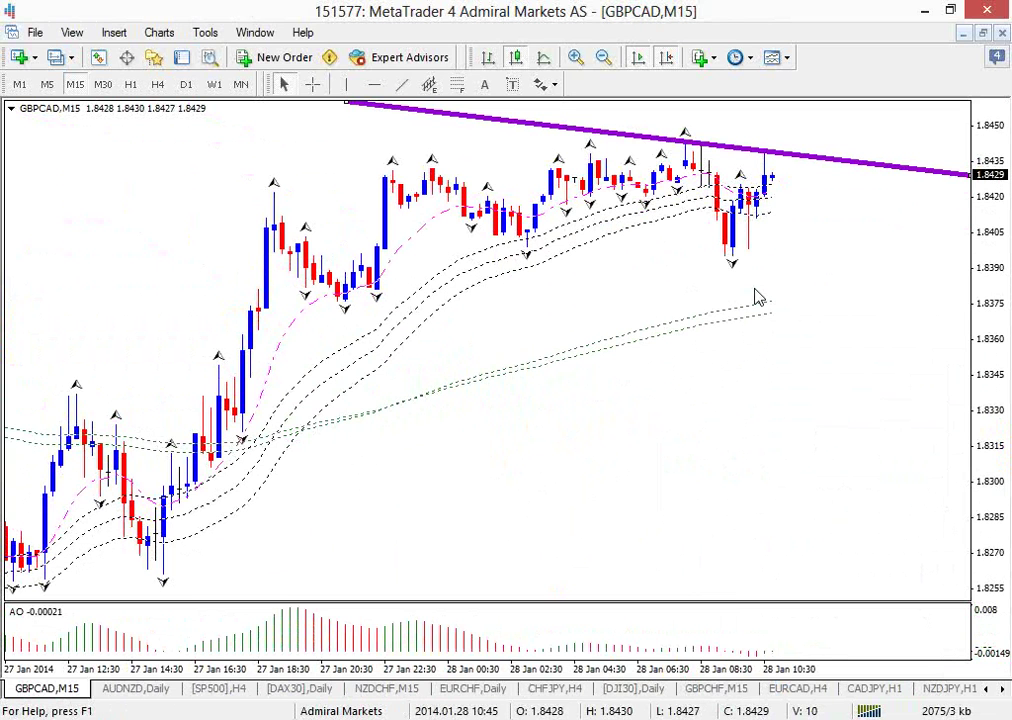
mouse_move(695, 195)
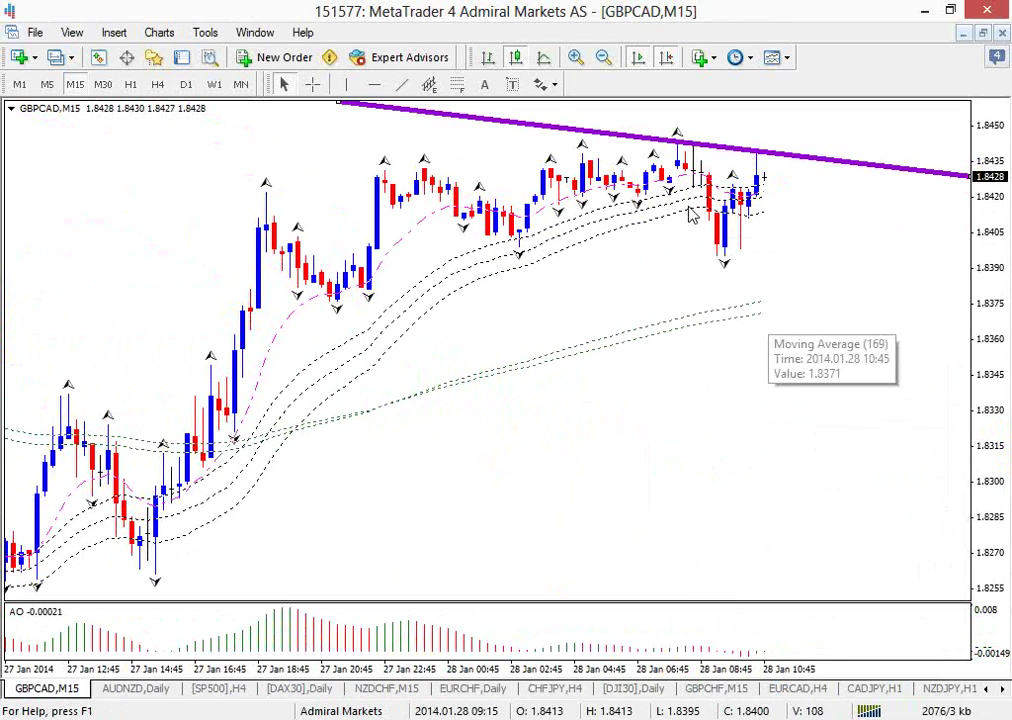
mouse_move(697, 253)
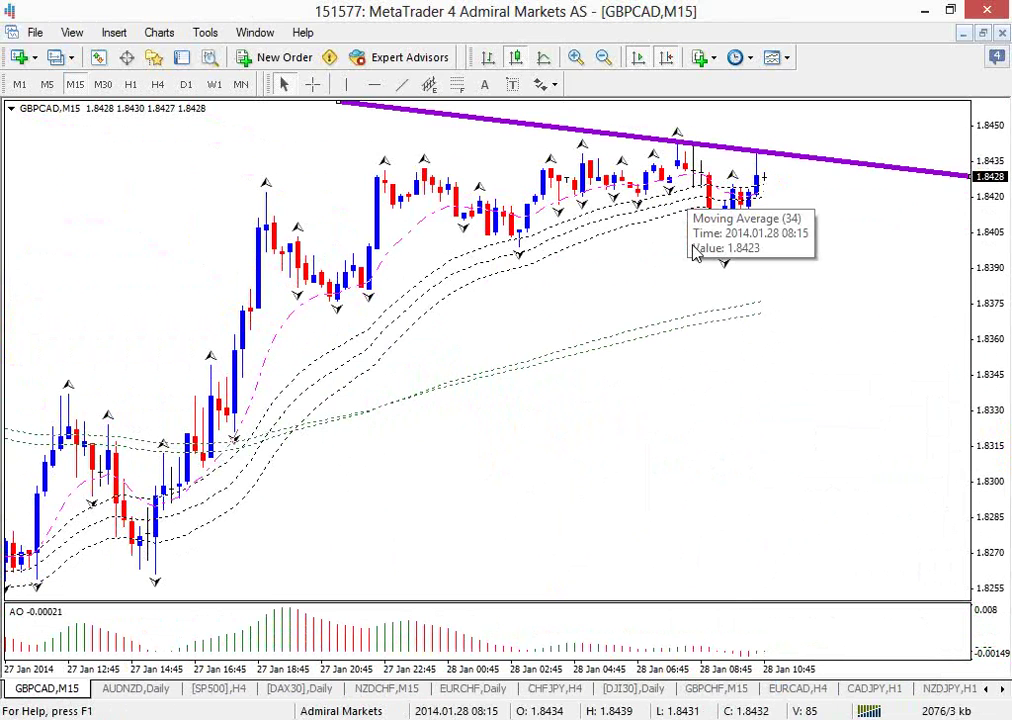
mouse_move(612, 232)
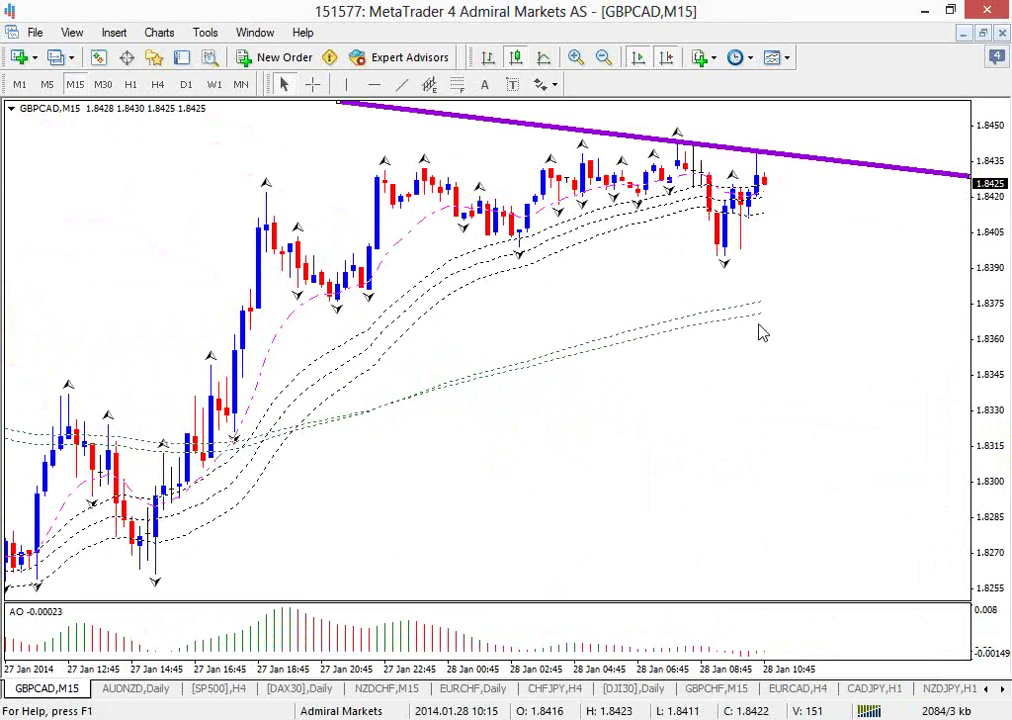
mouse_move(624, 212)
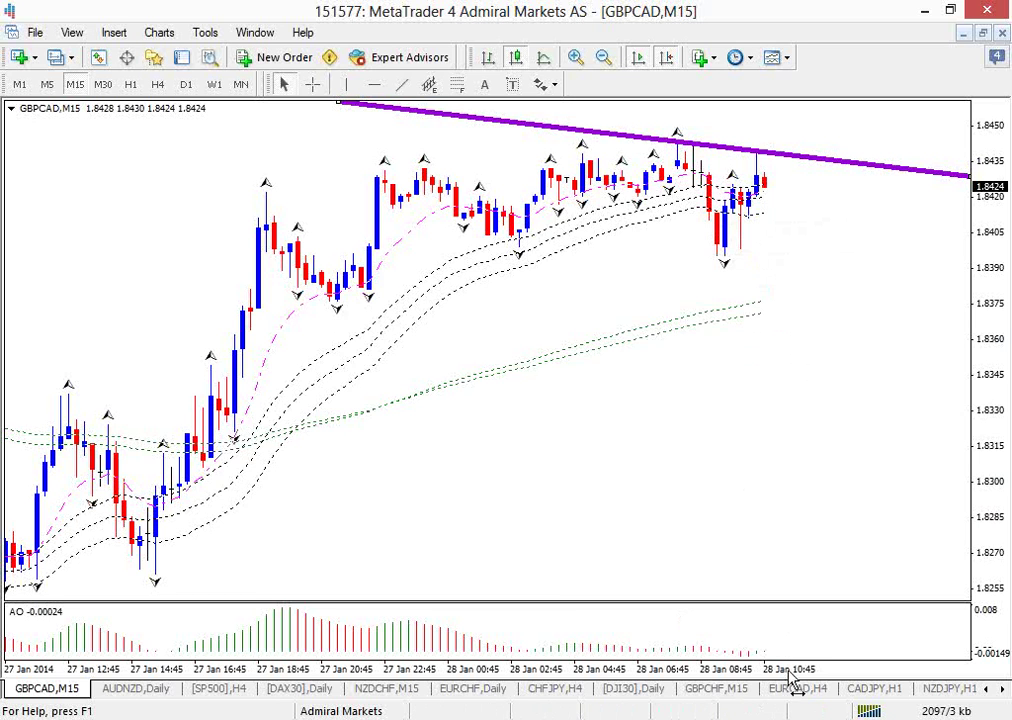
Draw a horizontal line at 1.8443 along the recent highs on the GBPCAD M15 chart
drag(804, 668, 812, 668)
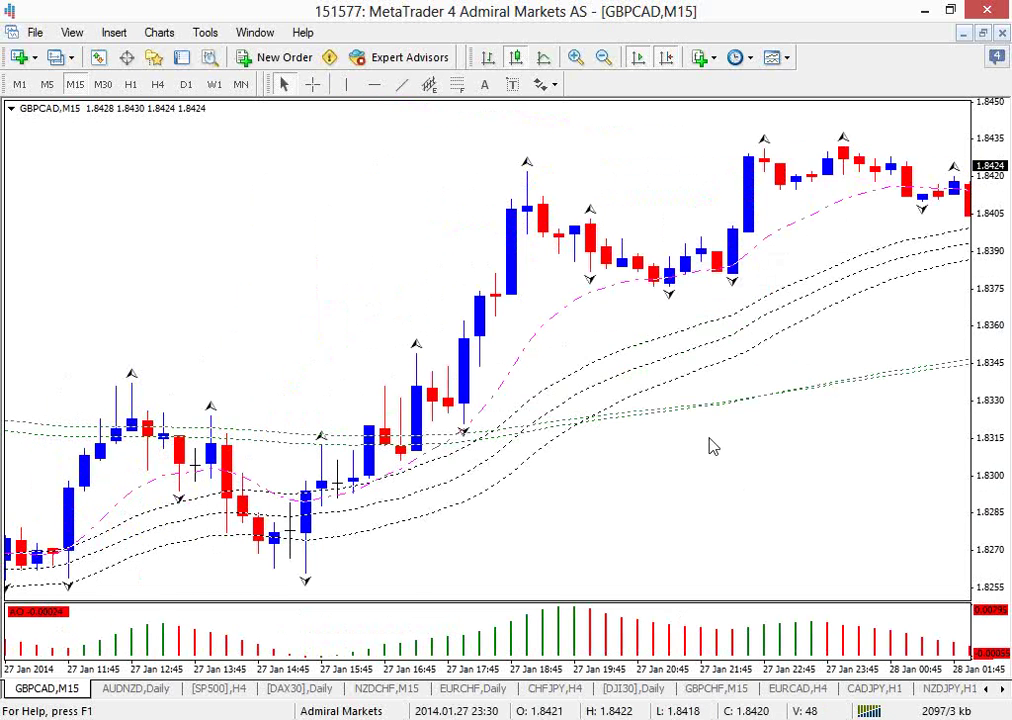
key(End)
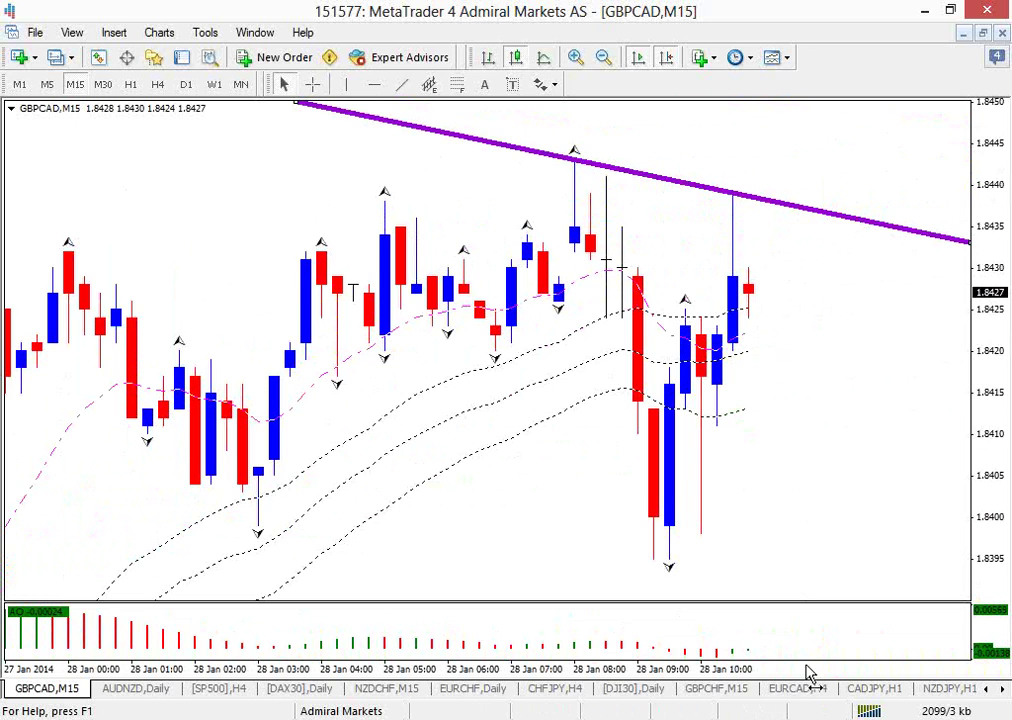
key(minus)
key(minus)
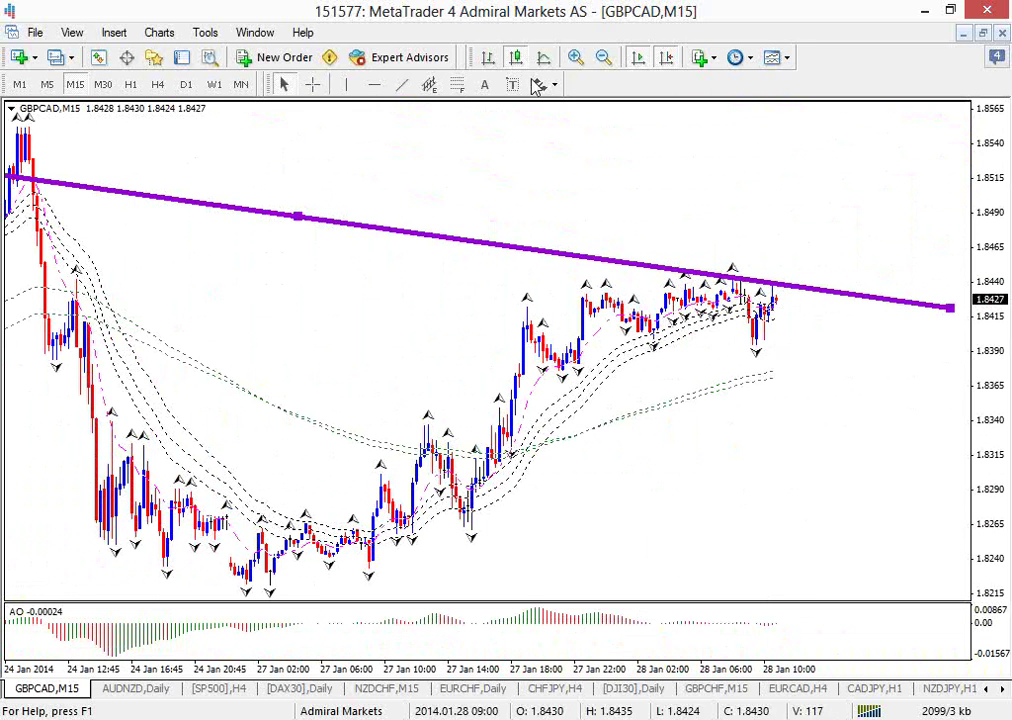
click(374, 84)
click(785, 270)
drag(787, 275, 868, 278)
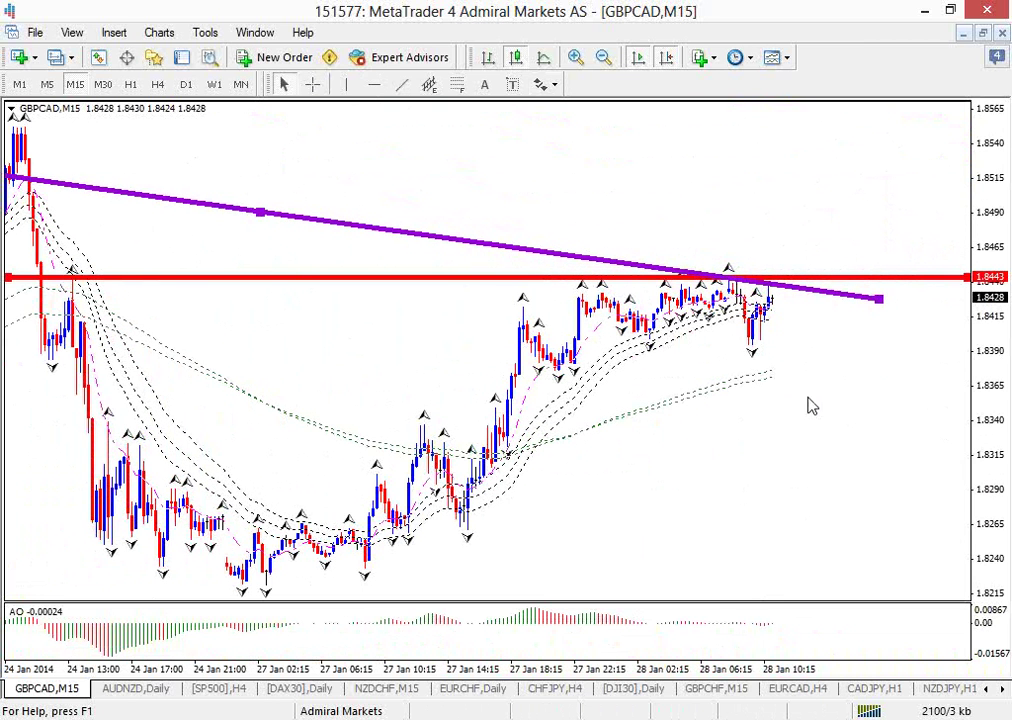
Enlarge the AO indicator pane, compare GBPCAD on H1, and return the chart to M15
drag(830, 600, 840, 557)
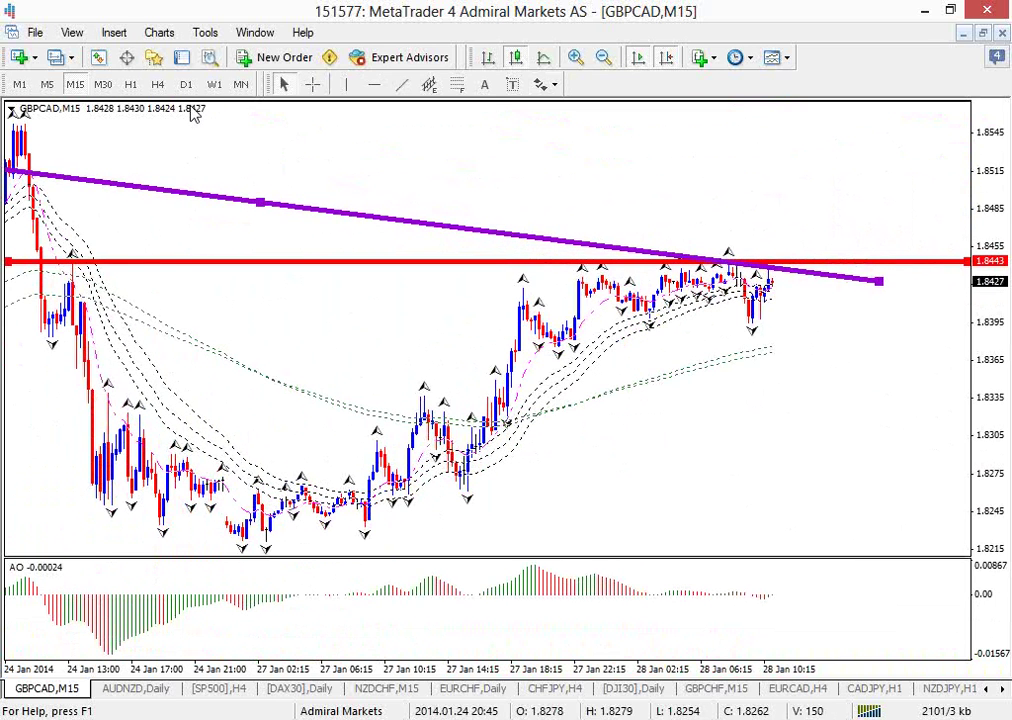
click(130, 84)
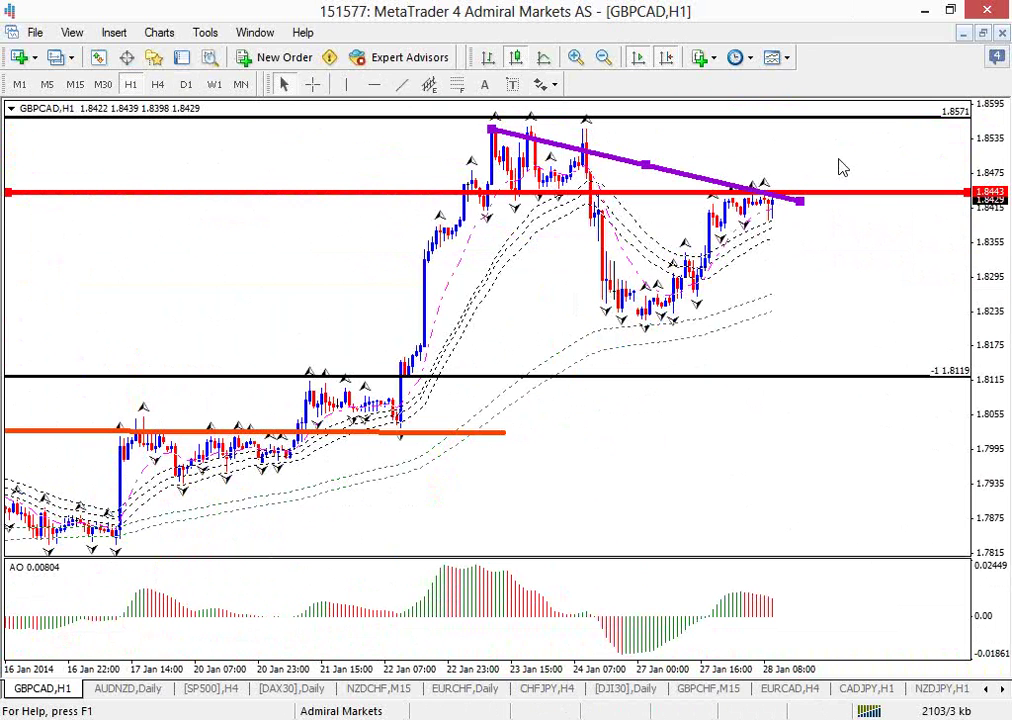
click(75, 84)
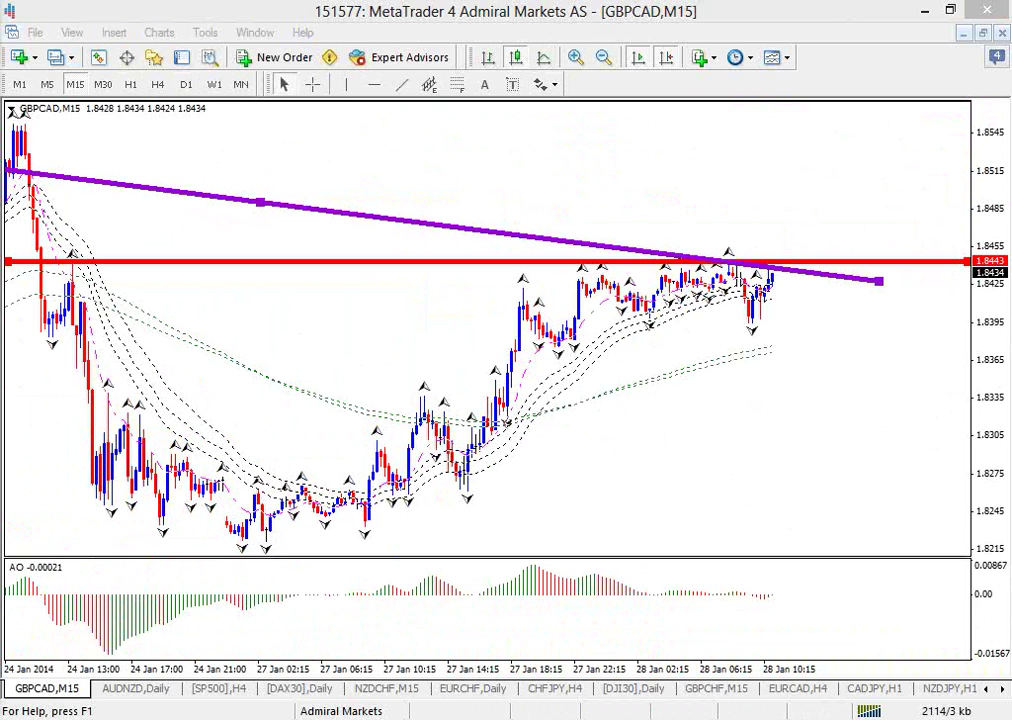
click(254, 62)
drag(714, 230, 460, 341)
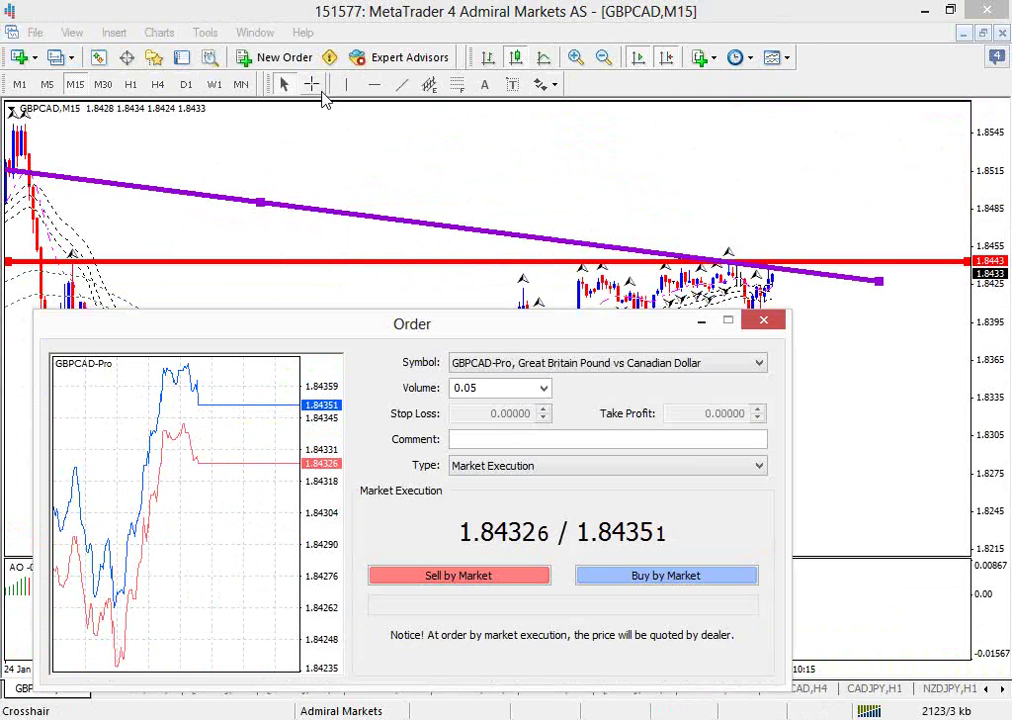
click(762, 322)
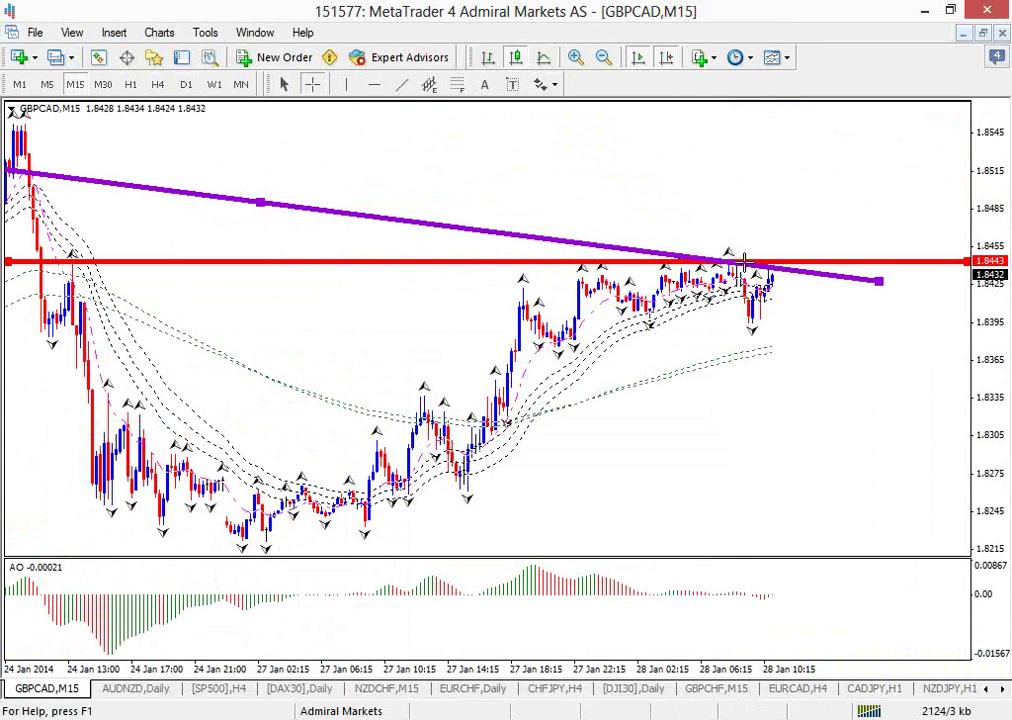
Inspect the latest highs with the crosshair and delete the horizontal line at 1.8443
middle_click(744, 262)
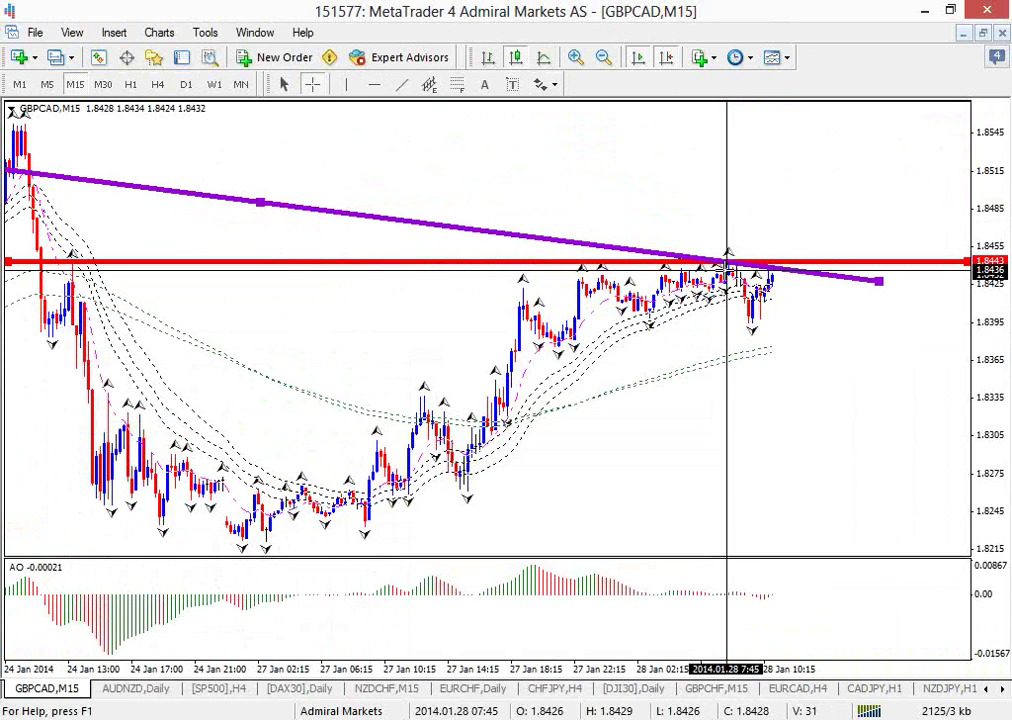
mouse_move(728, 271)
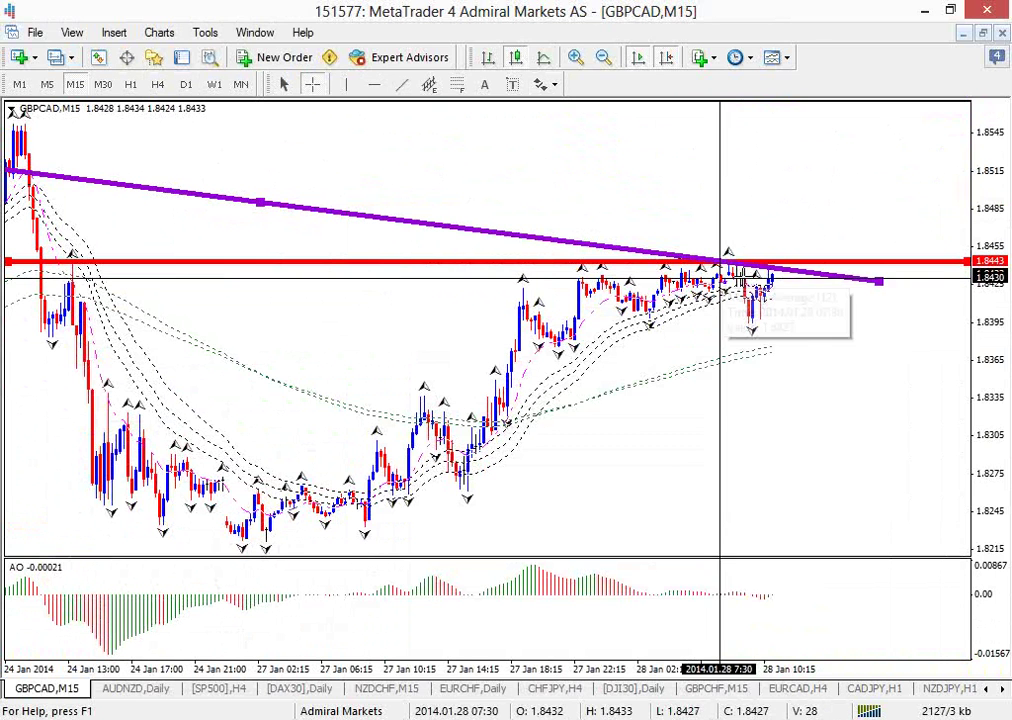
right_click(792, 263)
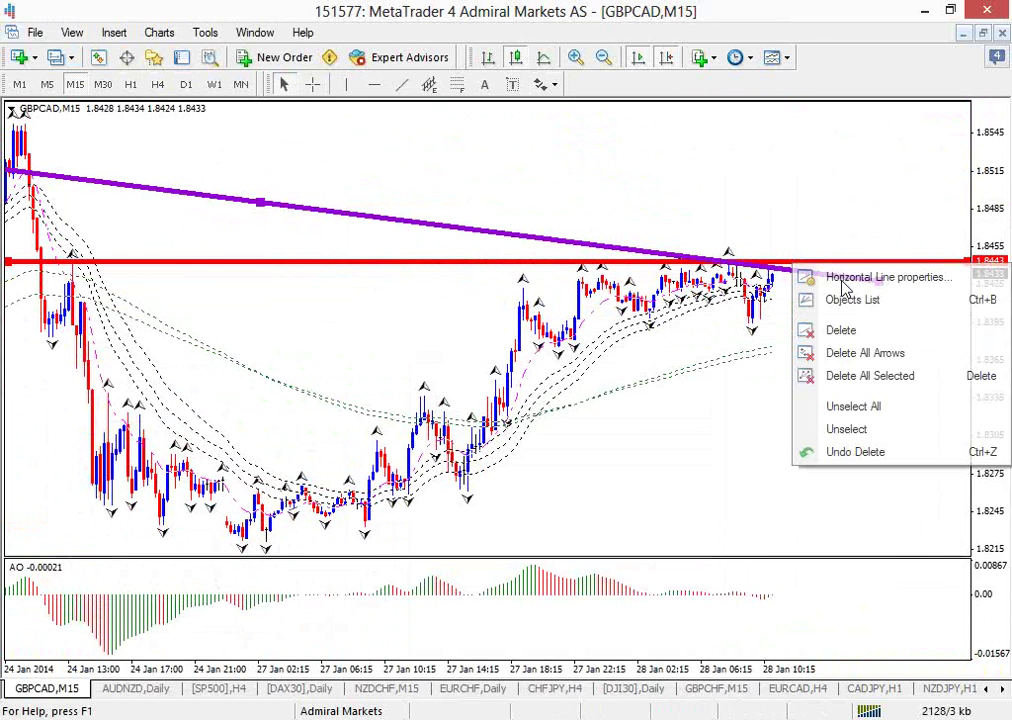
click(856, 330)
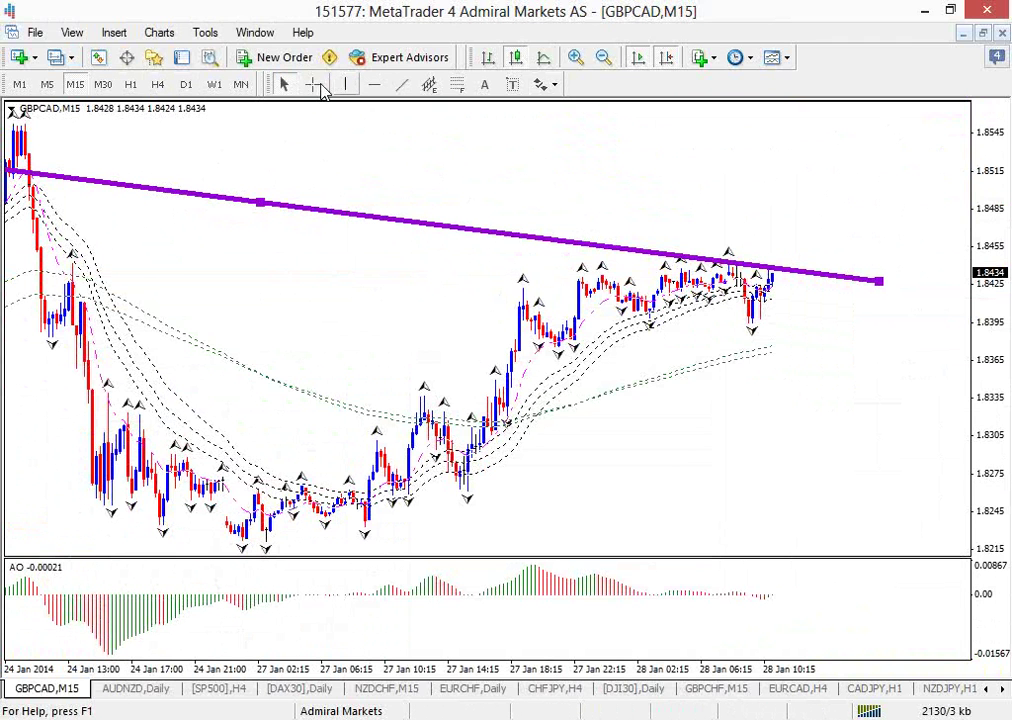
Read the price data of the 08:00 candle touching the purple trendline with the crosshair
click(314, 85)
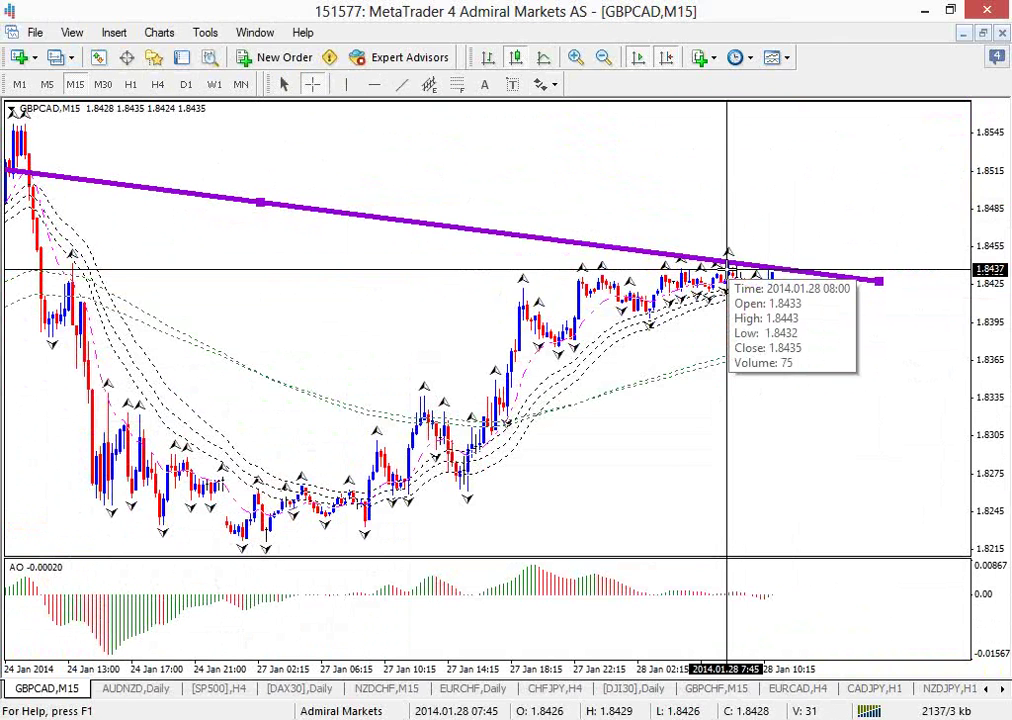
click(153, 59)
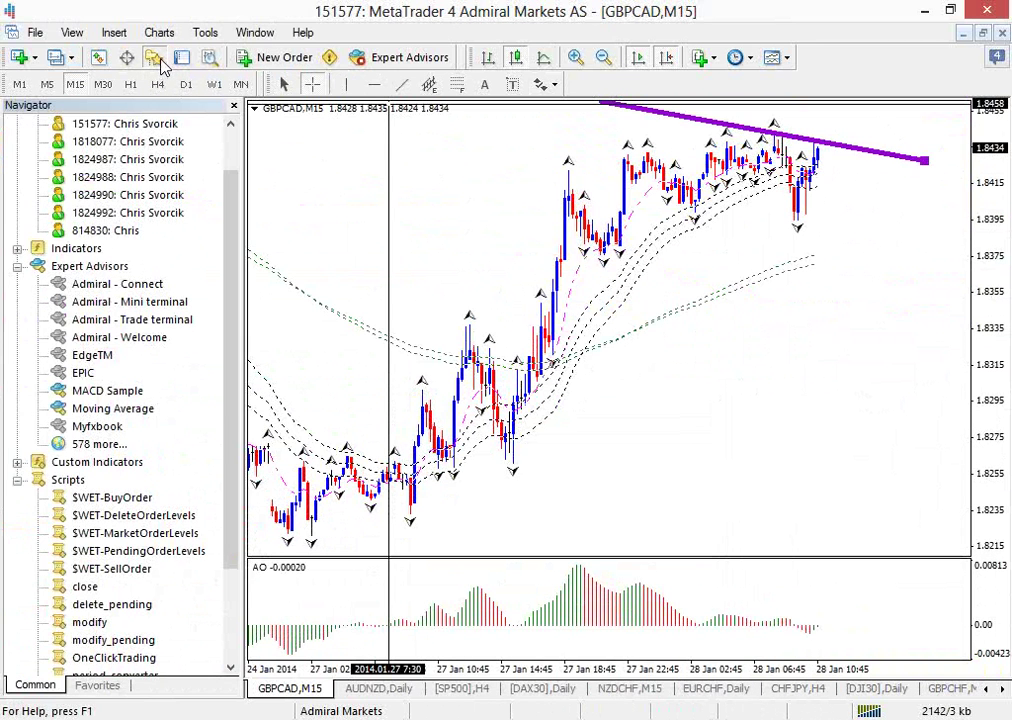
click(152, 58)
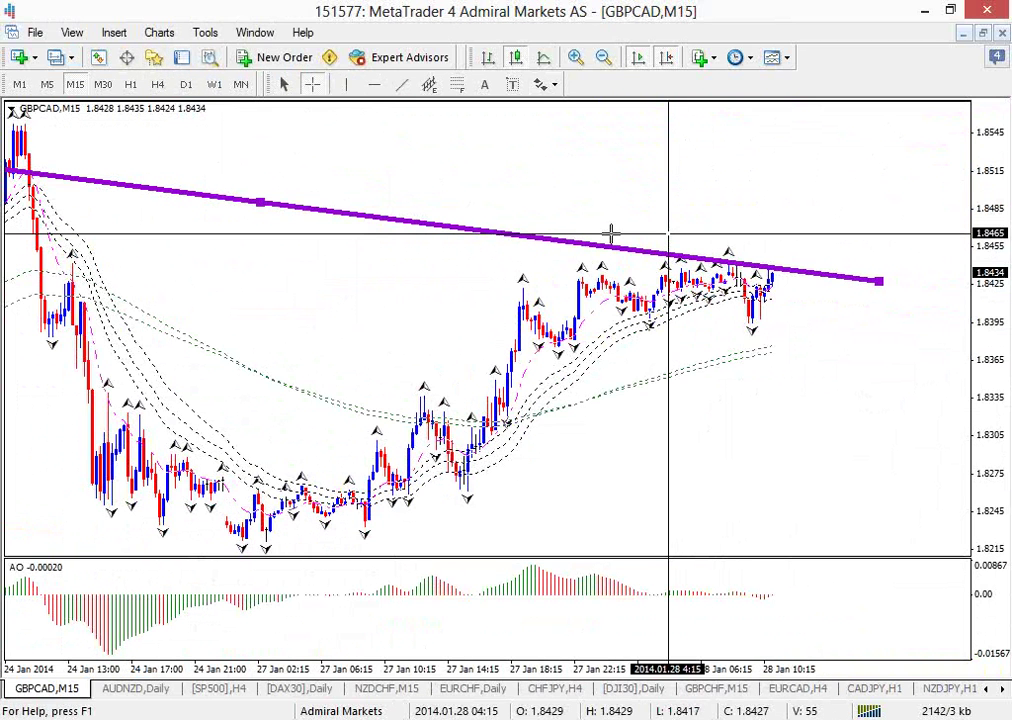
Start a new GBPCAD-Pro order as a pending Buy Stop with an entry price of 1.85100
key(F9)
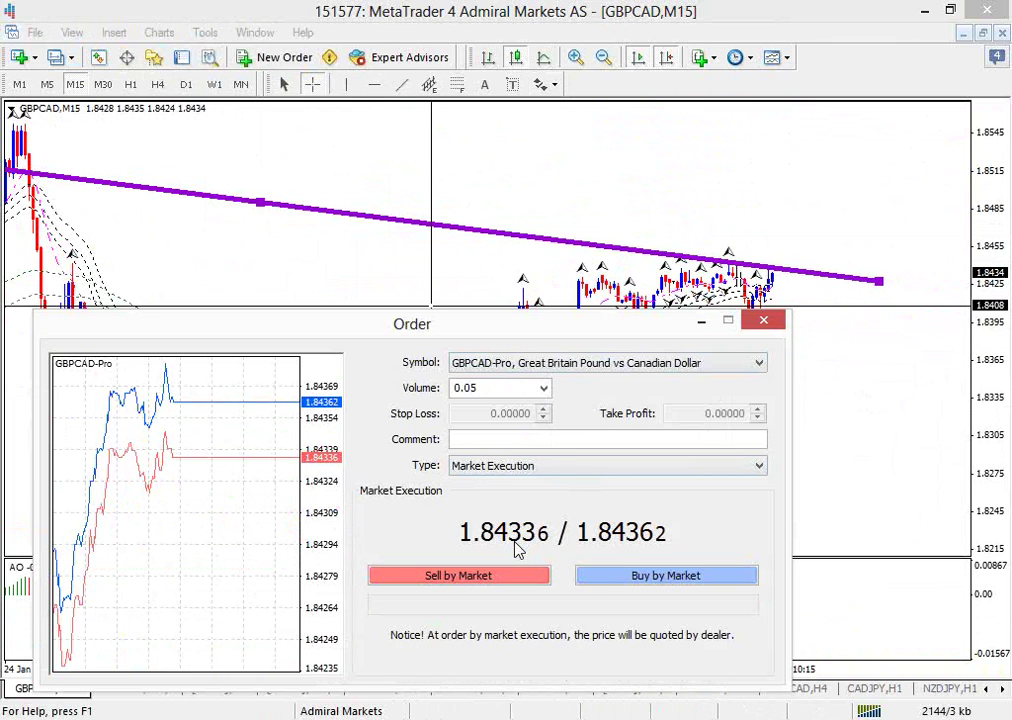
click(518, 465)
click(505, 494)
click(525, 518)
click(517, 562)
click(540, 550)
text(1.)
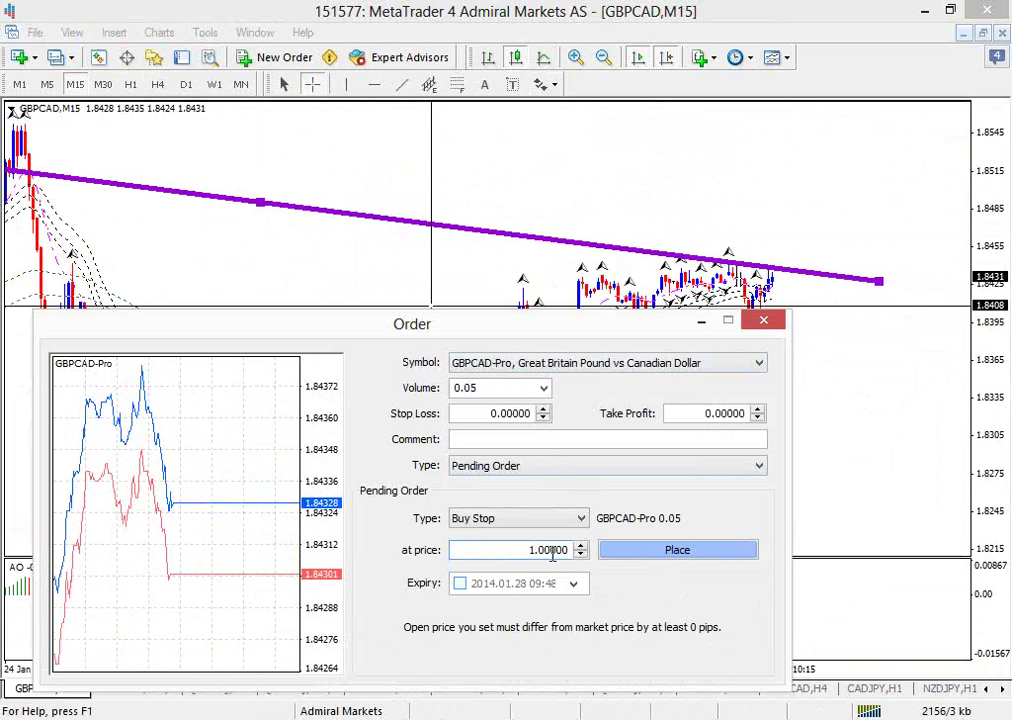
text(85)
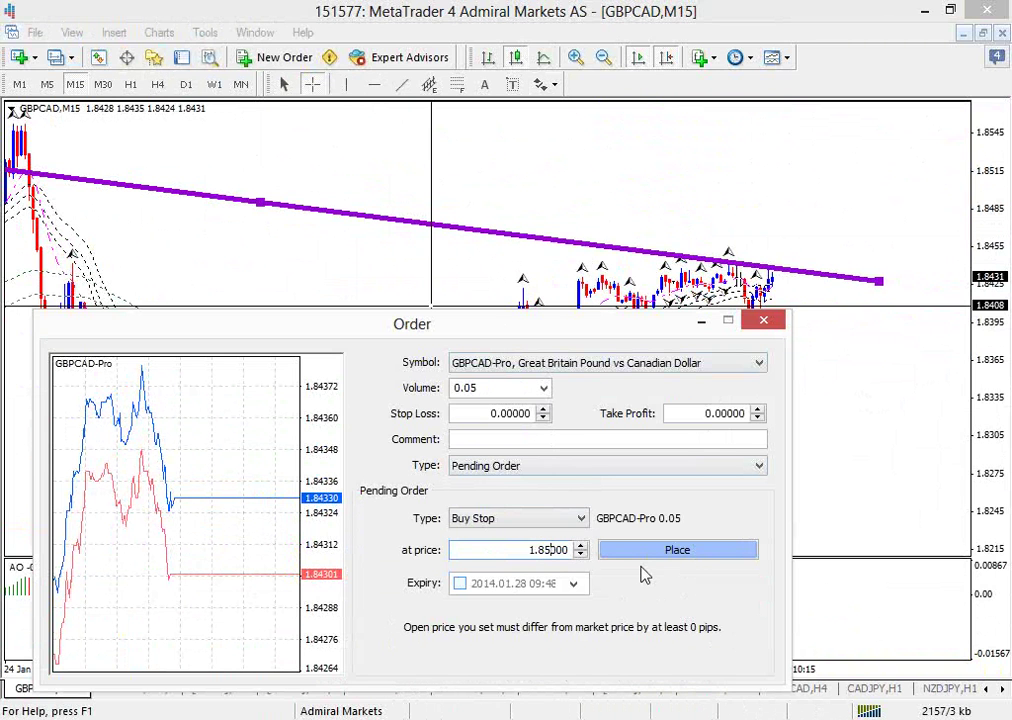
text(1)
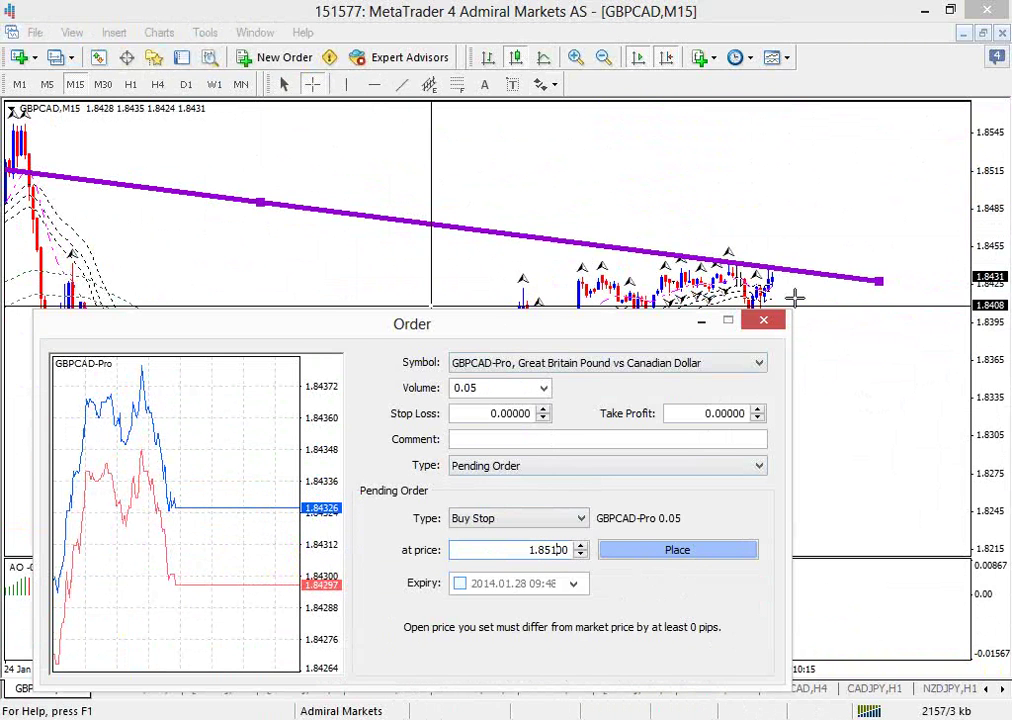
Move the order window off the latest GBPCAD candles and set the stop loss to 1.84110
drag(560, 323, 410, 264)
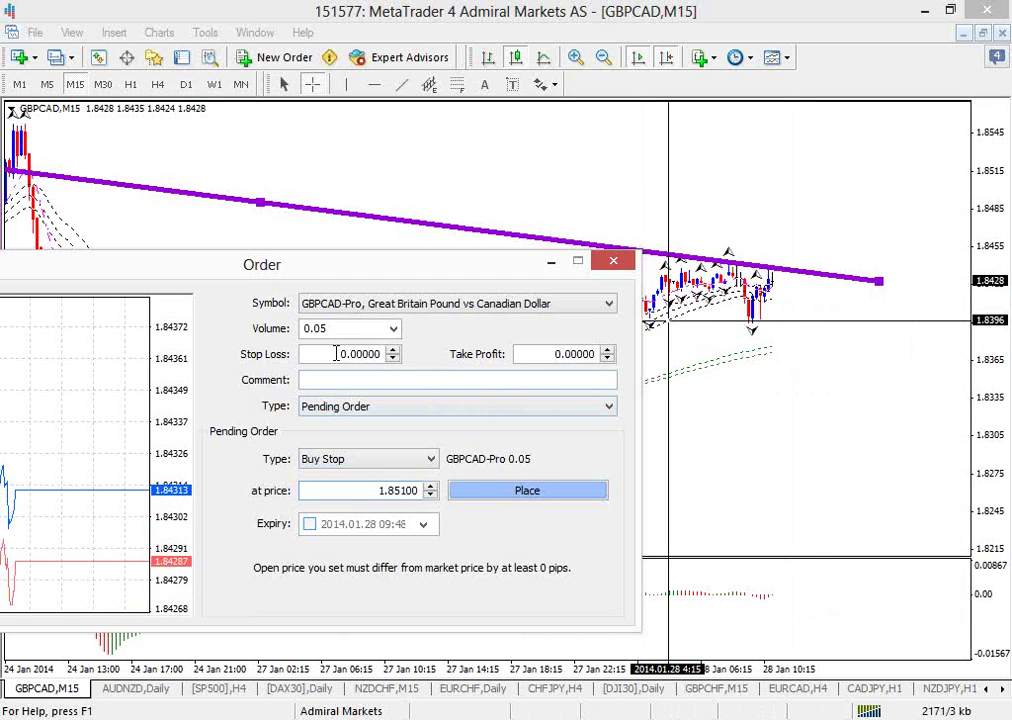
click(391, 351)
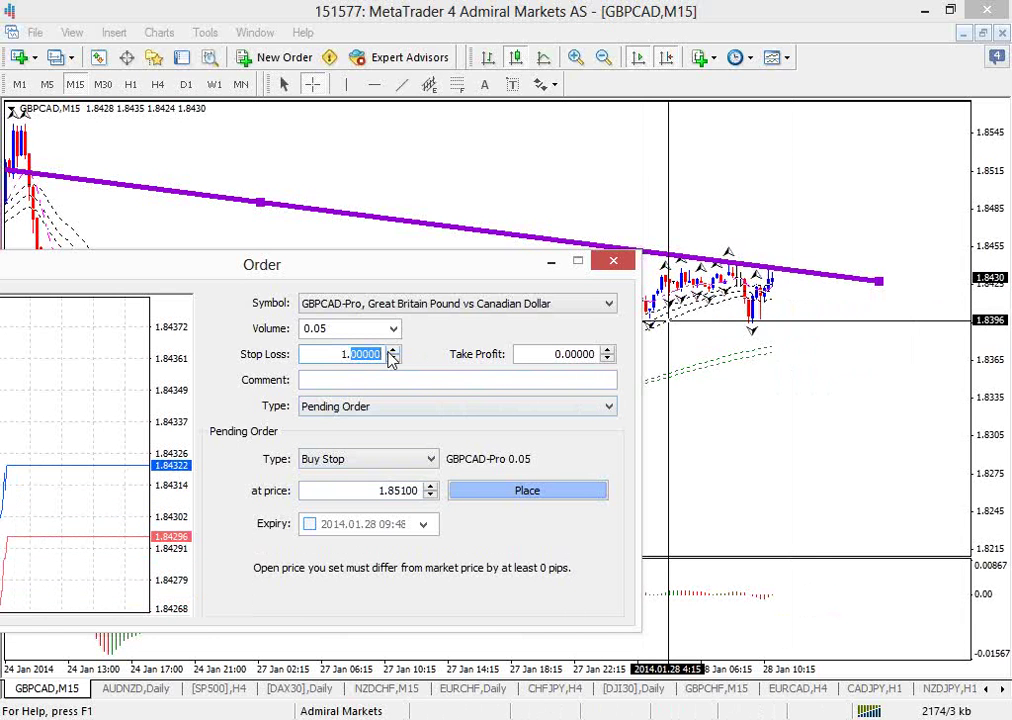
text(8411)
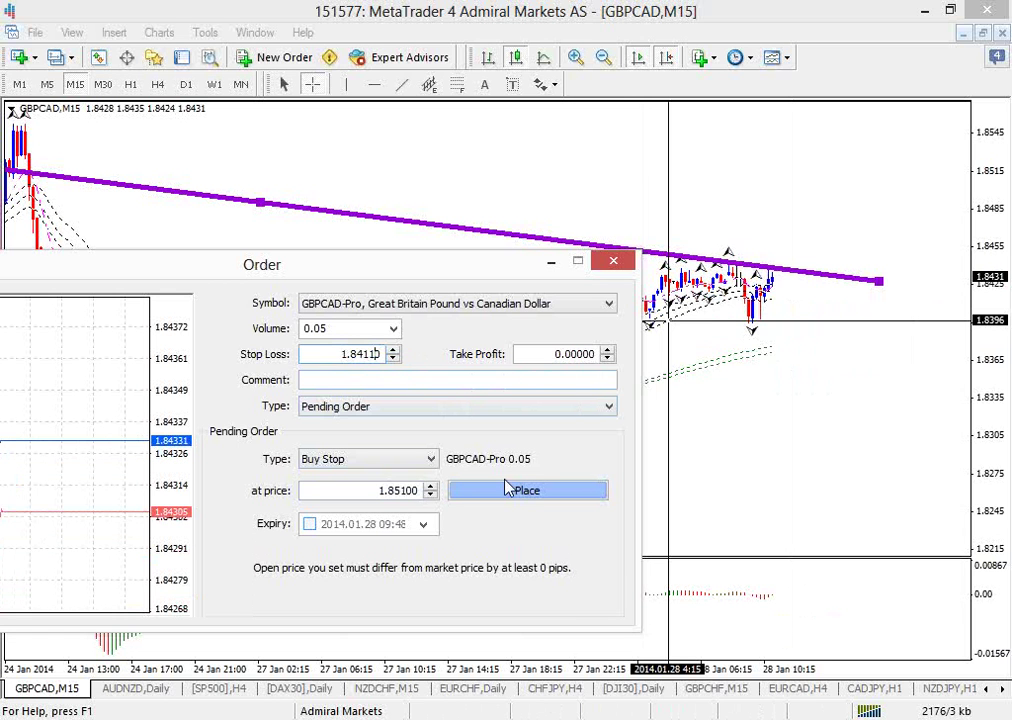
Set the order's take profit to 1.86810
click(549, 352)
text(186)
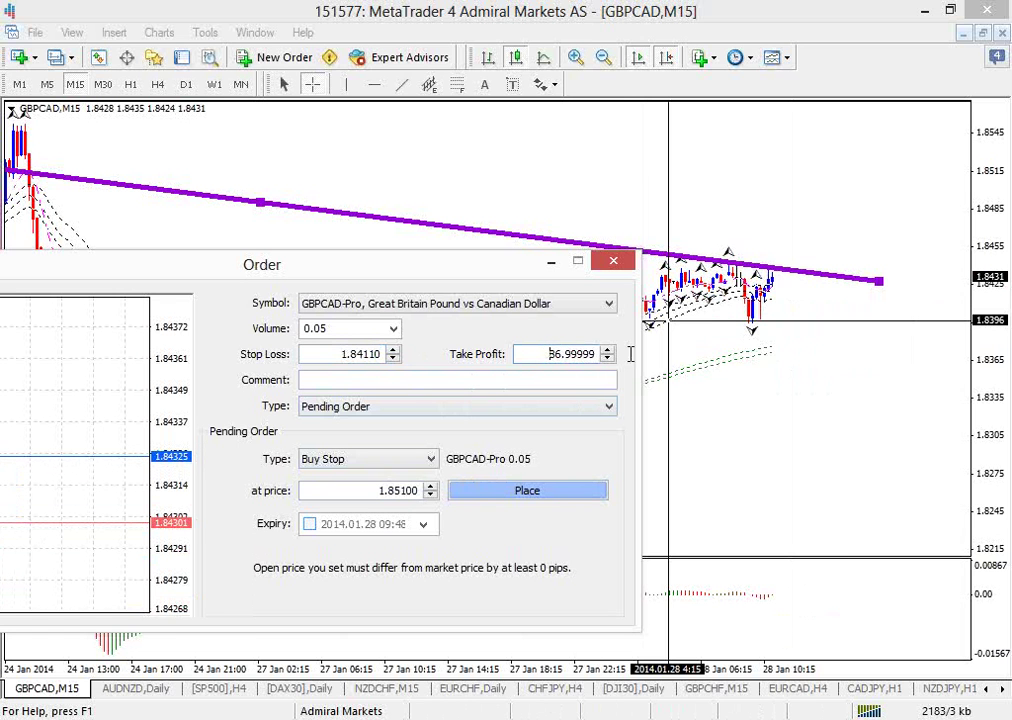
double_click(564, 350)
text(1)
drag(561, 354, 609, 356)
text(86)
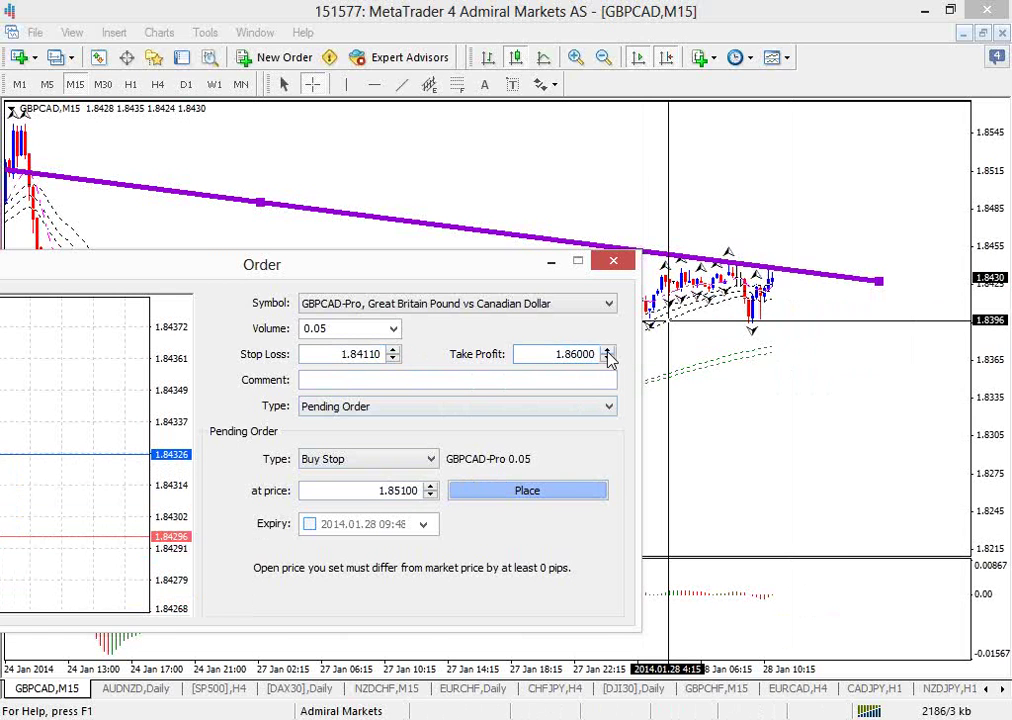
text(8)
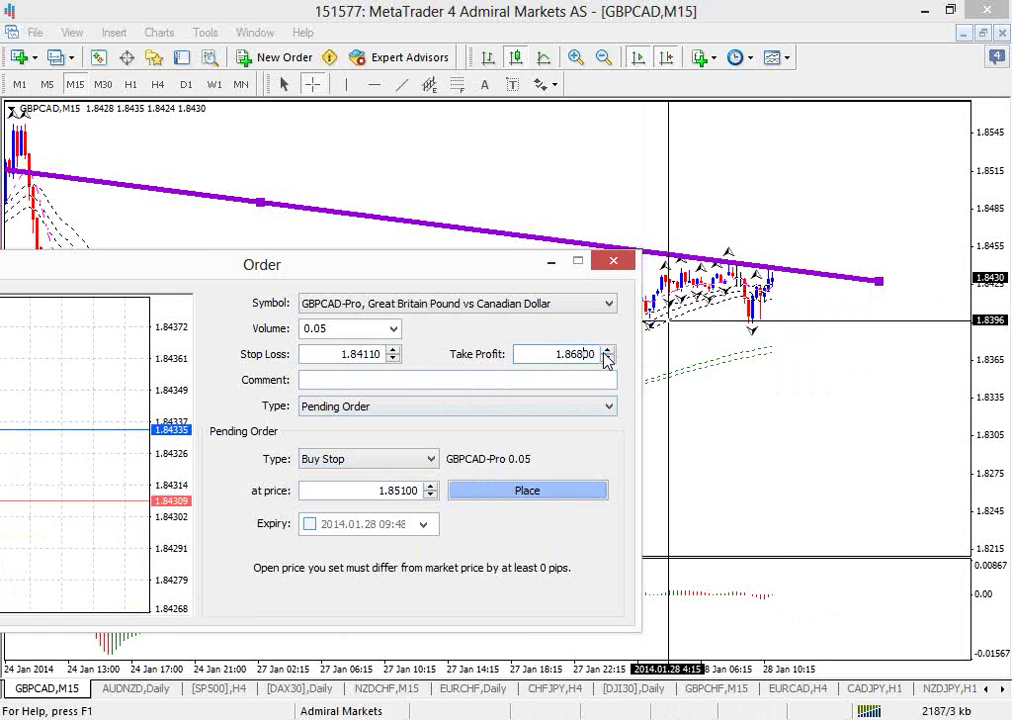
text(1)
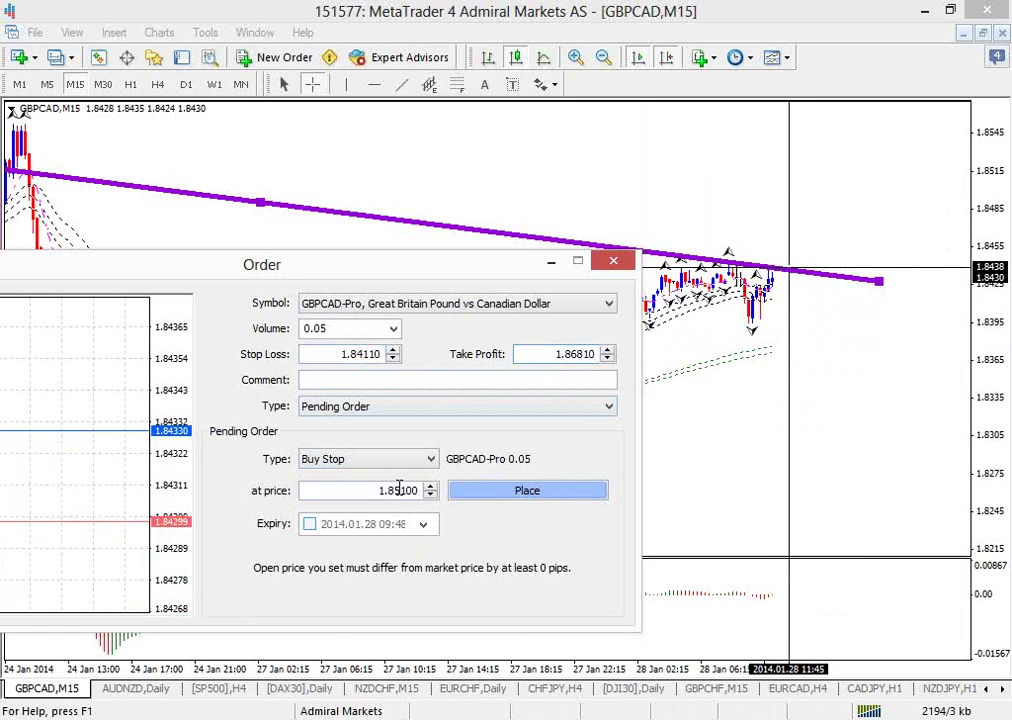
Change the entry price to 1.84510 and place the pending buy-stop order
drag(393, 490, 420, 490)
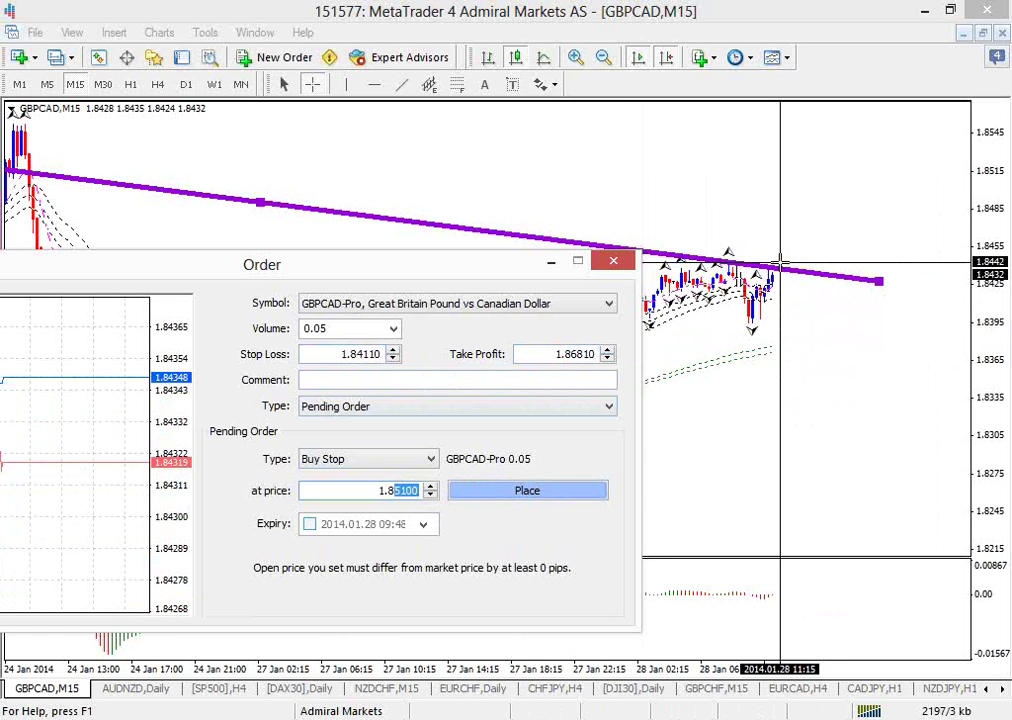
text(4510)
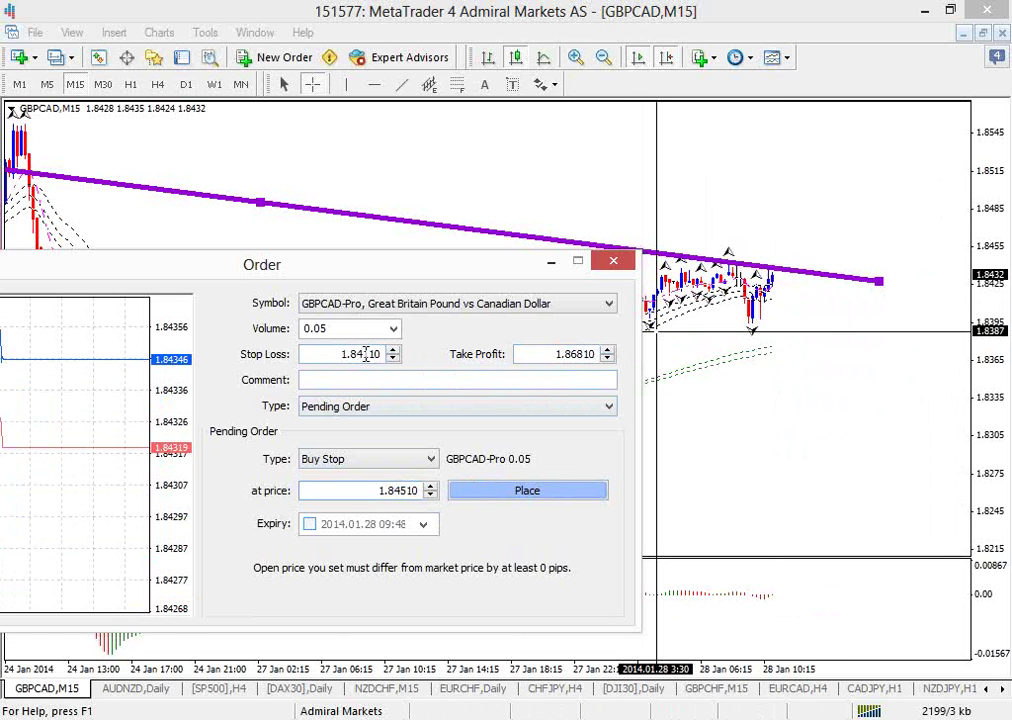
click(548, 490)
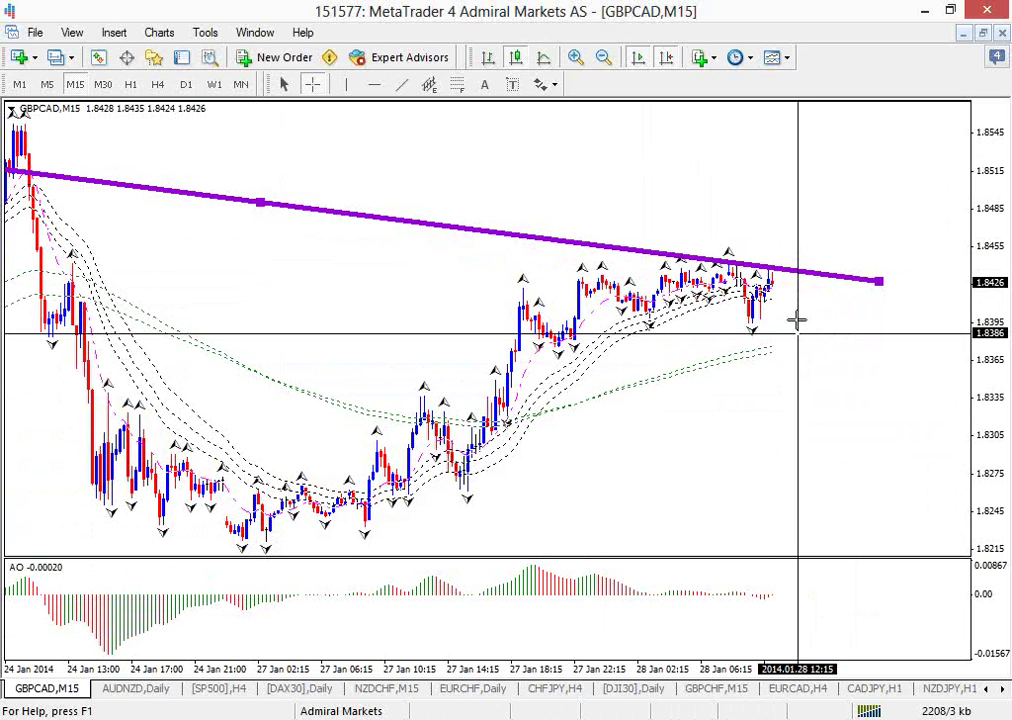
Check the pending GBPCAD order in the terminal's trade list and hide the terminal again
click(181, 57)
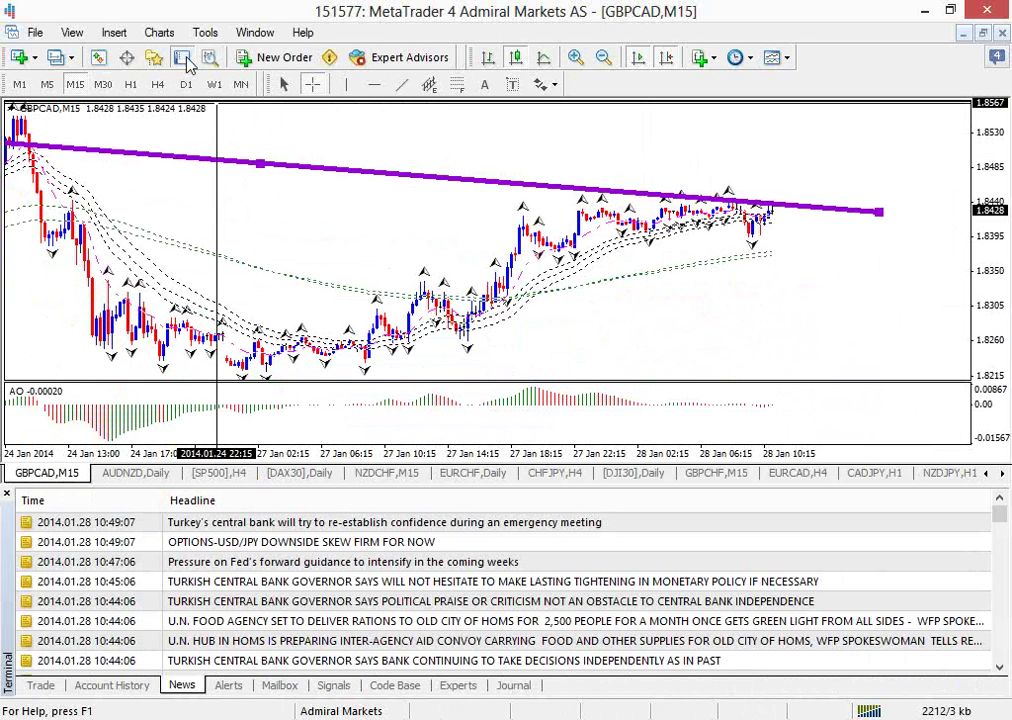
click(40, 685)
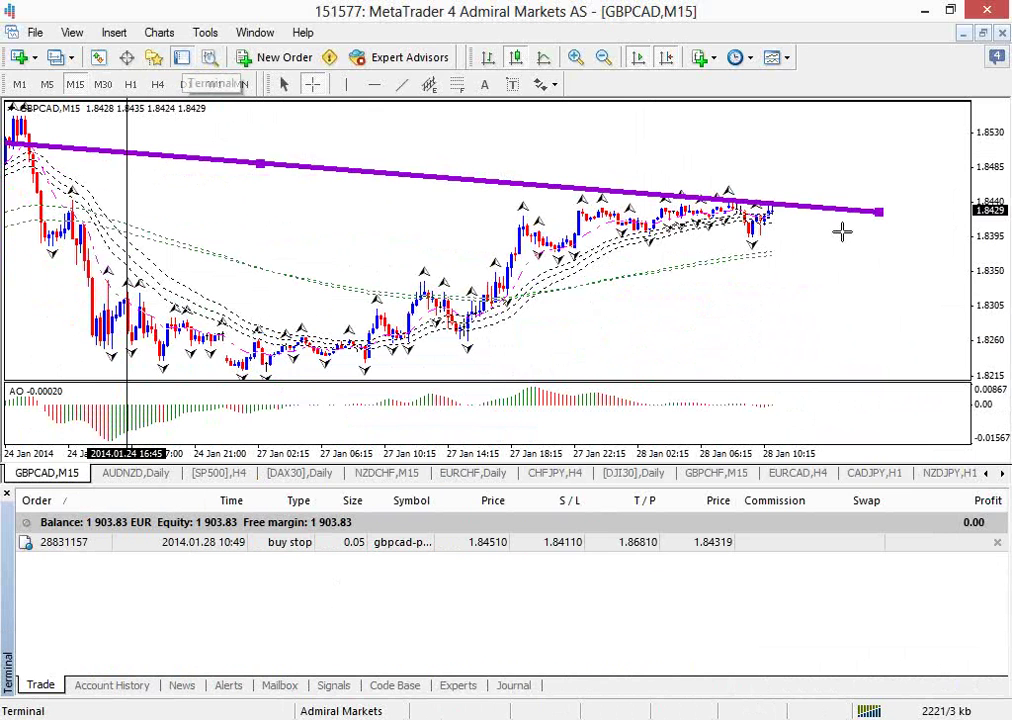
key(ctrl+t)
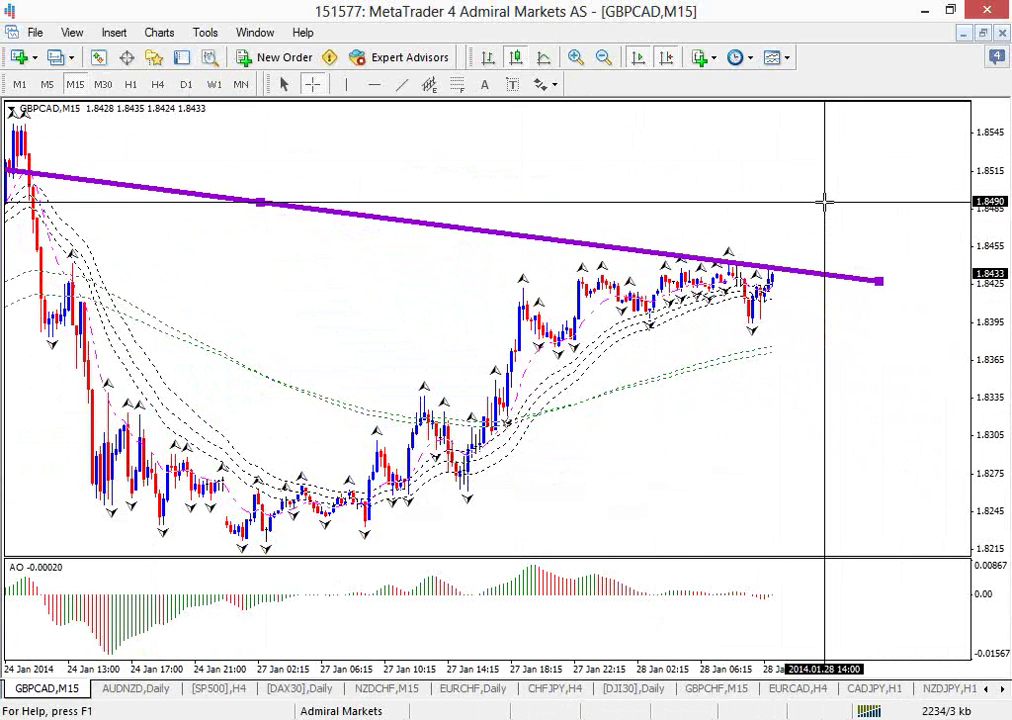
Sketch a blue upward arrow and green fractal marks with blue dashes above the purple GBPCAD trendline as on-screen annotations
key(ctrl+2)
drag(824, 198, 854, 202)
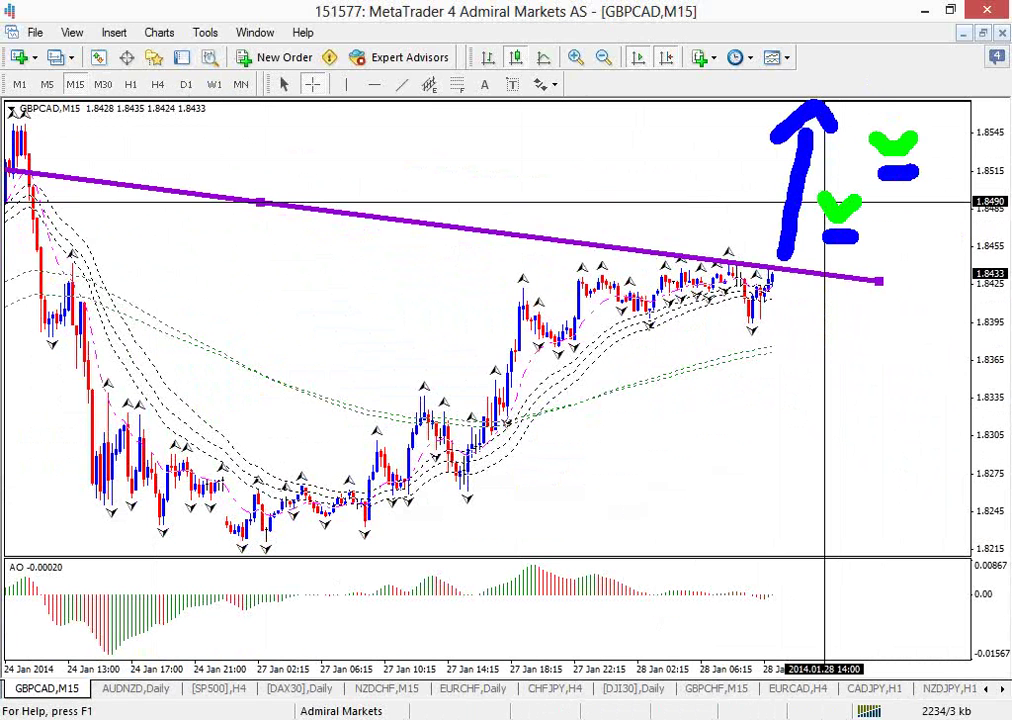
Bring up the USDJPY-Pro M15 chart to review price around its purple trendline
click(985, 689)
click(985, 689)
click(985, 689)
click(985, 689)
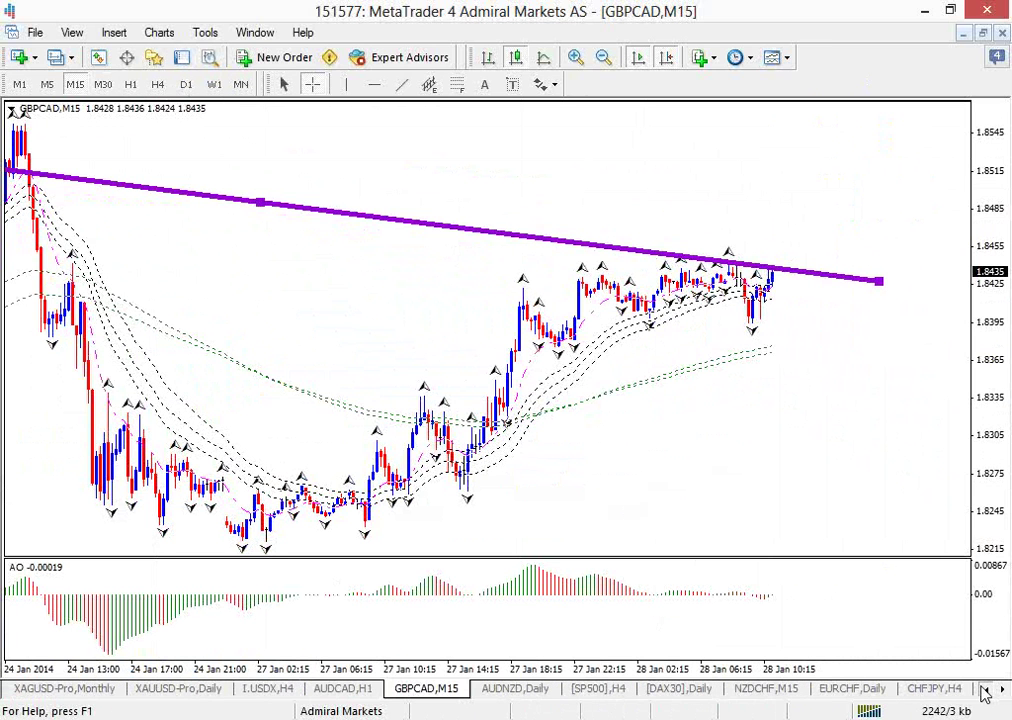
click(985, 689)
click(984, 690)
click(984, 690)
click(984, 690)
click(984, 690)
click(984, 690)
click(984, 690)
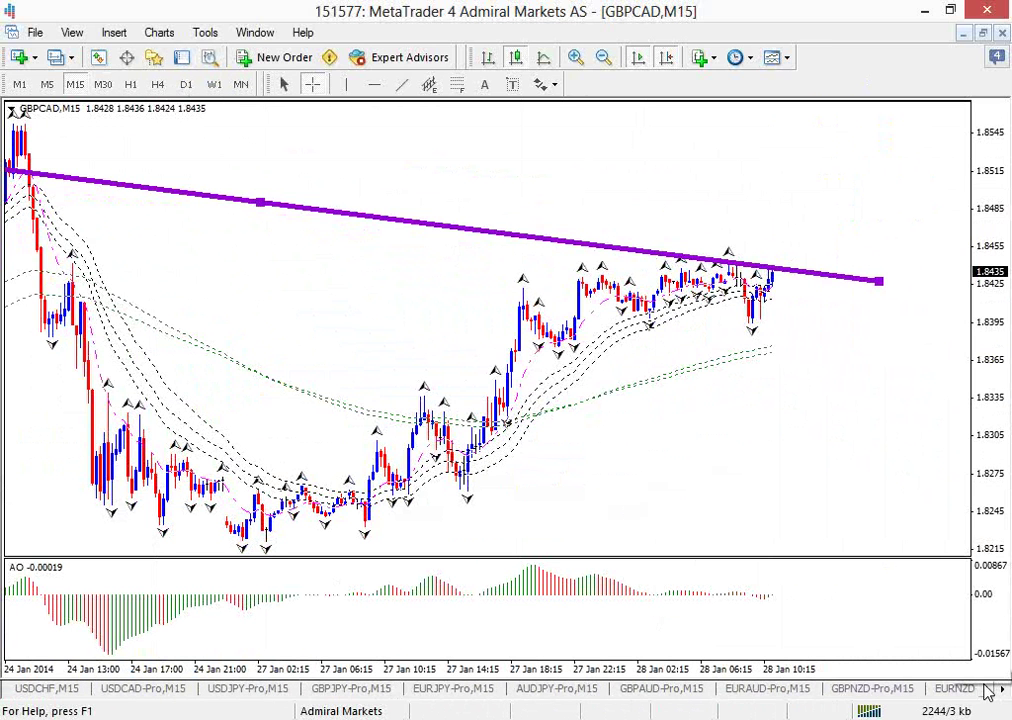
click(985, 690)
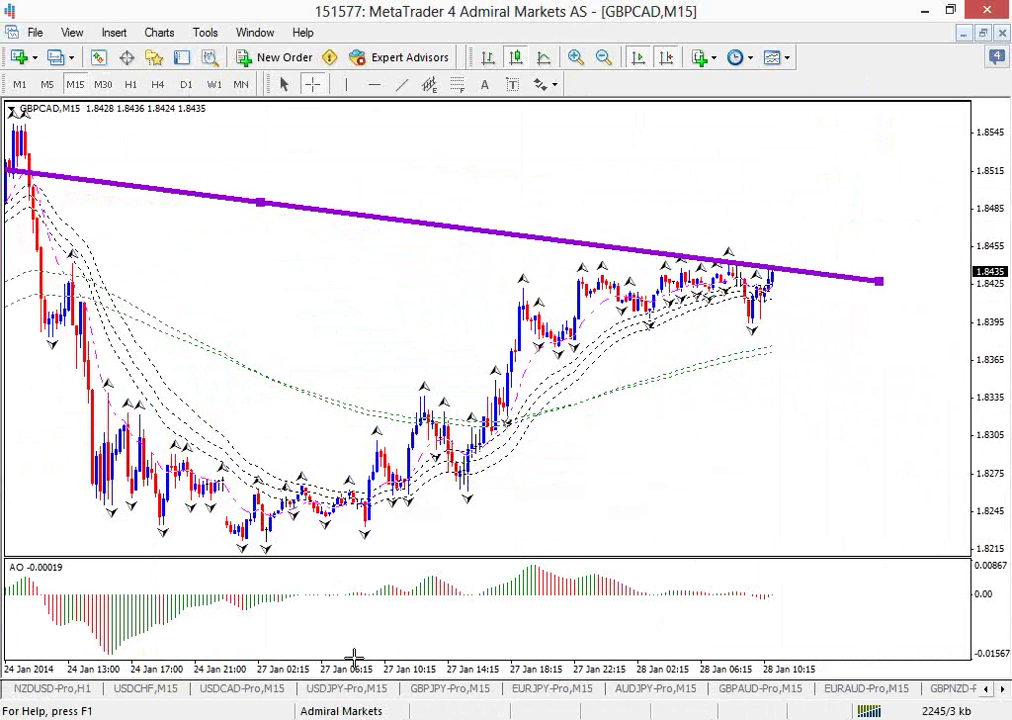
click(347, 689)
Review the EURUSD, GBPUSD-Pro and AUDUSD-Pro H1 charts in turn
click(985, 690)
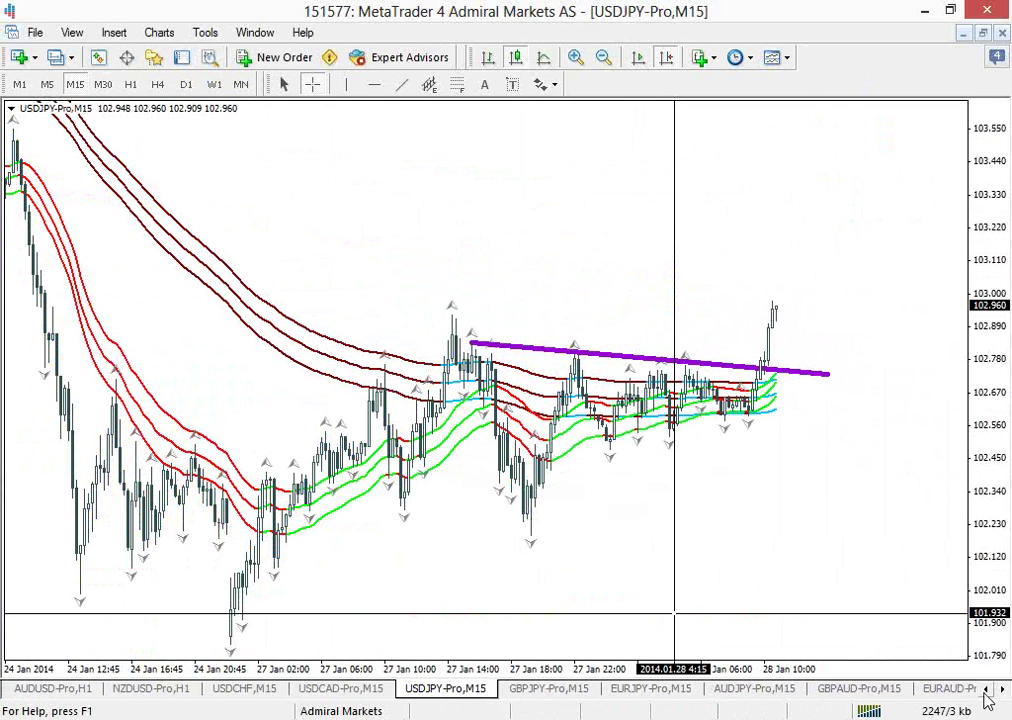
click(985, 695)
scroll(120, 689, left, 3)
click(100, 689)
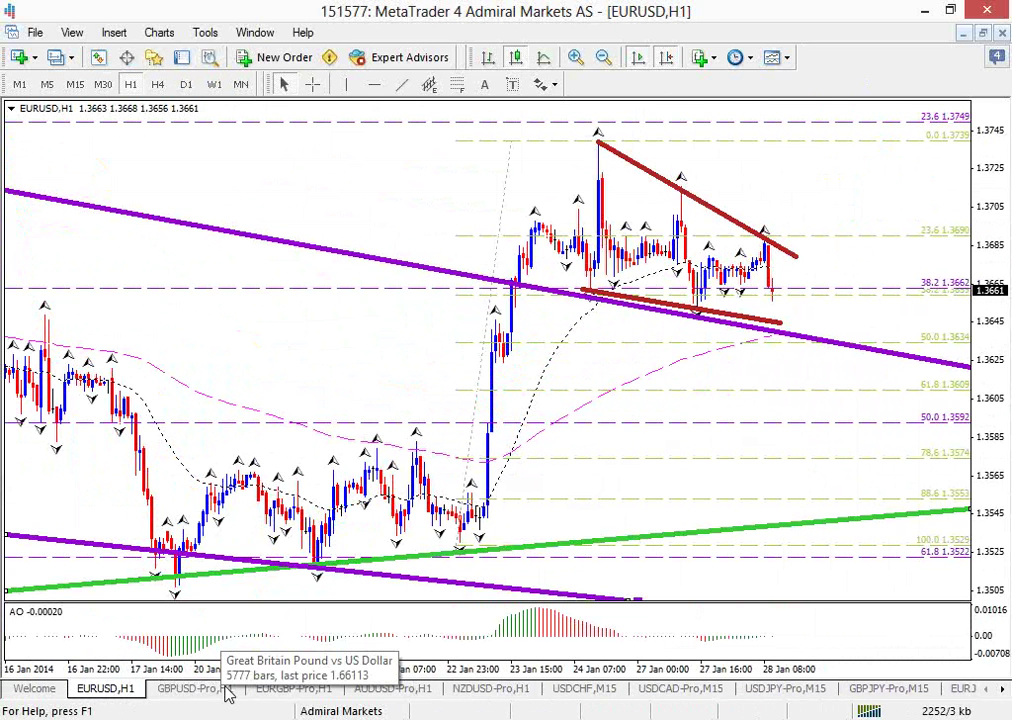
click(225, 692)
click(372, 690)
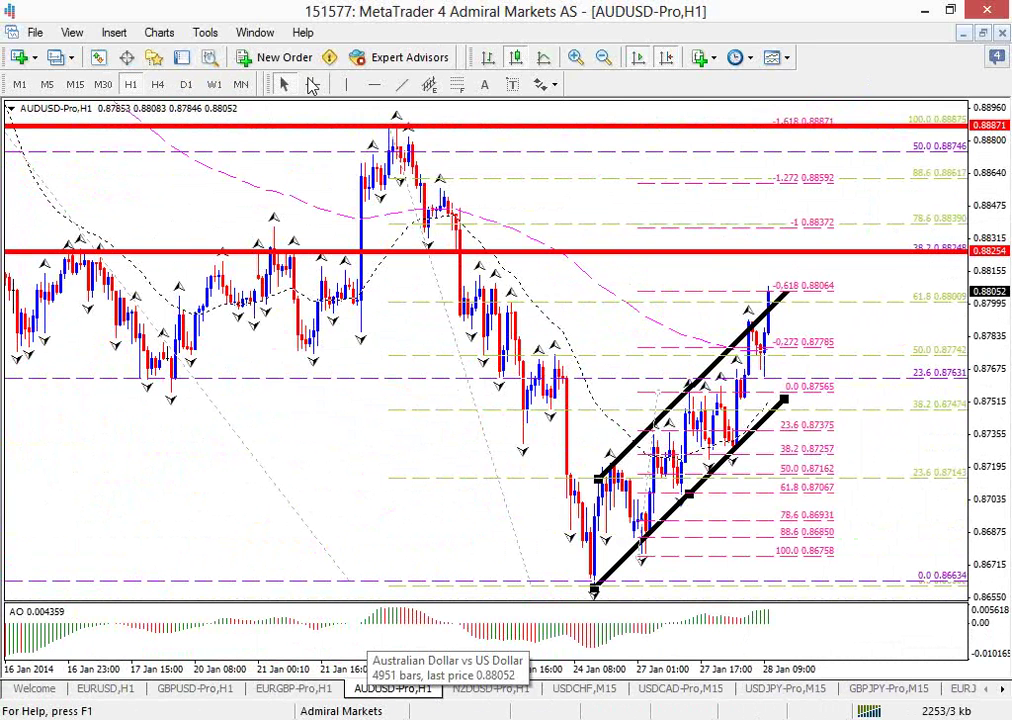
Switch AUDUSD-Pro to M15, highlight the latest candles at the channel's upper line in blue, and clear the marking
click(312, 85)
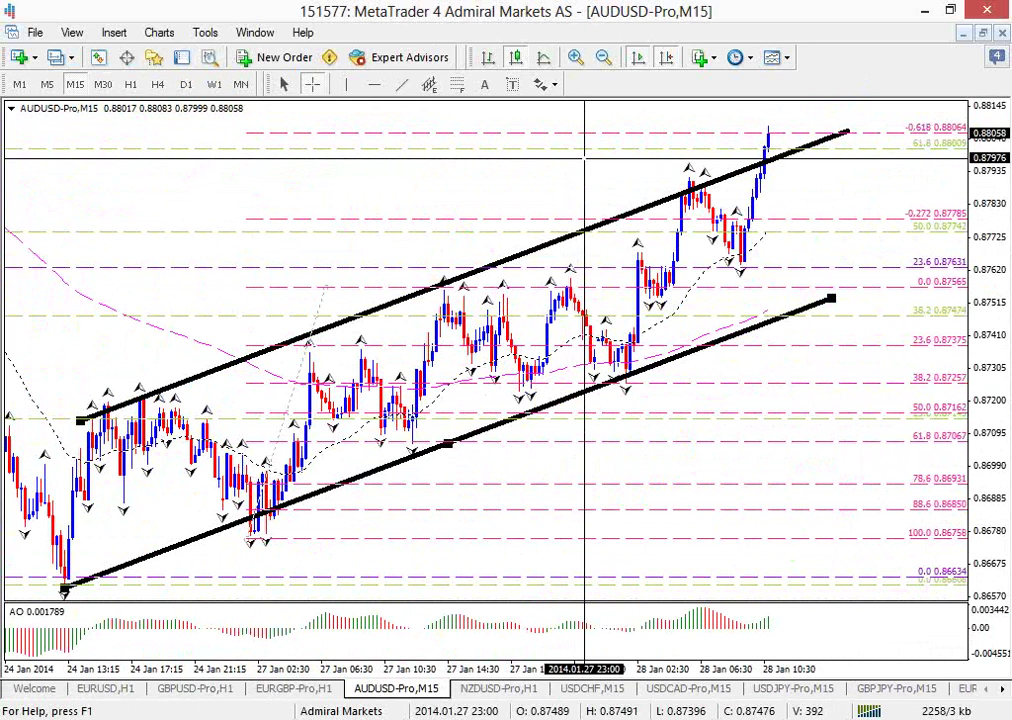
drag(796, 134, 776, 141)
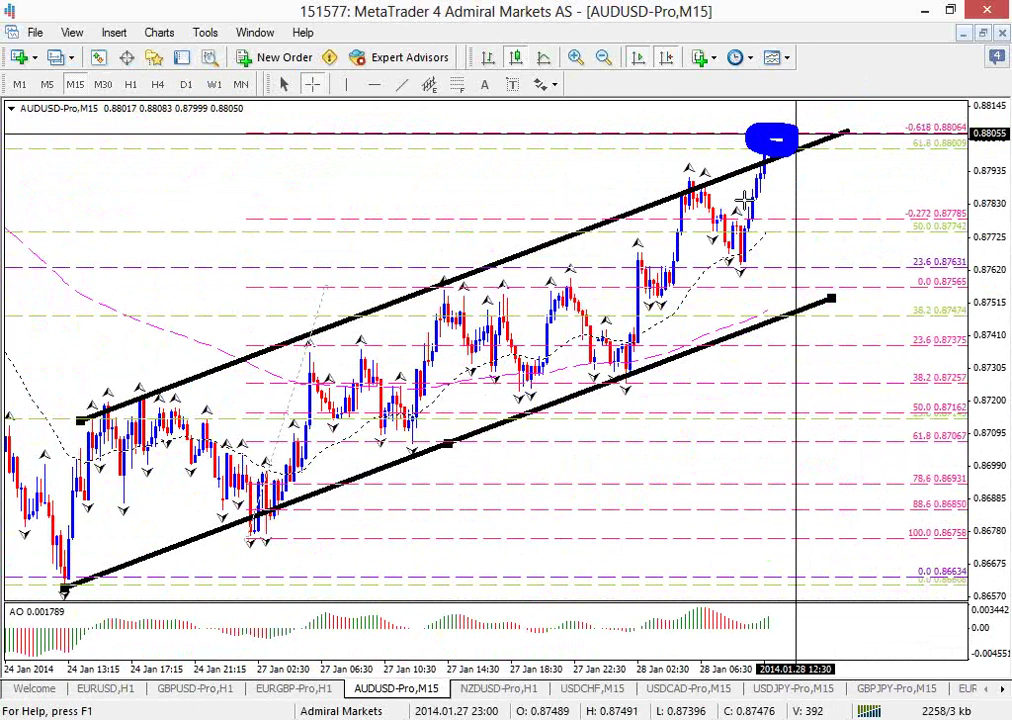
key(Escape)
key(ctrl+2)
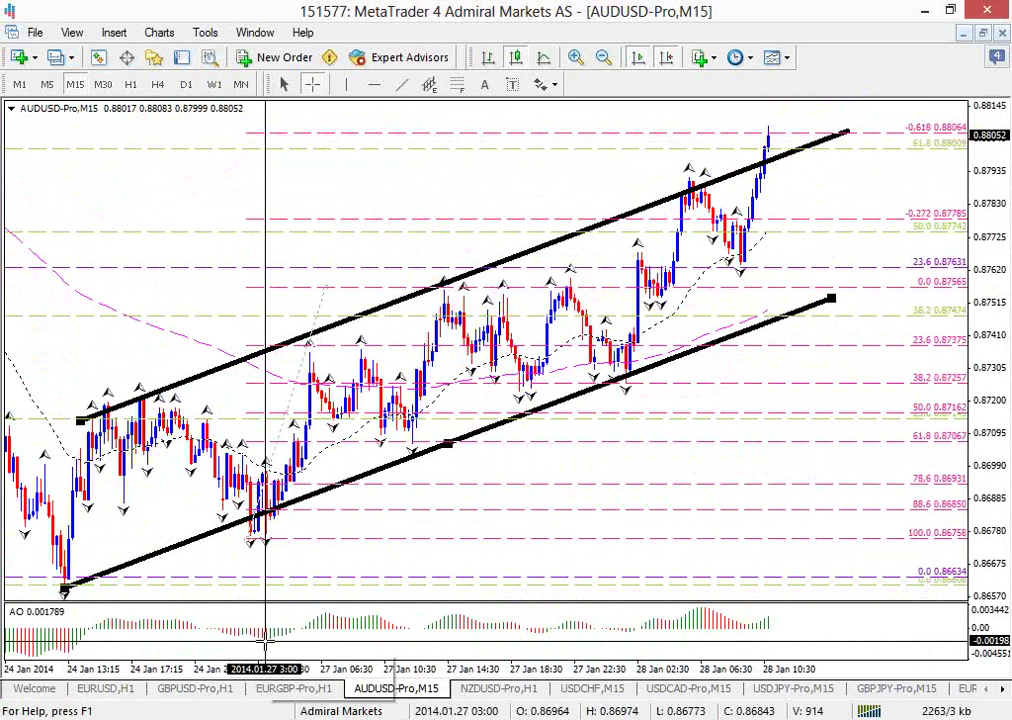
mouse_move(264, 638)
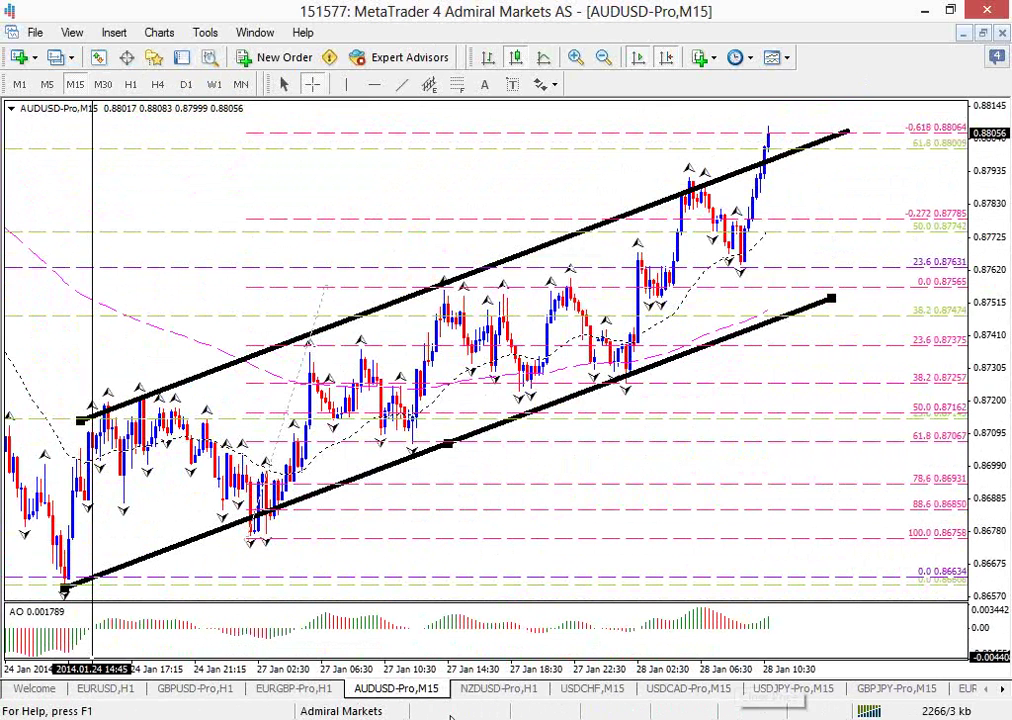
Compare the EURUSD and GBPUSD-Pro H1 charts with the USDCAD-Pro and USDCHF M15 charts
click(134, 688)
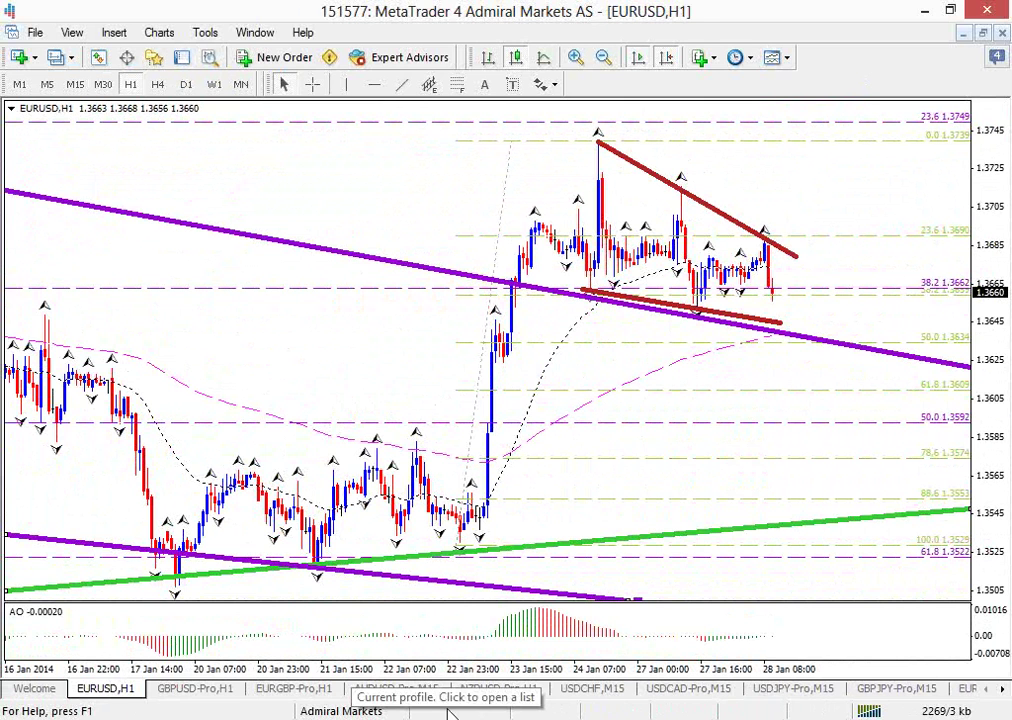
key(ctrl+Tab)
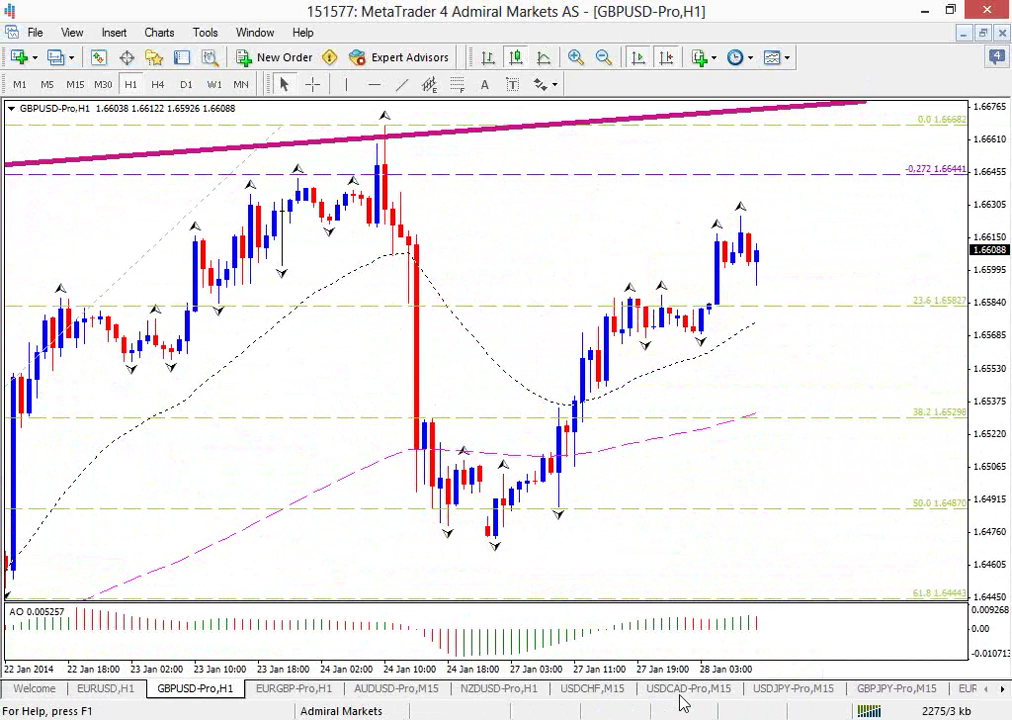
click(683, 700)
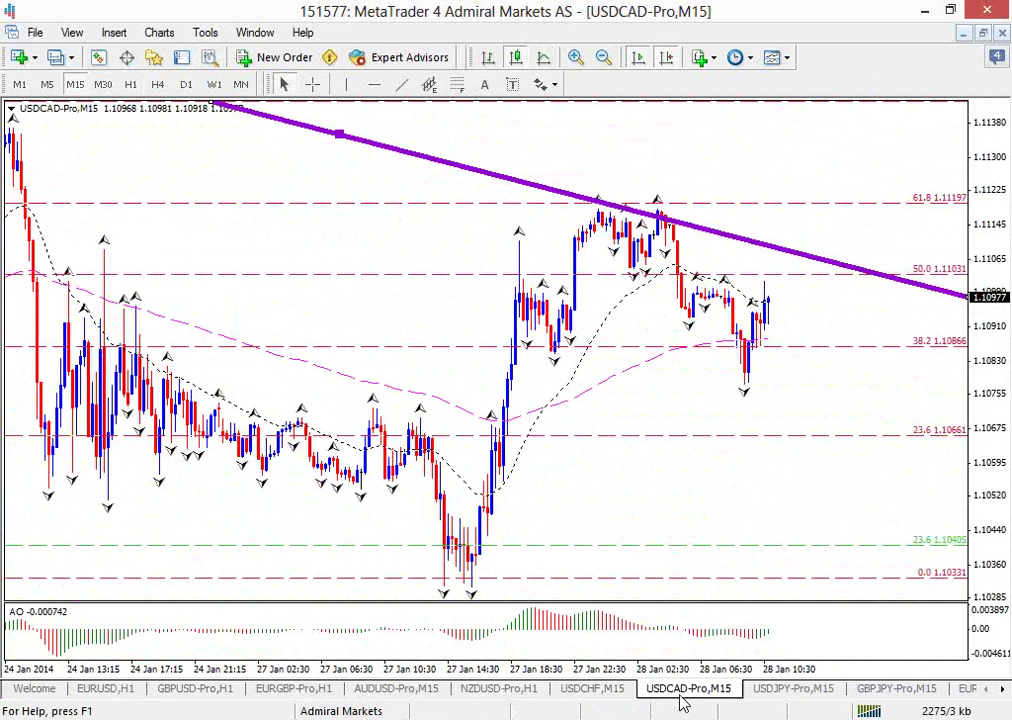
click(601, 698)
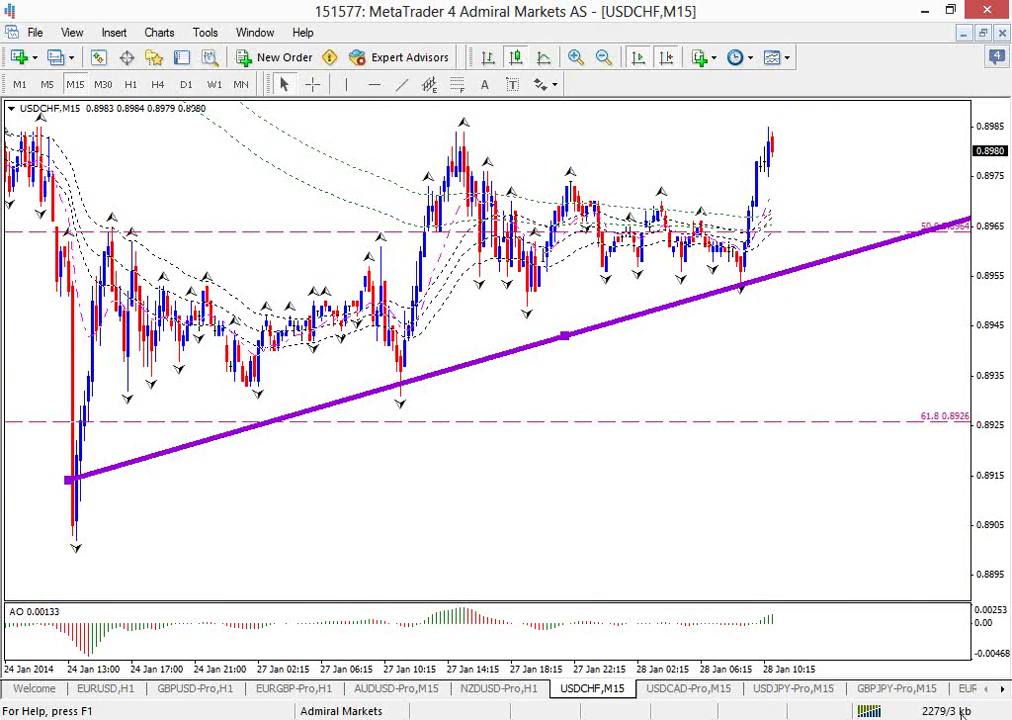
Bring up the EURAUD-Pro M15 chart
click(1004, 688)
click(1004, 688)
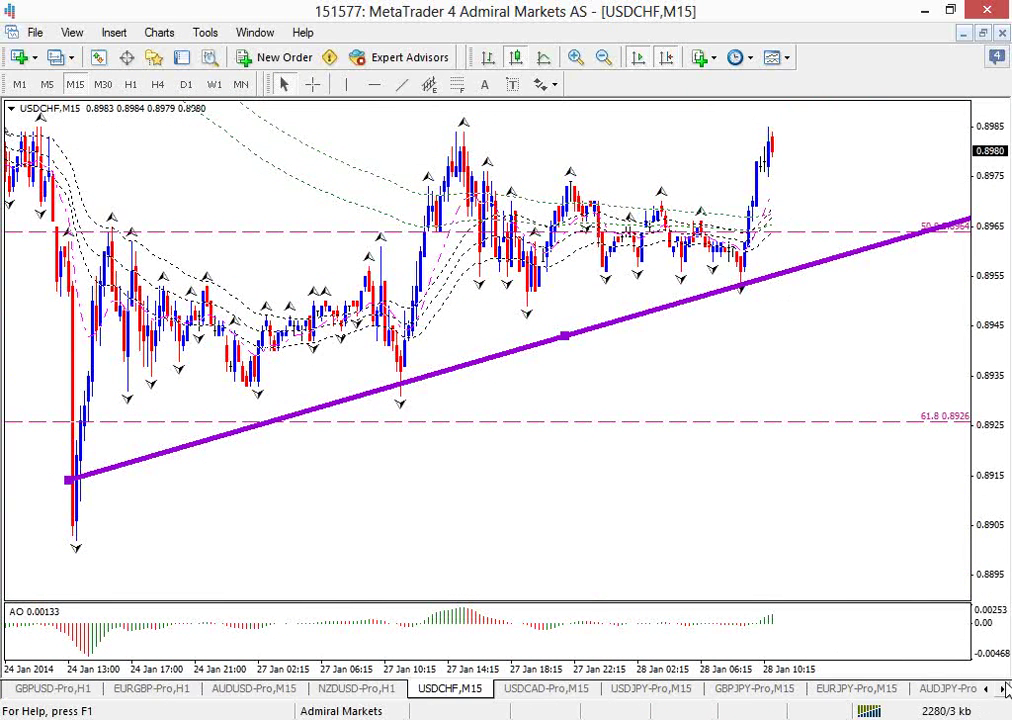
click(1004, 688)
click(1004, 688)
click(1004, 688)
click(1004, 688)
click(1004, 688)
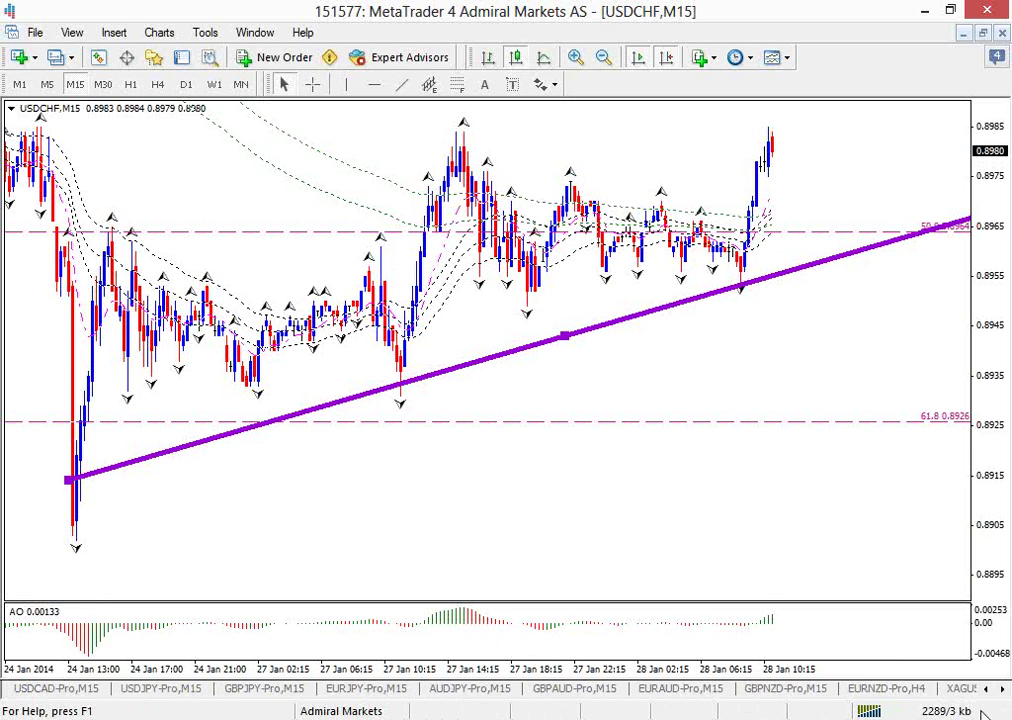
key(ctrl+F6)
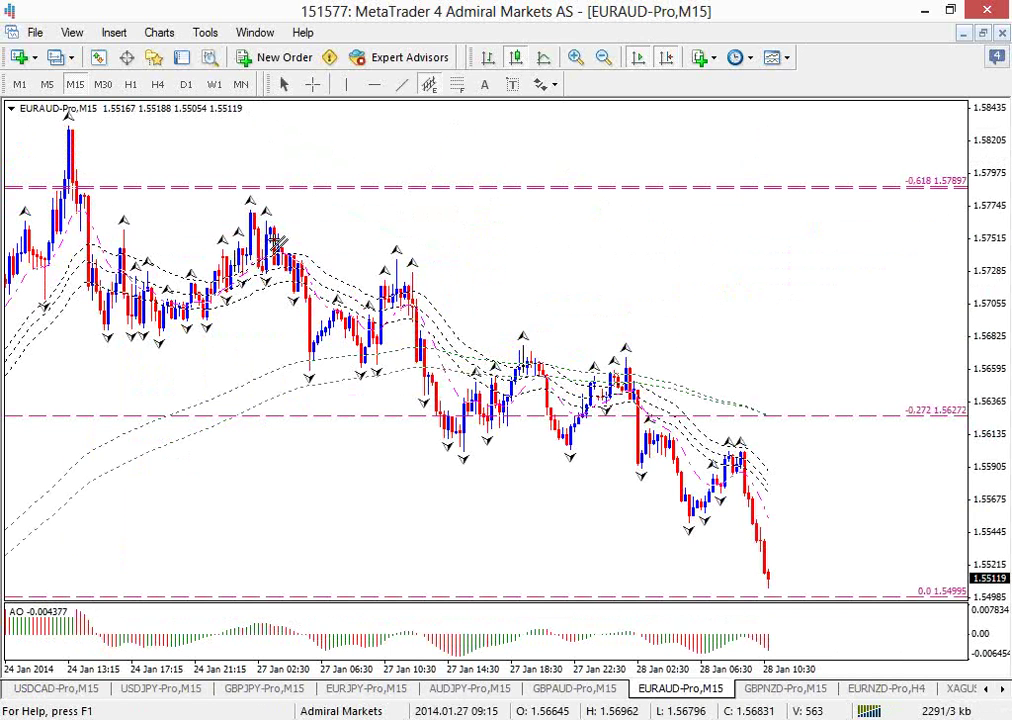
Draw a descending equidistant channel from the 27 Jan high, fit its lower line to the swing lows, and fine-tune its slope
drag(120, 311, 783, 543)
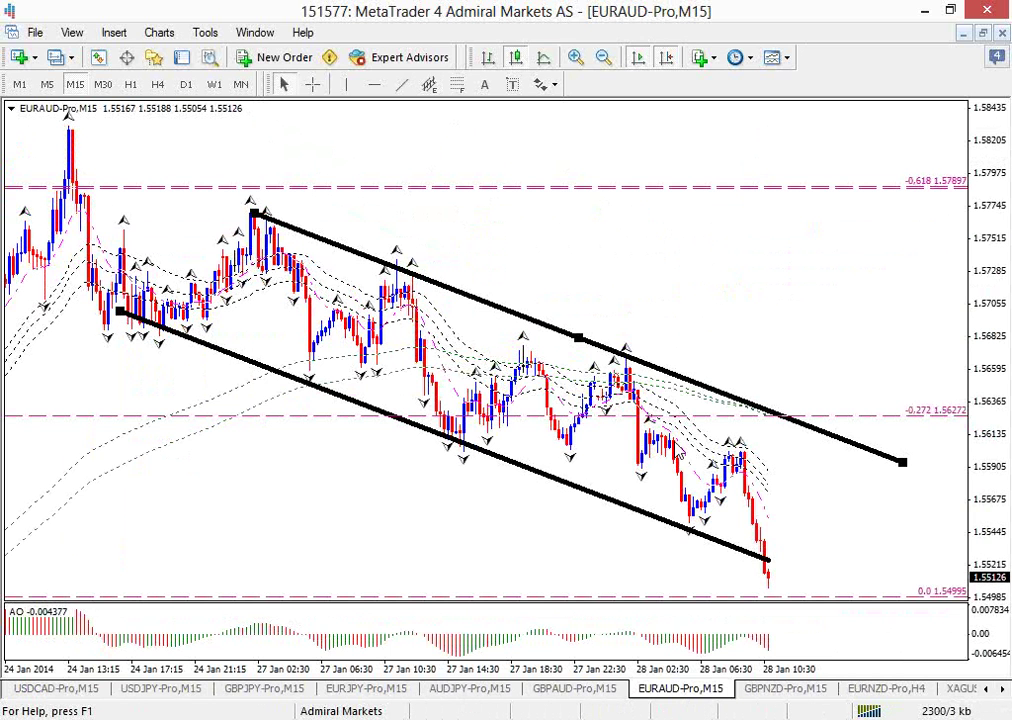
click(314, 84)
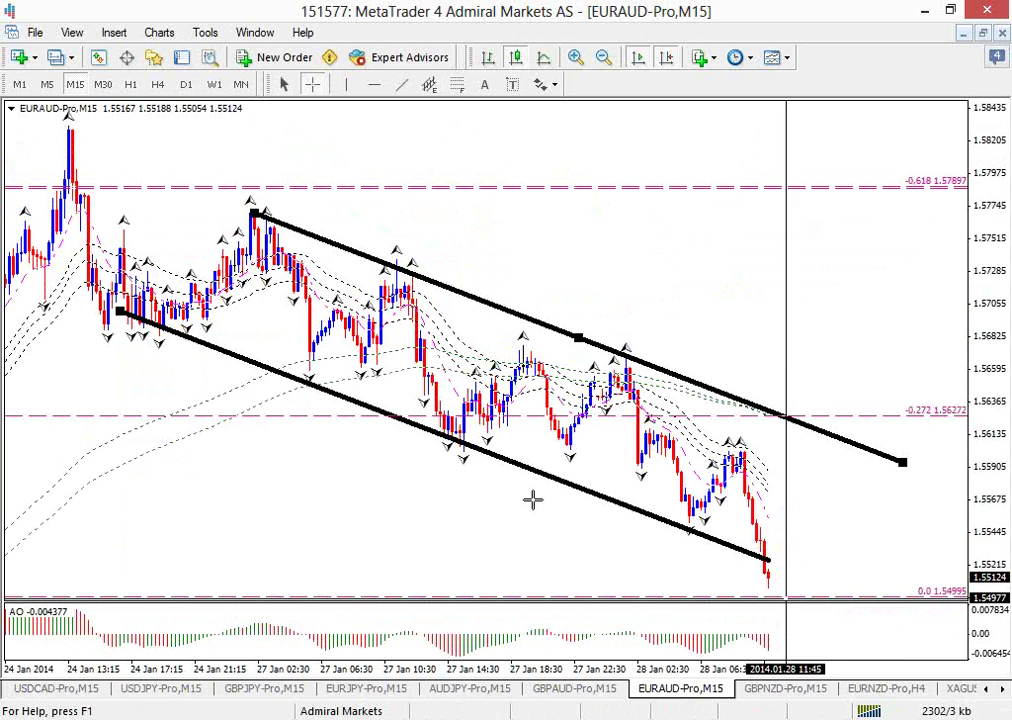
drag(902, 462, 898, 465)
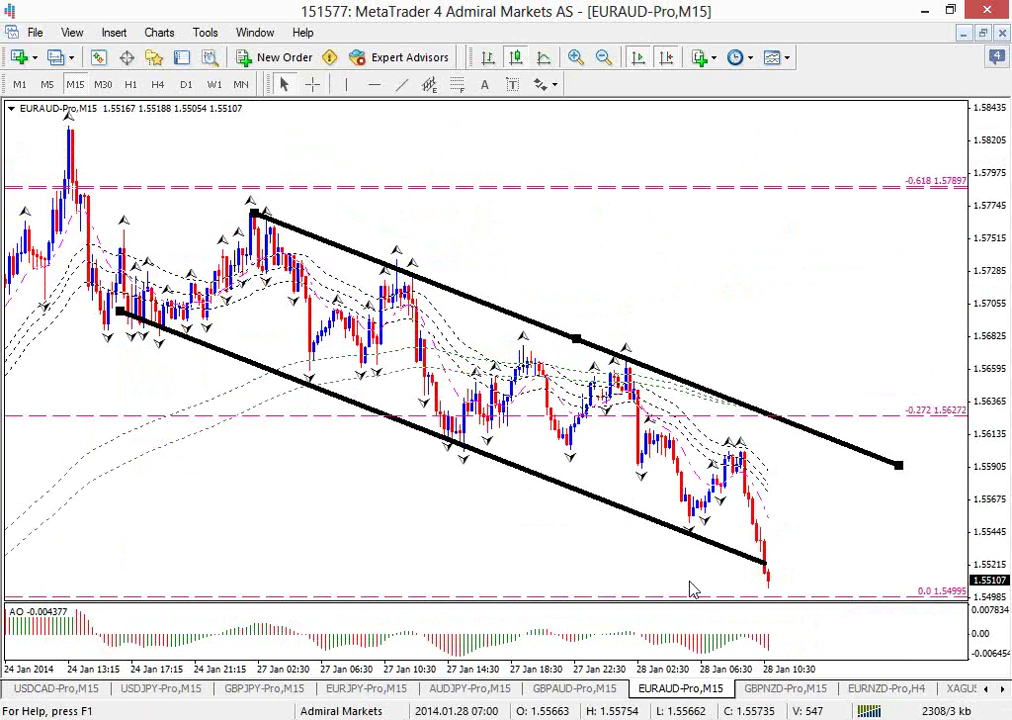
Draw a Fibonacci retracement over the first downswing from 1.58311 to 1.56819, highlight price reactions near its 61.8 and -0.272 levels, and clear the markings
click(457, 84)
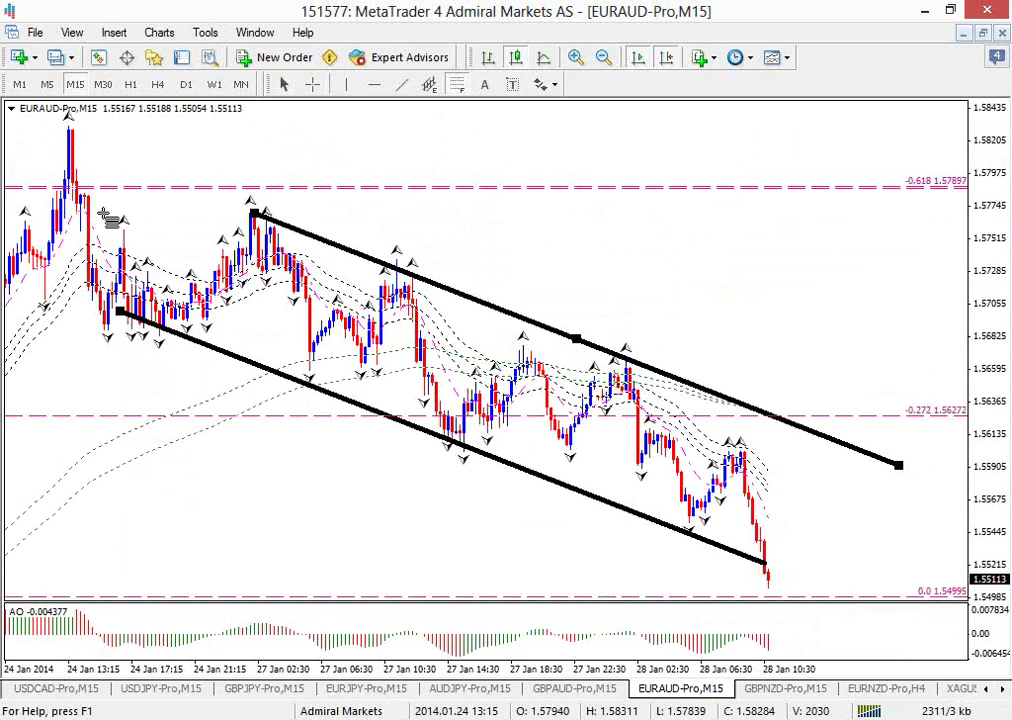
drag(104, 214, 140, 366)
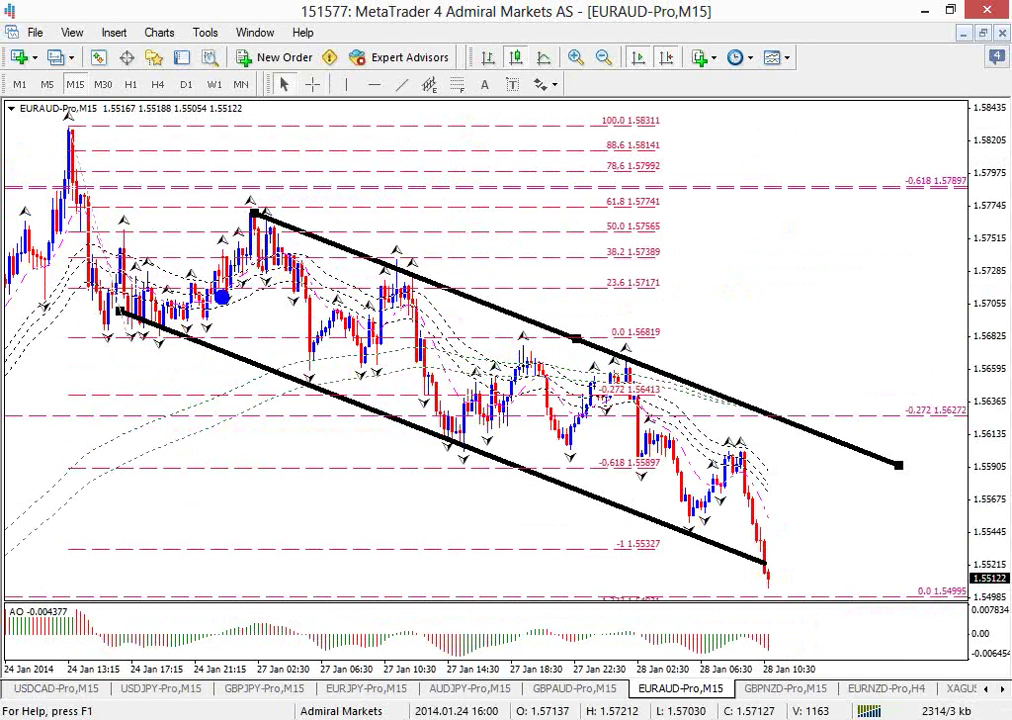
drag(228, 210, 313, 217)
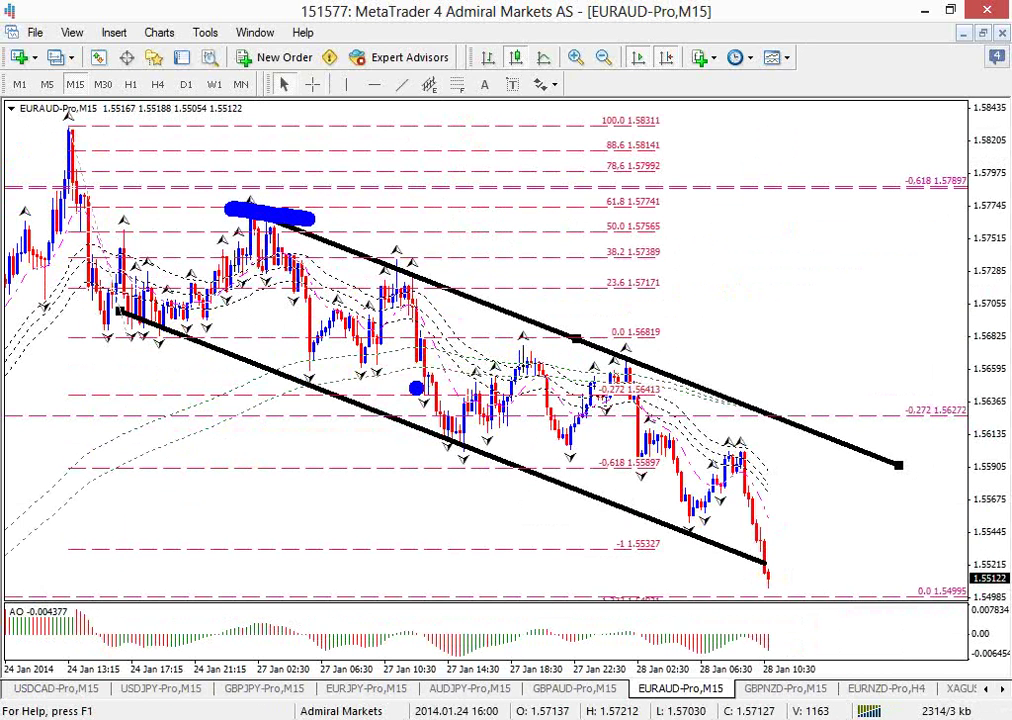
drag(280, 390, 380, 392)
drag(298, 392, 298, 370)
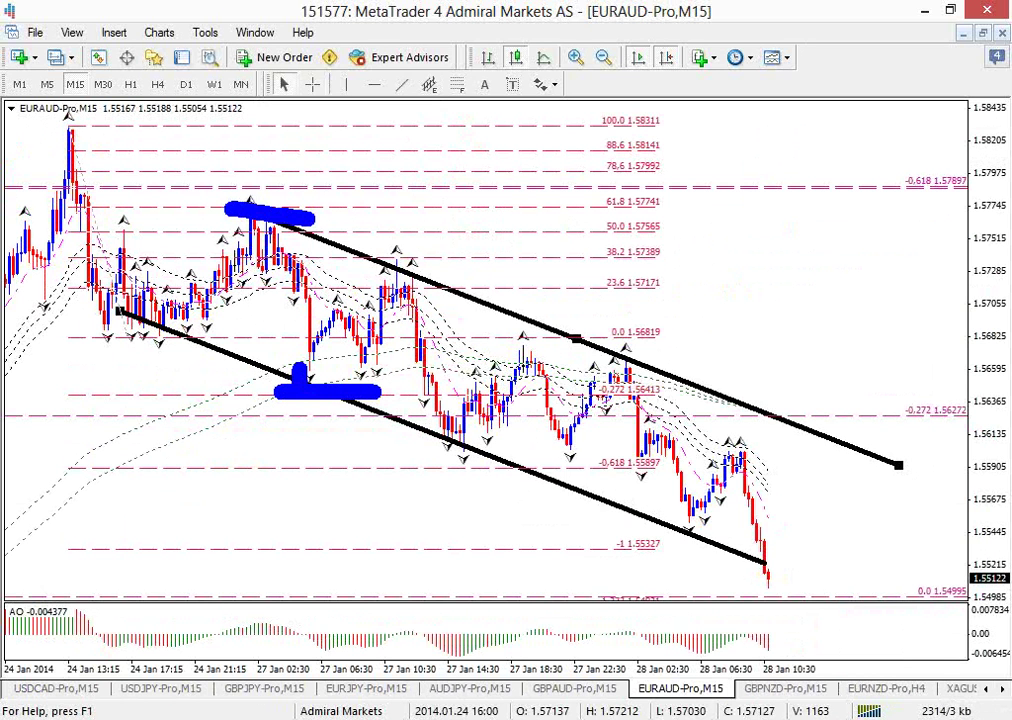
drag(270, 370, 350, 376)
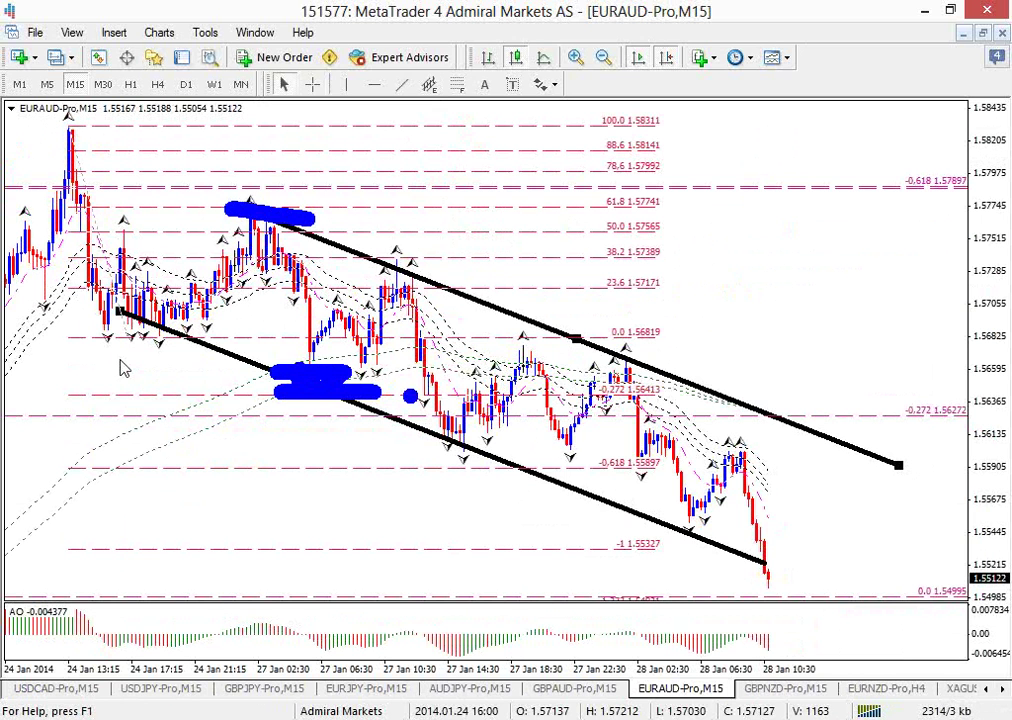
key(Escape)
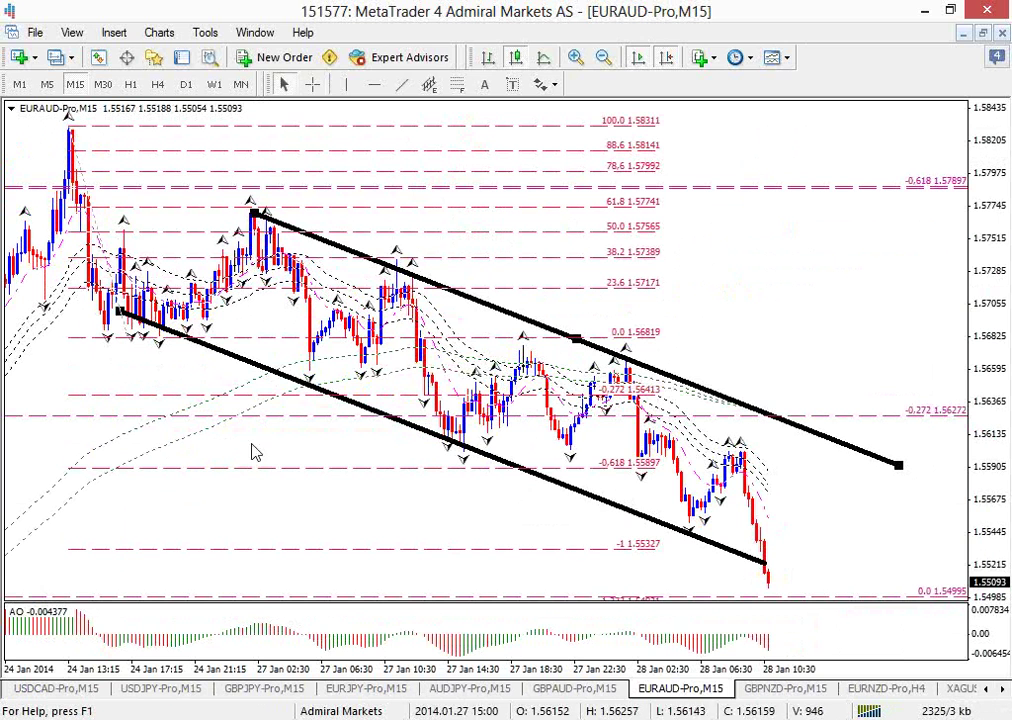
Adjust the Fibonacci retracement's low to 1.56874 and re-anchor it to the 27 Jan downswing from 1.57681 to 1.56603
drag(126, 337, 110, 334)
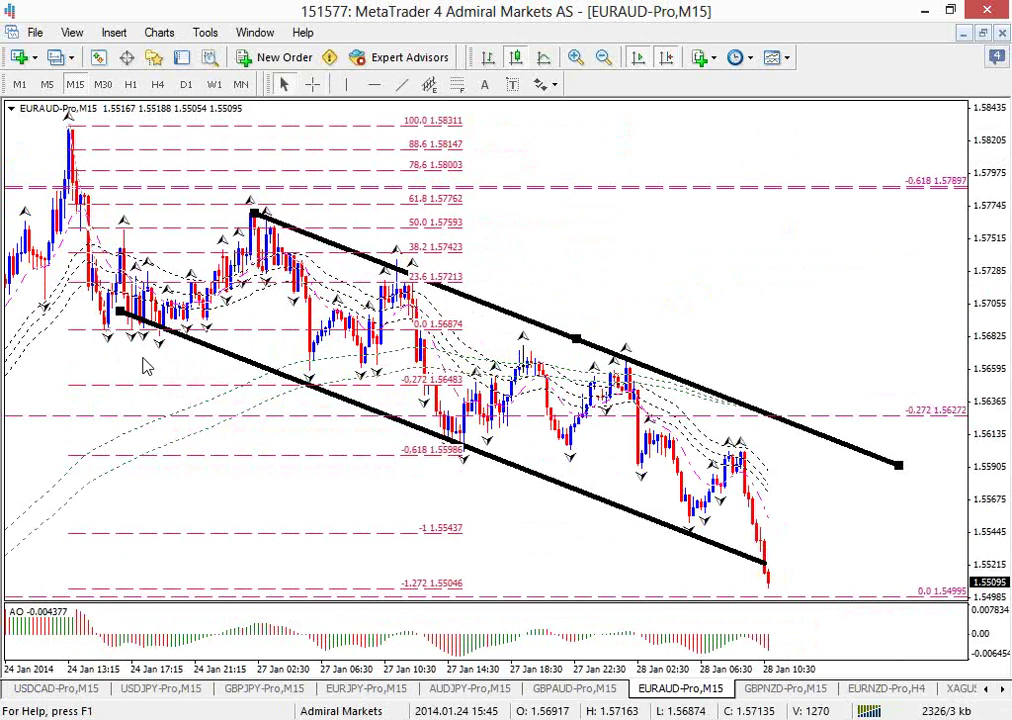
click(312, 85)
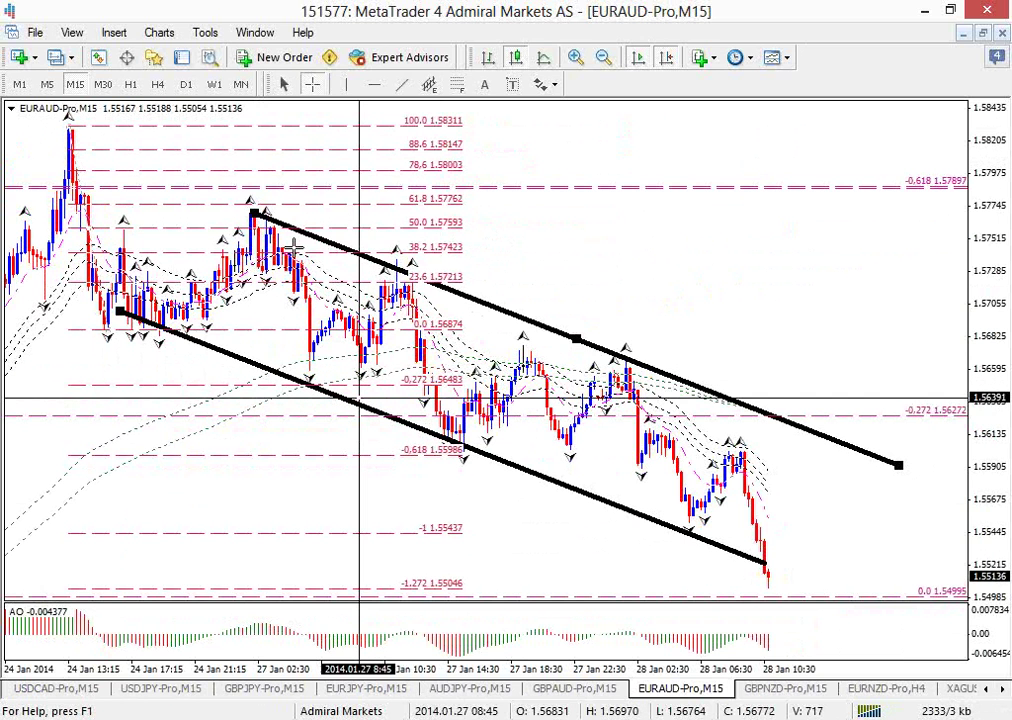
key(Escape)
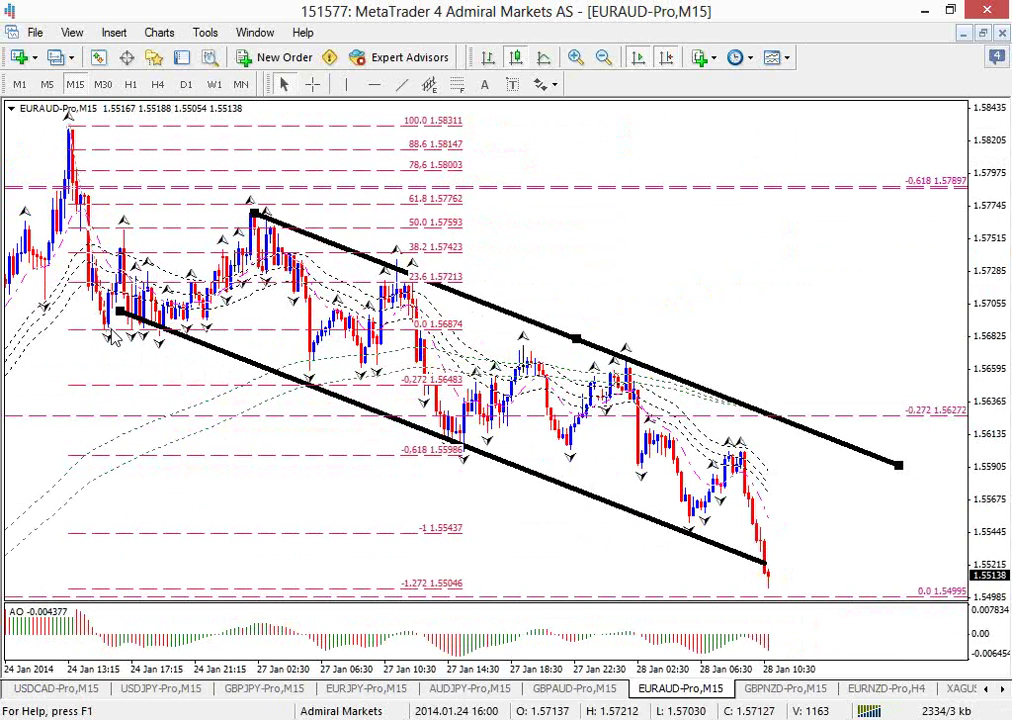
drag(110, 330, 306, 368)
drag(68, 126, 243, 216)
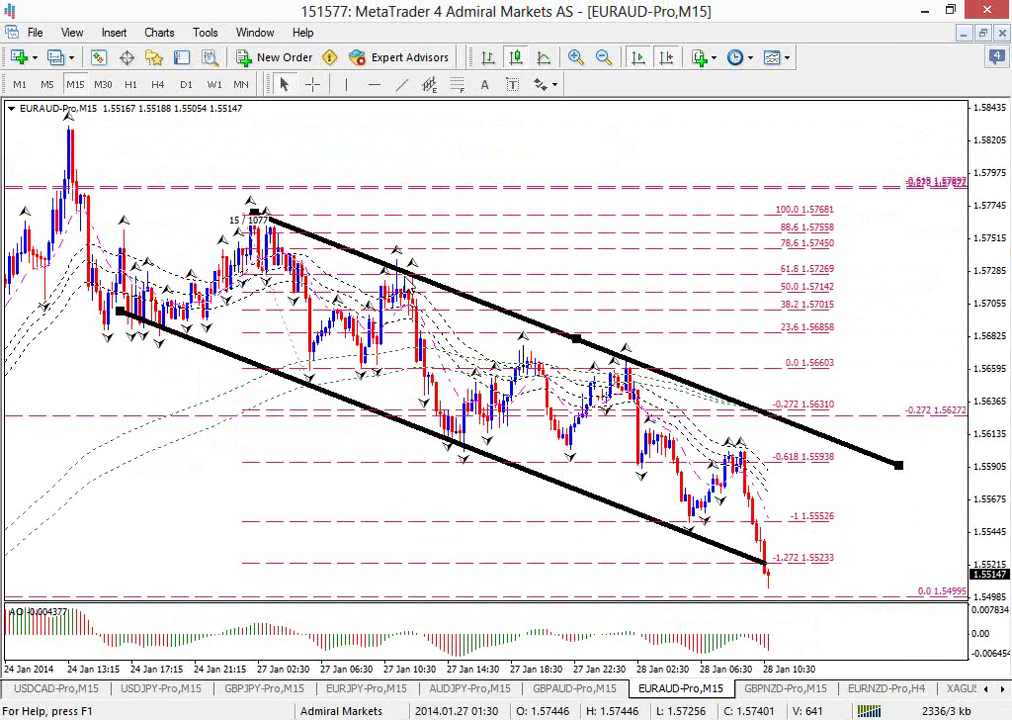
Highlight the price reactions near the retracement's 61.8 and -0.618 levels in blue and clear the markings
drag(384, 277, 405, 272)
drag(462, 440, 508, 446)
key(Escape)
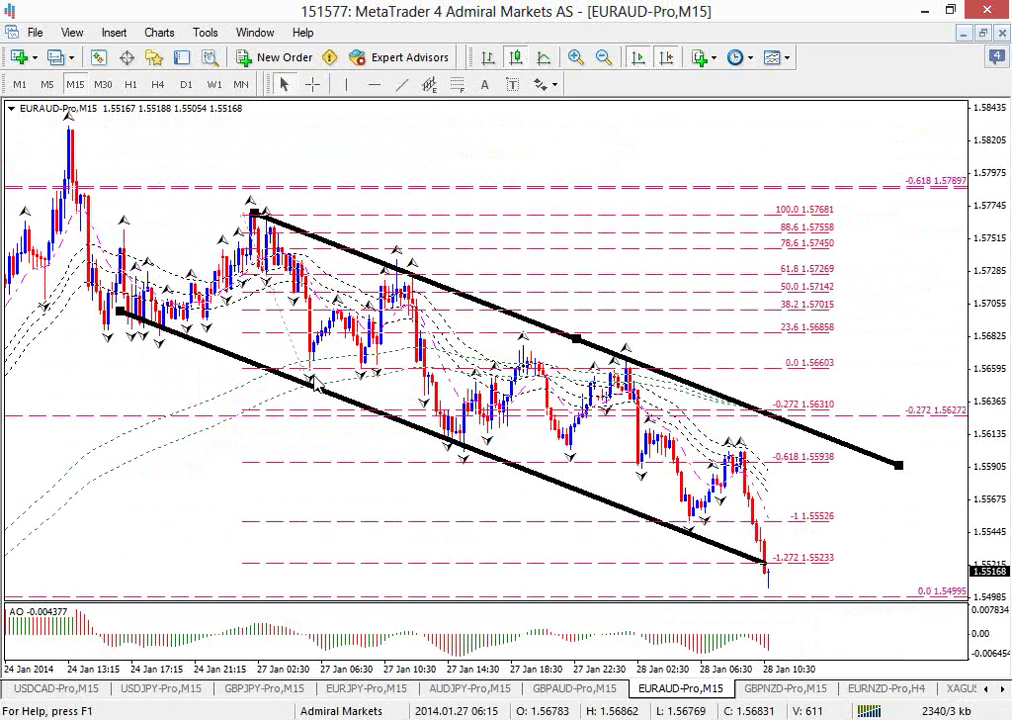
Move the Fibonacci retracement to the swing from 1.57368 to 1.56006 and highlight its 50.0, -0.272 and -0.618 levels in blue
drag(392, 273, 390, 259)
drag(516, 361, 586, 370)
drag(663, 504, 759, 511)
drag(709, 582, 836, 582)
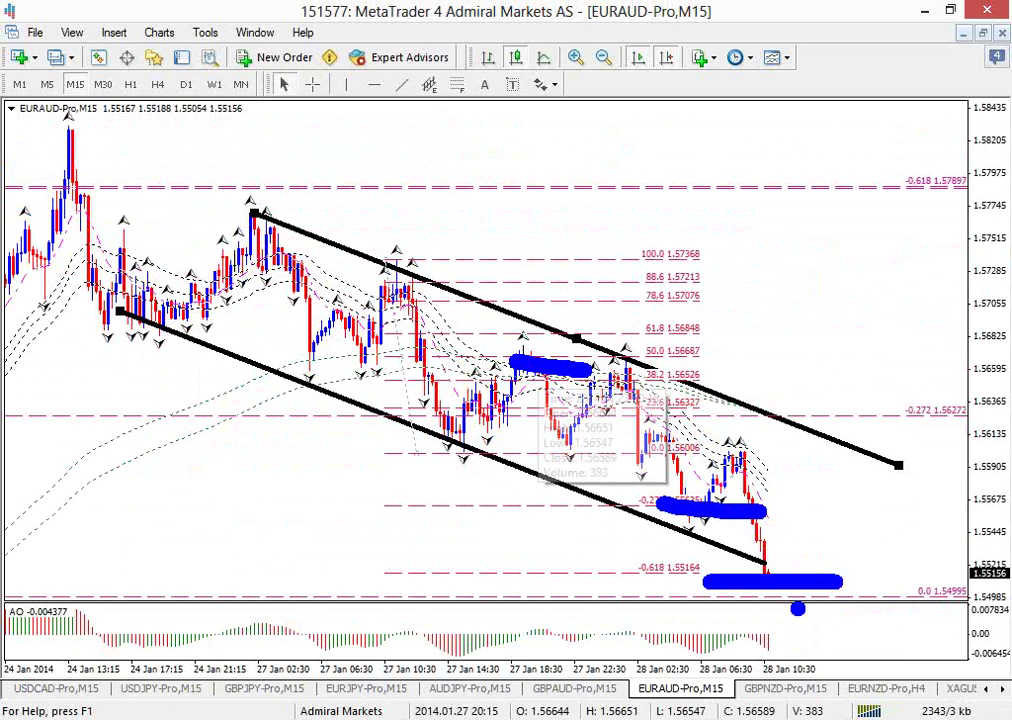
Clear the blue markings, stretch the Fibonacci retracement's low to 1.55477, and delete the retracement from the chart
drag(470, 495, 478, 533)
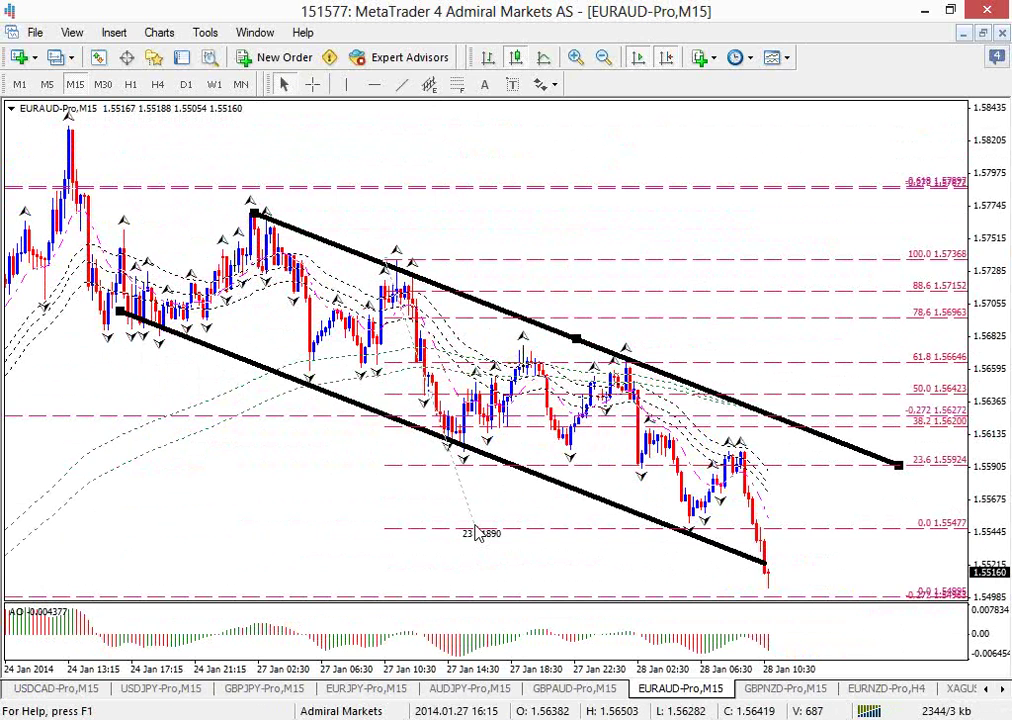
drag(477, 533, 477, 533)
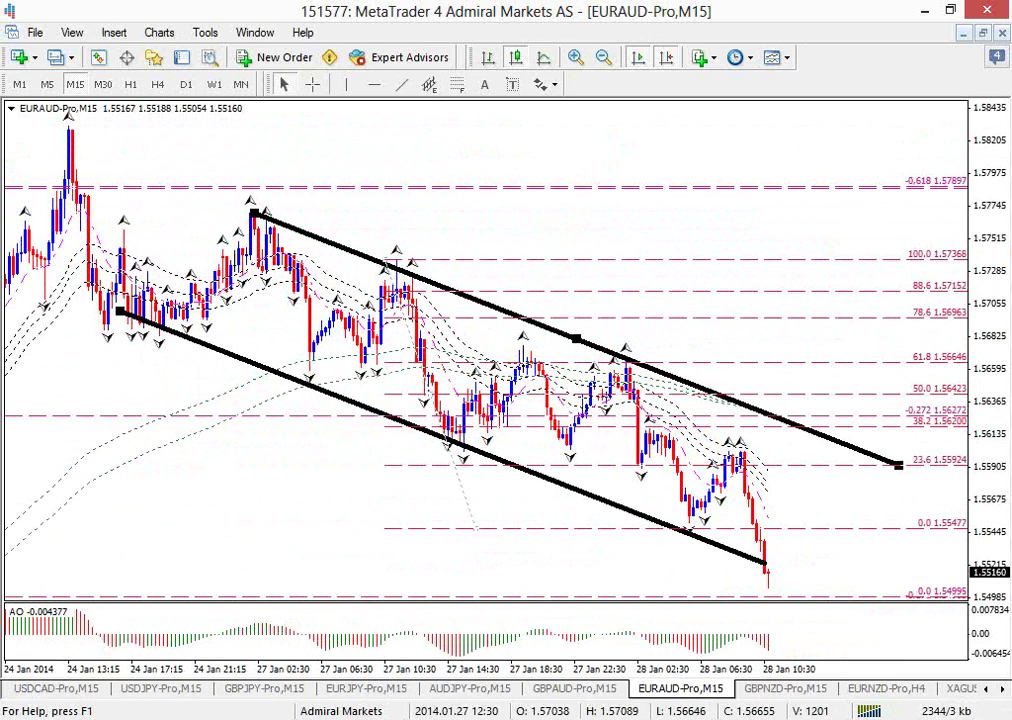
right_click(476, 328)
click(553, 396)
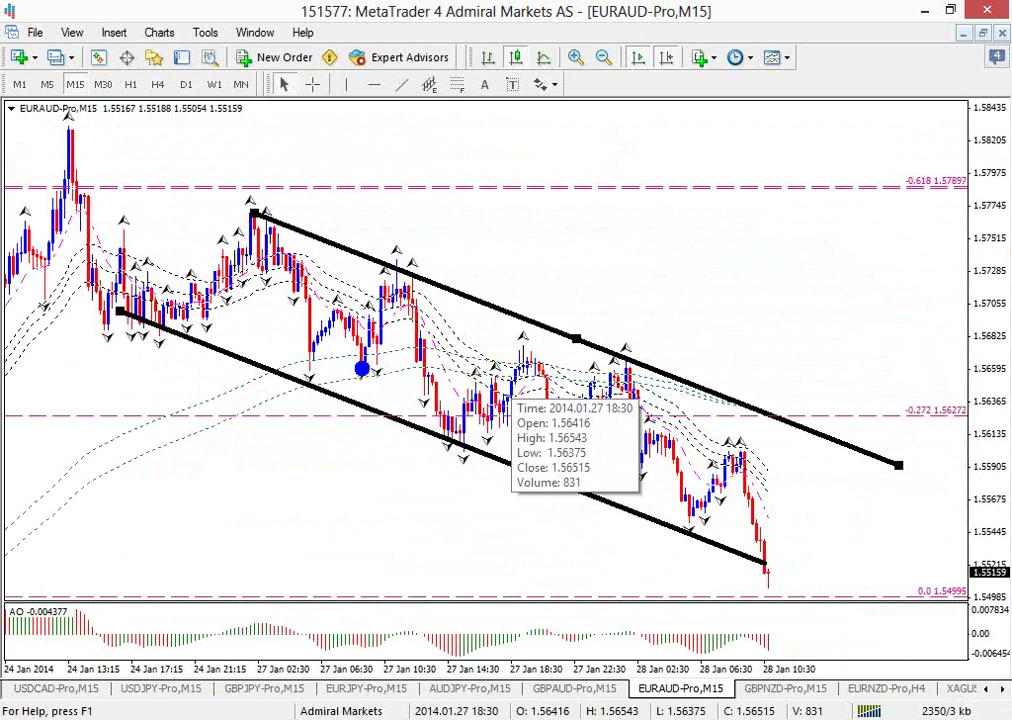
Circle the three swing highs near the channel's upper line, sketch a downward arrow over the latest candles, and clear the markings
mouse_move(398, 271)
mouse_down()
mouse_move(377, 291)
mouse_move(398, 276)
mouse_up()
mouse_move(615, 351)
mouse_down()
mouse_move(622, 386)
mouse_move(615, 355)
mouse_up()
mouse_move(521, 357)
mouse_down()
mouse_move(532, 378)
mouse_move(525, 360)
mouse_up()
drag(678, 432, 668, 534)
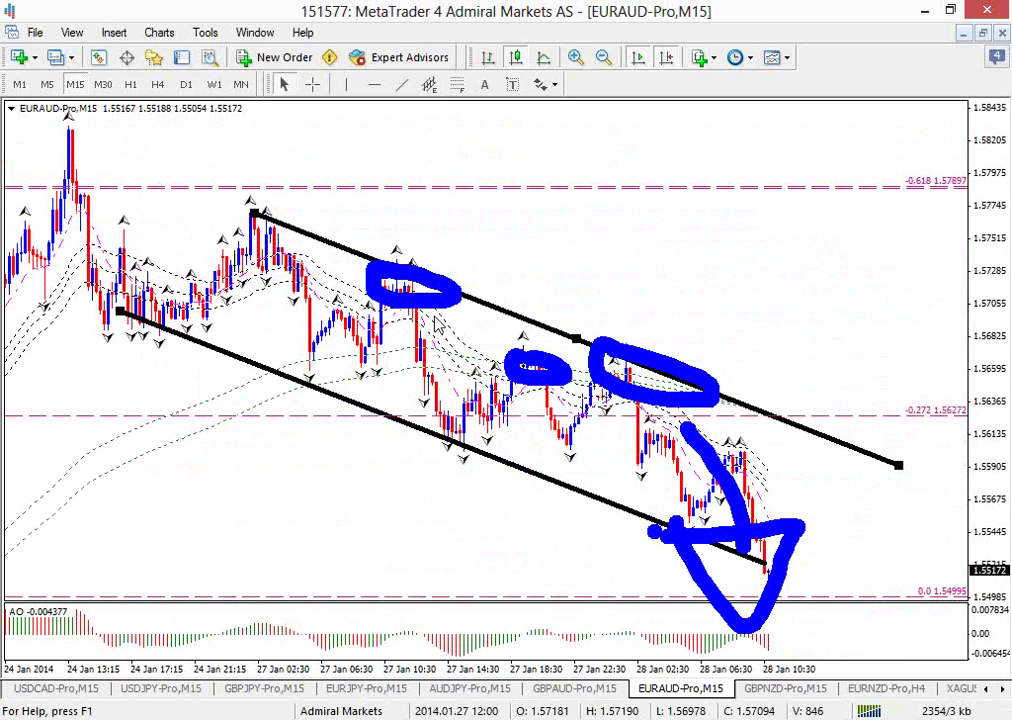
key(Escape)
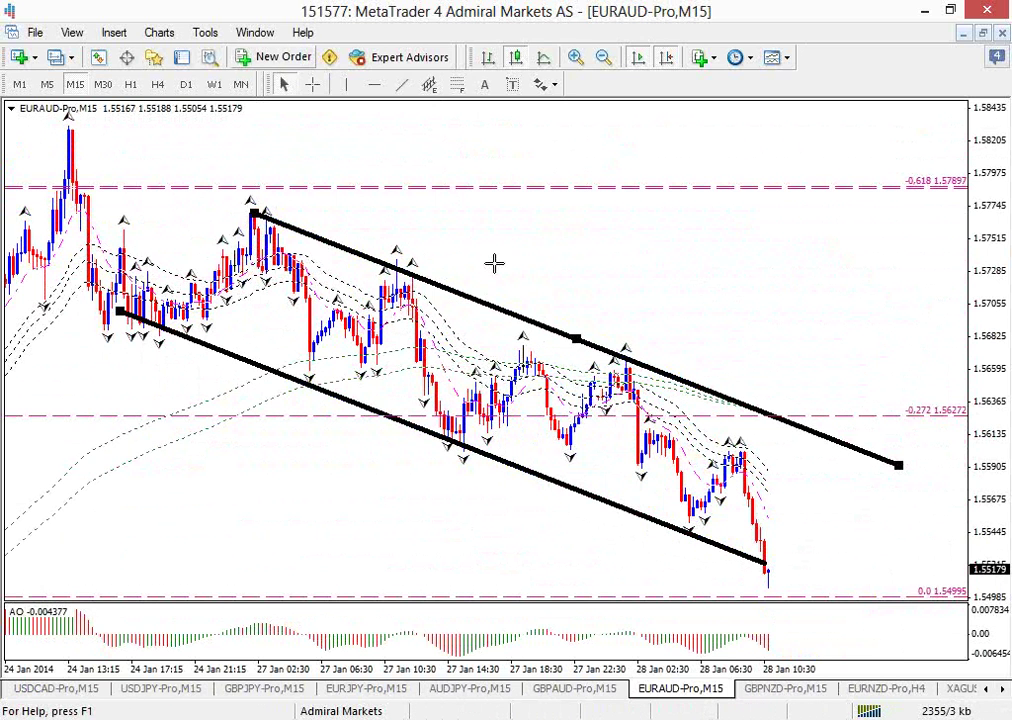
middle_click(445, 249)
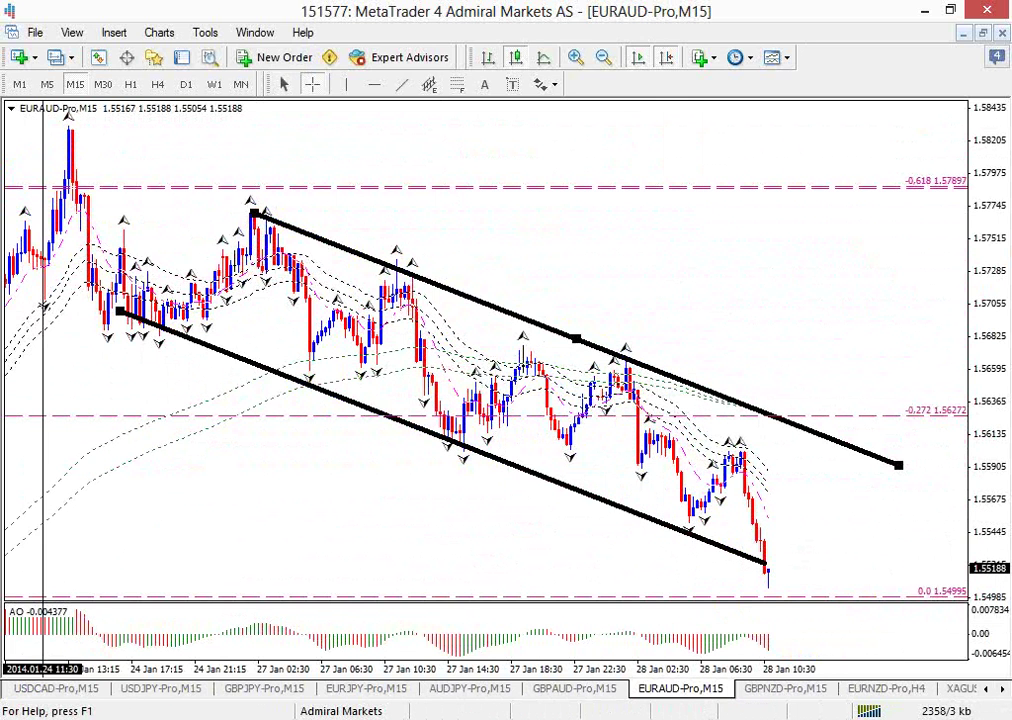
Switch to the Admiral Markets Forex Calendar in Chrome and filter the events with an end date of 31/01/2014
mouse_move(236, 719)
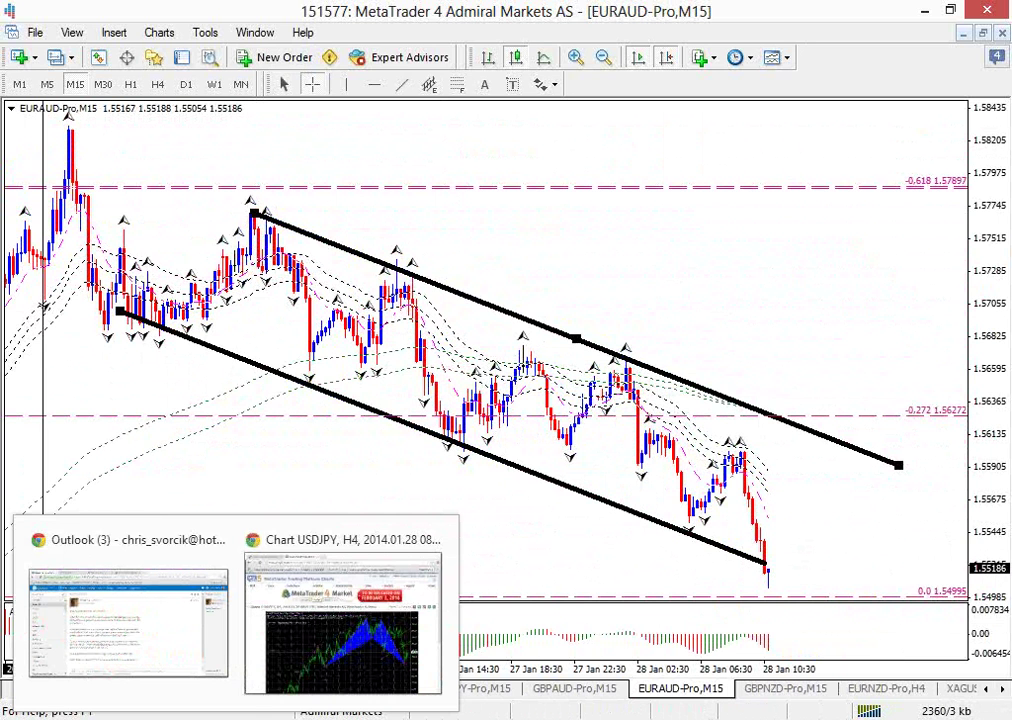
click(343, 627)
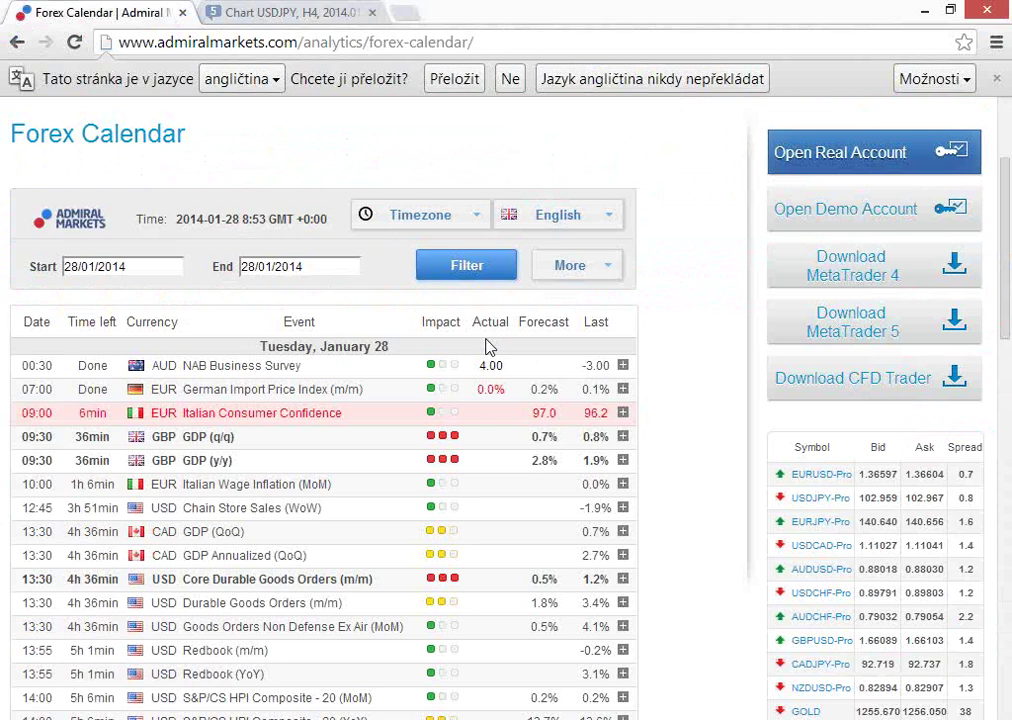
scroll(497, 437, down, 3)
scroll(497, 428, up, 5)
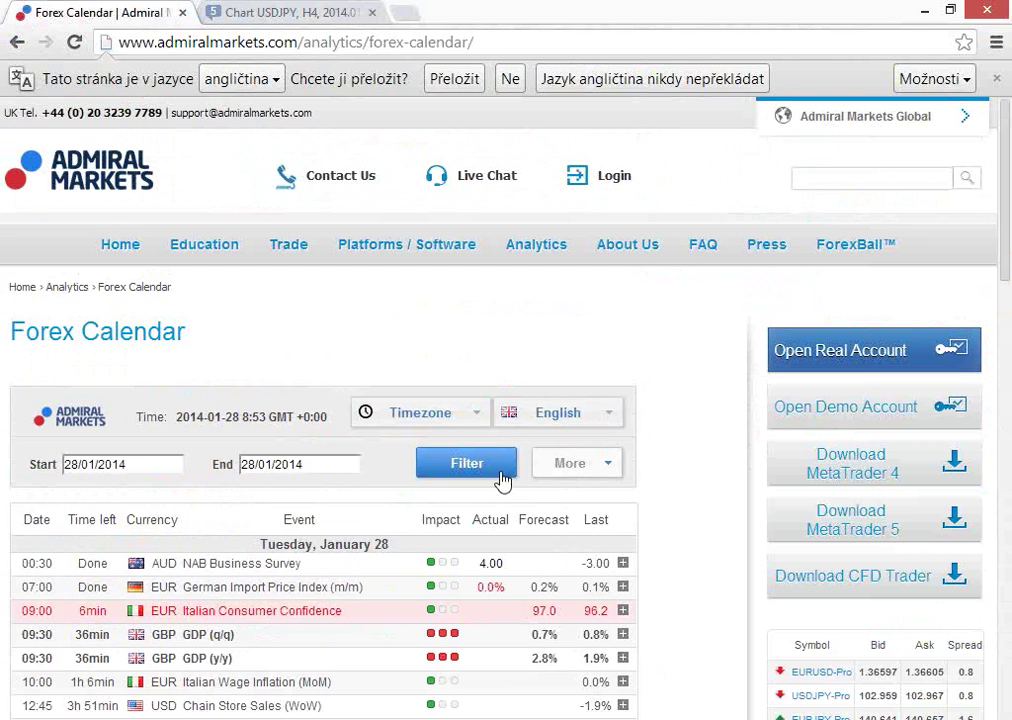
click(336, 466)
click(320, 632)
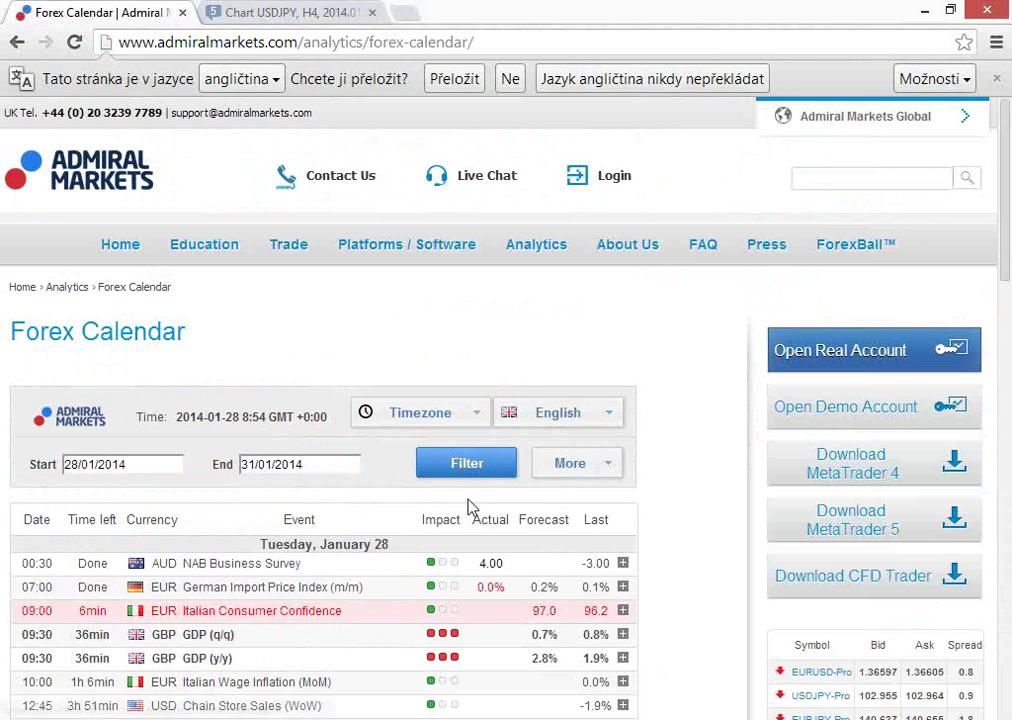
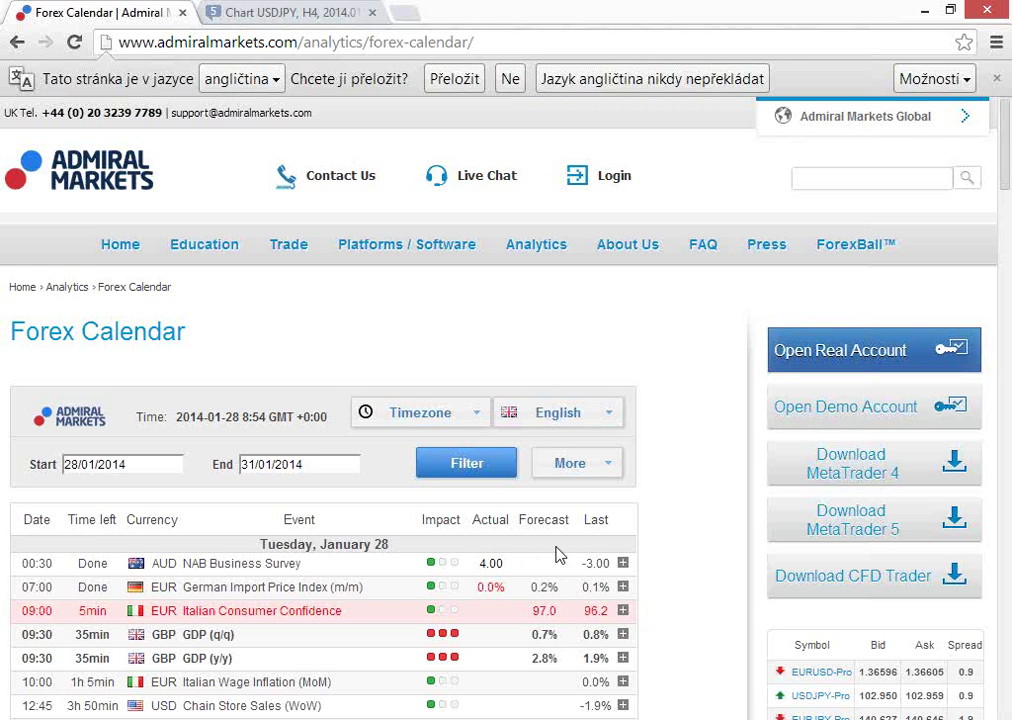
Examine the high-impact events scheduled from 28 to 30 January in the Forex Calendar, including the FOMC statement and rate announcements
scroll(492, 413, down, 4)
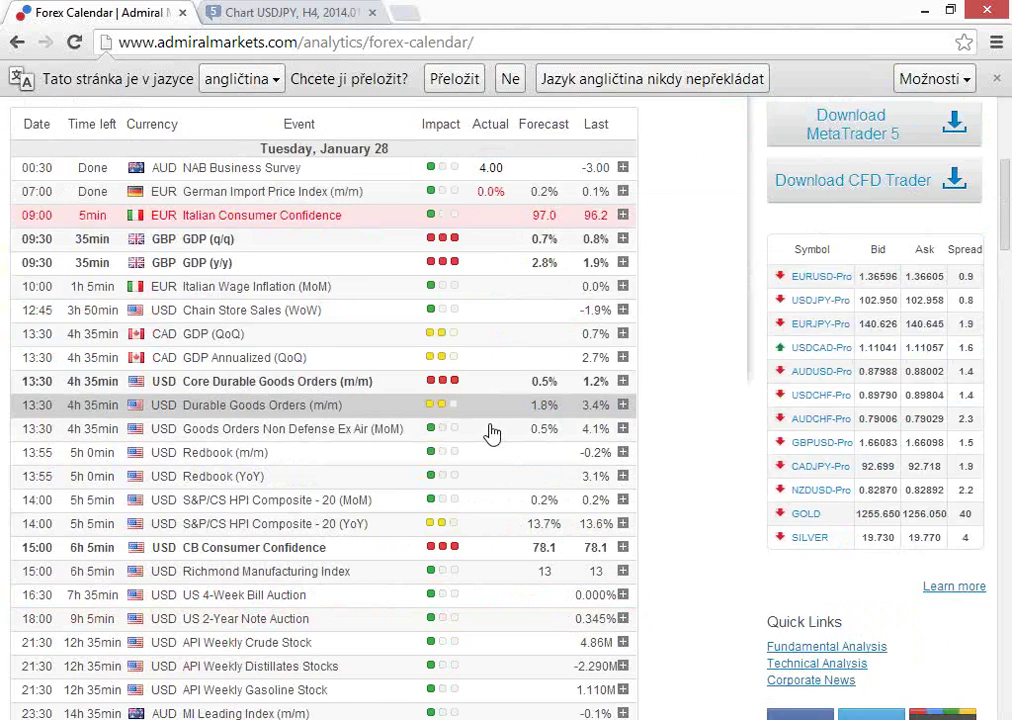
scroll(492, 418, down, 7)
scroll(492, 424, up, 1)
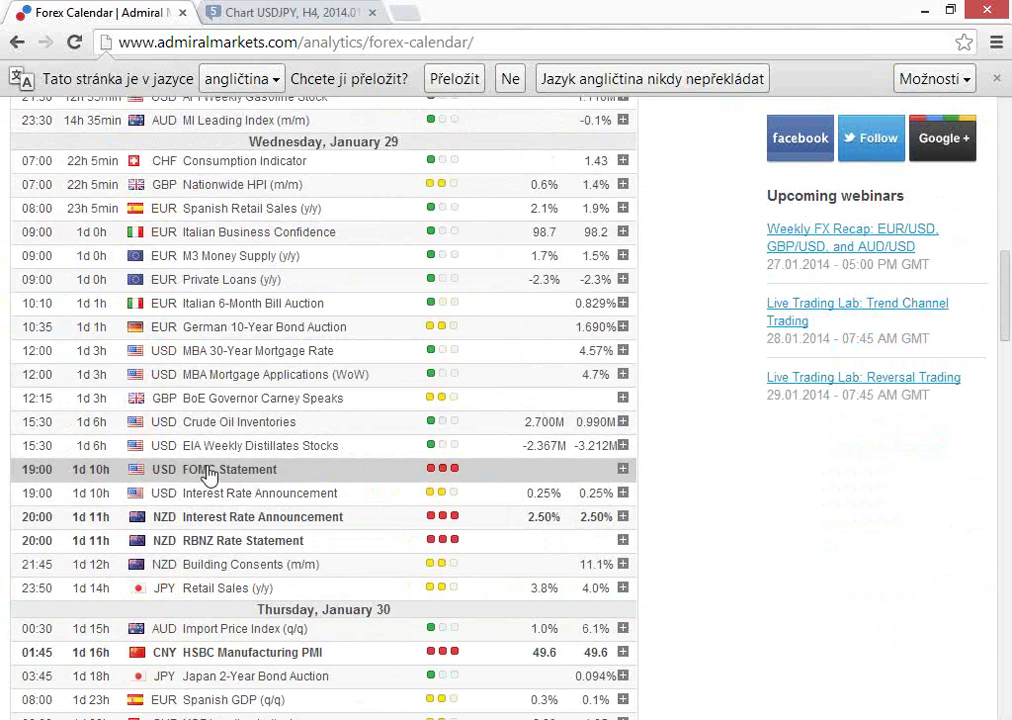
scroll(214, 475, down, 2)
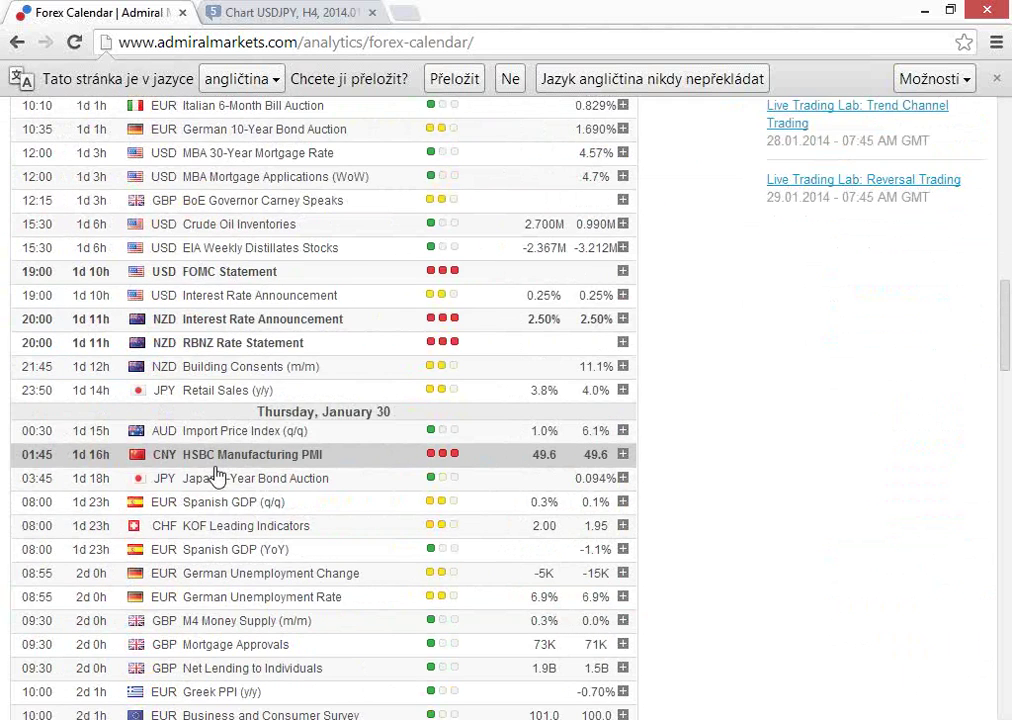
scroll(218, 485, down, 2)
scroll(221, 495, down, 2)
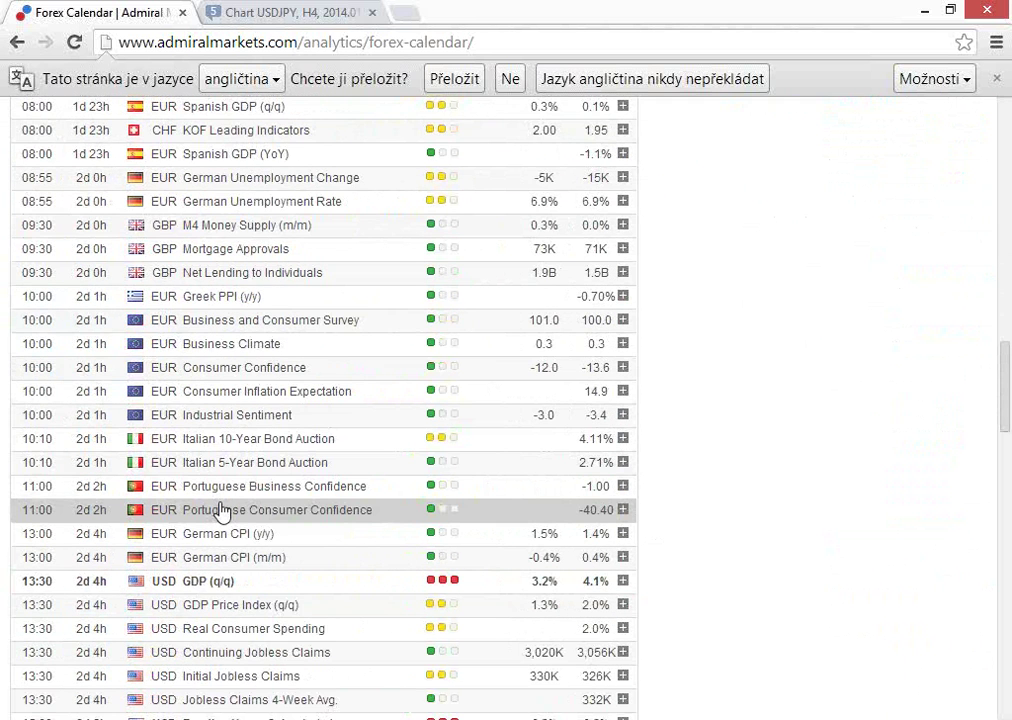
scroll(221, 510, up, 4)
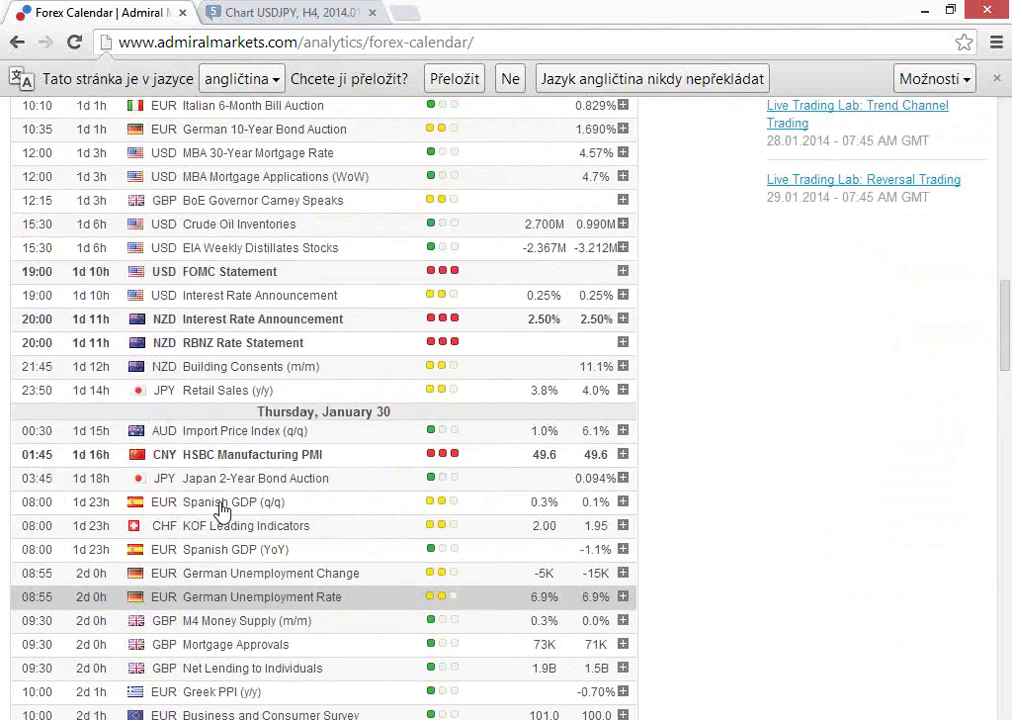
scroll(221, 510, up, 3)
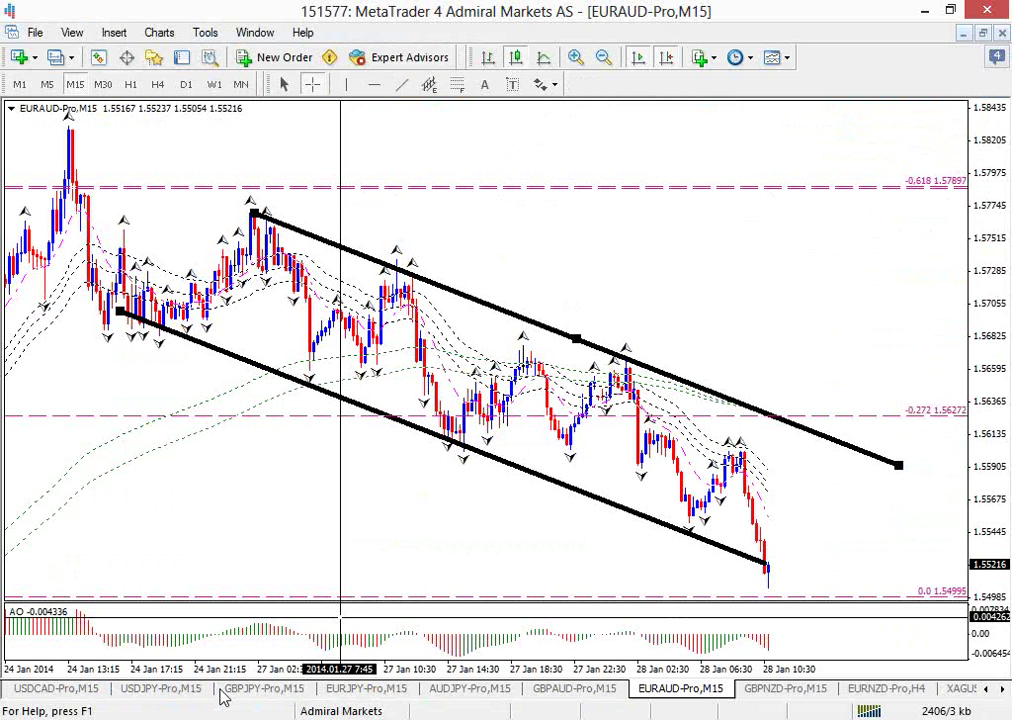
Bring up the EURUSD chart from the start of the open chart list
click(986, 689)
click(986, 689)
click(986, 689)
click(986, 689)
click(986, 689)
click(986, 689)
click(986, 689)
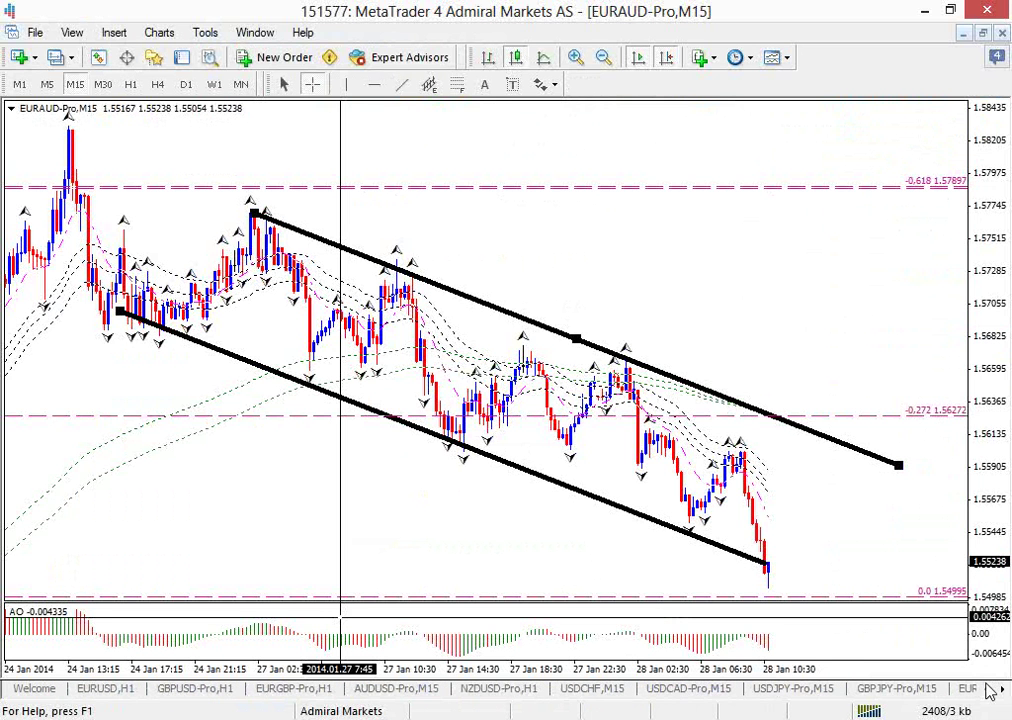
click(106, 689)
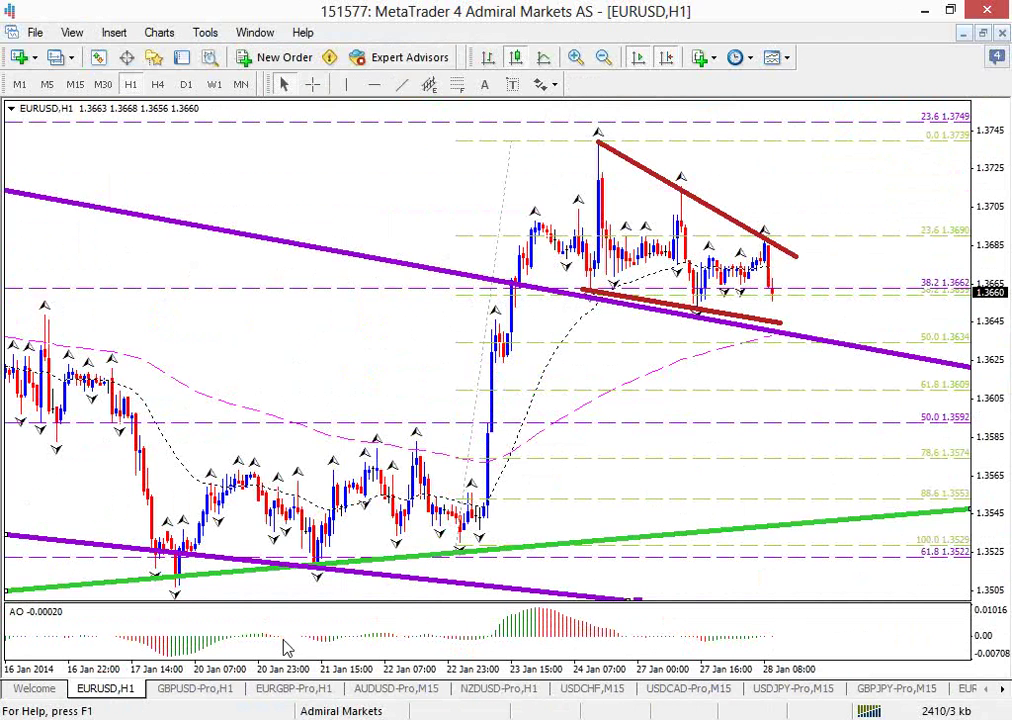
Set the EURUSD chart to the weekly timeframe and apply the Wt simple 2 template
click(214, 84)
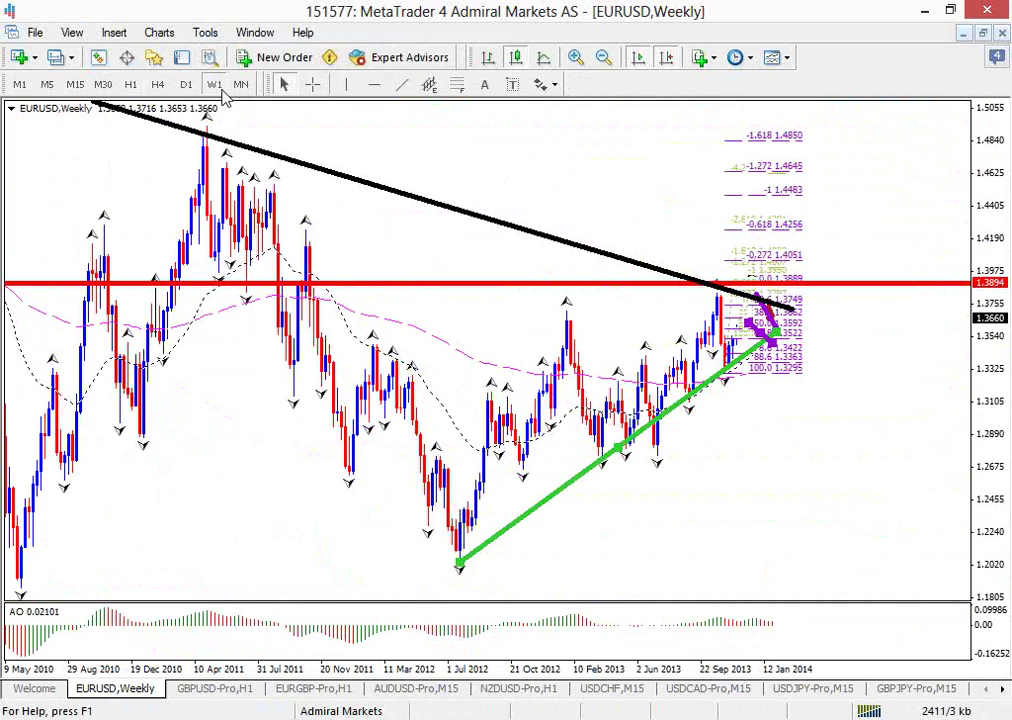
right_click(578, 303)
mouse_move(643, 413)
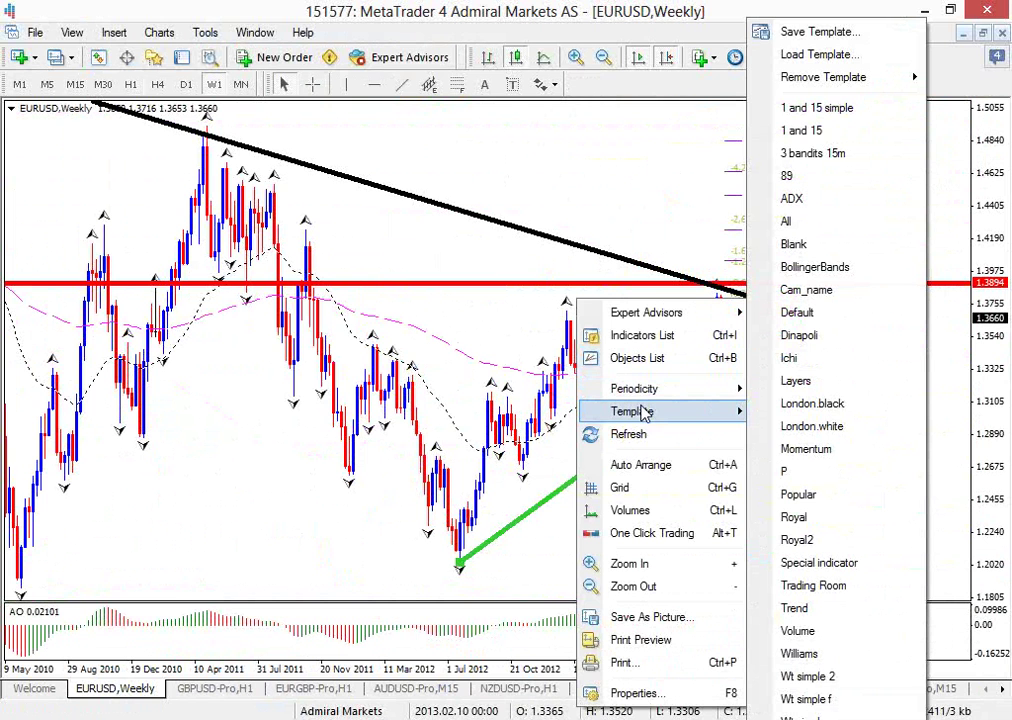
click(842, 682)
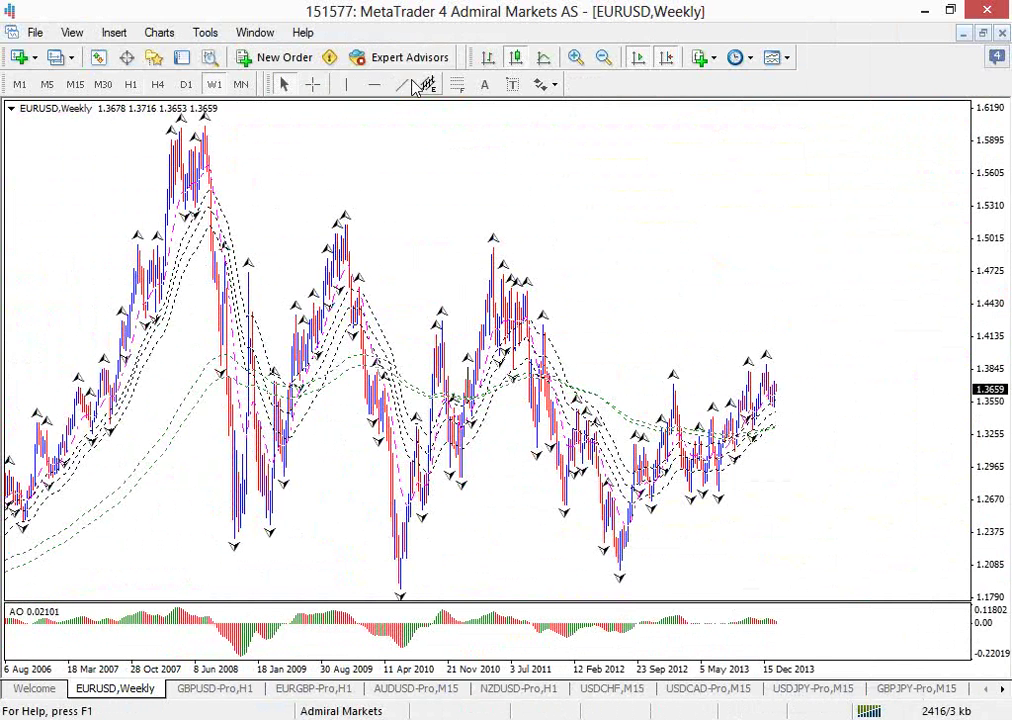
Draw a descending trendline from the 2008 high through the 2011 high, and an ascending trendline from the mid-2012 low
click(401, 84)
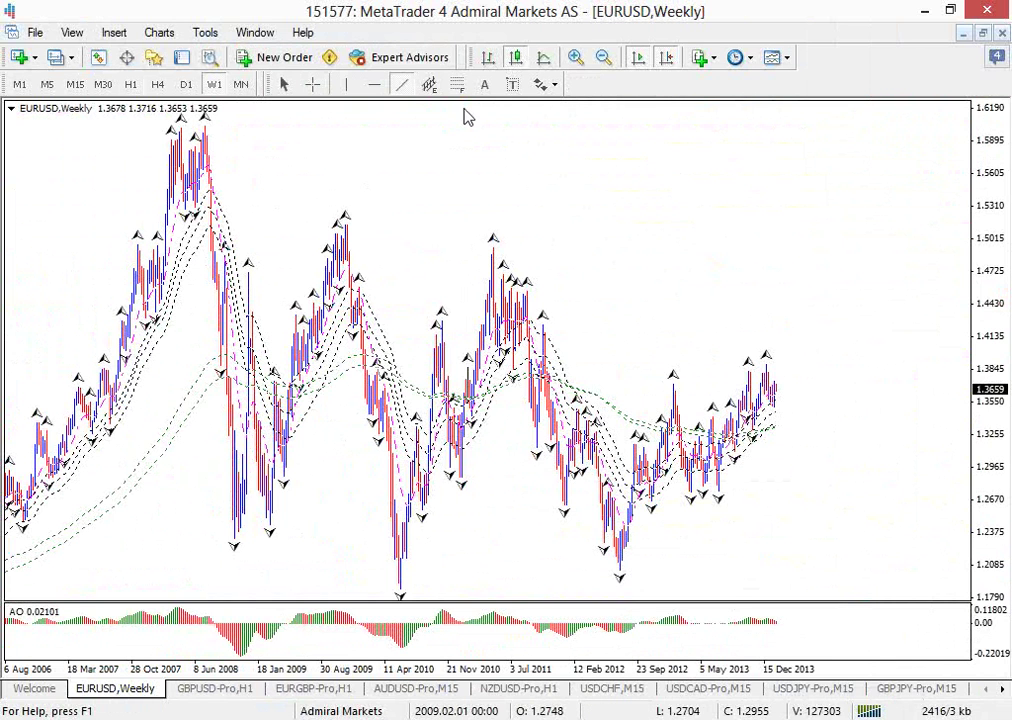
drag(203, 125, 912, 430)
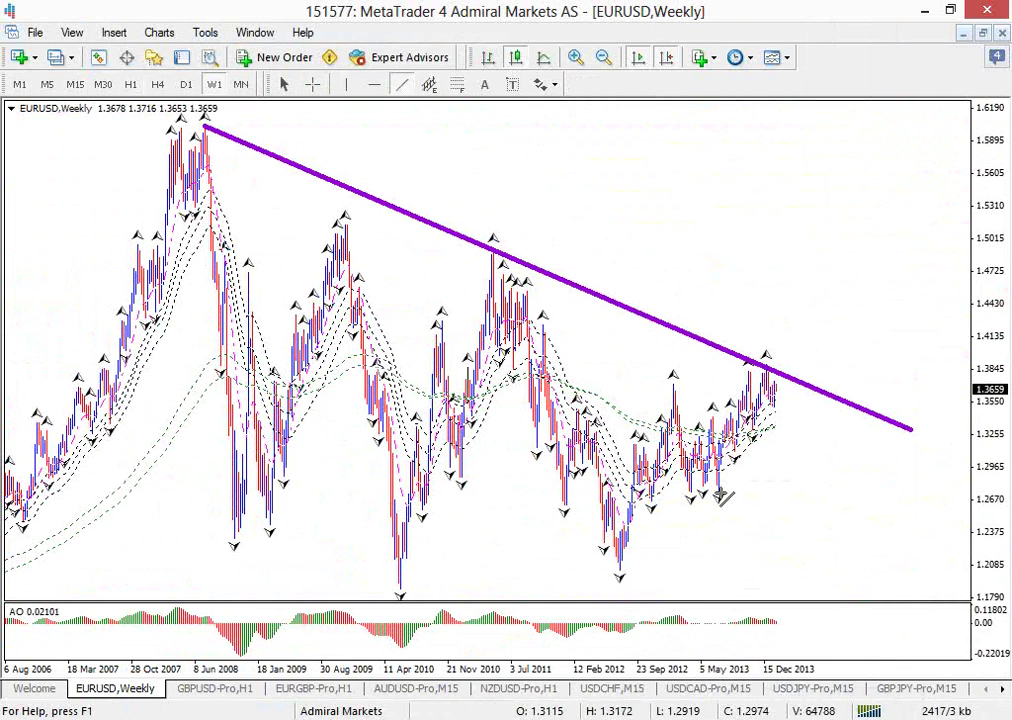
drag(617, 578, 785, 403)
Show the EURUSD daily chart and adjust the end of the descending trendline so it rests on the late-December 2013 high
click(185, 85)
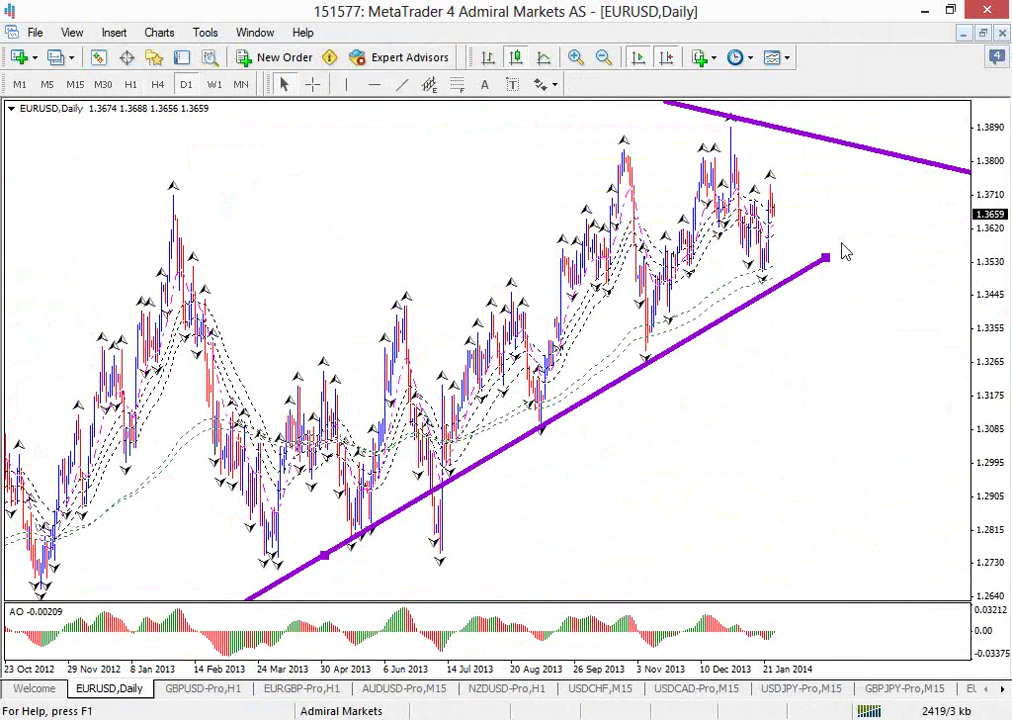
key(plus)
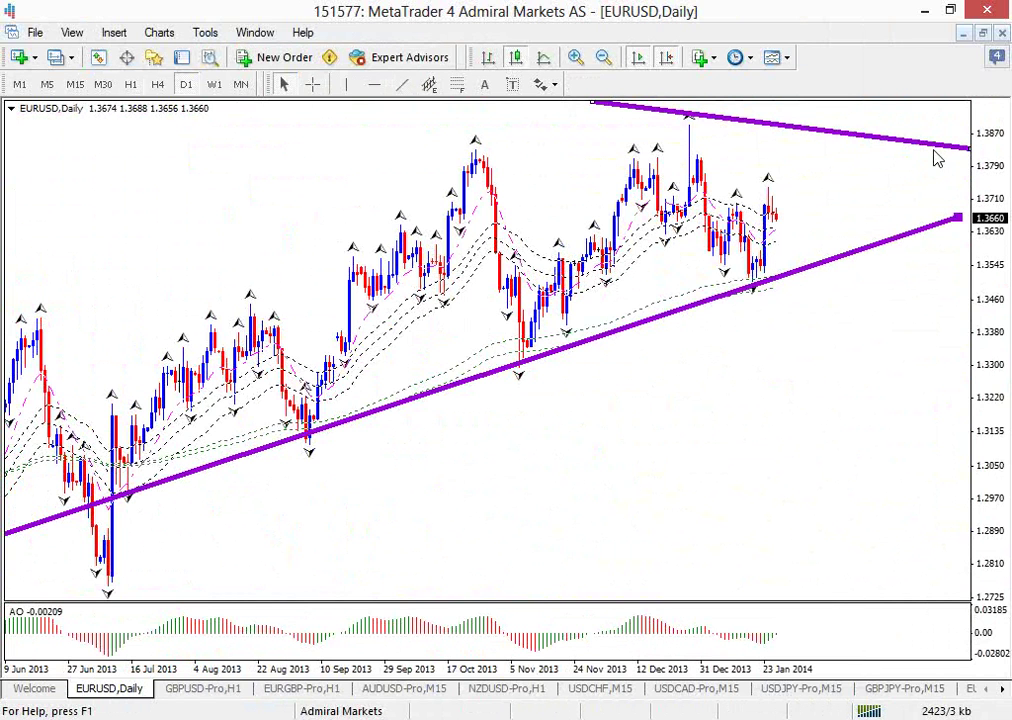
drag(956, 147, 958, 160)
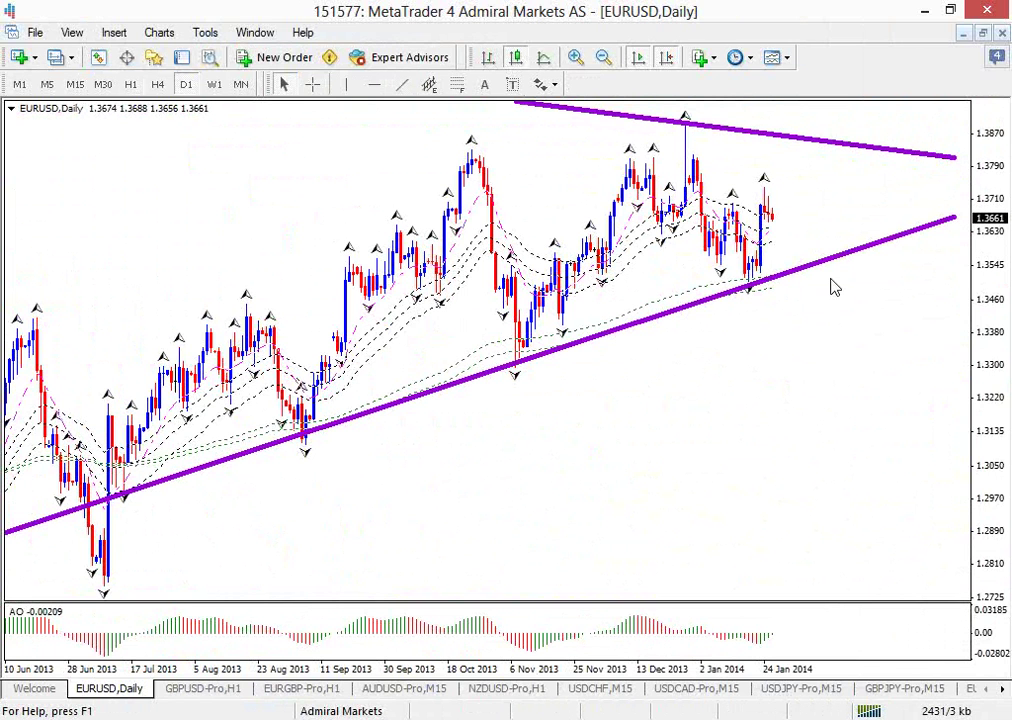
drag(947, 157, 928, 201)
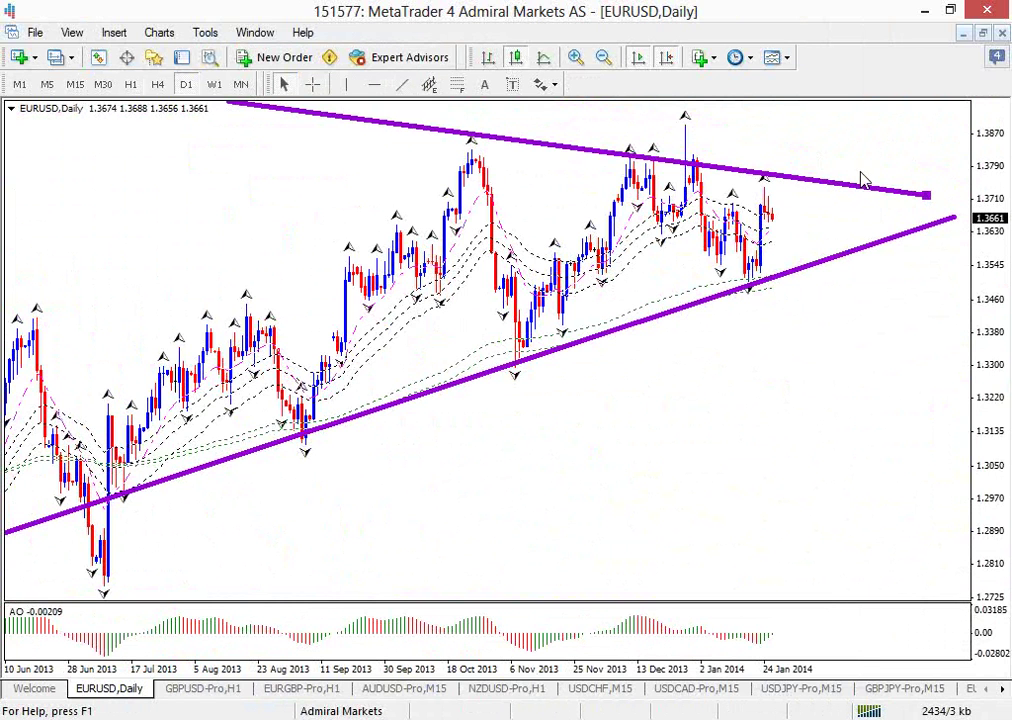
drag(918, 203, 951, 165)
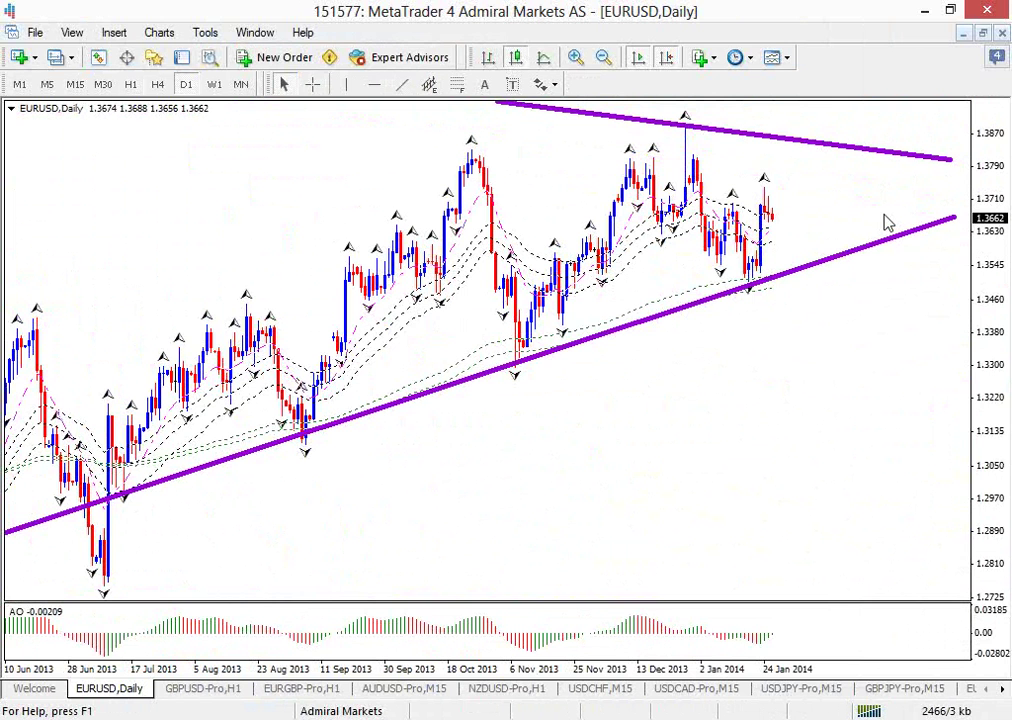
On the weekly chart, trace the rising trendline and add a Fibonacci retracement from the 2011 high at 1.4969 to the 2012 low at 1.2039
click(213, 85)
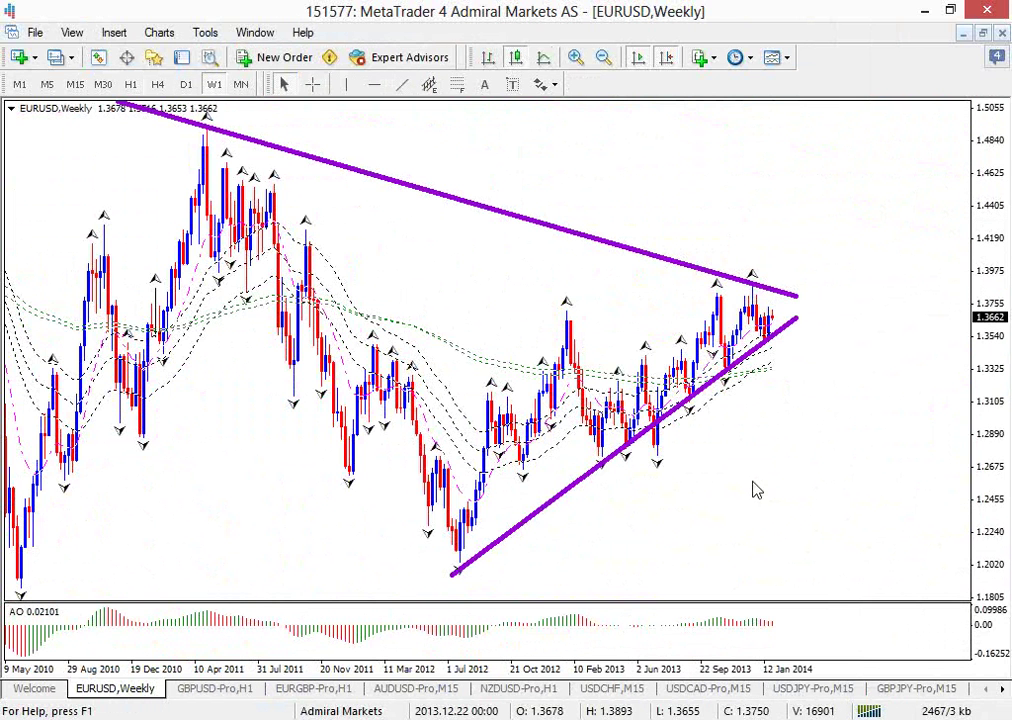
key(ctrl+2)
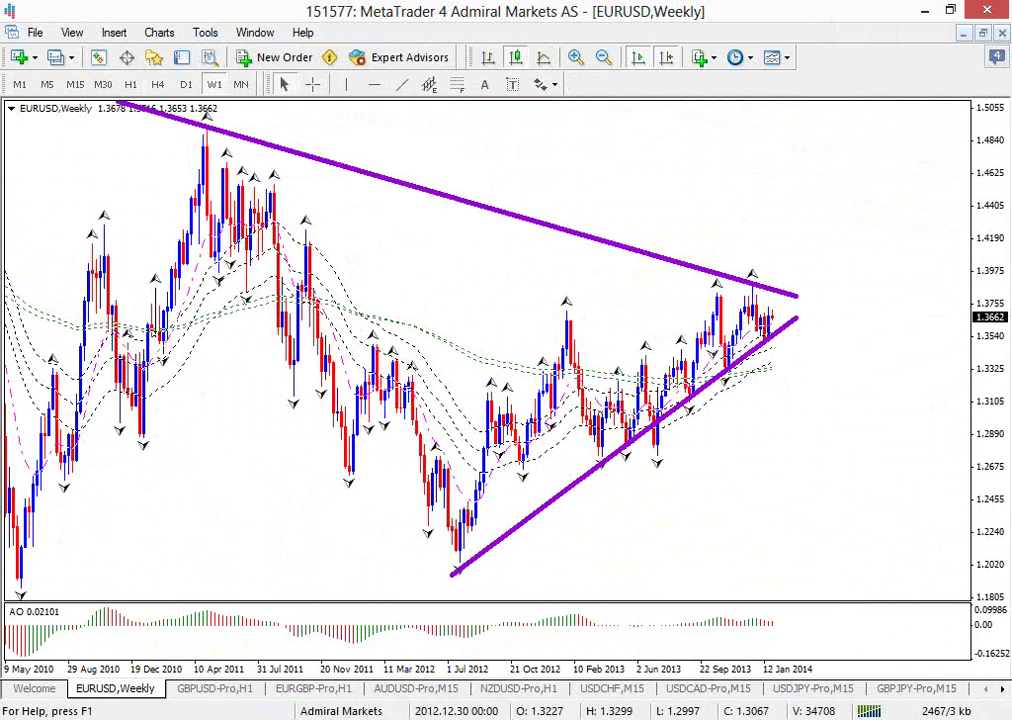
mouse_move(490, 515)
mouse_down()
mouse_move(675, 352)
mouse_move(736, 330)
mouse_up()
click(457, 84)
drag(210, 120, 360, 562)
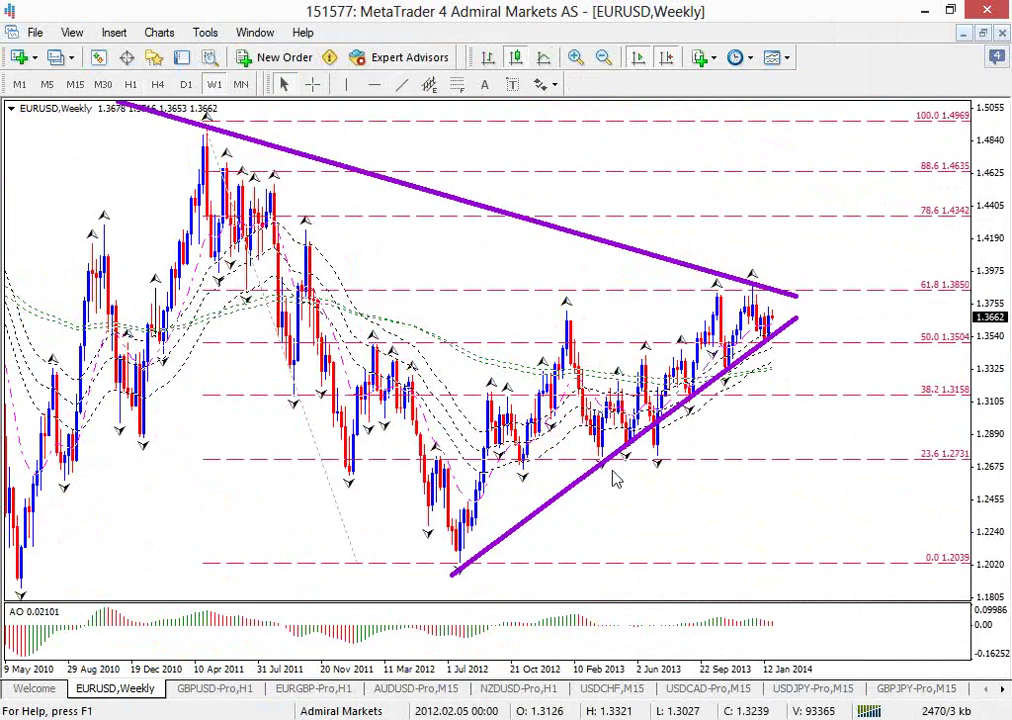
Highlight the 61.8 level near the latest highs in blue, sketch a red downward arrow below the rising trendline, and clear the markings
key(ctrl+2)
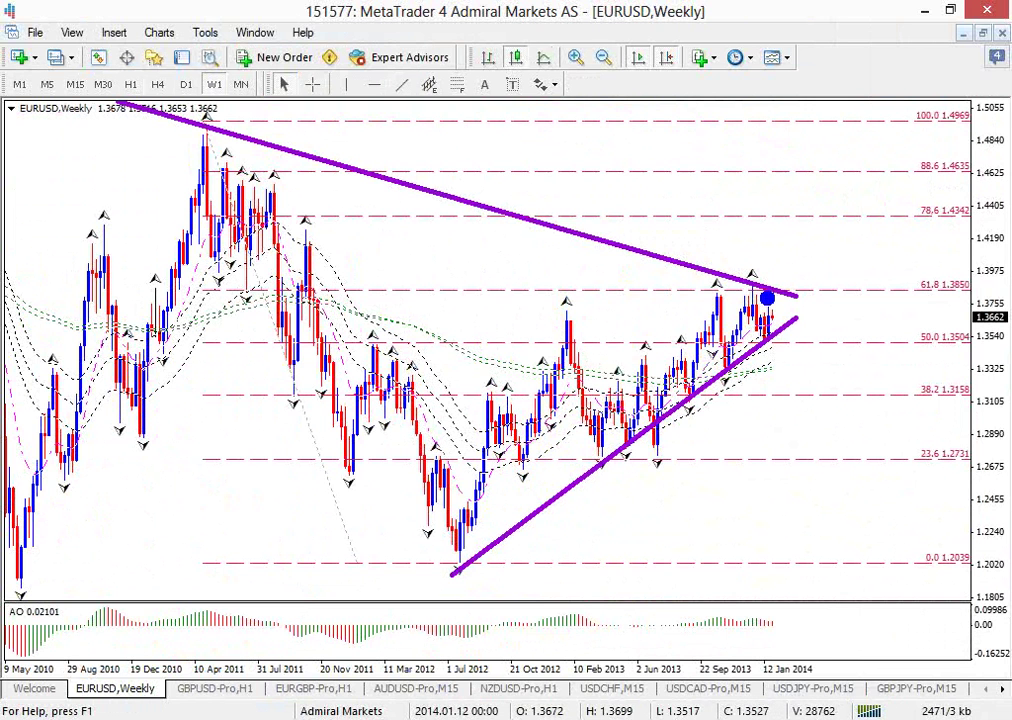
drag(748, 288, 783, 288)
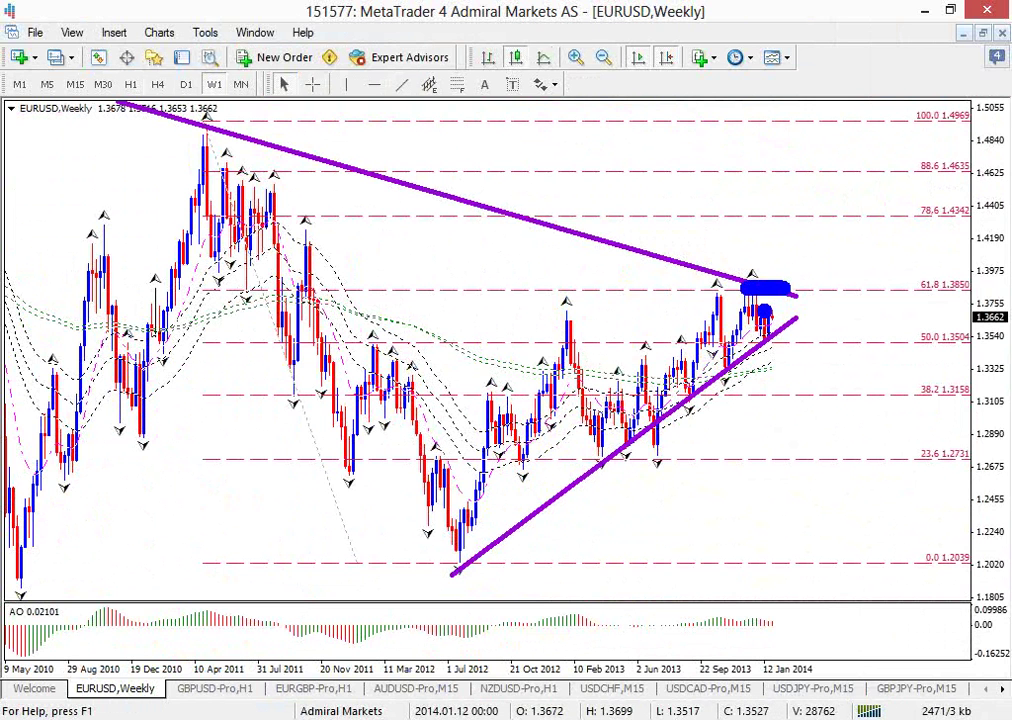
drag(778, 332, 795, 440)
drag(722, 434, 765, 445)
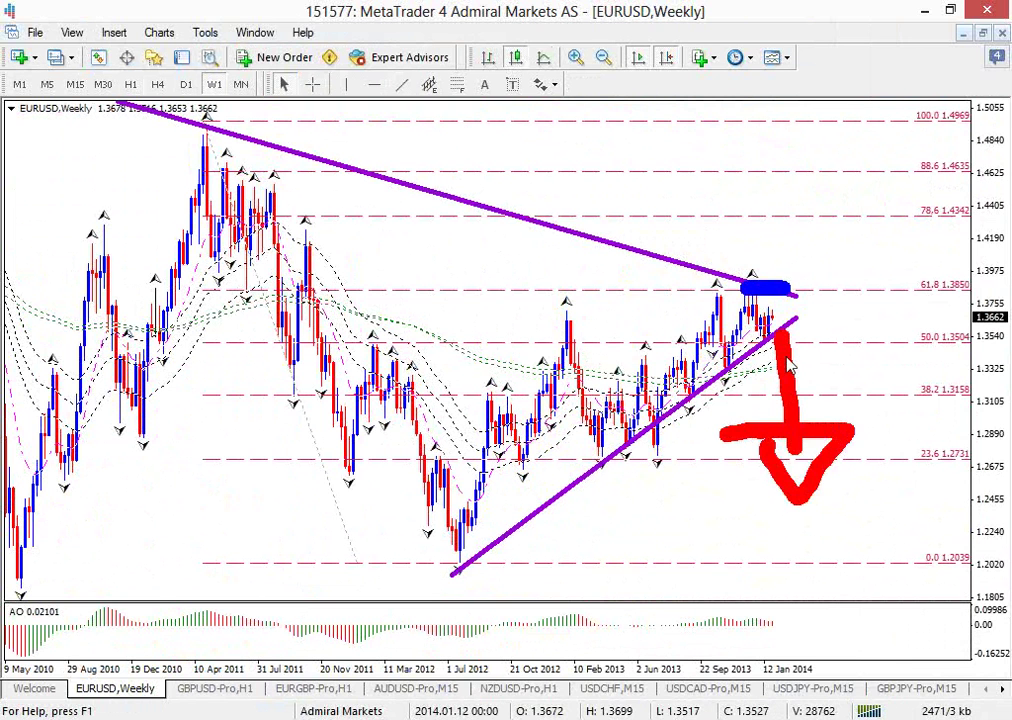
key(Escape)
Trace the rising trendline and the descending trendline of the weekly triangle in red, clearing the markings after each sketch
key(ctrl+2)
drag(800, 321, 388, 620)
key(Escape)
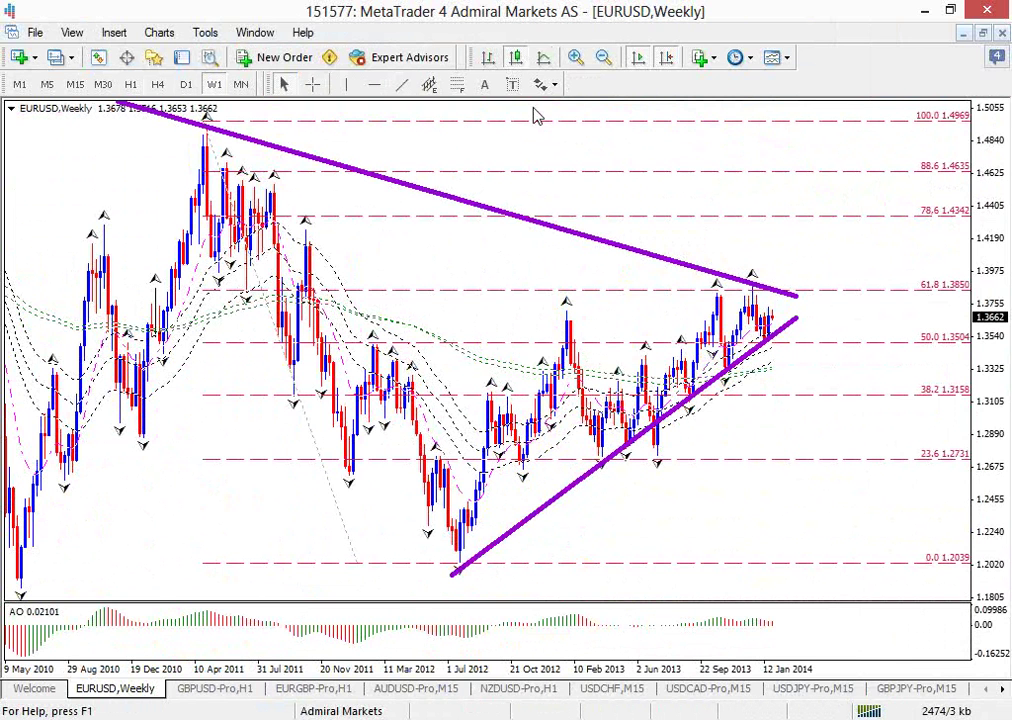
key(ctrl+2)
mouse_move(360, 170)
mouse_down()
mouse_move(388, 166)
mouse_move(840, 305)
mouse_move(549, 478)
mouse_move(436, 580)
mouse_move(600, 508)
mouse_up()
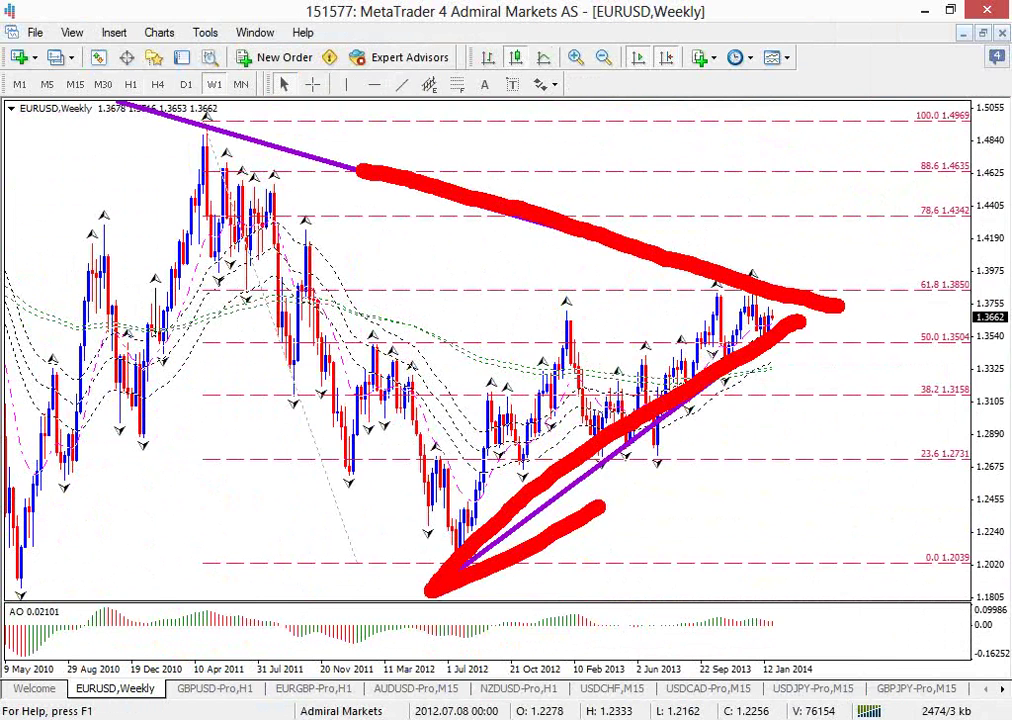
key(Escape)
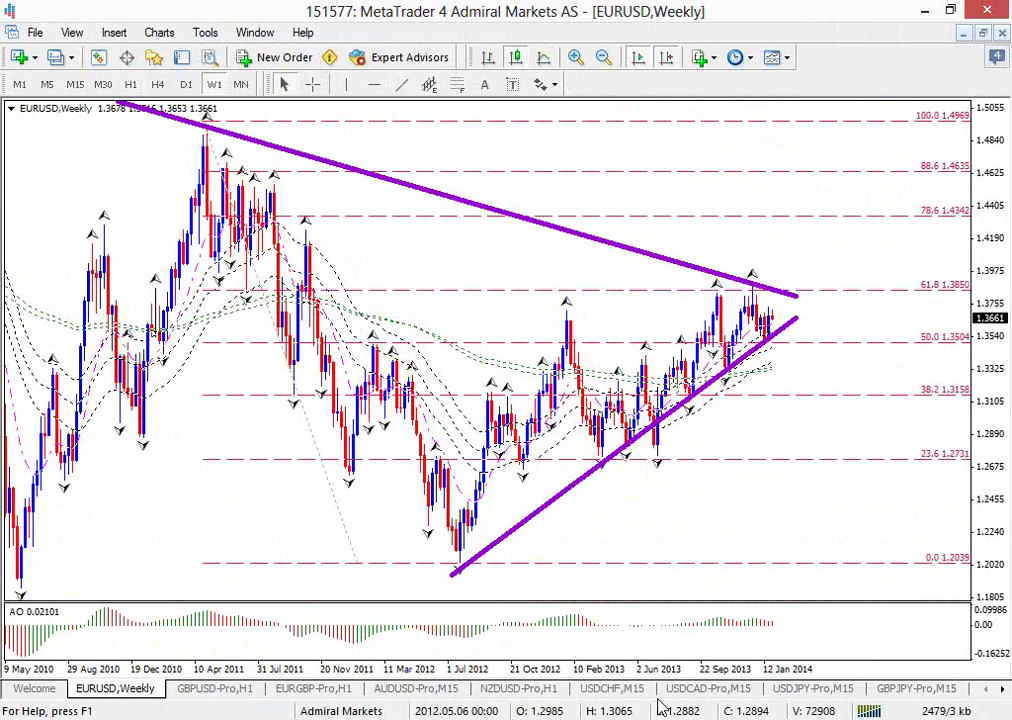
Examine the latest weekly candles between the converging trendlines, with the price scale compressed to leave room above and below them
key(plus)
key(plus)
key(plus)
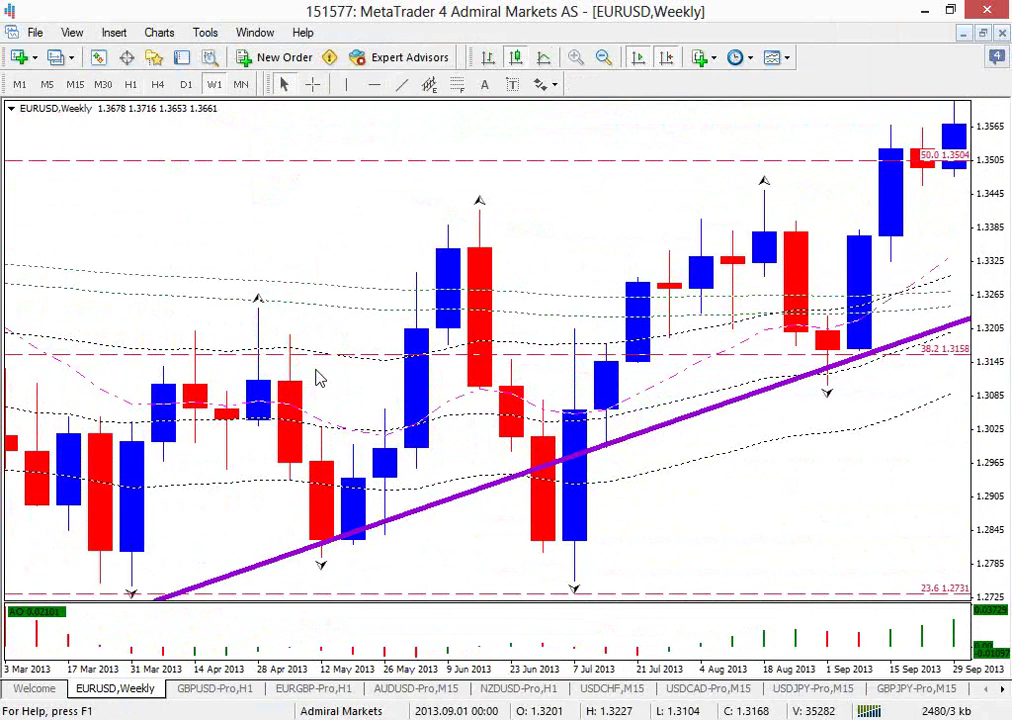
key(End)
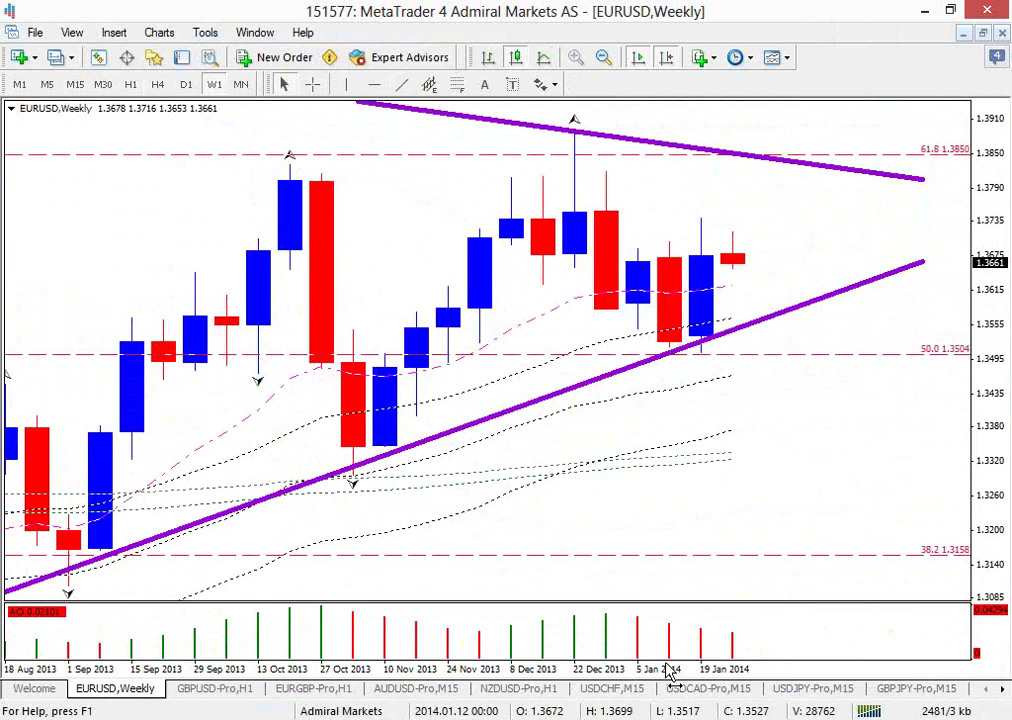
key(minus)
key(minus)
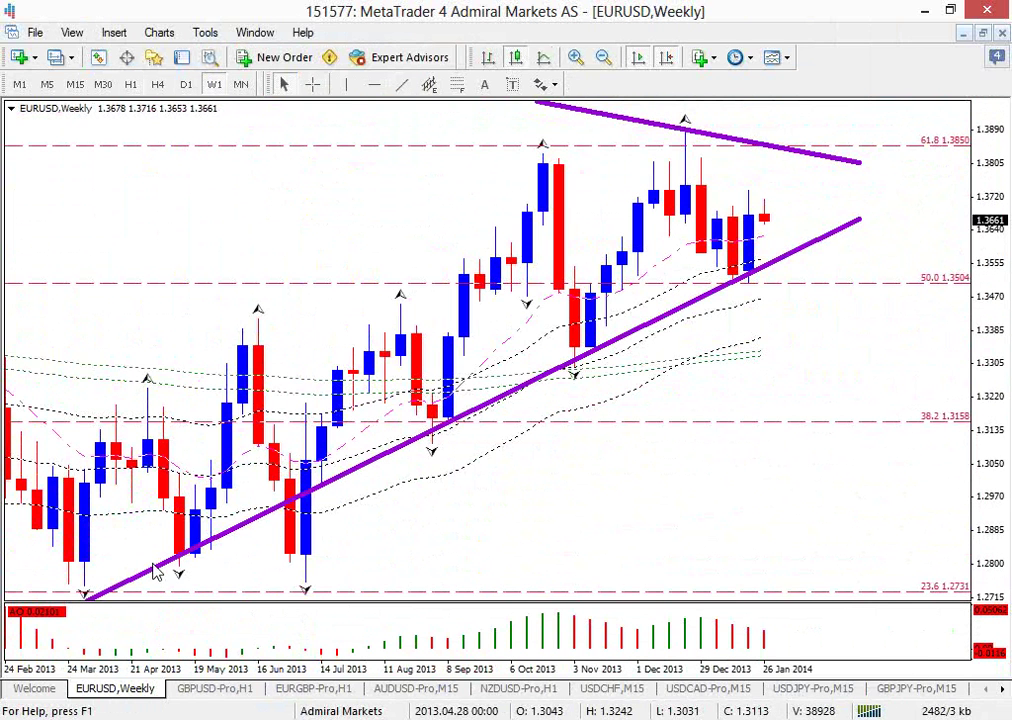
key(Right)
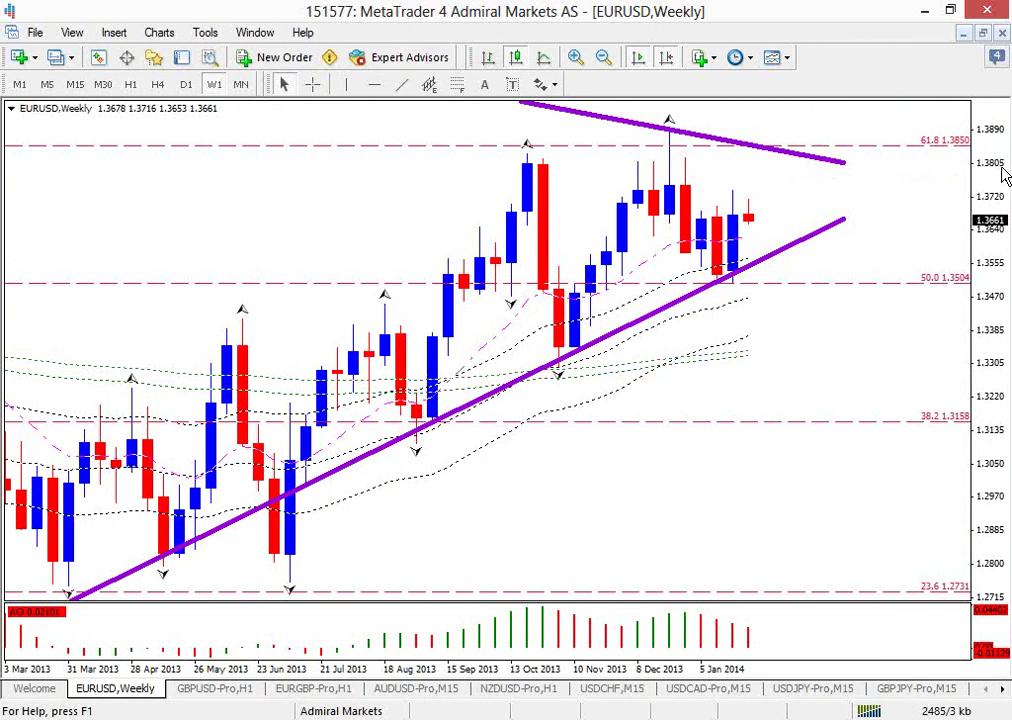
drag(1009, 169, 1005, 215)
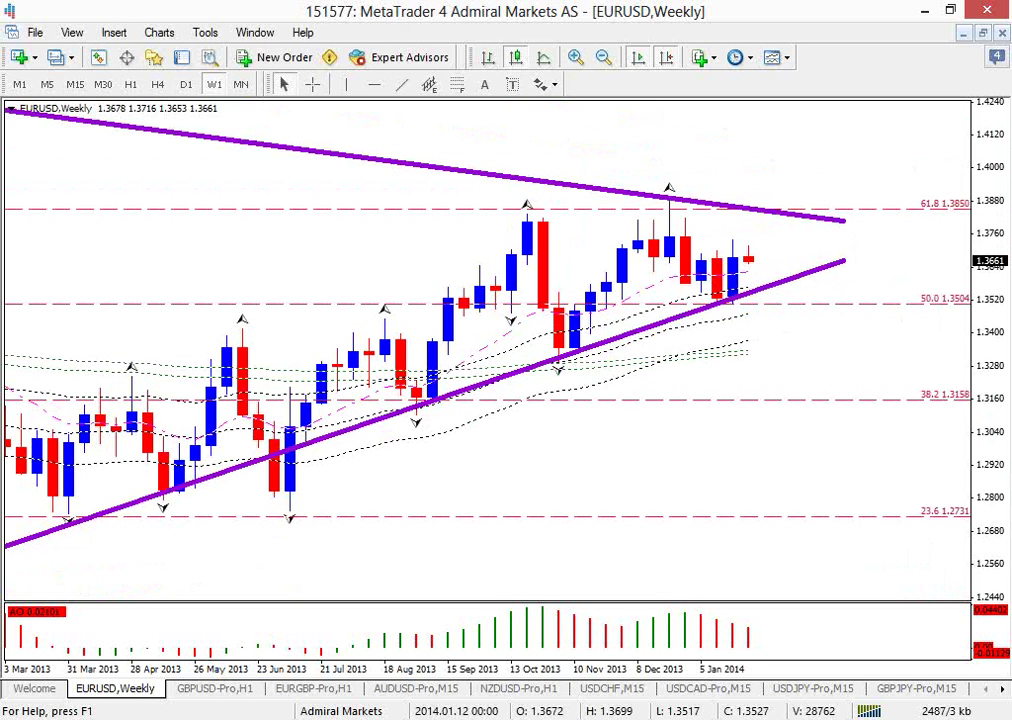
Sketch a green upward arrow above the triangle and a red downward arrow below it, trace both boundaries in red, and clear the markings
click(717, 157)
click(769, 212)
drag(762, 203, 785, 188)
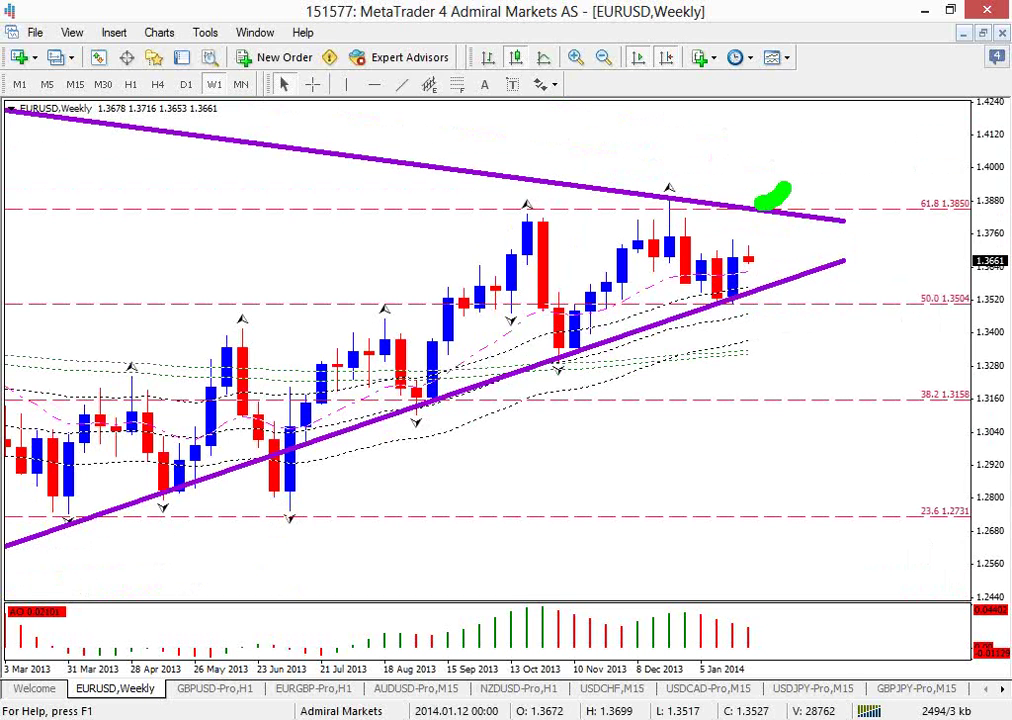
drag(785, 189, 809, 117)
drag(776, 123, 835, 118)
drag(768, 310, 776, 388)
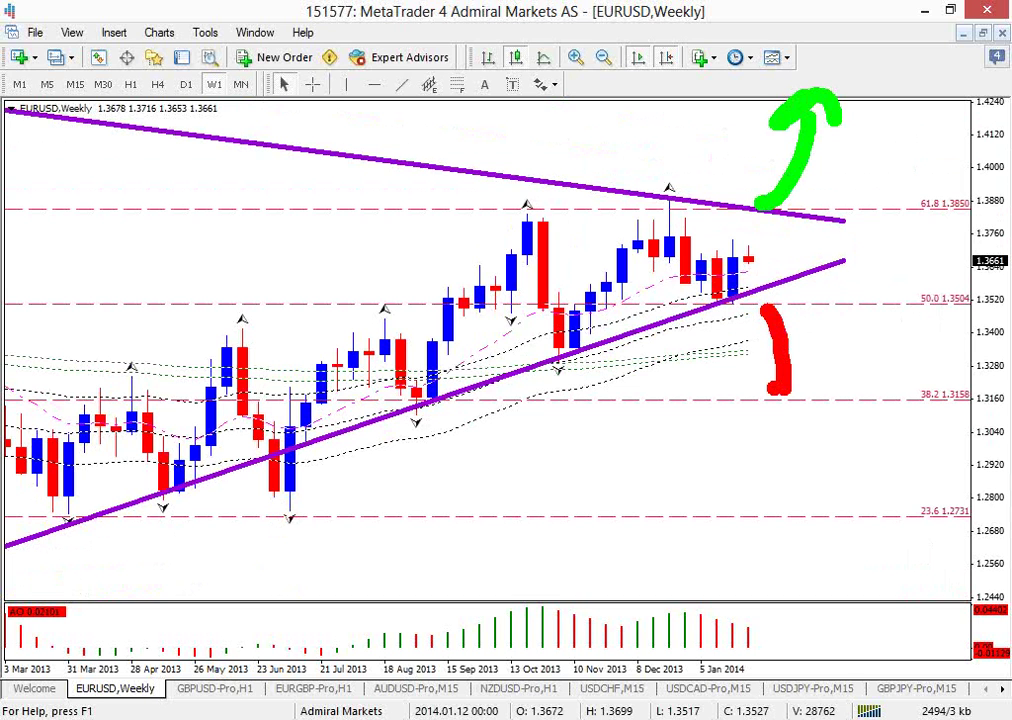
drag(776, 388, 760, 377)
mouse_move(650, 194)
mouse_down()
mouse_move(845, 226)
mouse_move(645, 332)
mouse_up()
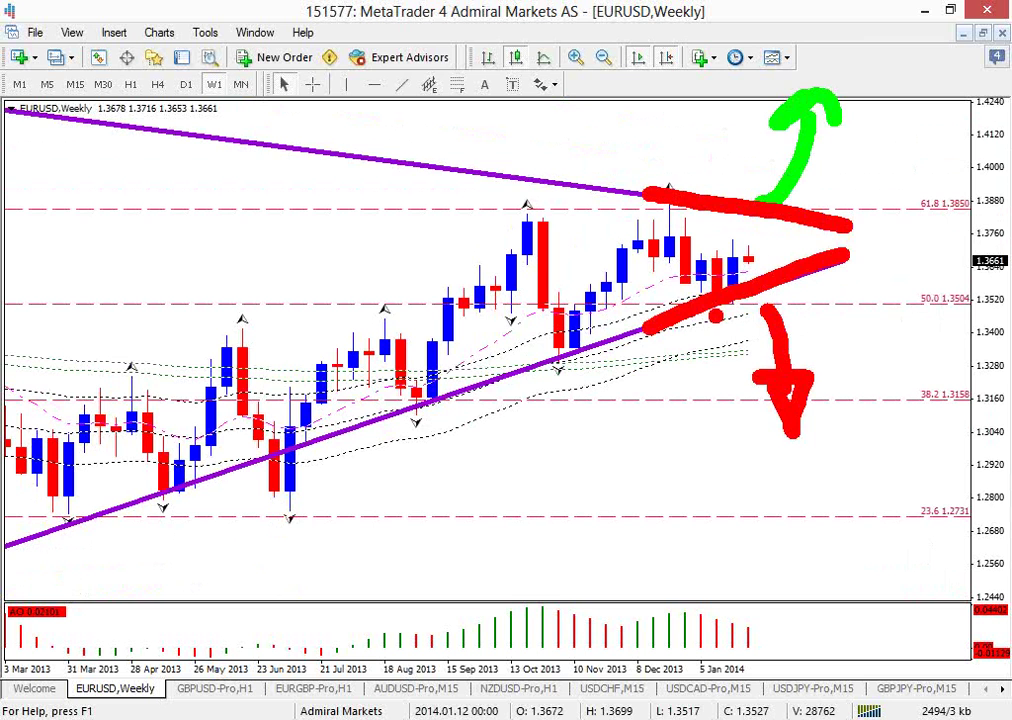
key(Escape)
Restore the automatic price scale, mark the latest weekly candle in green, and clear the marking
double_click(1003, 114)
key(ctrl+2)
key(g)
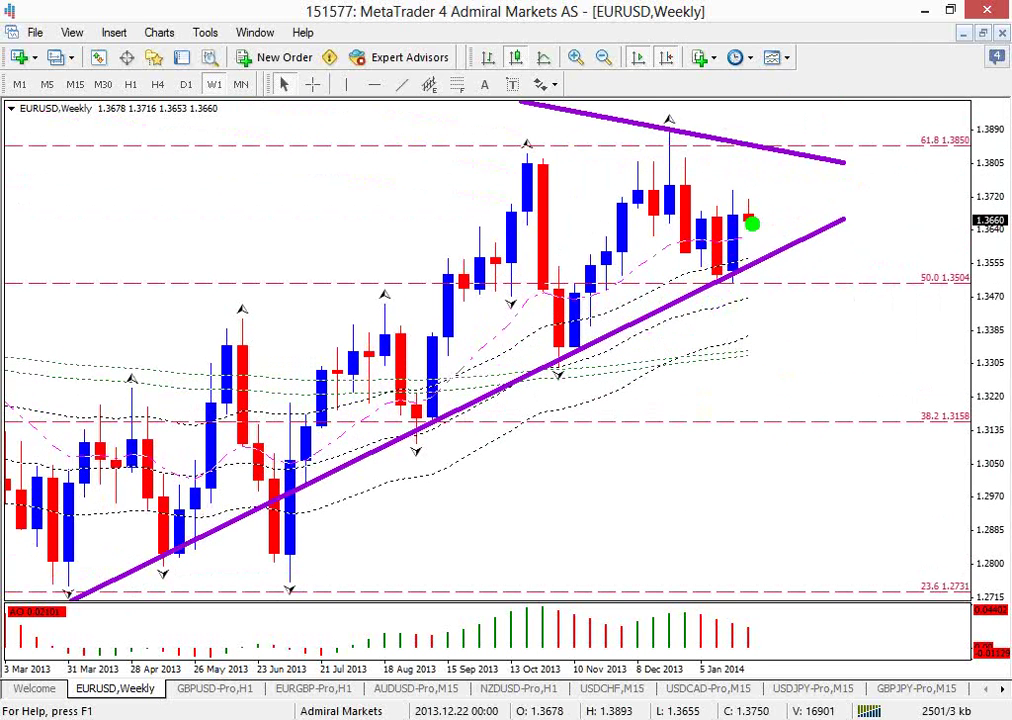
mouse_move(745, 219)
mouse_down()
mouse_move(760, 197)
mouse_move(748, 205)
mouse_up()
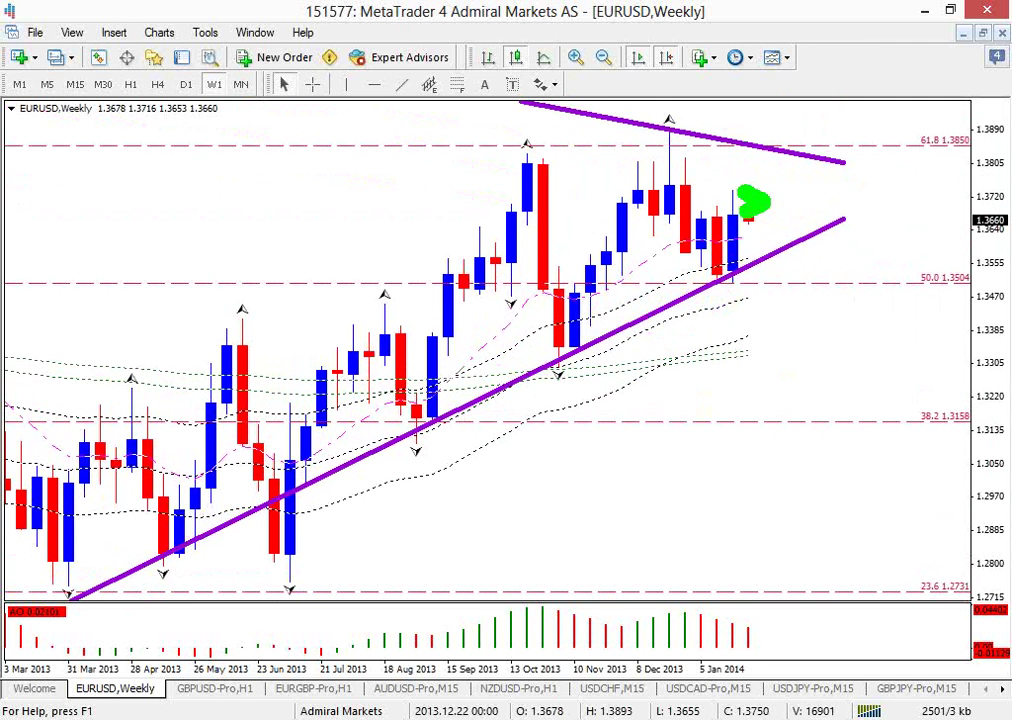
key(Escape)
Show the EURUSD H4 chart, sketch a falling resistance line and a flat support line around the latest consolidation, and clear the markings
click(157, 84)
key(ctrl+2)
drag(583, 190, 815, 293)
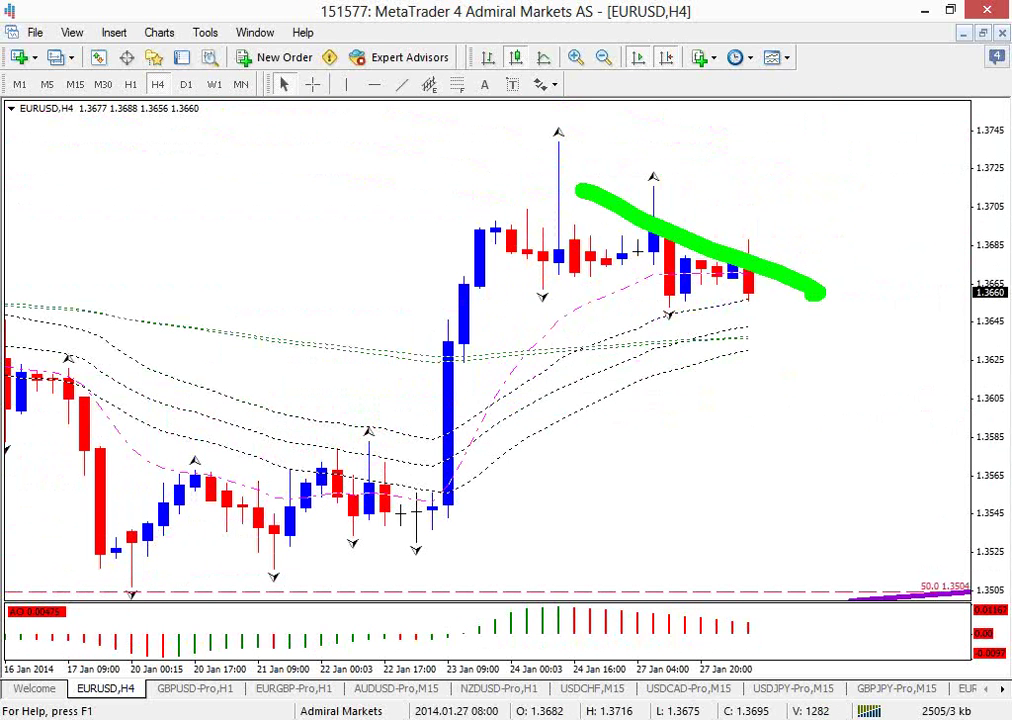
drag(474, 289, 822, 290)
key(Escape)
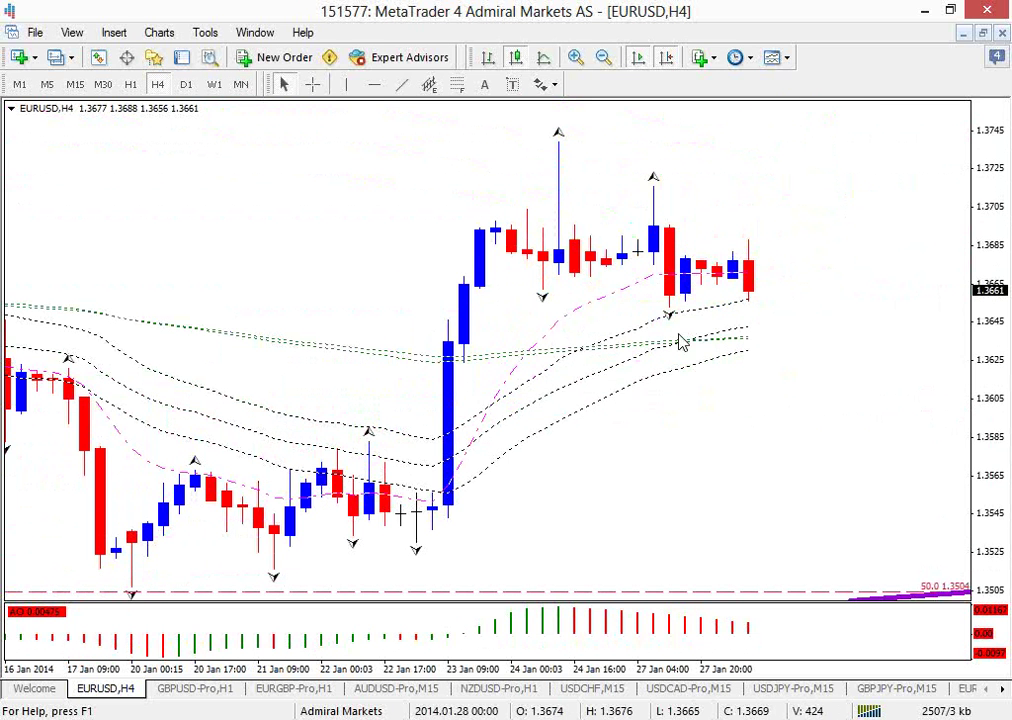
Show the GBPCAD M15 chart
mouse_move(591, 268)
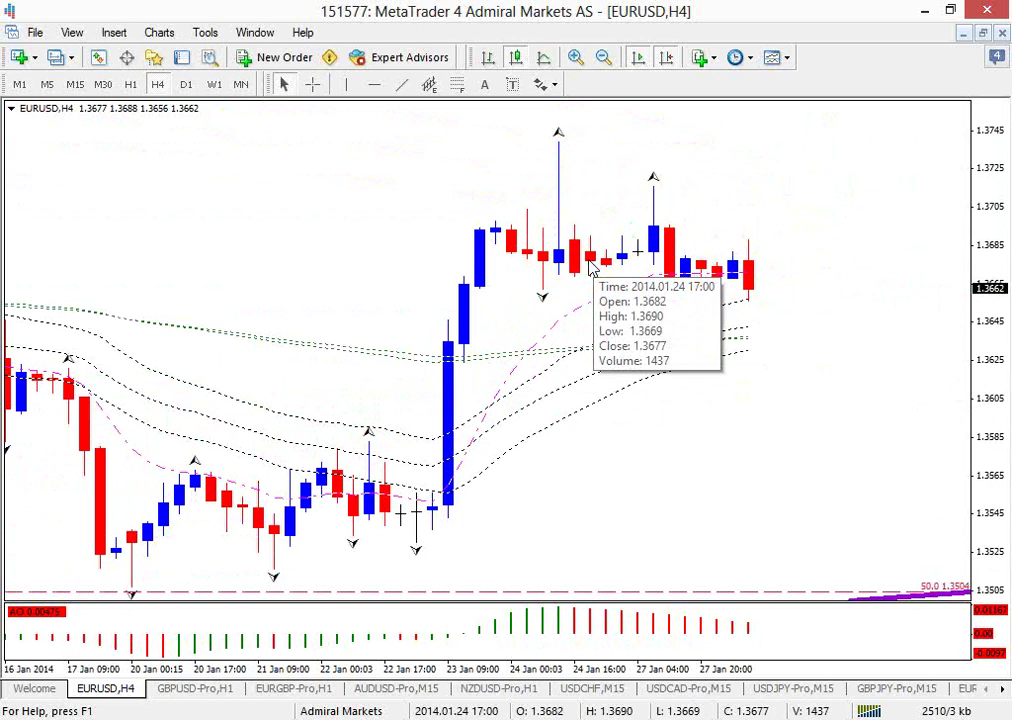
click(1003, 689)
click(1003, 689)
click(1002, 692)
click(1001, 692)
click(1000, 692)
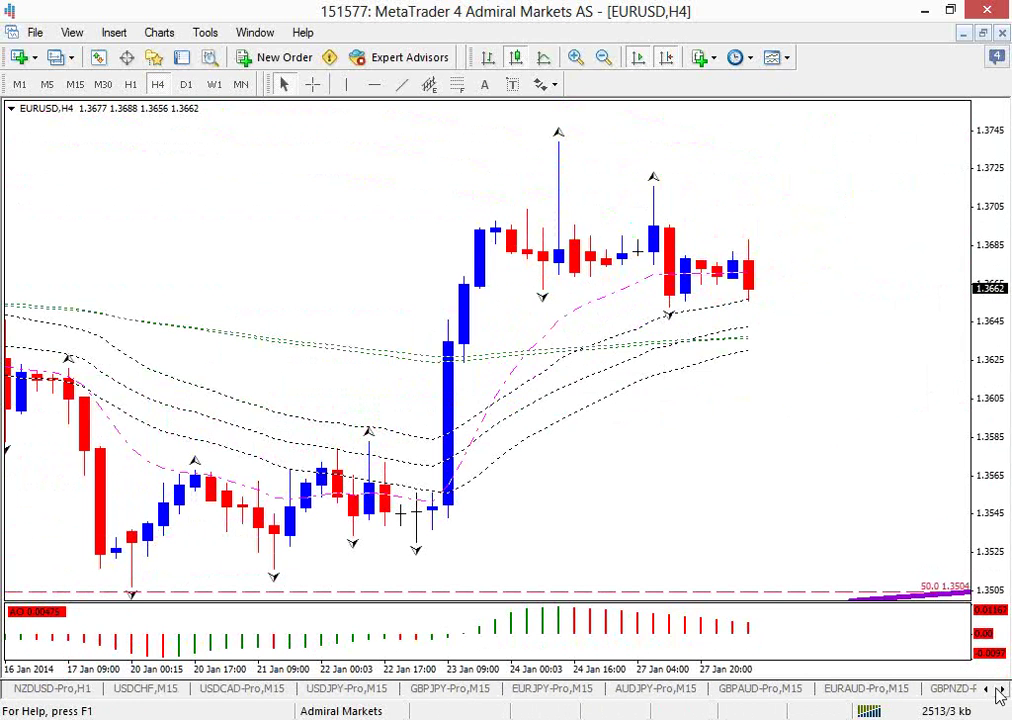
click(998, 690)
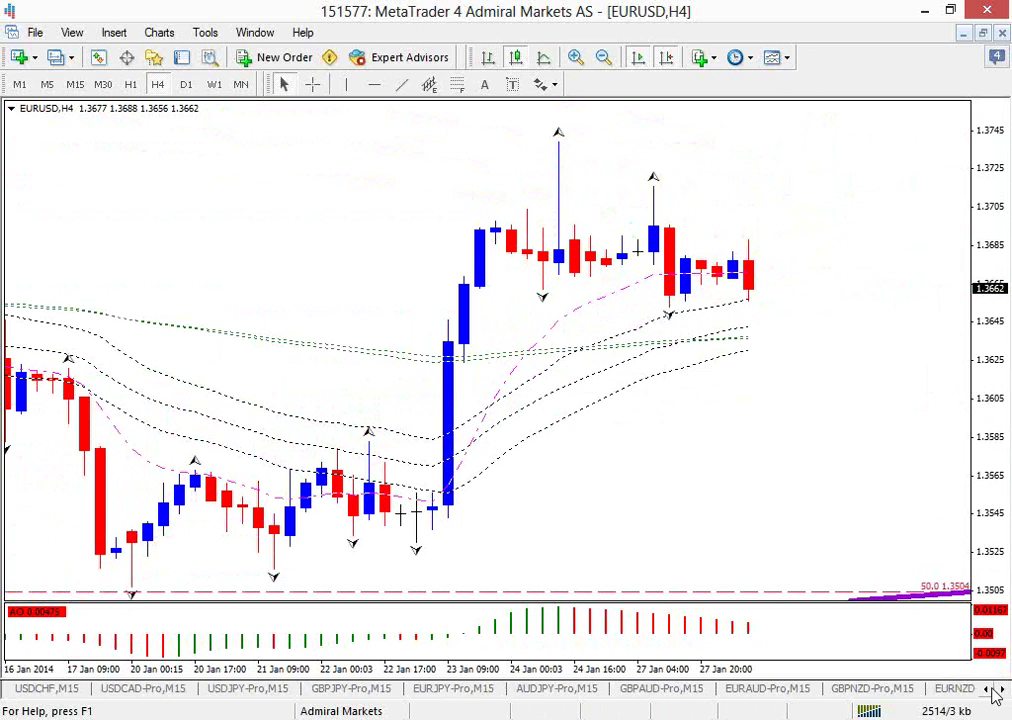
click(1000, 692)
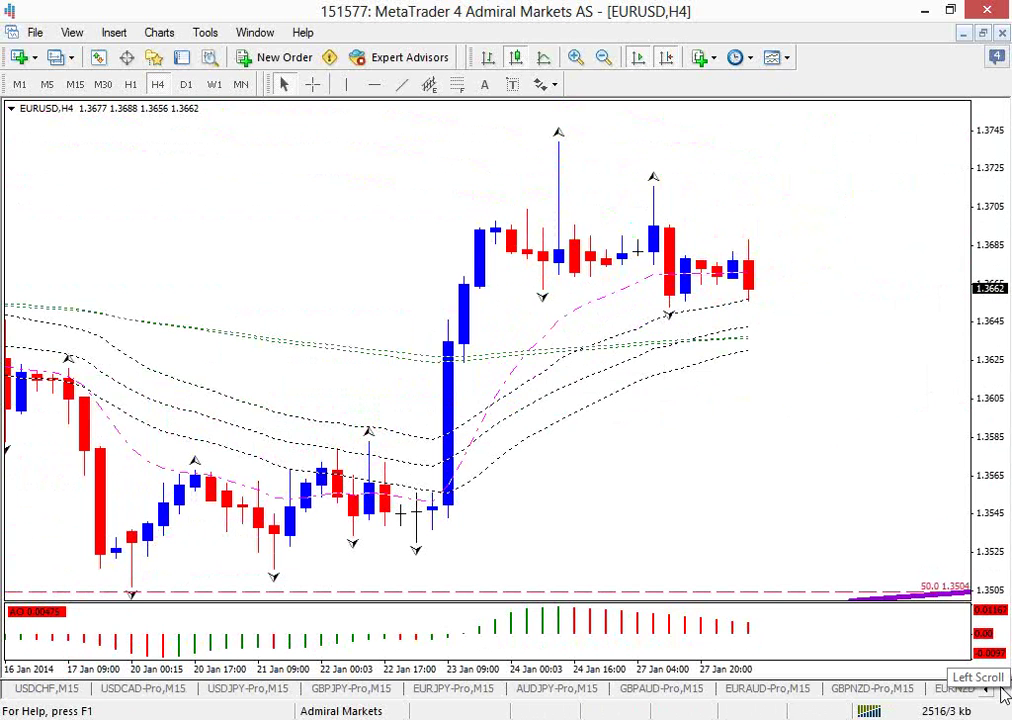
click(1000, 692)
click(1000, 692)
click(1001, 692)
click(1002, 692)
click(1002, 692)
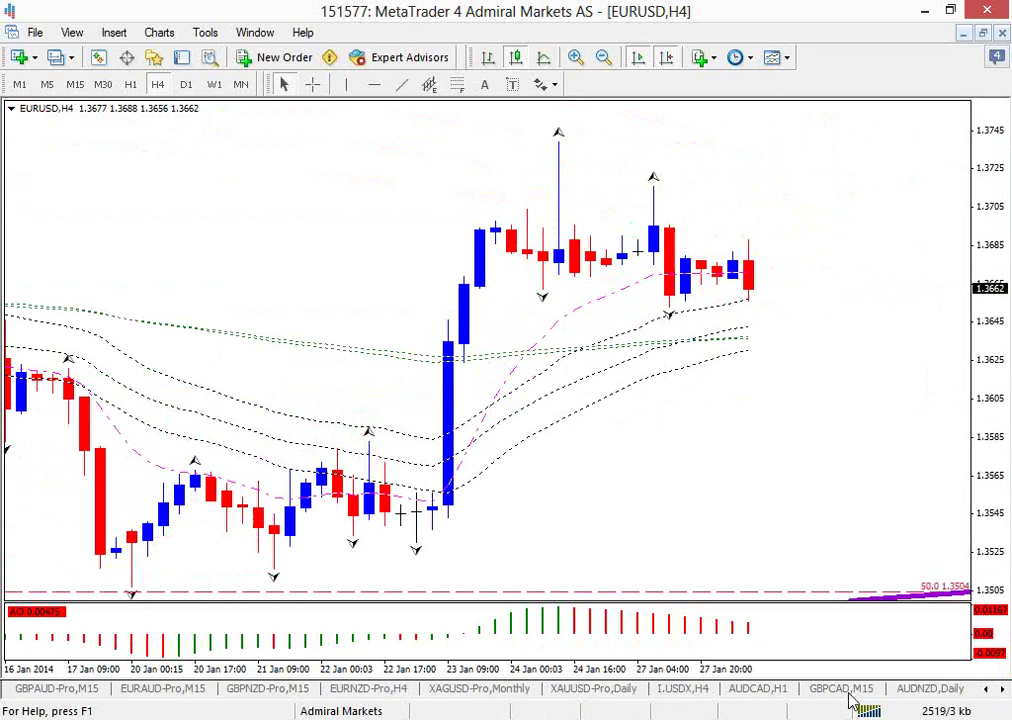
click(849, 694)
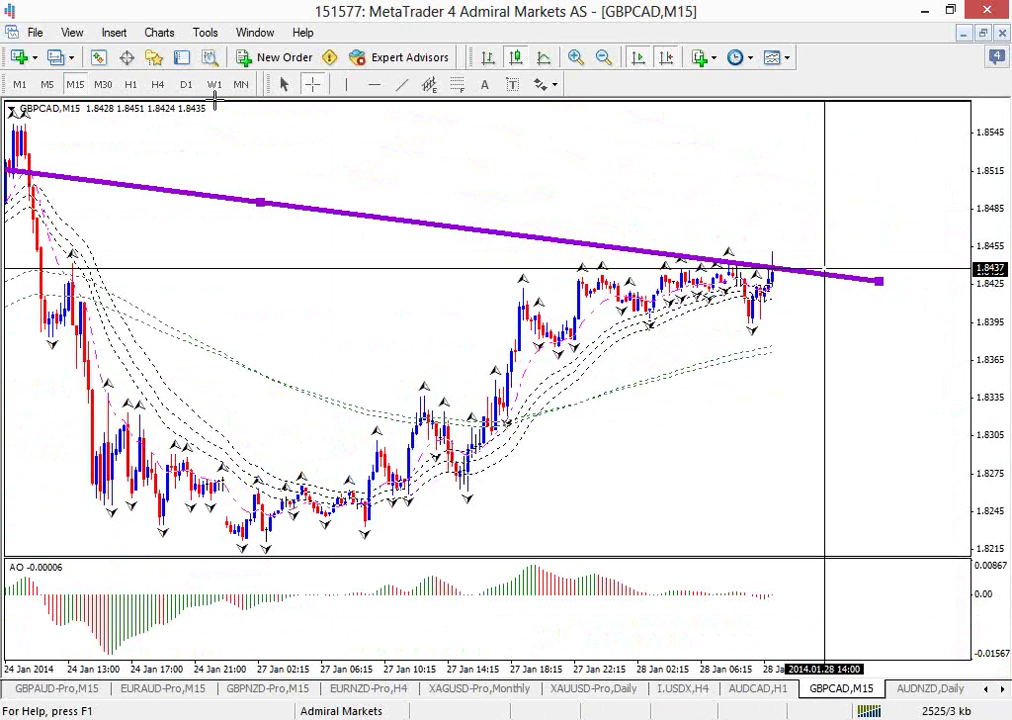
Switch the GBPCAD chart to H1, enlarge the candles, and examine the latest candle at the purple trendline as the hour closes
click(126, 86)
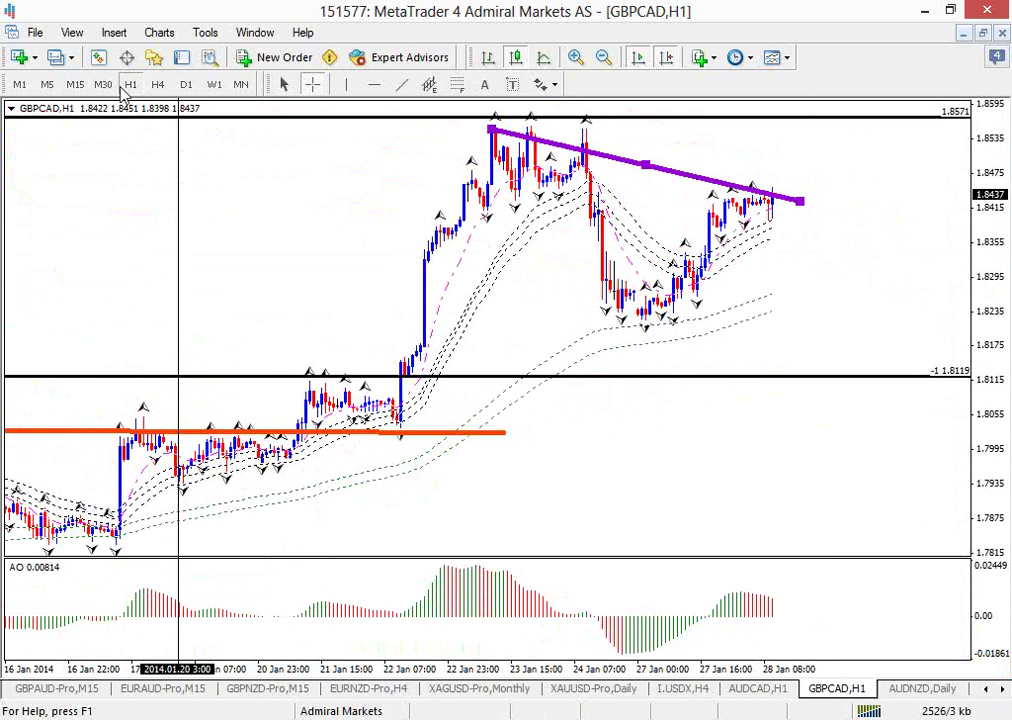
key(plus)
key(plus)
drag(843, 504, 368, 372)
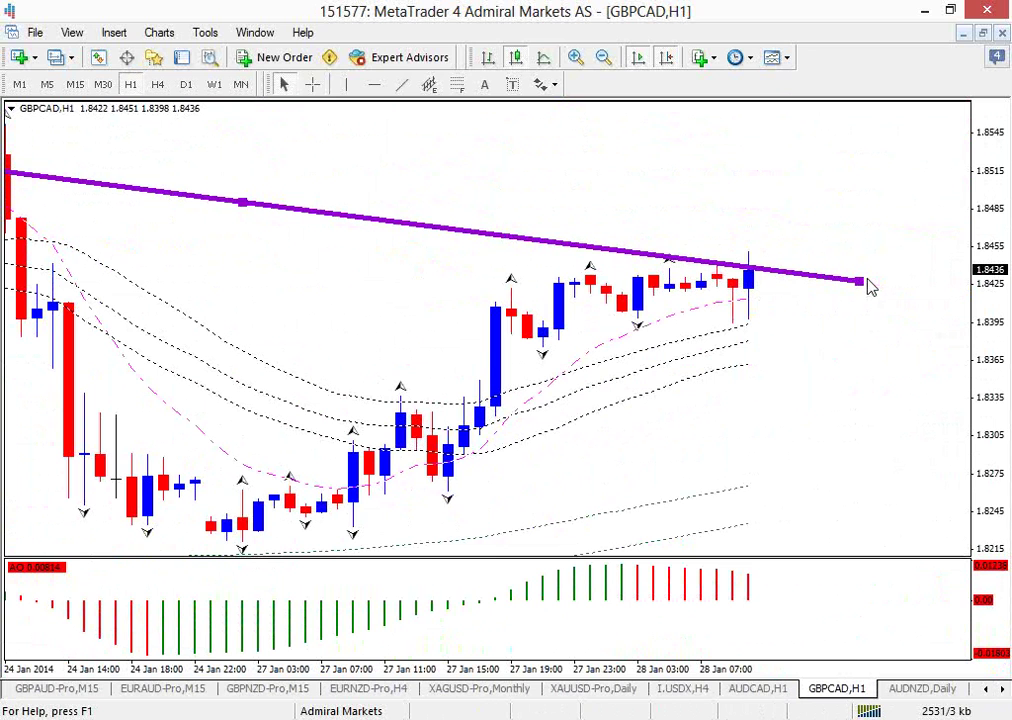
click(313, 86)
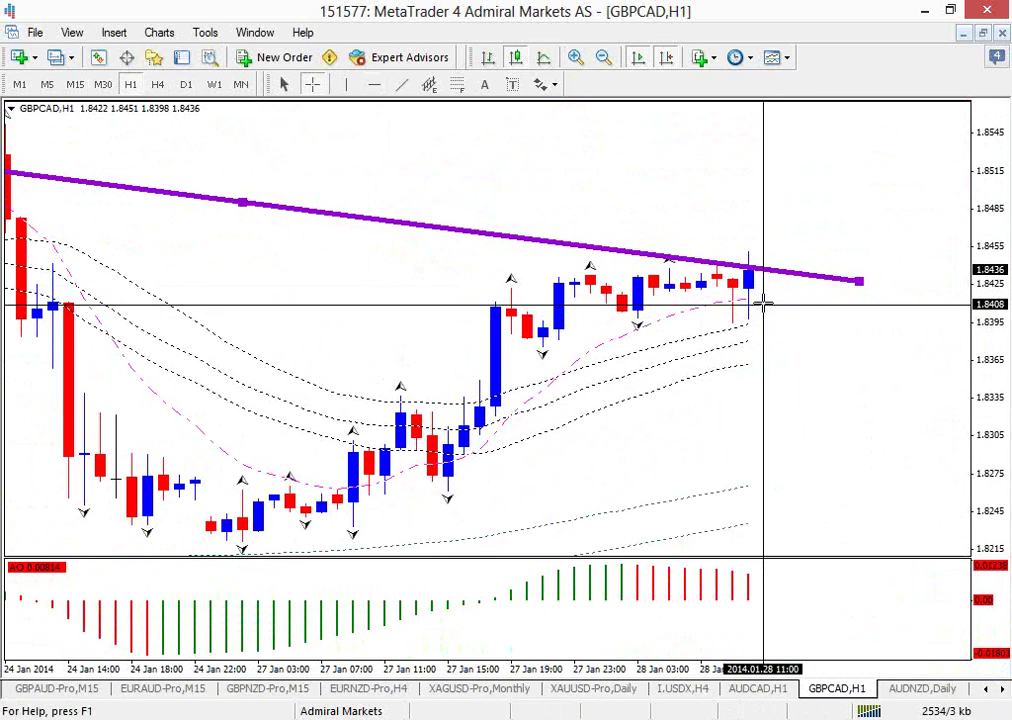
key(Escape)
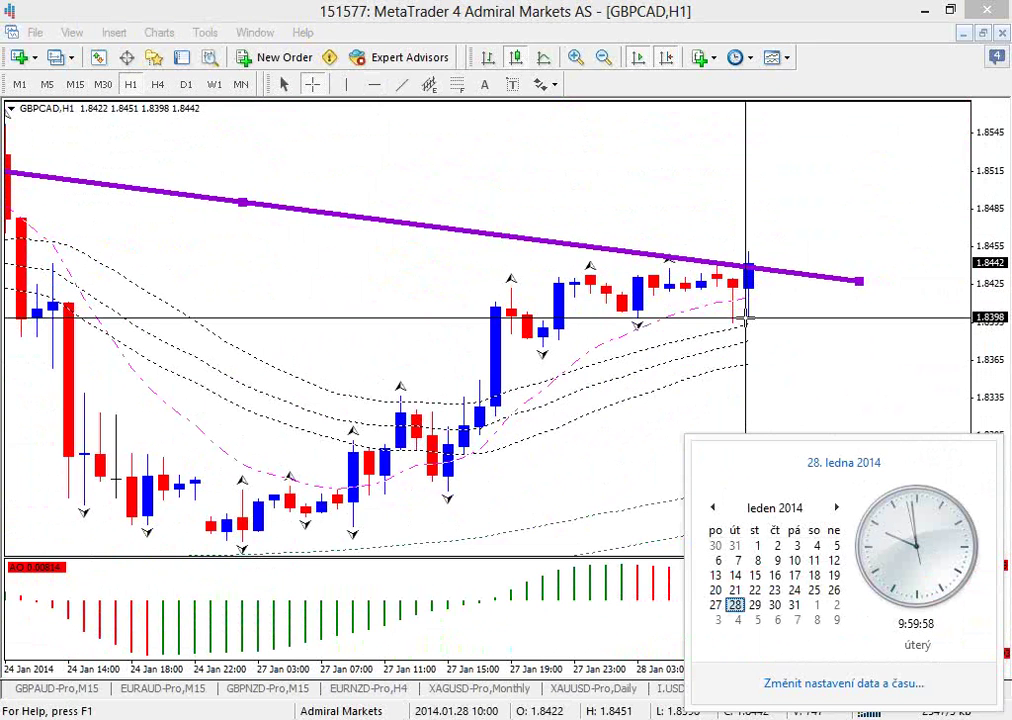
click(855, 248)
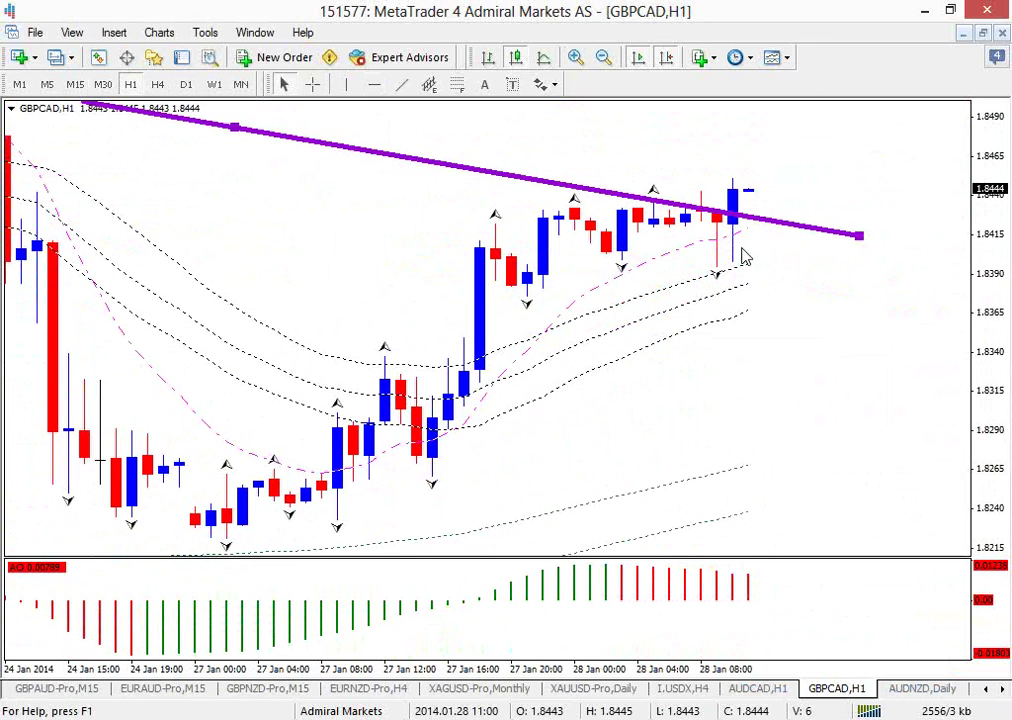
Switch GBPCAD to M15, sketch a green upward arrow from the broken trendline with red levels at and below it, and clear the markings
click(75, 84)
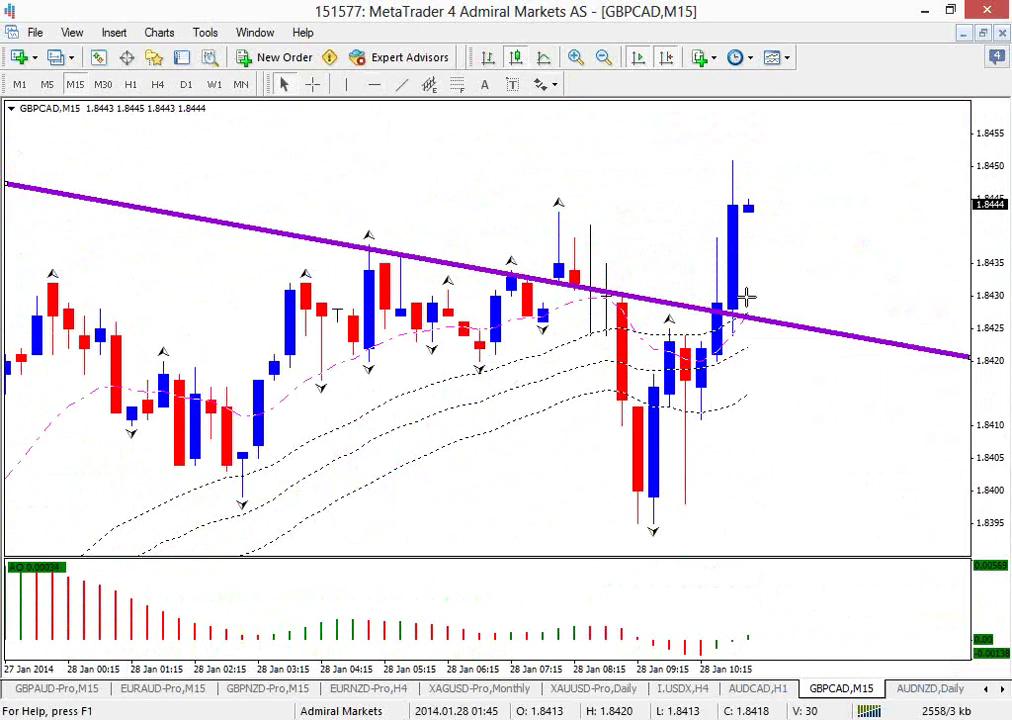
middle_click(757, 211)
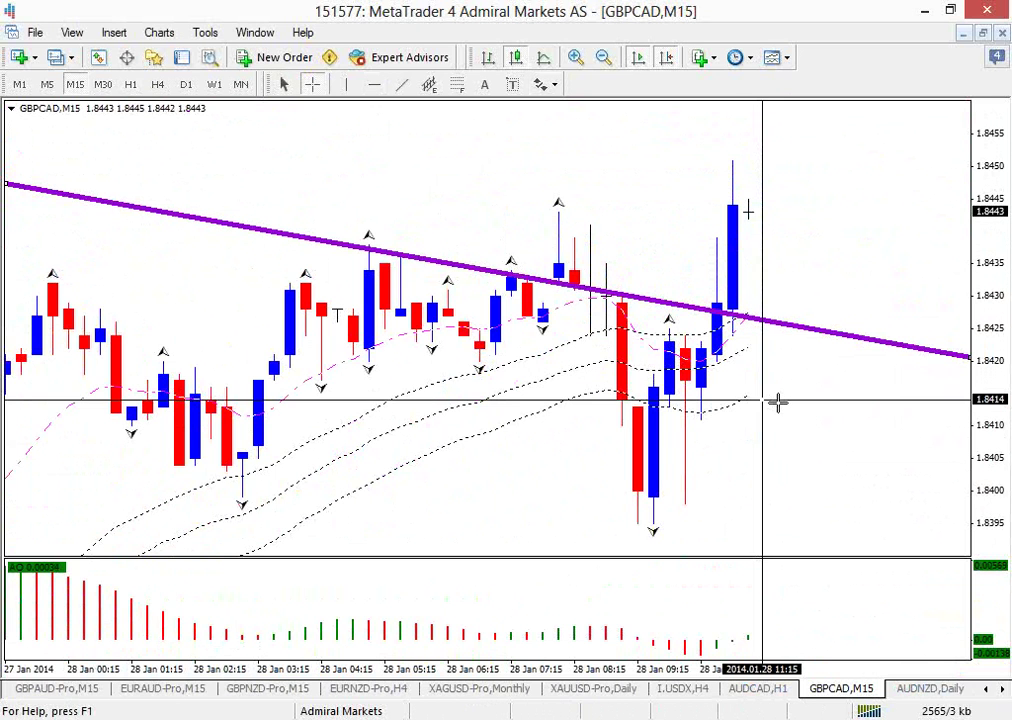
click(757, 319)
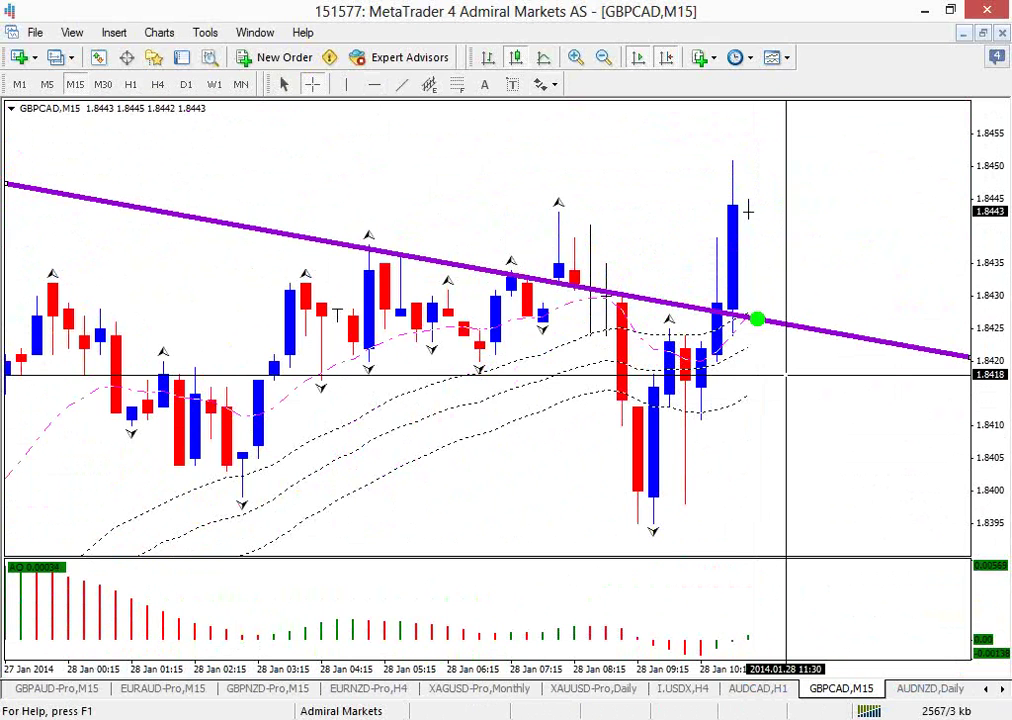
key(r)
mouse_move(742, 314)
mouse_down()
mouse_move(795, 308)
mouse_move(810, 221)
mouse_move(878, 212)
mouse_up()
key(g)
key(r)
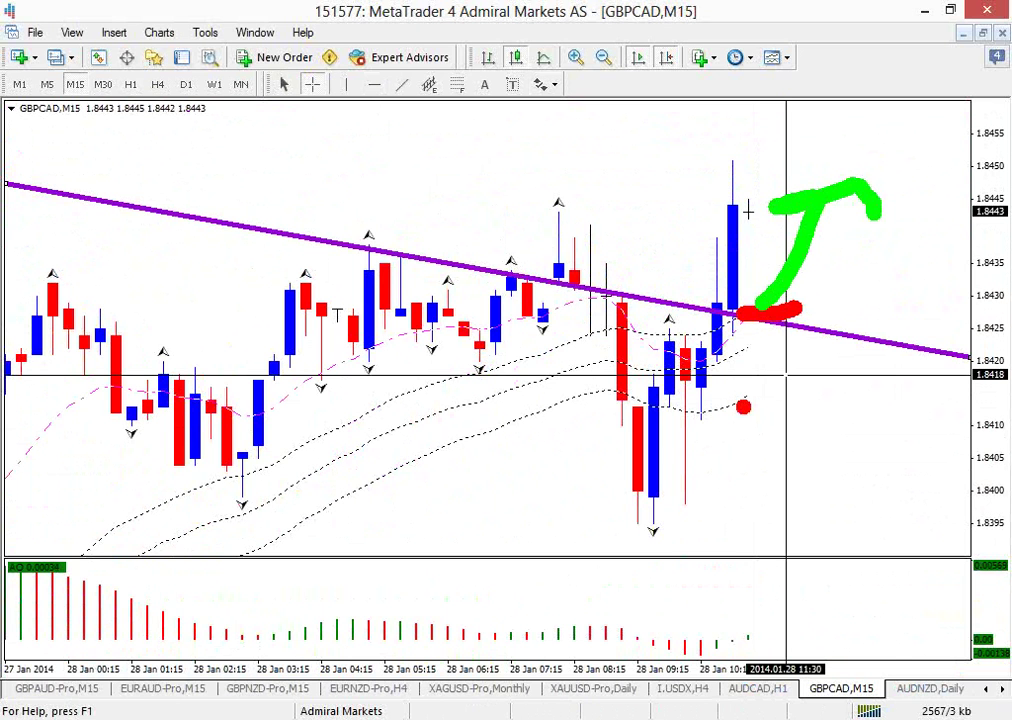
drag(740, 395, 812, 410)
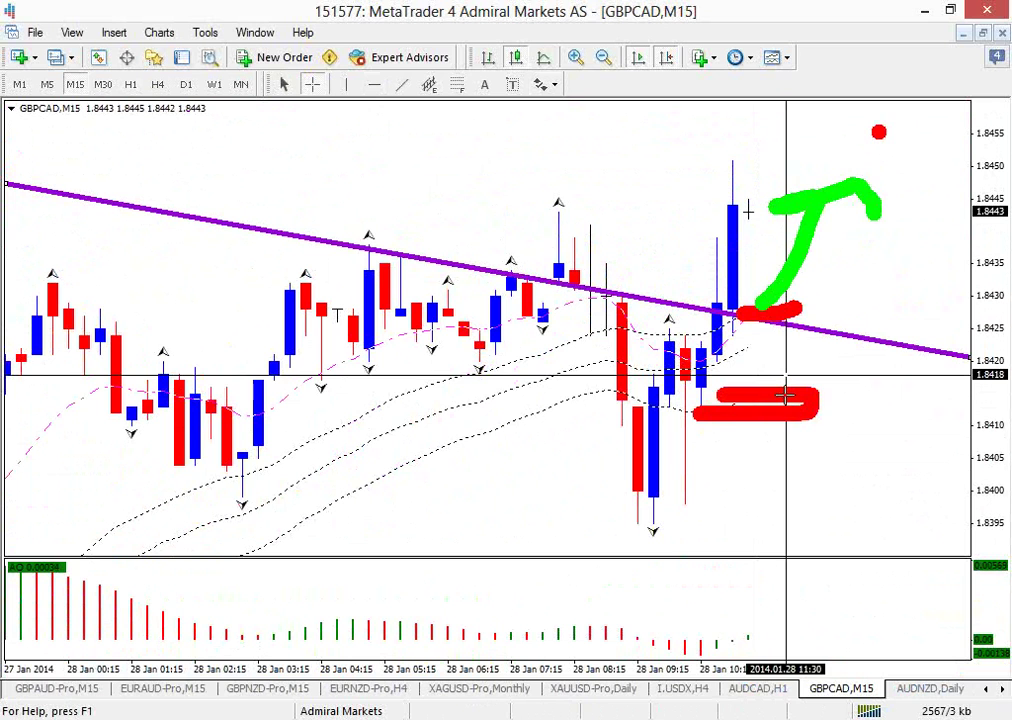
key(Escape)
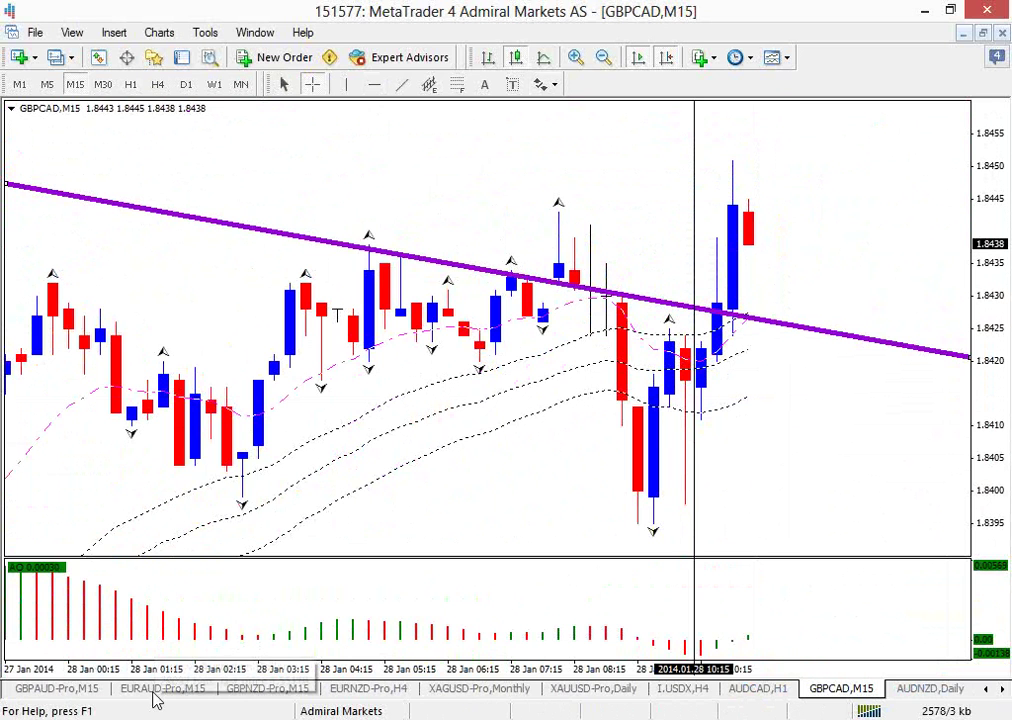
Review the GBPJPY and EURJPY M15 charts, sketching a green circle below GBPJPY's latest candles and a green bounce arrow from EURJPY's broken trendline
click(989, 696)
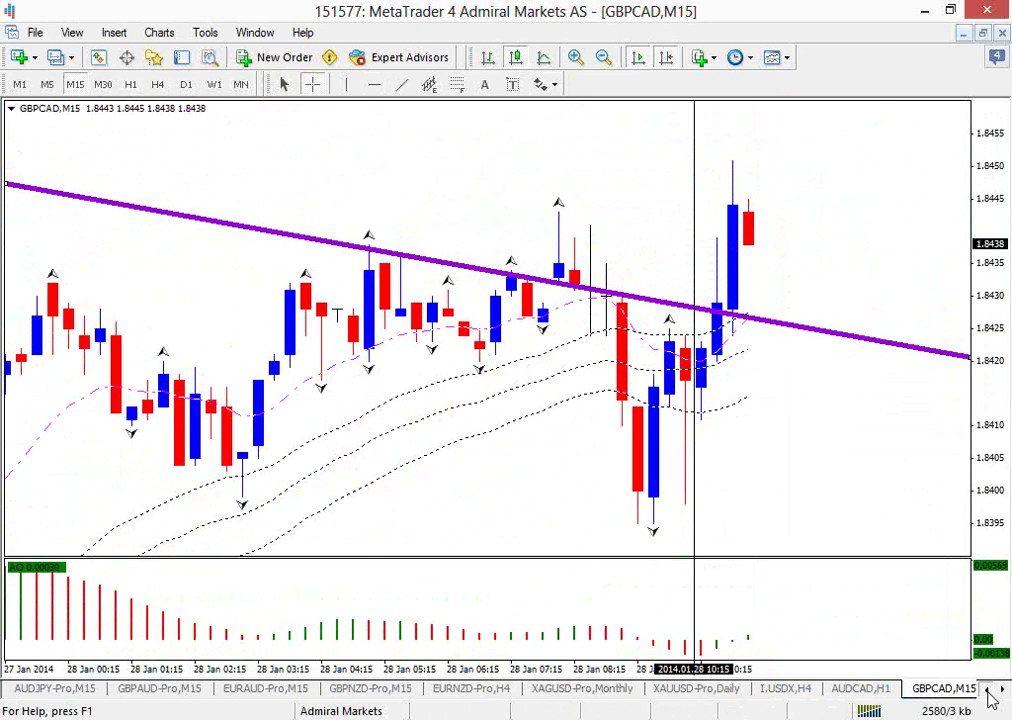
click(988, 692)
click(366, 692)
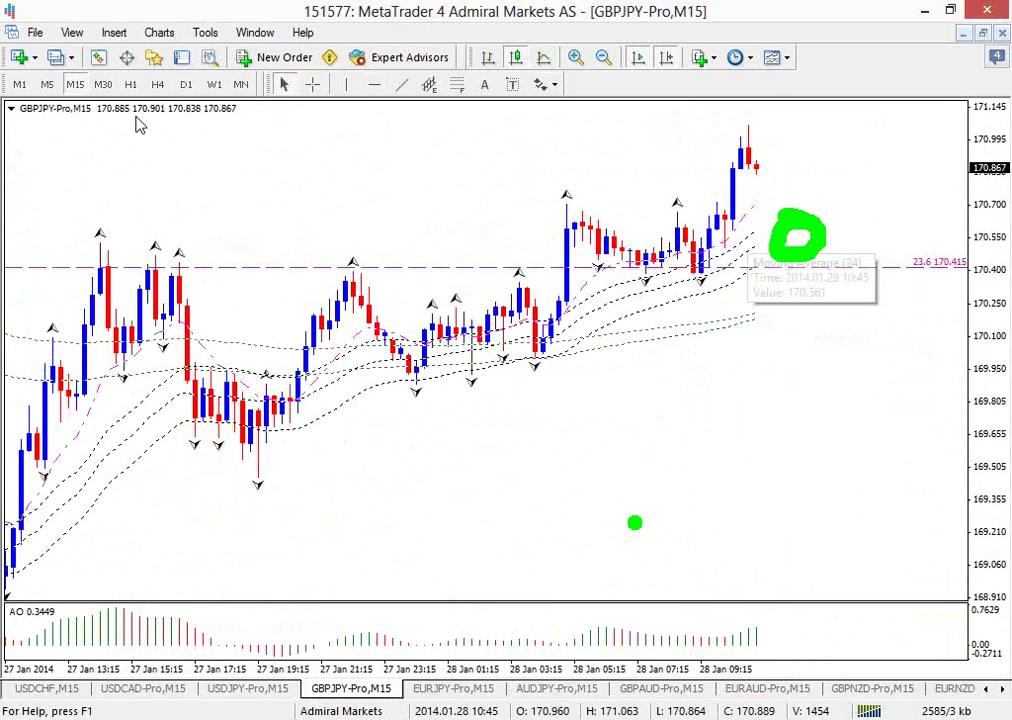
click(482, 688)
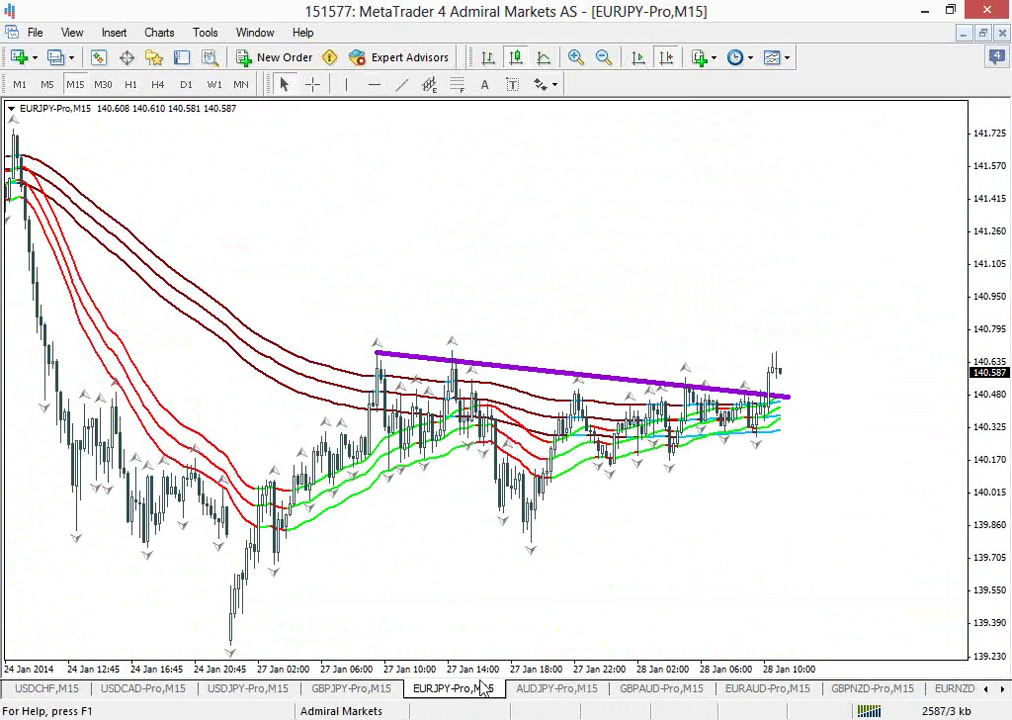
key(ctrl+2)
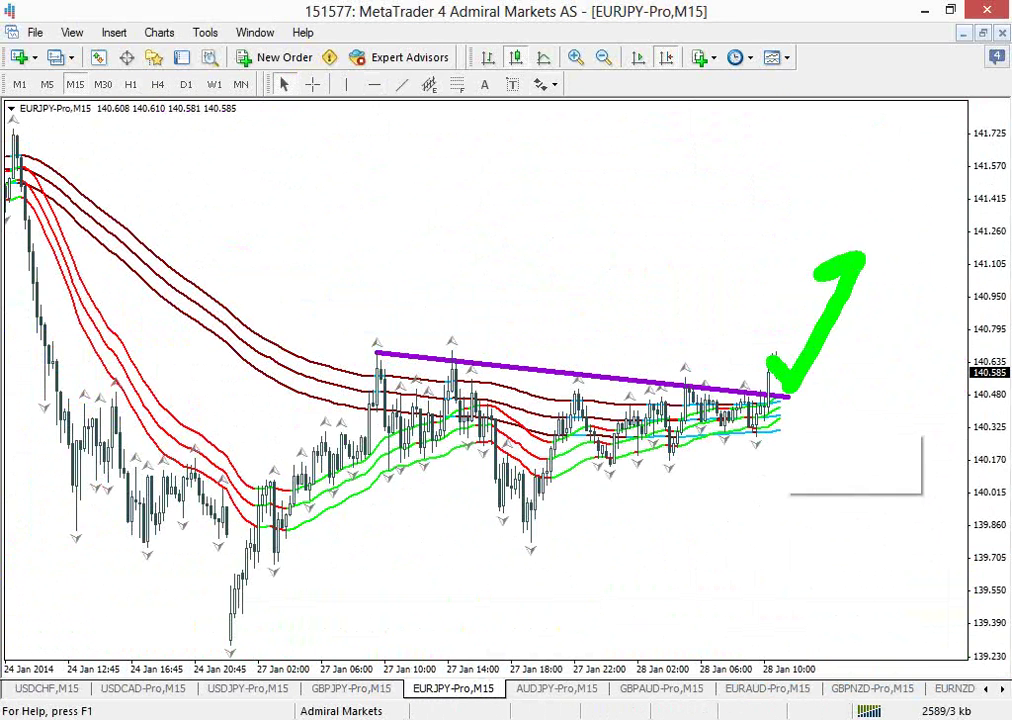
Place a horizontal line at 102.926 on the USDJPY M15 chart, sketch a green pullback-and-rise arrow from it, and clear the sketch
click(267, 691)
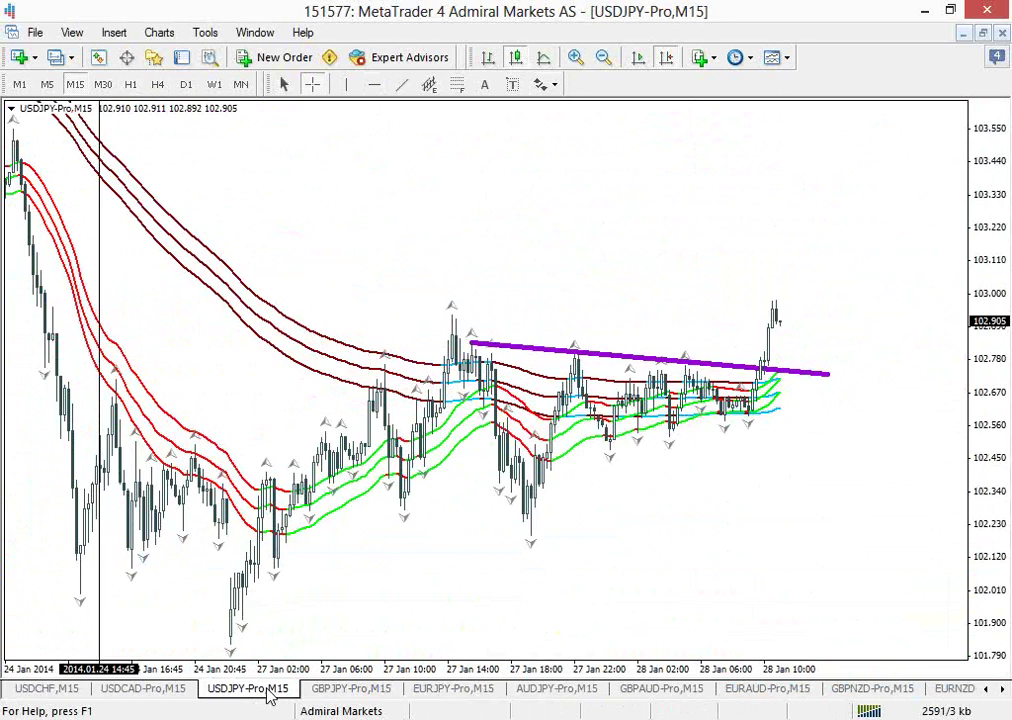
click(374, 84)
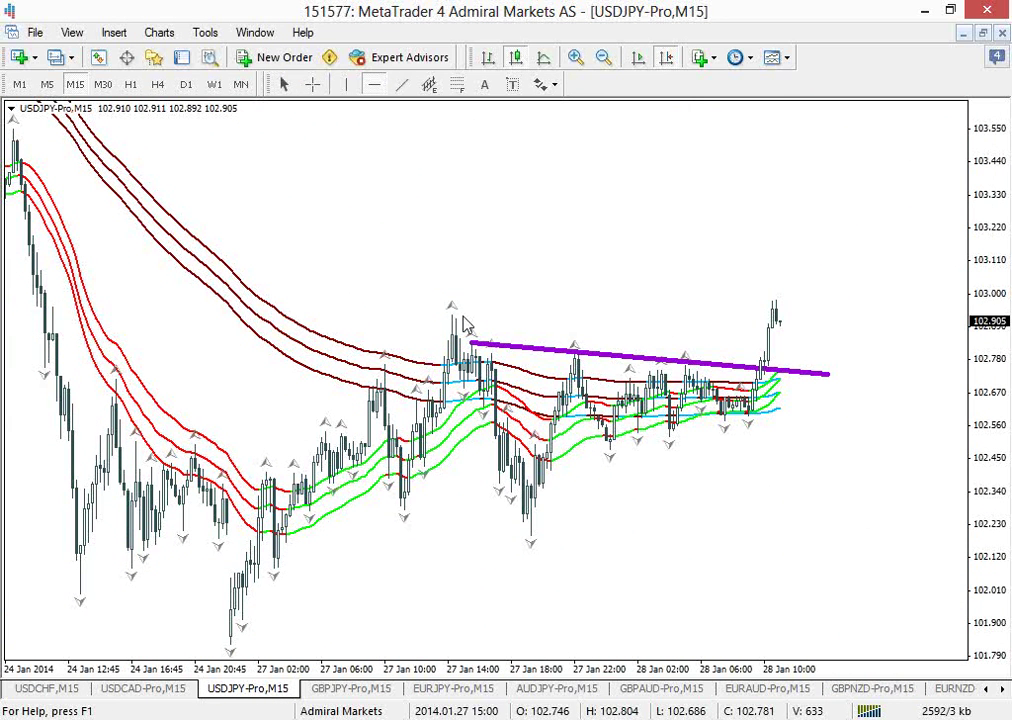
click(560, 316)
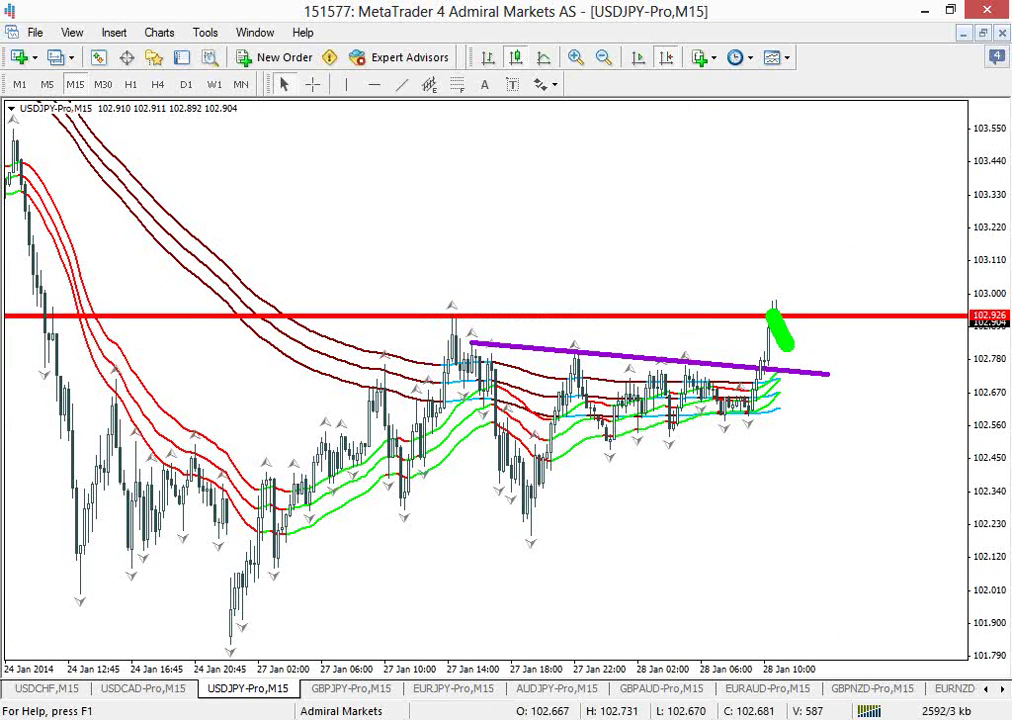
drag(787, 344, 843, 205)
drag(809, 217, 856, 227)
key(Escape)
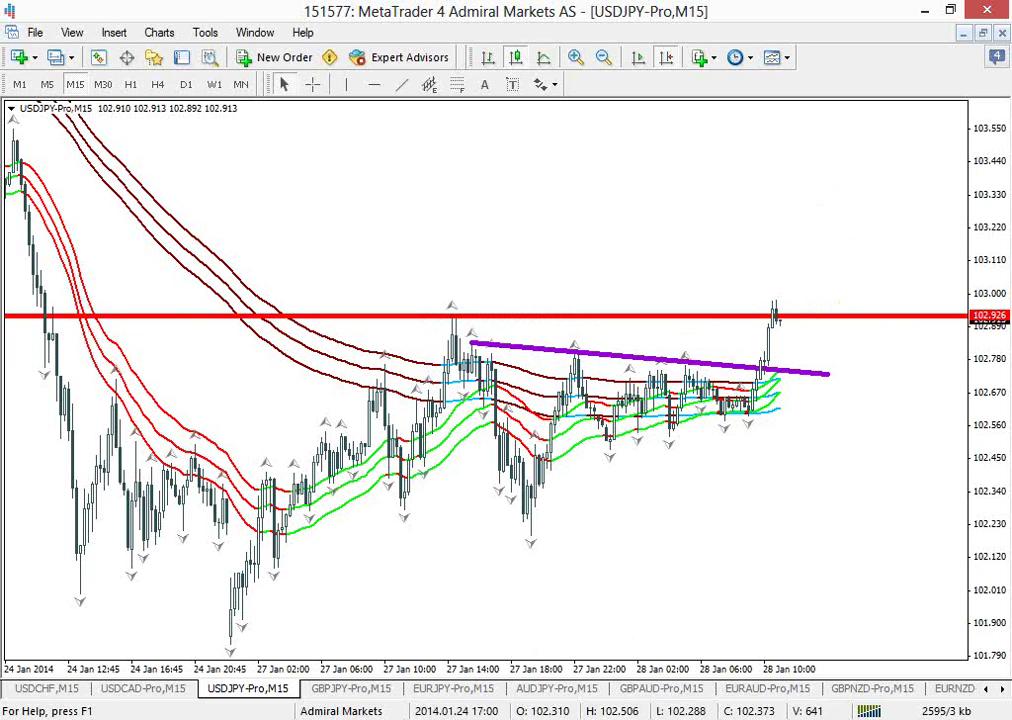
Show the GBPUSD H1 chart
click(988, 689)
click(988, 689)
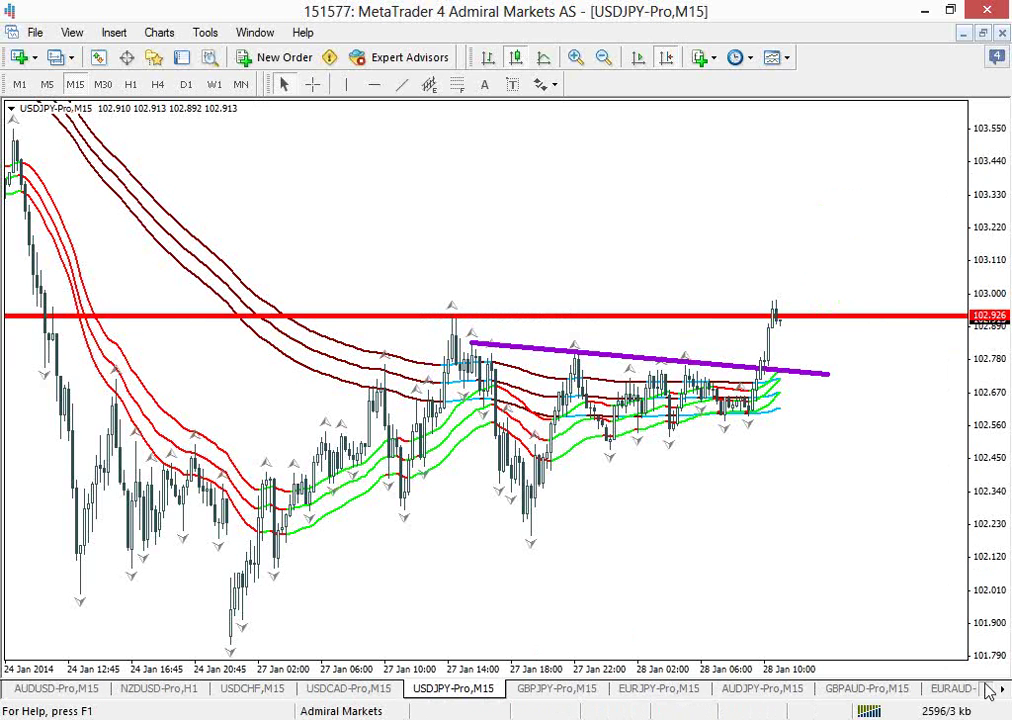
click(988, 689)
click(988, 689)
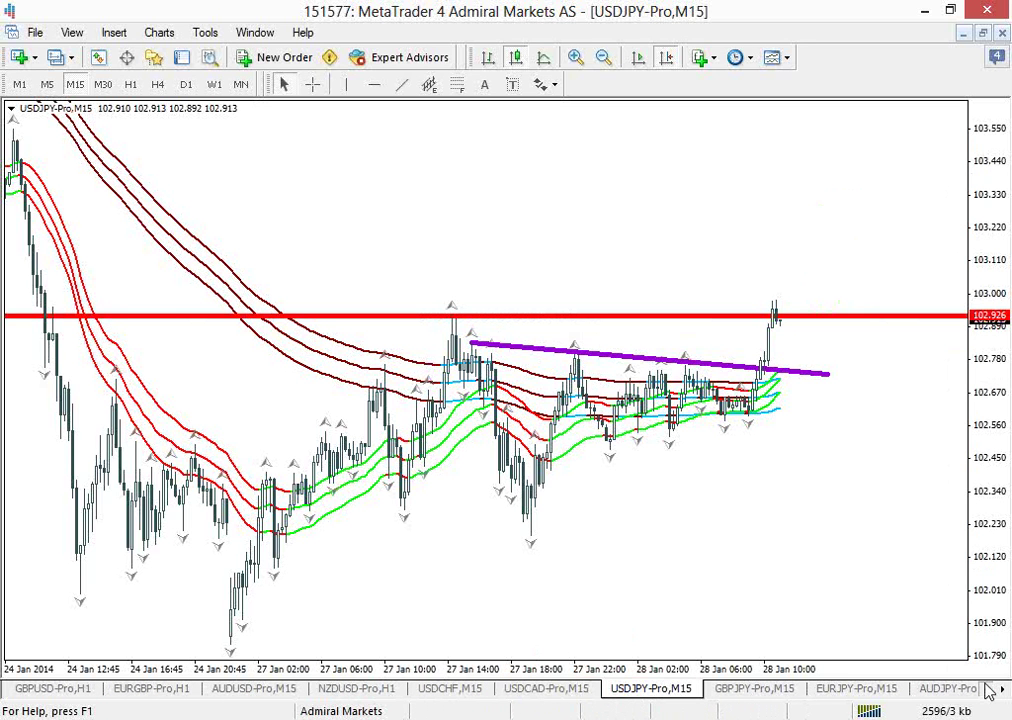
click(988, 689)
click(988, 689)
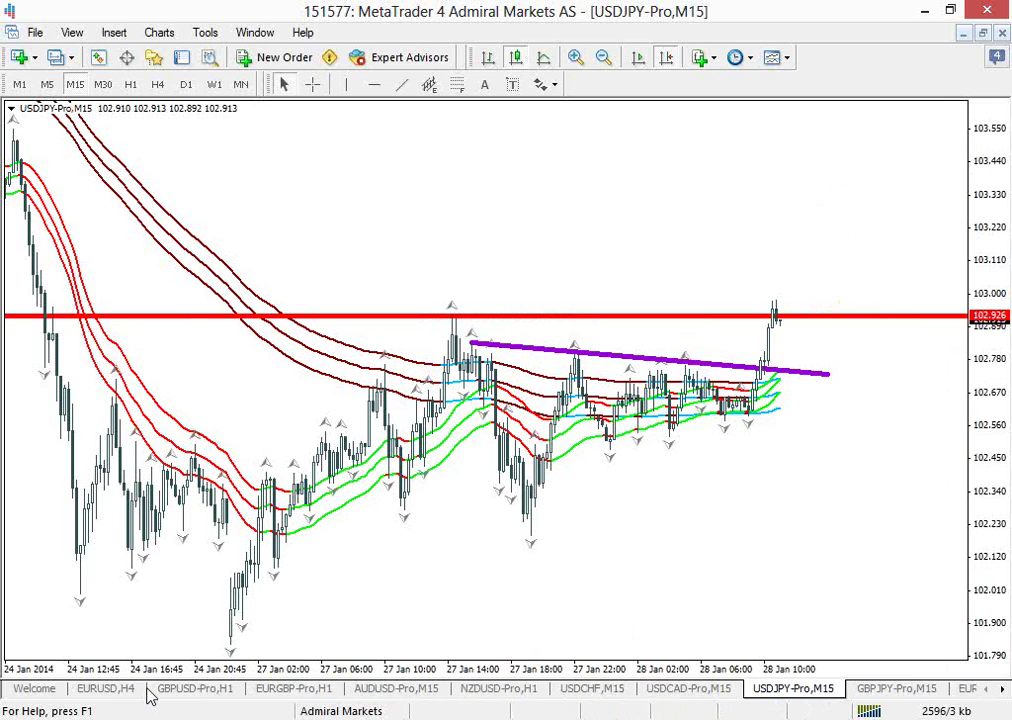
click(148, 690)
click(197, 692)
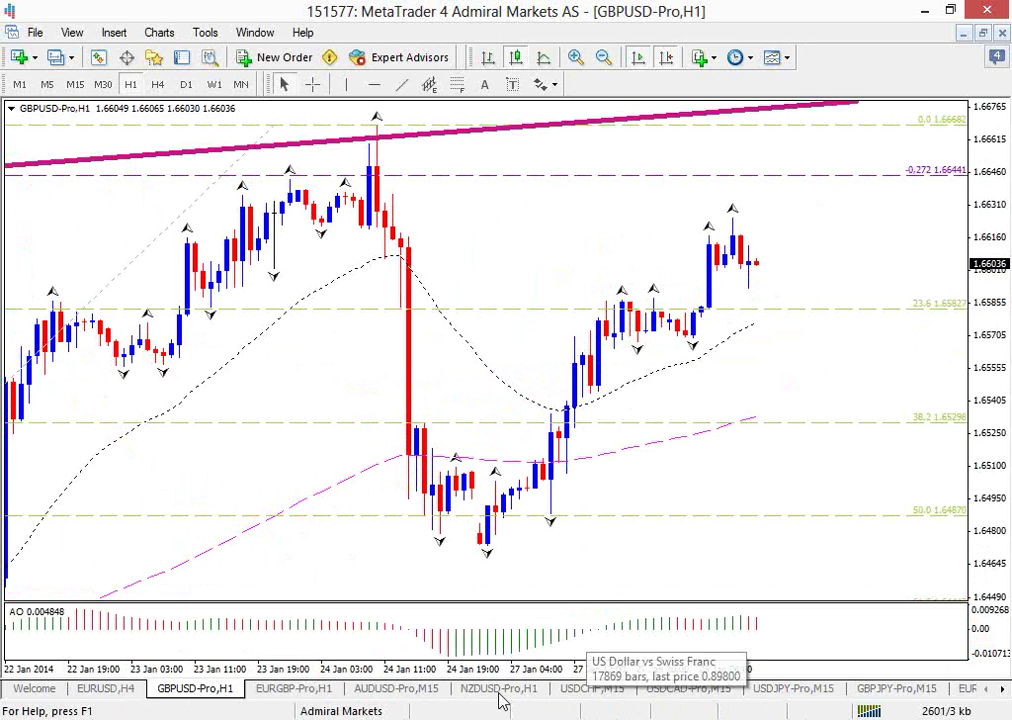
Show the AUDUSD chart on M5, mark the latest candles above the channel's upper line, and clear the marking
click(400, 694)
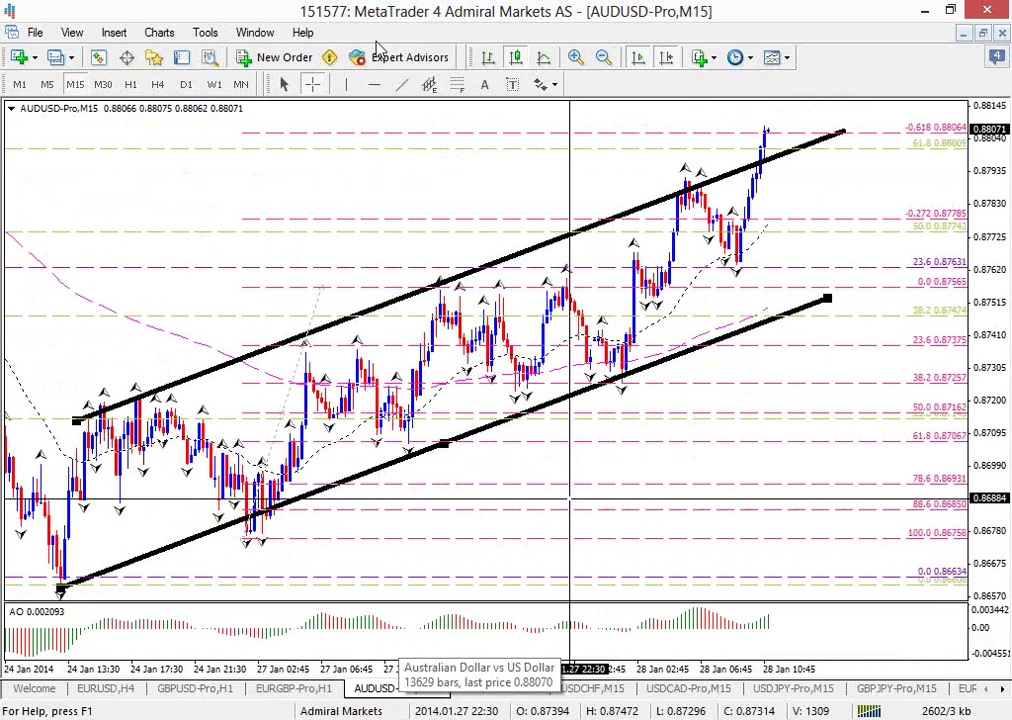
click(52, 85)
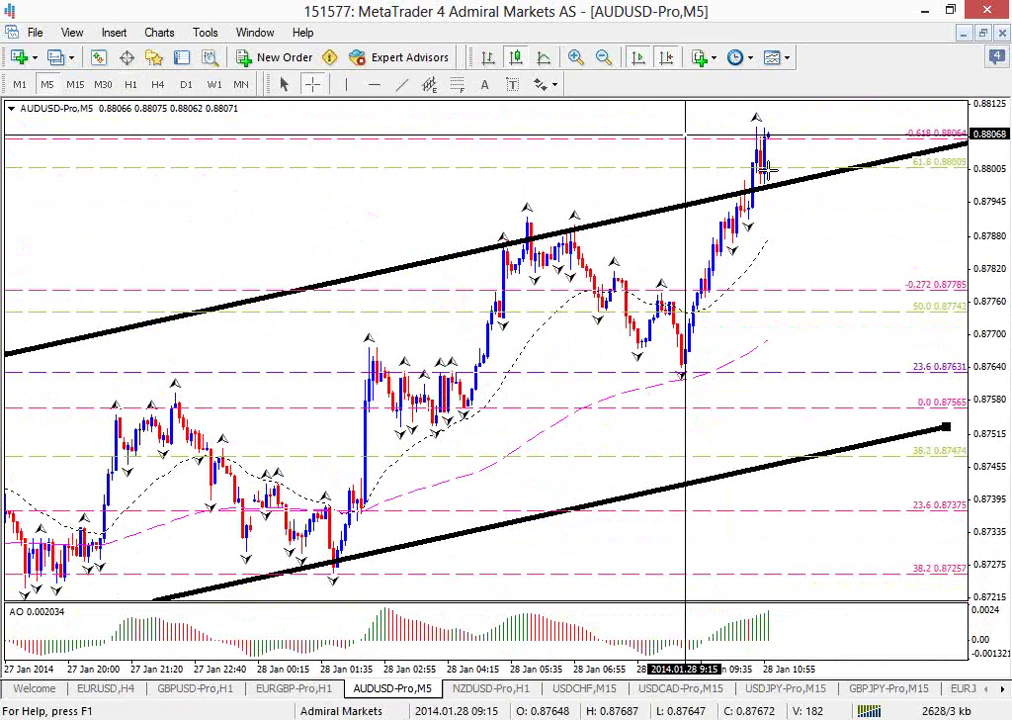
mouse_move(719, 146)
mouse_down()
mouse_move(771, 179)
mouse_move(797, 170)
mouse_up()
key(Escape)
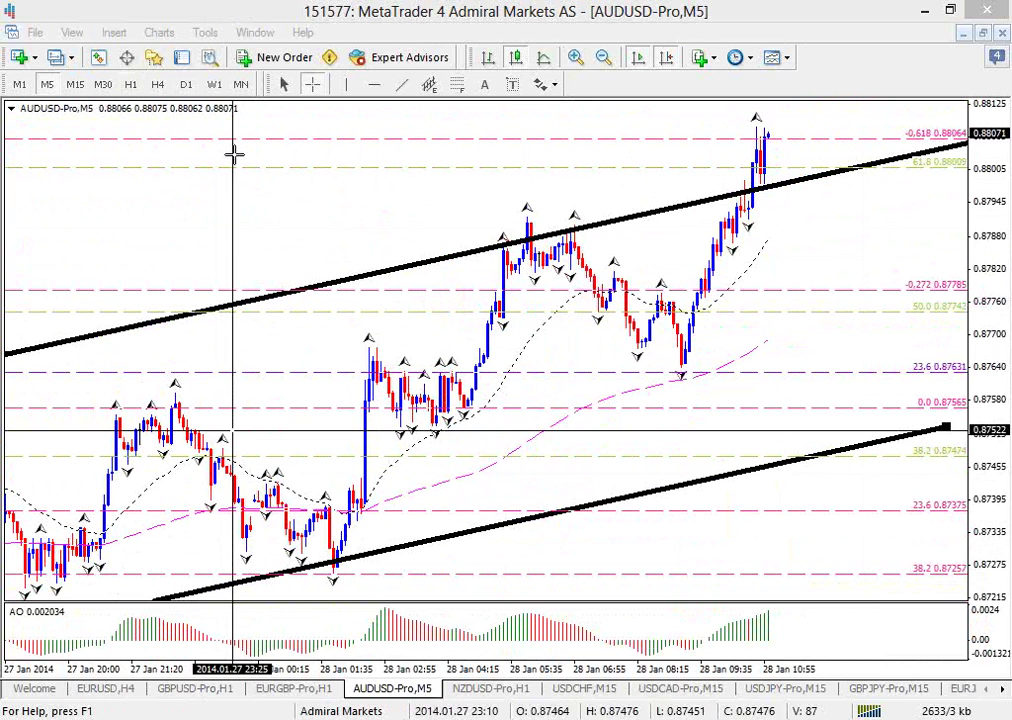
Compare AUDUSD on M15 and M5, sketch a green stepwise decline from the latest high back into the channel, and clear it
click(80, 86)
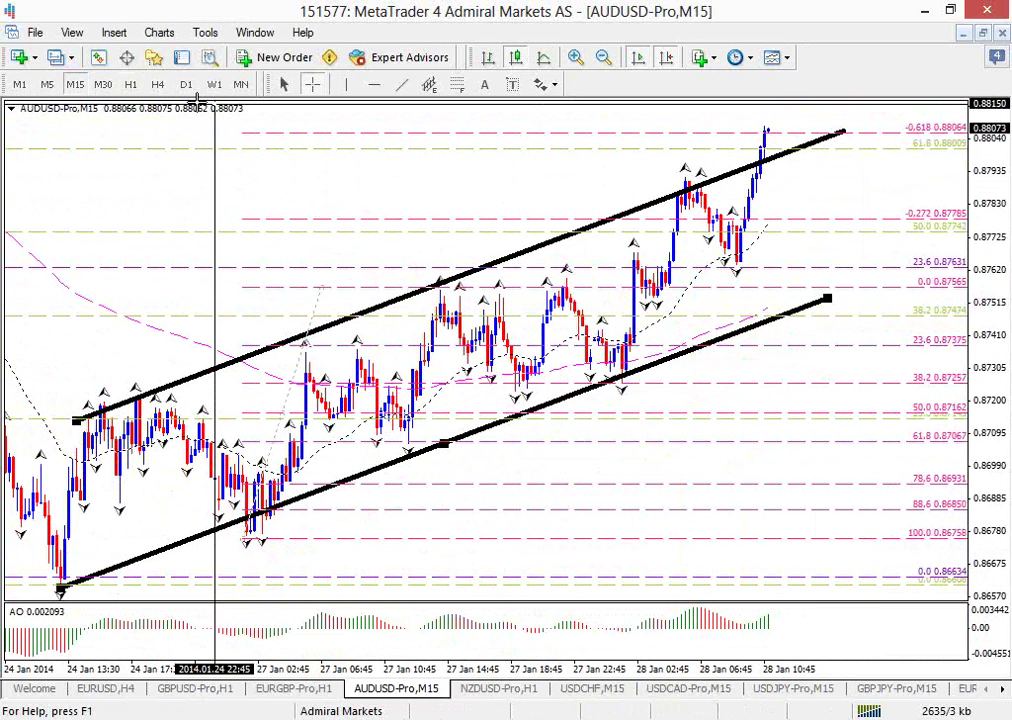
click(49, 85)
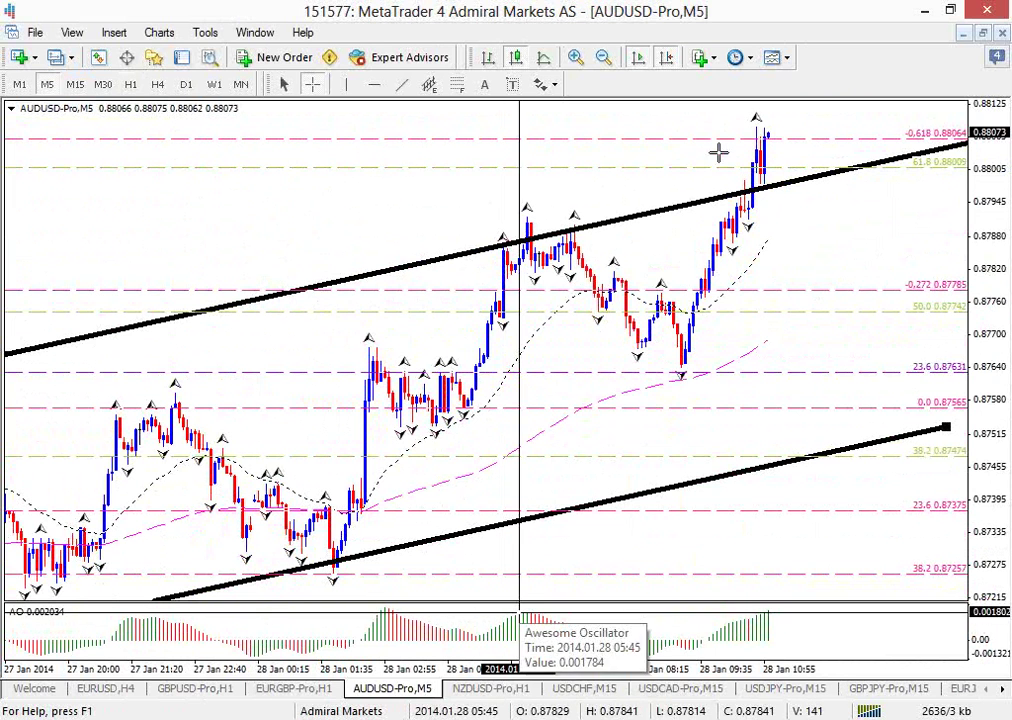
mouse_move(765, 133)
mouse_down()
mouse_move(783, 176)
mouse_move(876, 184)
mouse_move(930, 266)
mouse_up()
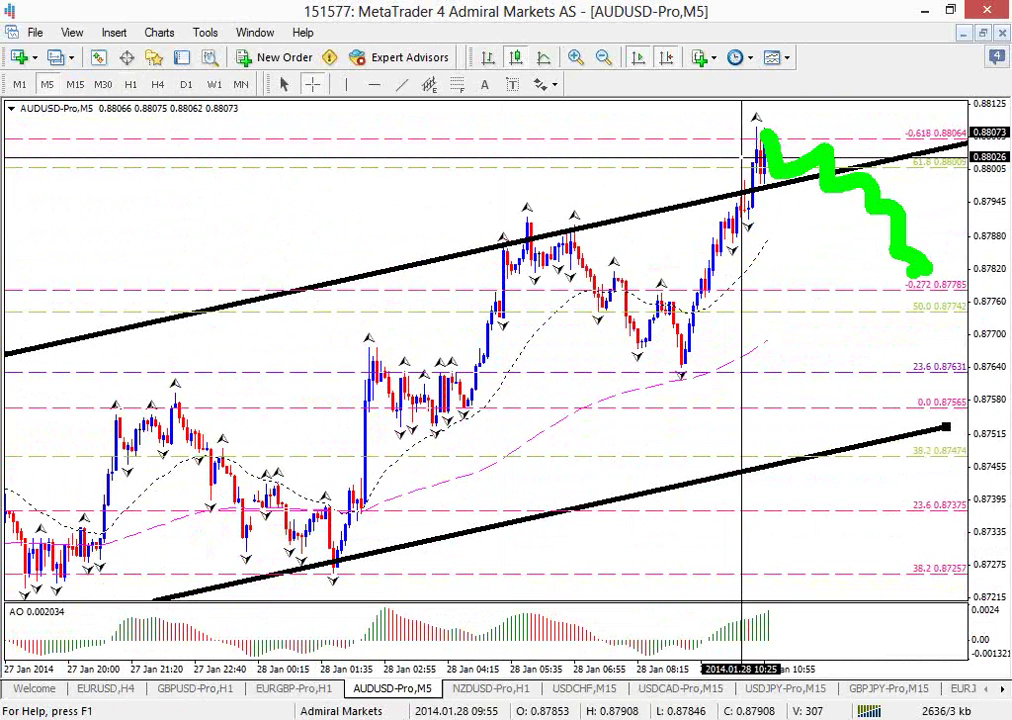
key(Escape)
Circle the latest AUDUSD M5 candles above the channel in green and clear the marking
mouse_move(800, 136)
mouse_down()
mouse_move(716, 111)
mouse_move(705, 197)
mouse_up()
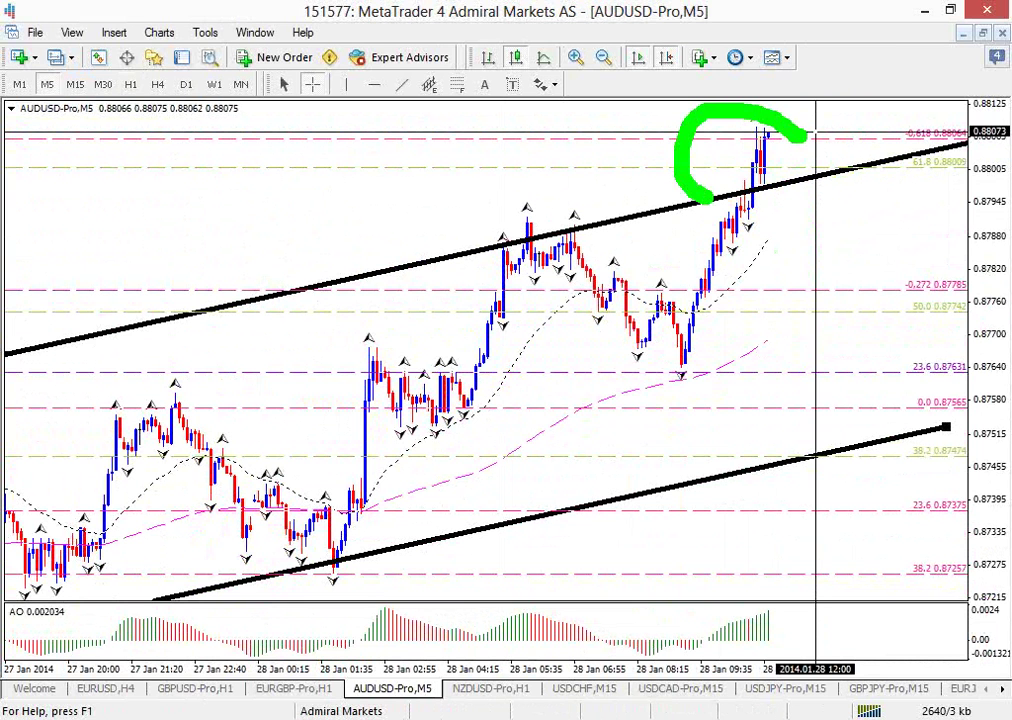
drag(705, 197, 788, 122)
key(Escape)
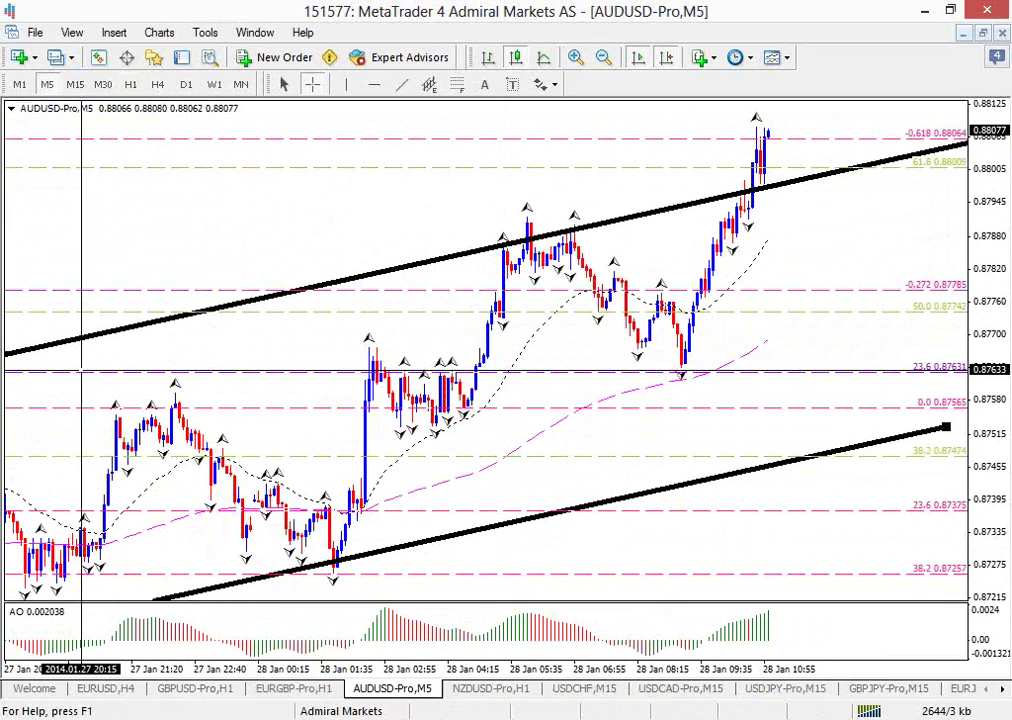
key(ctrl+2)
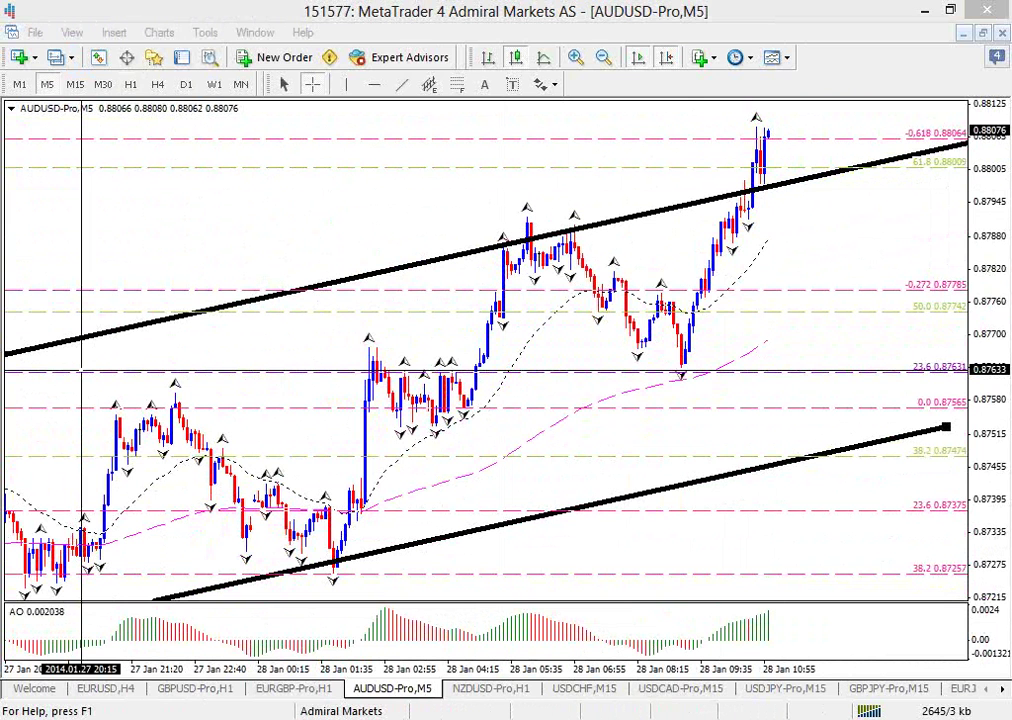